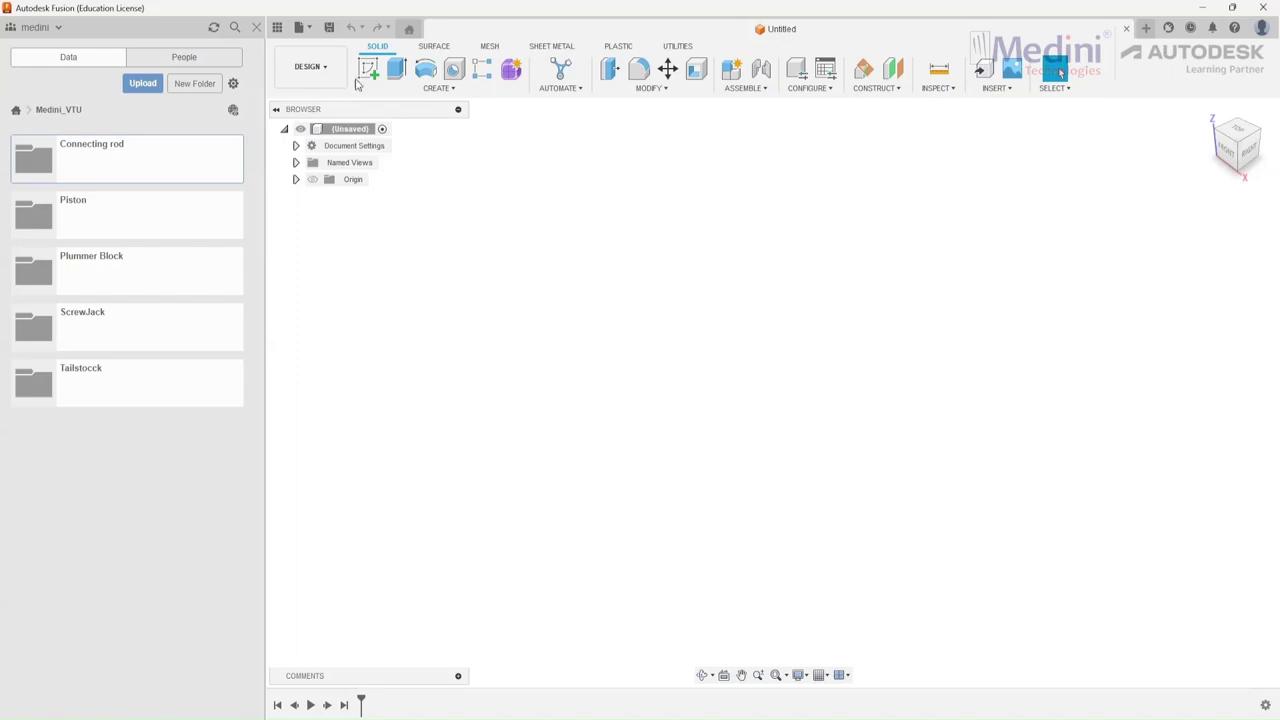
Review the connecting rod drawing and start a sketch on the XZ front plane, circle tool ready.
{"action": "mouse_move", "coordinate": [861, 716]}
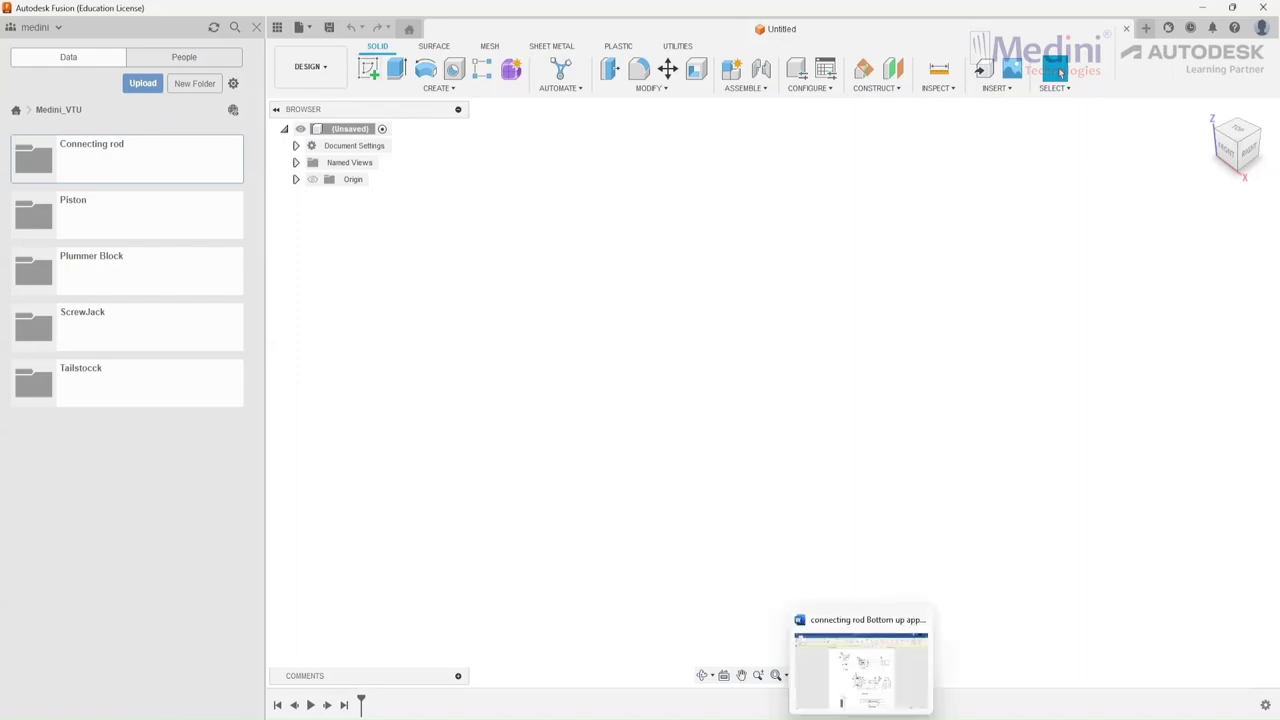
{"action": "left_click", "coordinate": [860, 690]}
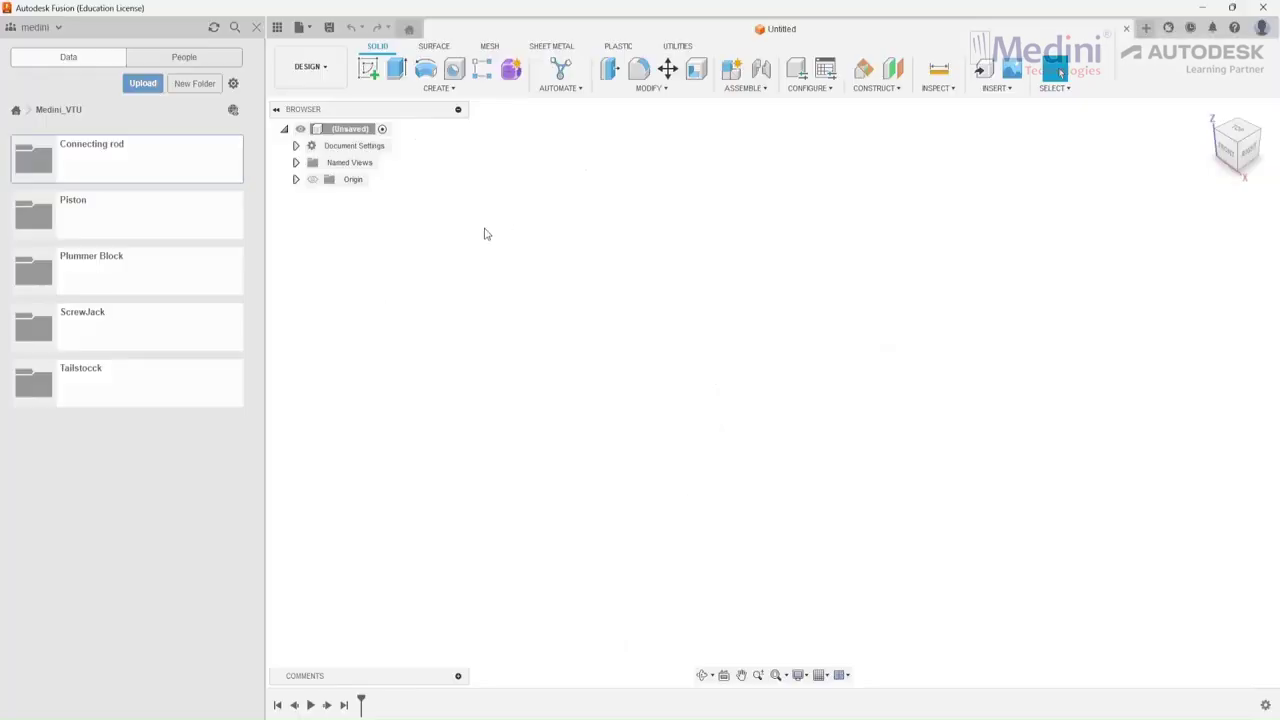
{"action": "left_click", "coordinate": [365, 70]}
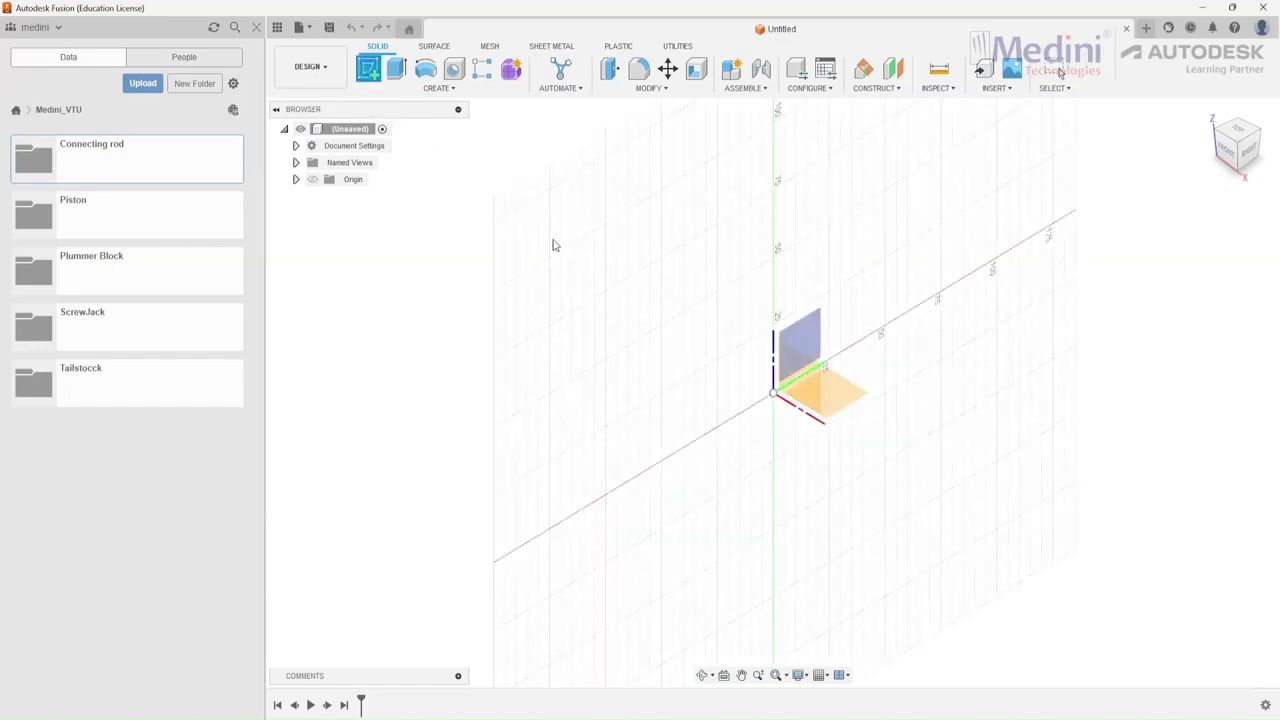
{"action": "left_click", "coordinate": [793, 371]}
{"action": "key", "text": "c"}
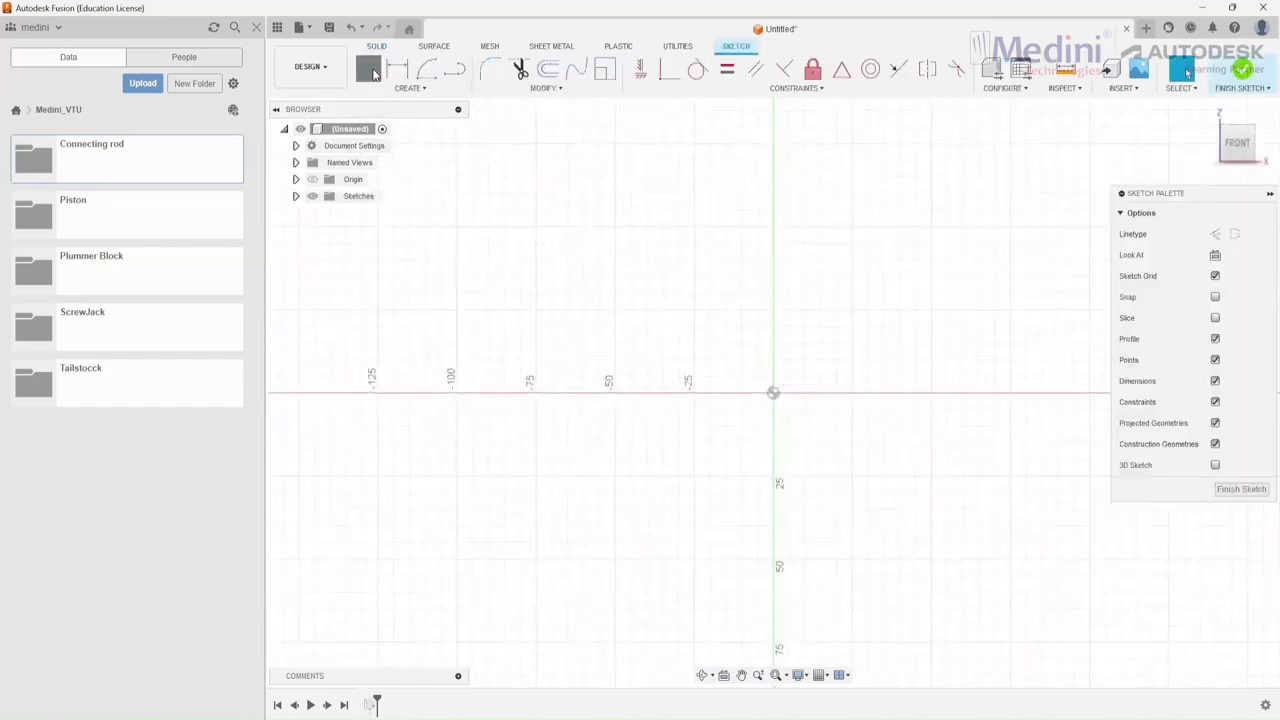
{"action": "left_click", "coordinate": [862, 712]}
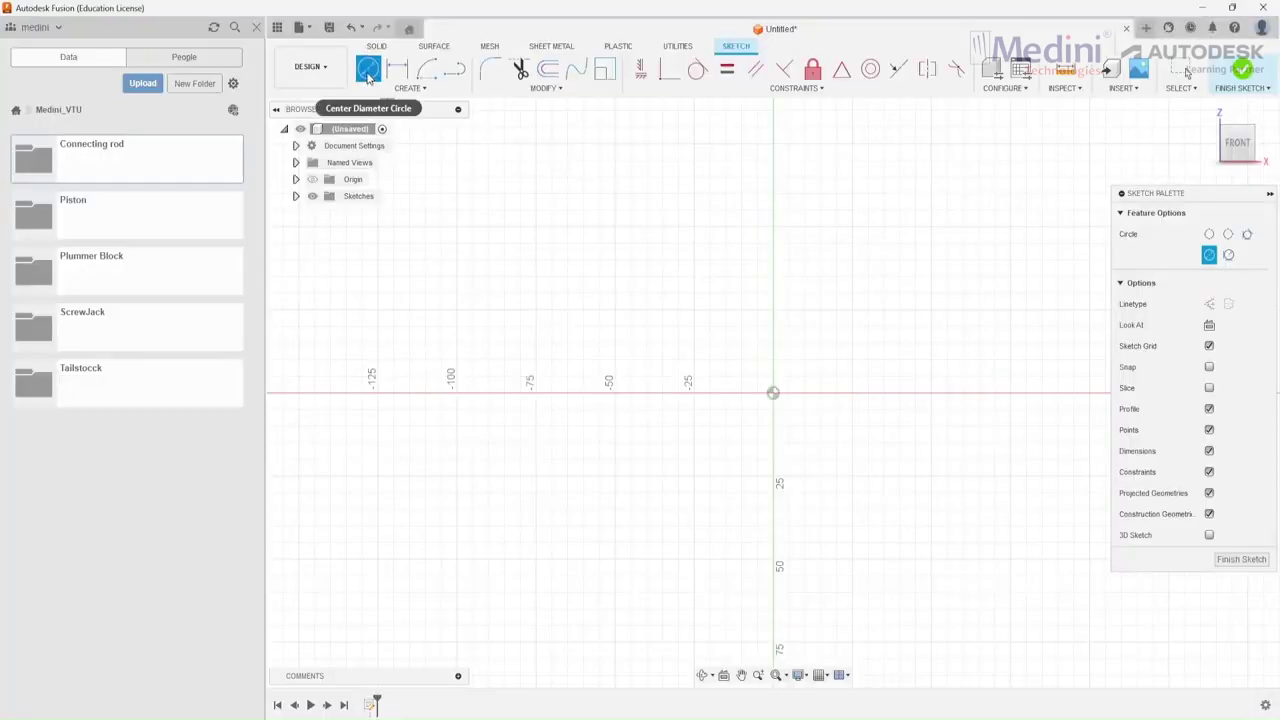
Draw concentric Ø35 and Ø50 circles centred at the sketch origin.
{"action": "left_click", "coordinate": [773, 393]}
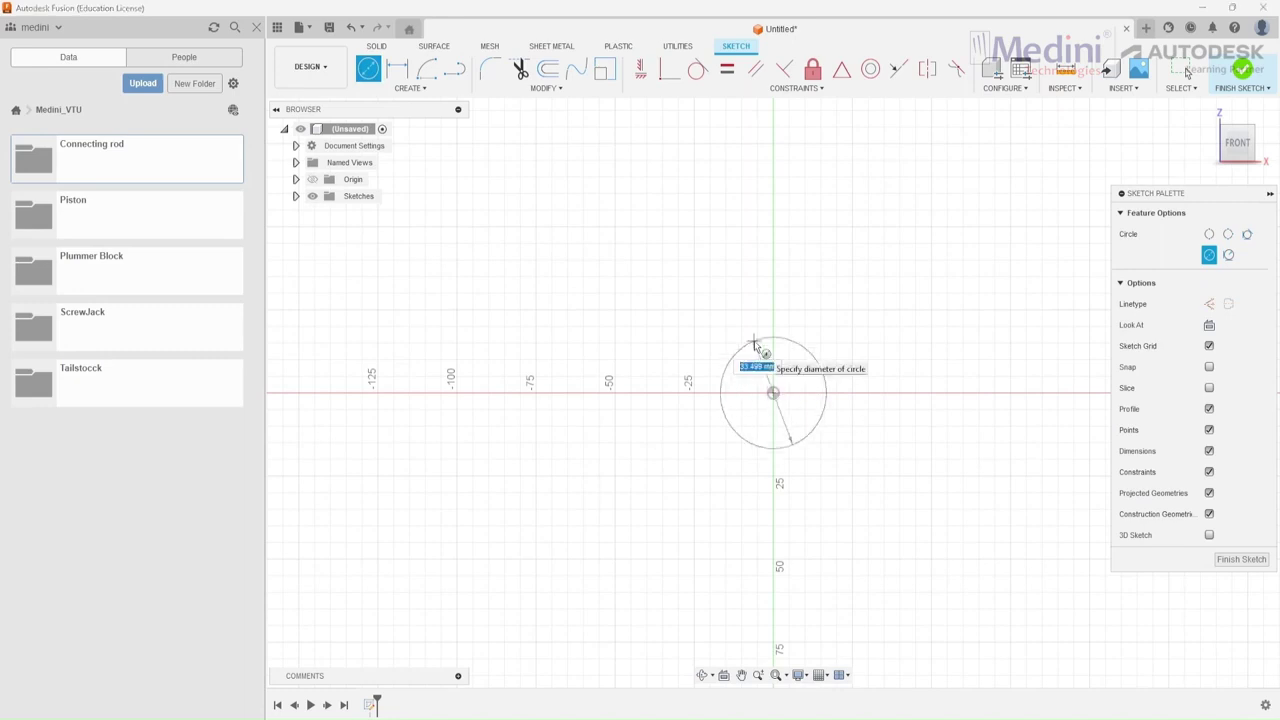
{"action": "type", "text": "35"}
{"action": "key", "text": "Return"}
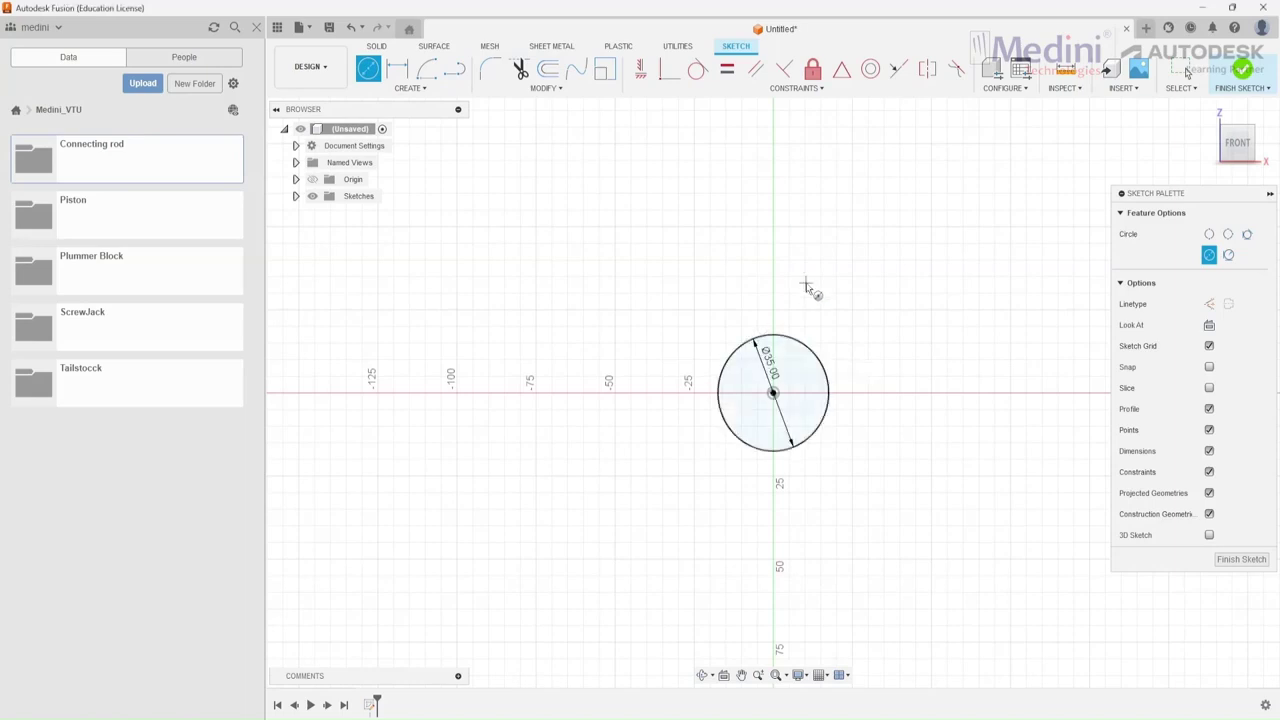
{"action": "left_click", "coordinate": [773, 393]}
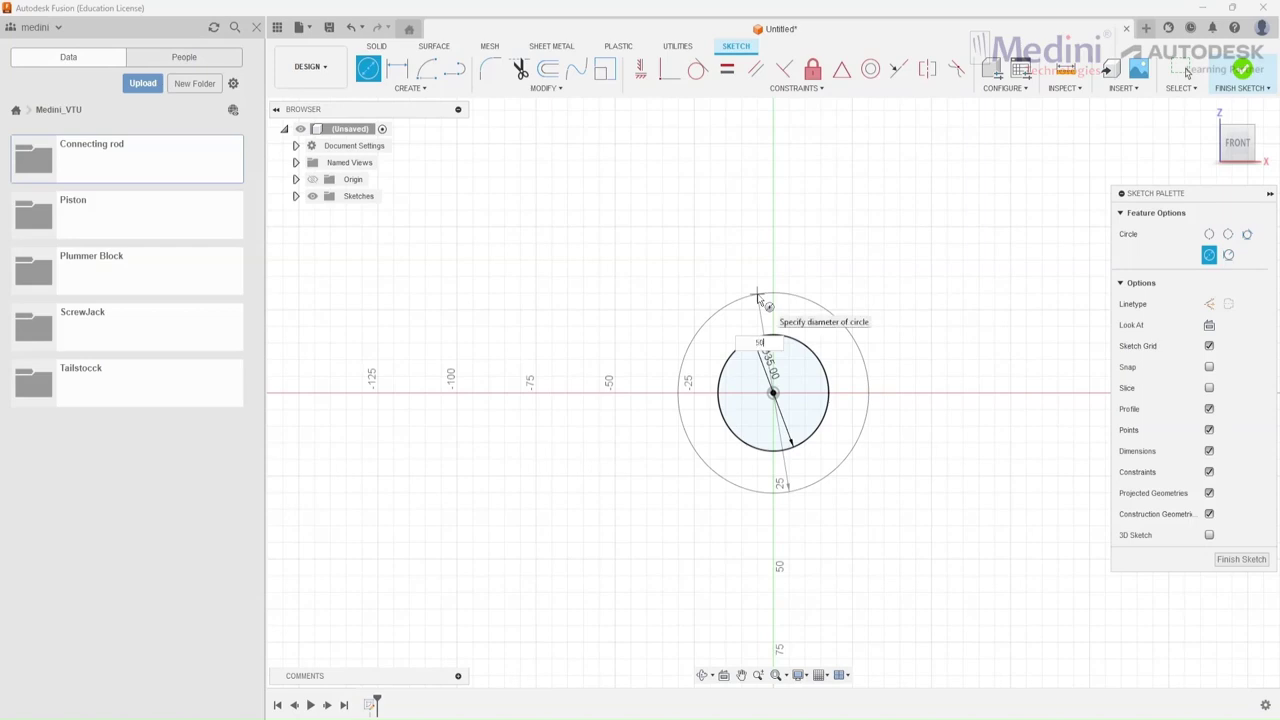
{"action": "type", "text": "50"}
{"action": "key", "text": "Return"}
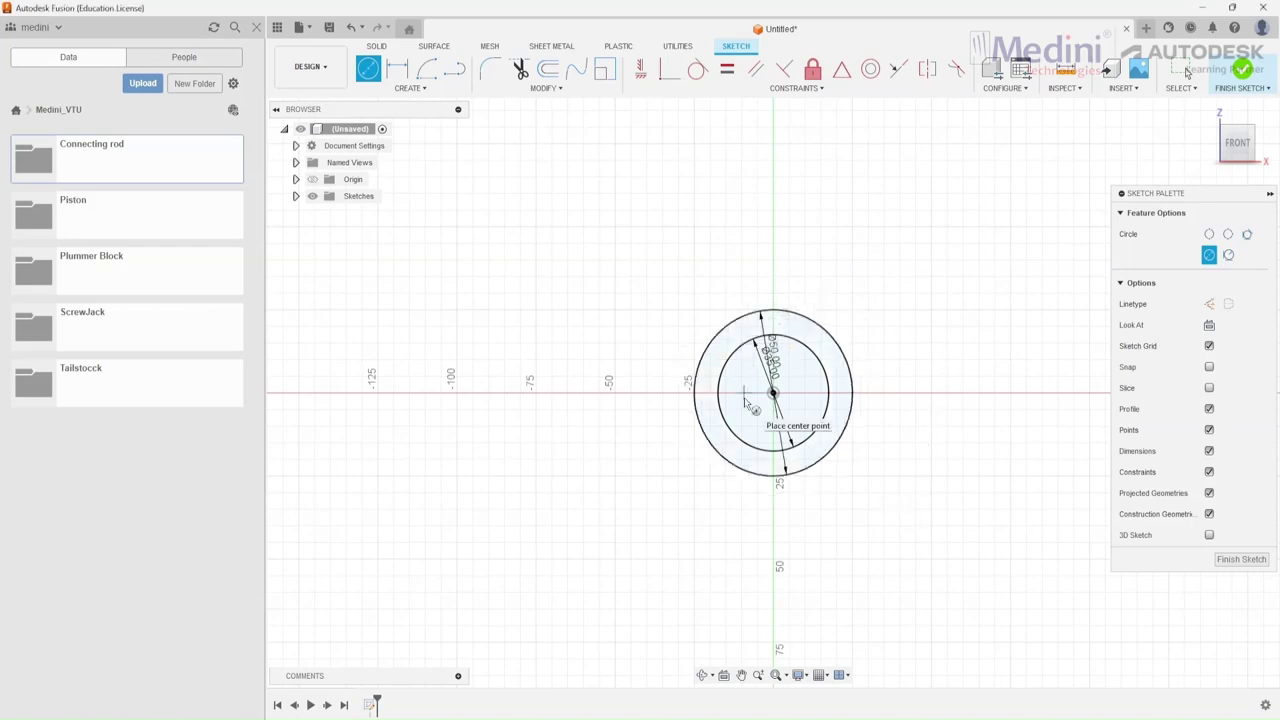
{"action": "key", "text": "Escape"}
Move the Ø35.00 and Ø50.00 diameter dimensions out to the lower left.
{"action": "left_click_drag", "start_coordinate": [747, 370], "coordinate": [652, 458]}
{"action": "left_click_drag", "start_coordinate": [765, 364], "coordinate": [634, 422]}
{"action": "mouse_move", "coordinate": [860, 718]}
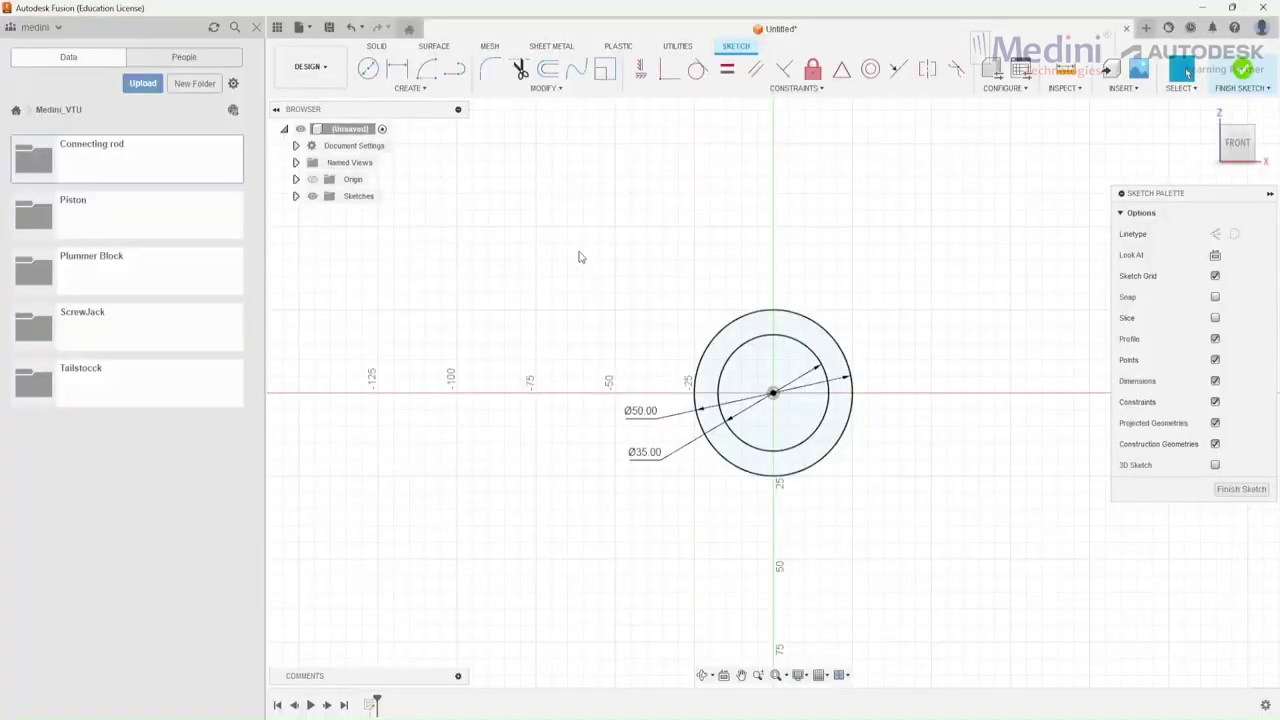
Draw a 20 mm tall center rectangle at the top of the outer circle.
{"action": "left_click", "coordinate": [415, 90]}
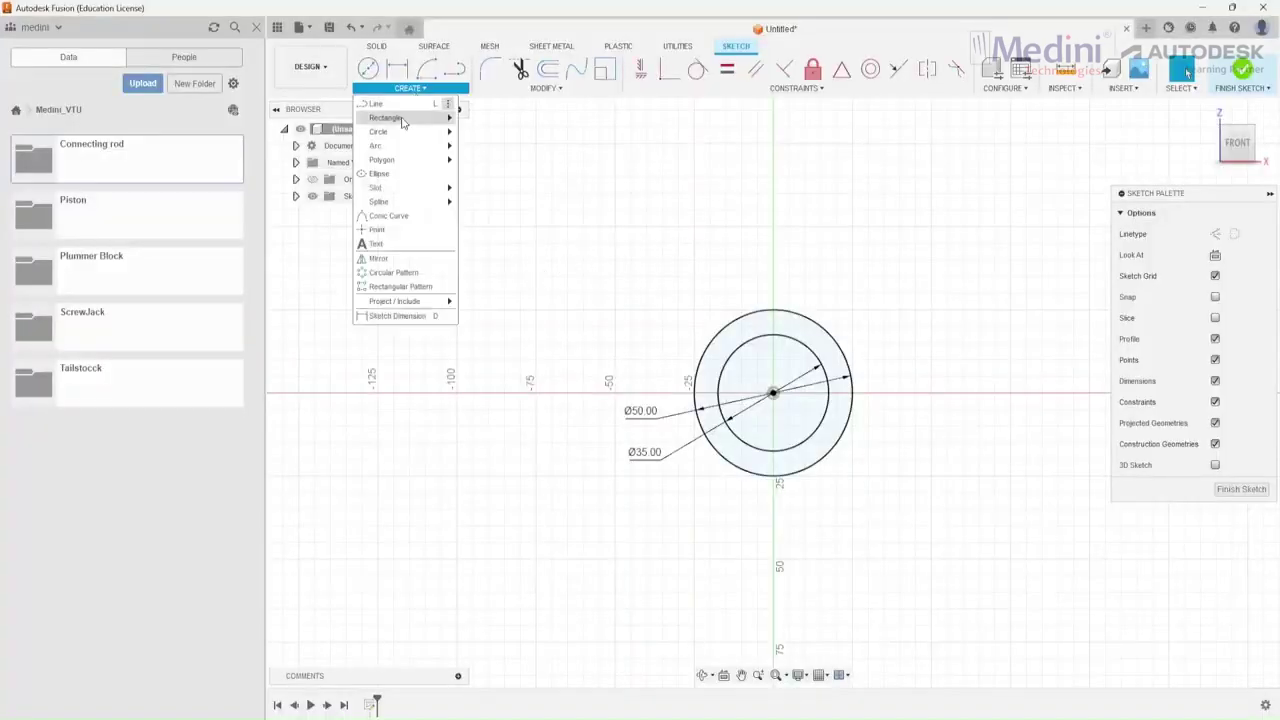
{"action": "mouse_move", "coordinate": [404, 119]}
{"action": "left_click", "coordinate": [488, 147]}
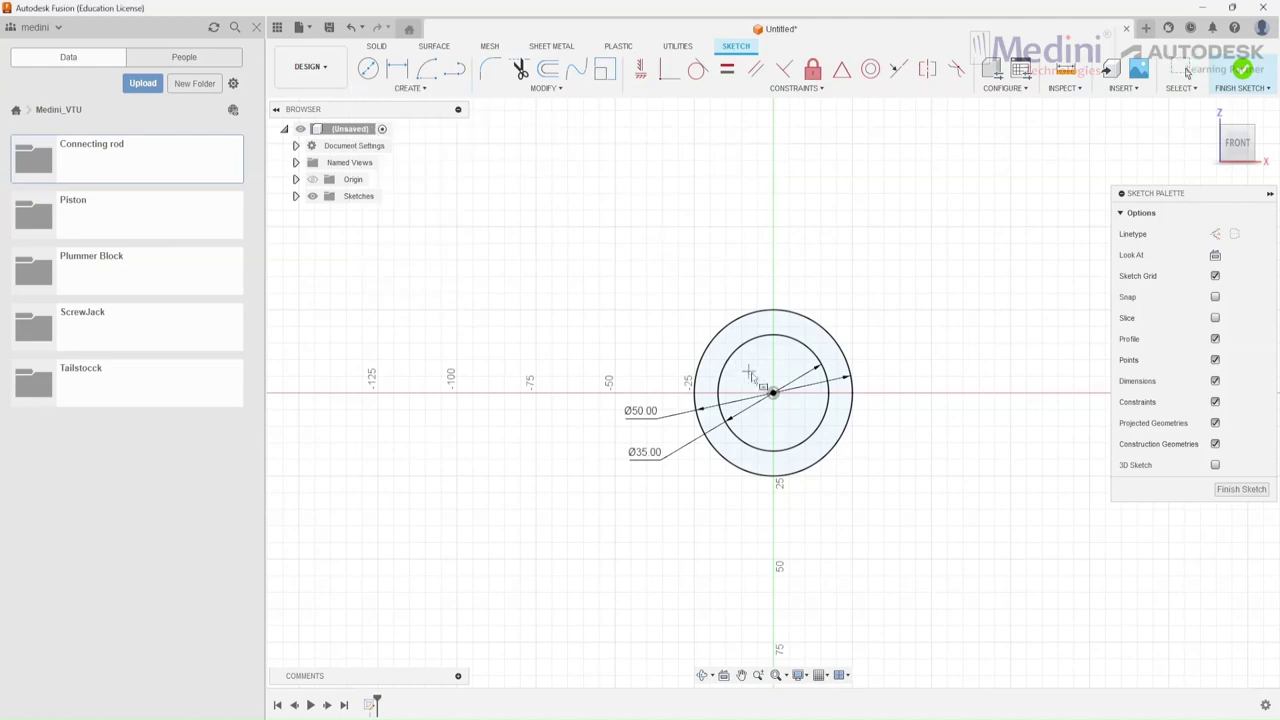
{"action": "left_click", "coordinate": [773, 310]}
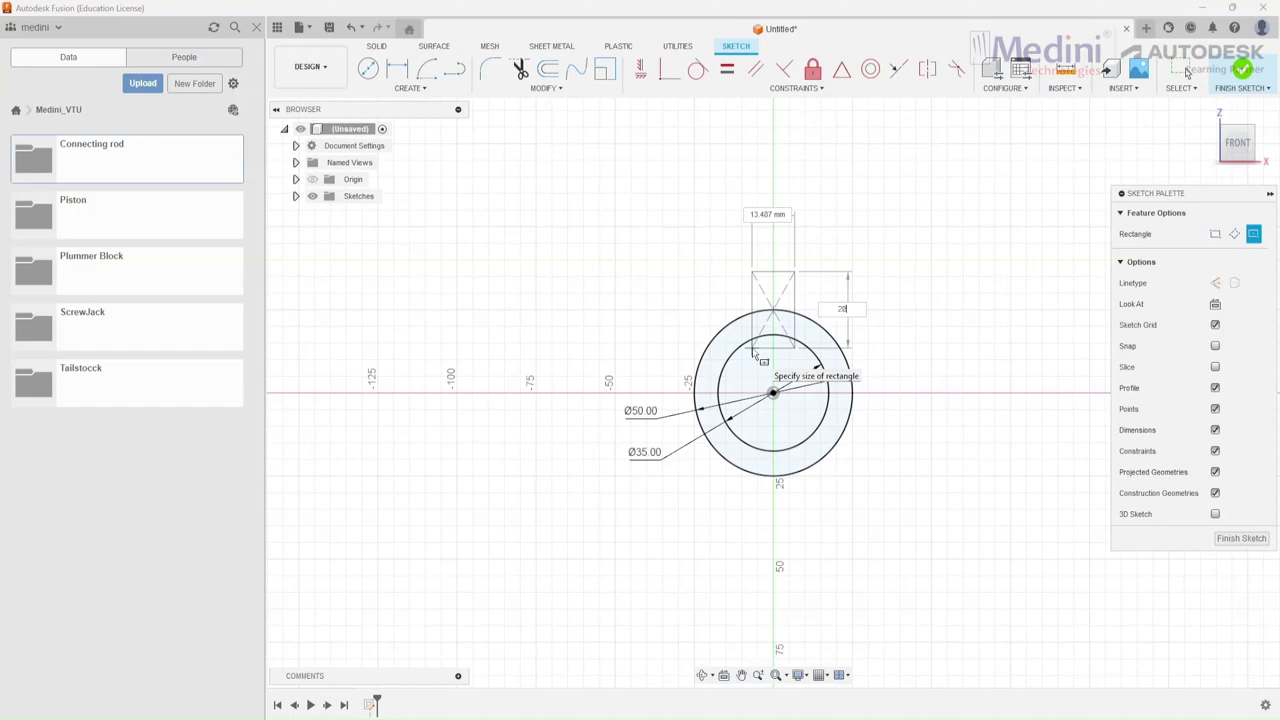
{"action": "type", "text": "28"}
{"action": "key", "text": "Return"}
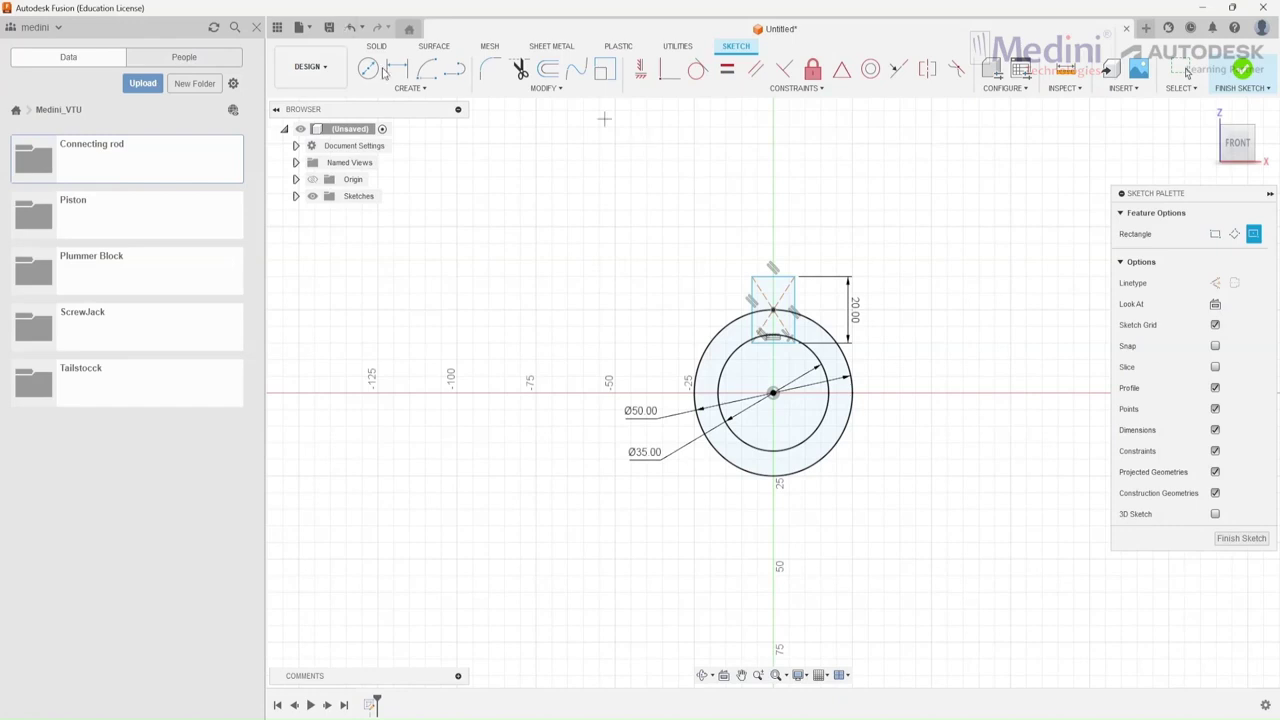
{"action": "left_click", "coordinate": [397, 69]}
Dimension the rectangle's top edge to a 16 mm width.
{"action": "left_click", "coordinate": [772, 278]}
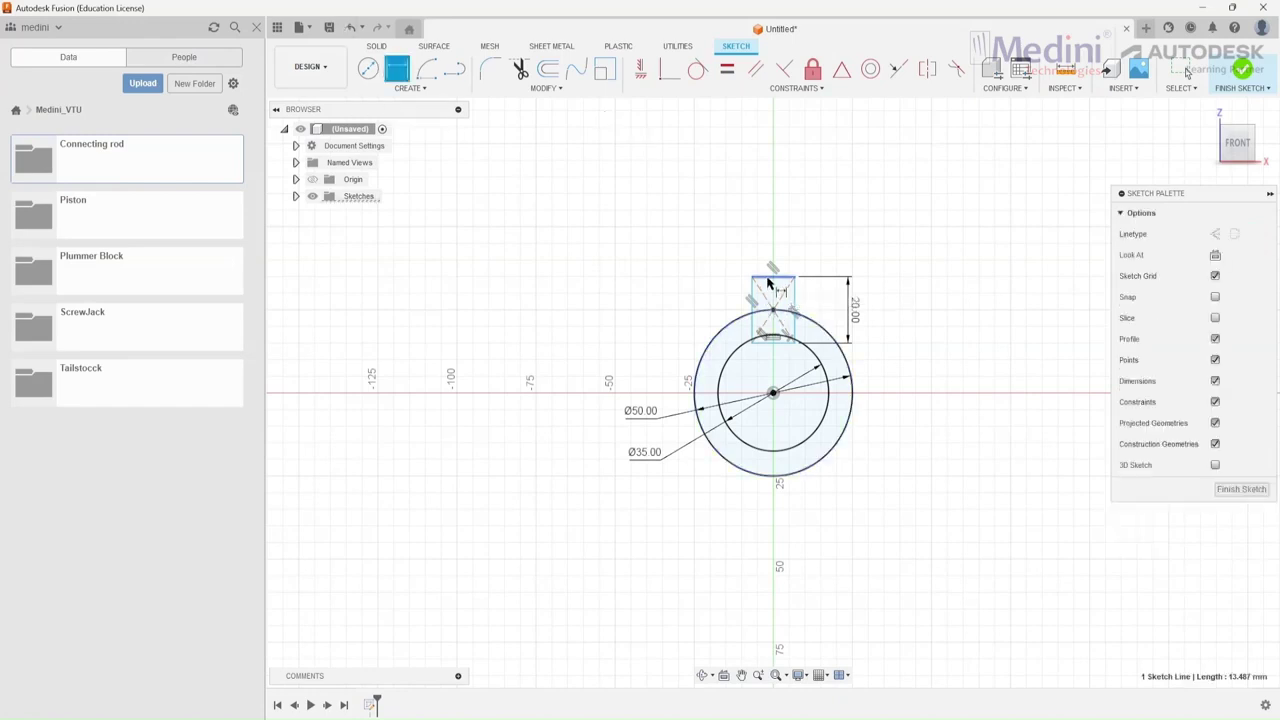
{"action": "key", "text": "d"}
{"action": "left_click", "coordinate": [772, 246]}
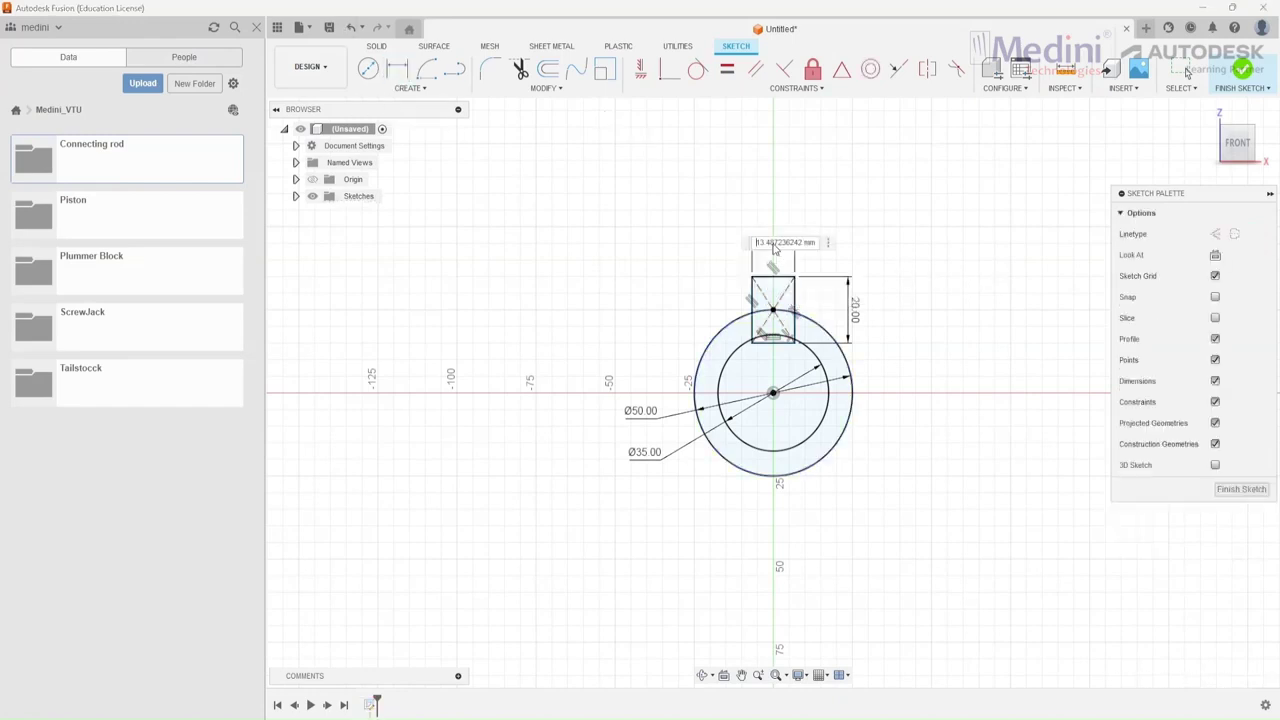
{"action": "type", "text": "16"}
{"action": "key", "text": "Return"}
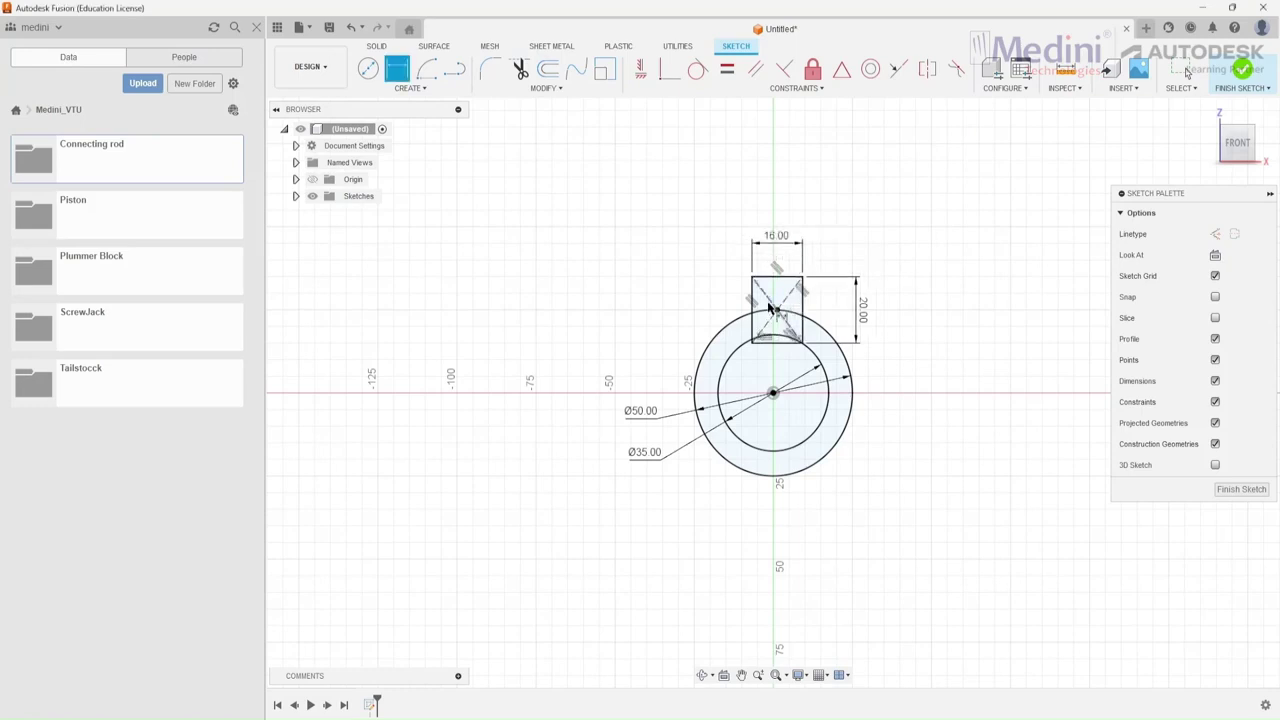
Constrain the rectangle's centre point to line up with the origin on the vertical axis.
{"action": "left_click", "coordinate": [641, 68]}
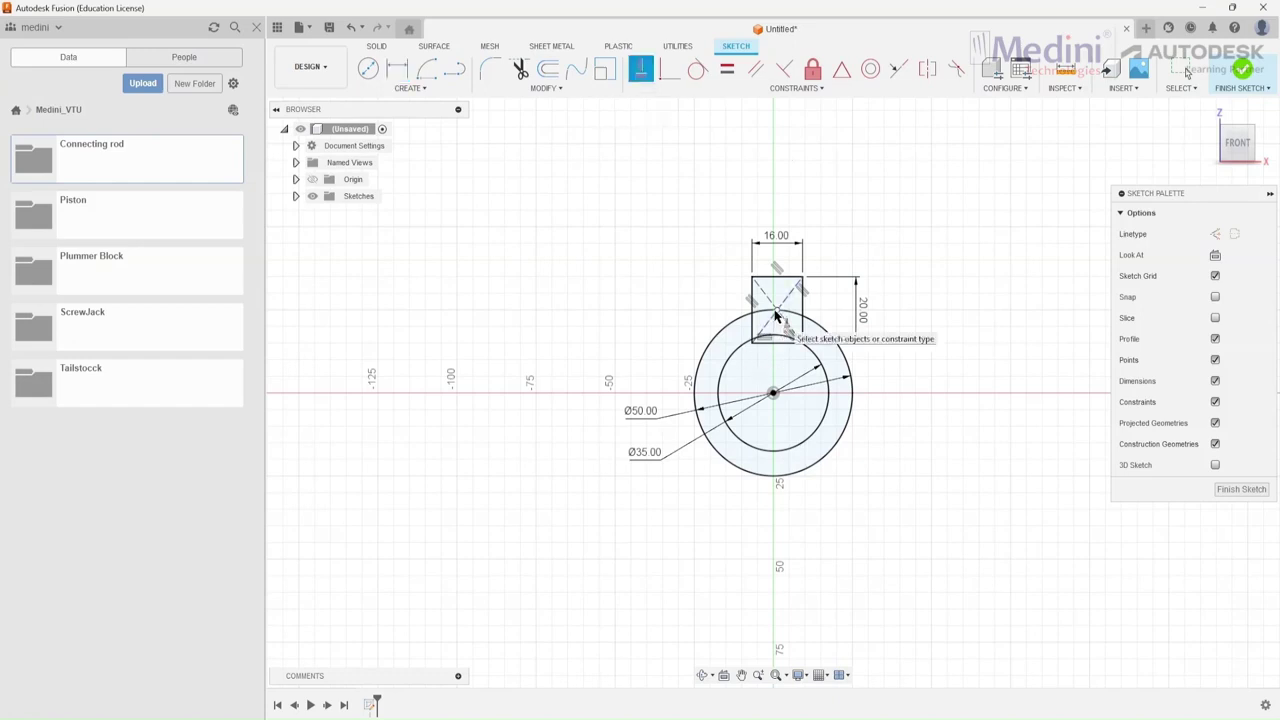
{"action": "left_click", "coordinate": [775, 310]}
{"action": "left_click", "coordinate": [775, 397]}
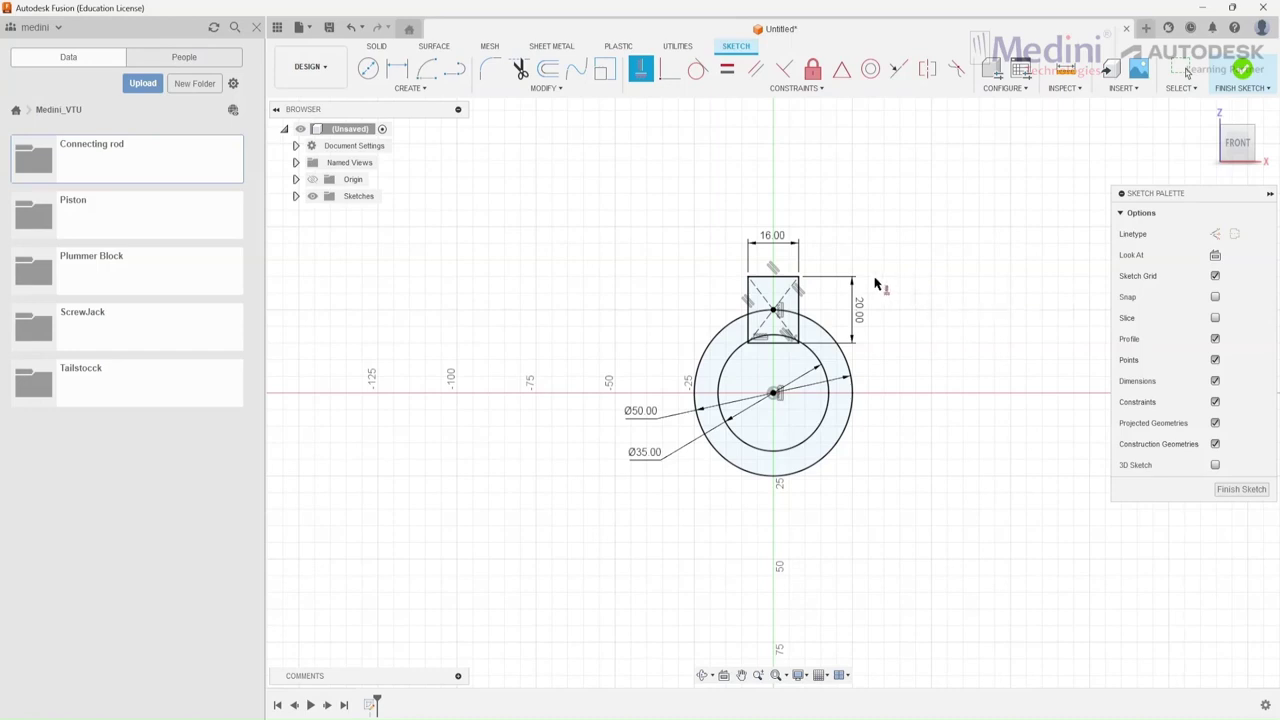
{"action": "key", "text": "Escape"}
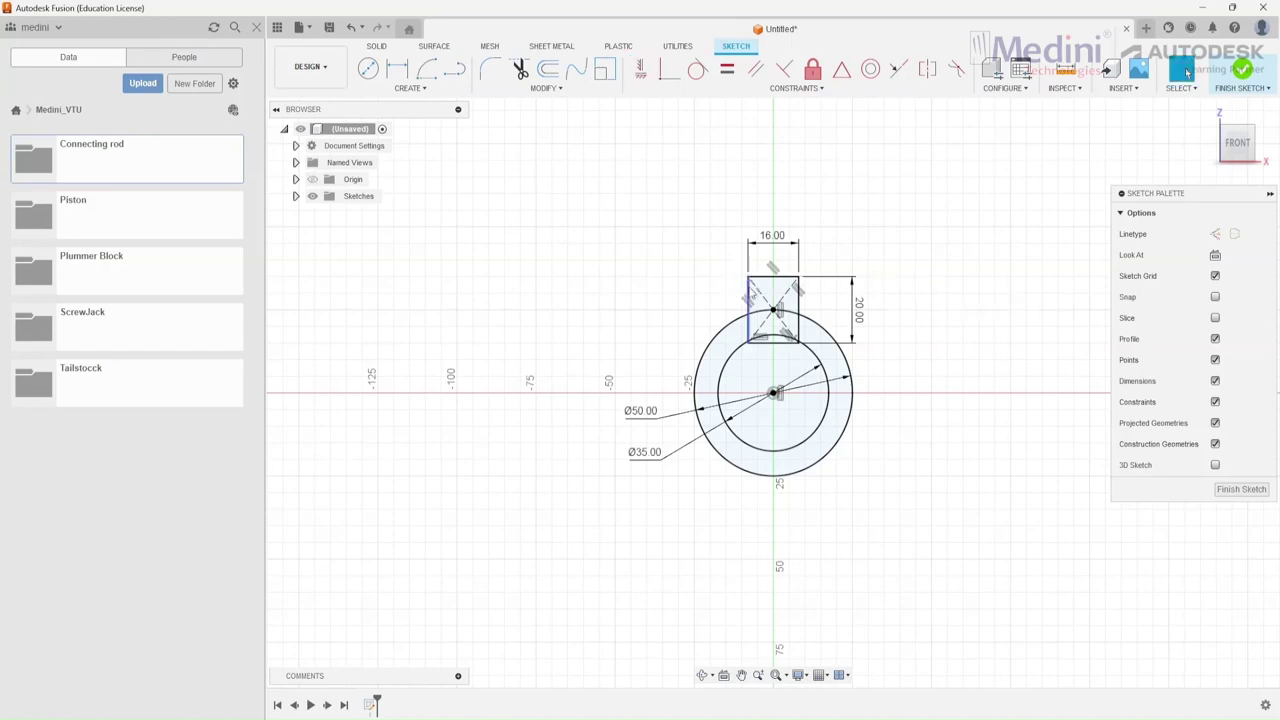
{"action": "left_click", "coordinate": [394, 90]}
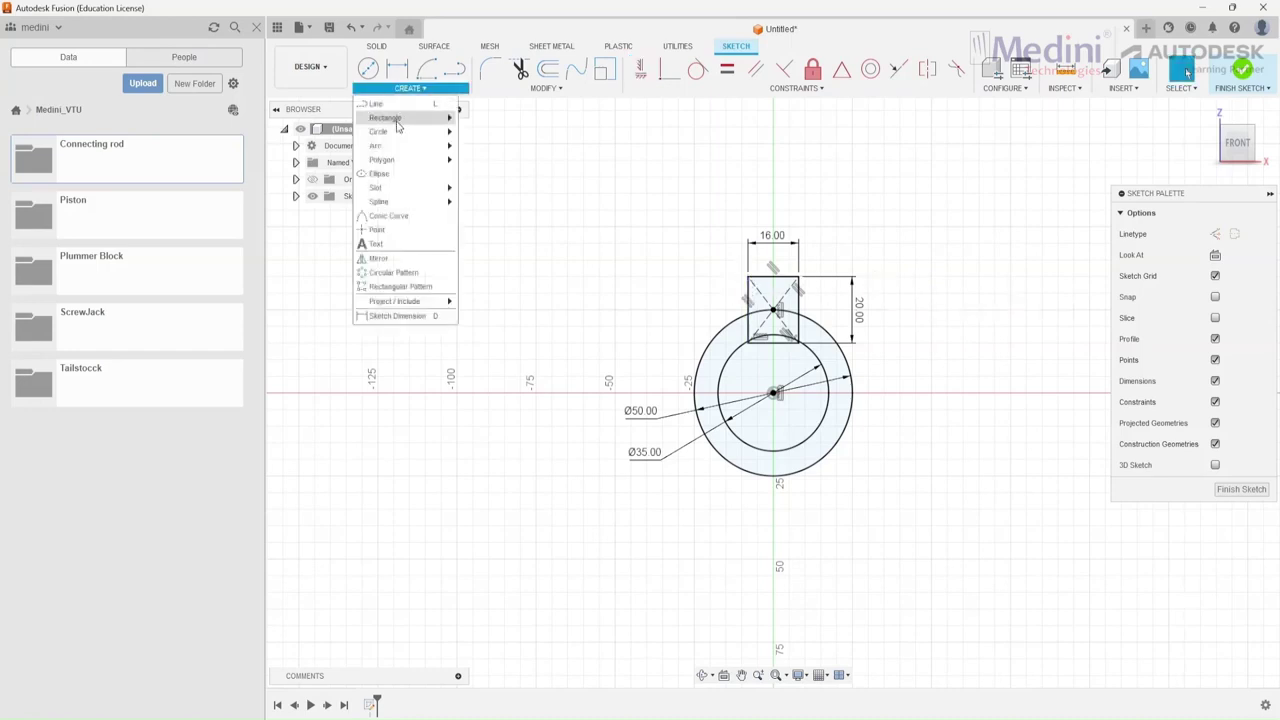
{"action": "mouse_move", "coordinate": [405, 120]}
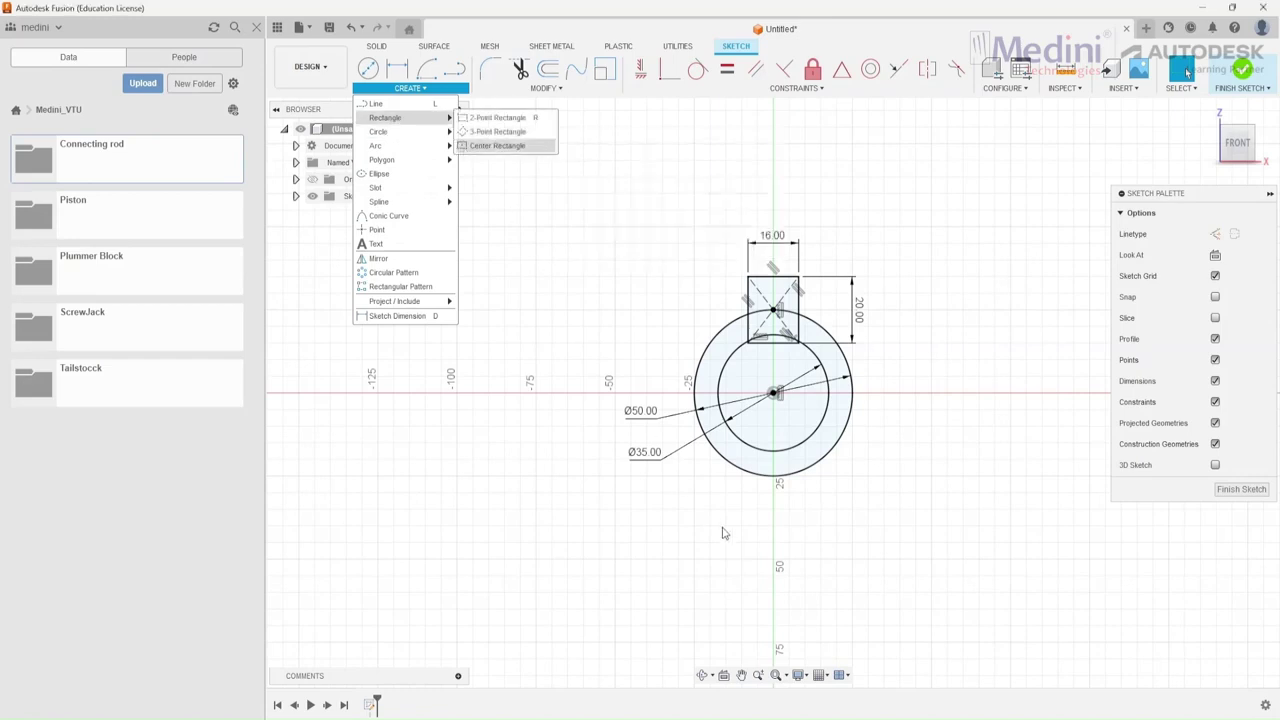
{"action": "left_click", "coordinate": [500, 146]}
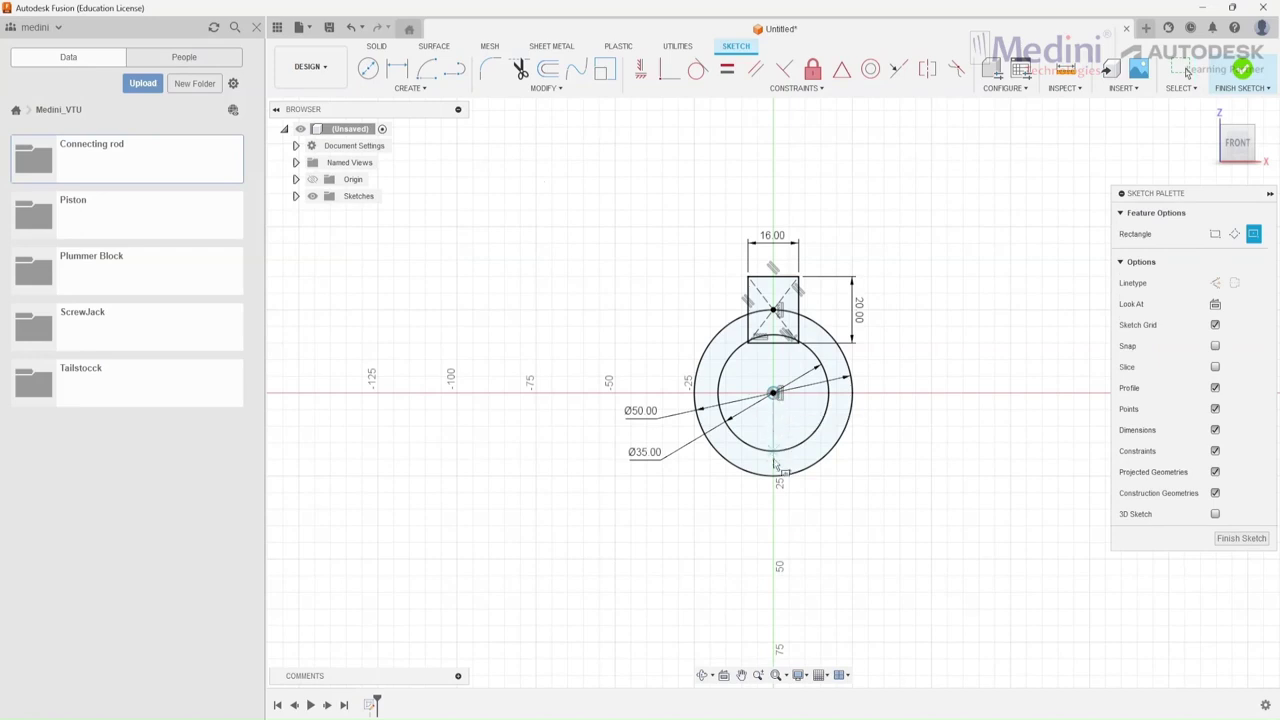
{"action": "left_click", "coordinate": [776, 483]}
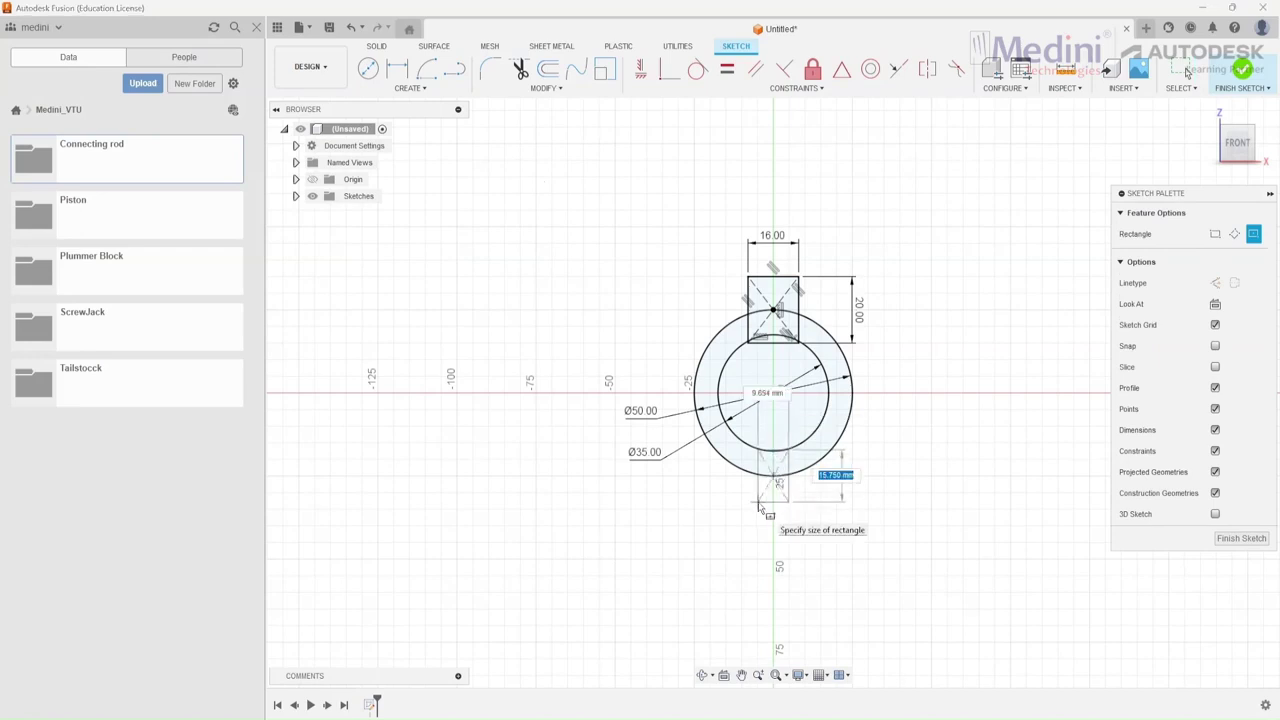
{"action": "type", "text": "20"}
{"action": "key", "text": "Tab"}
{"action": "key", "text": "Tab"}
{"action": "type", "text": "16"}
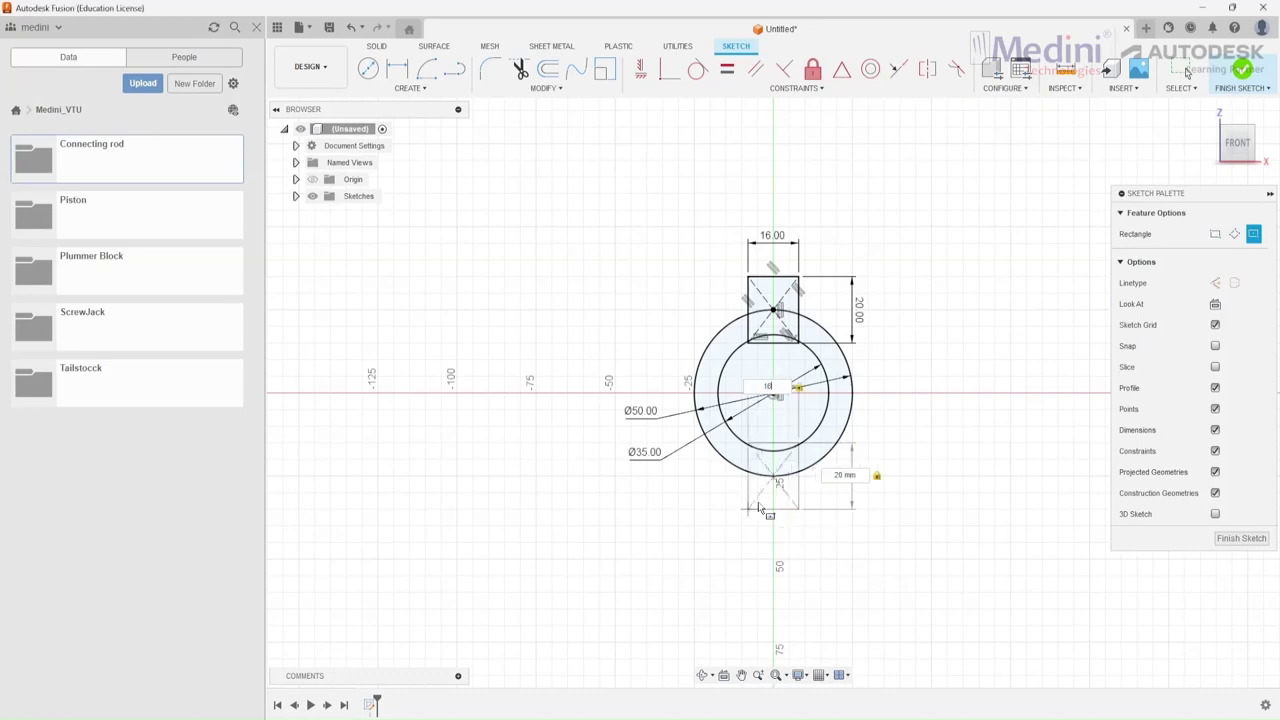
{"action": "key", "text": "Return"}
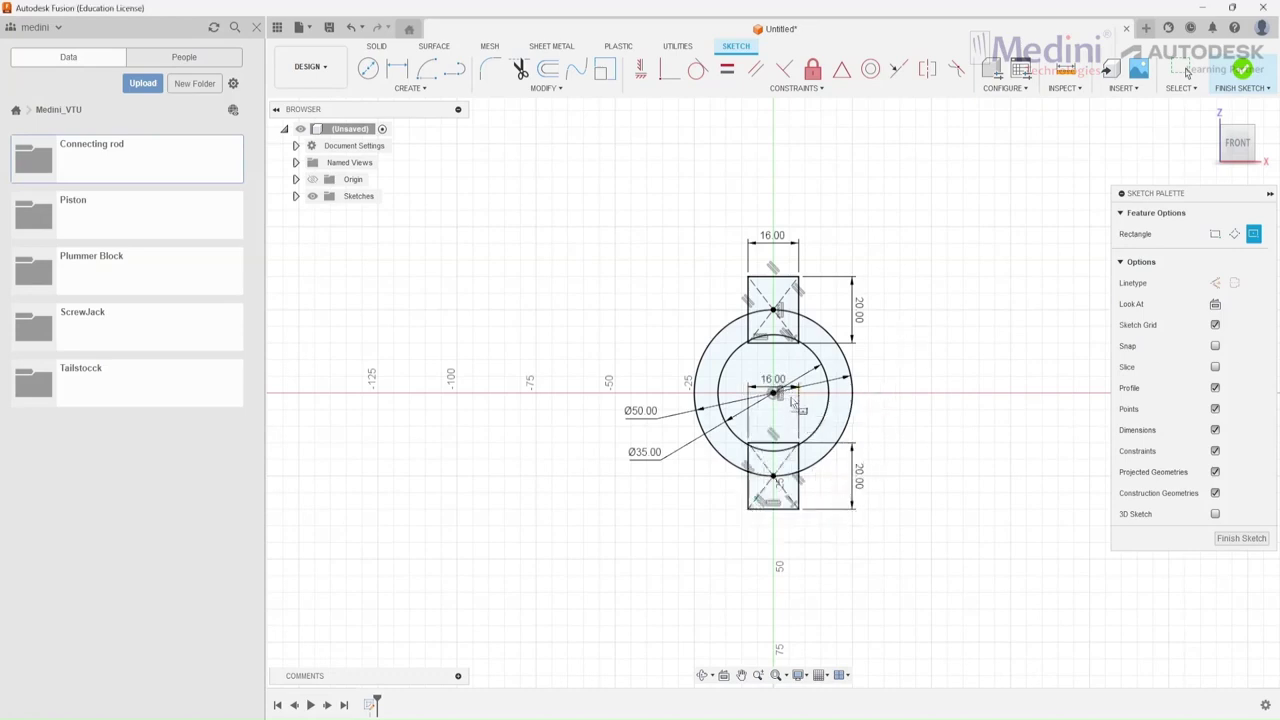
{"action": "left_click", "coordinate": [390, 72]}
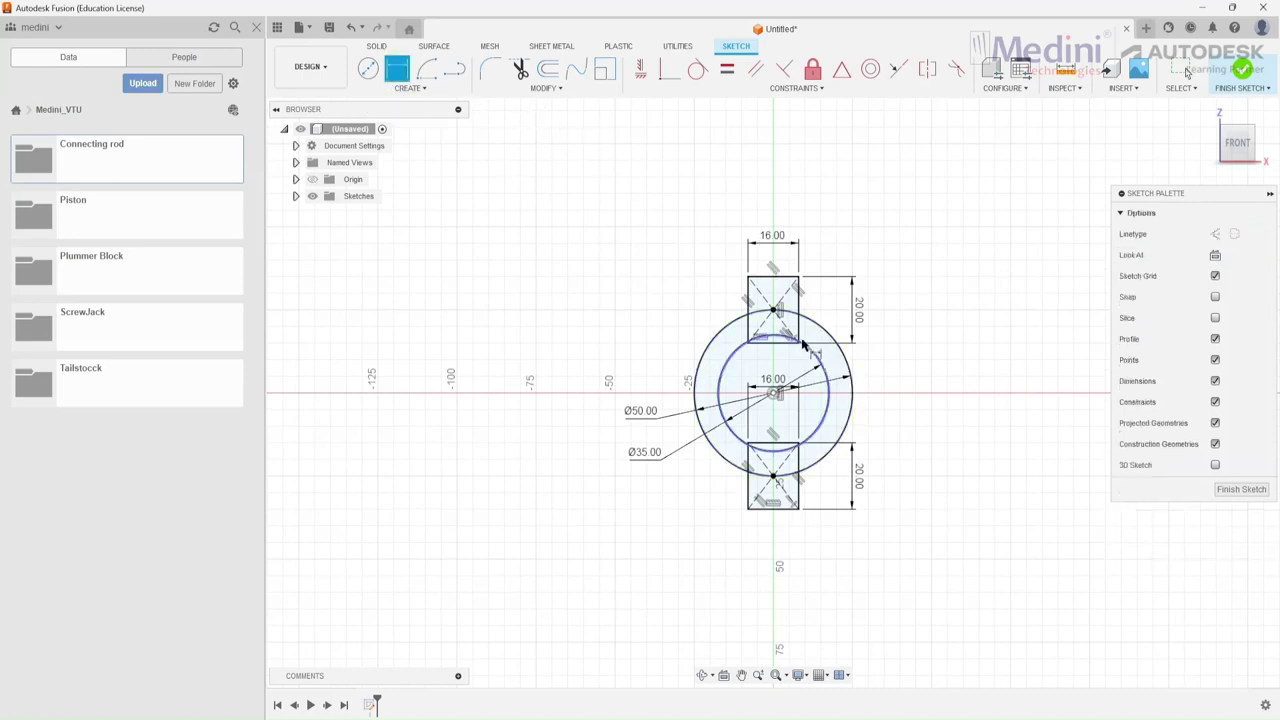
{"action": "left_click", "coordinate": [773, 312]}
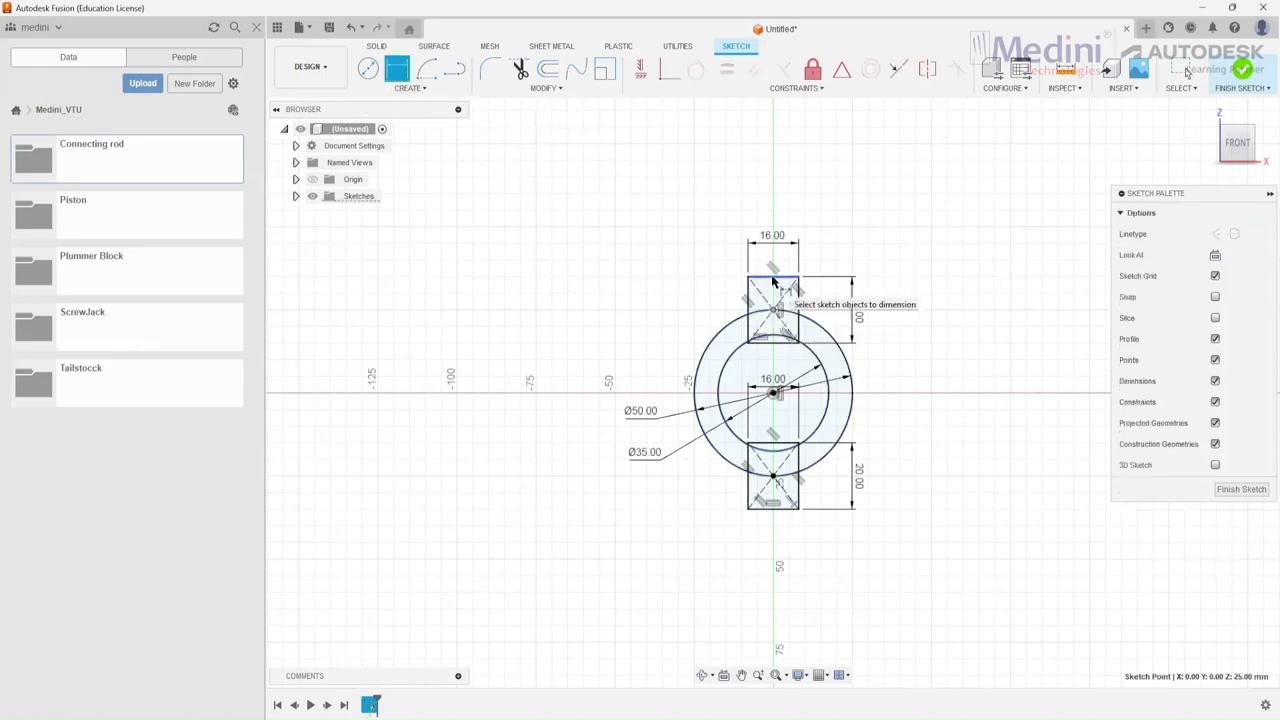
{"action": "left_click", "coordinate": [775, 277]}
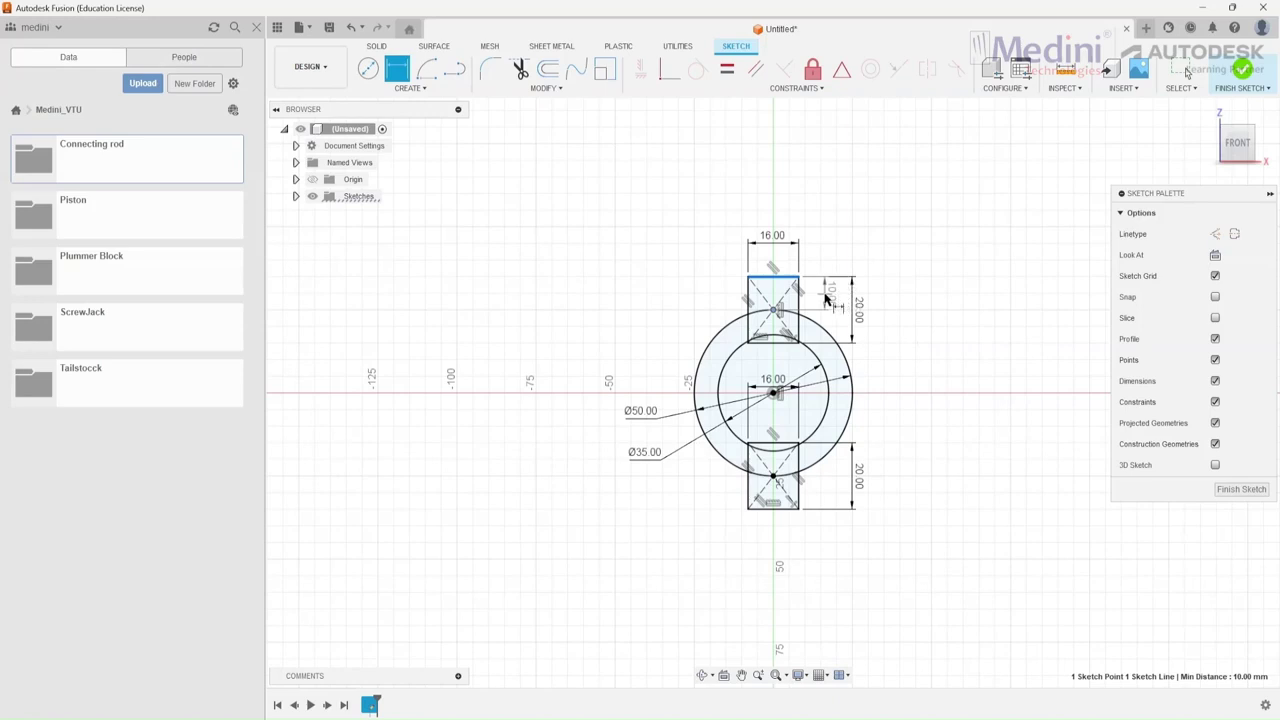
{"action": "left_click", "coordinate": [848, 300]}
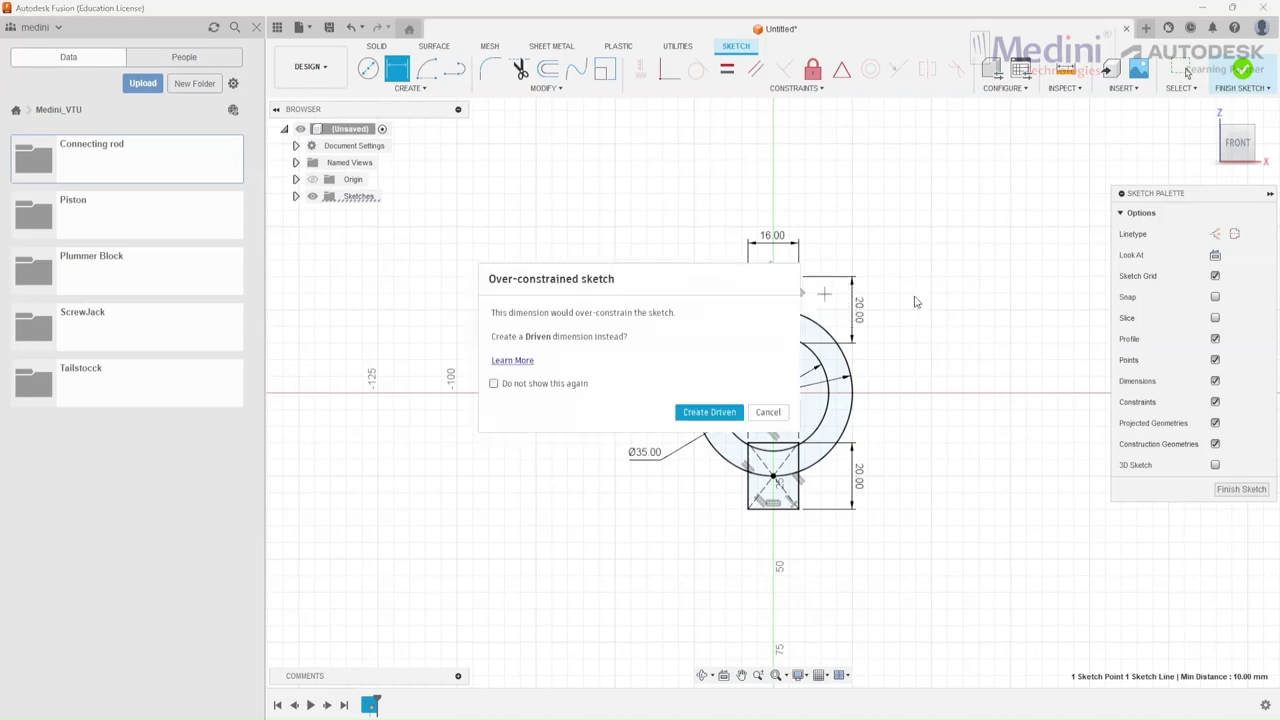
{"action": "left_click", "coordinate": [764, 414]}
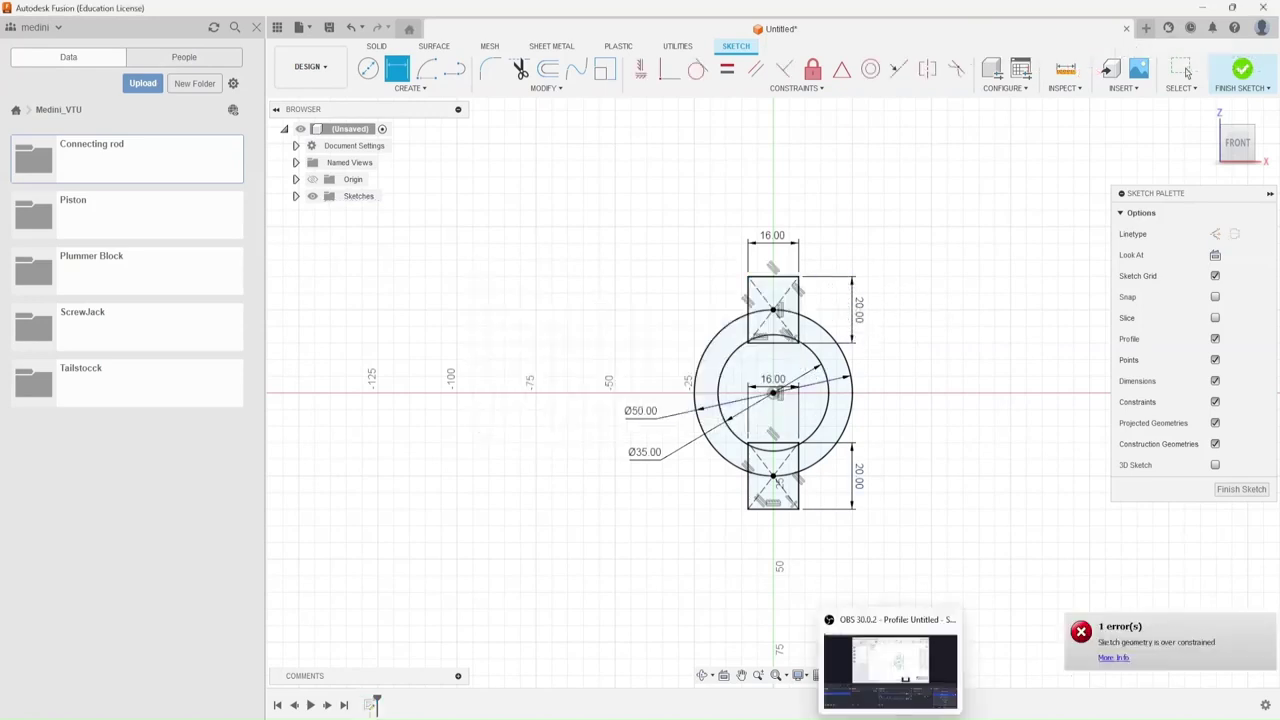
{"action": "left_click", "coordinate": [885, 665]}
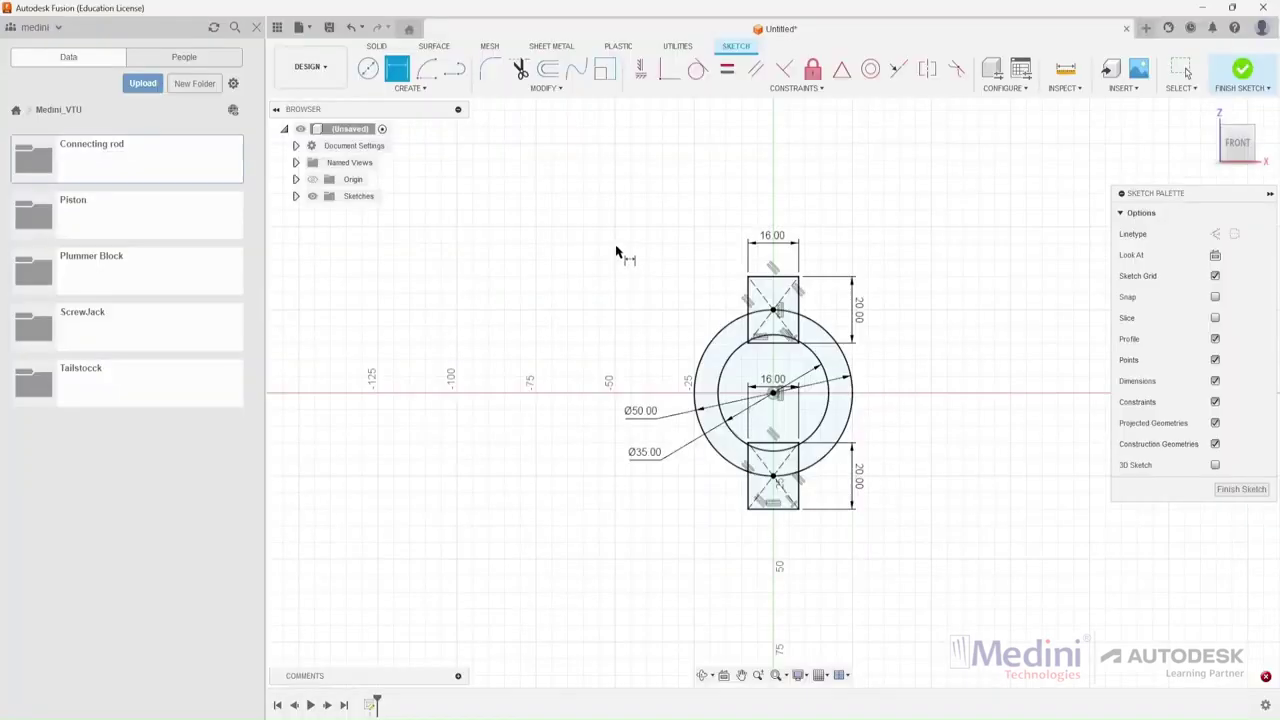
{"action": "left_click", "coordinate": [455, 69]}
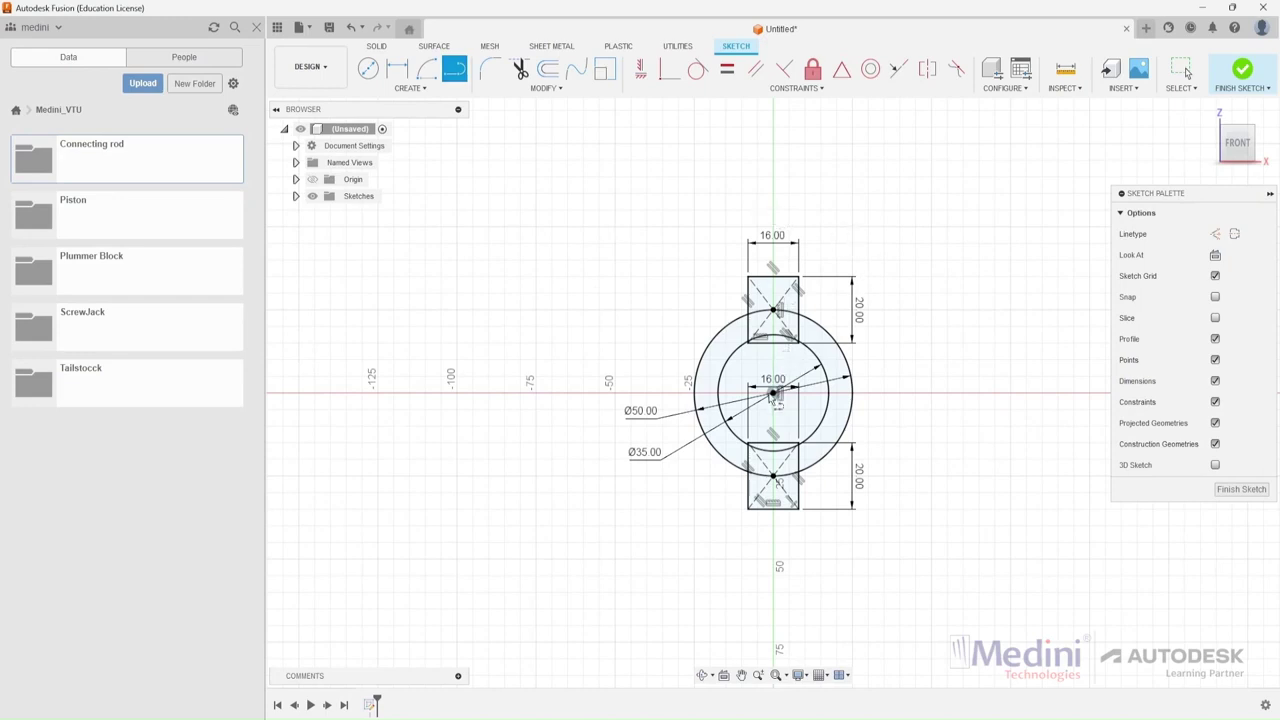
{"action": "left_click", "coordinate": [774, 218]}
{"action": "left_click", "coordinate": [773, 551]}
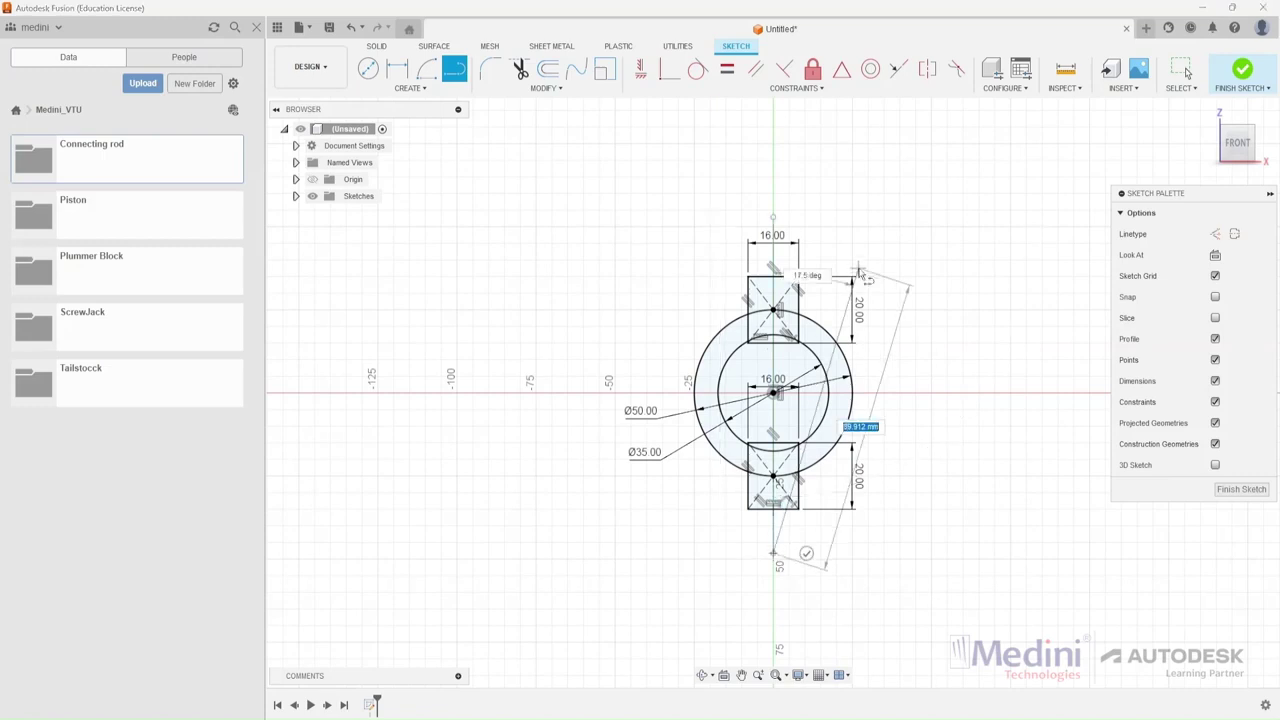
{"action": "key", "text": "Escape"}
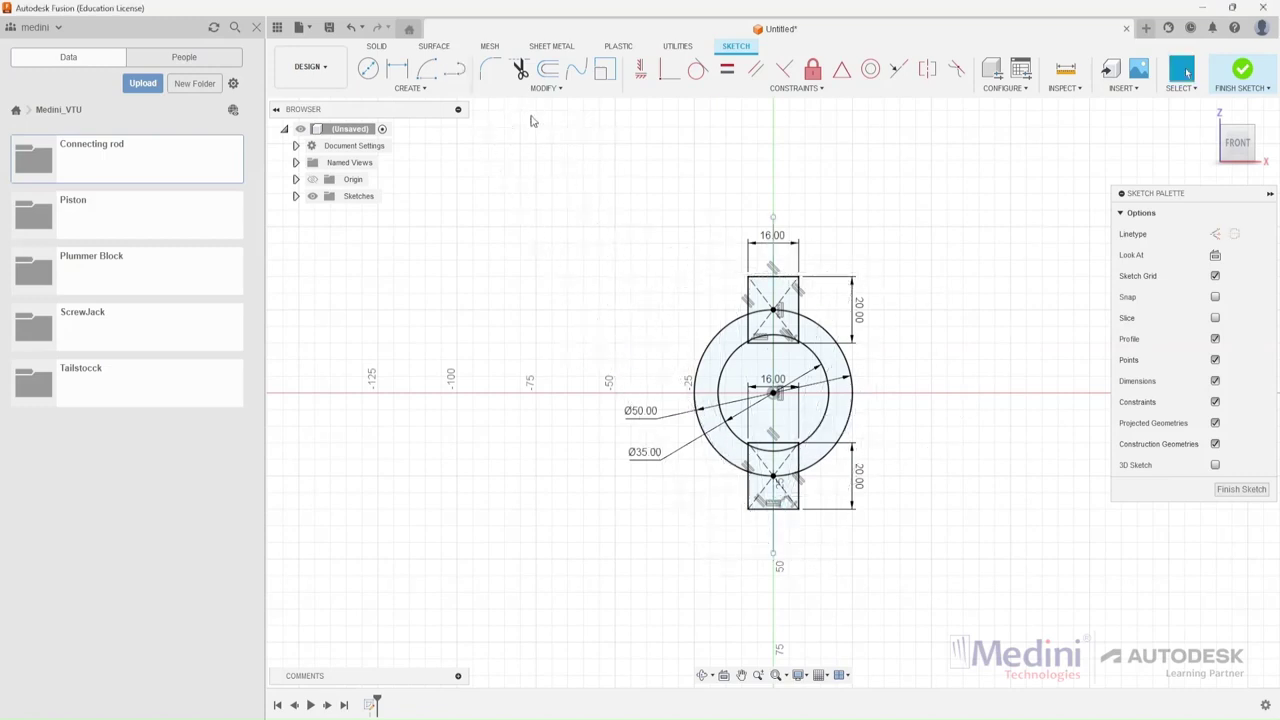
Trim away the right halves of both circles and the boss segments.
{"action": "left_click", "coordinate": [519, 68]}
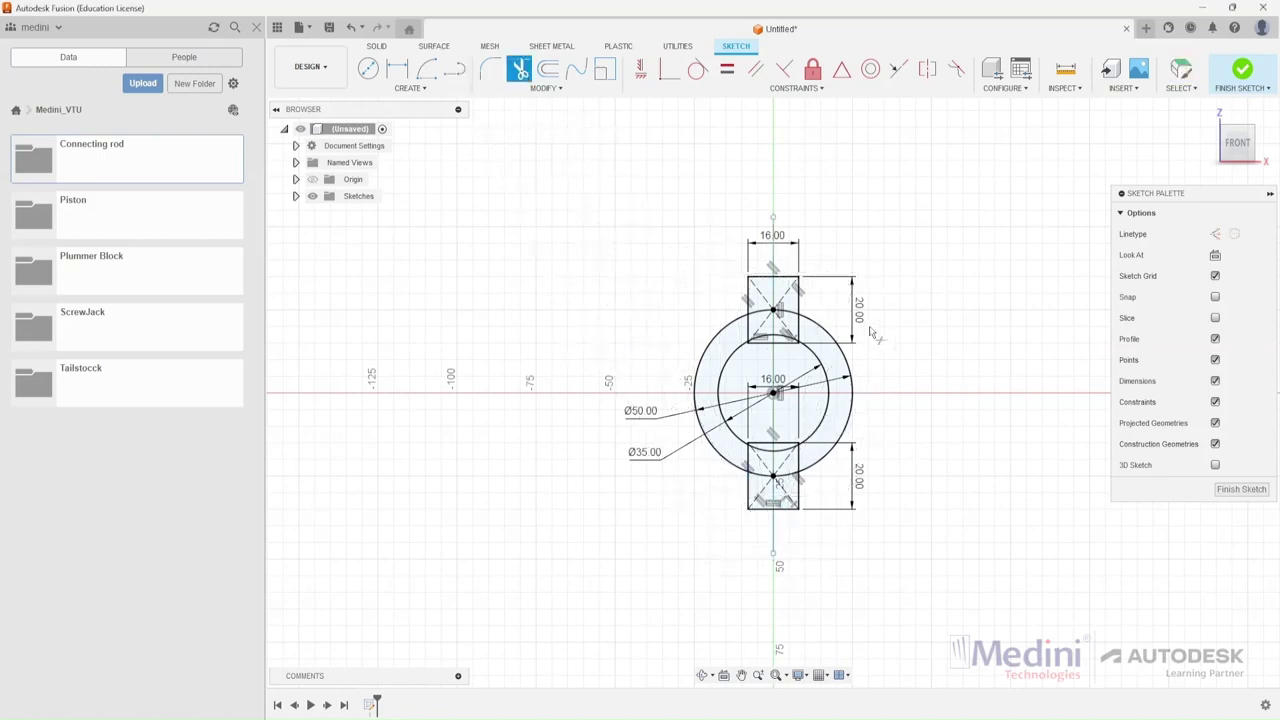
{"action": "left_click", "coordinate": [825, 332]}
{"action": "left_click", "coordinate": [786, 508]}
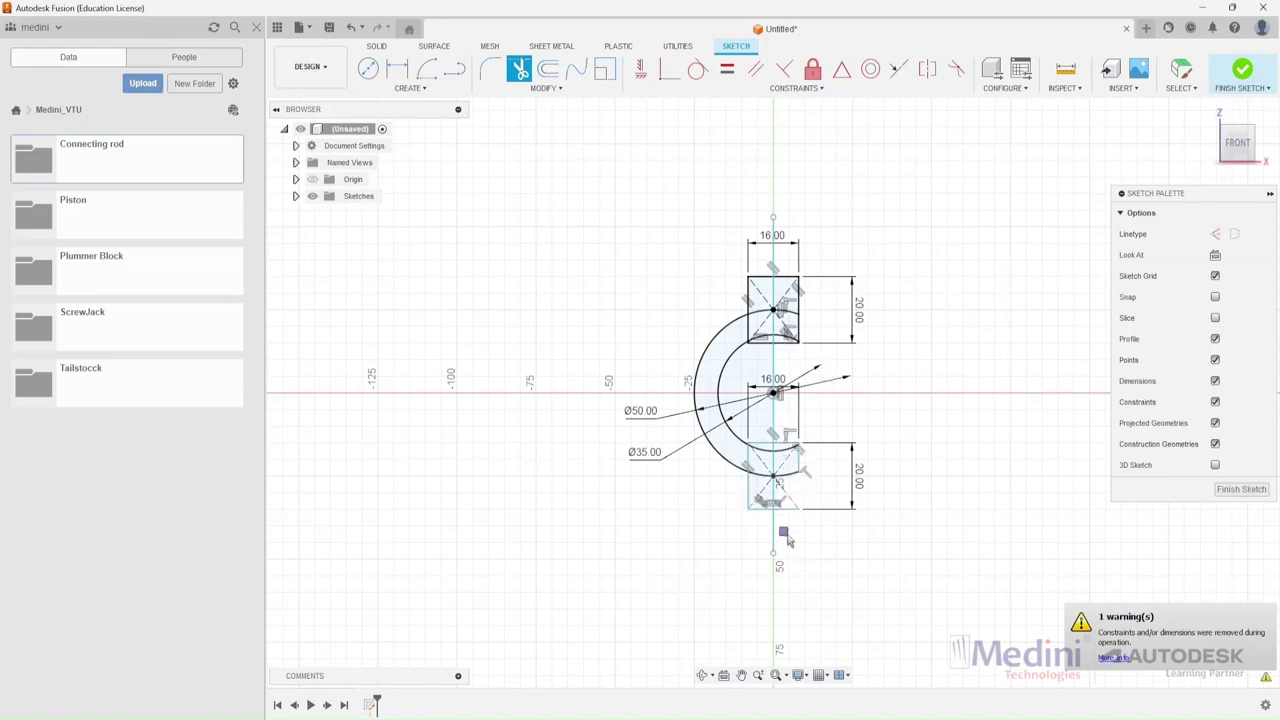
{"action": "left_click", "coordinate": [789, 452]}
{"action": "left_click", "coordinate": [800, 336]}
{"action": "left_click", "coordinate": [797, 305]}
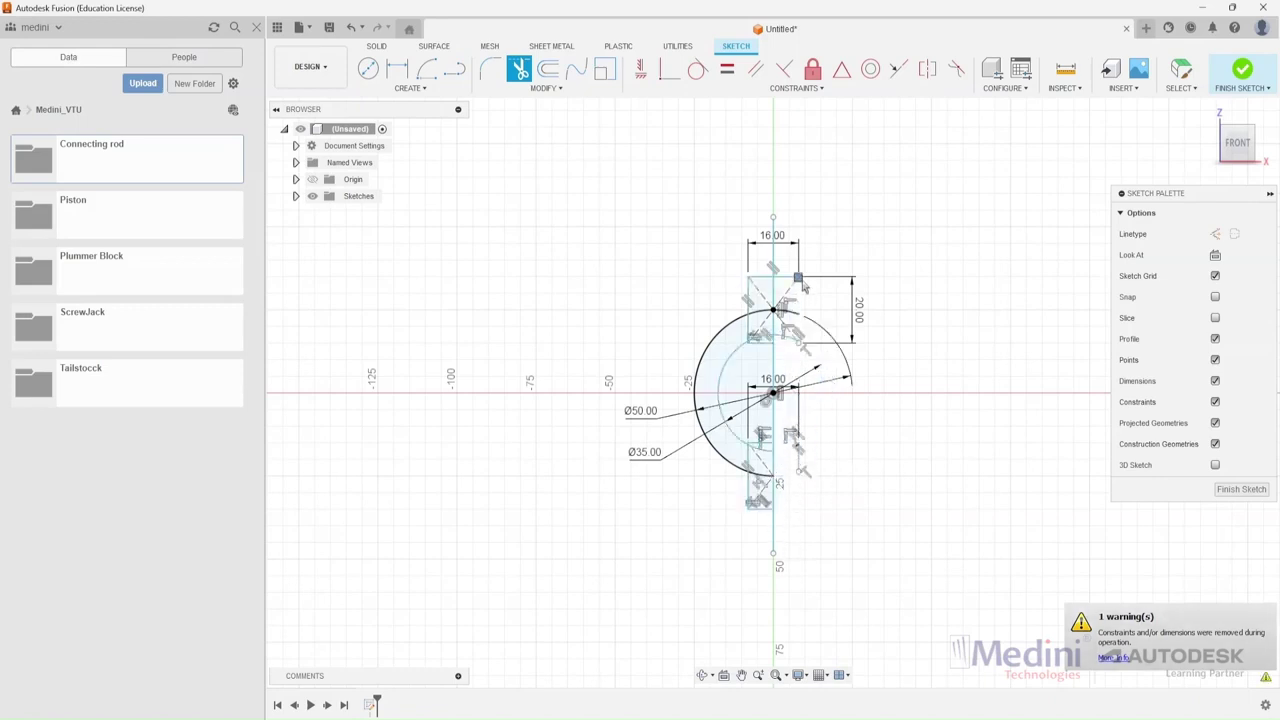
{"action": "left_click", "coordinate": [797, 276]}
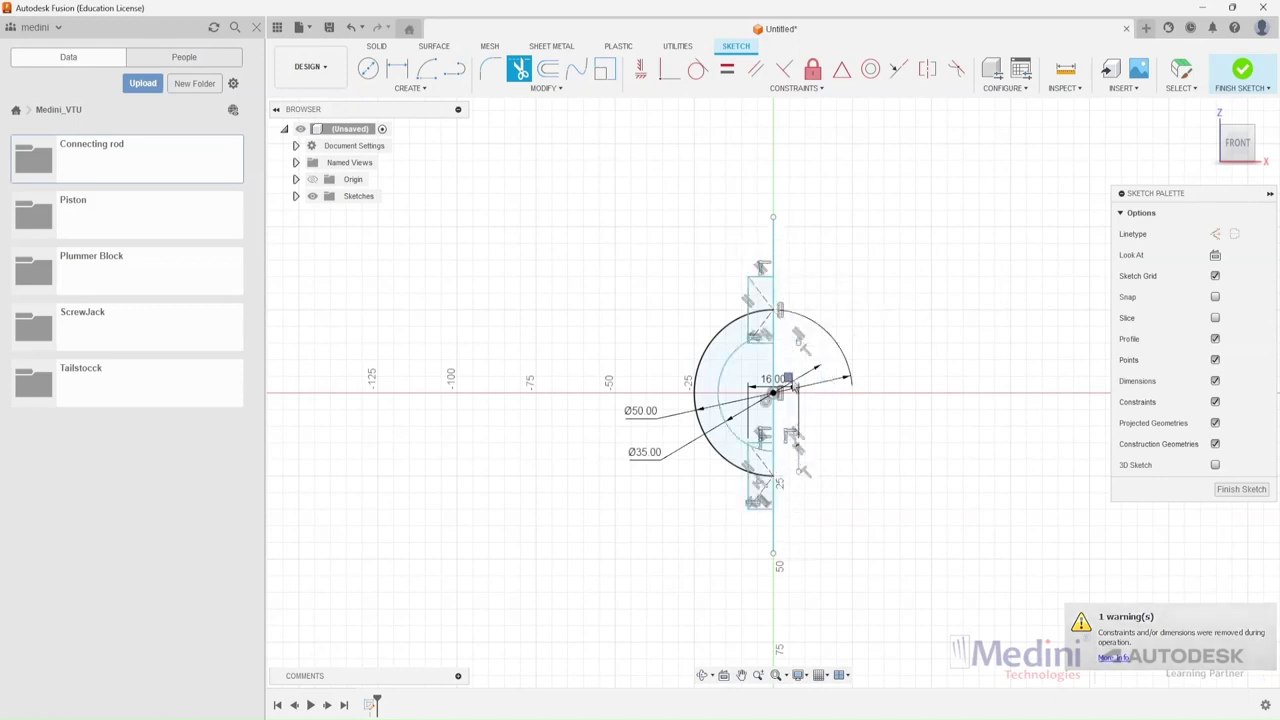
{"action": "left_click", "coordinate": [797, 435]}
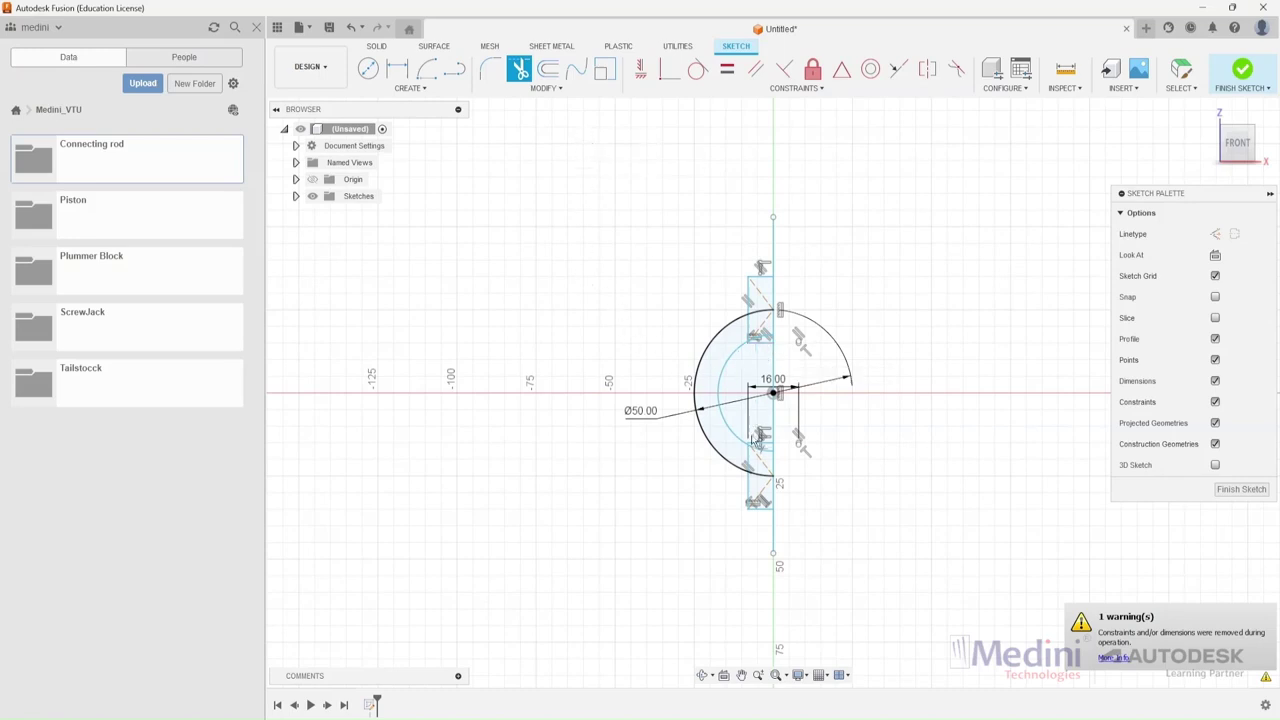
{"action": "left_click", "coordinate": [1182, 70]}
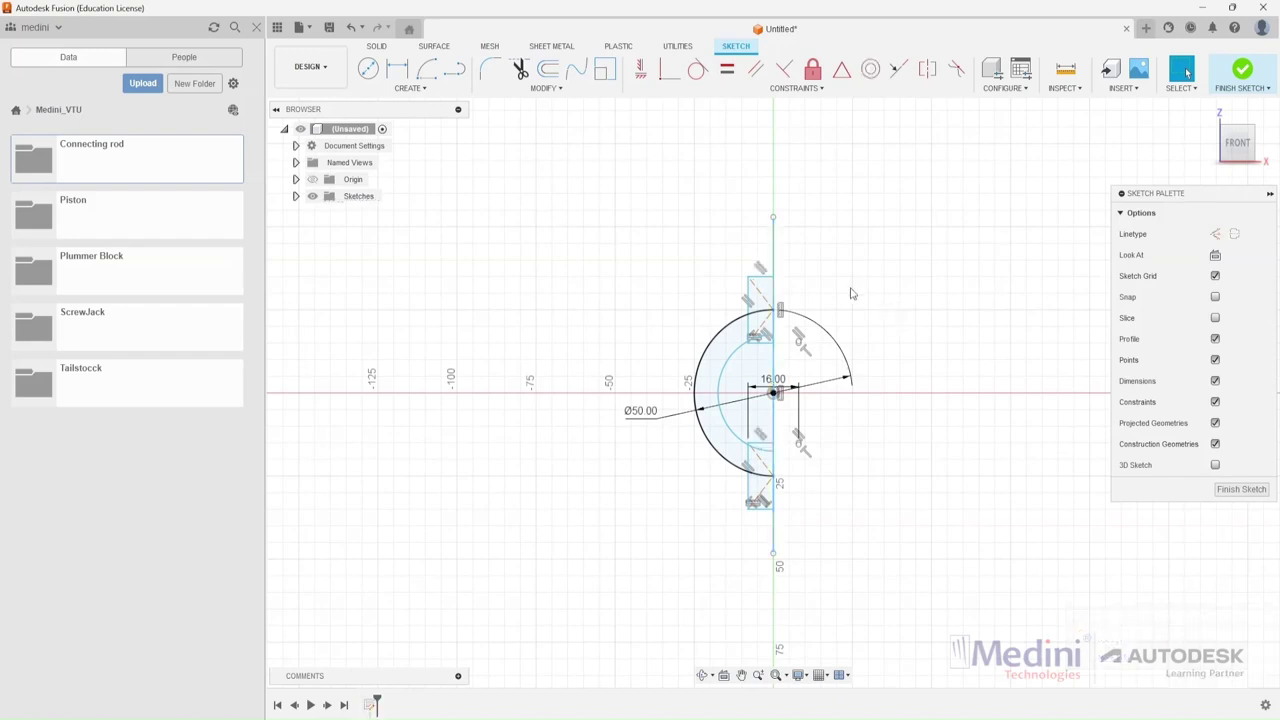
Delete the long vertical line and move the 16.00 dimension below the lower boss.
{"action": "left_click", "coordinate": [777, 252]}
{"action": "key", "text": "Delete"}
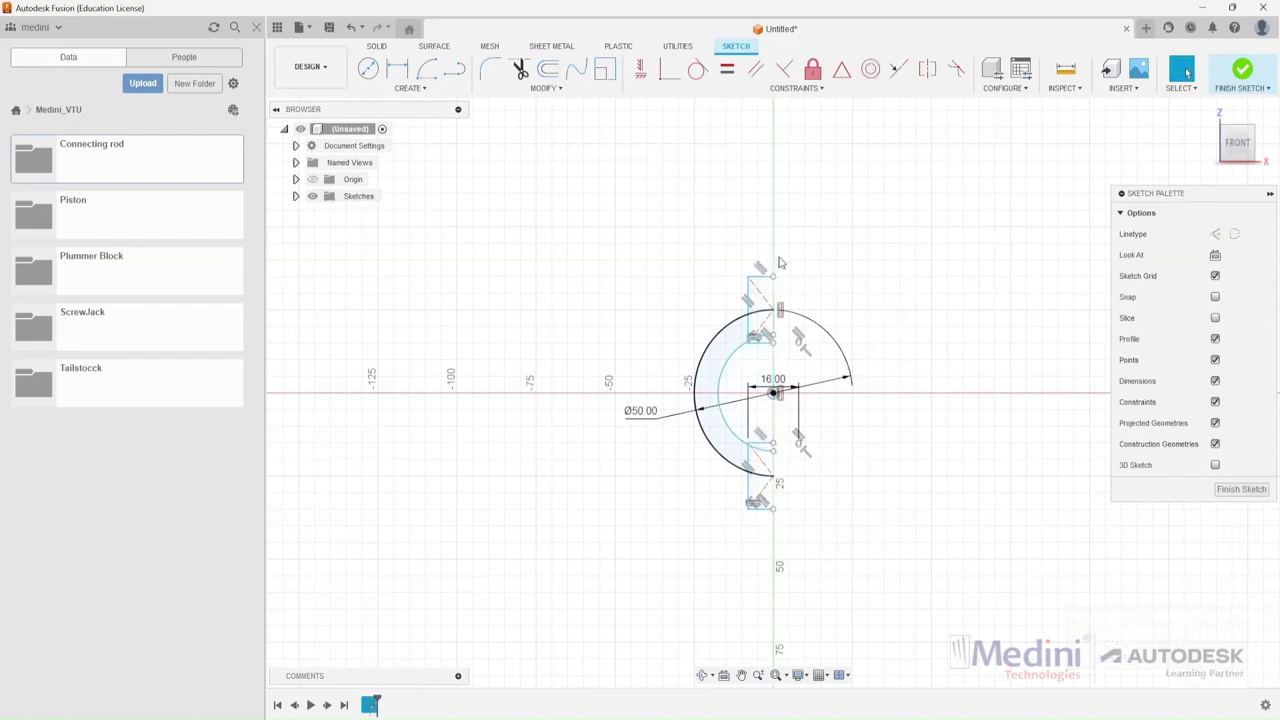
{"action": "left_click_drag", "start_coordinate": [760, 397], "coordinate": [713, 512]}
{"action": "key", "text": "Escape"}
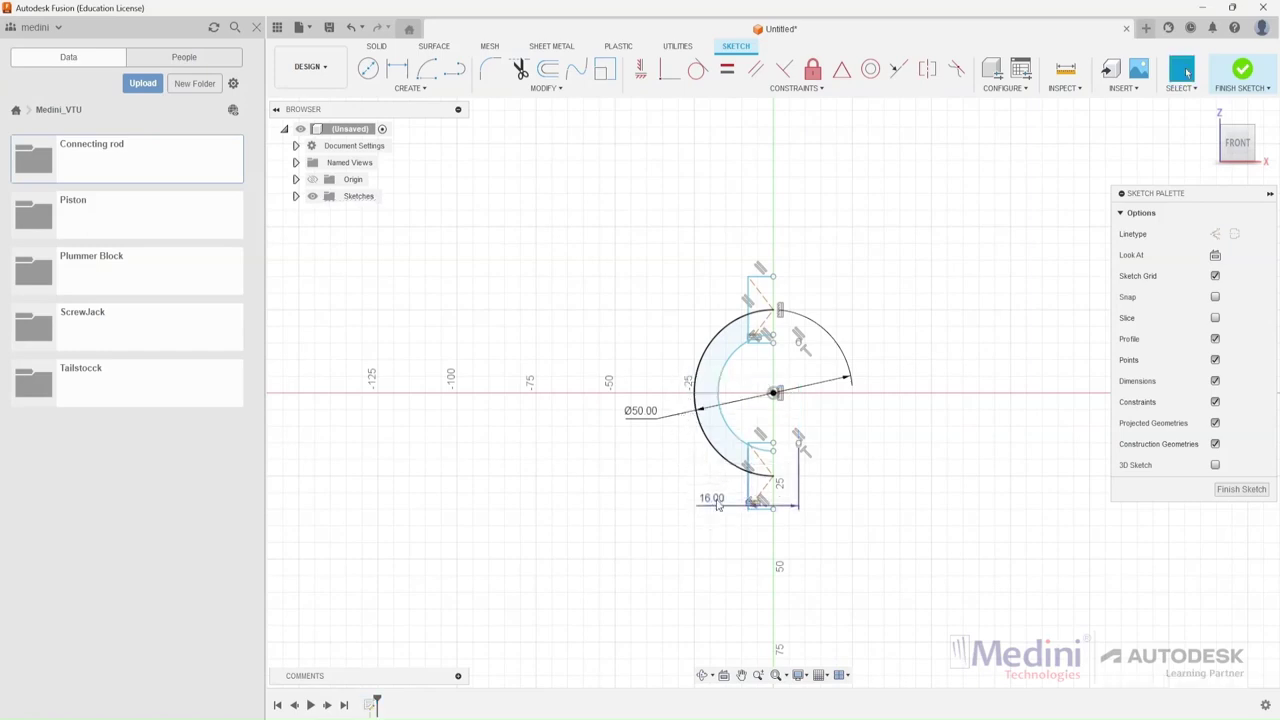
{"action": "left_click_drag", "start_coordinate": [716, 504], "coordinate": [757, 537]}
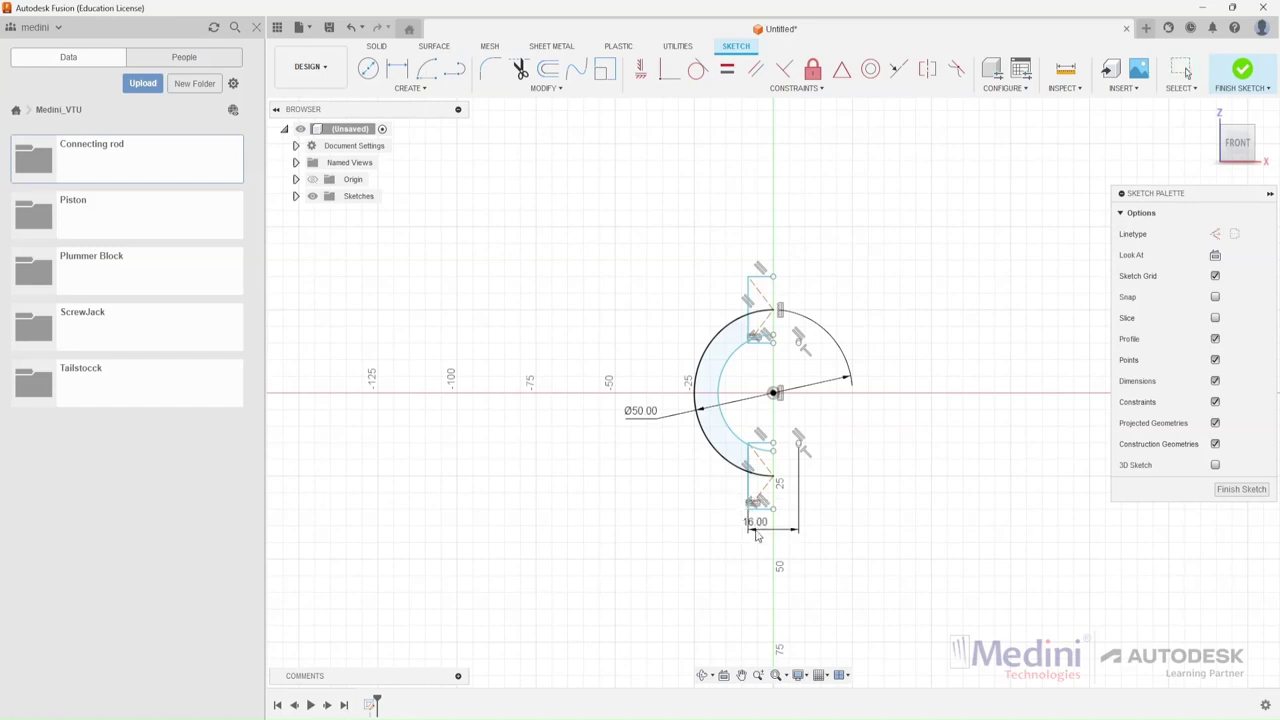
Abandon arcs at the lower and upper open ends, then finish the sketch.
{"action": "left_click", "coordinate": [454, 68]}
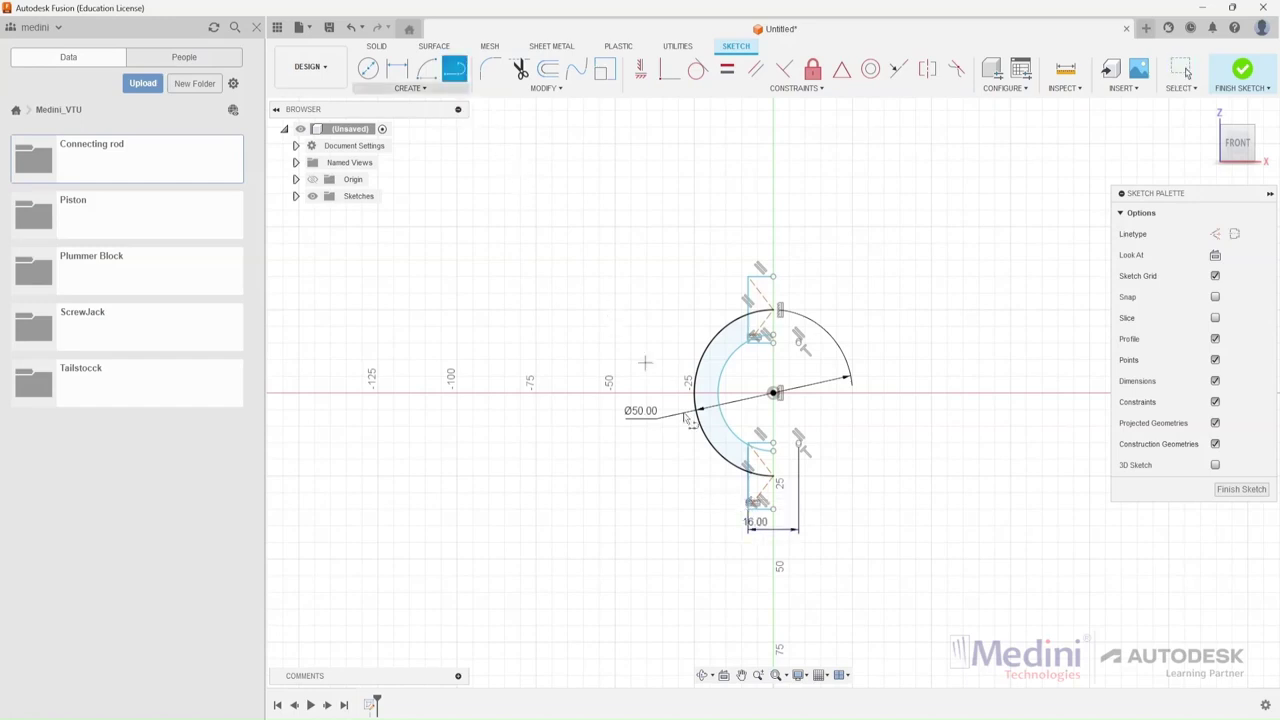
{"action": "left_click", "coordinate": [762, 500]}
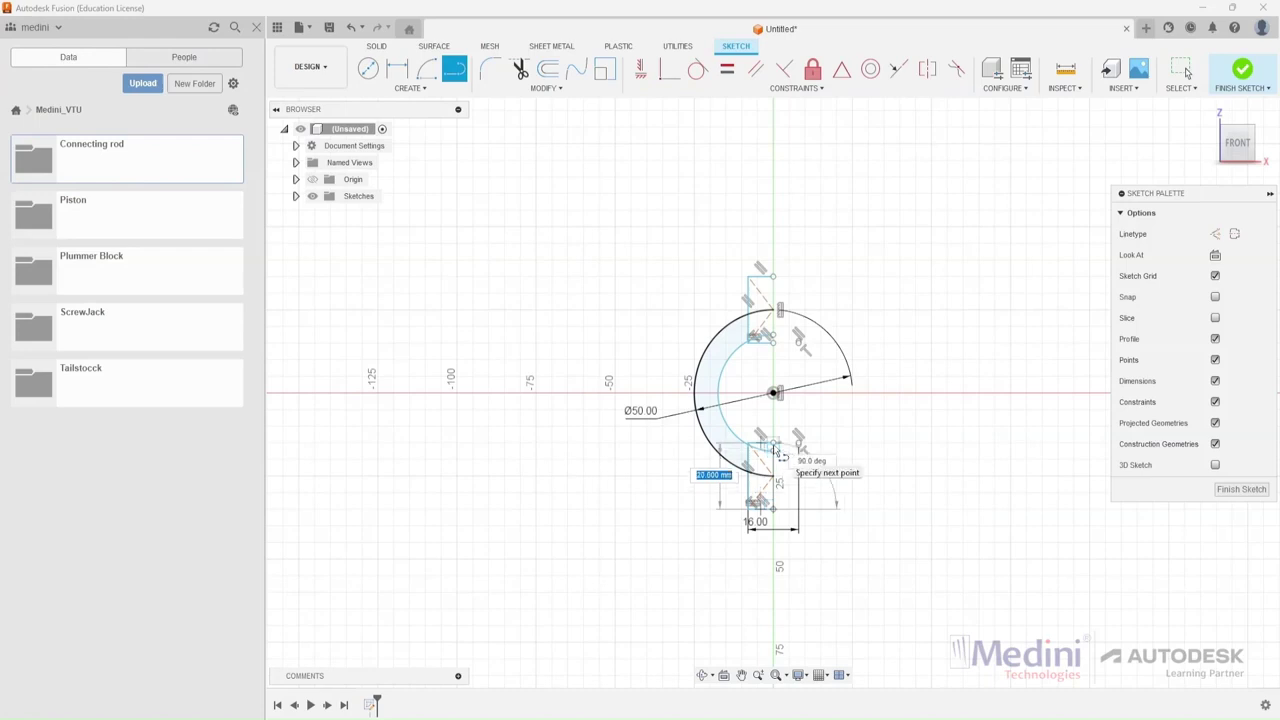
{"action": "key", "text": "Escape"}
{"action": "left_click", "coordinate": [772, 307]}
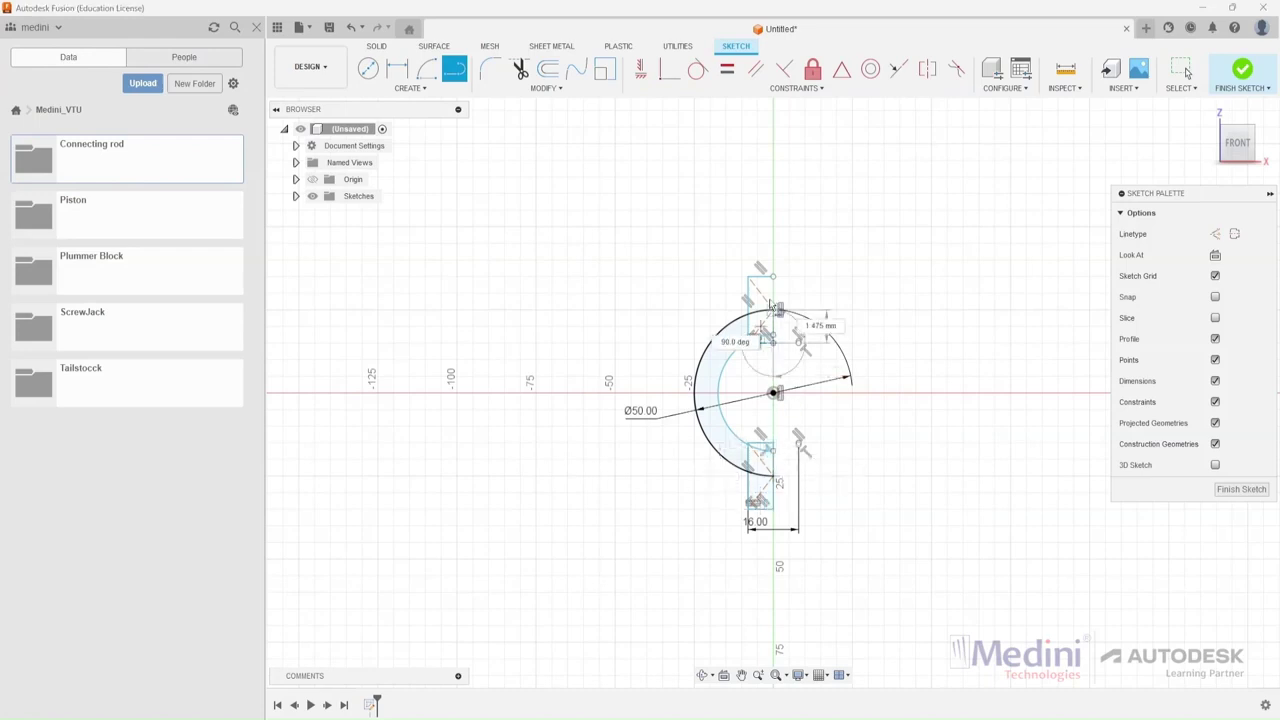
{"action": "key", "text": "Escape"}
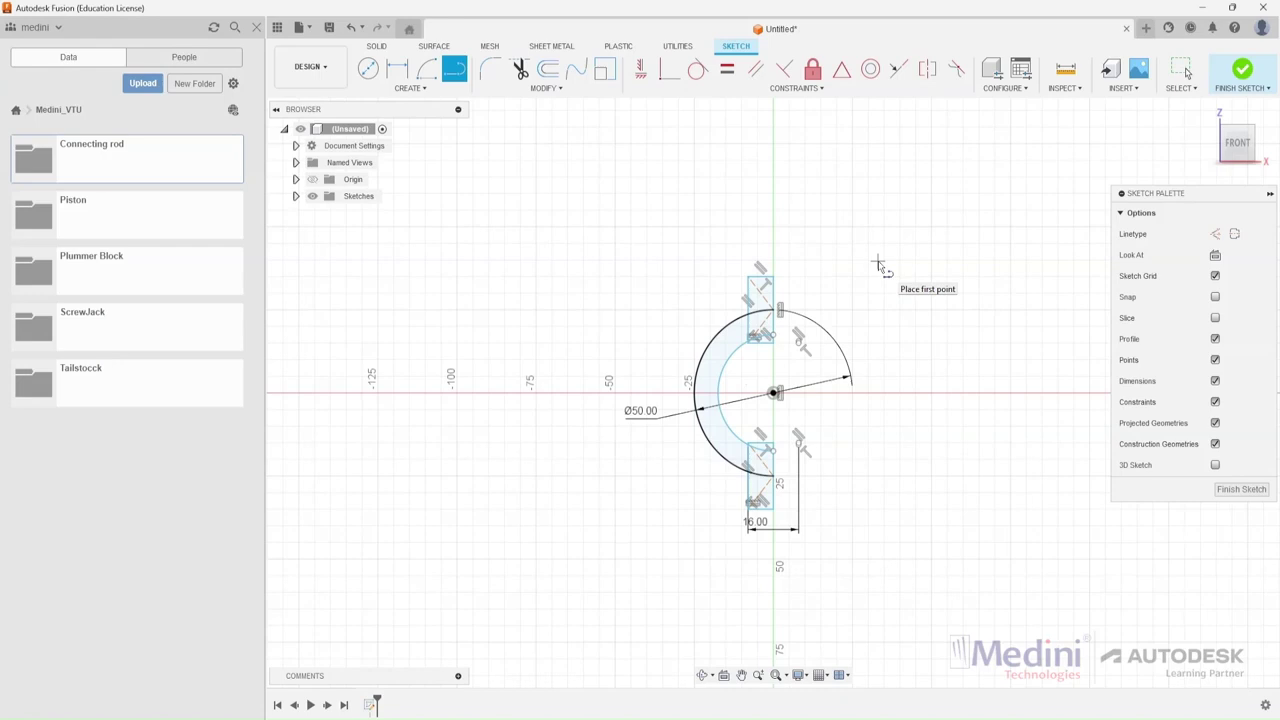
{"action": "left_click", "coordinate": [1241, 70]}
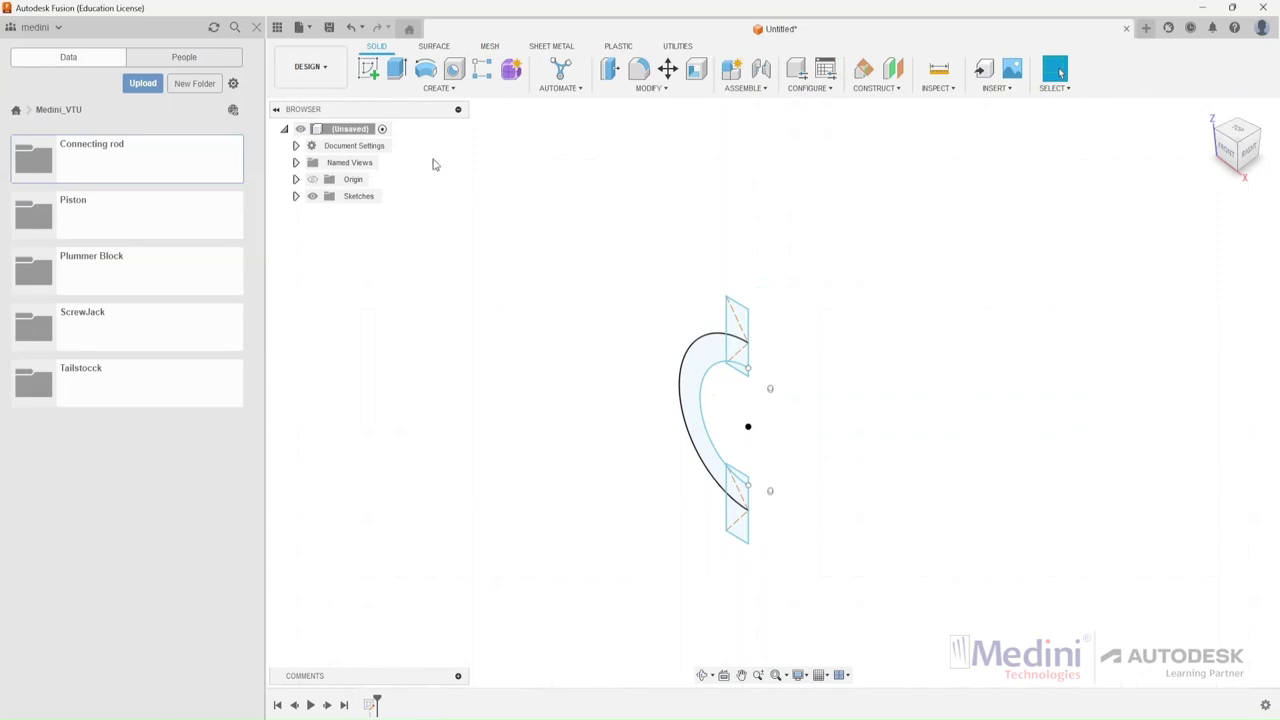
Select the three big-end semicircle profiles for extrusion.
{"action": "left_click", "coordinate": [397, 72]}
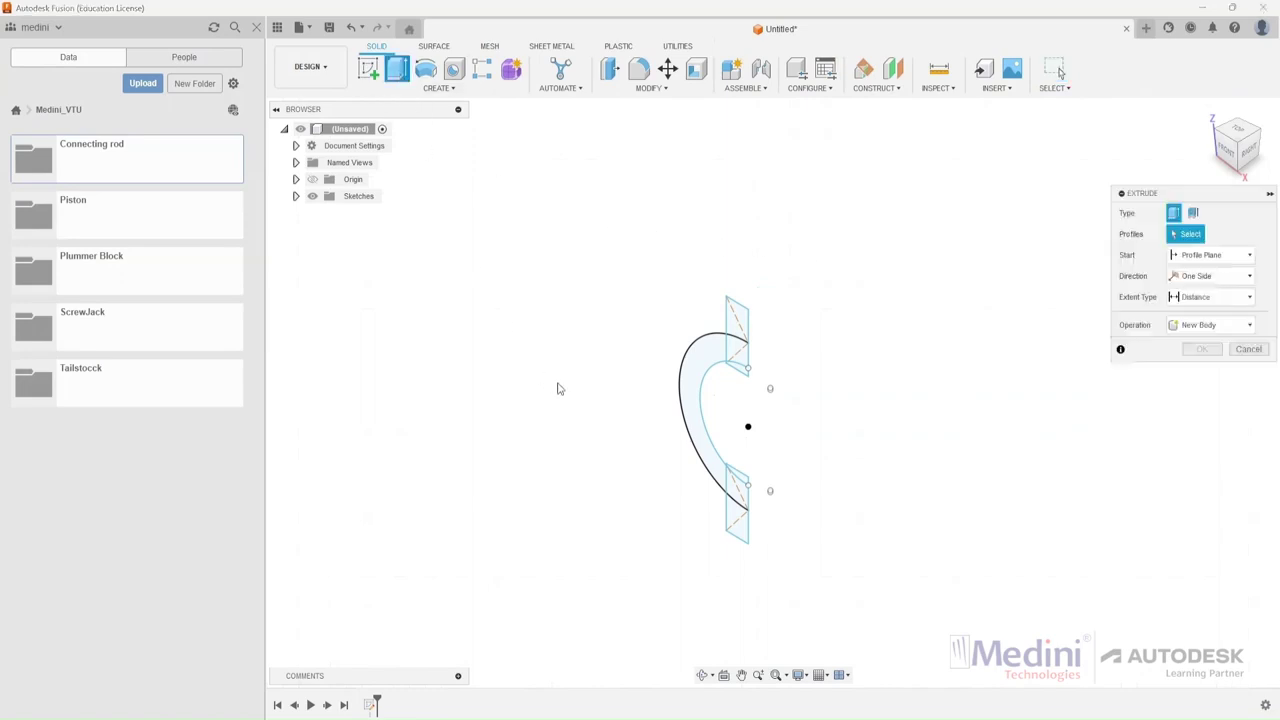
{"action": "left_click", "coordinate": [695, 375]}
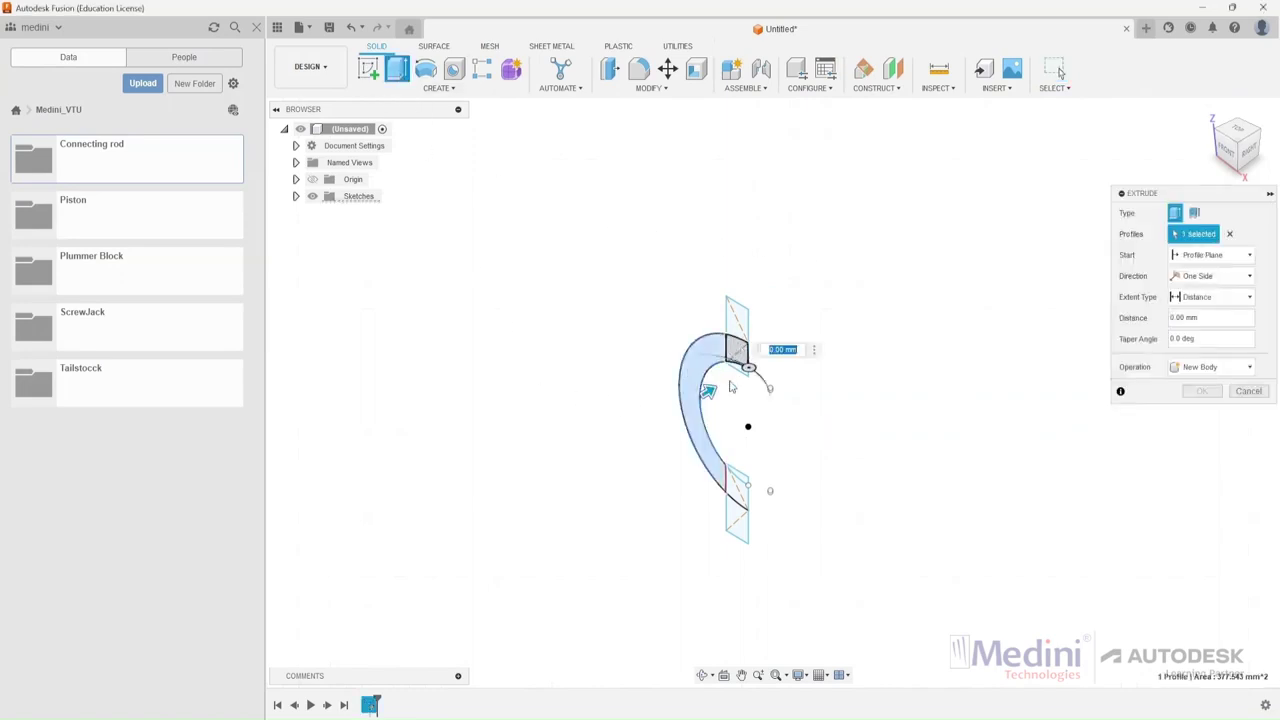
{"action": "left_click", "coordinate": [736, 490]}
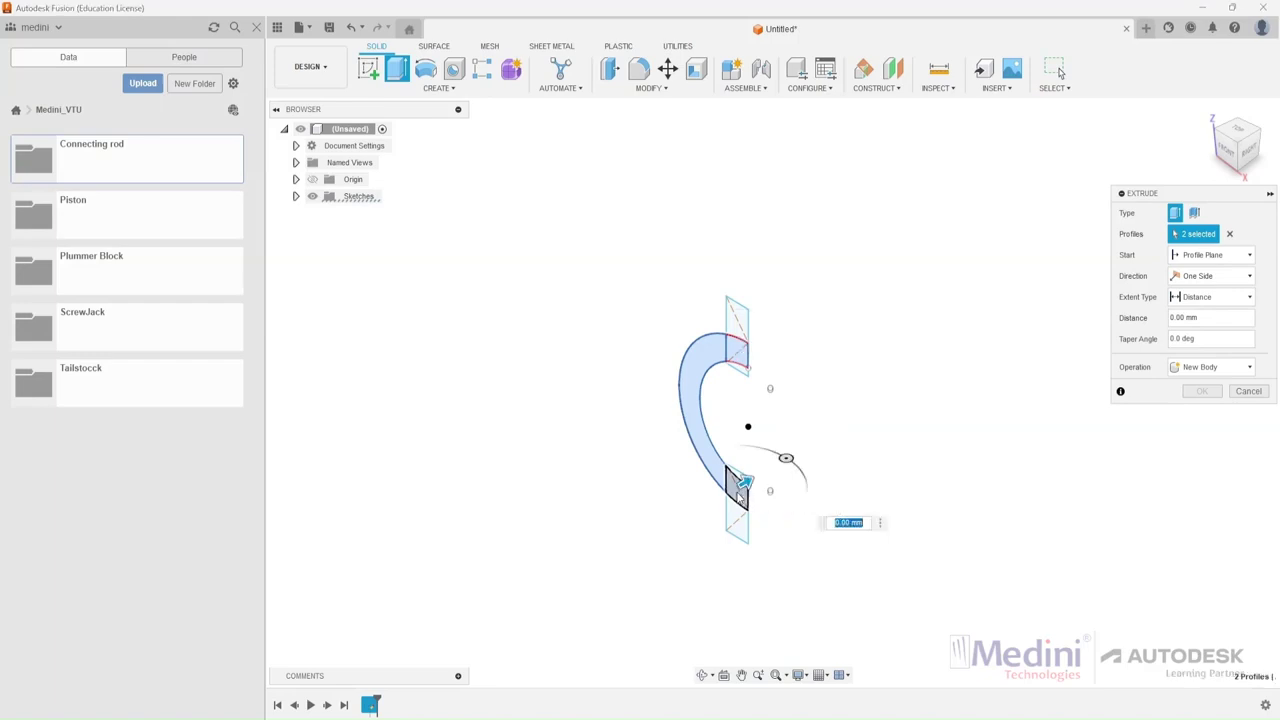
{"action": "scroll", "coordinate": [757, 491], "scroll_direction": "up", "scroll_amount": 3}
{"action": "scroll", "coordinate": [757, 491], "scroll_direction": "down", "scroll_amount": 3}
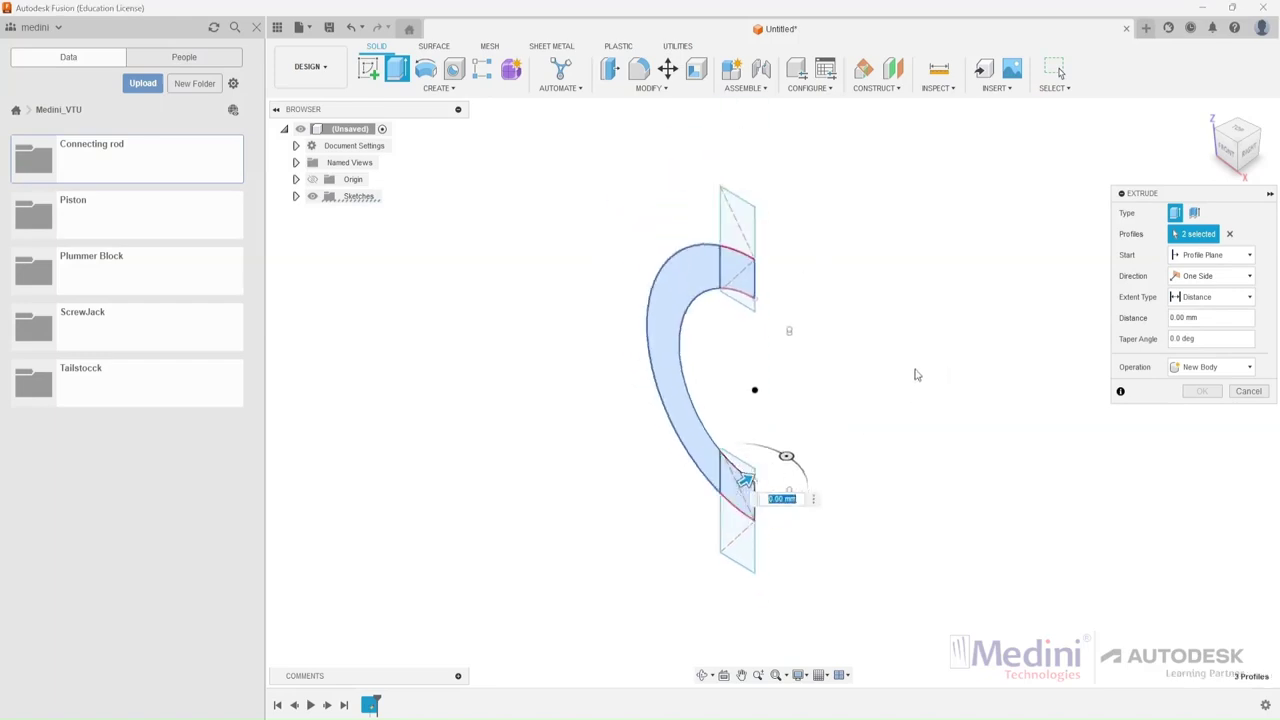
{"action": "left_click", "coordinate": [803, 343]}
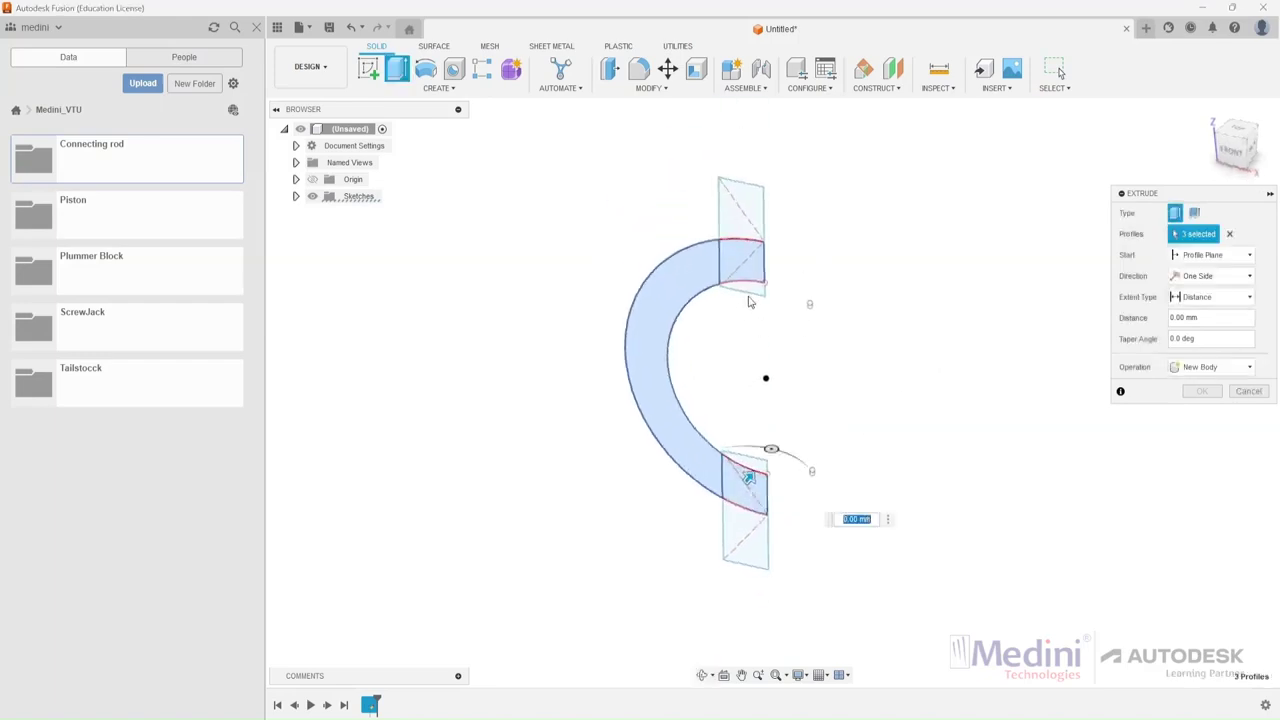
Extrude the profiles symmetrically to a 30 mm whole length.
{"action": "left_click", "coordinate": [1210, 276]}
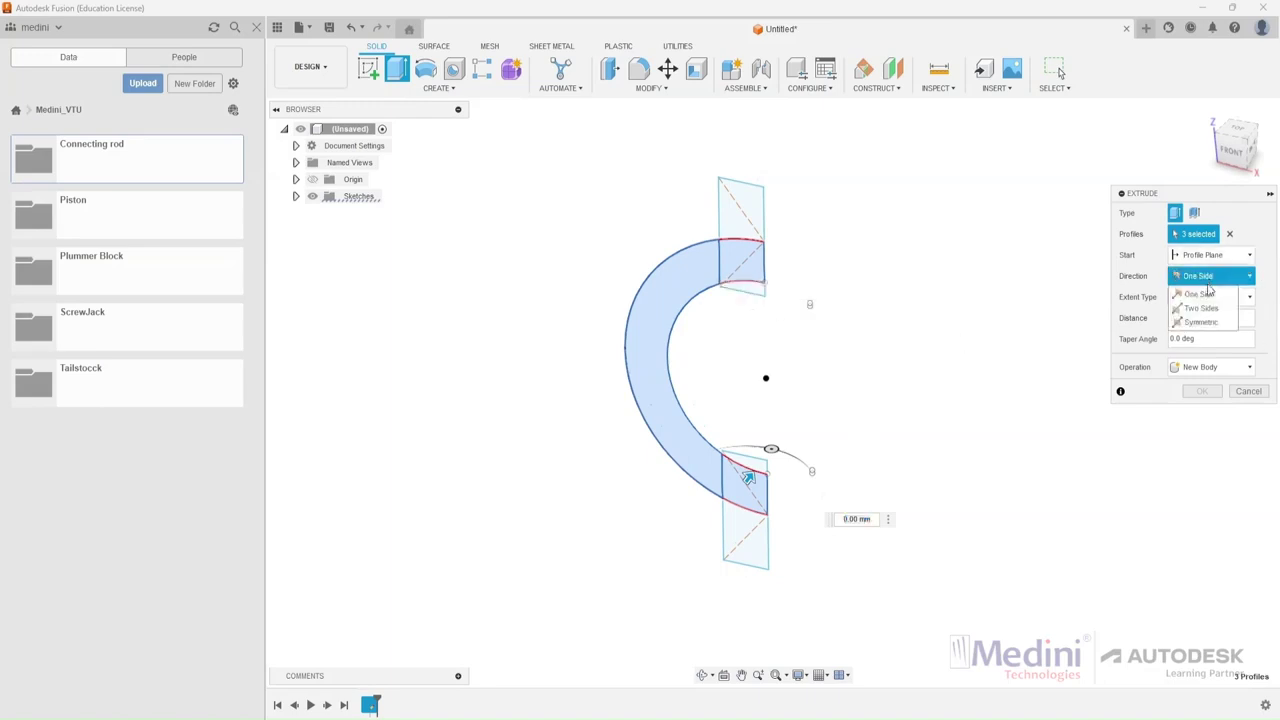
{"action": "left_click", "coordinate": [1200, 323]}
{"action": "left_click", "coordinate": [1200, 317]}
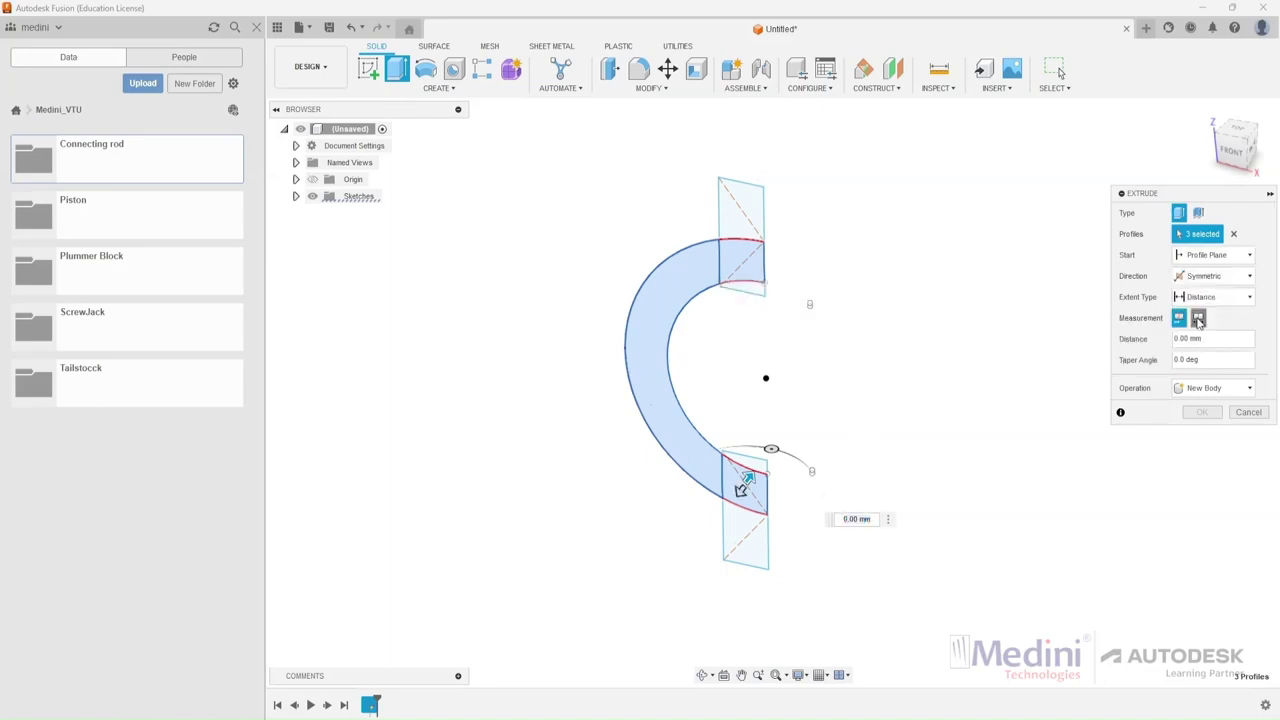
{"action": "left_click", "coordinate": [1200, 338]}
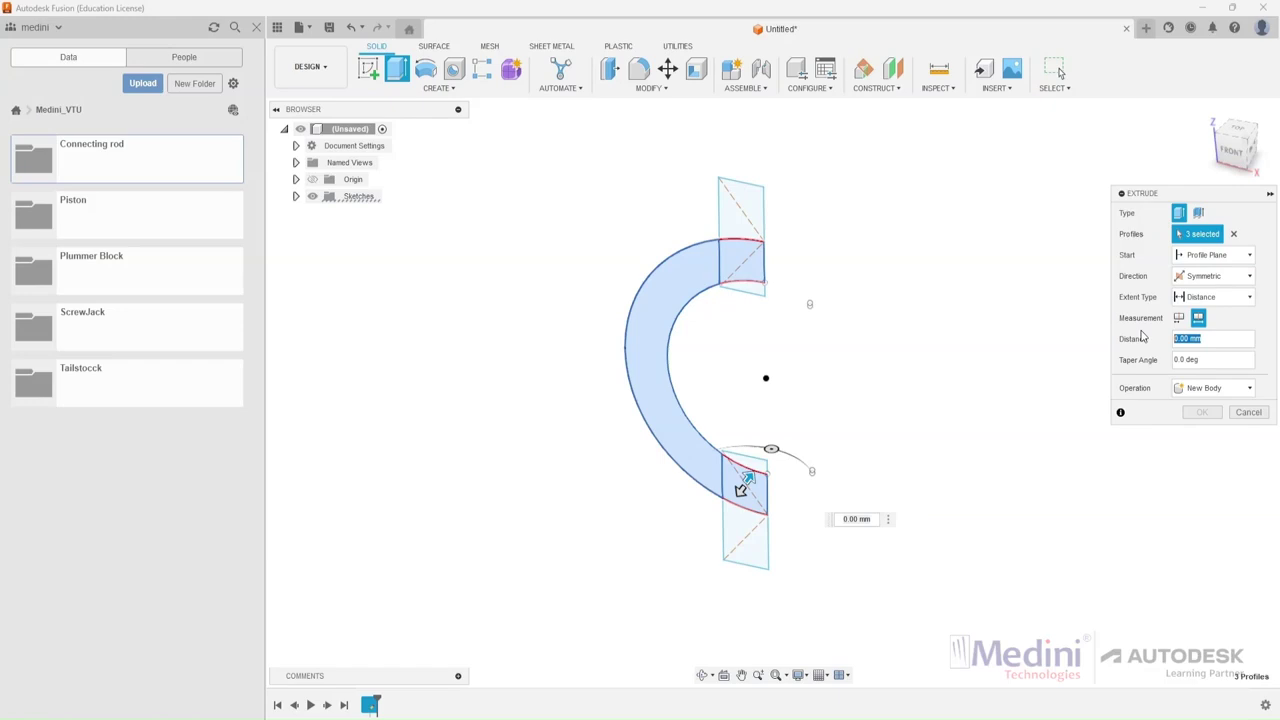
{"action": "type", "text": "30"}
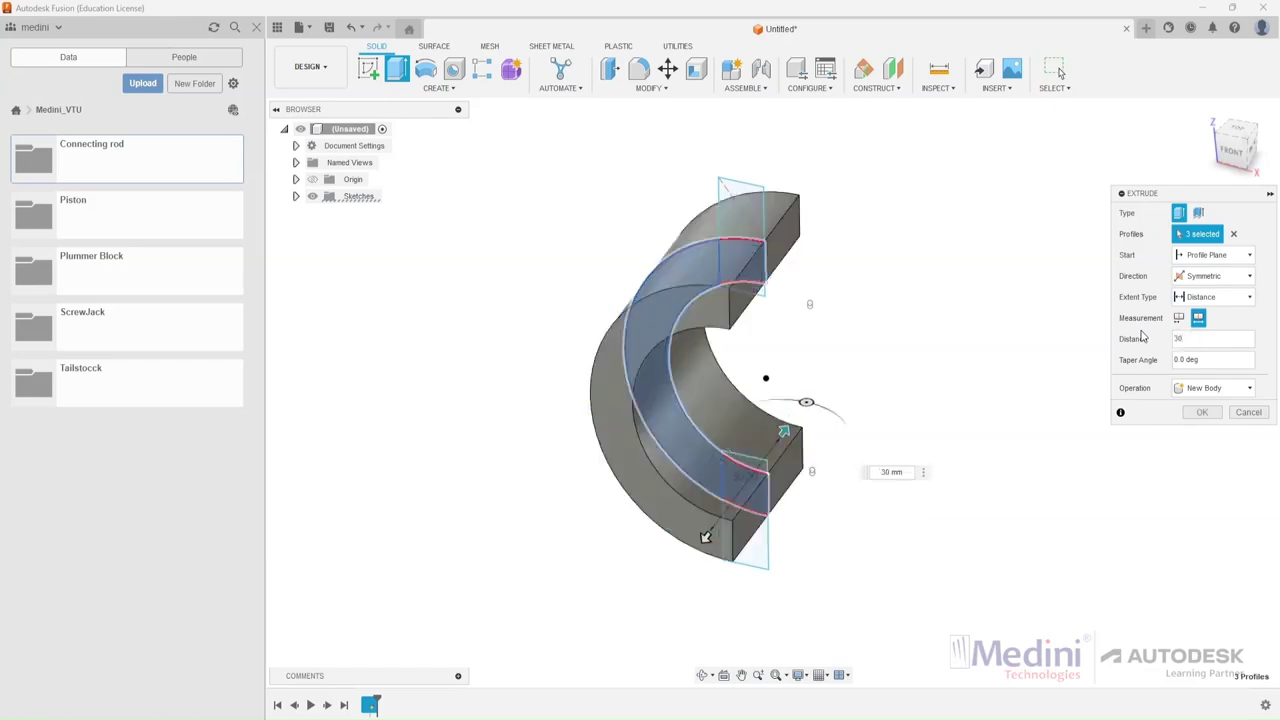
{"action": "left_click", "coordinate": [1203, 413]}
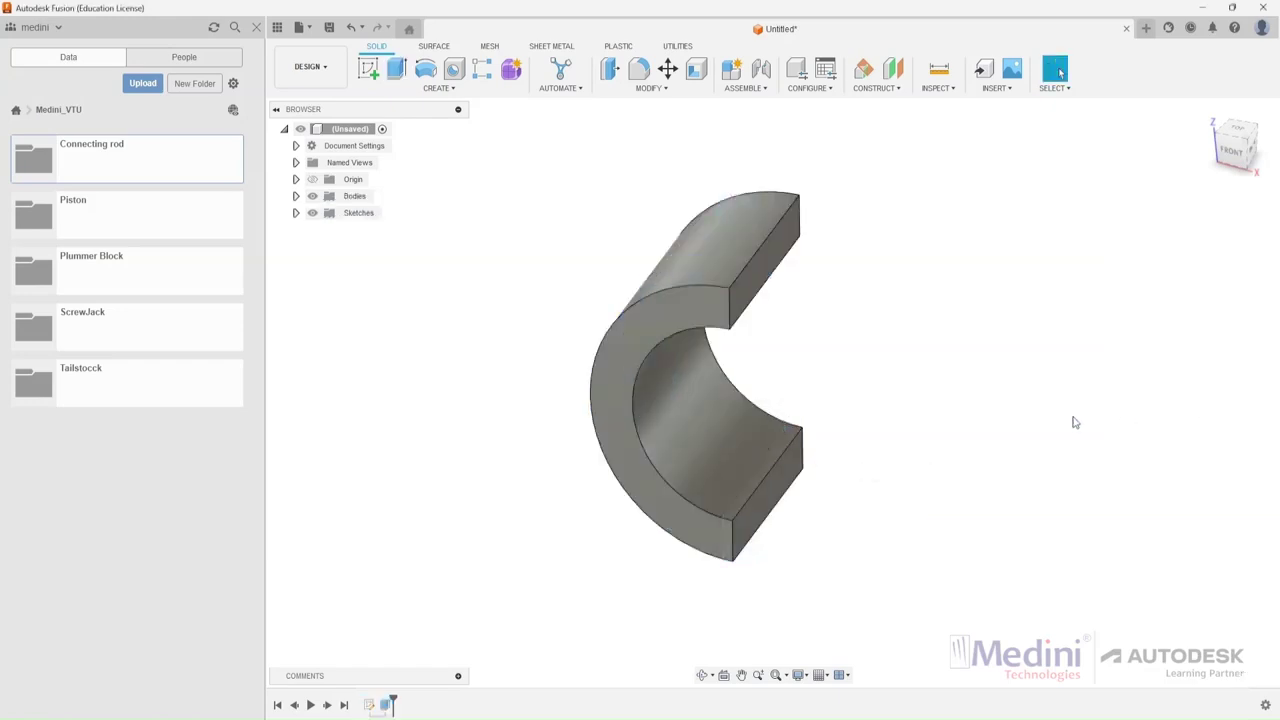
{"action": "mouse_move", "coordinate": [860, 719]}
Show Sketch1 and select the top and bottom boss profiles for a new extrusion.
{"action": "left_click", "coordinate": [295, 213]}
{"action": "left_click", "coordinate": [324, 229]}
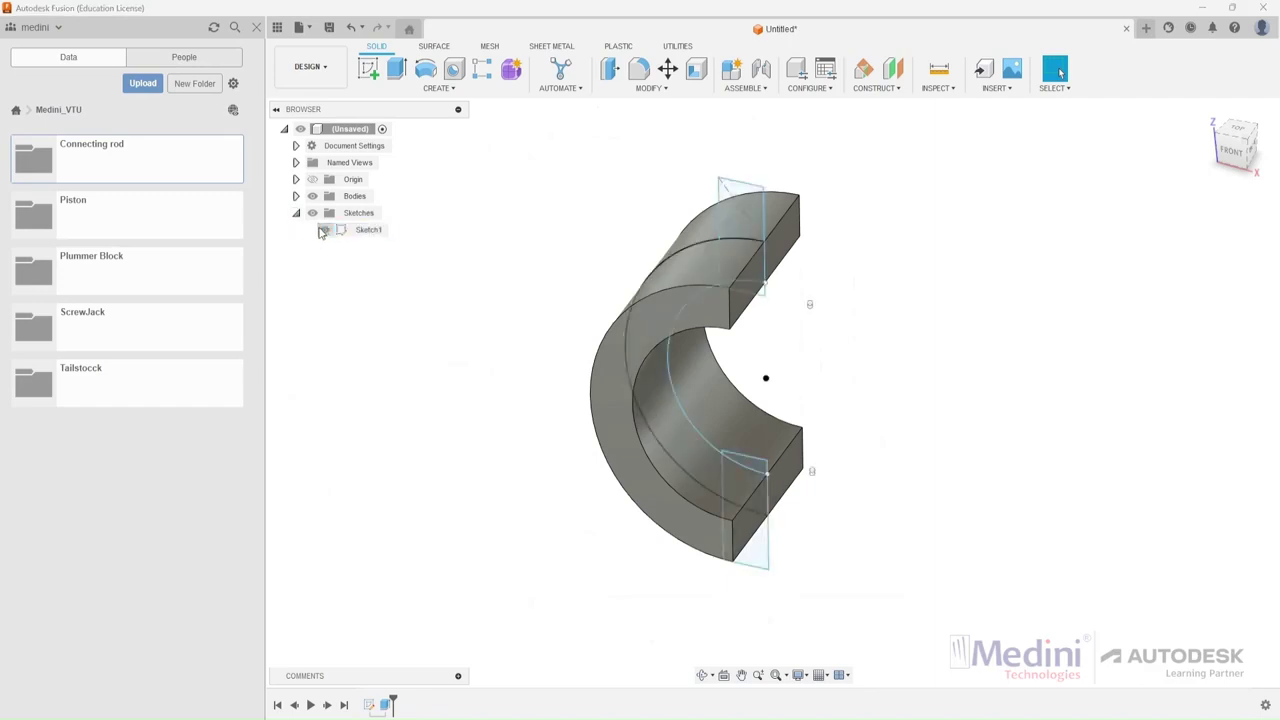
{"action": "left_click", "coordinate": [399, 68]}
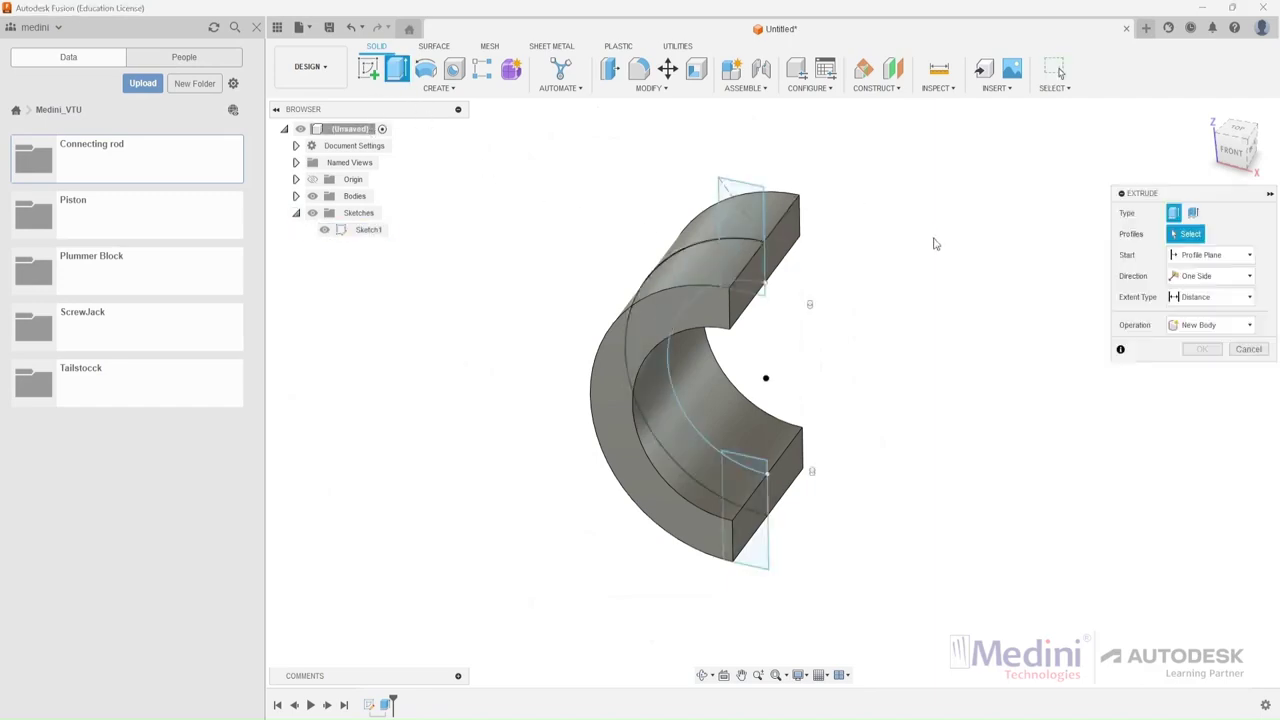
{"action": "middle_click_drag", "start_coordinate": [869, 211], "coordinate": [869, 177], "text": "shift"}
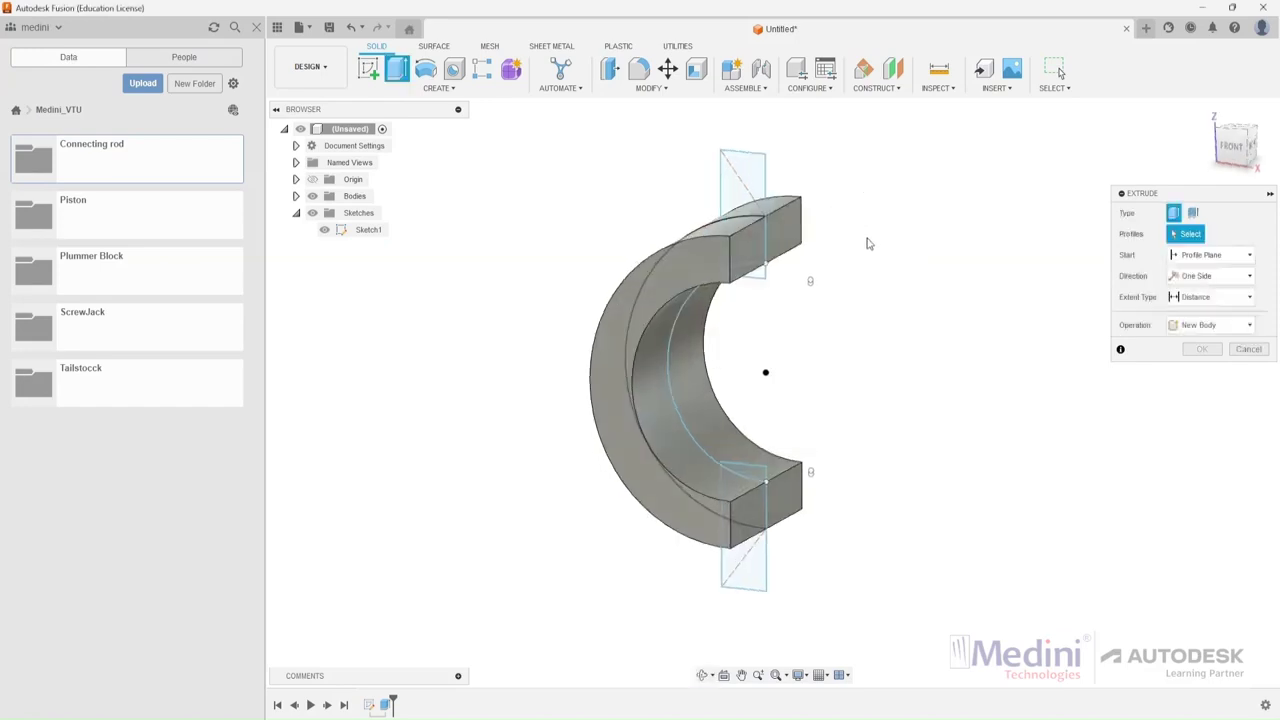
{"action": "mouse_move", "coordinate": [869, 243]}
{"action": "middle_mouse_down", "text": "shift"}
{"action": "mouse_move", "coordinate": [849, 203]}
{"action": "mouse_move", "coordinate": [860, 220]}
{"action": "middle_mouse_up", "text": "shift"}
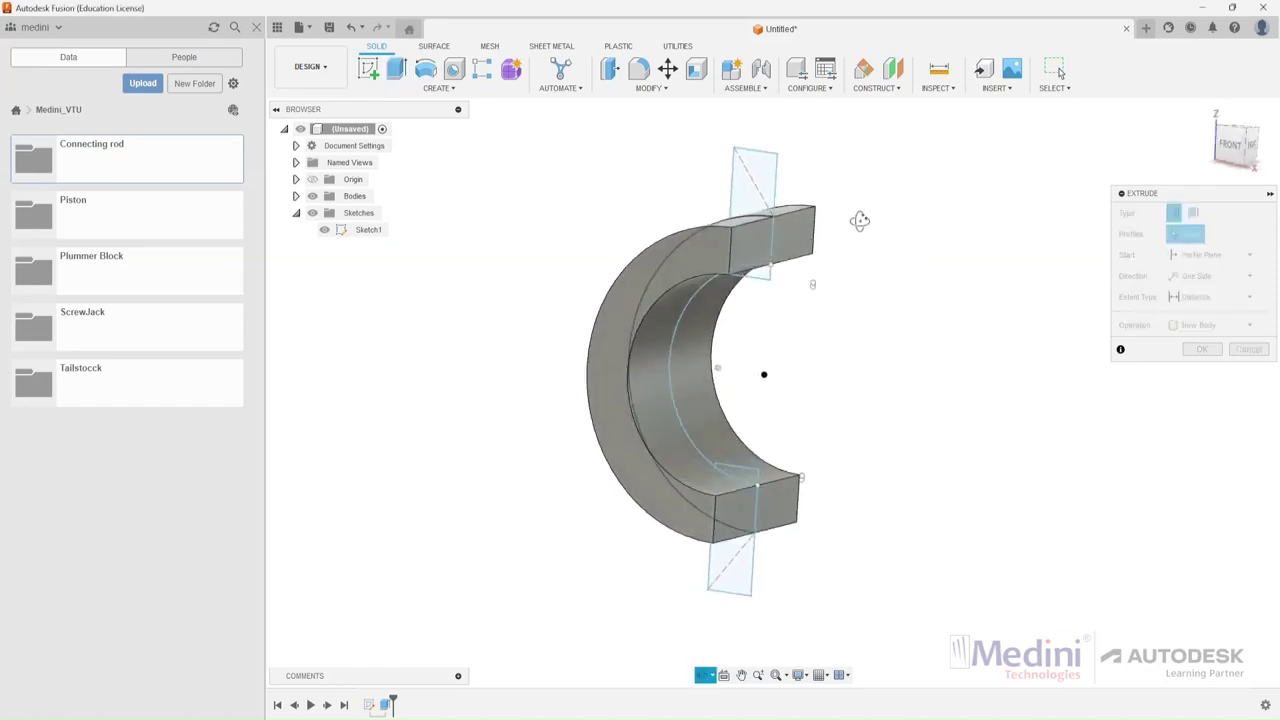
{"action": "left_click", "coordinate": [756, 191]}
{"action": "middle_click_drag", "start_coordinate": [756, 191], "coordinate": [849, 334], "text": "shift"}
{"action": "left_click", "coordinate": [731, 559]}
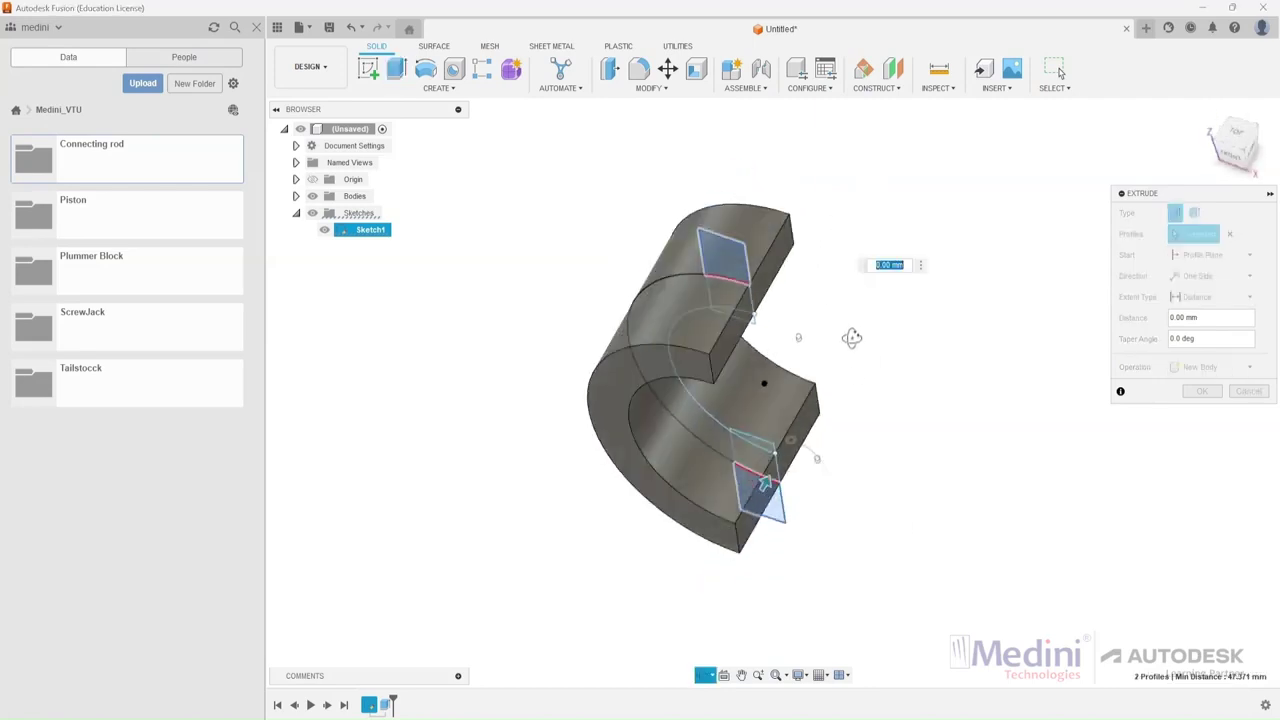
Extrude the bosses symmetrically to a 20 mm total width, joined to the body.
{"action": "left_click", "coordinate": [1205, 276]}
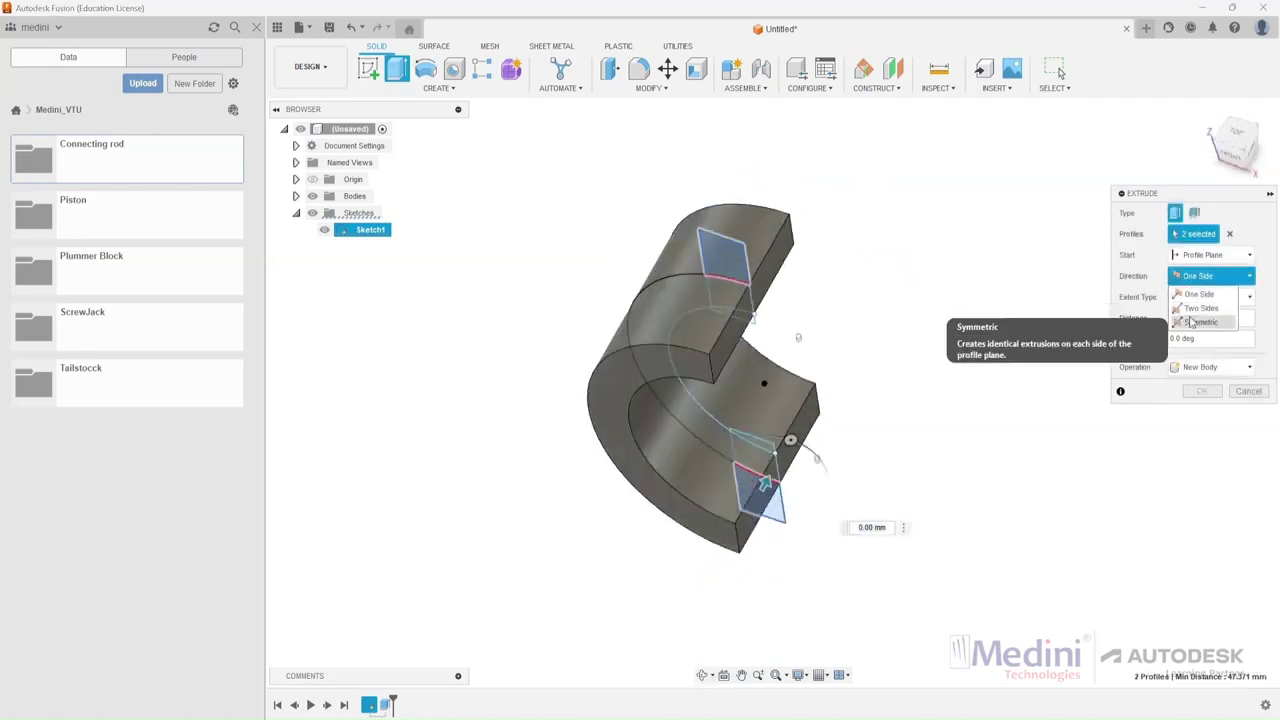
{"action": "left_click", "coordinate": [1192, 320]}
{"action": "left_click", "coordinate": [1198, 318]}
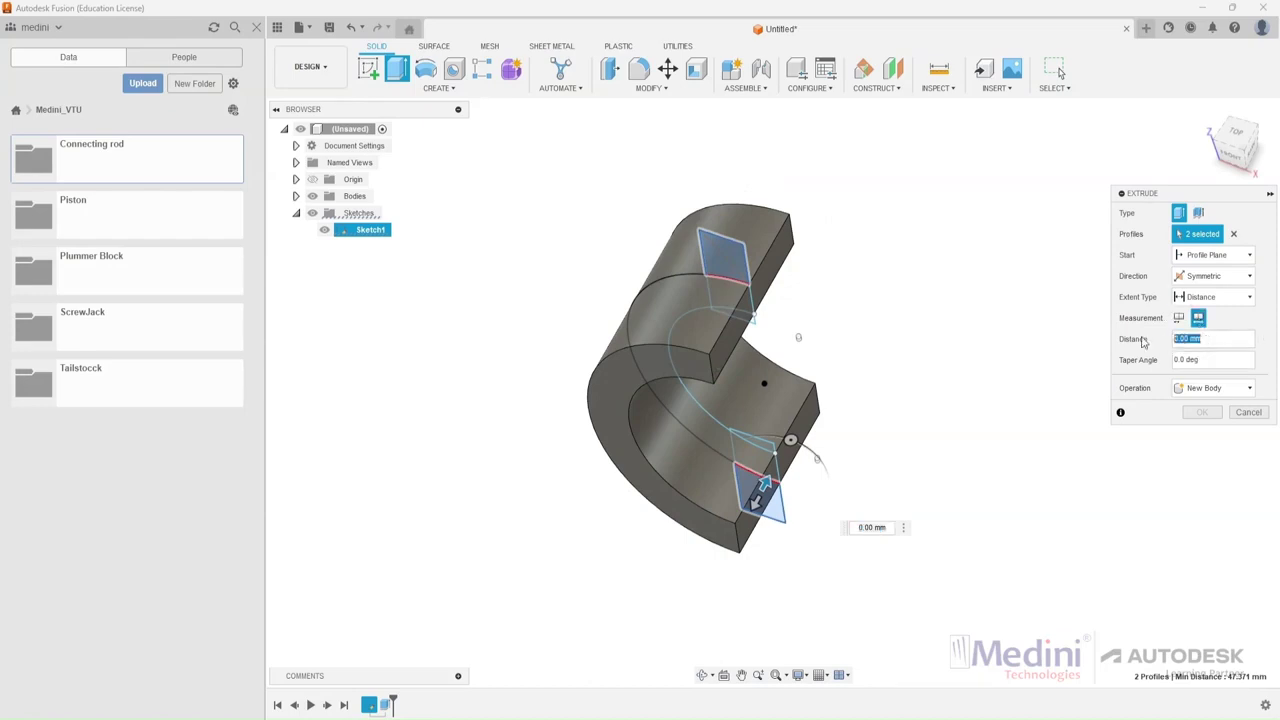
{"action": "type", "text": "20"}
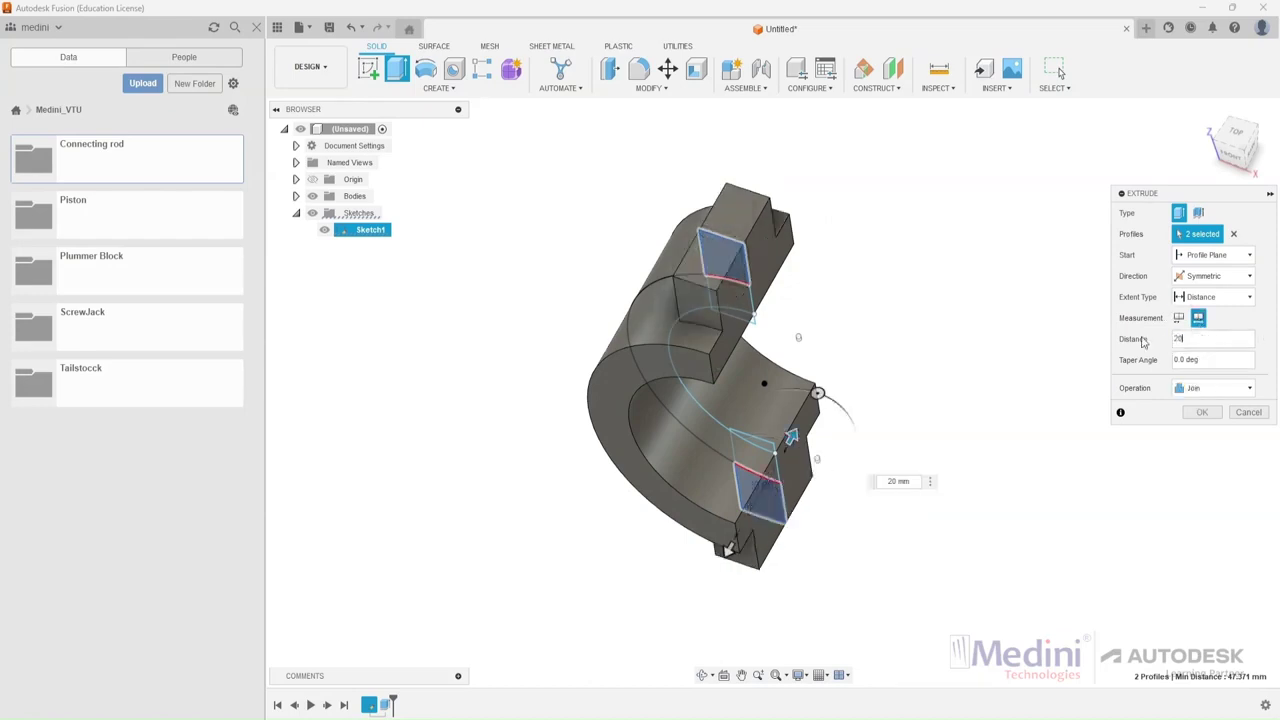
{"action": "left_click", "coordinate": [1203, 413]}
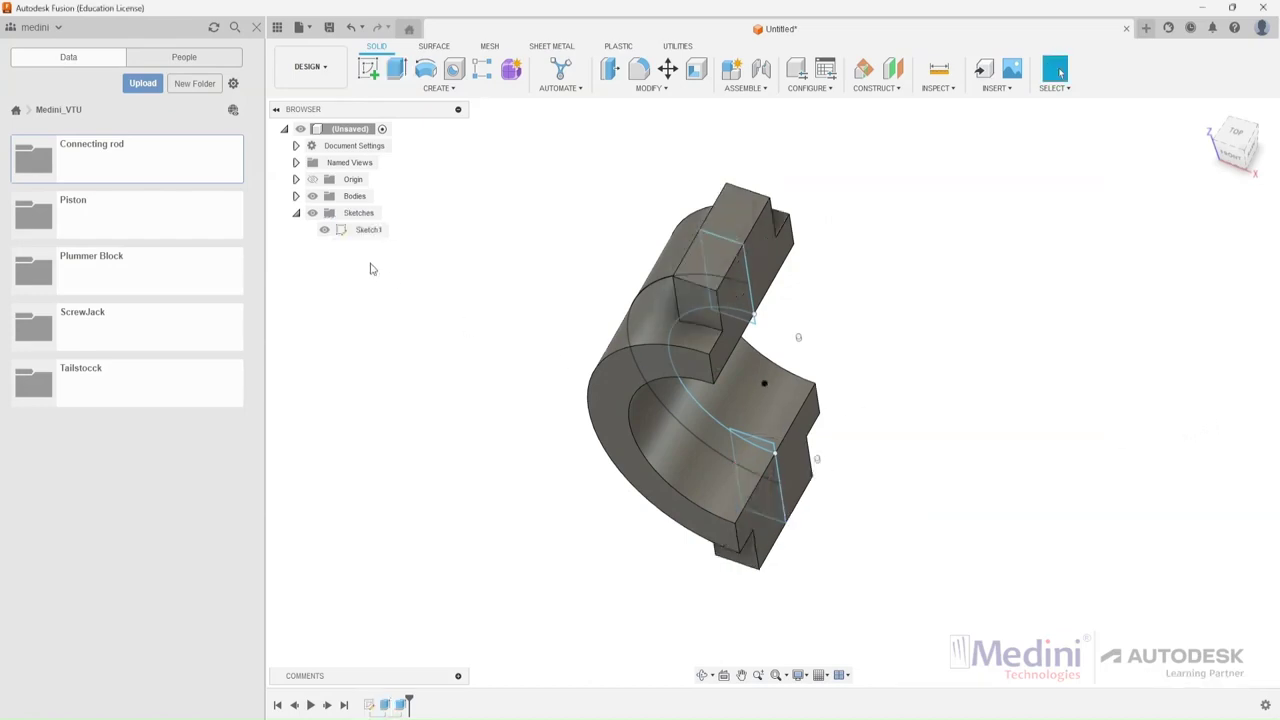
Hide the sketch lines and orbit to view the solid half-ring with bosses.
{"action": "left_click", "coordinate": [312, 214]}
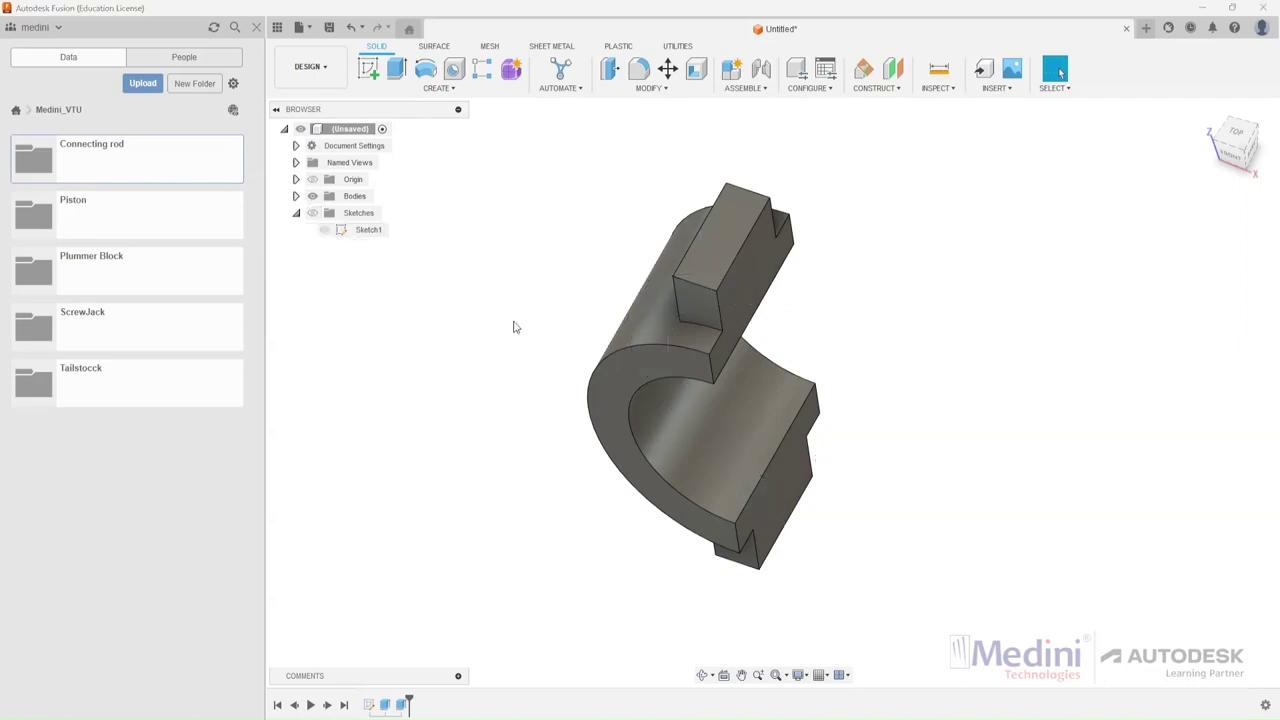
{"action": "middle_click_drag", "start_coordinate": [513, 327], "coordinate": [559, 276], "text": "shift"}
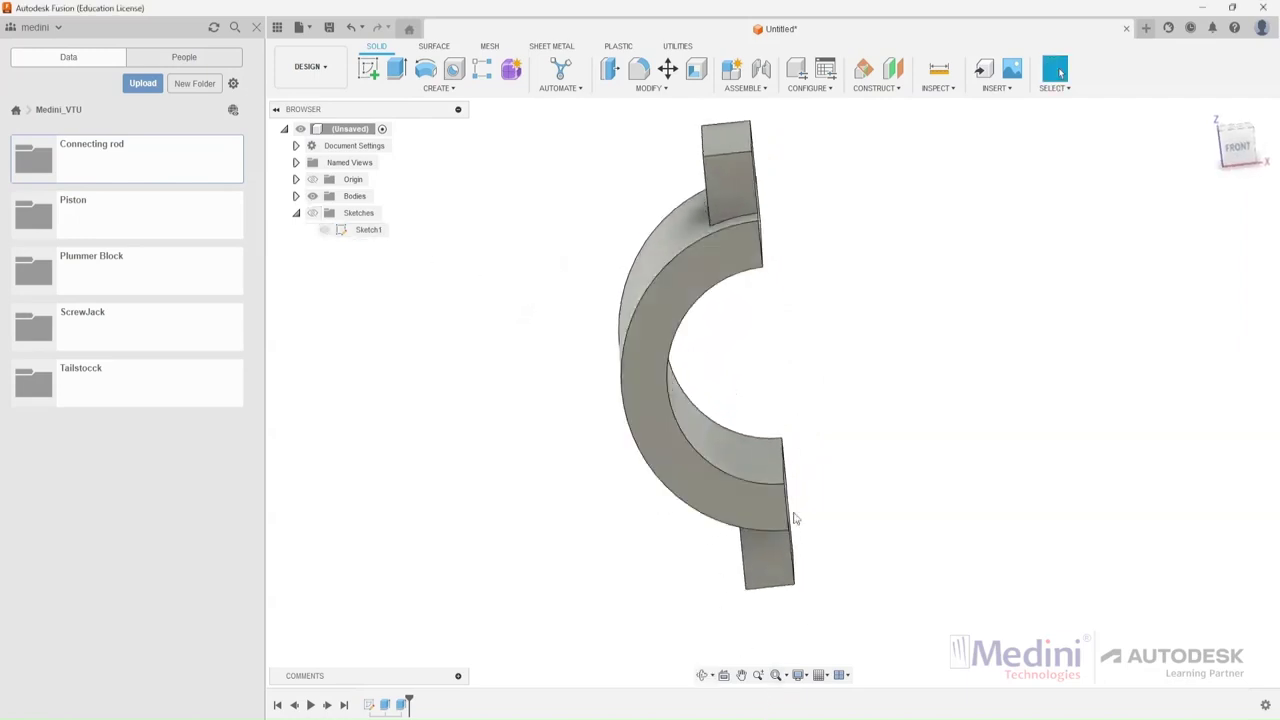
{"action": "middle_click_drag", "start_coordinate": [817, 191], "coordinate": [797, 191], "text": "shift"}
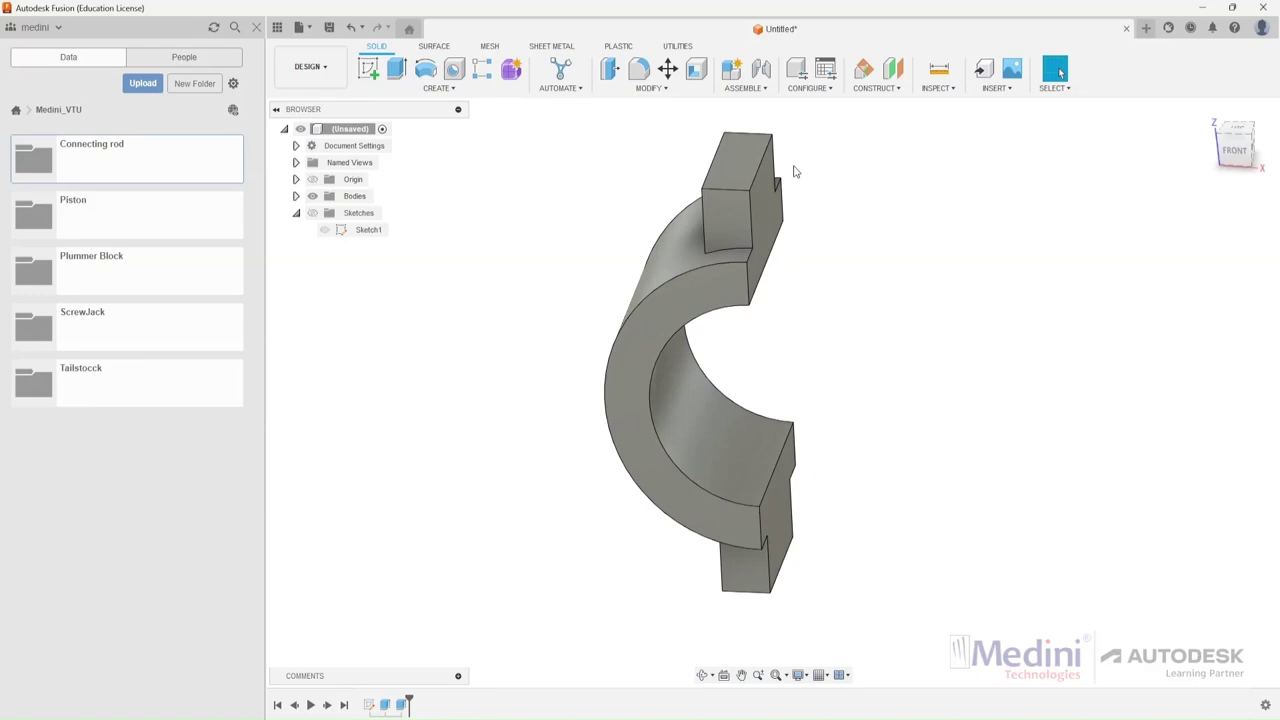
Check the reference drawing, cancel a started sketch, and orbit the half-ring to a new angle.
{"action": "mouse_move", "coordinate": [890, 719]}
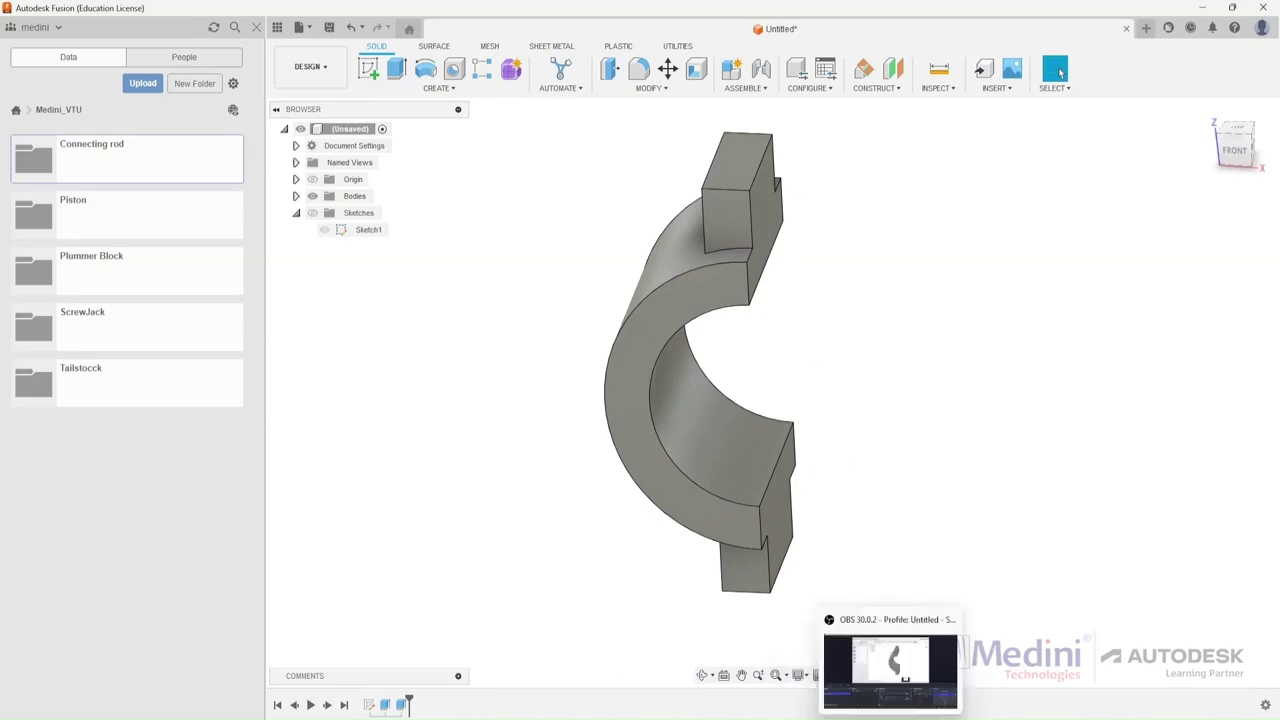
{"action": "left_click", "coordinate": [860, 670]}
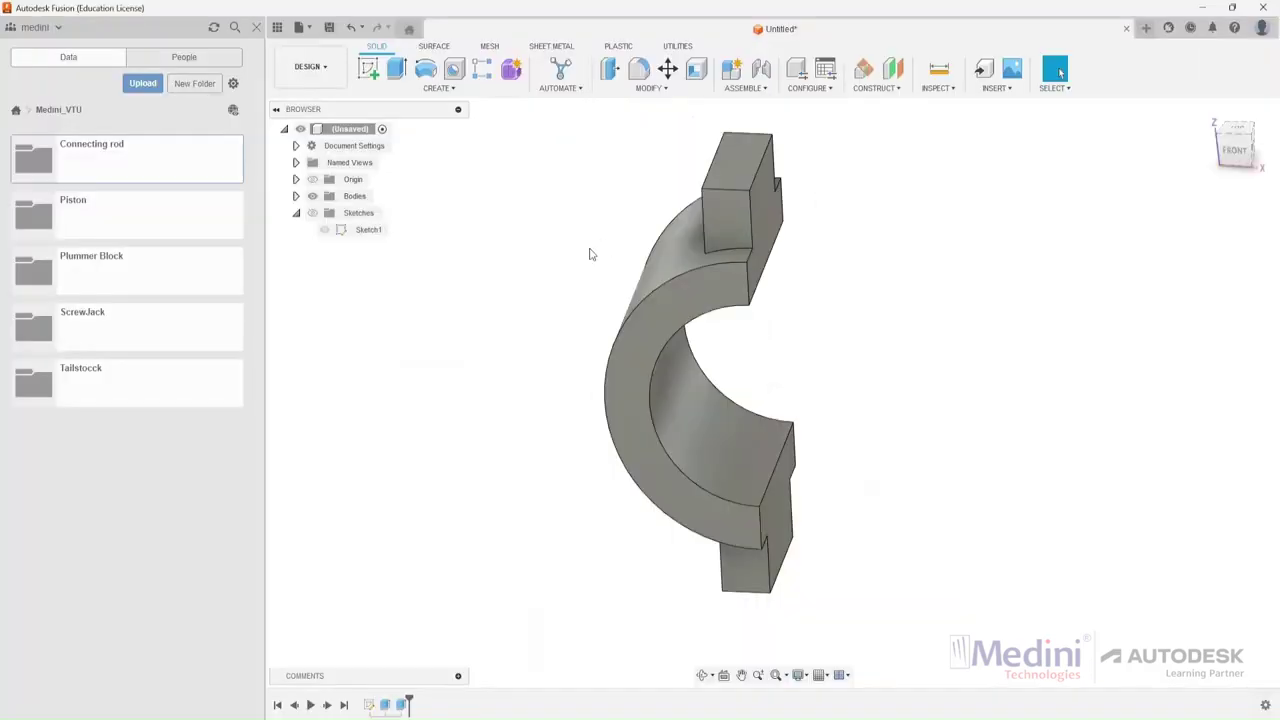
{"action": "left_click", "coordinate": [368, 70]}
{"action": "key", "text": "Escape"}
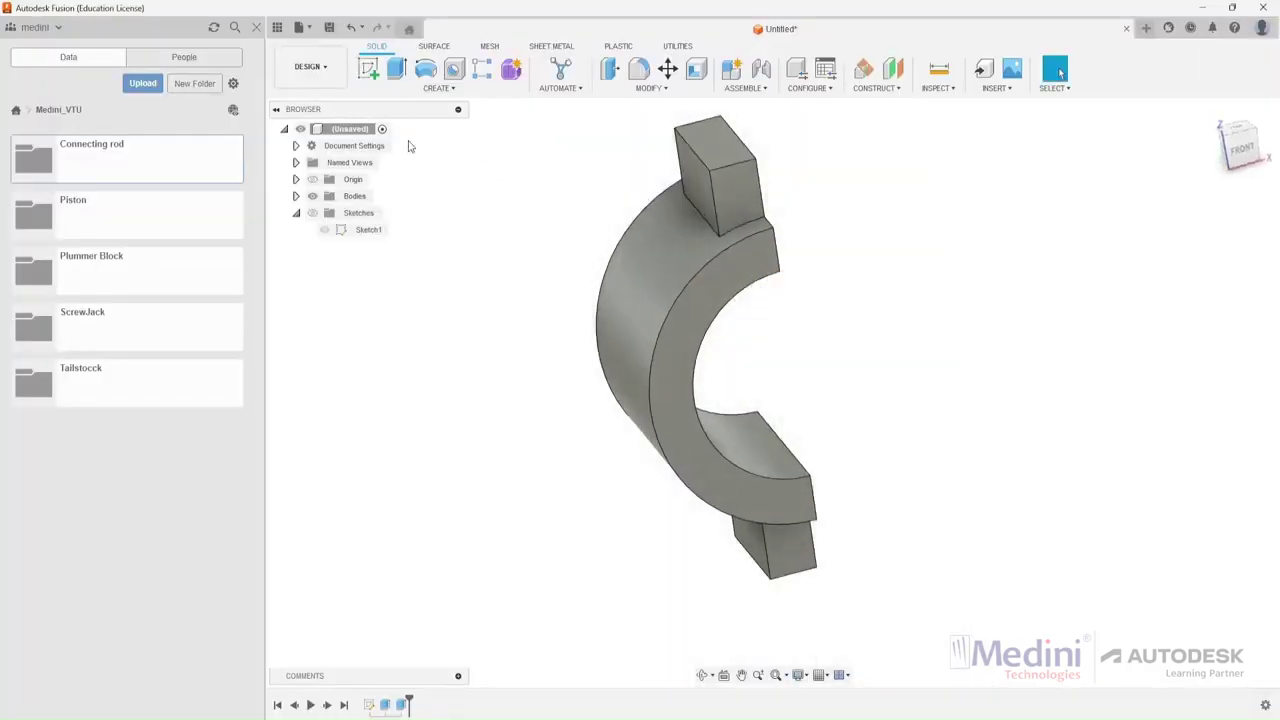
{"action": "middle_click_drag", "start_coordinate": [503, 287], "coordinate": [529, 257], "text": "shift"}
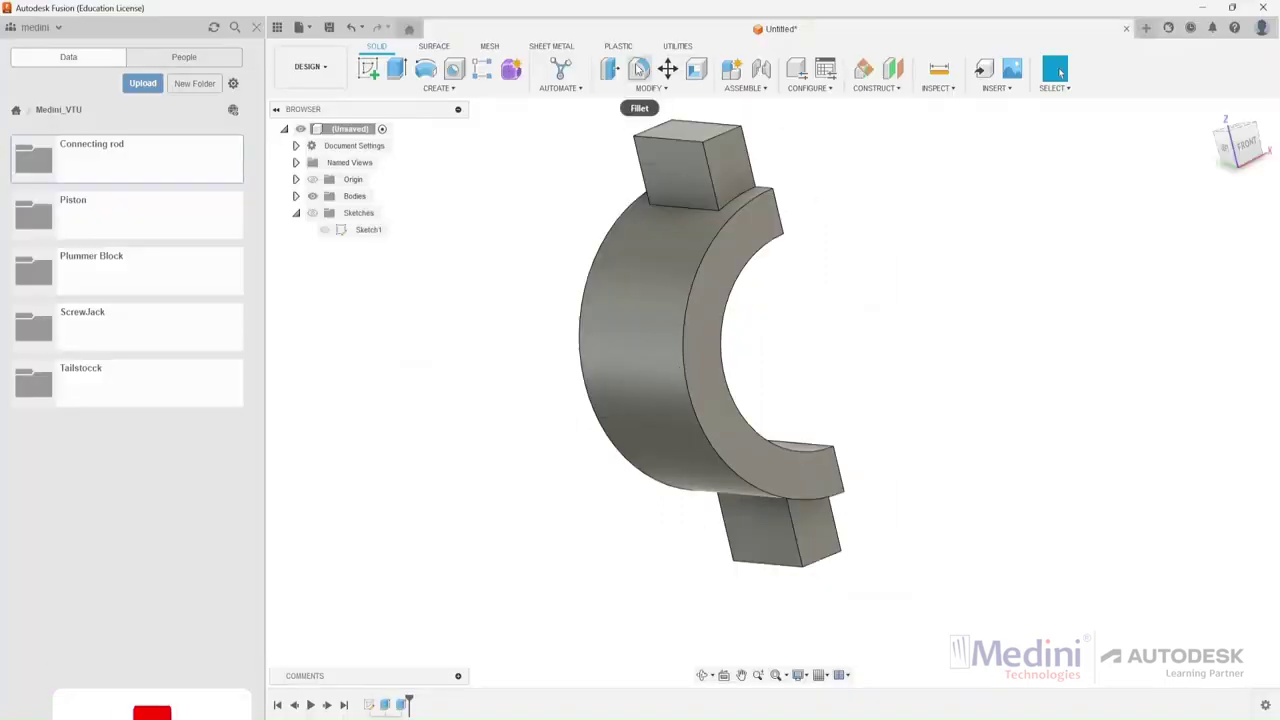
Fillet the top and lower boss-to-ring junction edges with a 5 mm radius.
{"action": "left_click", "coordinate": [639, 69]}
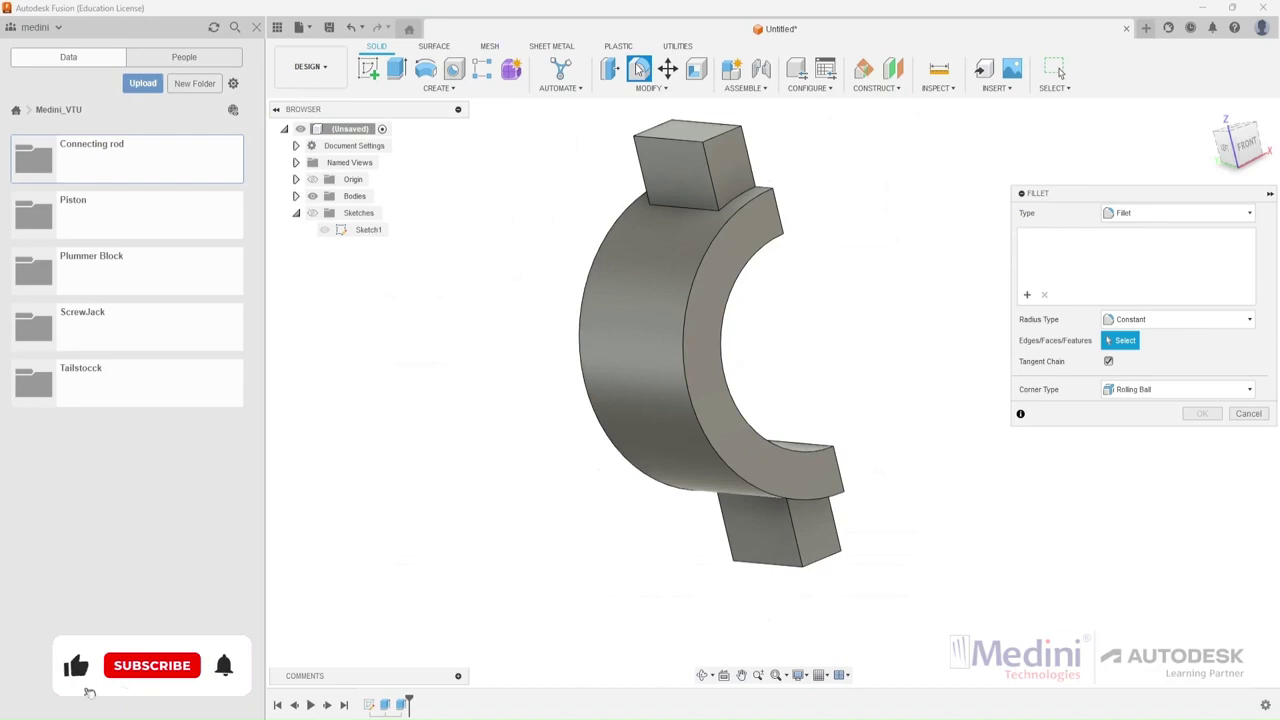
{"action": "left_click", "coordinate": [669, 205]}
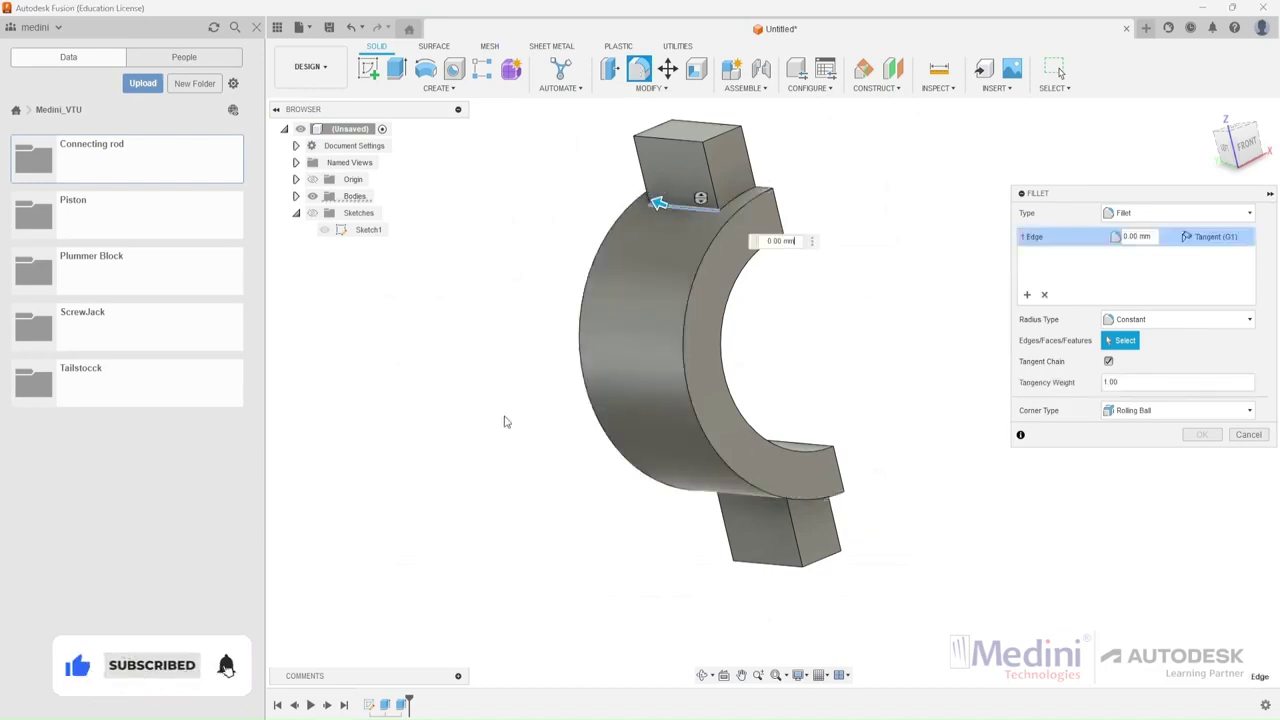
{"action": "middle_click_drag", "start_coordinate": [380, 363], "coordinate": [423, 323], "text": "shift"}
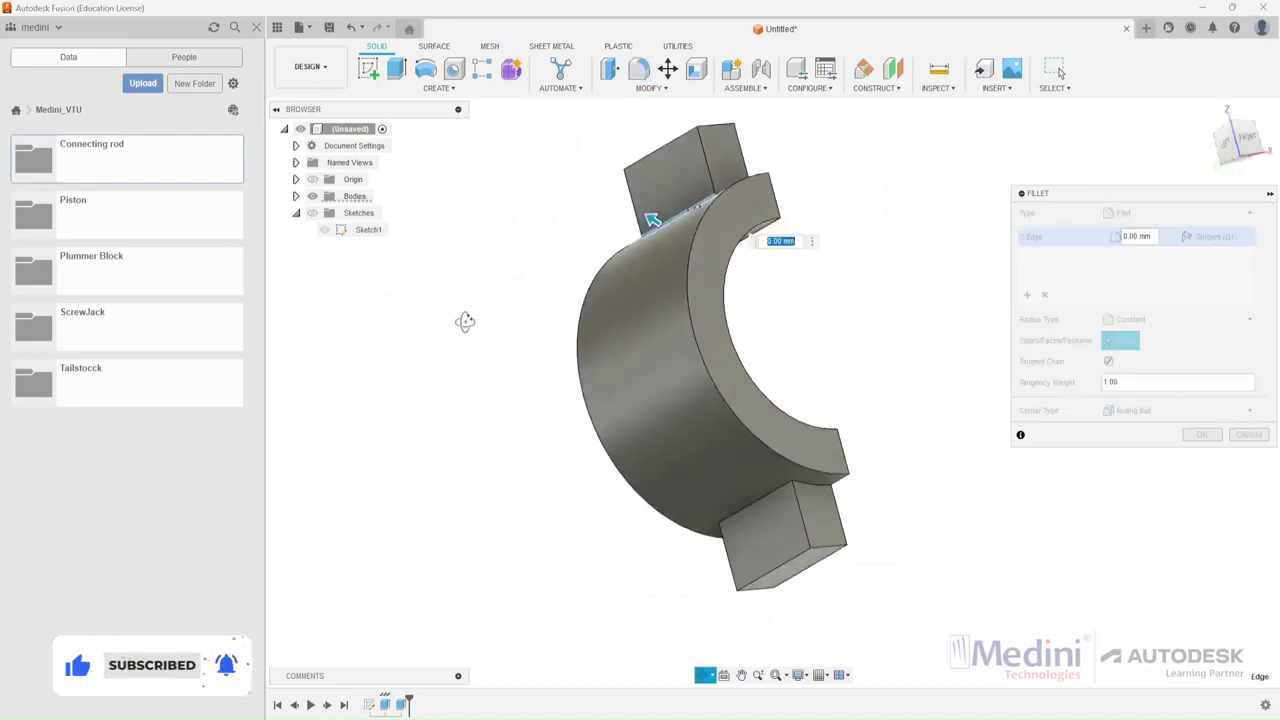
{"action": "left_click", "coordinate": [759, 504]}
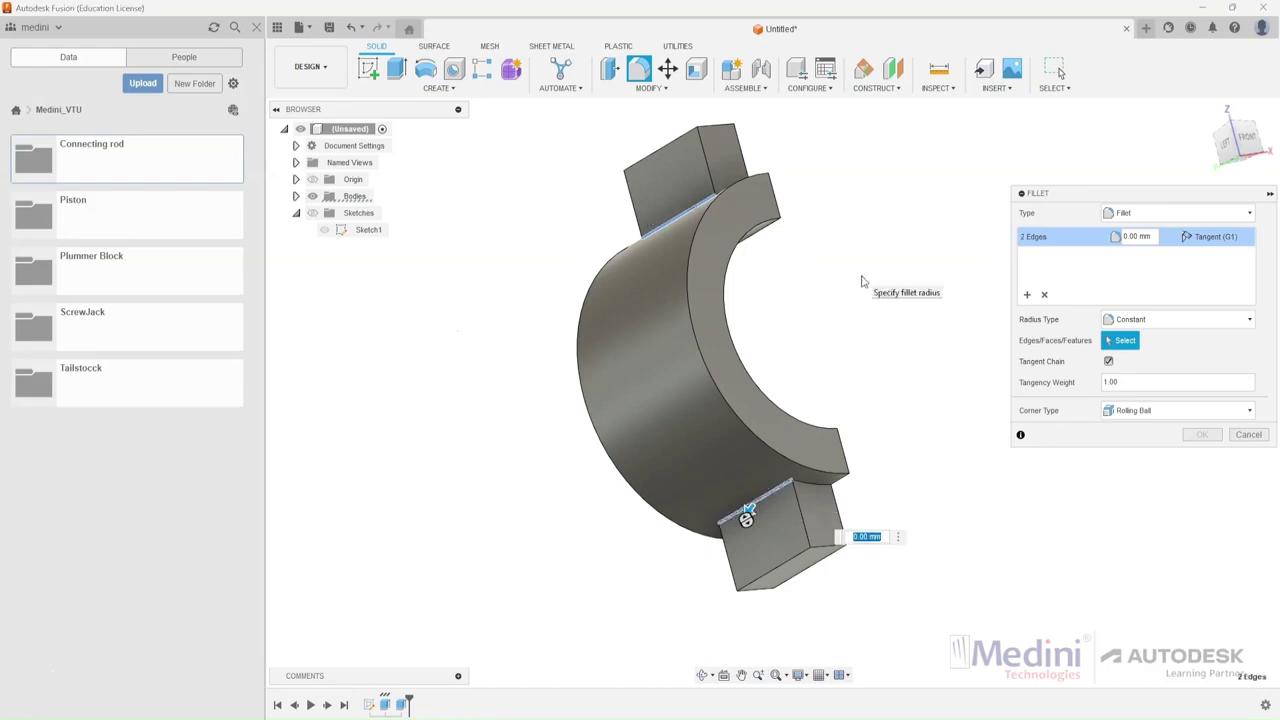
{"action": "left_click", "coordinate": [1198, 436]}
{"action": "scroll", "coordinate": [334, 380], "scroll_direction": "down", "scroll_amount": 2}
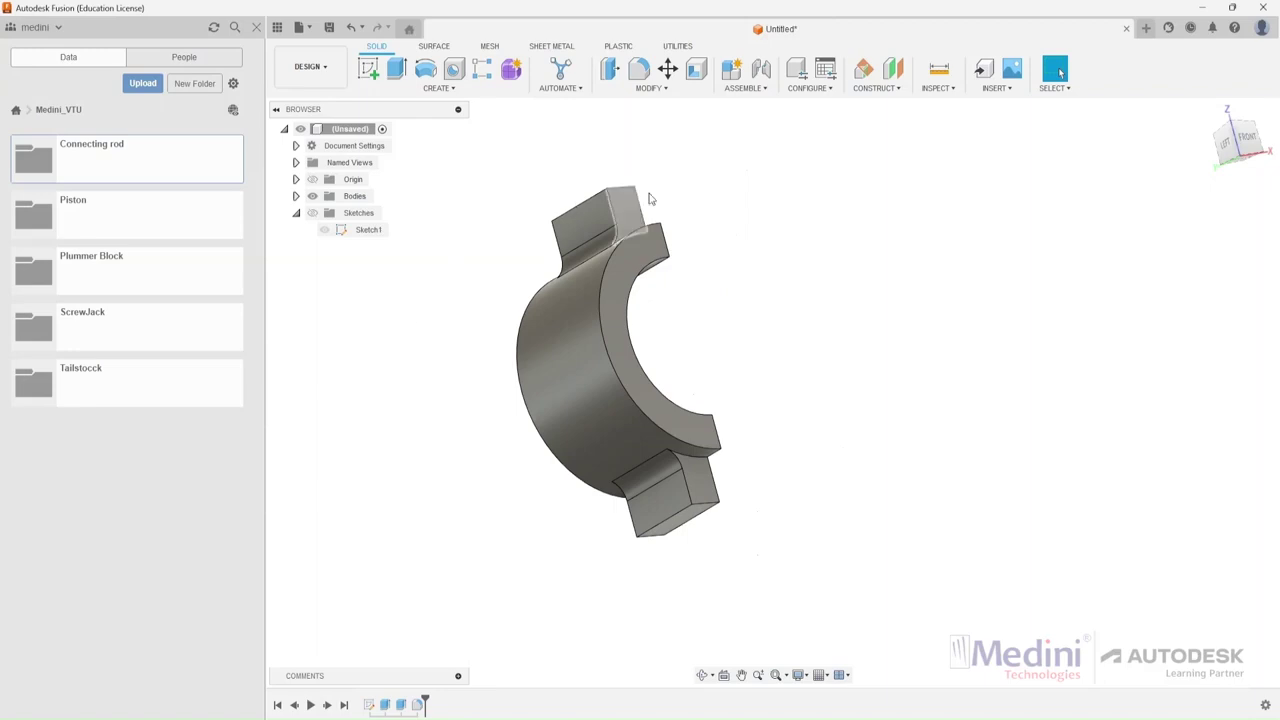
{"action": "middle_click_drag", "start_coordinate": [648, 198], "coordinate": [560, 218], "text": "shift"}
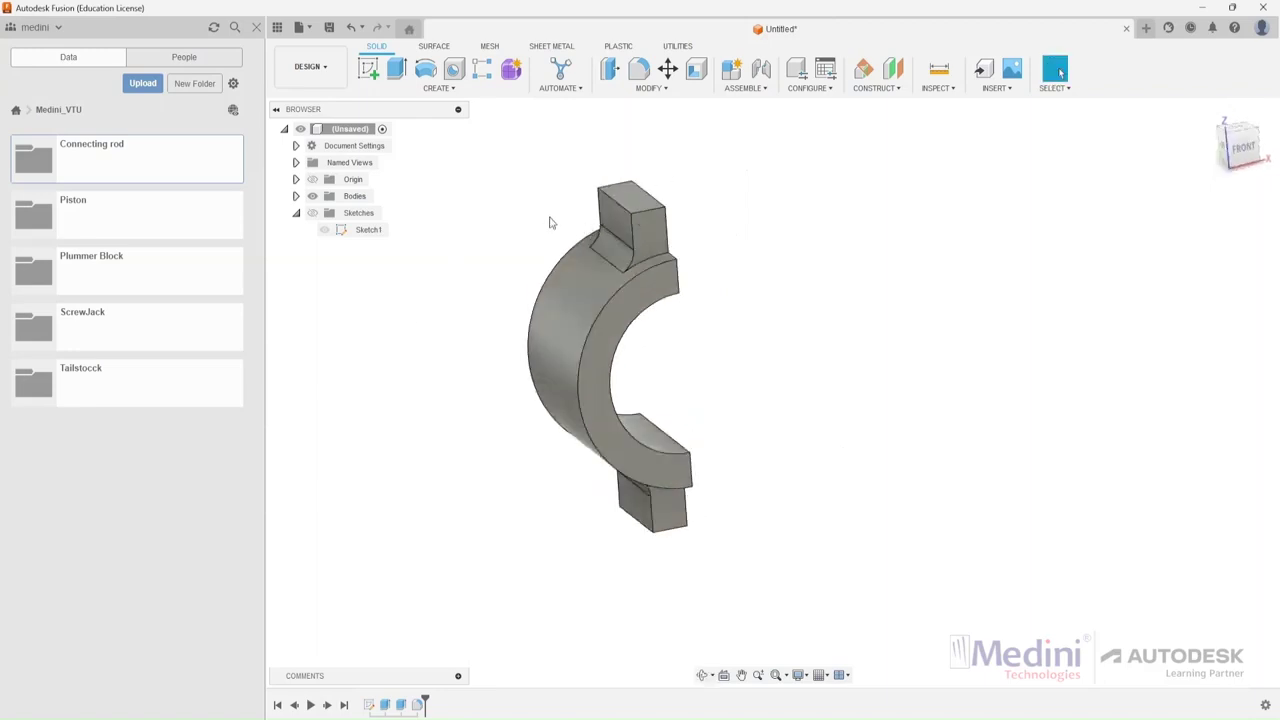
Start a sketch on the part's top face and draw a 10 mm circle on the upper block.
{"action": "left_click", "coordinate": [368, 68]}
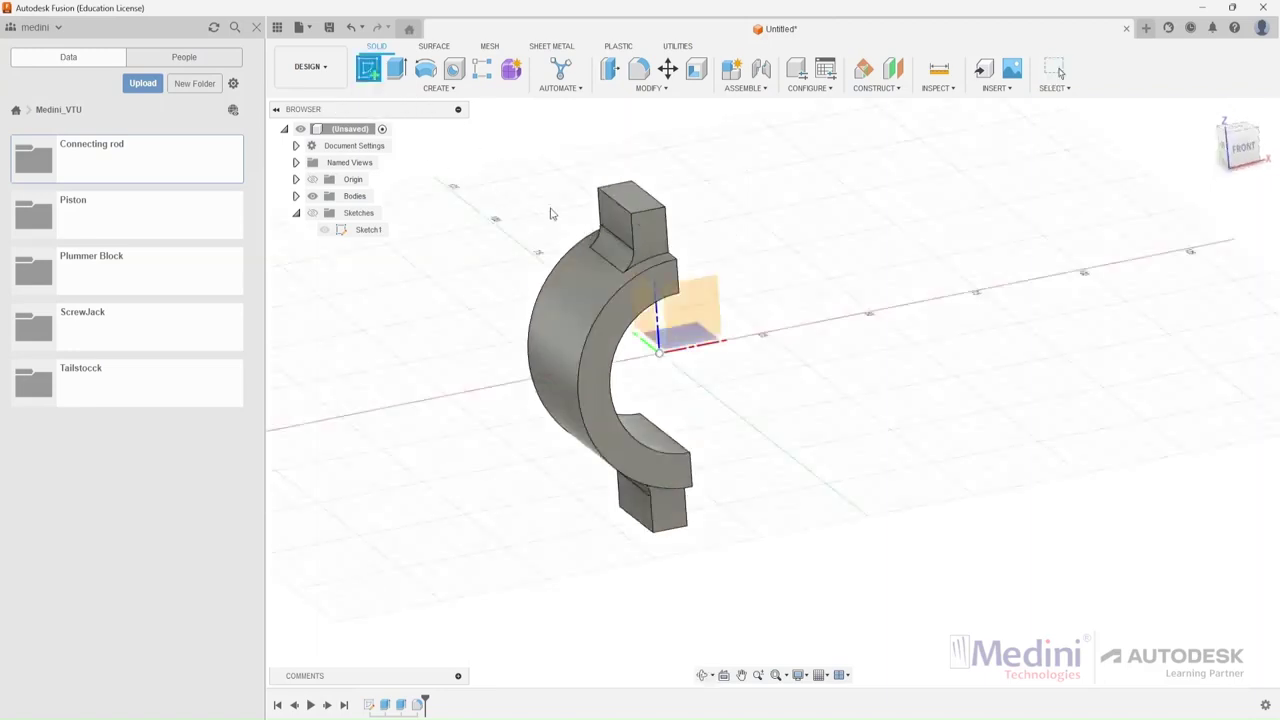
{"action": "left_click", "coordinate": [614, 222]}
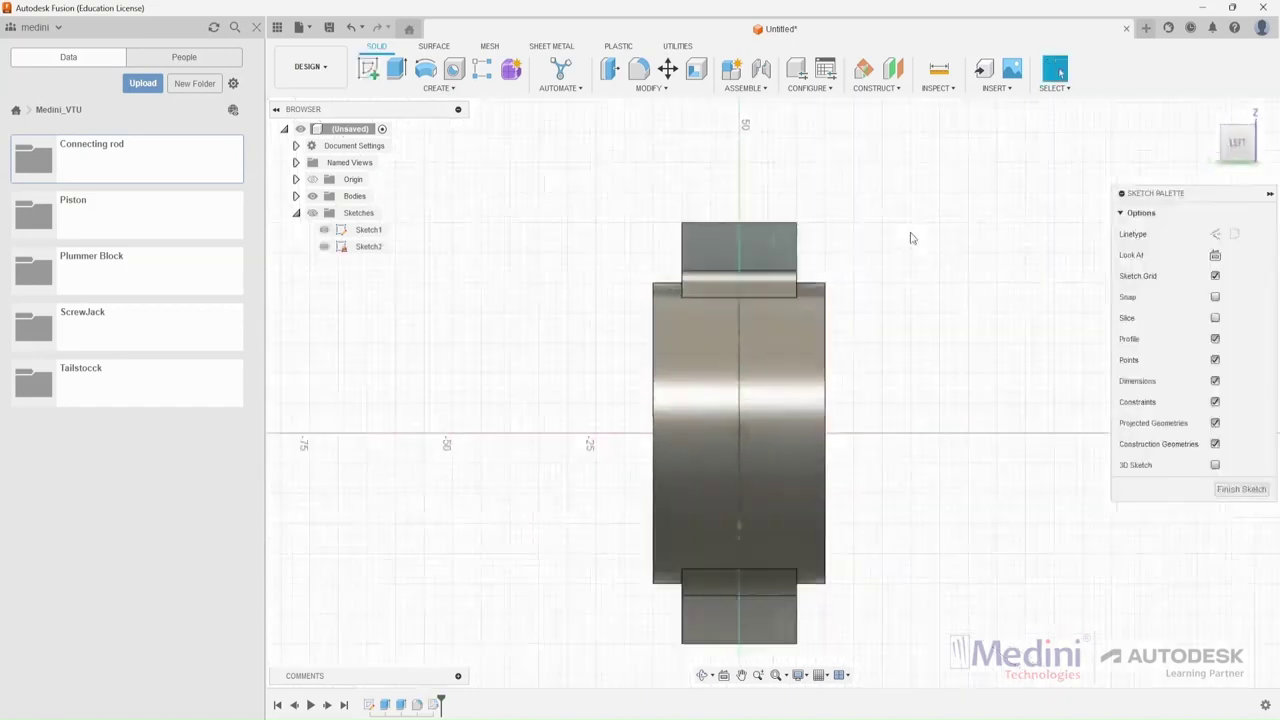
{"action": "left_click", "coordinate": [366, 69]}
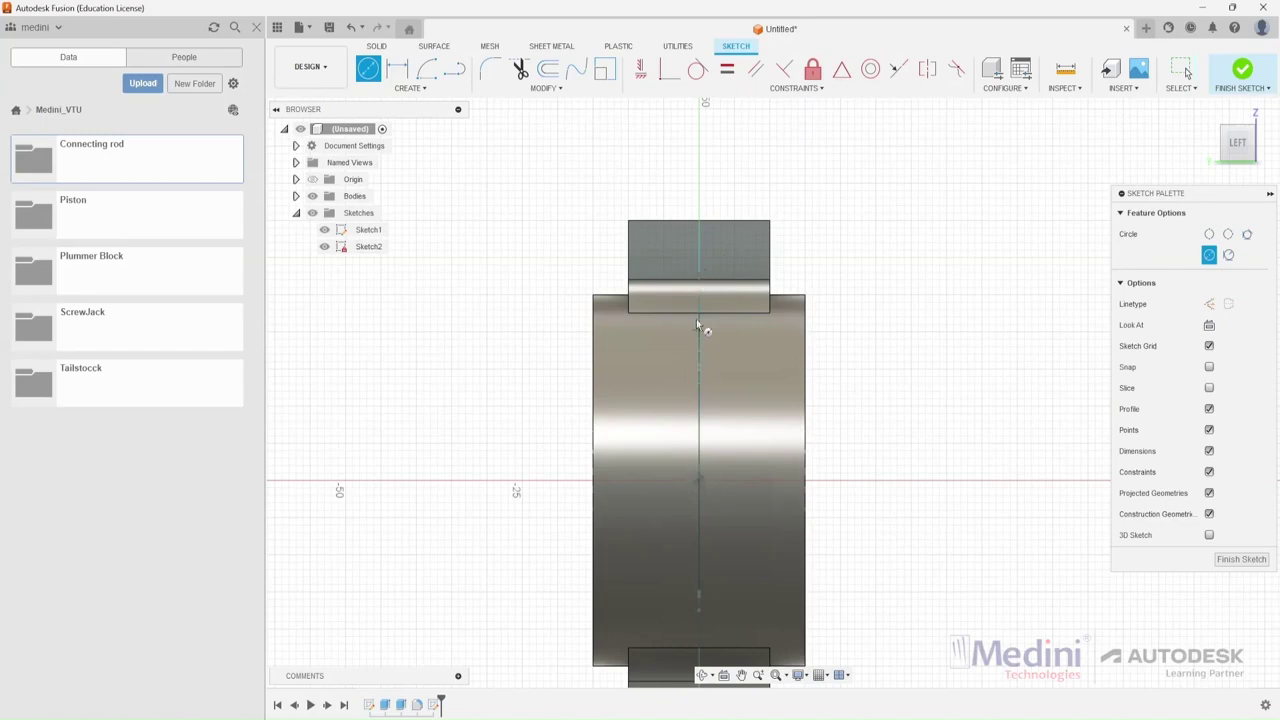
{"action": "left_click", "coordinate": [698, 257]}
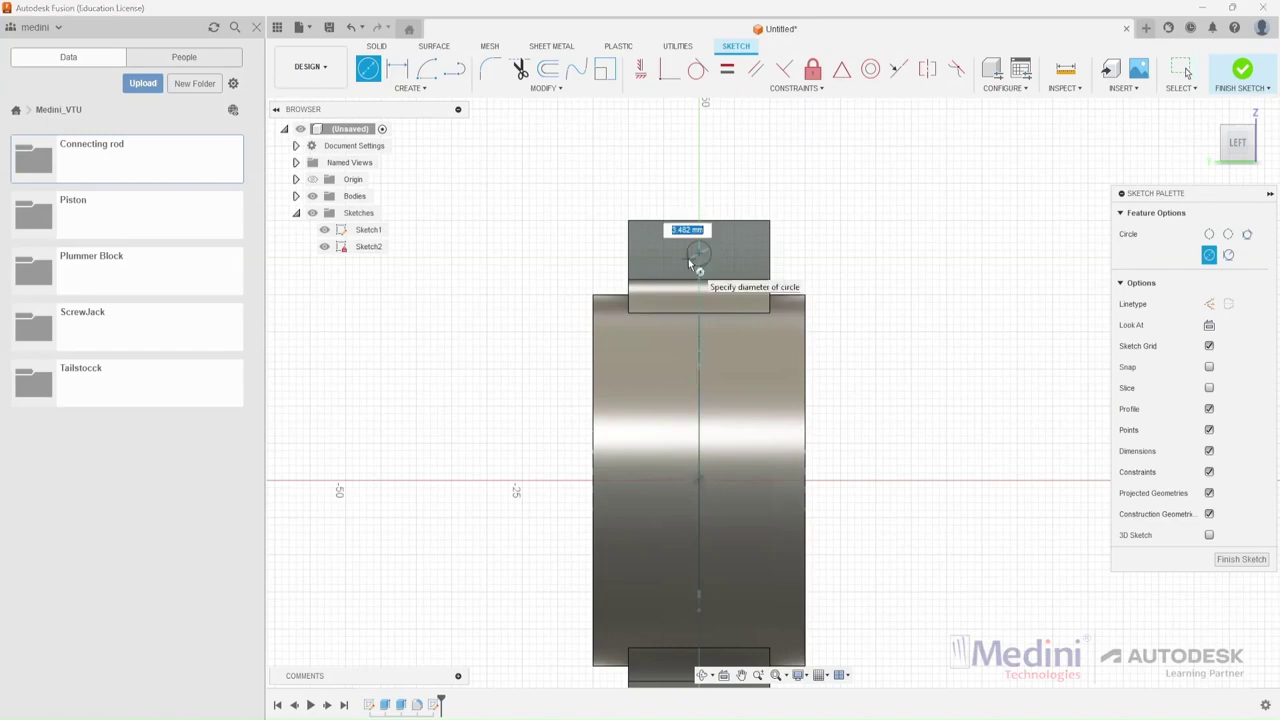
{"action": "type", "text": "10"}
{"action": "key", "text": "Return"}
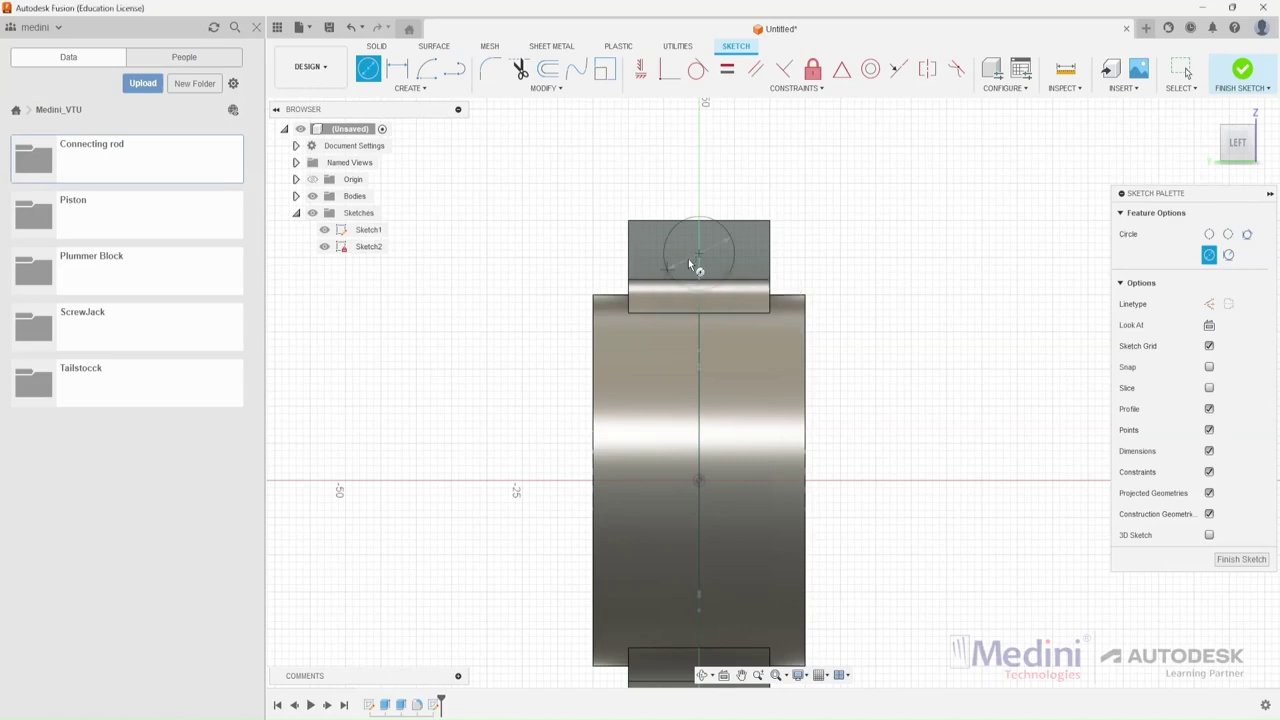
Add a concentric 8 mm circle and check the reference drawing.
{"action": "left_click", "coordinate": [367, 70]}
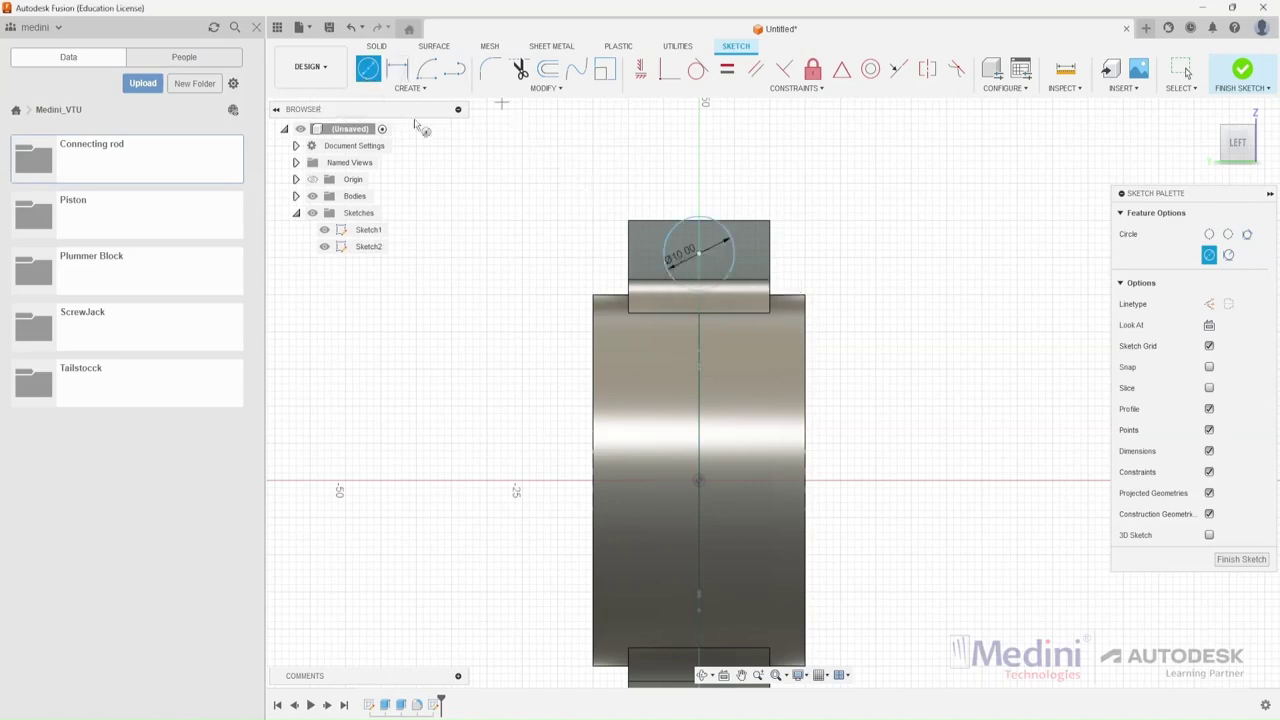
{"action": "left_click", "coordinate": [698, 258]}
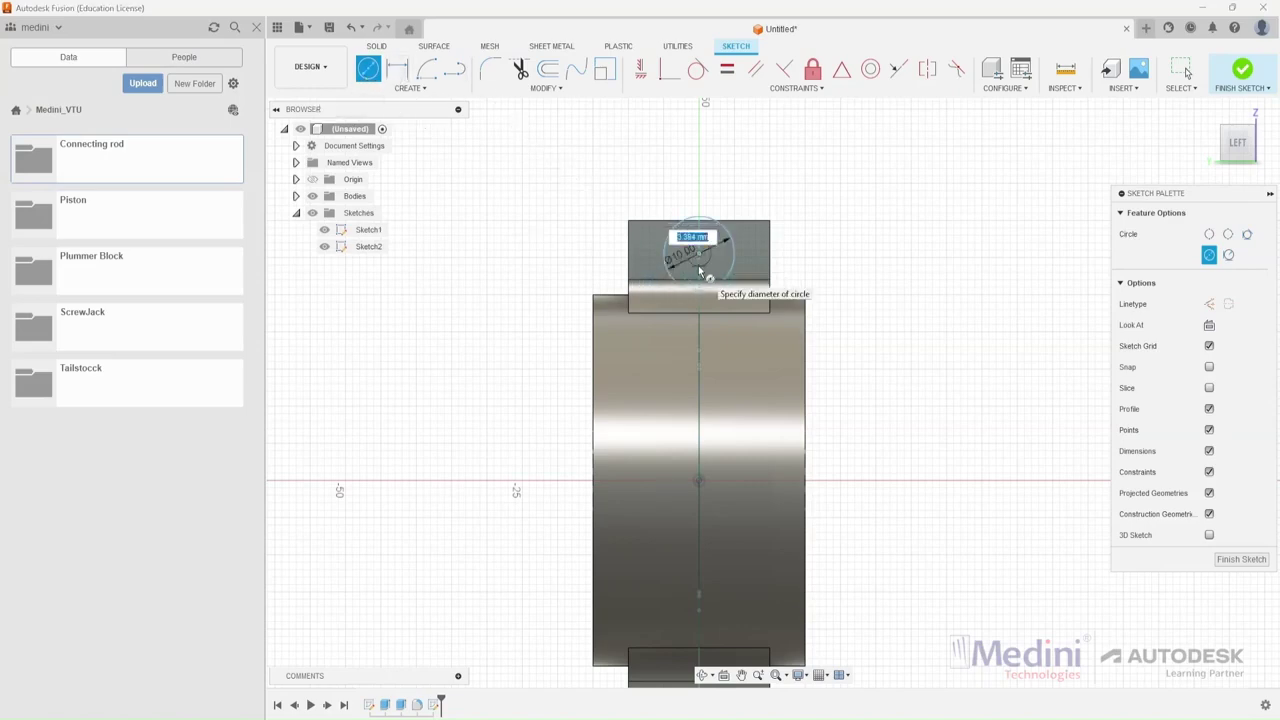
{"action": "type", "text": "8"}
{"action": "key", "text": "Return"}
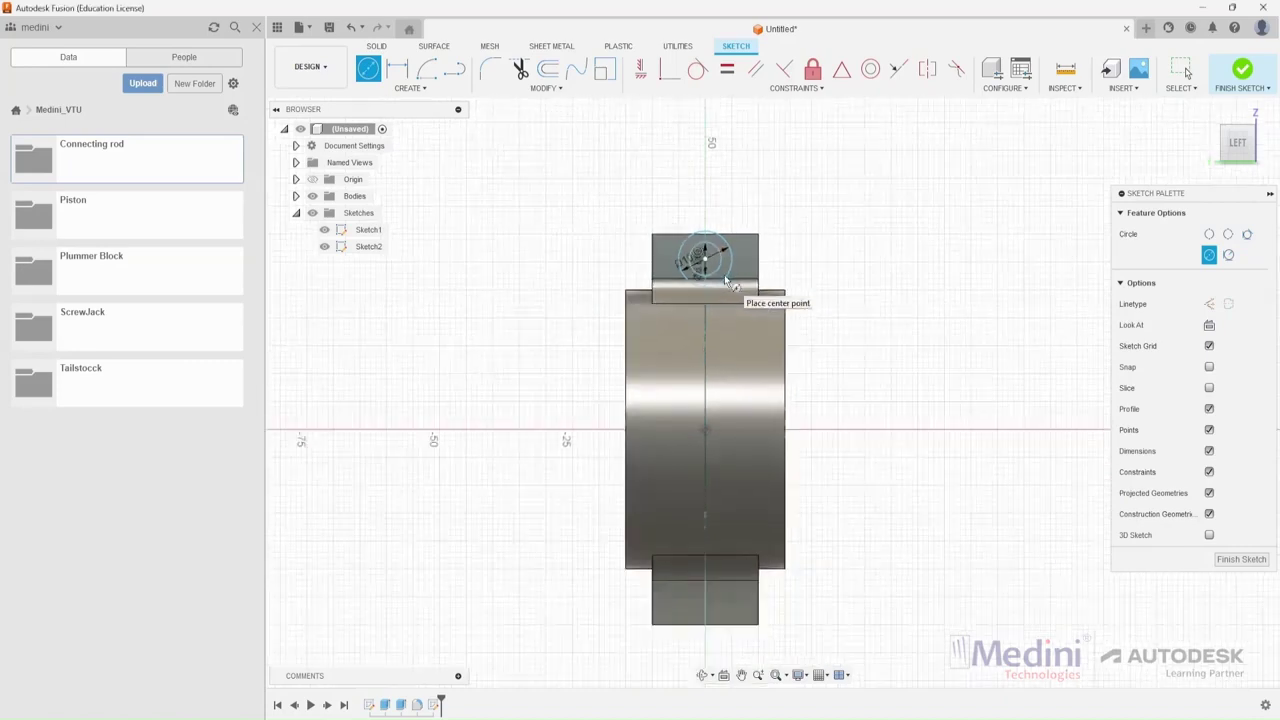
{"action": "scroll", "coordinate": [726, 276], "scroll_direction": "down", "scroll_amount": 2}
{"action": "left_click", "coordinate": [868, 665]}
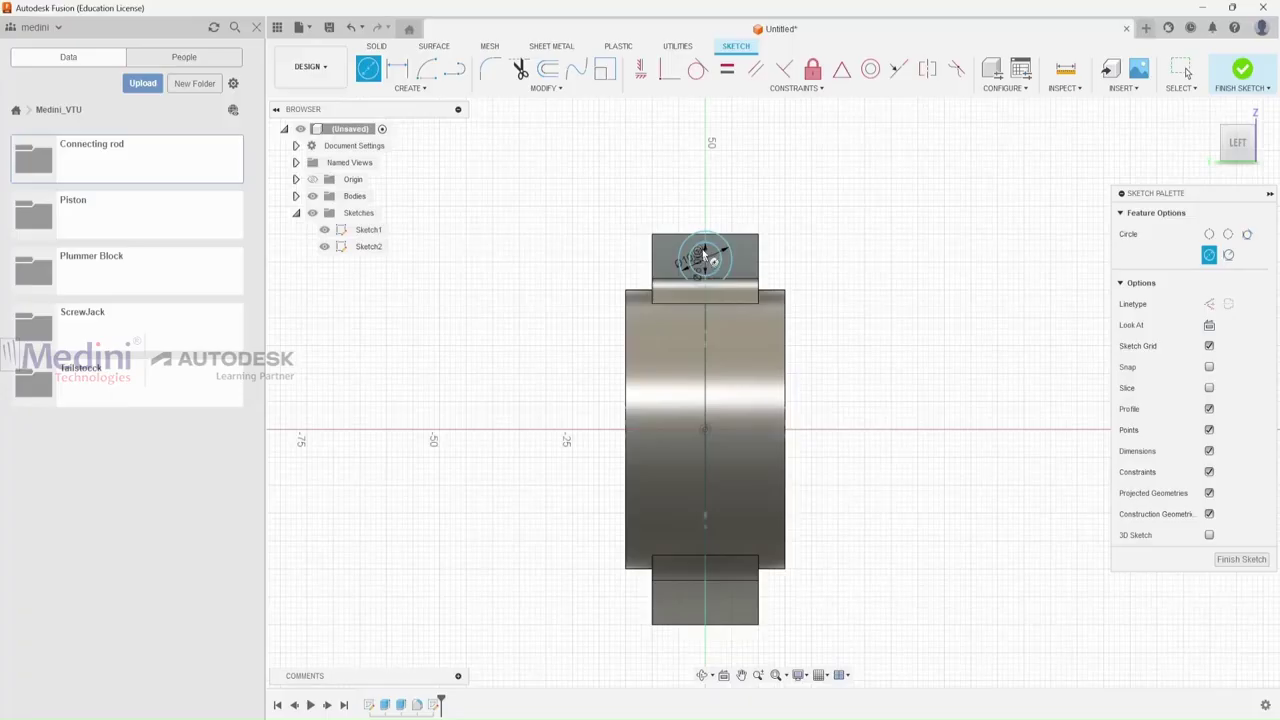
Dimension the circle's centre 30 mm from the origin and finish the sketch.
{"action": "left_click", "coordinate": [397, 68]}
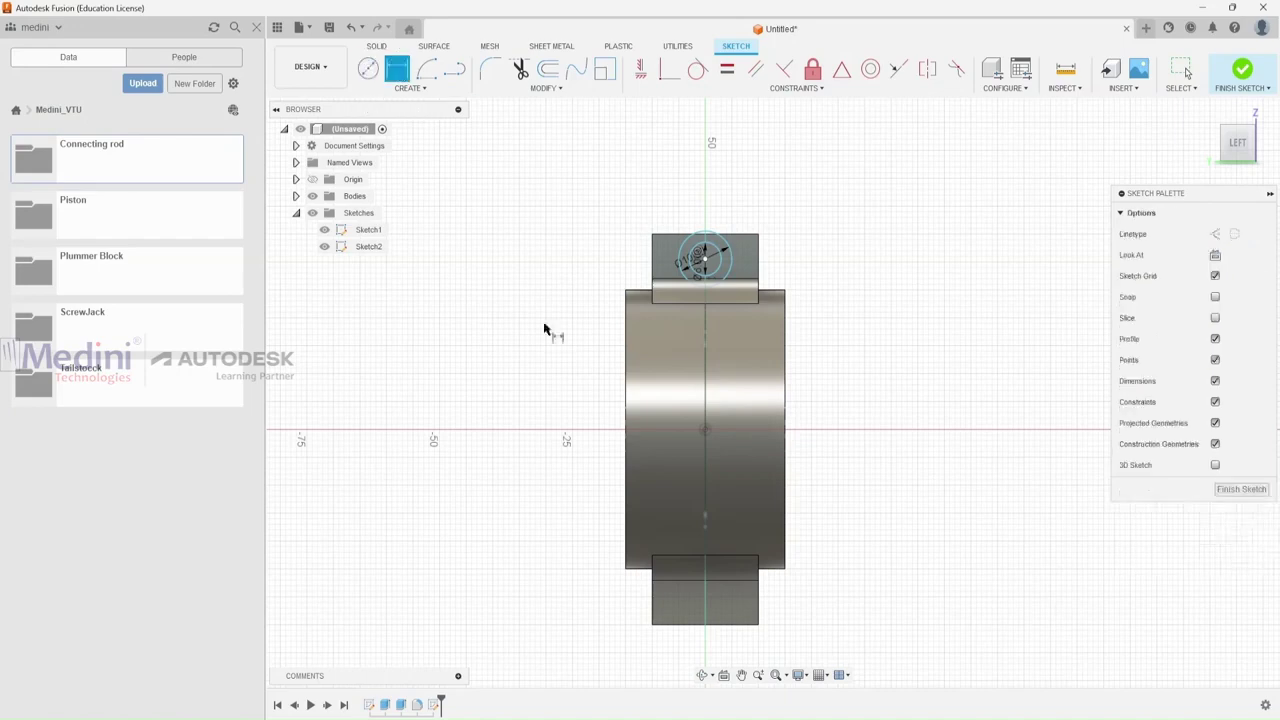
{"action": "left_click", "coordinate": [705, 259]}
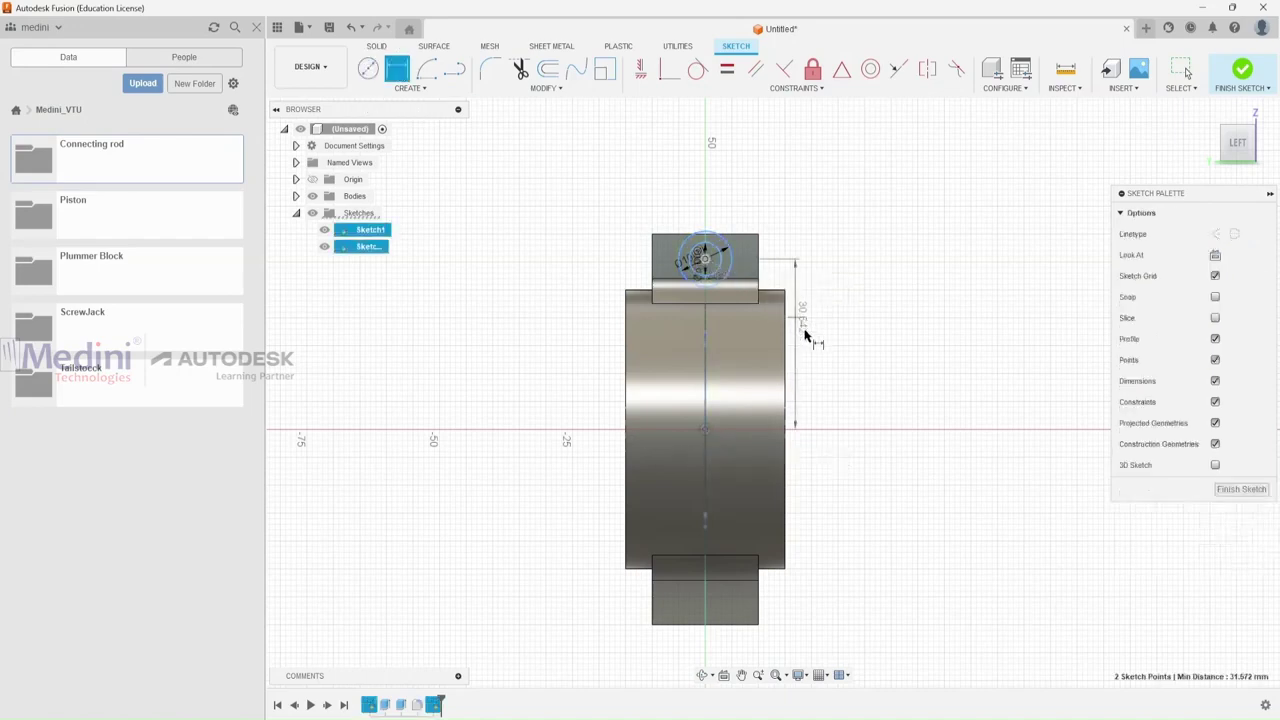
{"action": "left_click", "coordinate": [843, 345]}
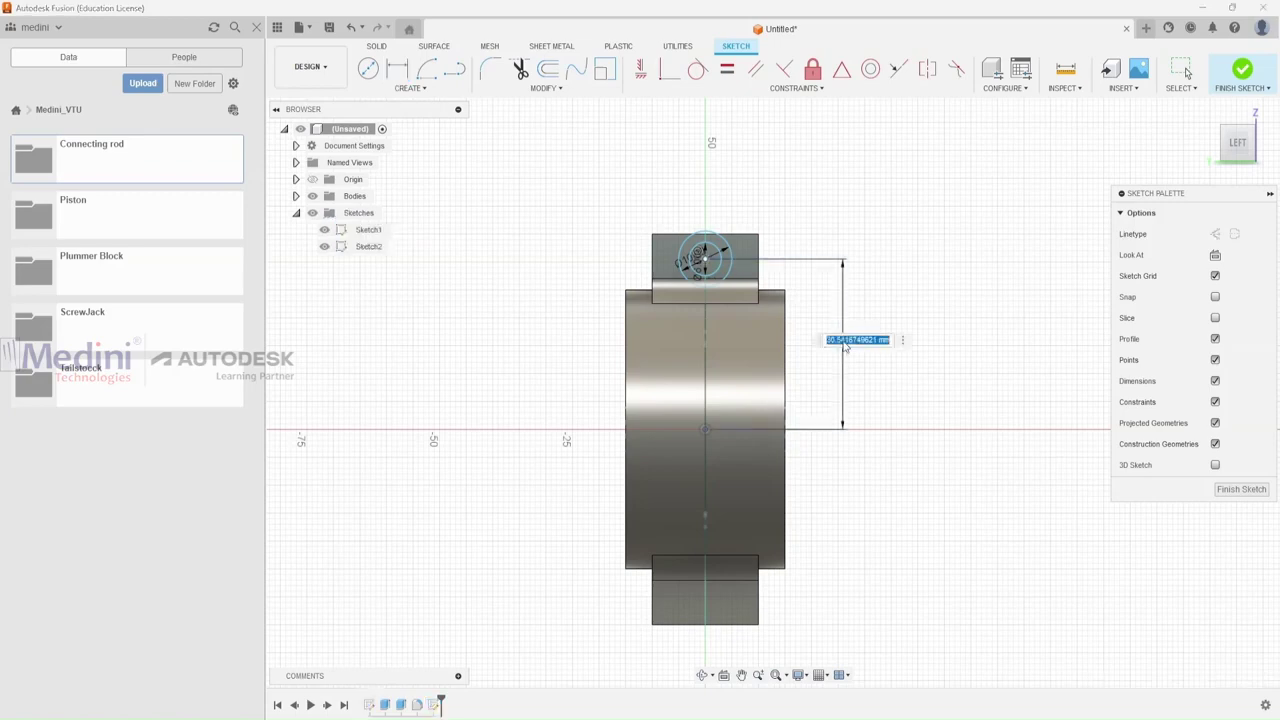
{"action": "type", "text": "30"}
{"action": "key", "text": "Return"}
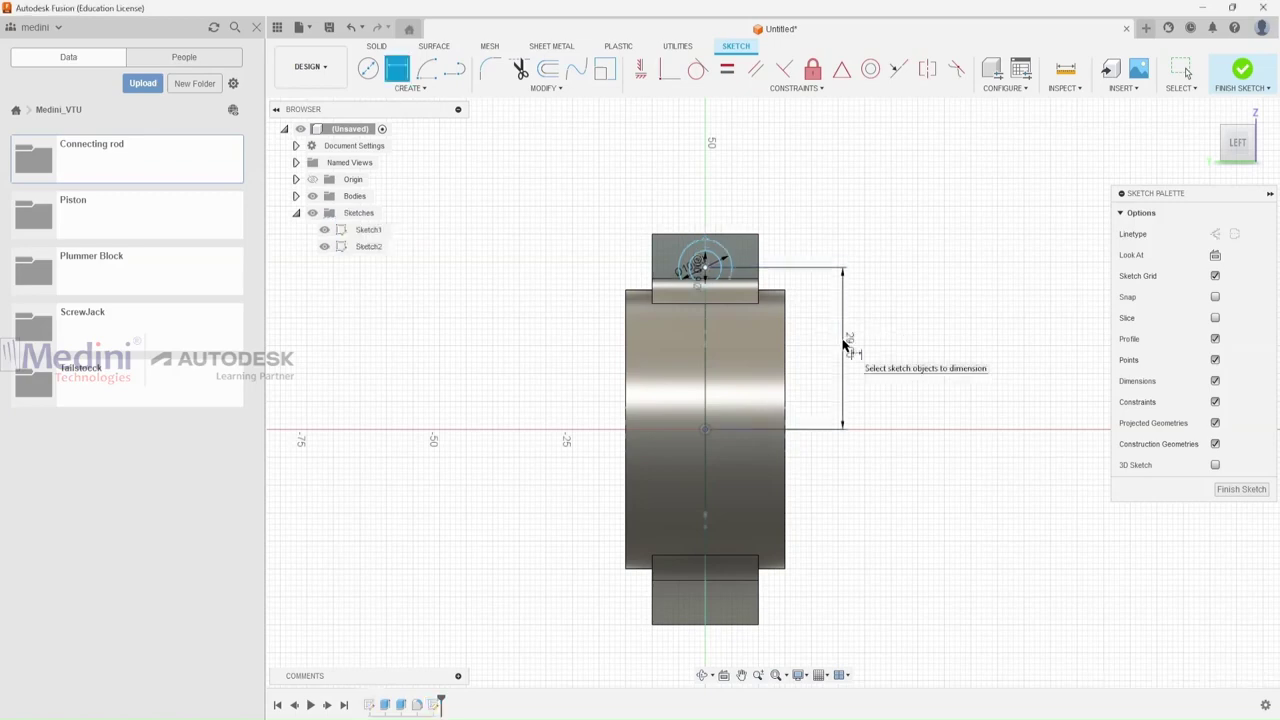
{"action": "left_click", "coordinate": [1243, 70]}
{"action": "middle_click_drag", "start_coordinate": [899, 386], "coordinate": [847, 366], "text": "shift"}
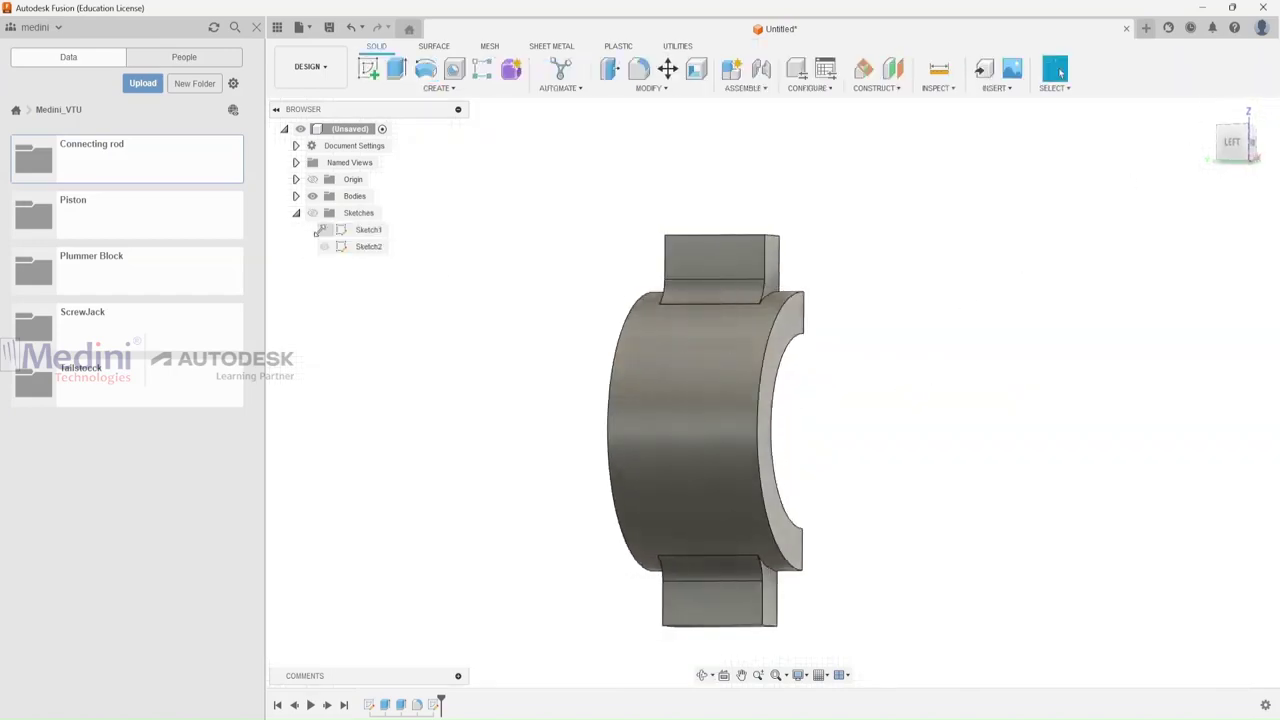
Make the sketches visible and start an extrusion by selecting ring profiles on the top boss.
{"action": "left_click", "coordinate": [312, 213]}
{"action": "left_click", "coordinate": [324, 230]}
{"action": "left_click", "coordinate": [324, 230]}
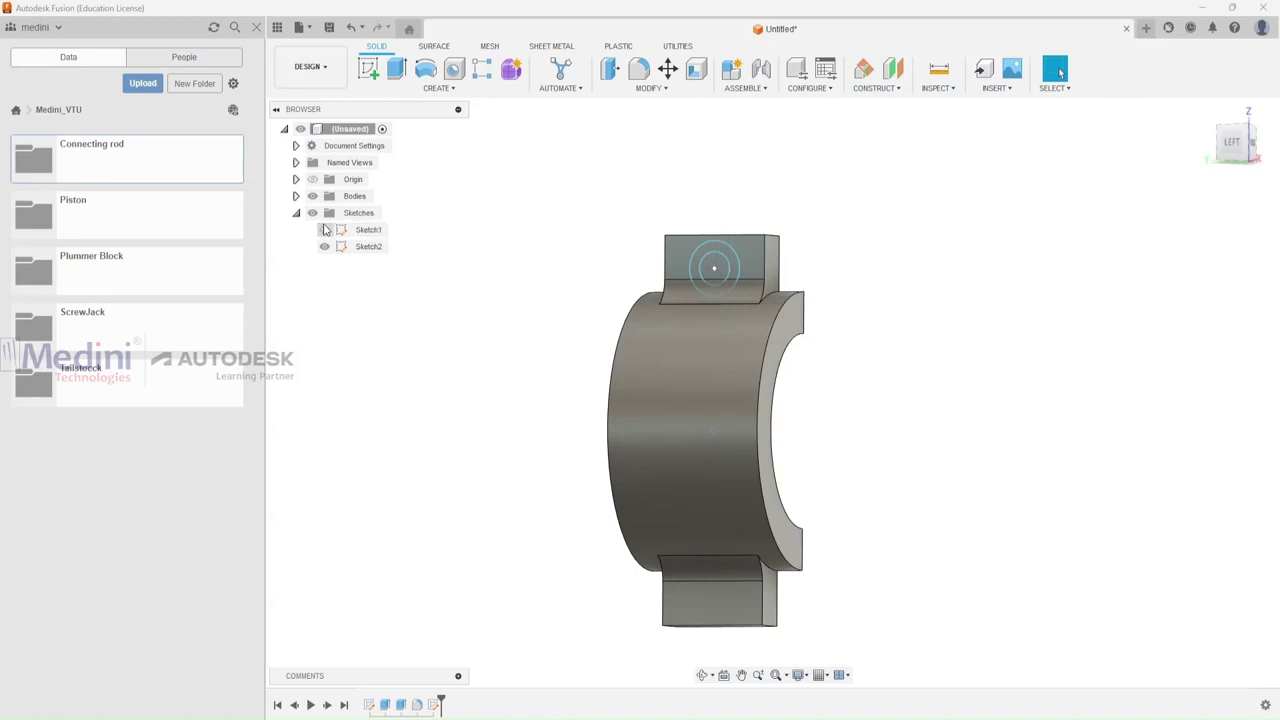
{"action": "left_click", "coordinate": [396, 70]}
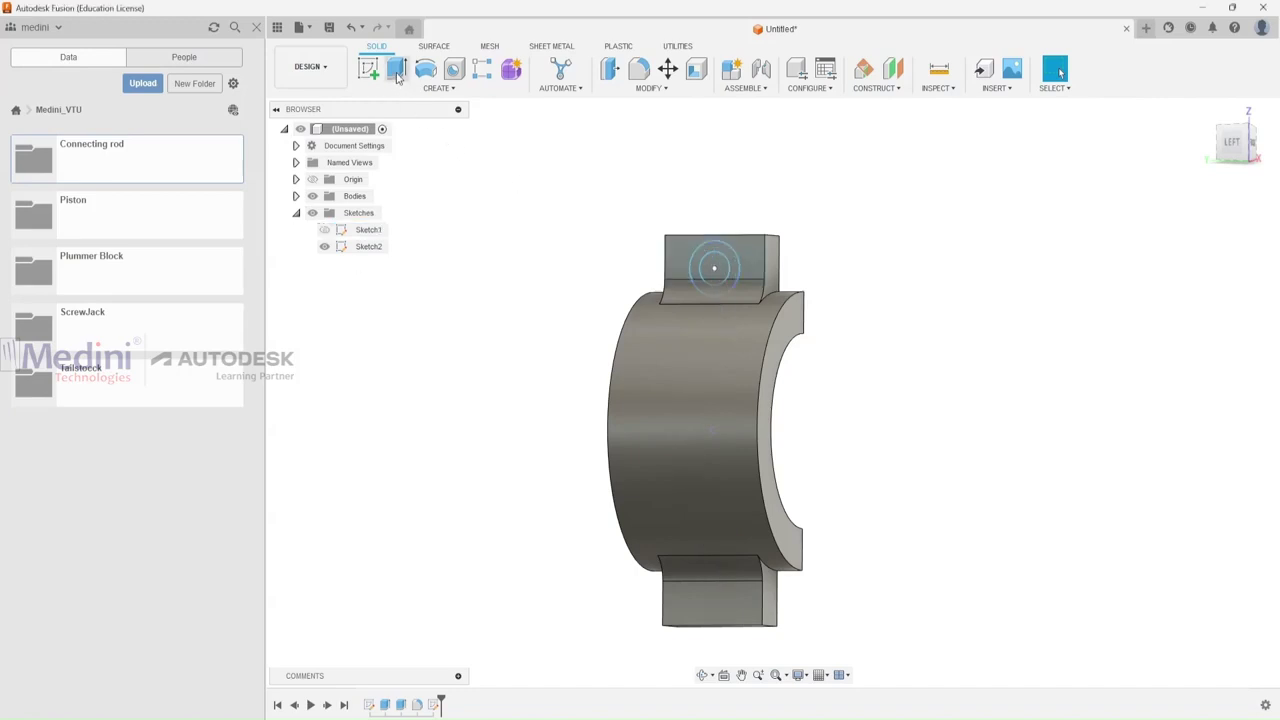
{"action": "left_click", "coordinate": [713, 265]}
{"action": "scroll", "coordinate": [717, 293], "scroll_direction": "up", "scroll_amount": 3}
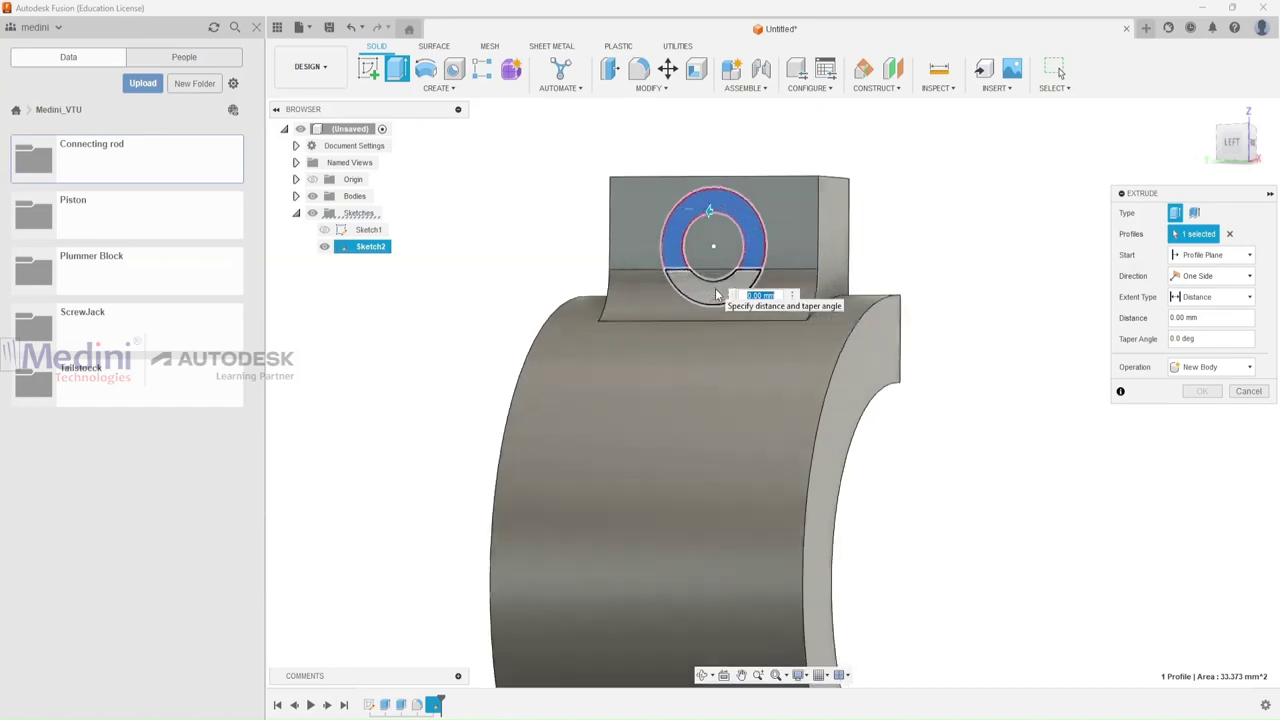
{"action": "left_click", "coordinate": [708, 275]}
{"action": "scroll", "coordinate": [708, 275], "scroll_direction": "up", "scroll_amount": 2}
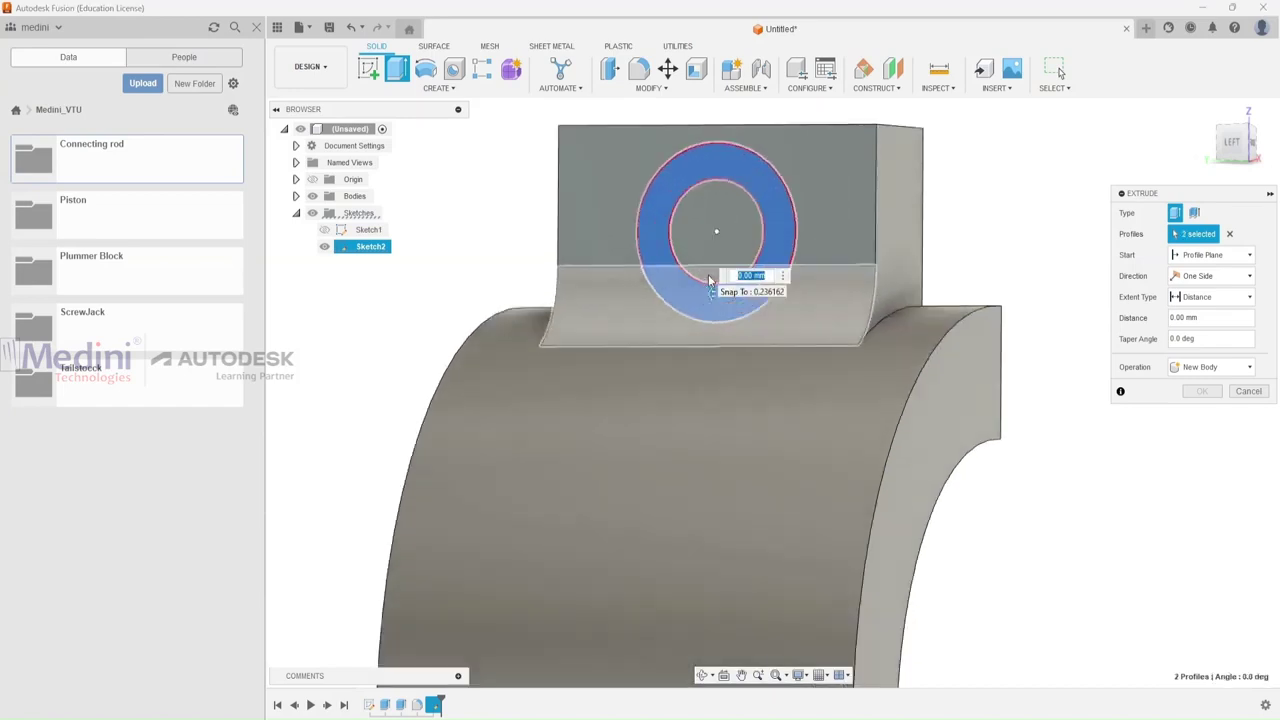
{"action": "left_click", "coordinate": [1231, 234]}
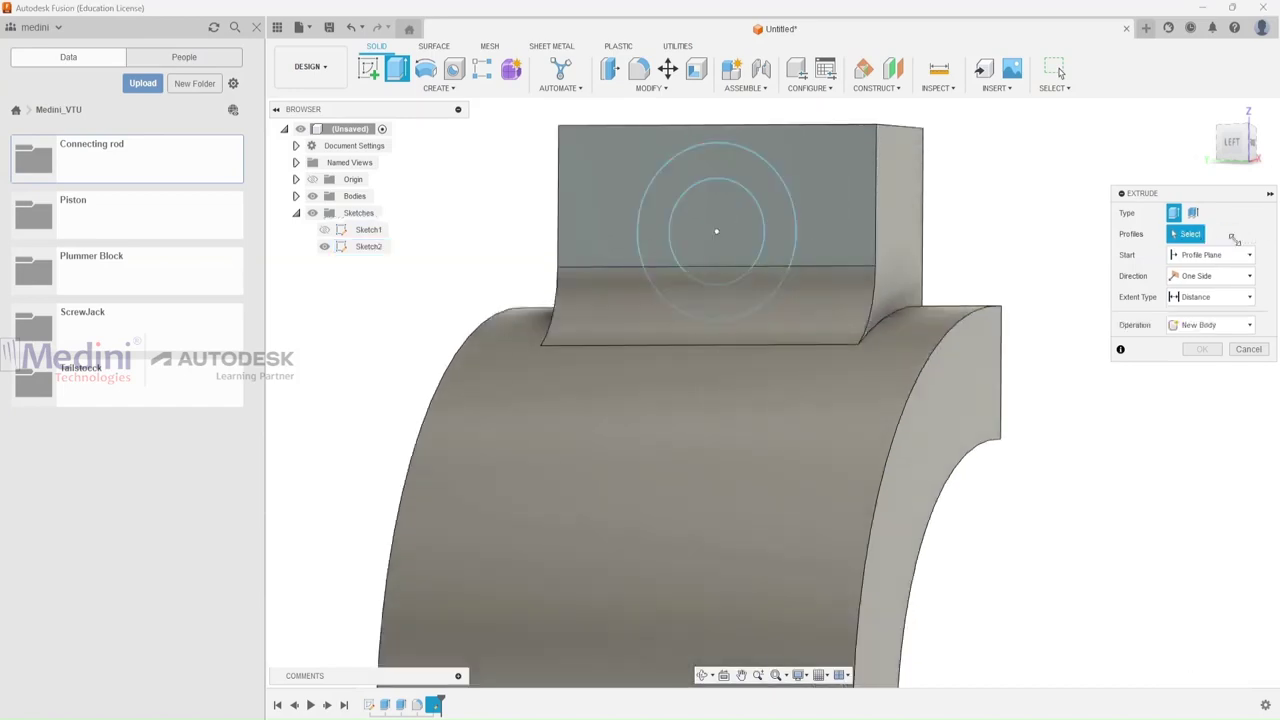
{"action": "left_click", "coordinate": [707, 177]}
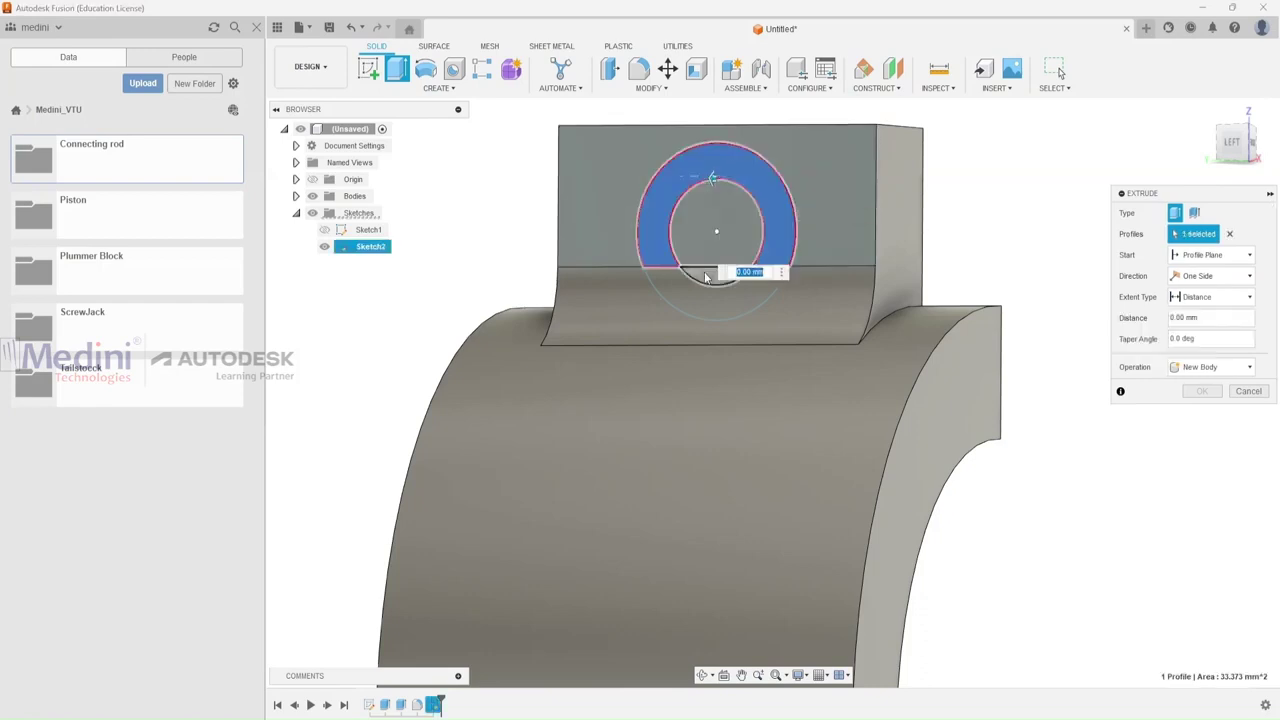
{"action": "left_click", "coordinate": [703, 284]}
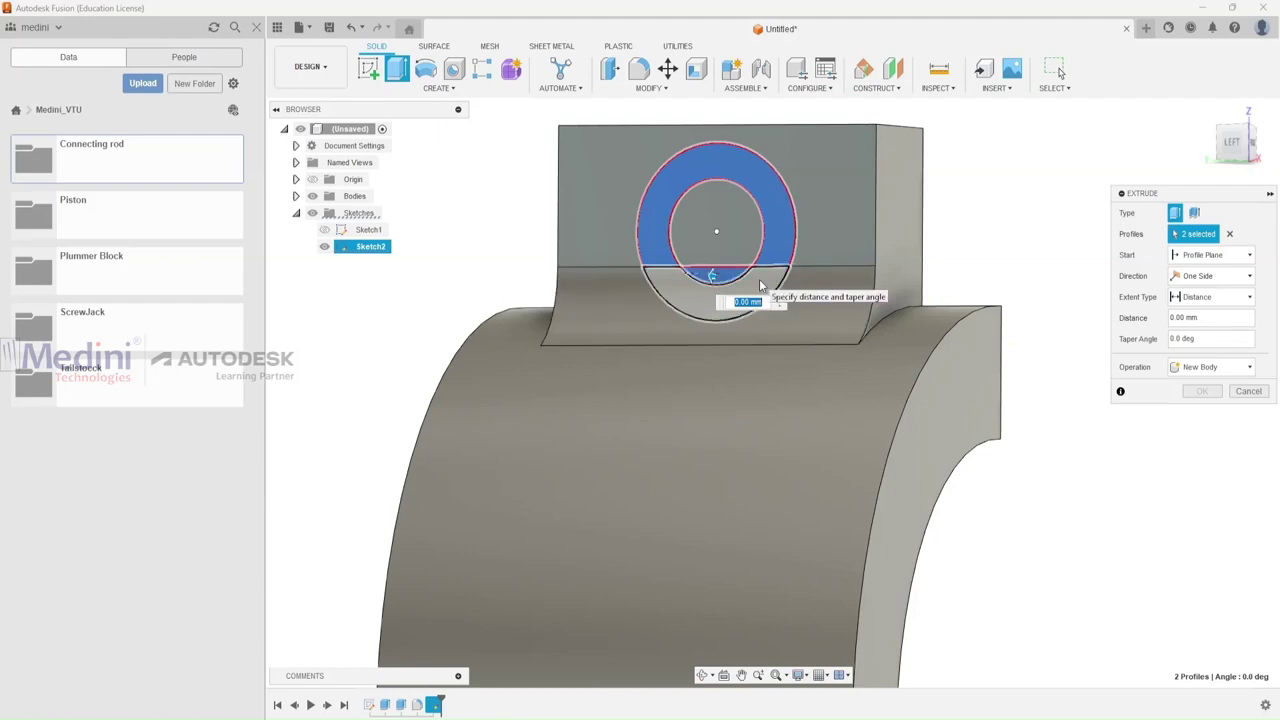
Reselect the half-moon profiles below the block edge and cut them 10 mm deep.
{"action": "middle_click_drag", "start_coordinate": [765, 330], "coordinate": [748, 266], "text": "shift"}
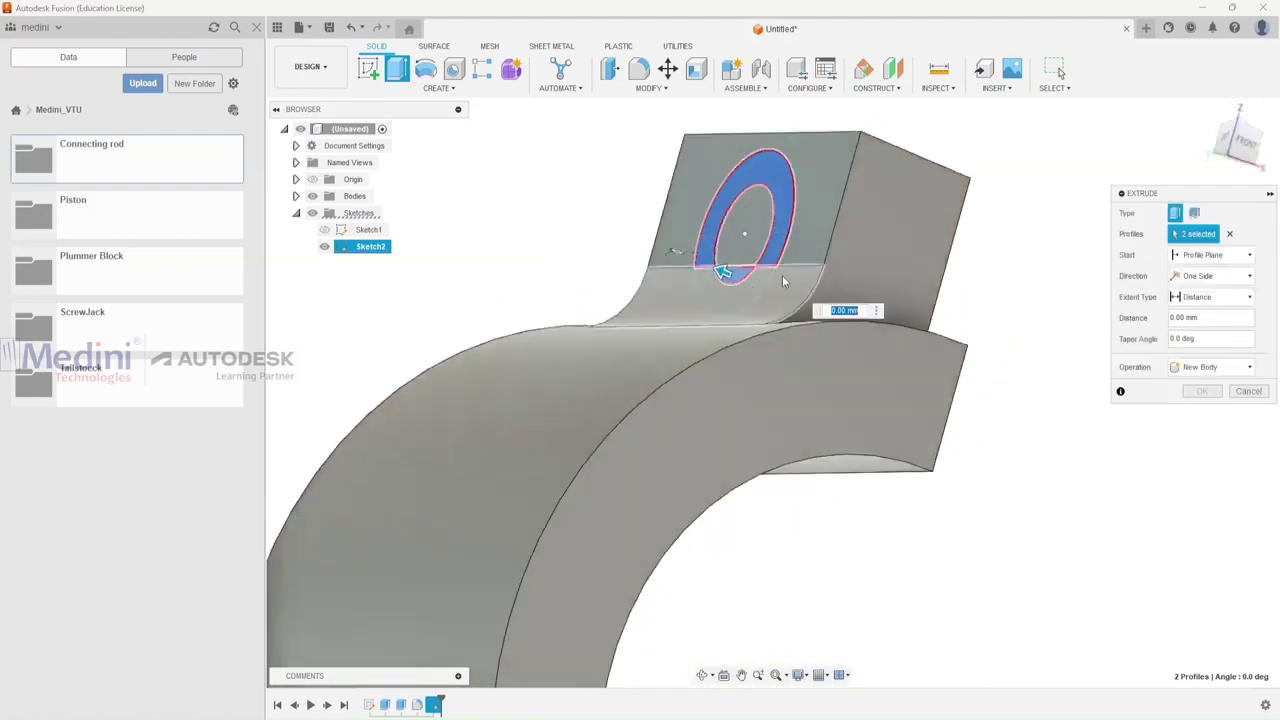
{"action": "left_click", "coordinate": [1229, 233]}
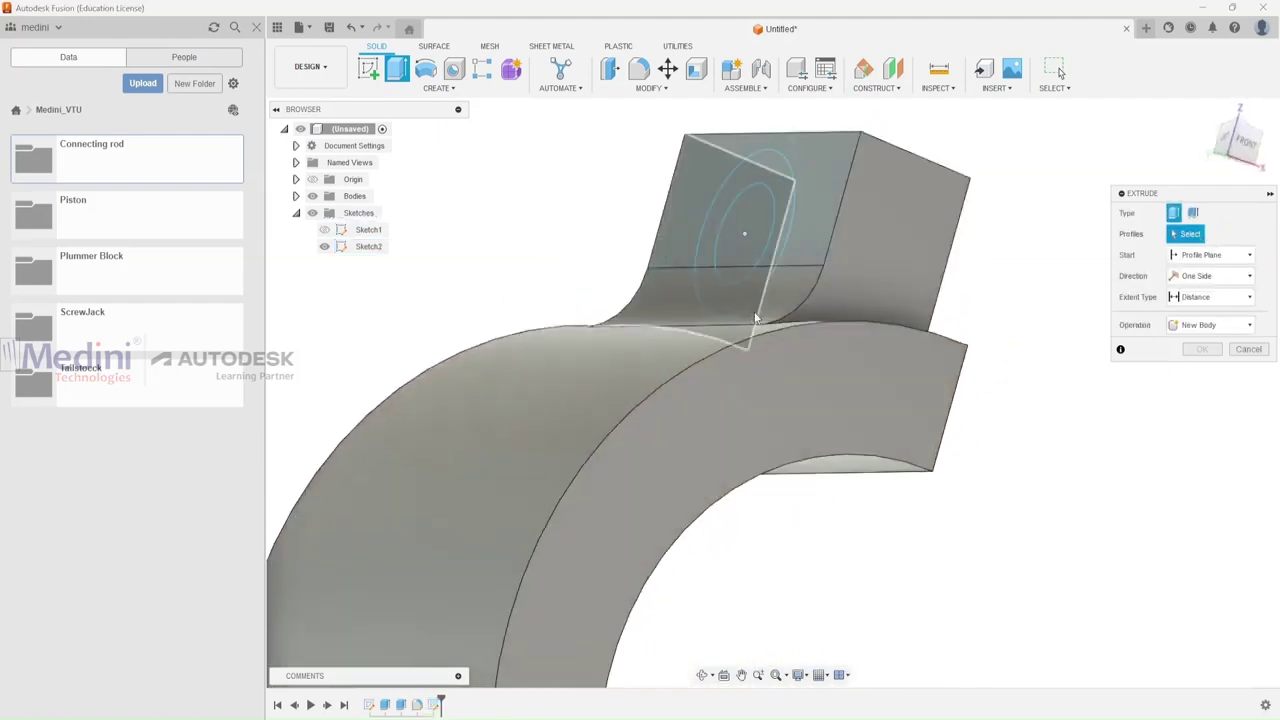
{"action": "left_click", "coordinate": [721, 289]}
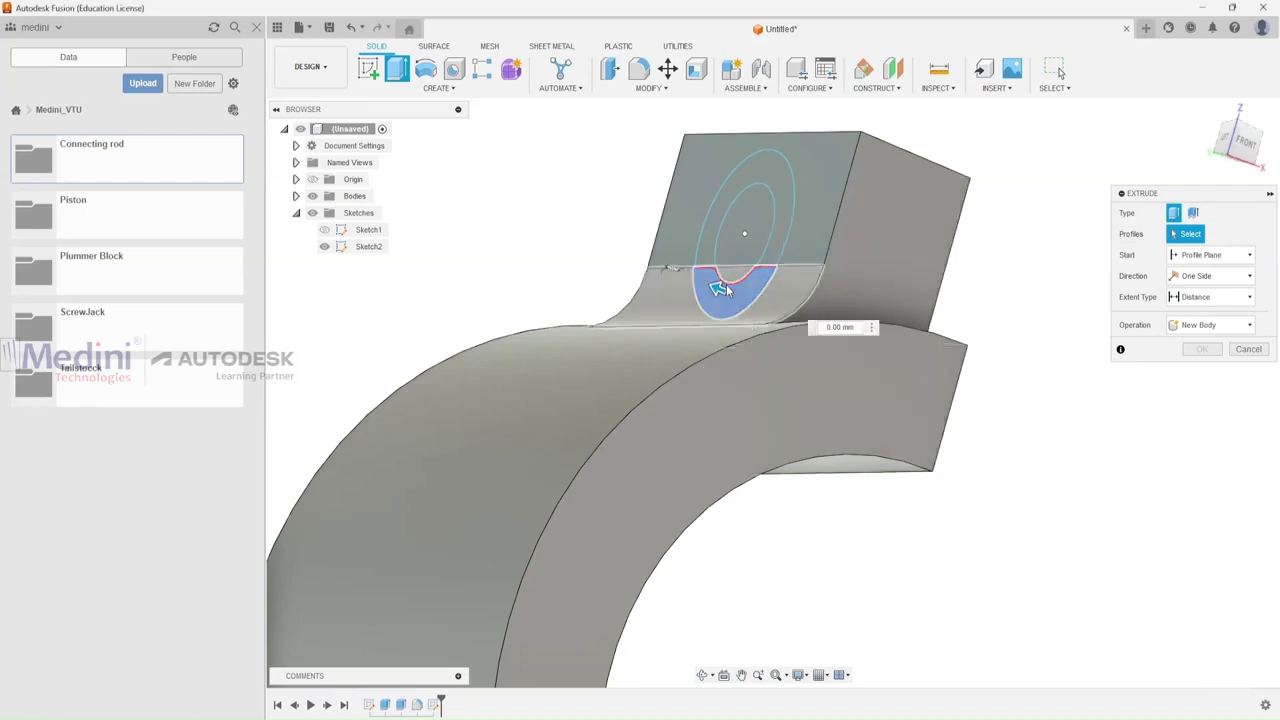
{"action": "left_click_drag", "start_coordinate": [721, 289], "coordinate": [733, 290]}
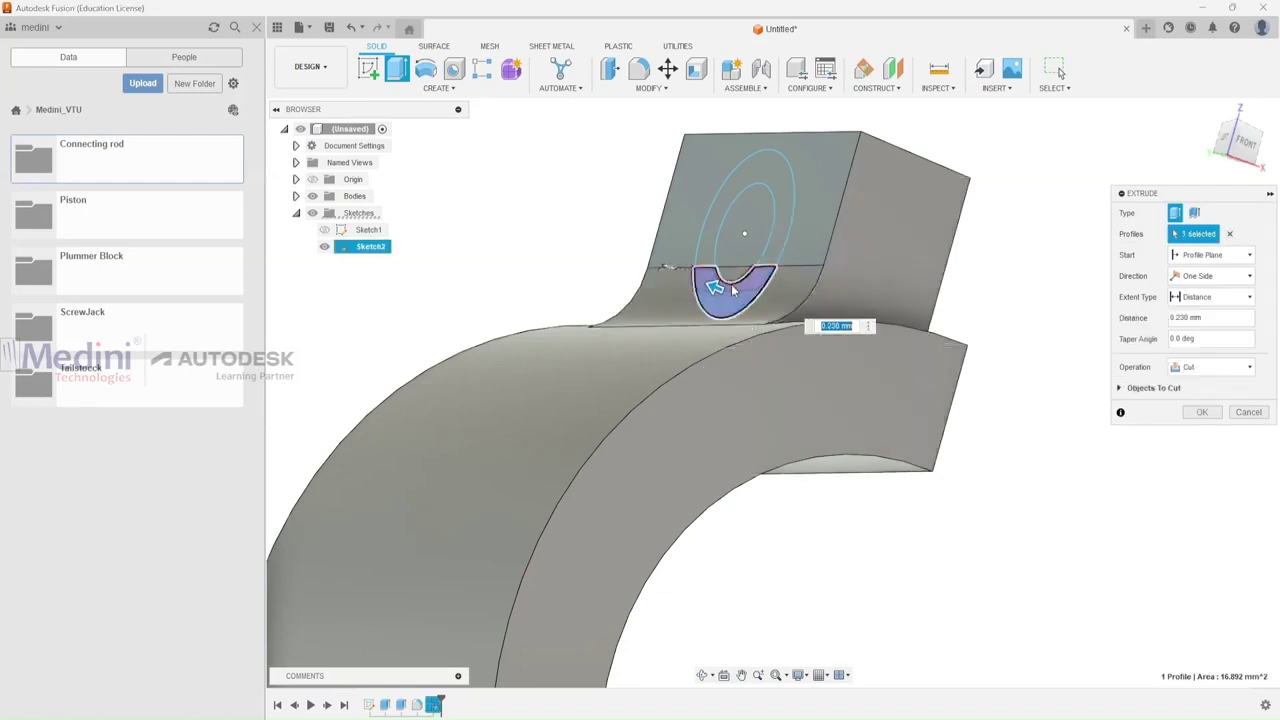
{"action": "left_click", "coordinate": [738, 276]}
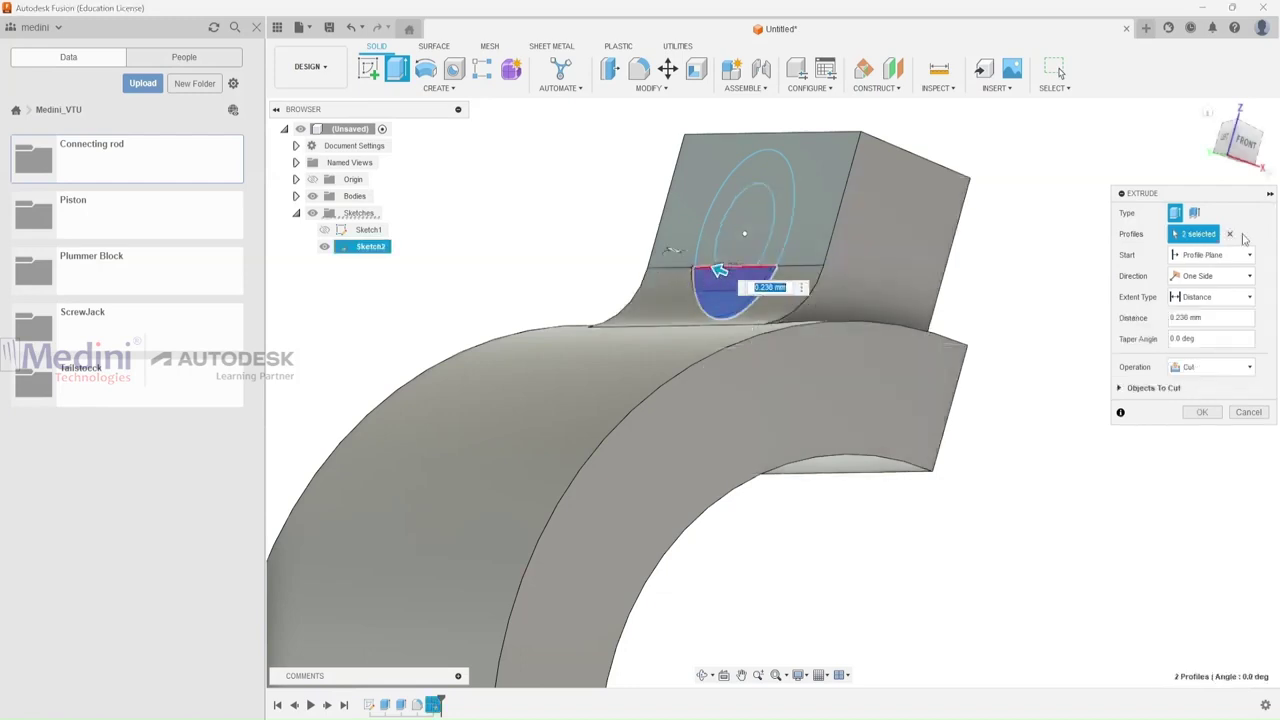
{"action": "left_click", "coordinate": [743, 258]}
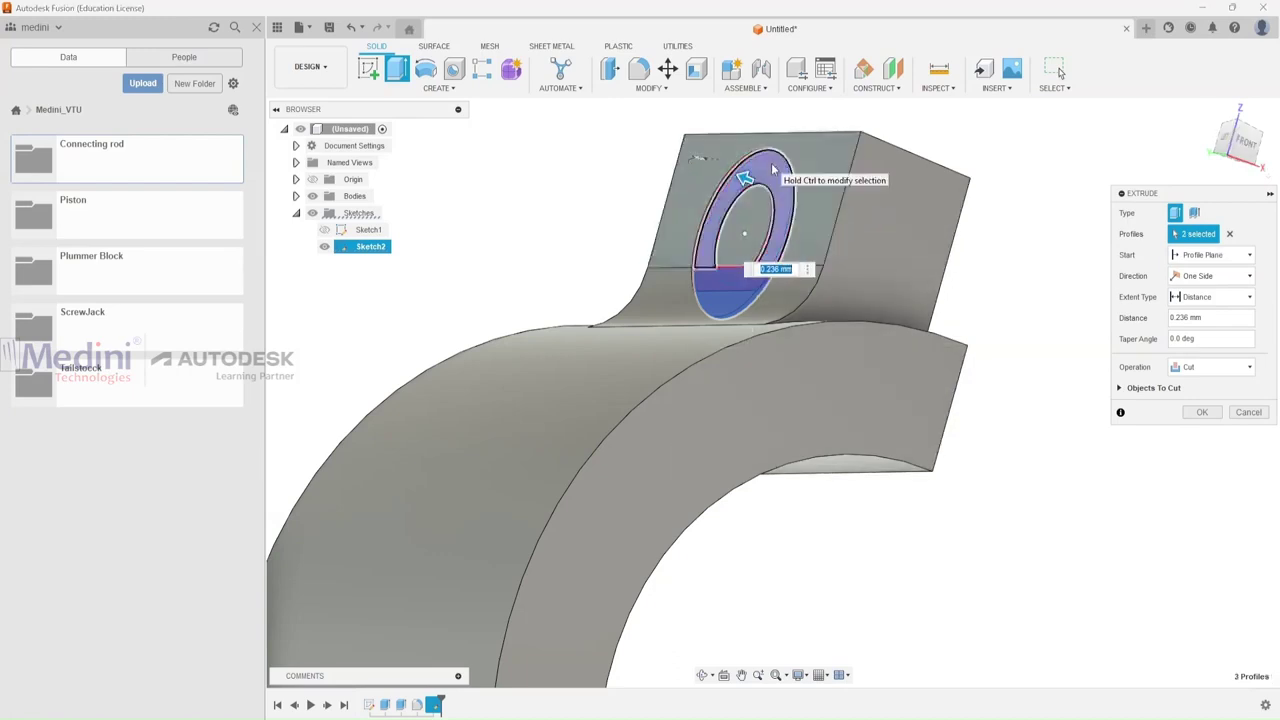
{"action": "left_click", "coordinate": [773, 170]}
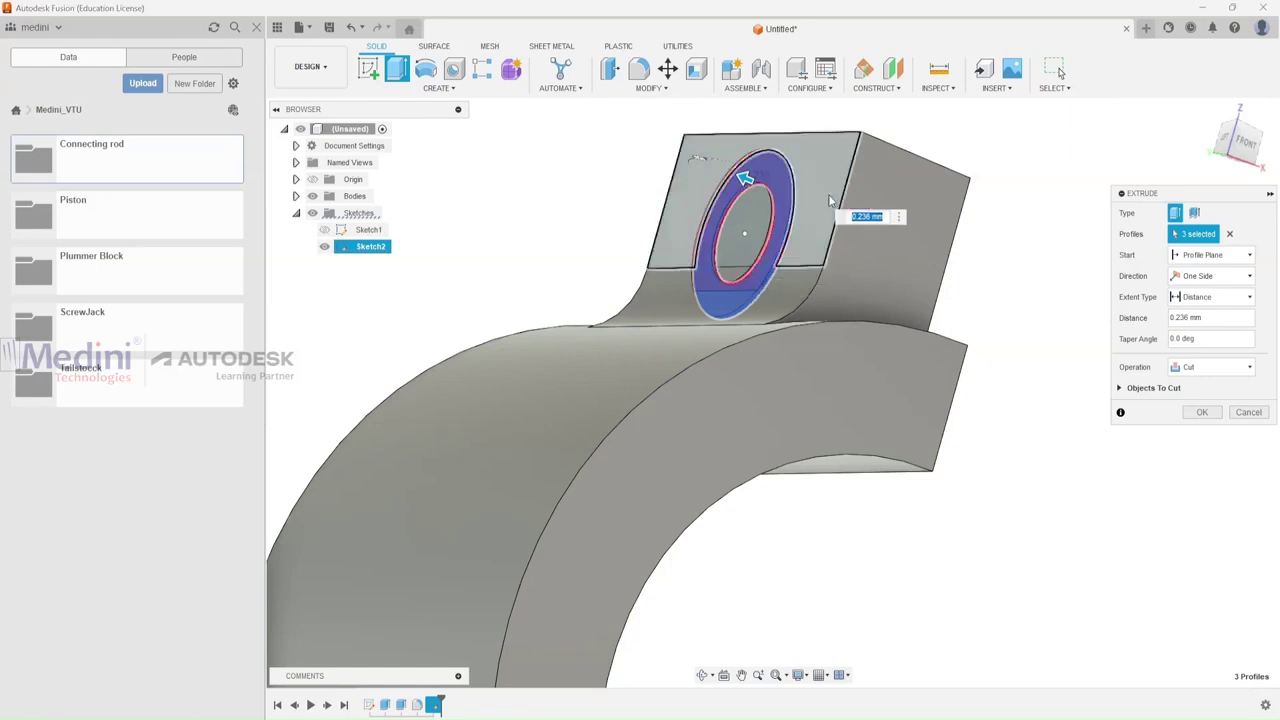
{"action": "left_click", "coordinate": [725, 277]}
{"action": "middle_click_drag", "start_coordinate": [724, 270], "coordinate": [709, 274], "text": "shift"}
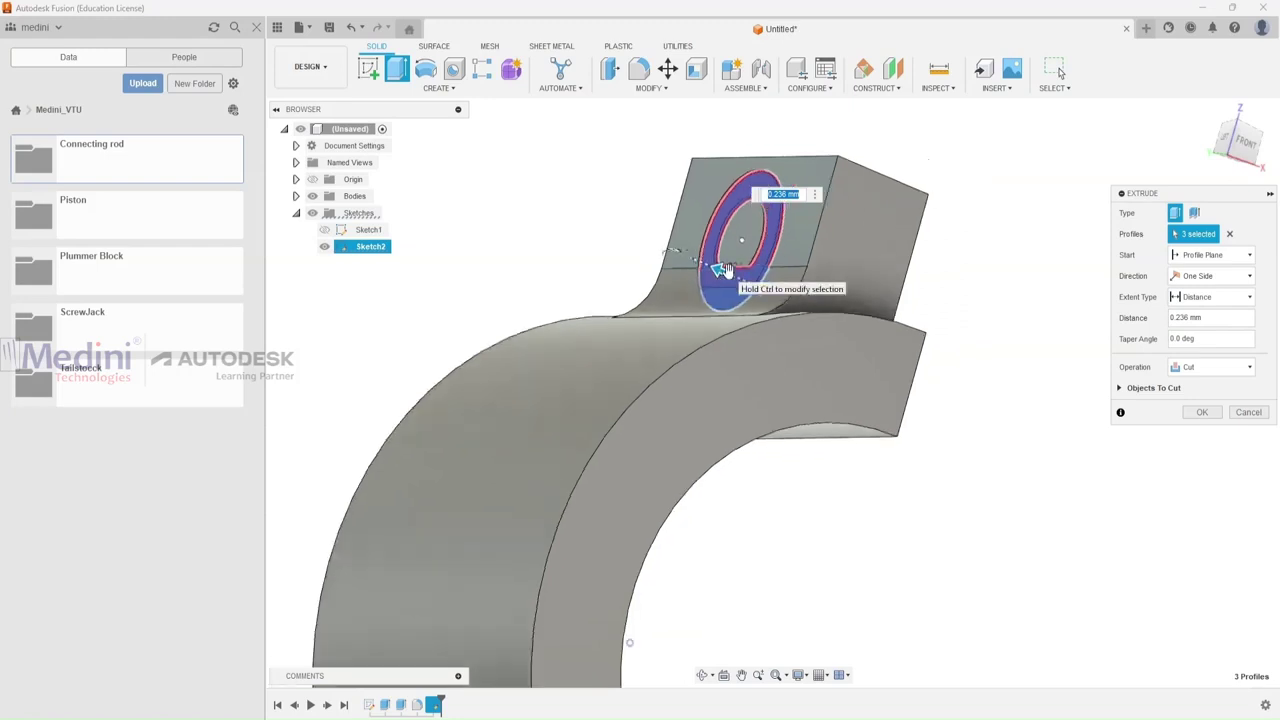
{"action": "left_click_drag", "start_coordinate": [709, 274], "coordinate": [619, 226]}
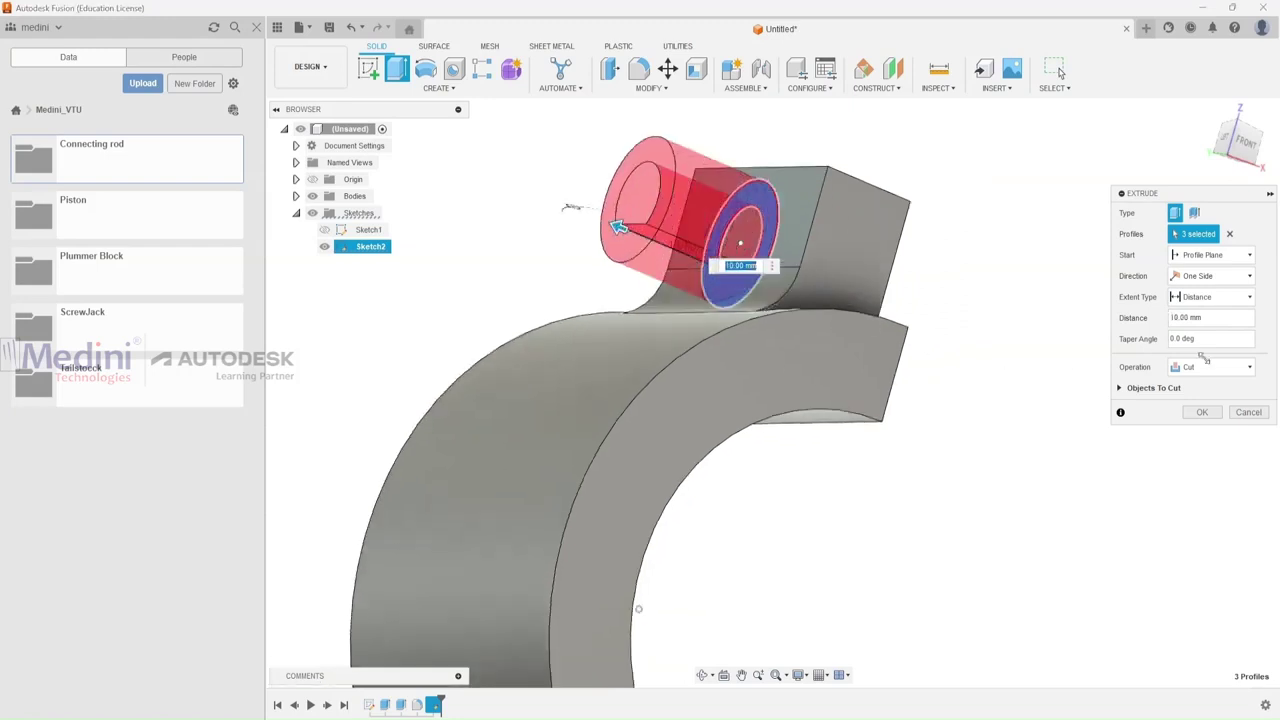
{"action": "left_click", "coordinate": [1202, 412]}
{"action": "mouse_move", "coordinate": [1023, 231]}
{"action": "middle_mouse_down", "text": "shift"}
{"action": "mouse_move", "coordinate": [1011, 260]}
{"action": "mouse_move", "coordinate": [1011, 194]}
{"action": "mouse_move", "coordinate": [1020, 237]}
{"action": "mouse_move", "coordinate": [1028, 210]}
{"action": "mouse_move", "coordinate": [1060, 206]}
{"action": "mouse_move", "coordinate": [1023, 223]}
{"action": "mouse_move", "coordinate": [1023, 206]}
{"action": "middle_mouse_up", "text": "shift"}
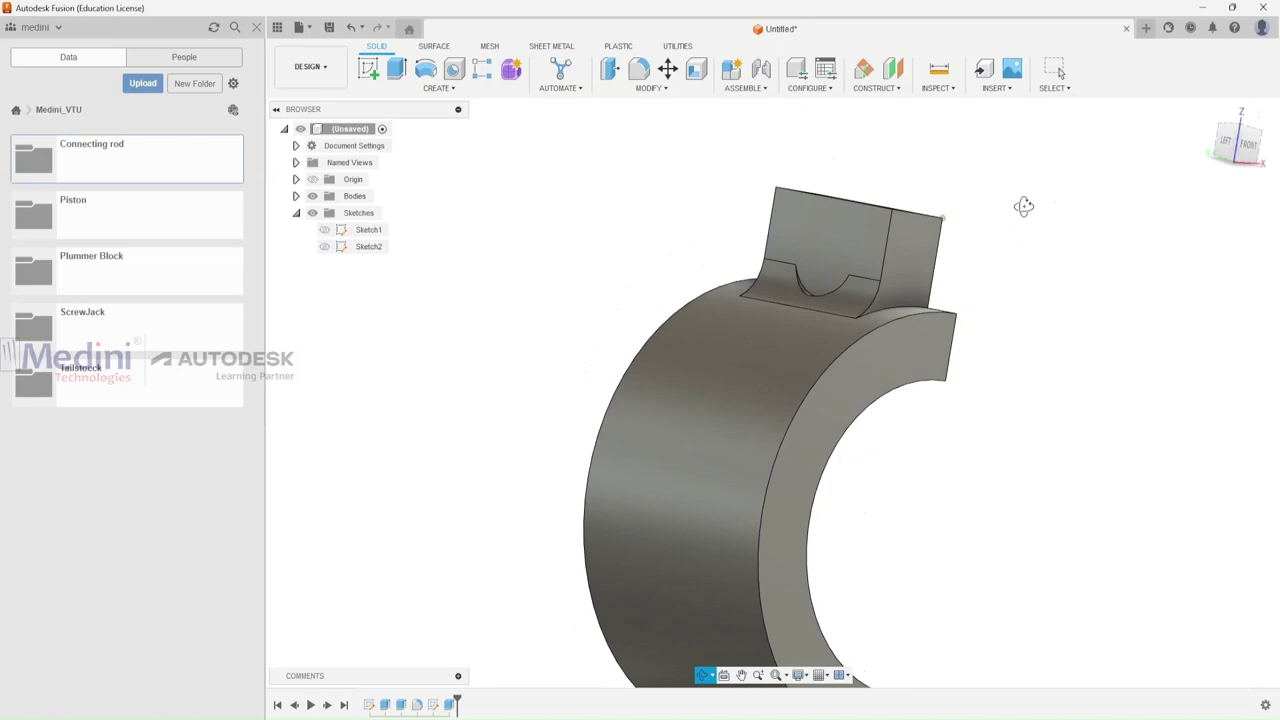
Show Sketch2 and extrude-cut its two circle profiles 24 mm through the top boss.
{"action": "key", "text": "F6"}
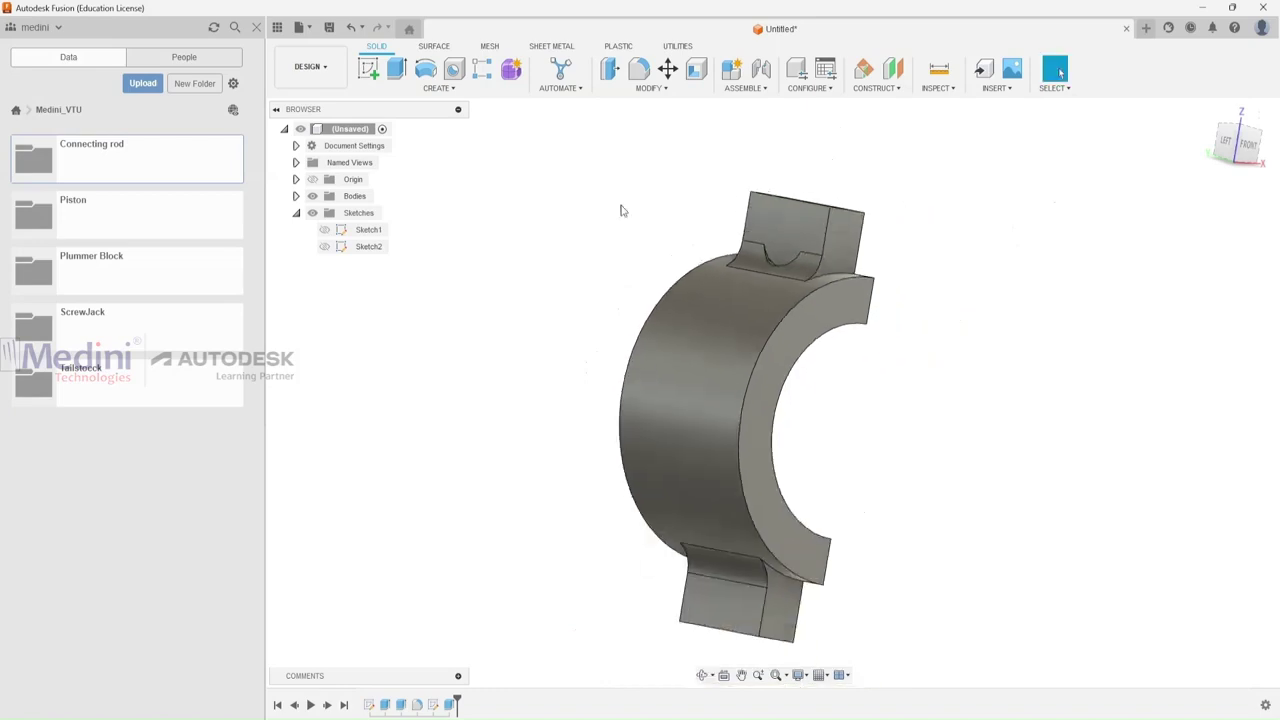
{"action": "left_click", "coordinate": [323, 247]}
{"action": "scroll", "coordinate": [863, 186], "scroll_direction": "up", "scroll_amount": 3}
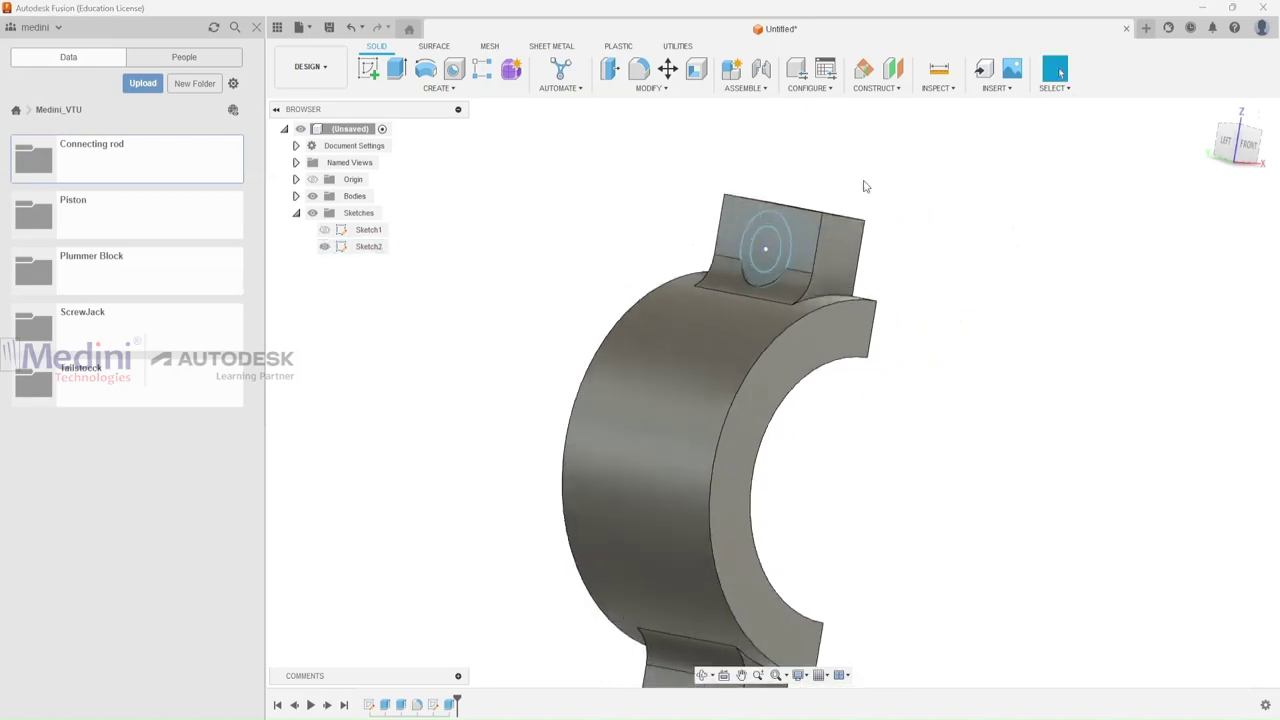
{"action": "left_click", "coordinate": [396, 68]}
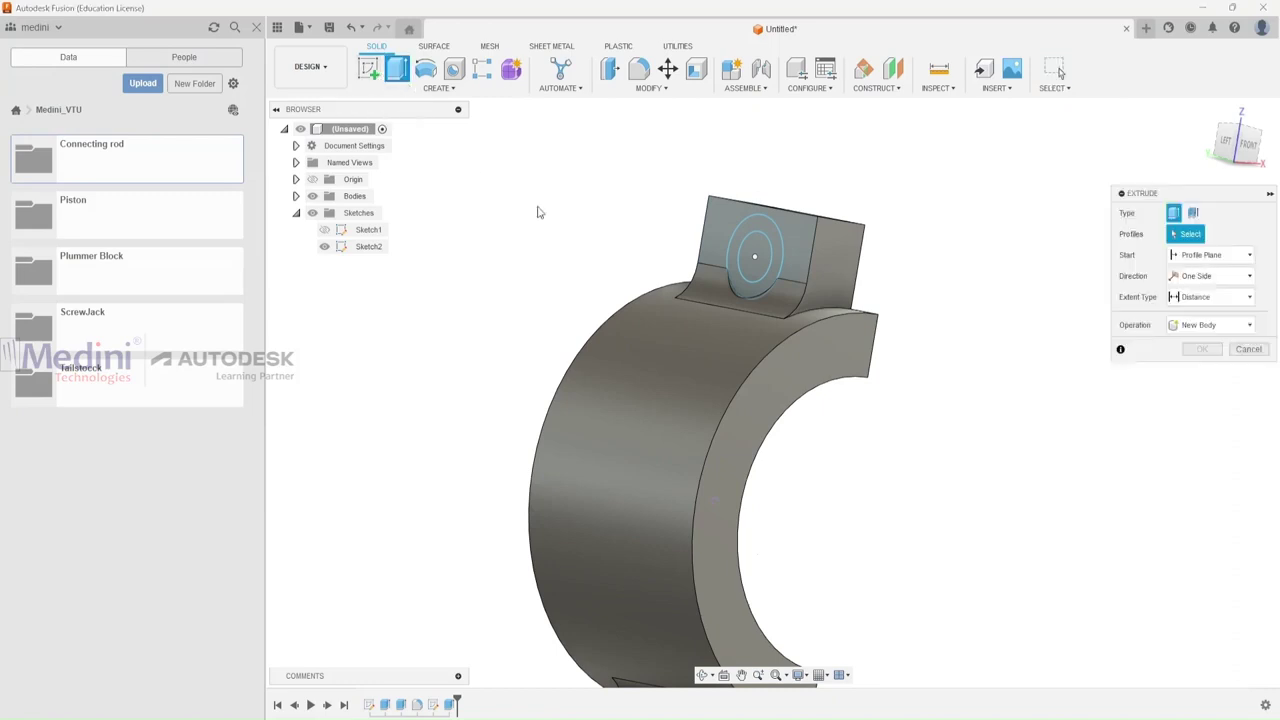
{"action": "left_click", "coordinate": [748, 274]}
{"action": "left_click", "coordinate": [748, 256]}
{"action": "left_click_drag", "start_coordinate": [752, 262], "coordinate": [890, 276]}
{"action": "left_click", "coordinate": [1203, 412]}
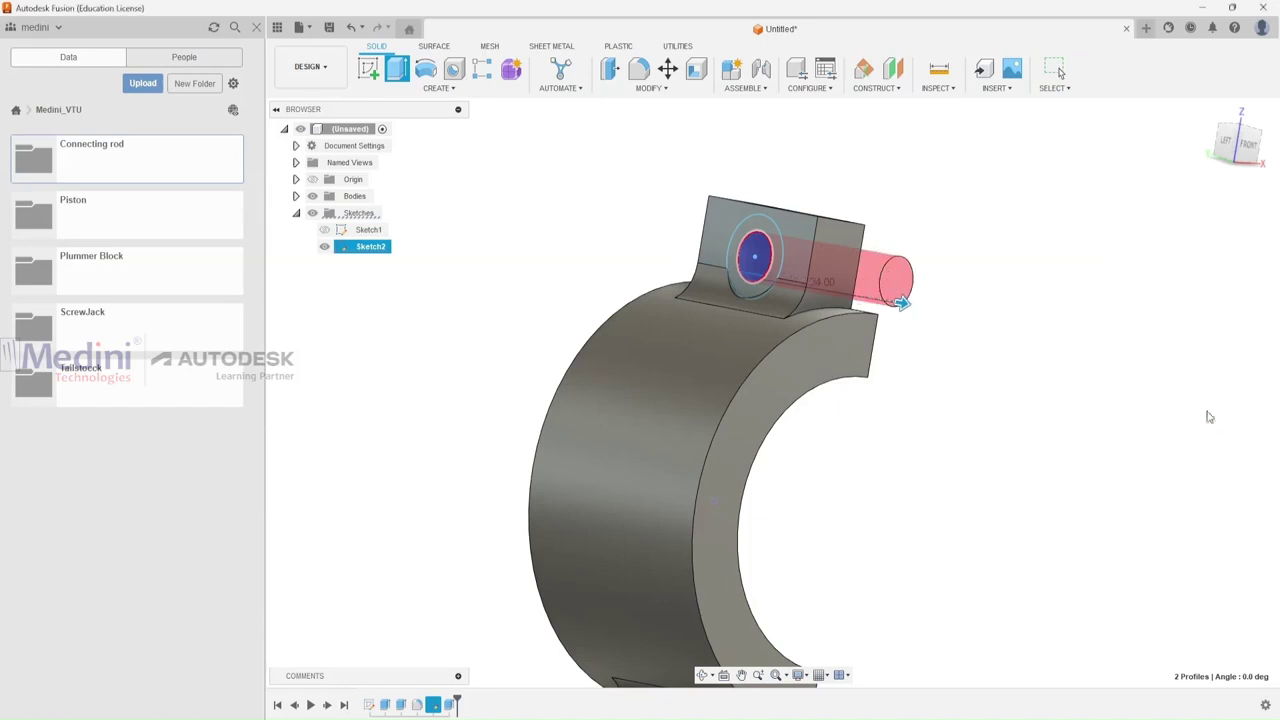
Hide the sketches and orbit the model to inspect the new hole.
{"action": "left_click", "coordinate": [312, 213]}
{"action": "middle_click_drag", "start_coordinate": [805, 217], "coordinate": [887, 220], "text": "shift"}
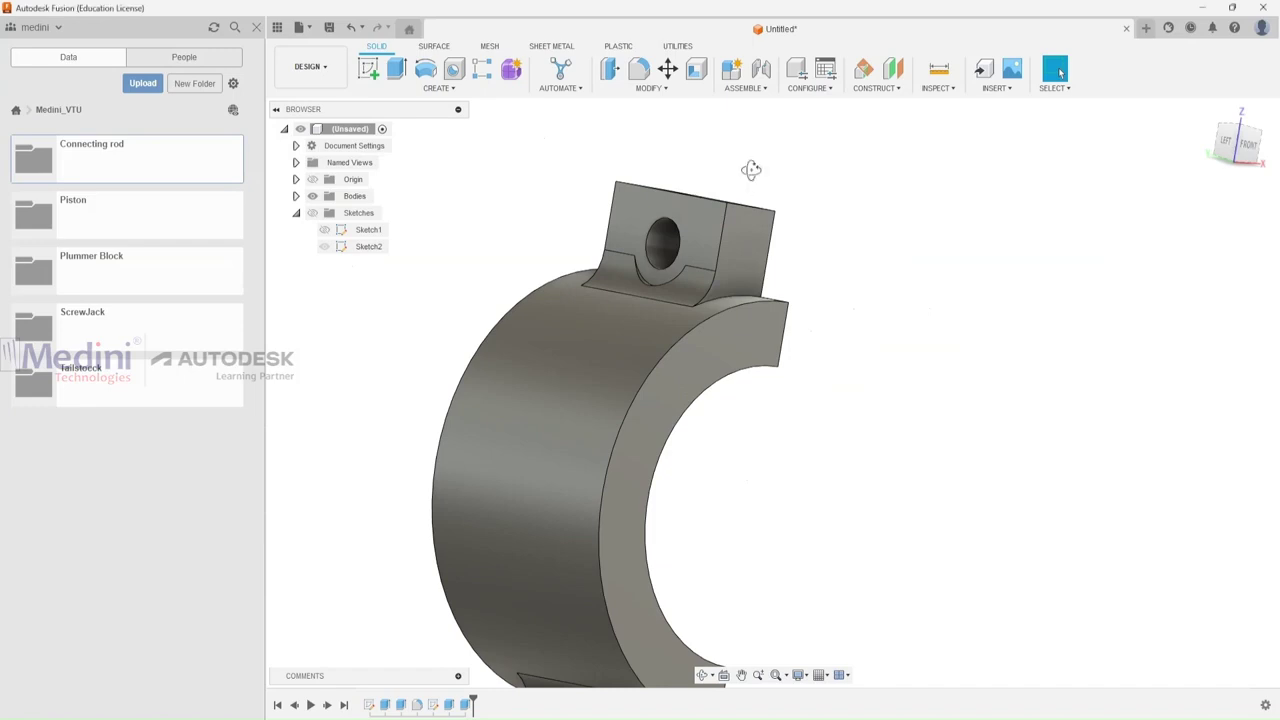
{"action": "middle_click_drag", "start_coordinate": [751, 169], "coordinate": [771, 166], "text": "shift"}
{"action": "left_click", "coordinate": [438, 89]}
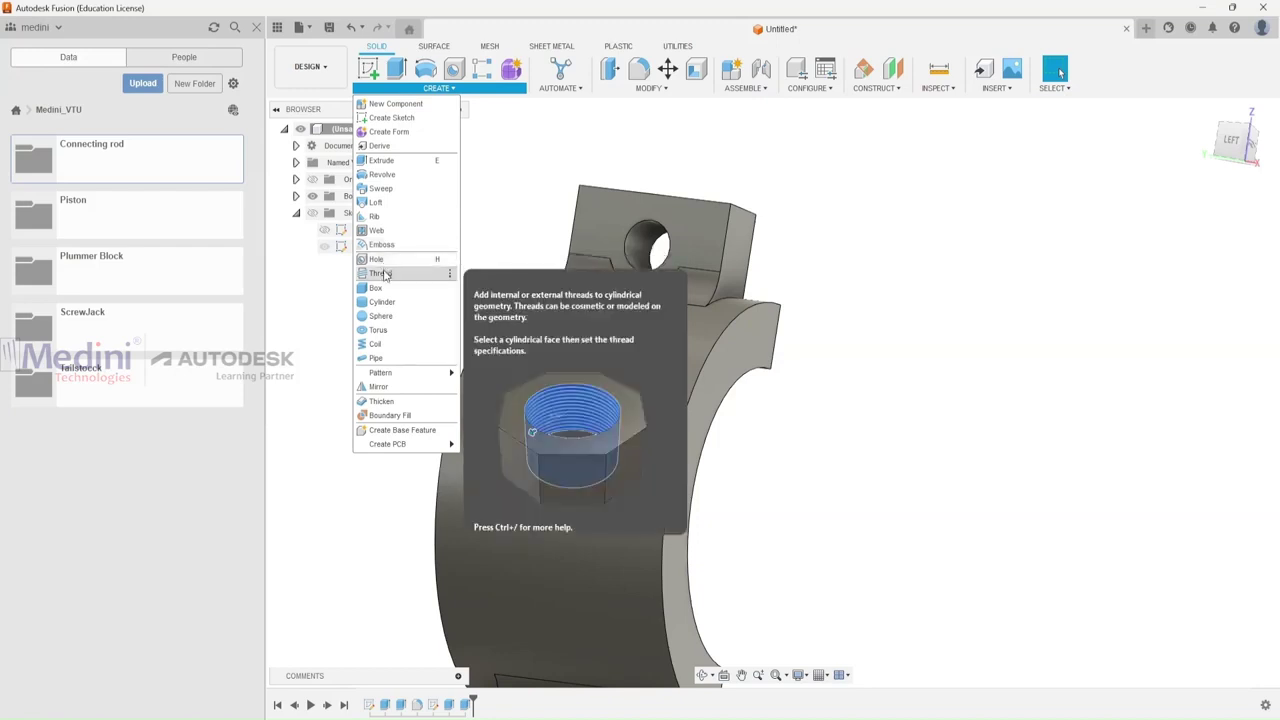
Add a full-length, modeled M6x1 thread to the inner face of the top boss hole.
{"action": "left_click", "coordinate": [385, 273]}
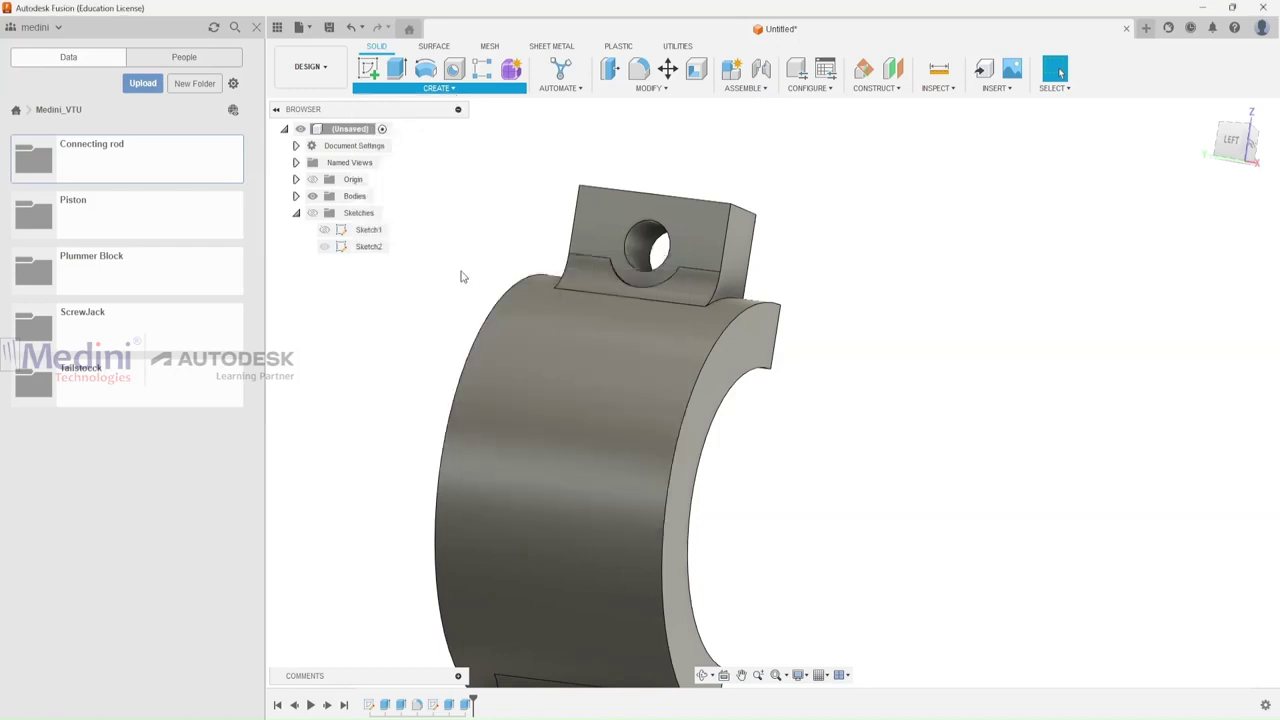
{"action": "left_click", "coordinate": [629, 241]}
{"action": "left_click", "coordinate": [634, 380]}
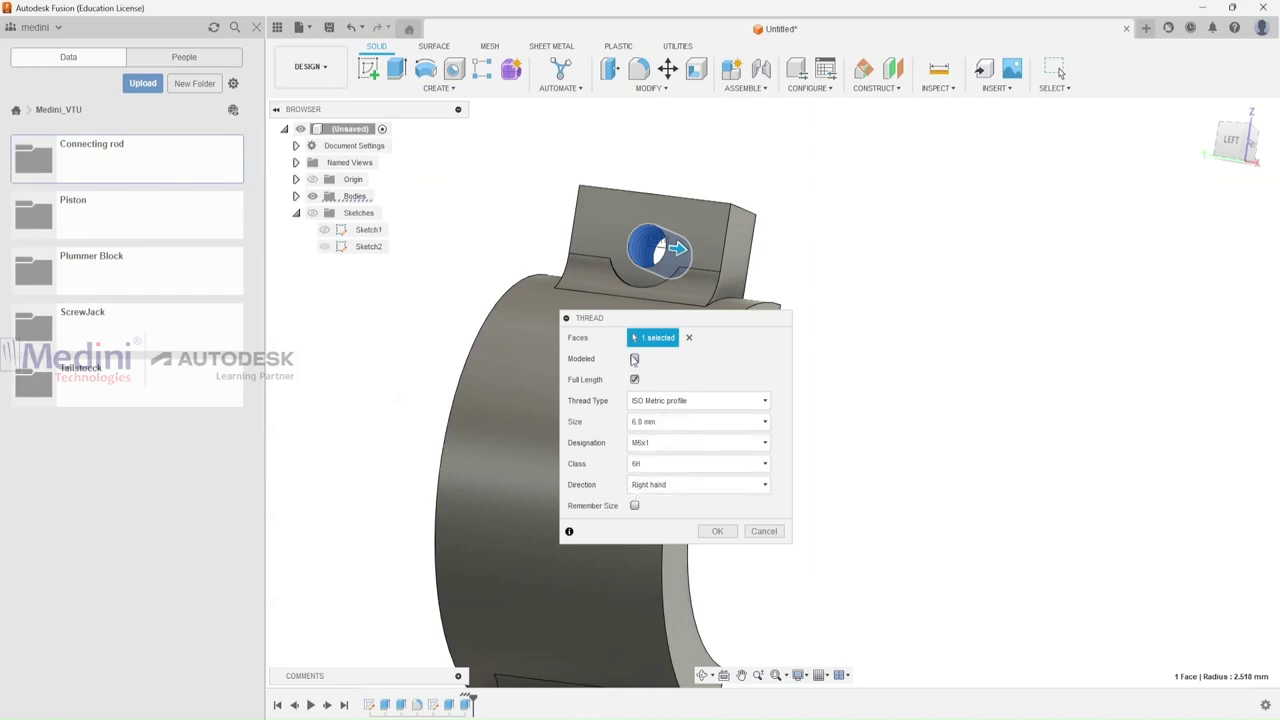
{"action": "left_click", "coordinate": [634, 359]}
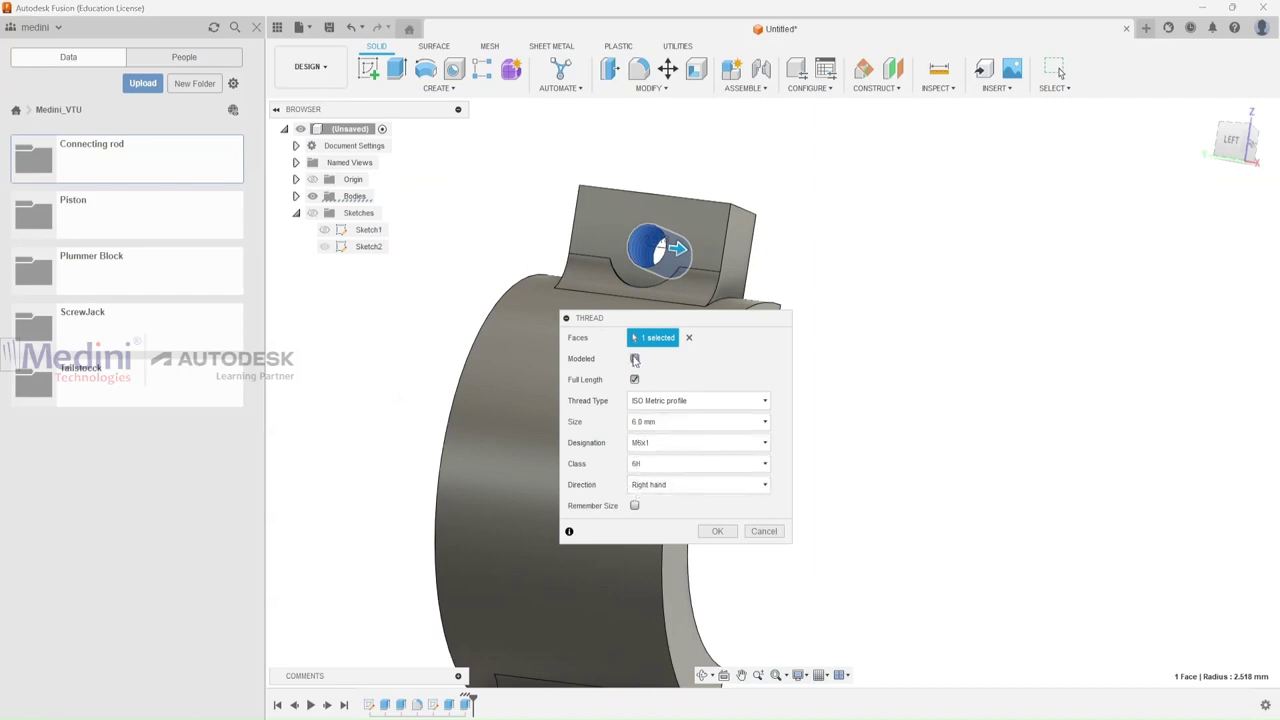
{"action": "left_click", "coordinate": [717, 531]}
{"action": "middle_click_drag", "start_coordinate": [717, 191], "coordinate": [760, 194], "text": "shift"}
{"action": "key", "text": "Escape"}
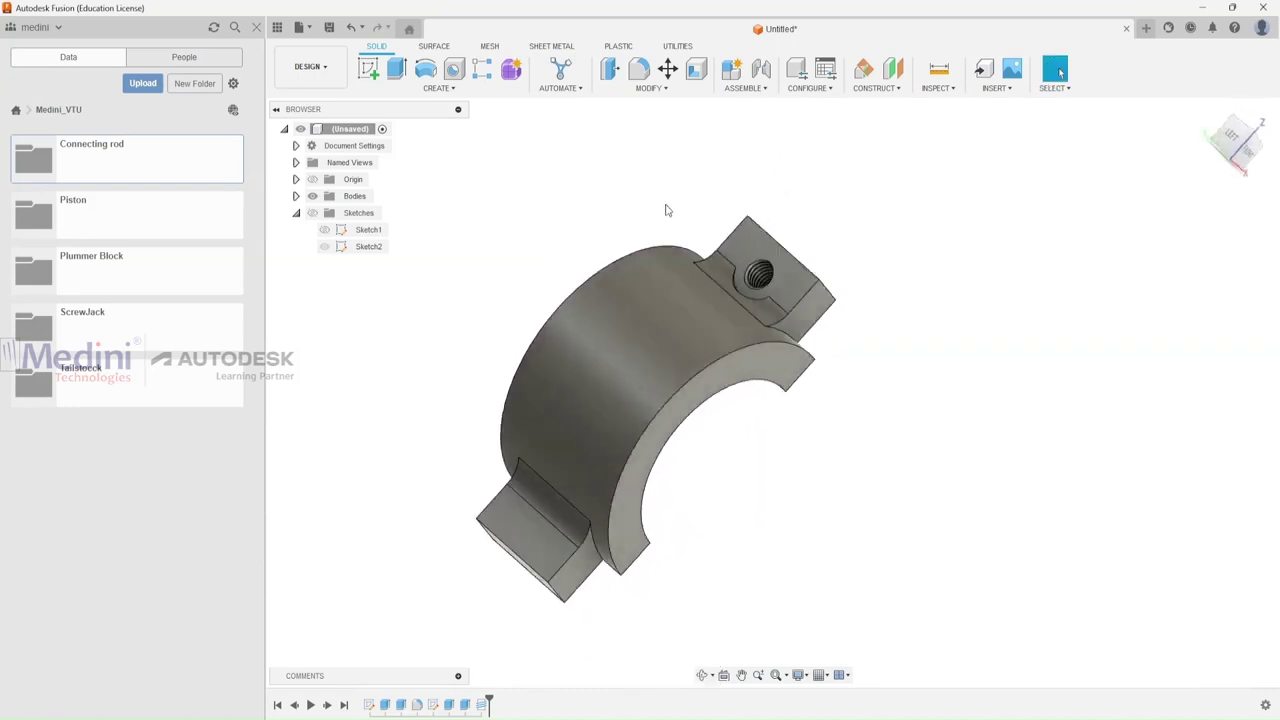
{"action": "scroll", "coordinate": [646, 194], "scroll_direction": "down", "scroll_amount": 2}
{"action": "scroll", "coordinate": [640, 197], "scroll_direction": "up", "scroll_amount": 1}
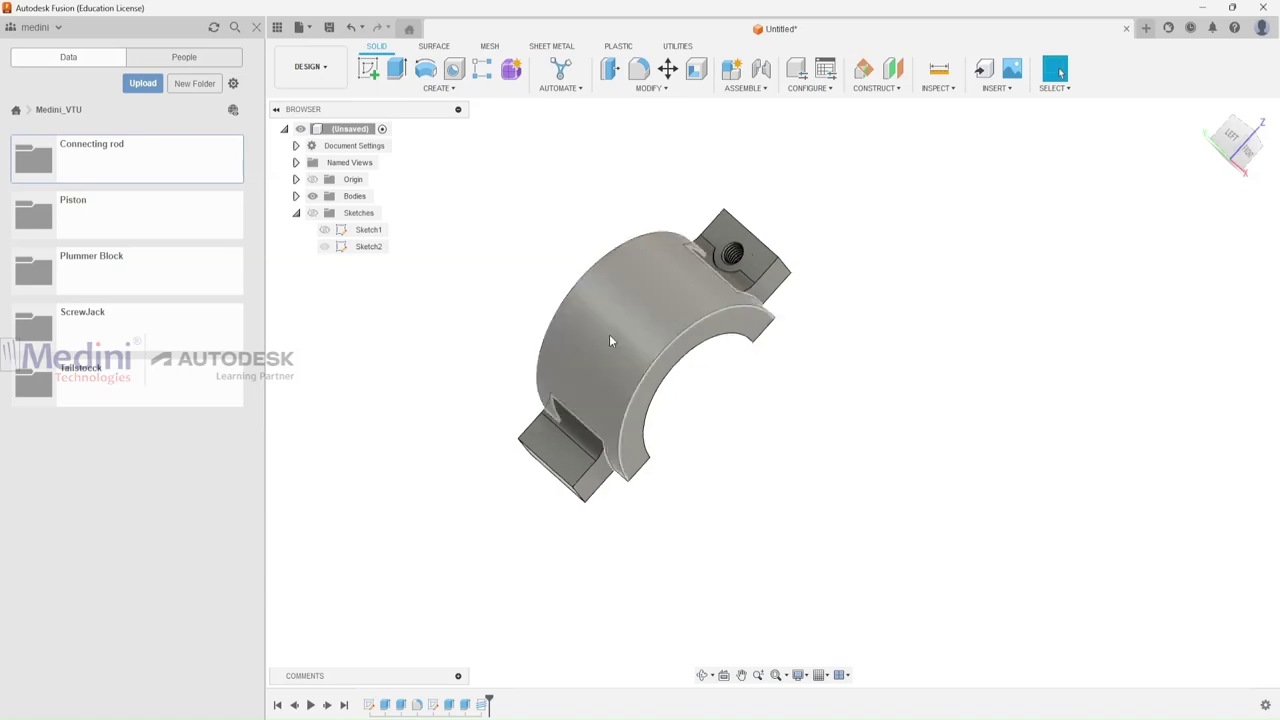
{"action": "scroll", "coordinate": [604, 307], "scroll_direction": "up", "scroll_amount": 1}
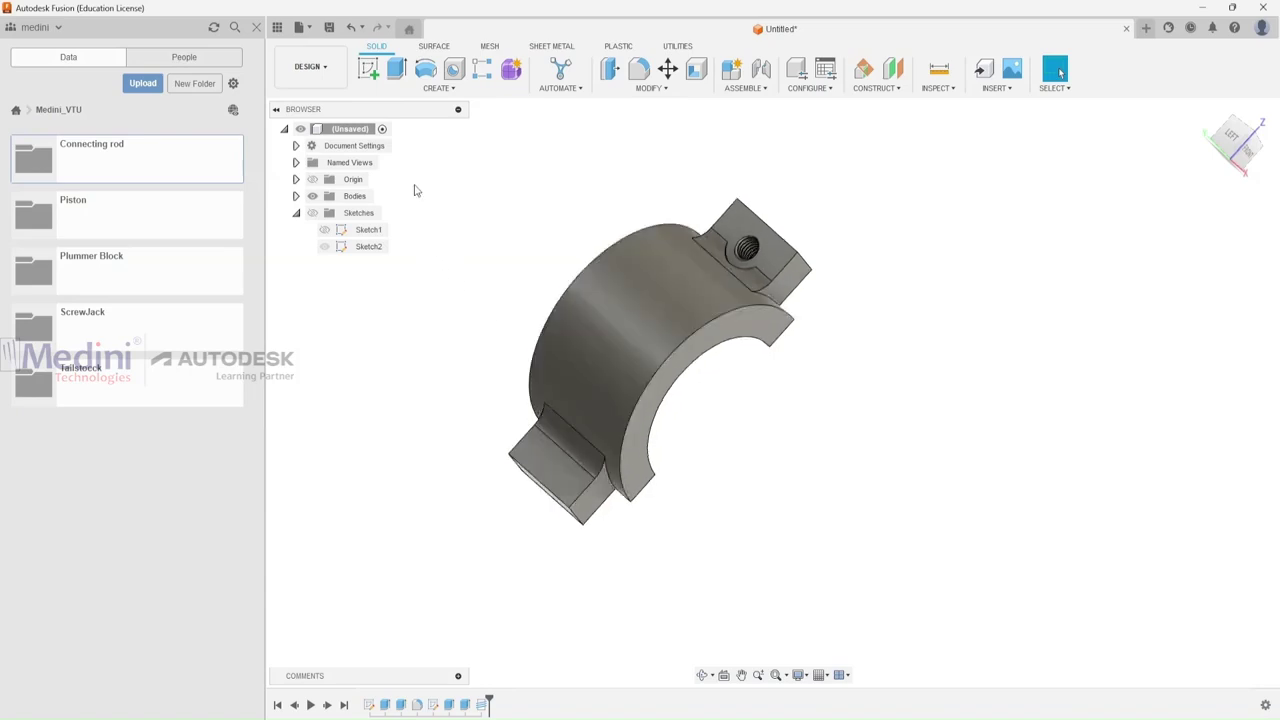
Mirror the hole and thread features across the origin plane onto the opposite boss.
{"action": "left_click", "coordinate": [436, 88]}
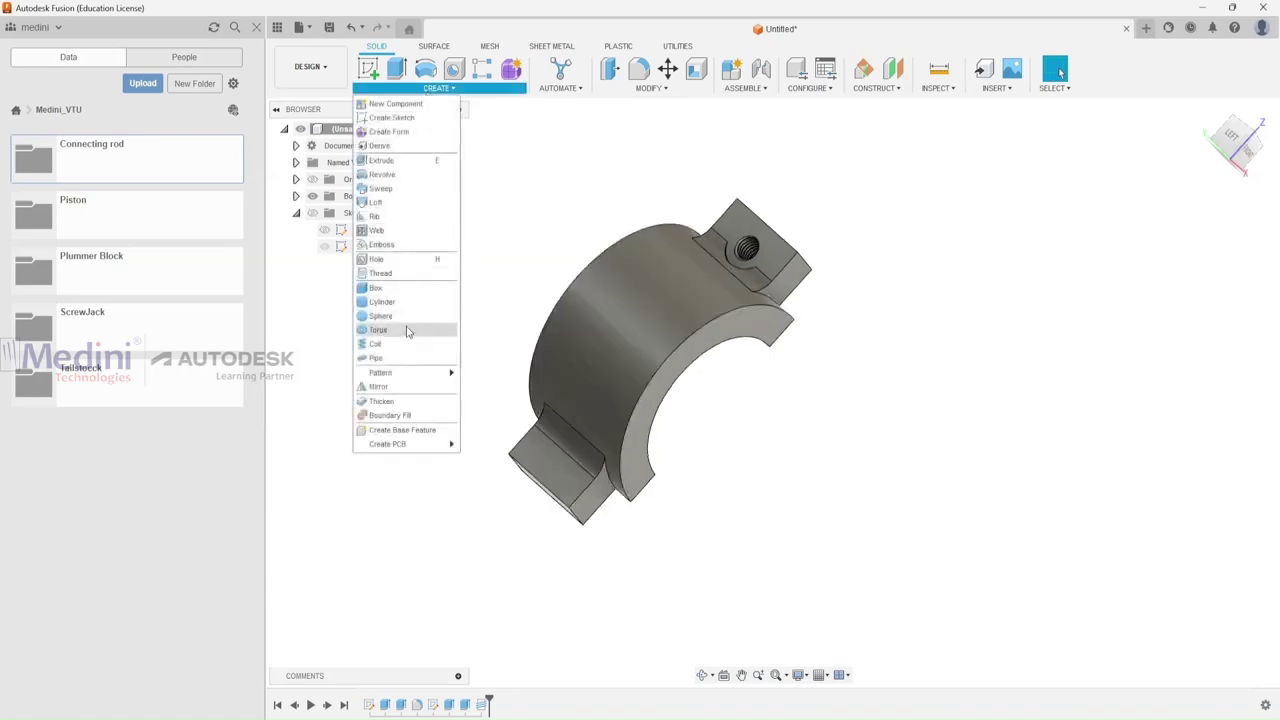
{"action": "left_click", "coordinate": [380, 386]}
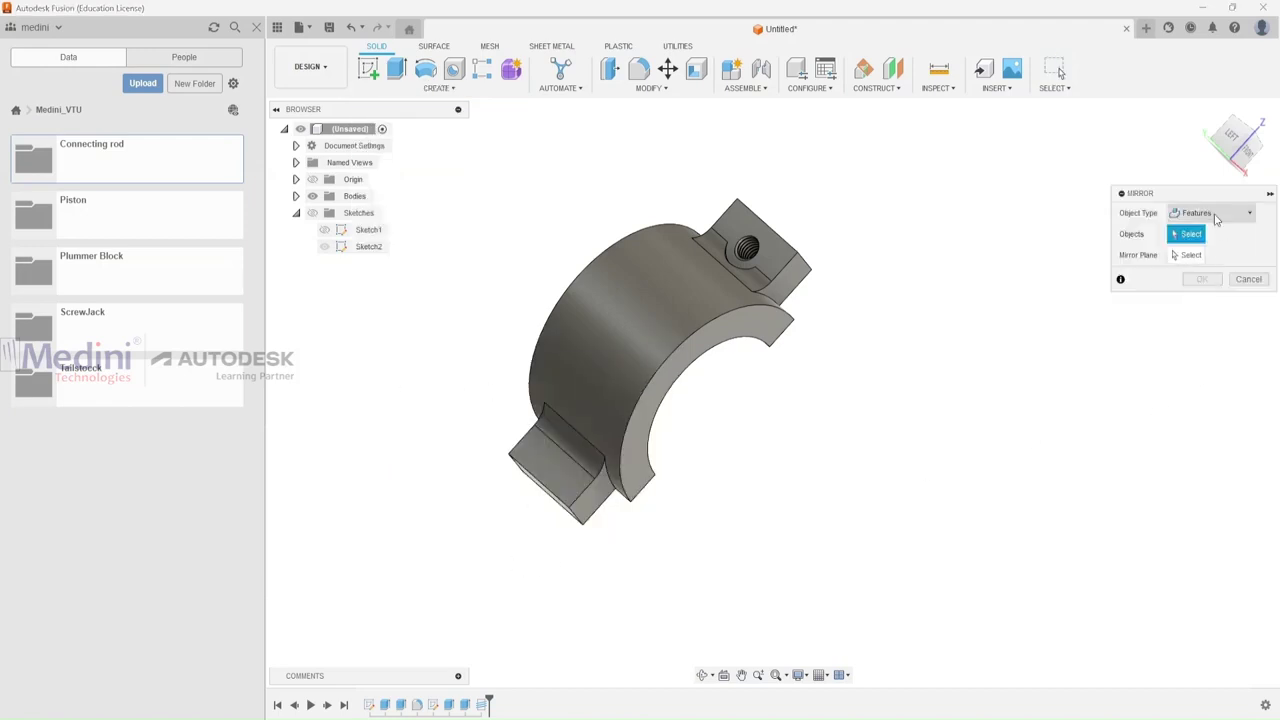
{"action": "left_click", "coordinate": [450, 707]}
{"action": "left_click", "coordinate": [465, 707]}
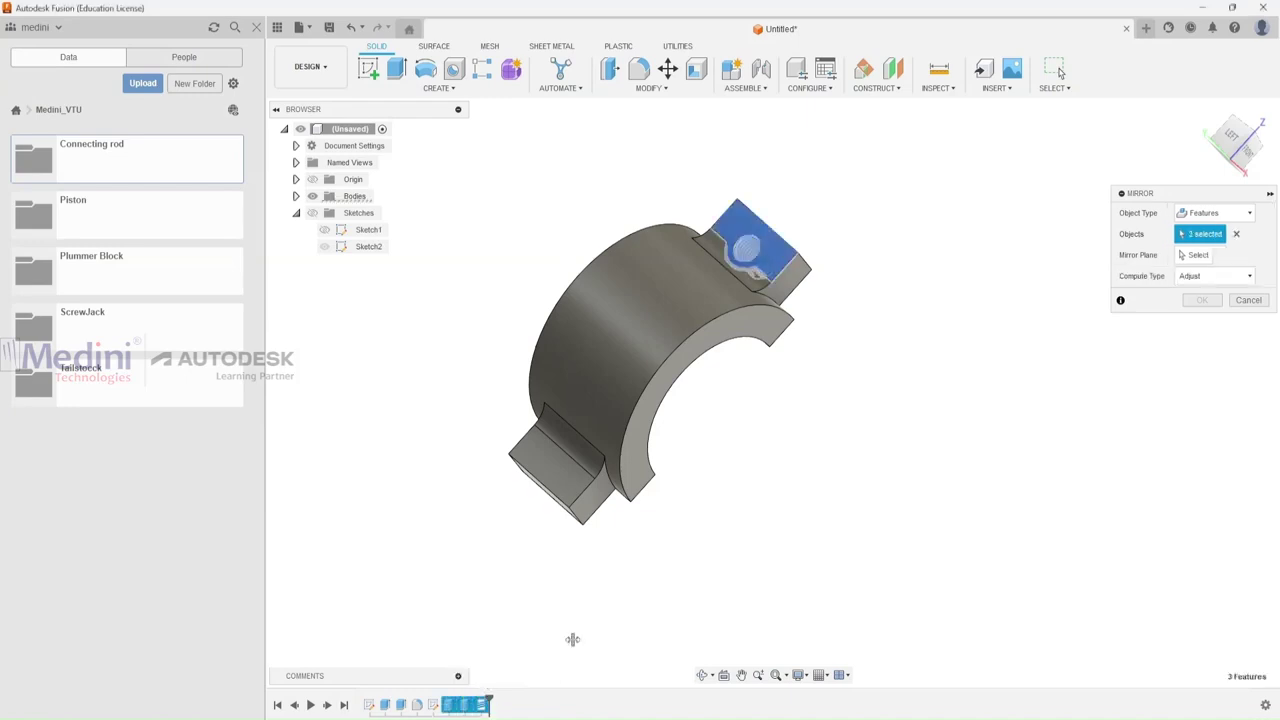
{"action": "left_click", "coordinate": [1184, 255]}
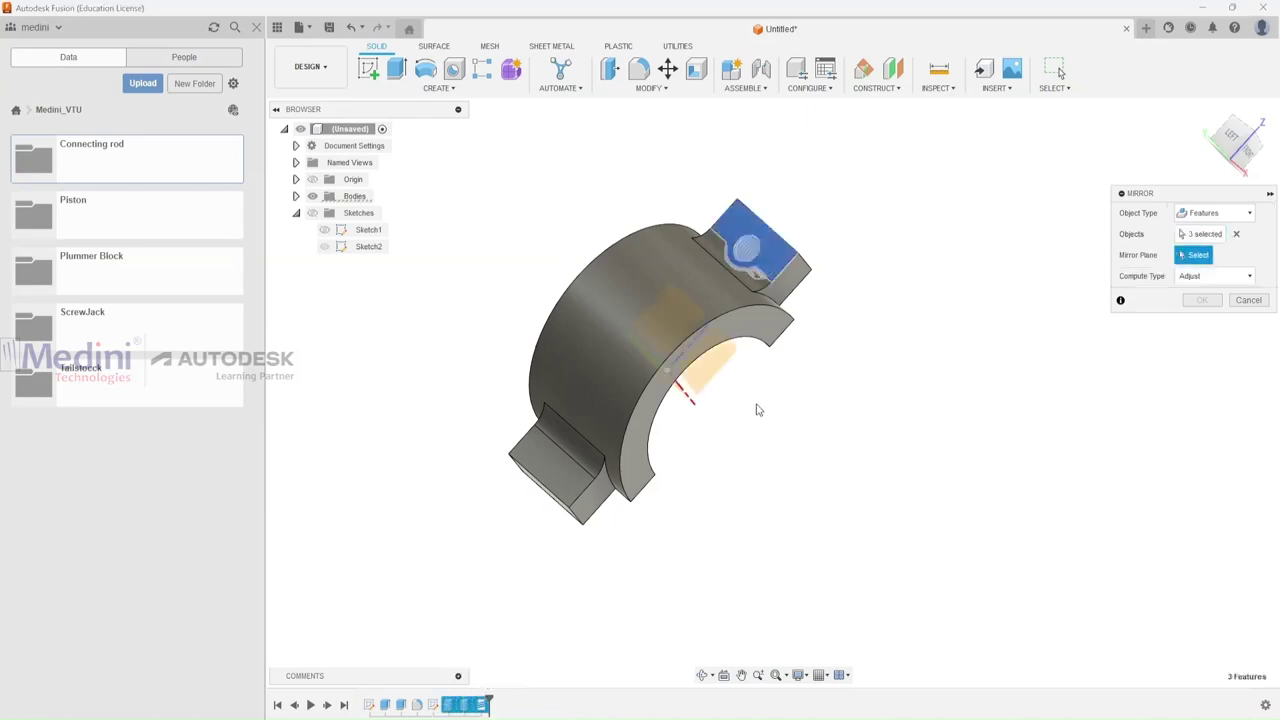
{"action": "middle_click_drag", "start_coordinate": [784, 443], "coordinate": [788, 372], "text": "shift"}
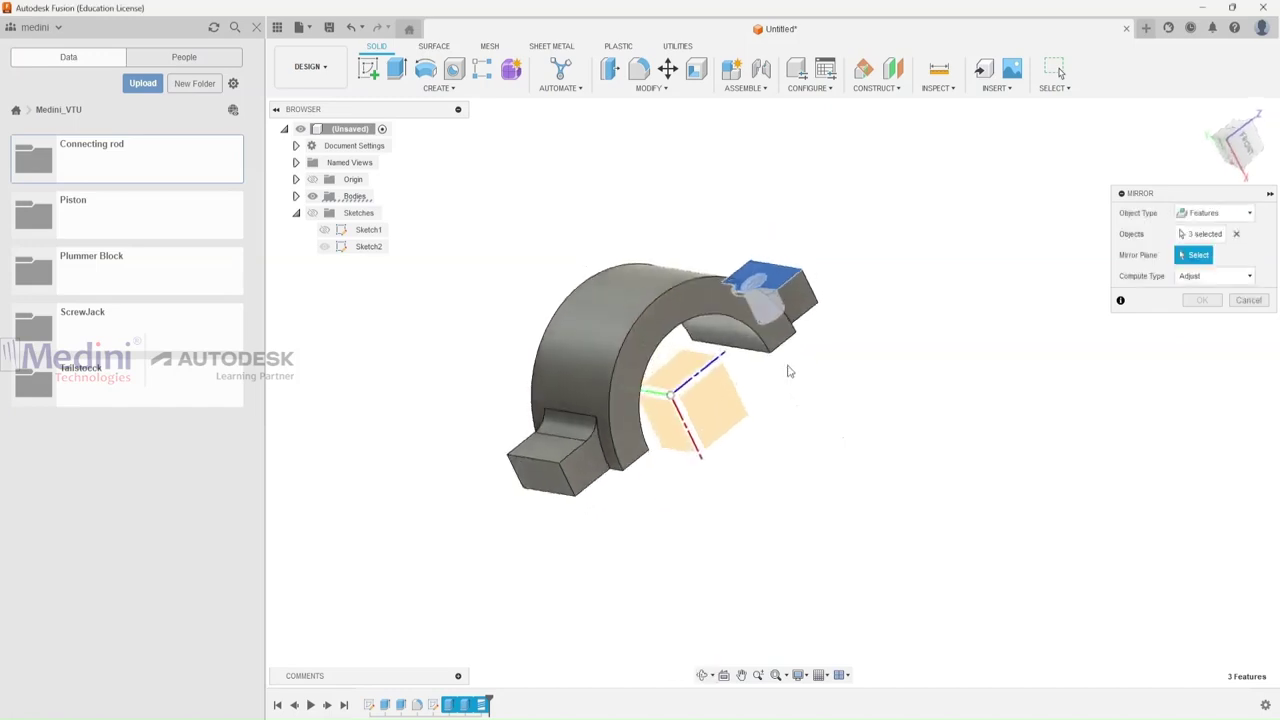
{"action": "left_click", "coordinate": [668, 443]}
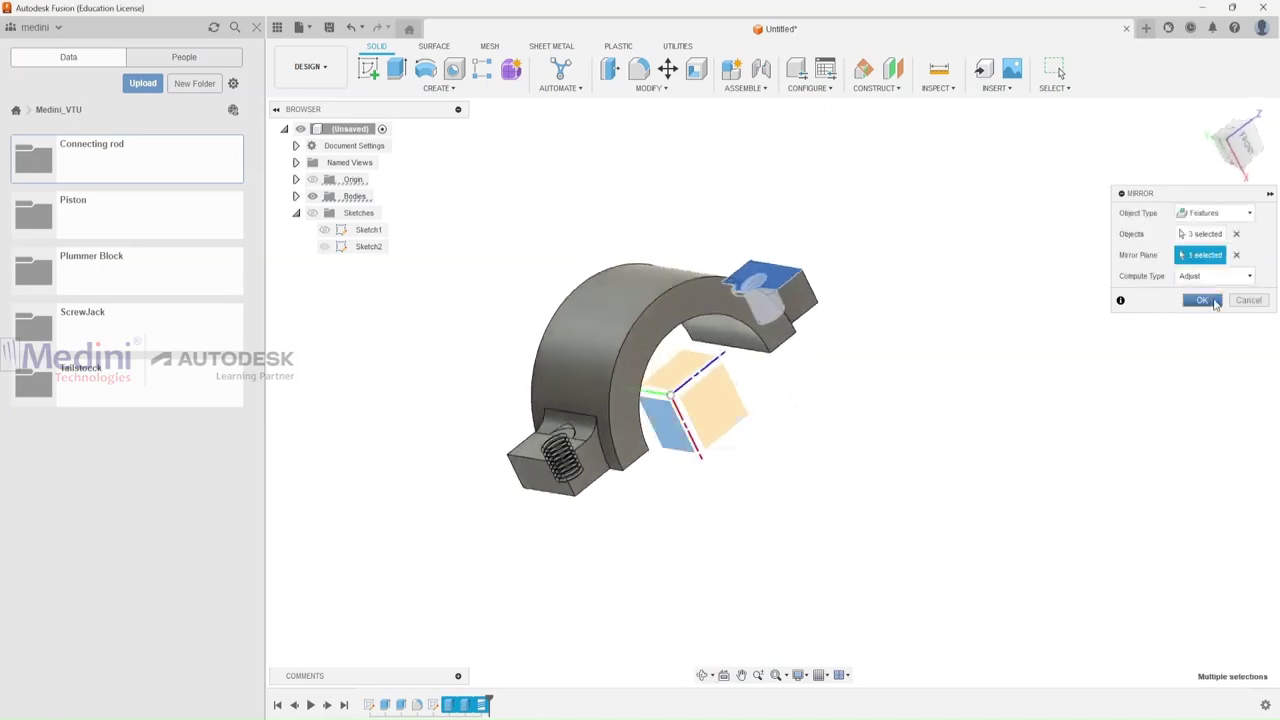
{"action": "left_click", "coordinate": [1201, 300]}
{"action": "middle_click_drag", "start_coordinate": [743, 134], "coordinate": [702, 210], "text": "shift"}
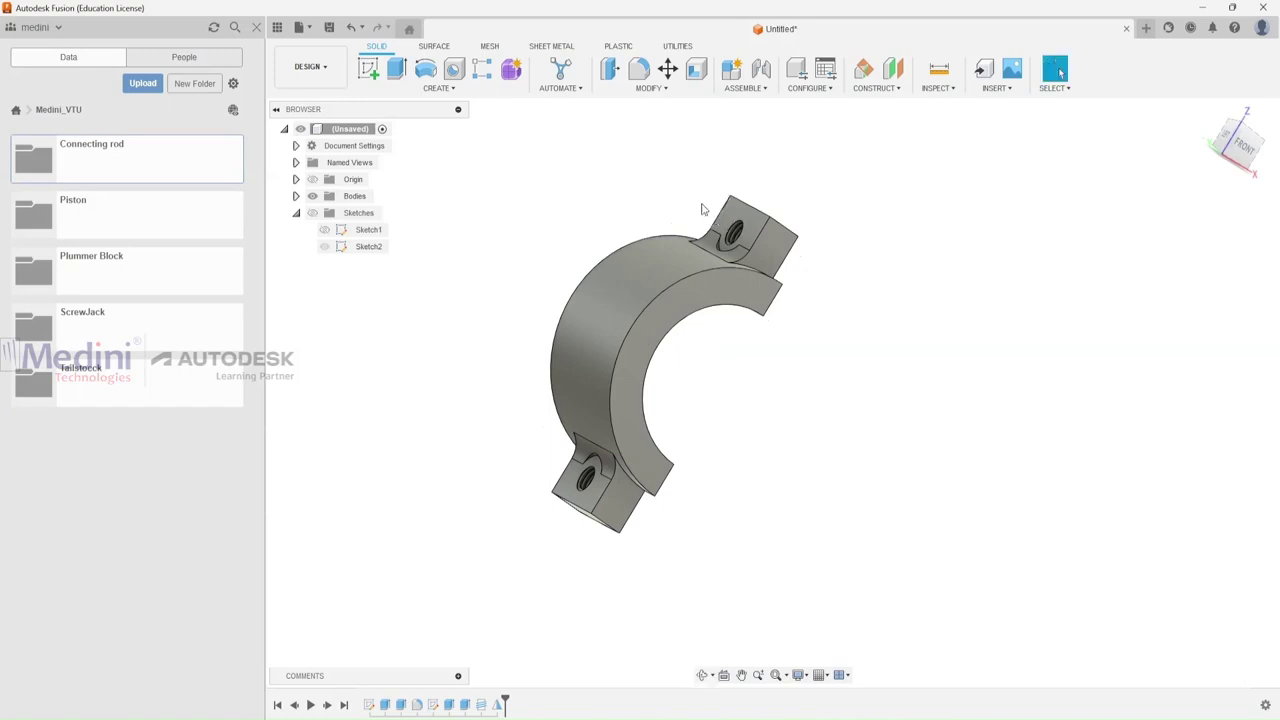
Apply the Aluminum, Anodized Blue physical material to the body.
{"action": "left_click", "coordinate": [662, 90]}
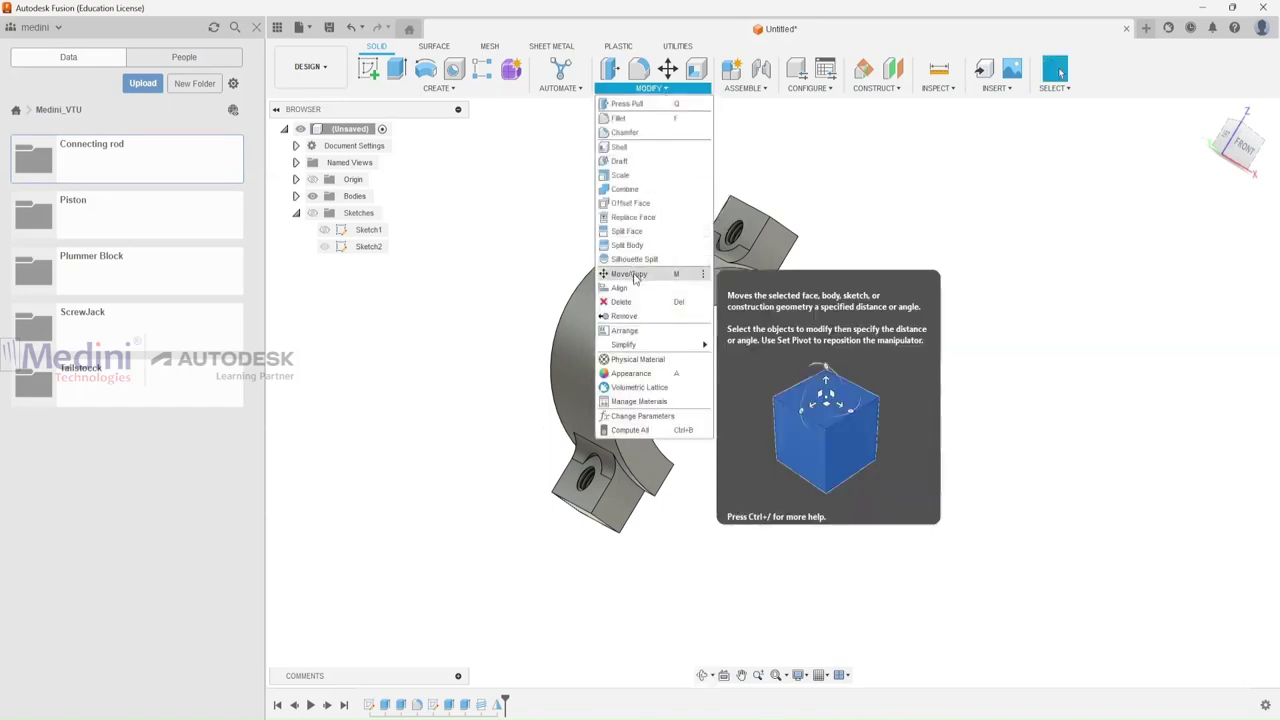
{"action": "left_click", "coordinate": [643, 370]}
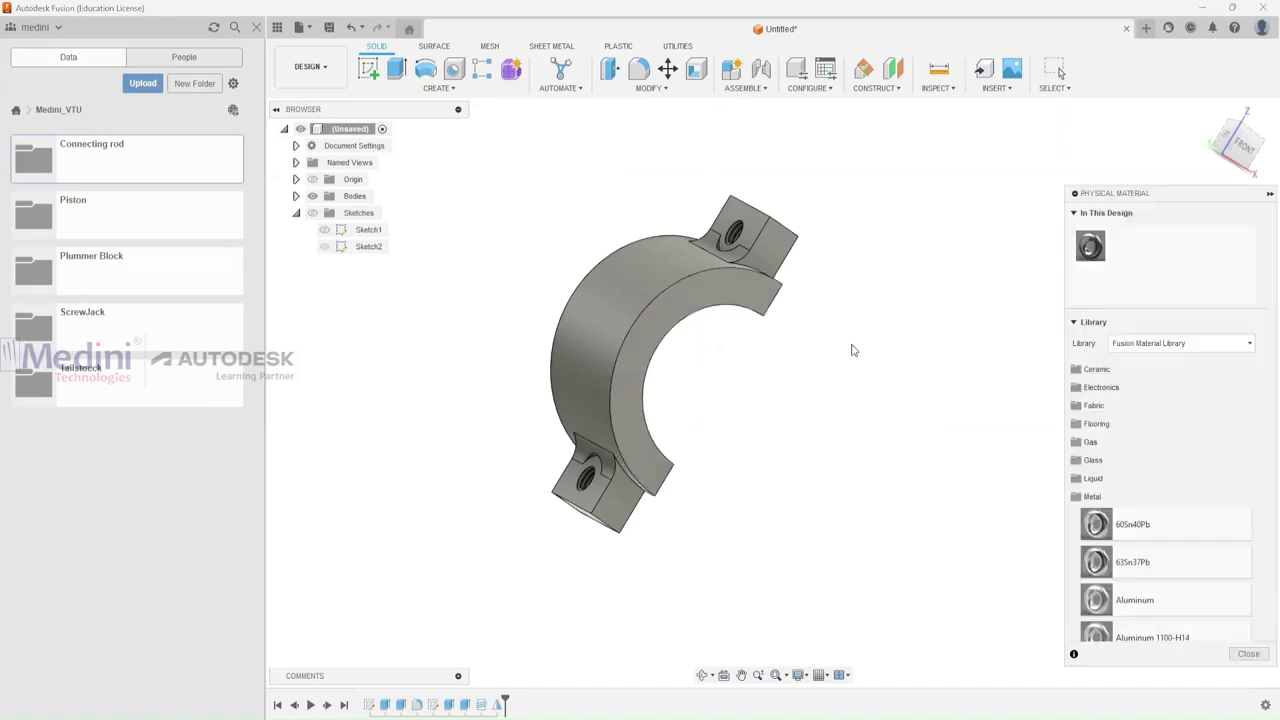
{"action": "scroll", "coordinate": [1110, 480], "scroll_direction": "down", "scroll_amount": 10}
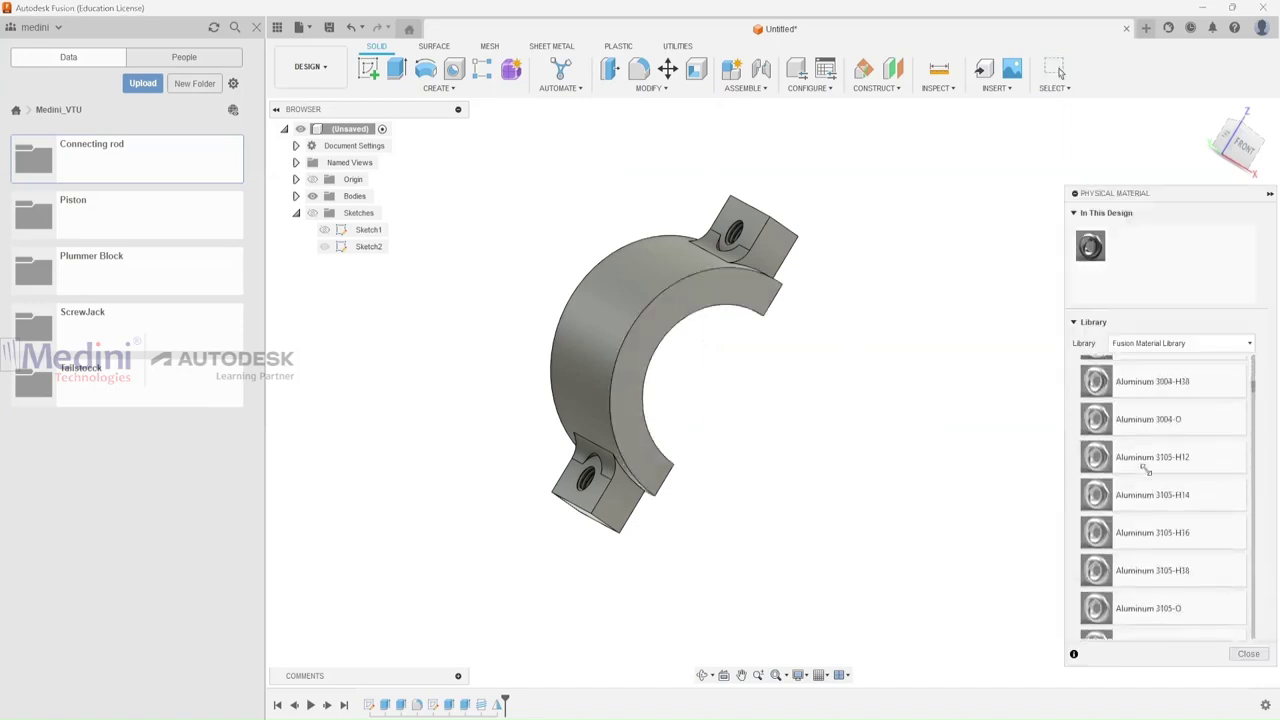
{"action": "scroll", "coordinate": [1124, 456], "scroll_direction": "down", "scroll_amount": 10}
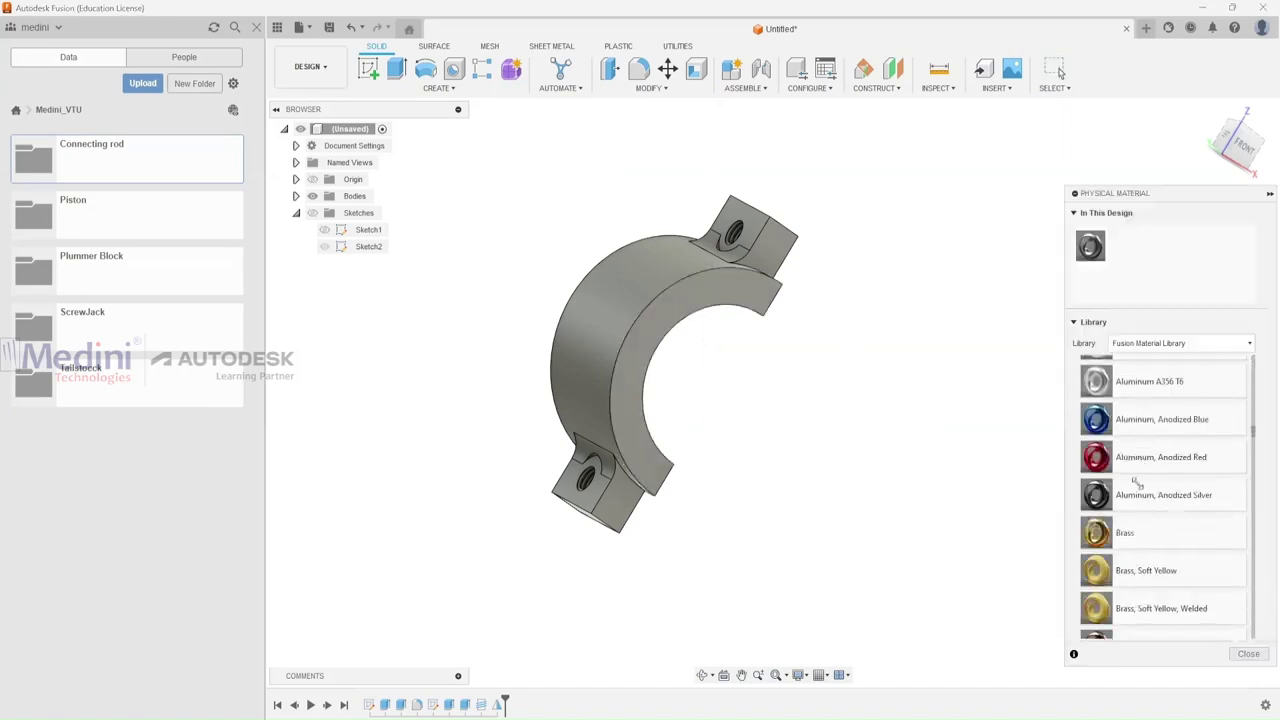
{"action": "left_click_drag", "start_coordinate": [1135, 415], "coordinate": [680, 310]}
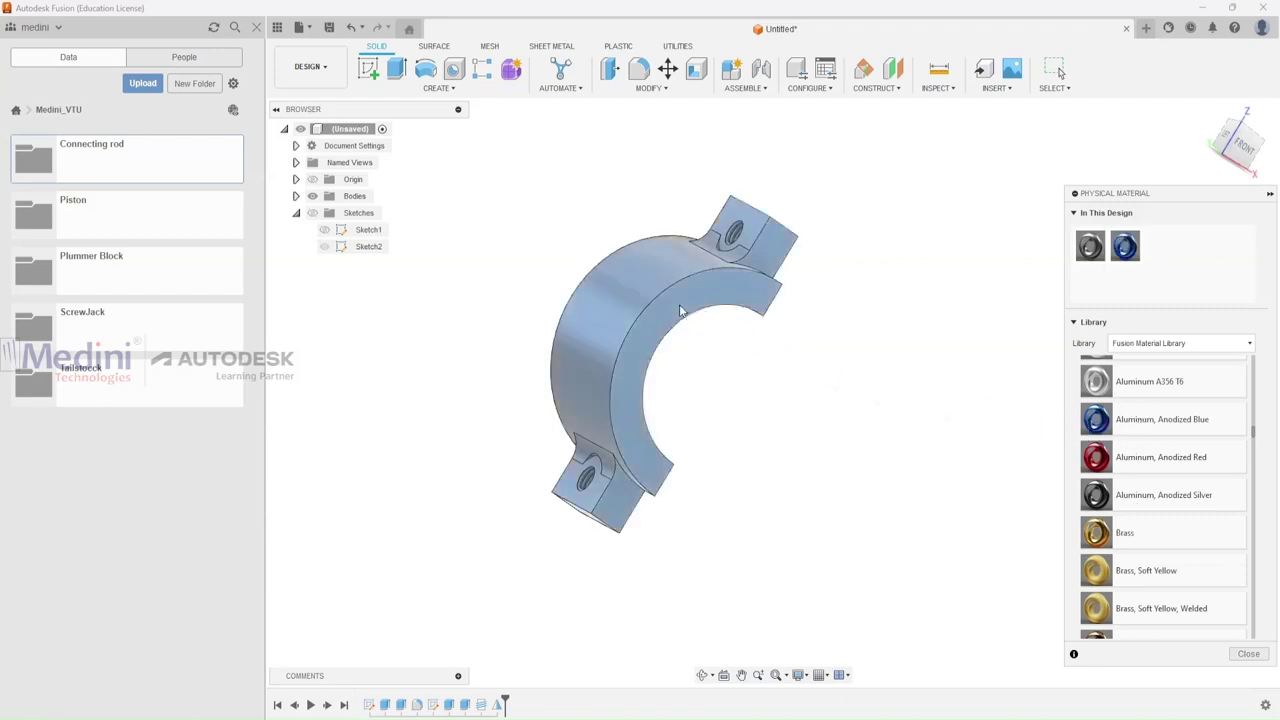
{"action": "left_click", "coordinate": [1247, 654]}
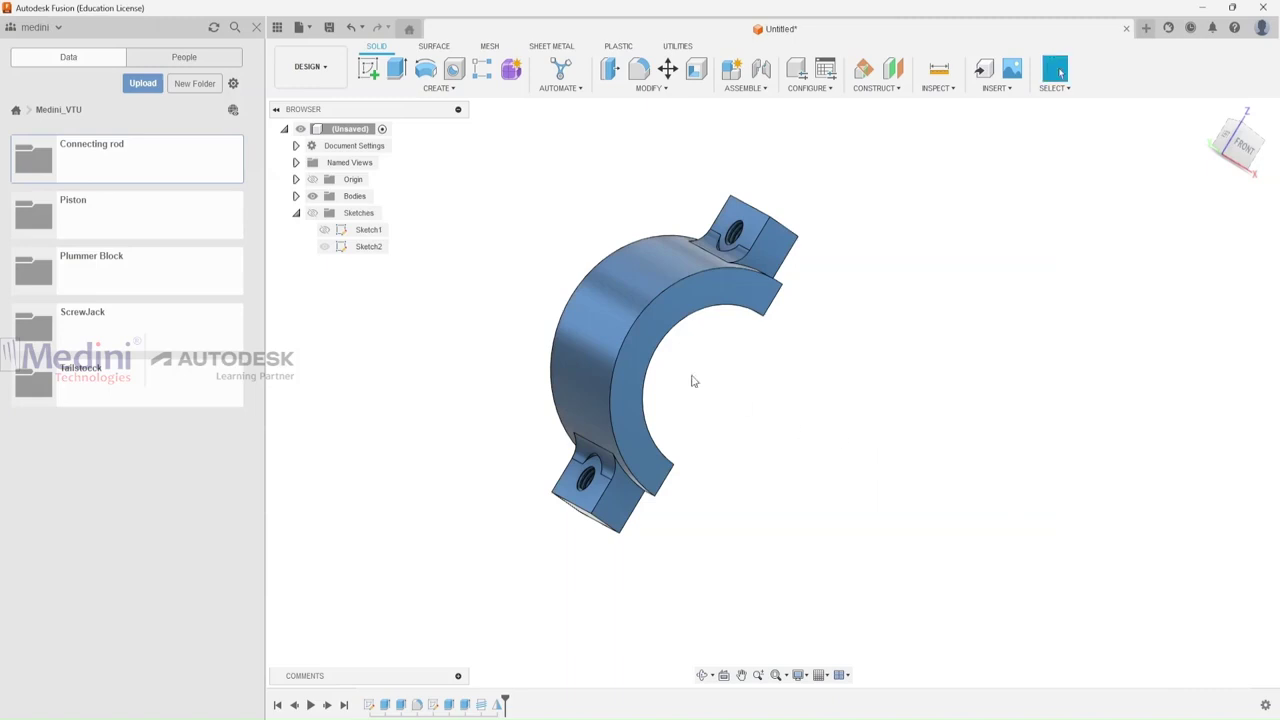
Collapse the sketches folder and turn the body into a component.
{"action": "scroll", "coordinate": [687, 379], "scroll_direction": "down", "scroll_amount": 2}
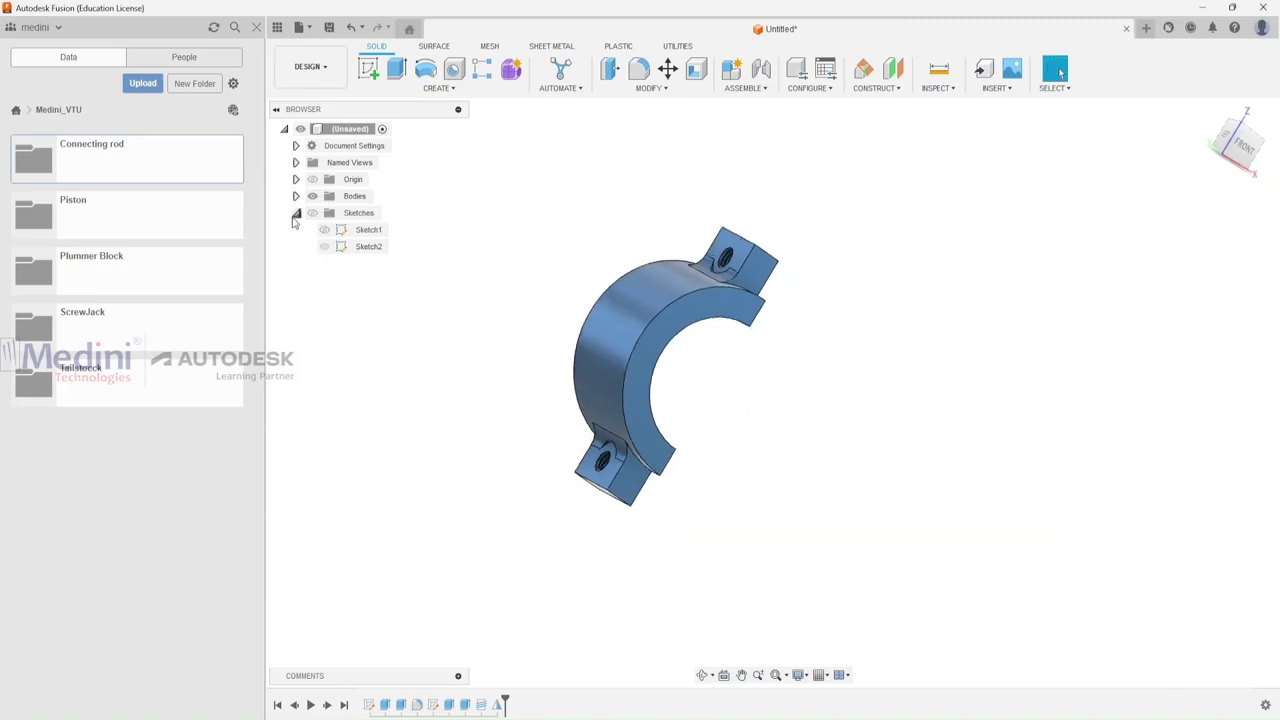
{"action": "left_click", "coordinate": [296, 214]}
{"action": "right_click", "coordinate": [367, 197]}
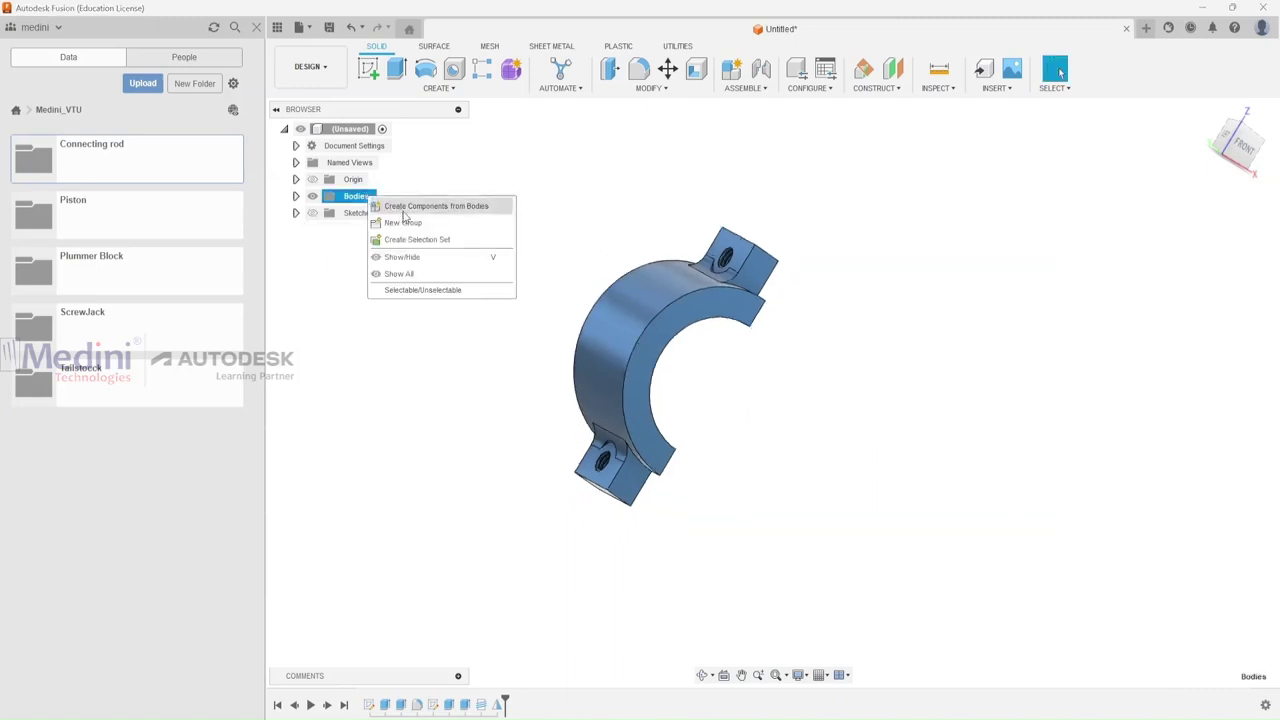
{"action": "left_click", "coordinate": [436, 206]}
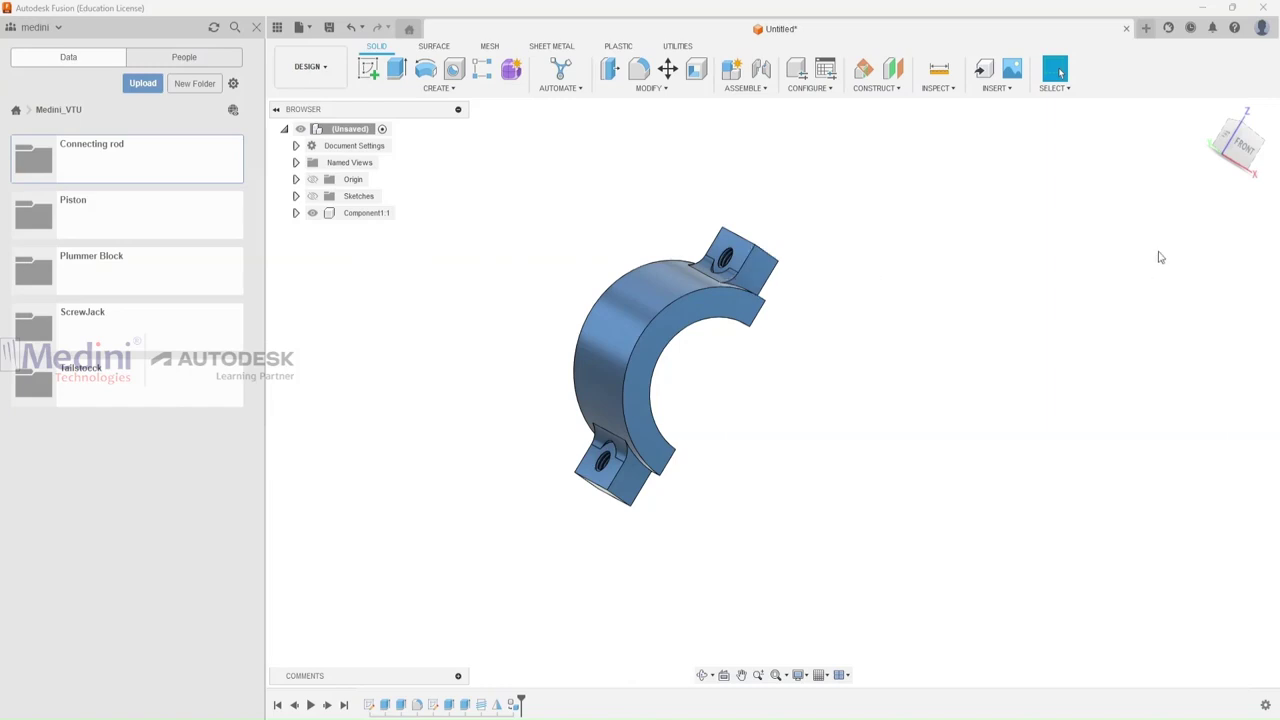
Set the component's Part Number to 1 and Part Name to Cover in its properties.
{"action": "right_click", "coordinate": [370, 213]}
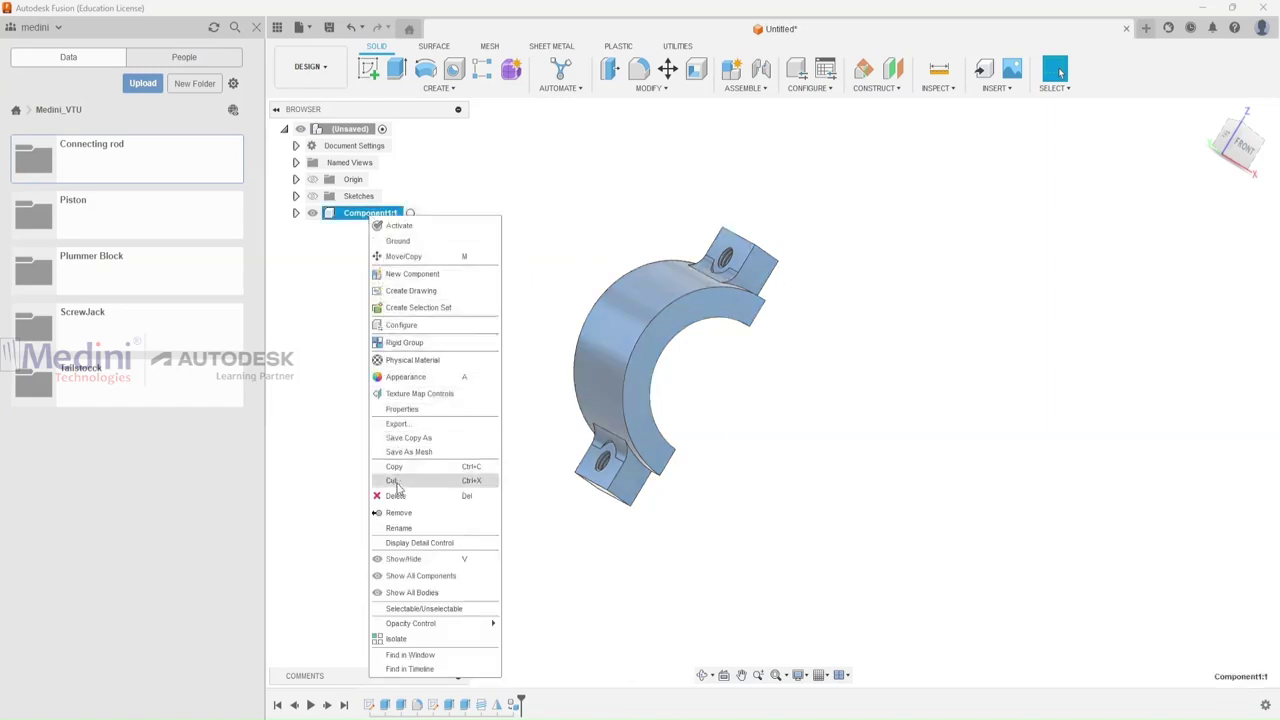
{"action": "left_click", "coordinate": [400, 409]}
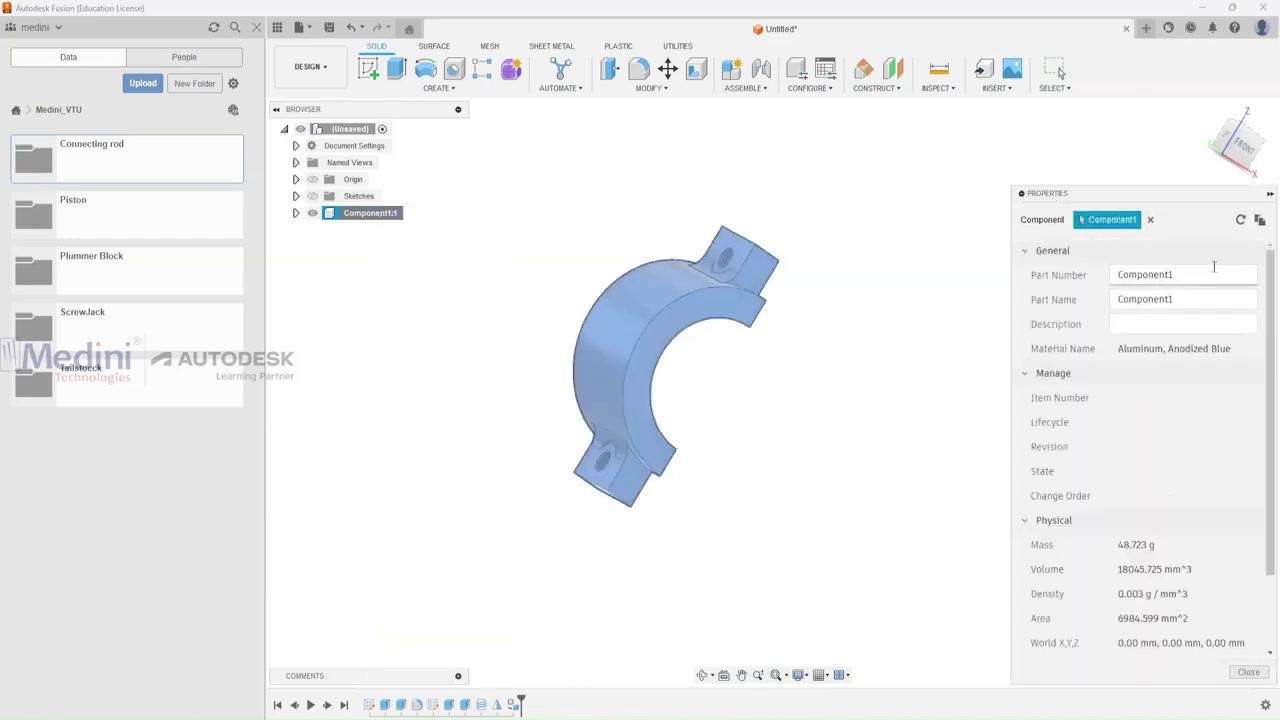
{"action": "left_click_drag", "start_coordinate": [1214, 268], "coordinate": [1108, 276]}
{"action": "type", "text": "1"}
{"action": "left_click", "coordinate": [1115, 298]}
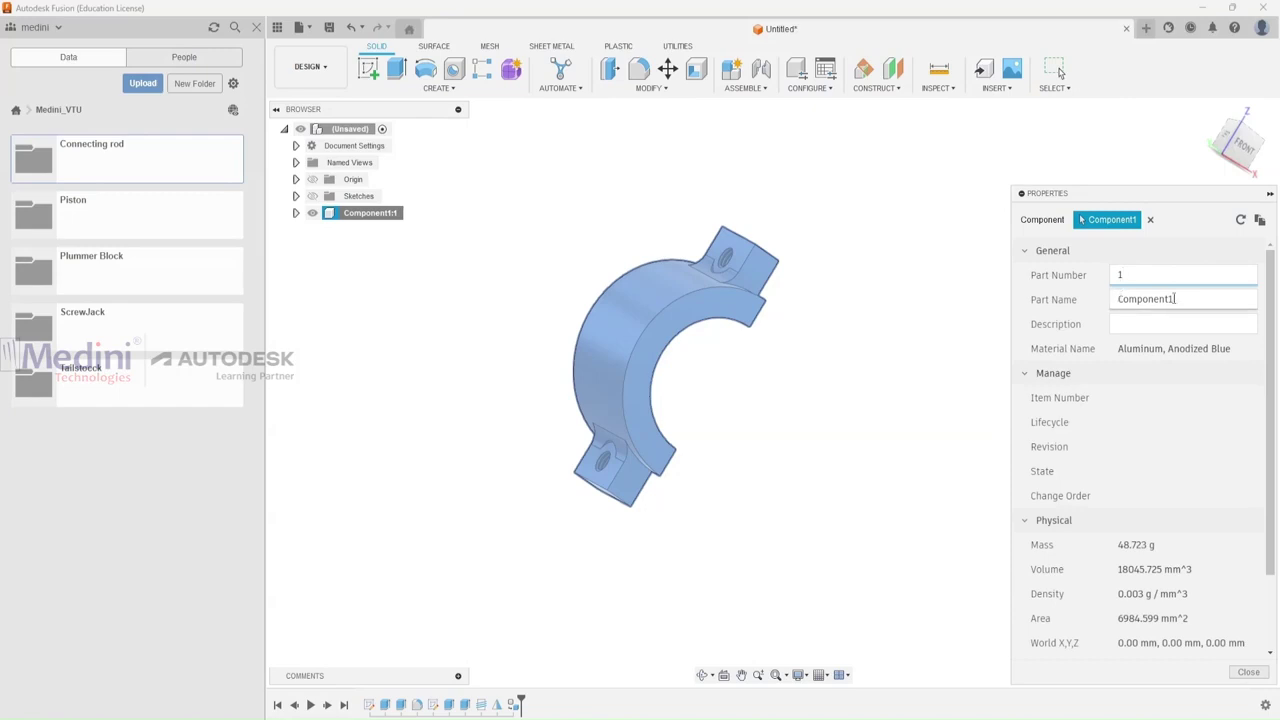
{"action": "type", "text": "Cover"}
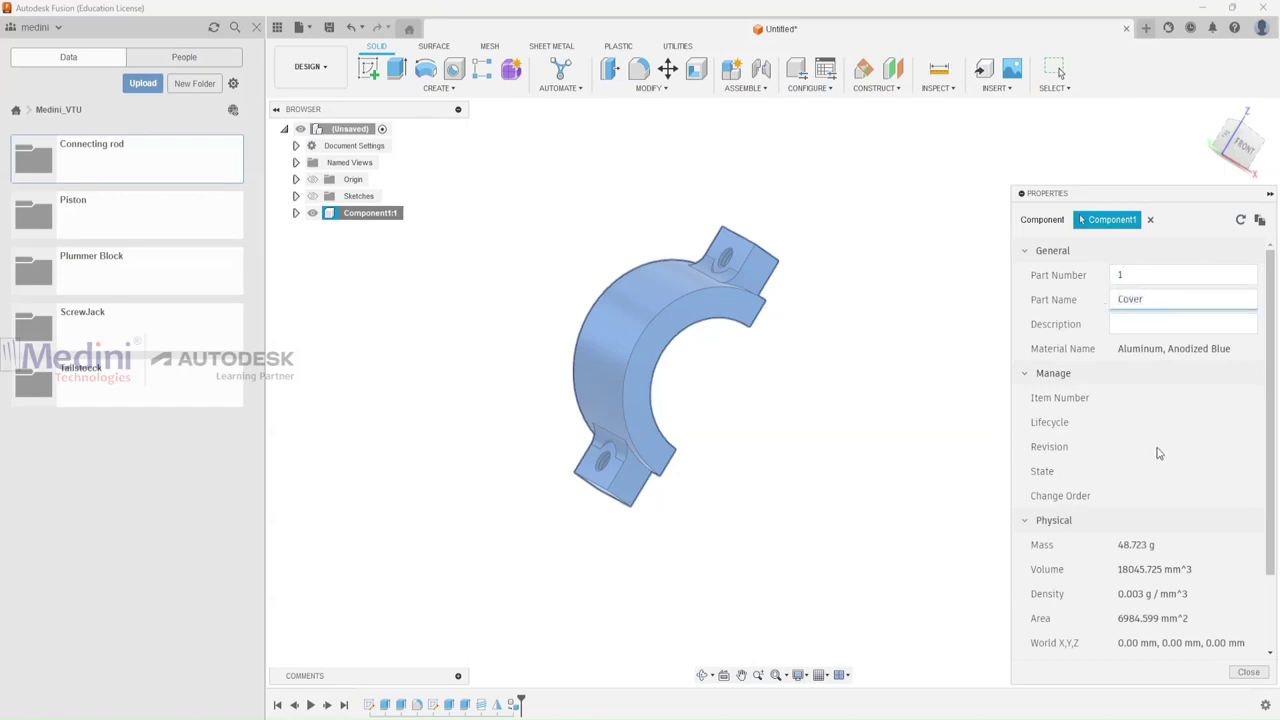
{"action": "left_click", "coordinate": [1250, 672]}
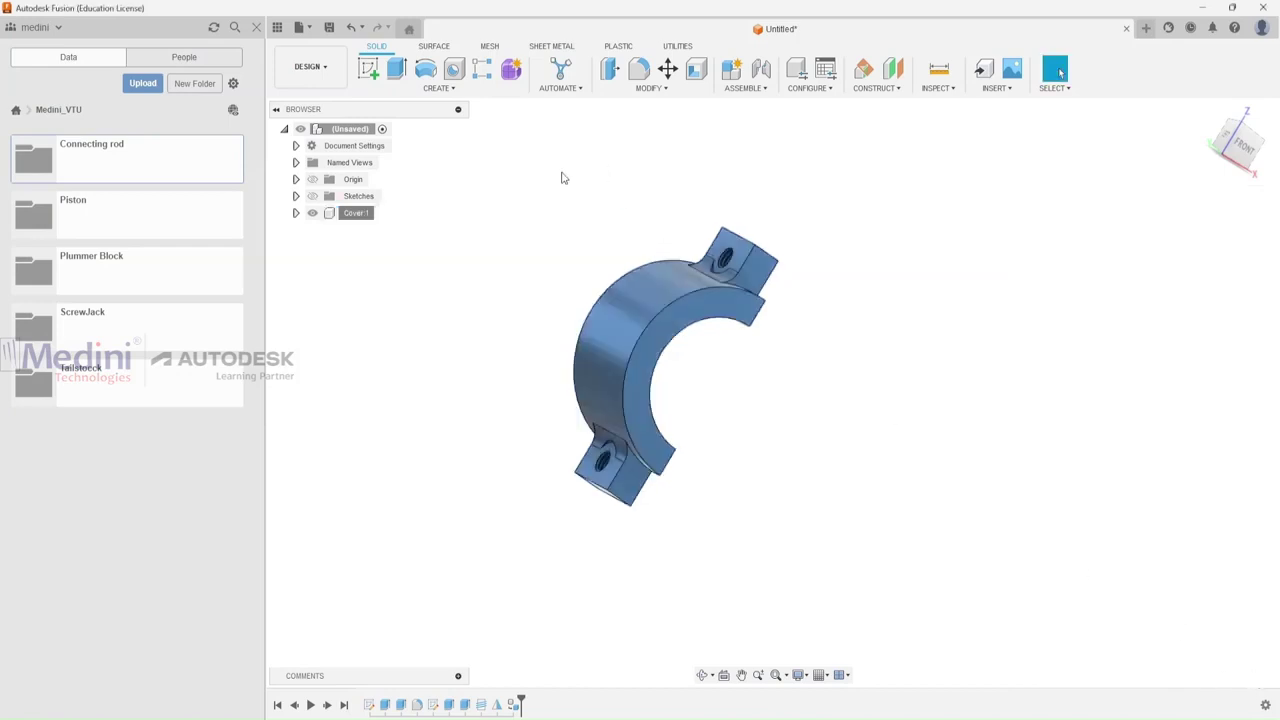
Save the design as '1 Cover' in the Connecting rod folder of Medini_VTU.
{"action": "left_click", "coordinate": [328, 28]}
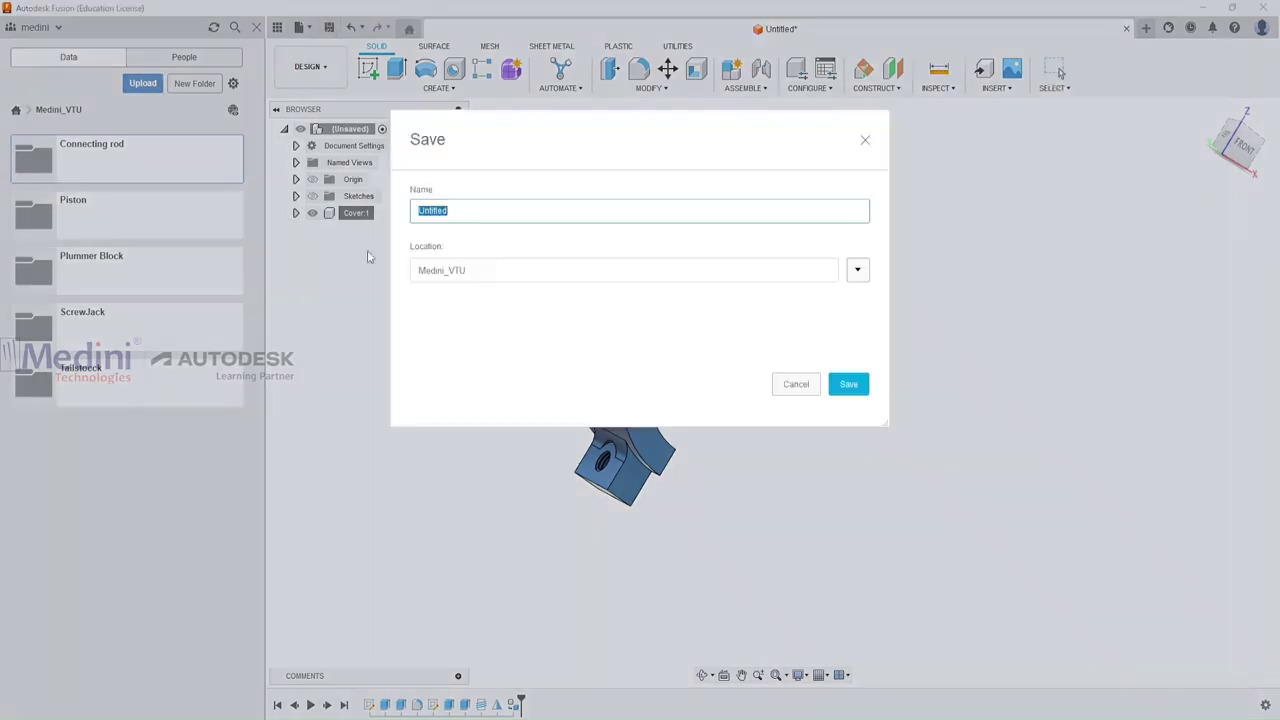
{"action": "left_click", "coordinate": [858, 272]}
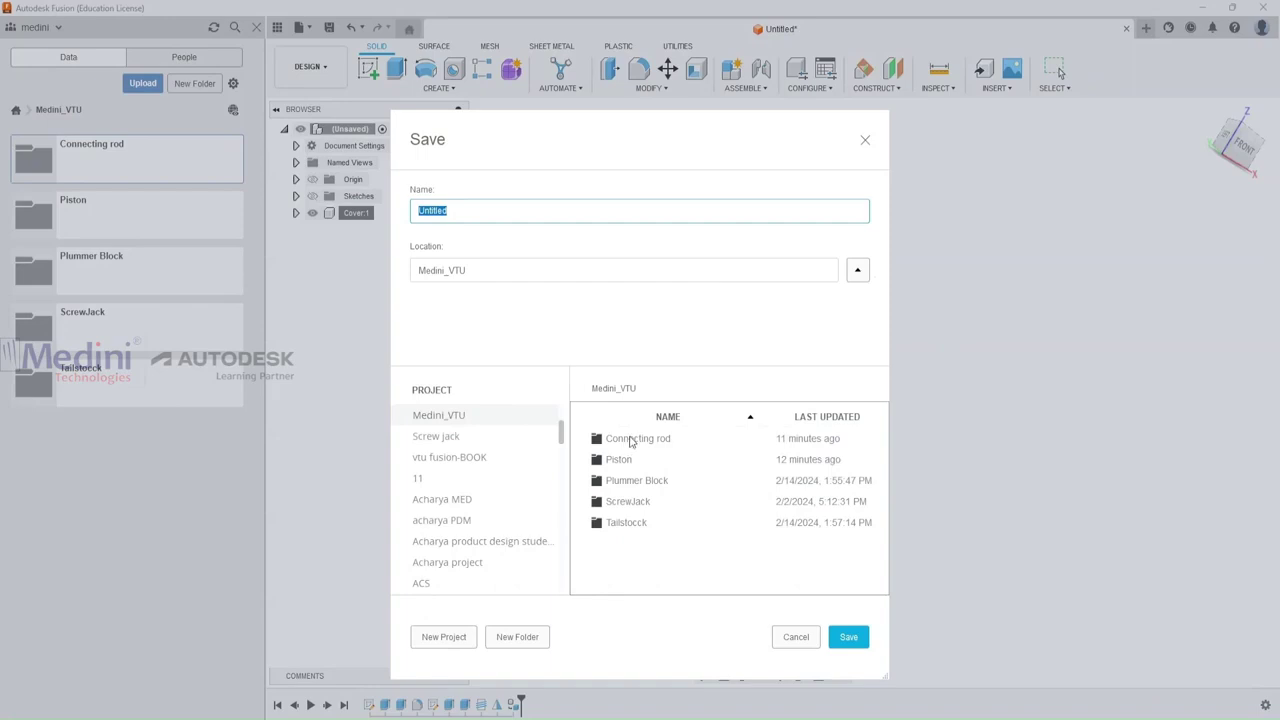
{"action": "double_click", "coordinate": [631, 439]}
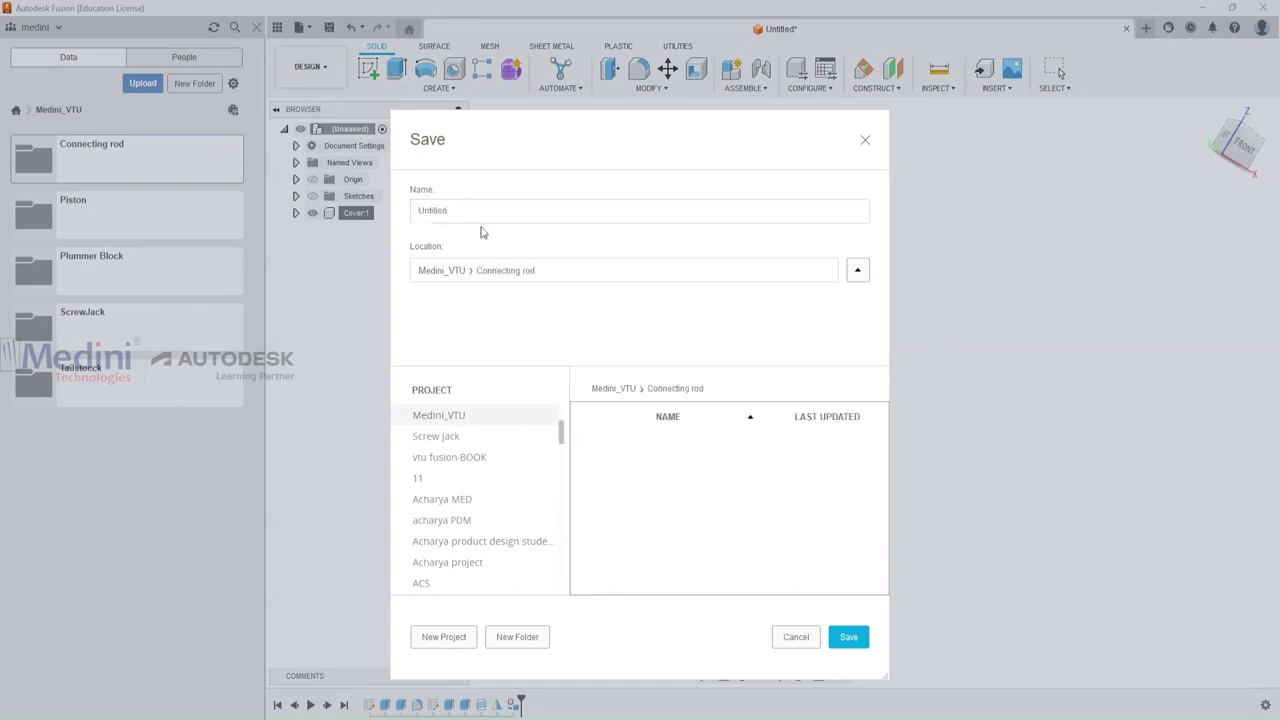
{"action": "left_click_drag", "start_coordinate": [467, 213], "coordinate": [405, 211]}
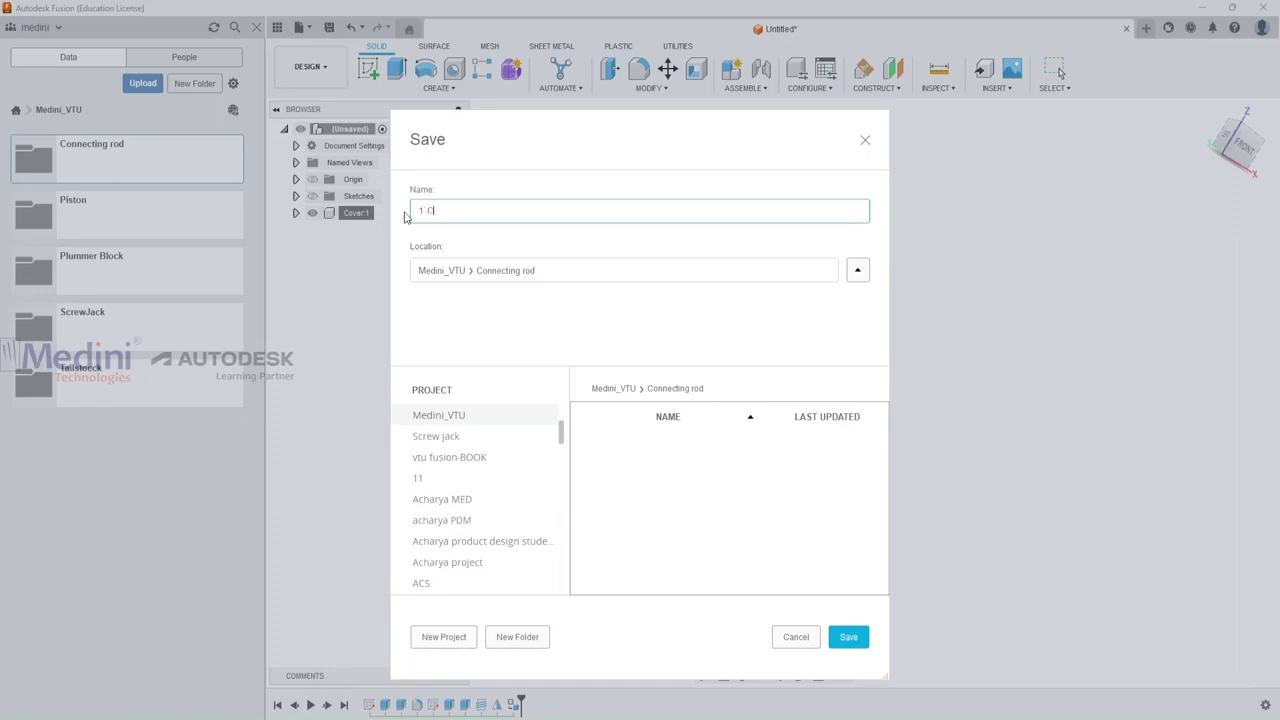
{"action": "key", "text": "Return"}
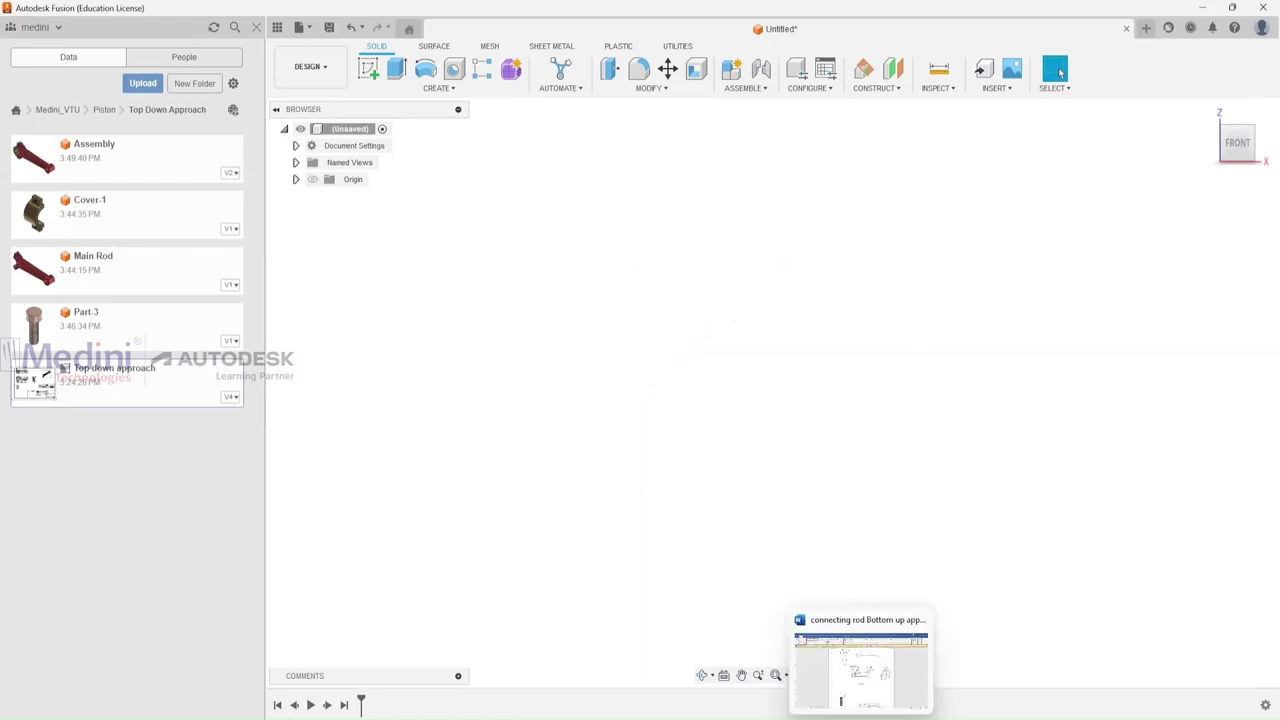
Check the reference drawing, then navigate via Piston back to Medini_VTU's top-level folders.
{"action": "left_click", "coordinate": [866, 690]}
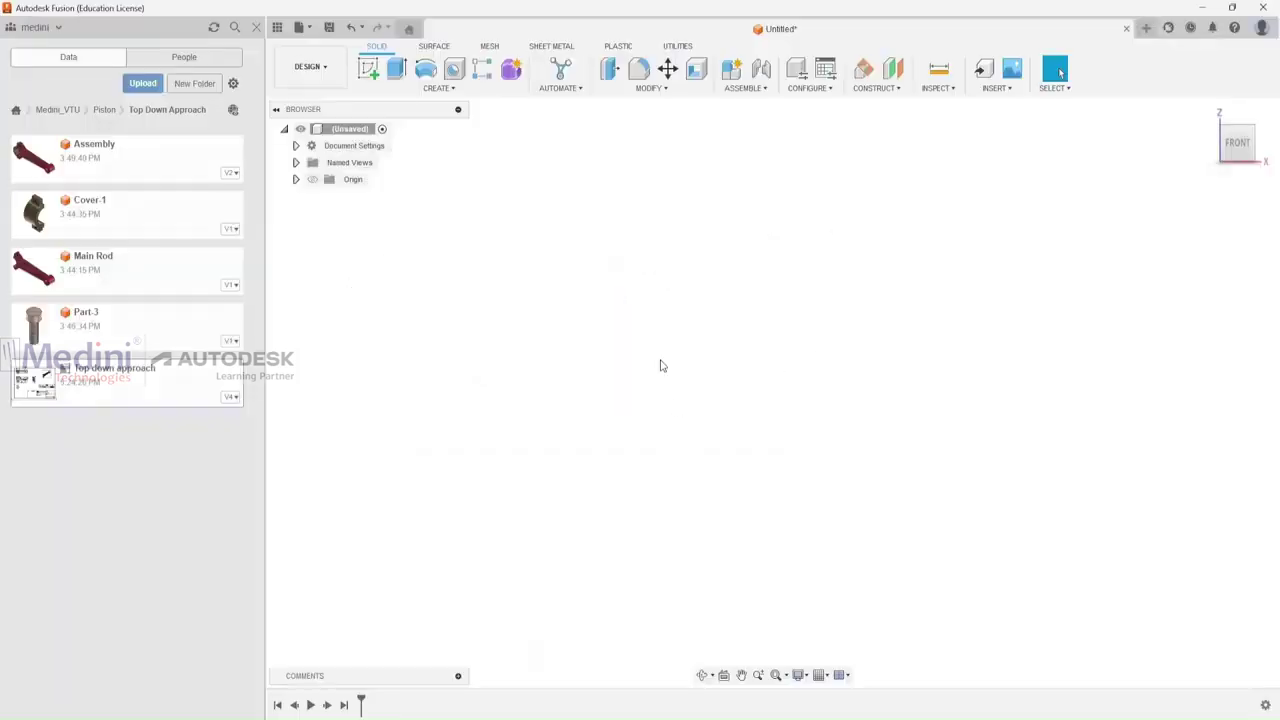
{"action": "left_click", "coordinate": [103, 110]}
{"action": "left_click", "coordinate": [66, 109]}
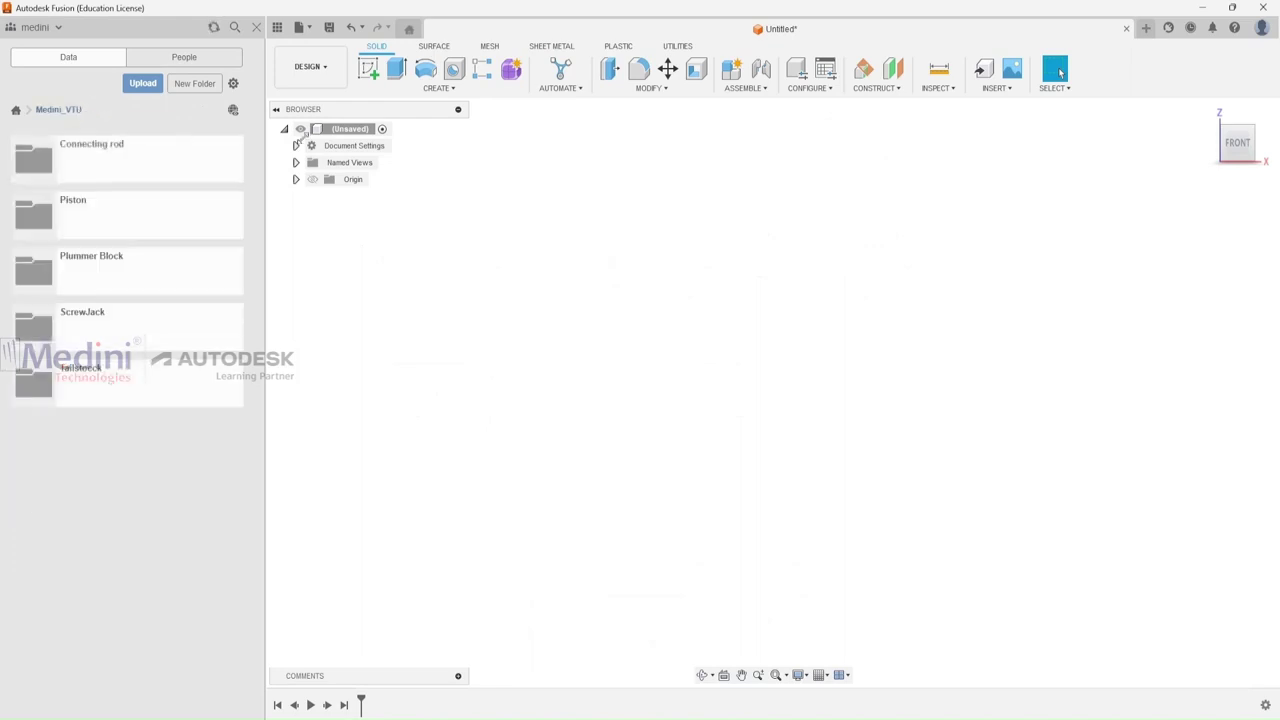
Sketch concentric Ø35 and Ø50 circles at the origin on the front plane and reposition the Ø35 label.
{"action": "left_click", "coordinate": [368, 68]}
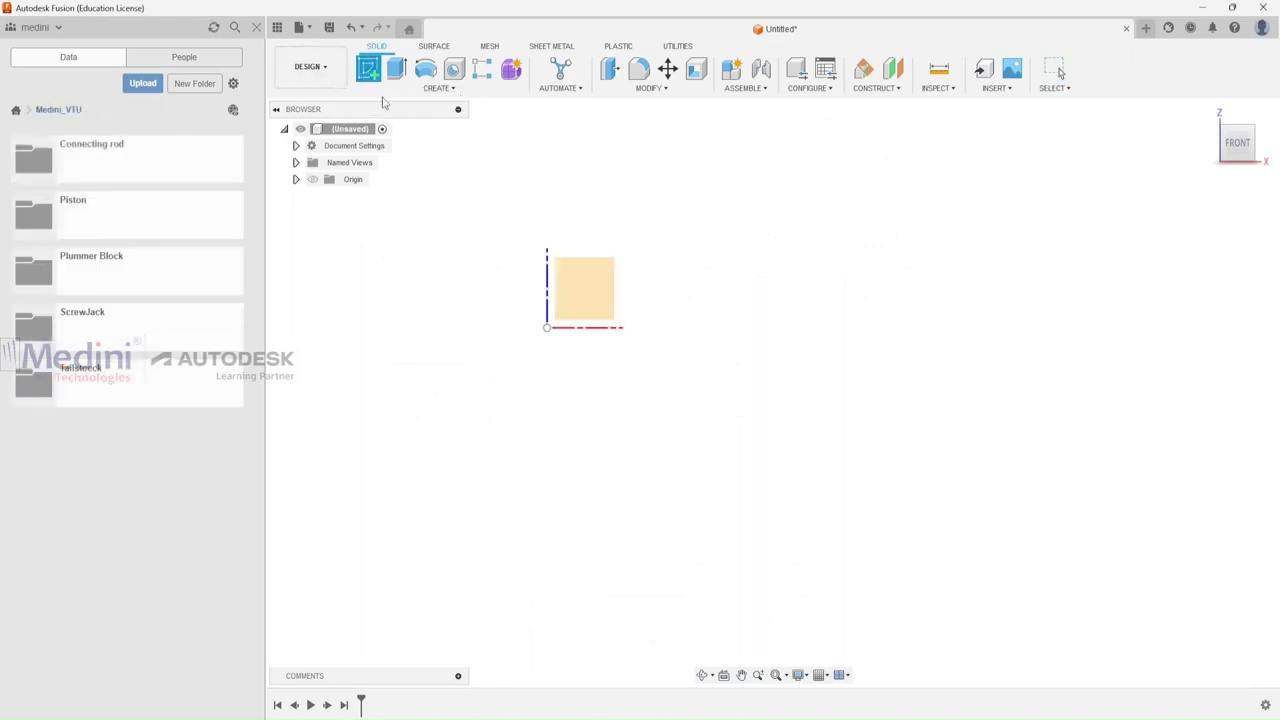
{"action": "left_click", "coordinate": [592, 287]}
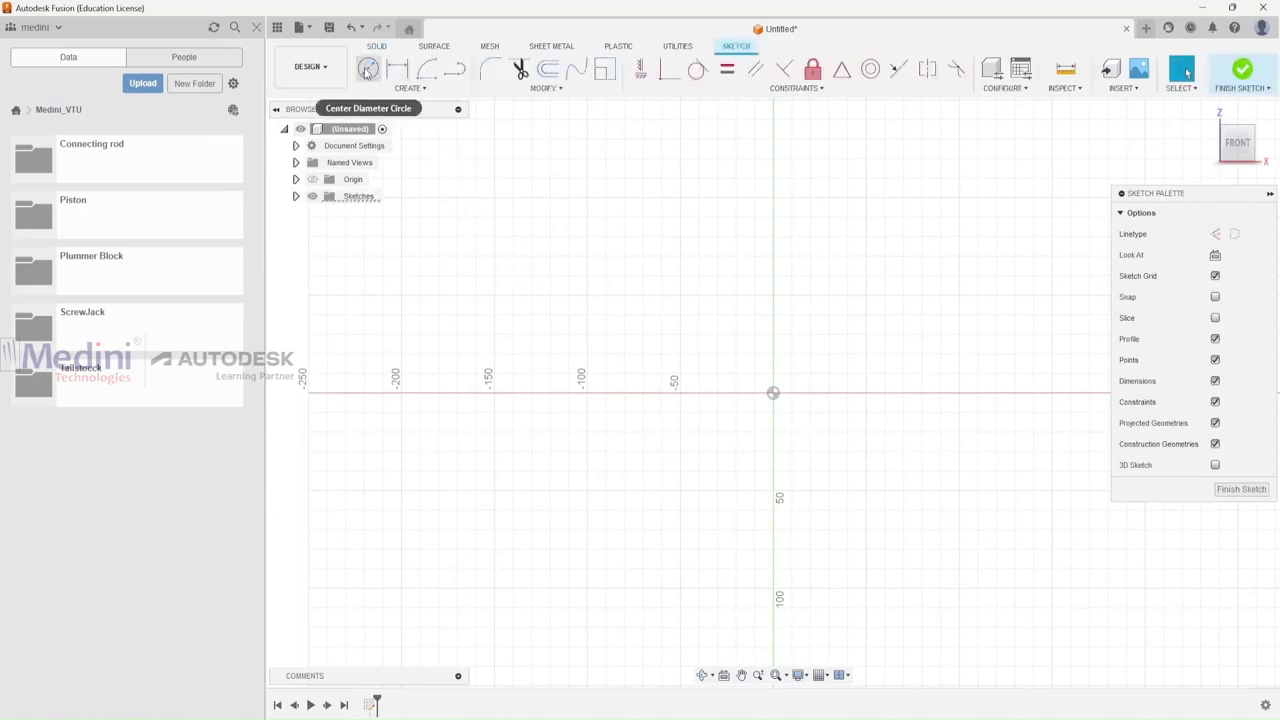
{"action": "left_click", "coordinate": [367, 70]}
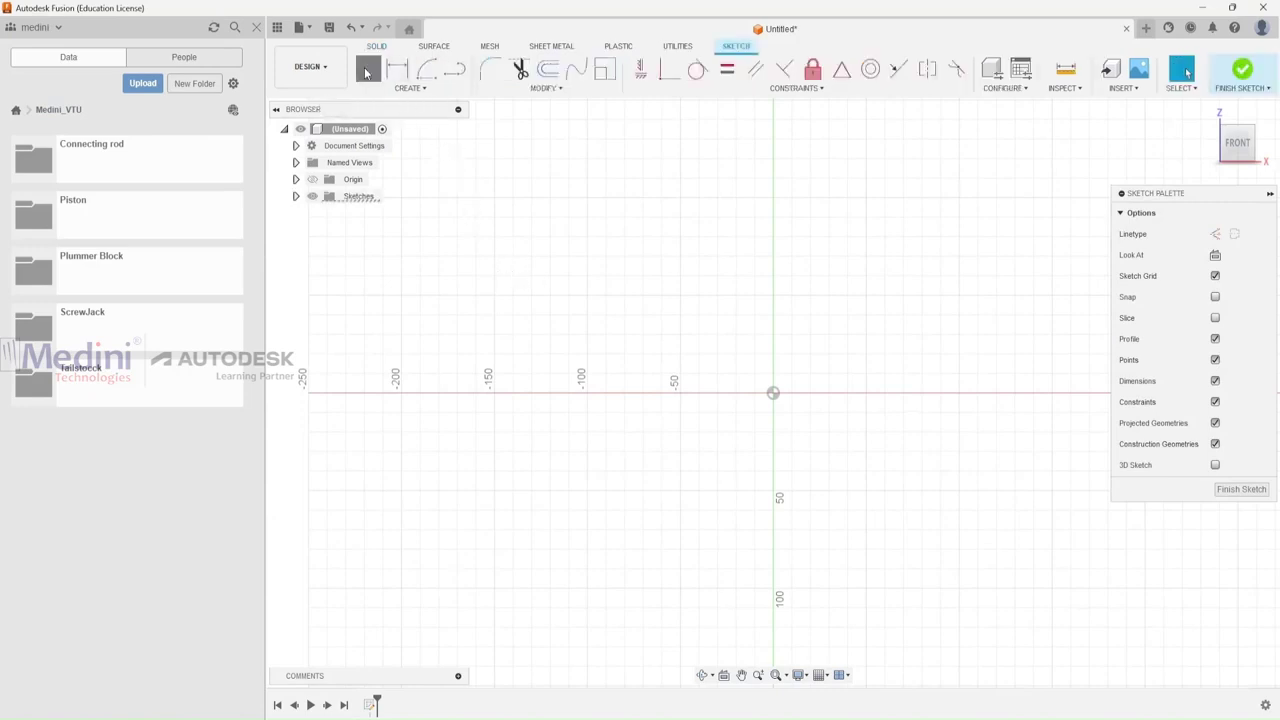
{"action": "left_click", "coordinate": [773, 393]}
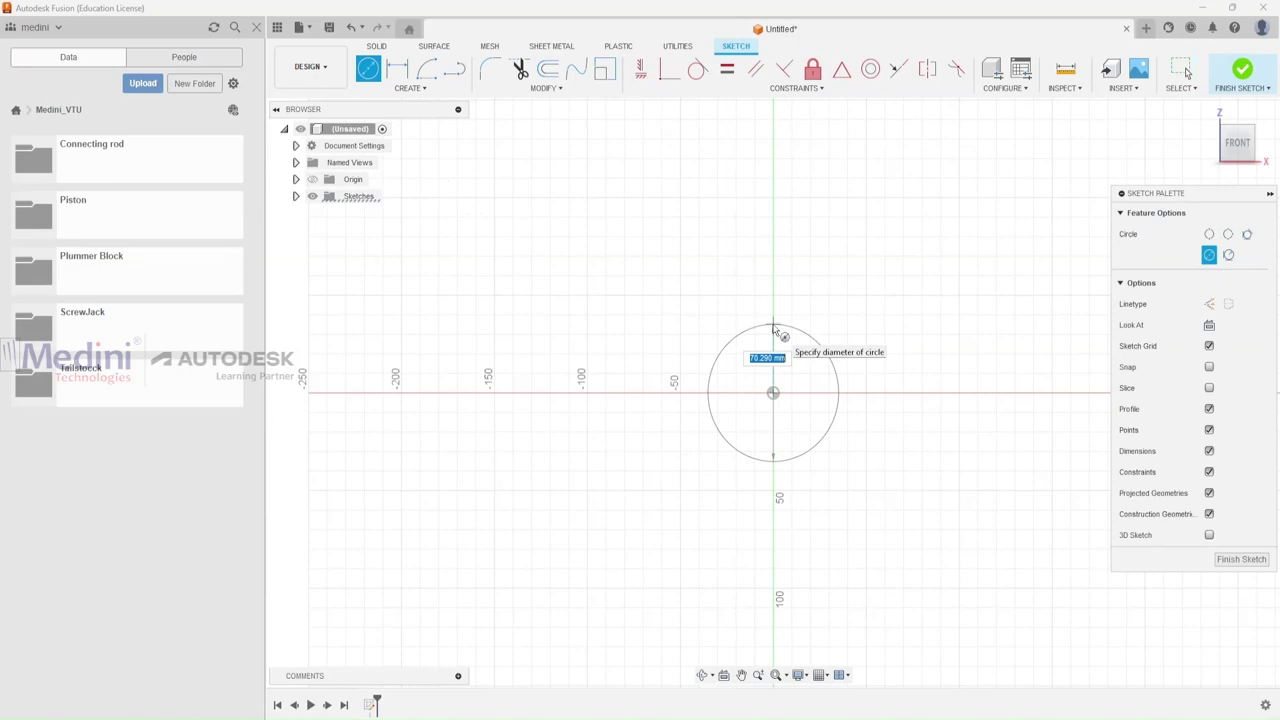
{"action": "type", "text": "35"}
{"action": "key", "text": "Return"}
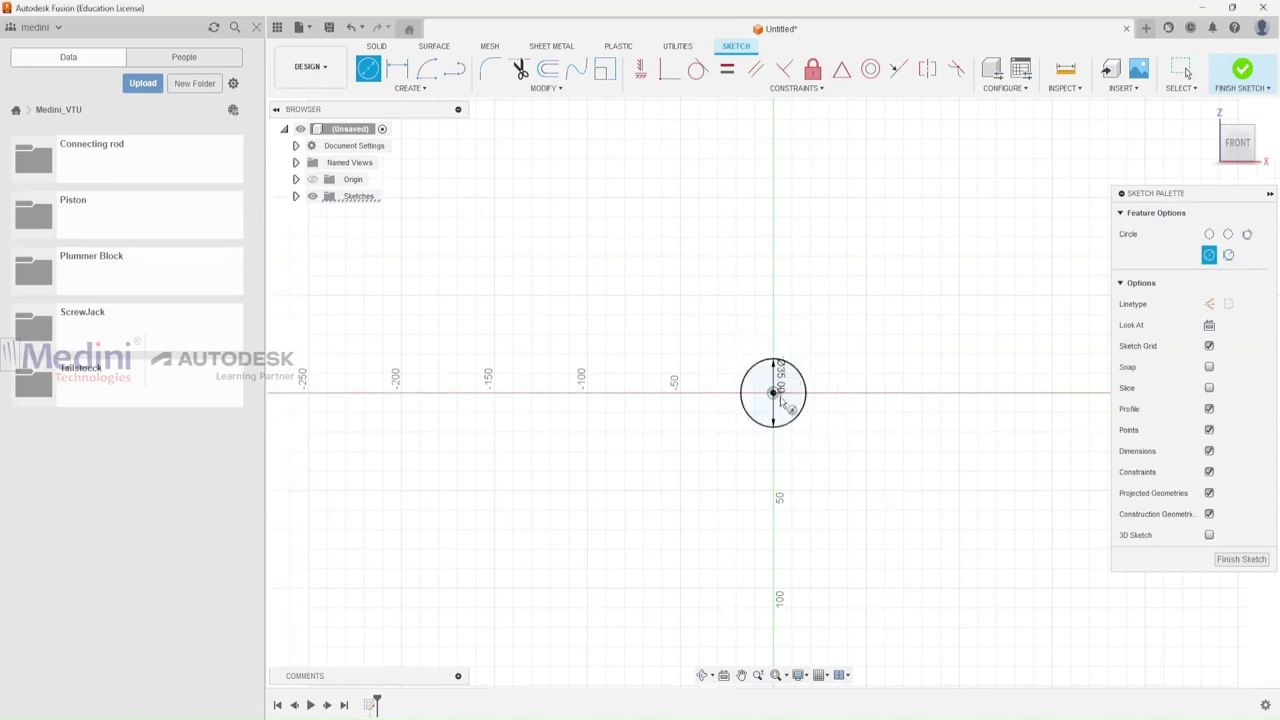
{"action": "left_click", "coordinate": [773, 393]}
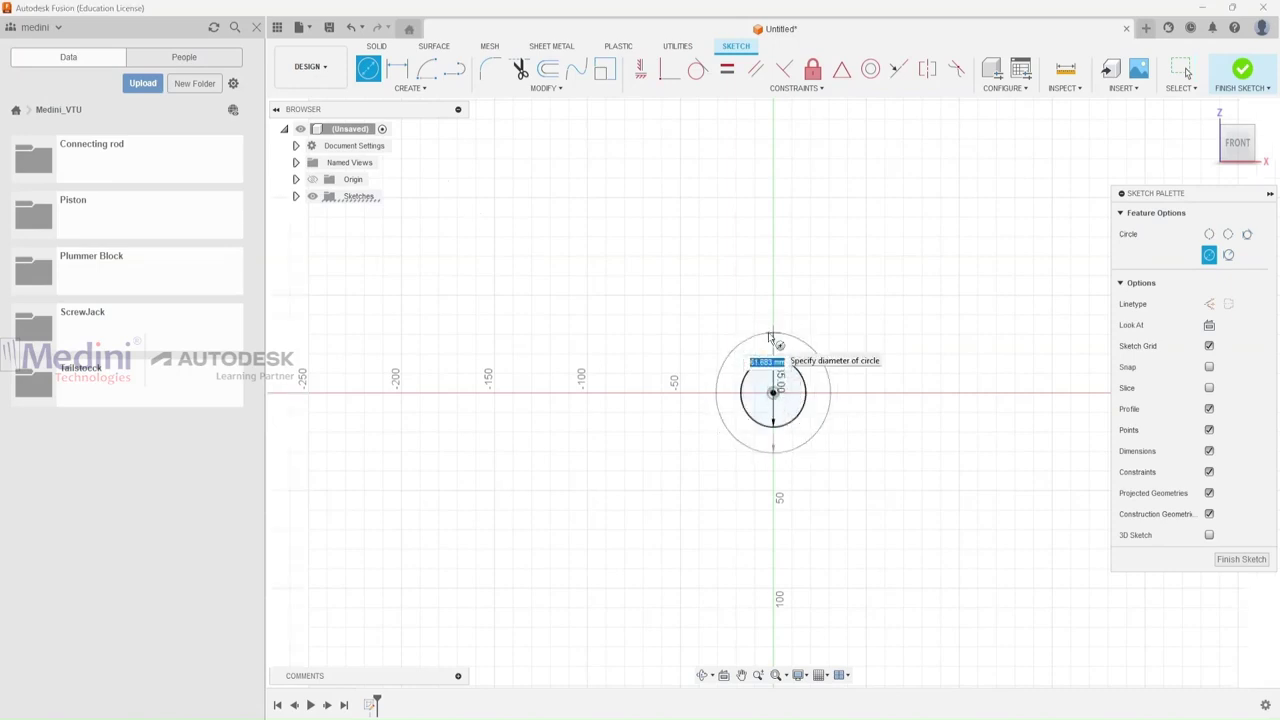
{"action": "type", "text": "50"}
{"action": "key", "text": "Return"}
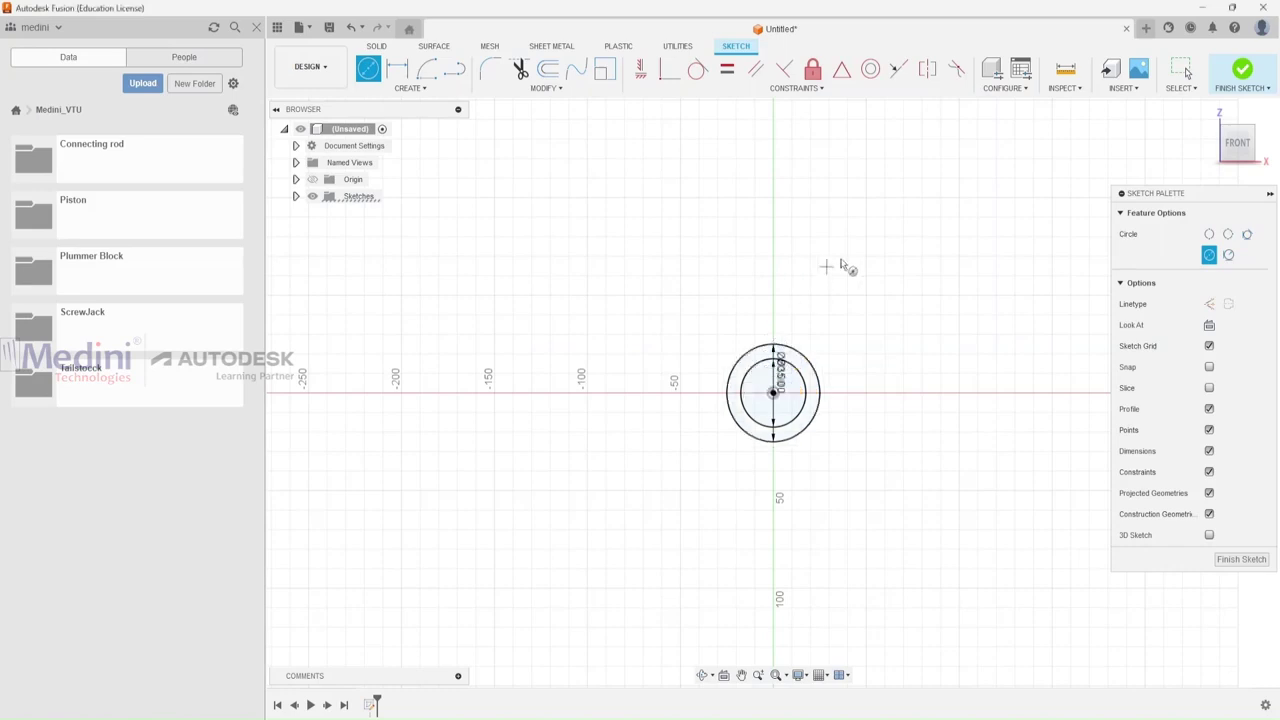
{"action": "left_click", "coordinate": [1183, 70]}
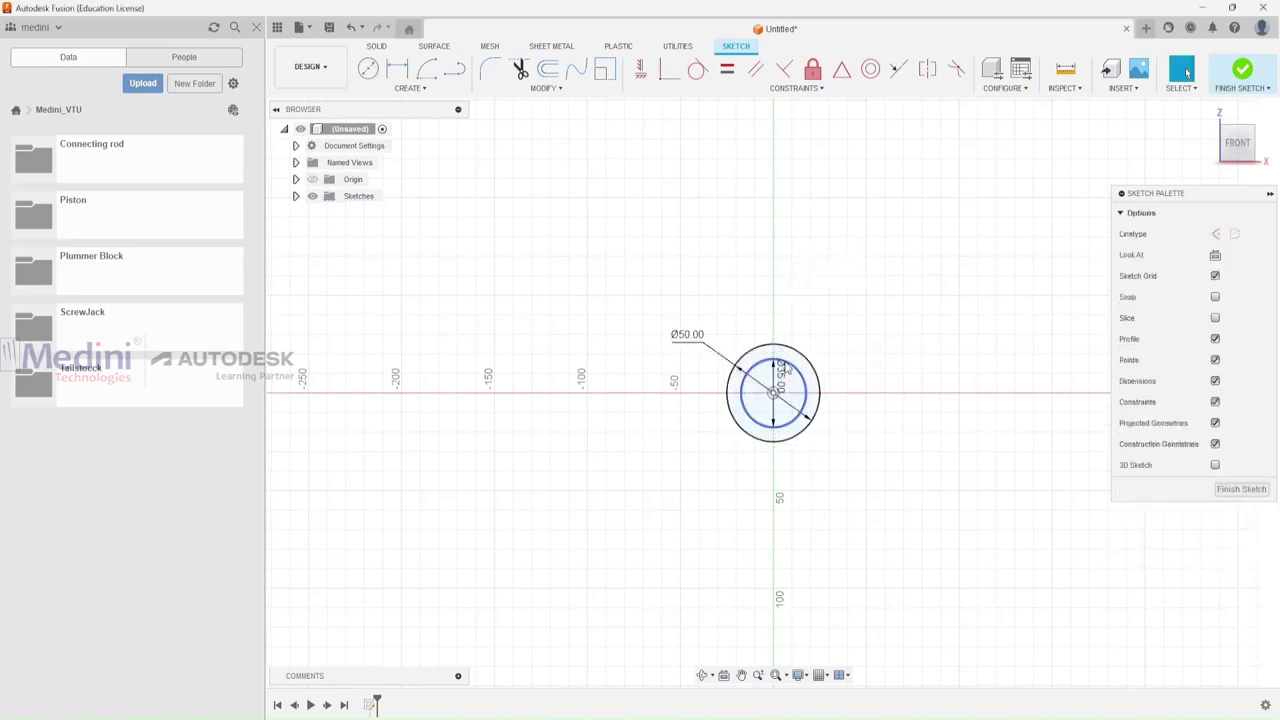
{"action": "left_click_drag", "start_coordinate": [781, 378], "coordinate": [715, 320]}
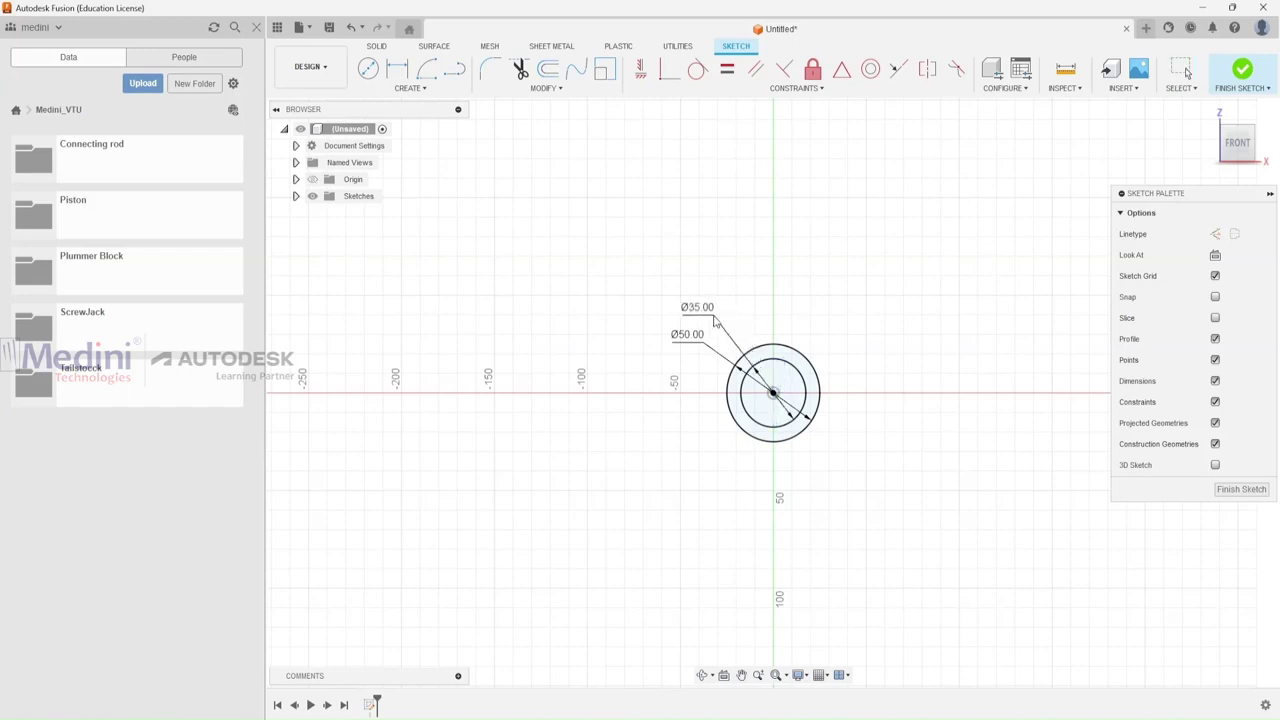
Draw a 16 × 20 centre rectangle at the top of the Ø50 circle, then check the reference drawing.
{"action": "left_click", "coordinate": [1186, 72]}
{"action": "left_click", "coordinate": [410, 88]}
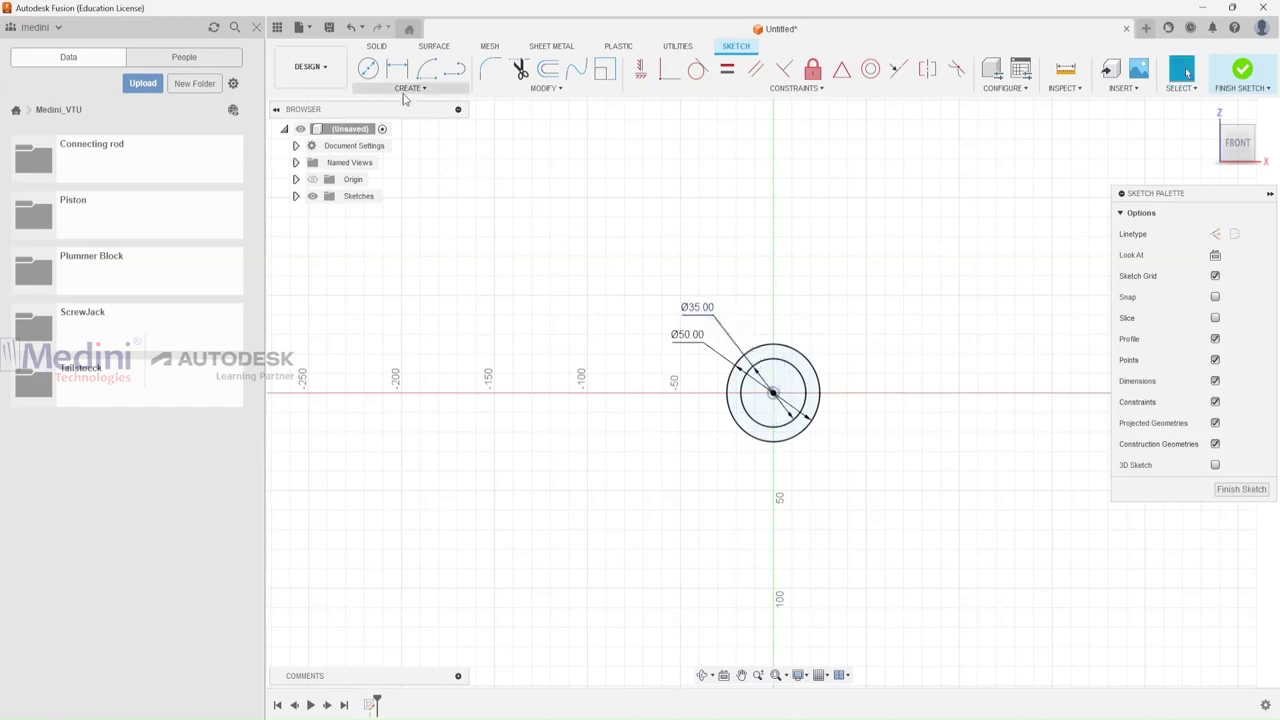
{"action": "mouse_move", "coordinate": [394, 121]}
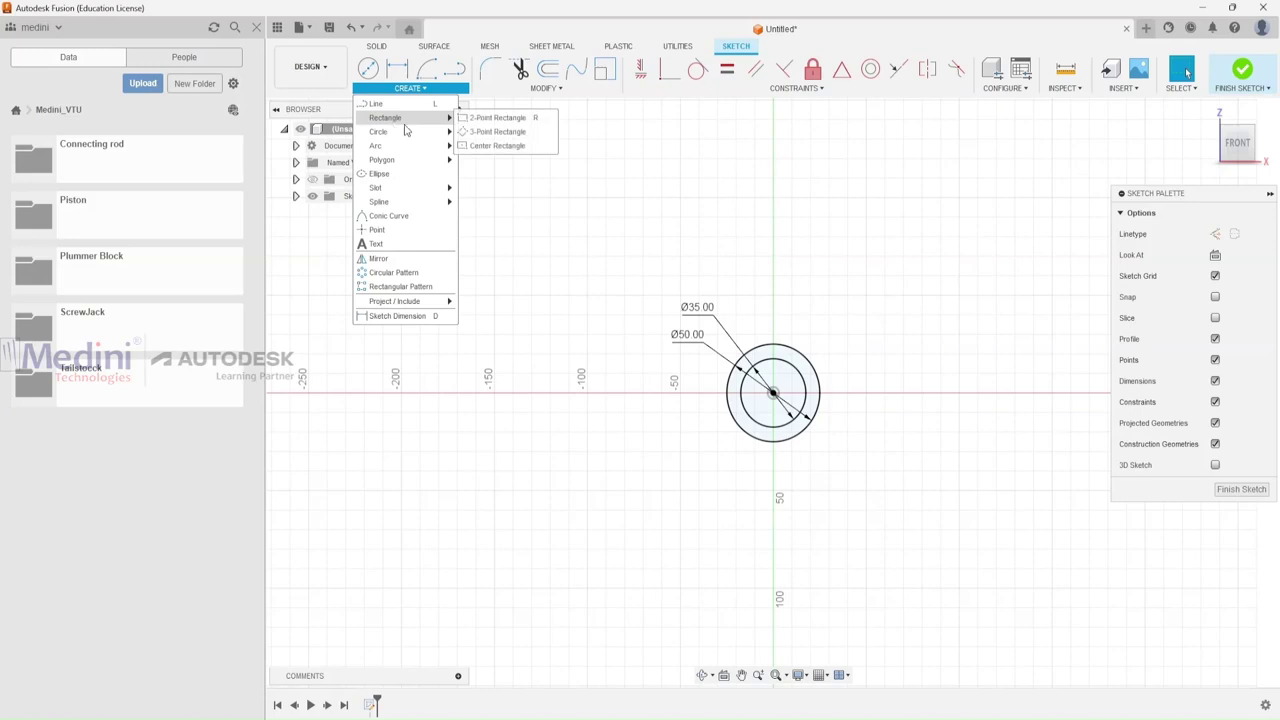
{"action": "left_click", "coordinate": [497, 145]}
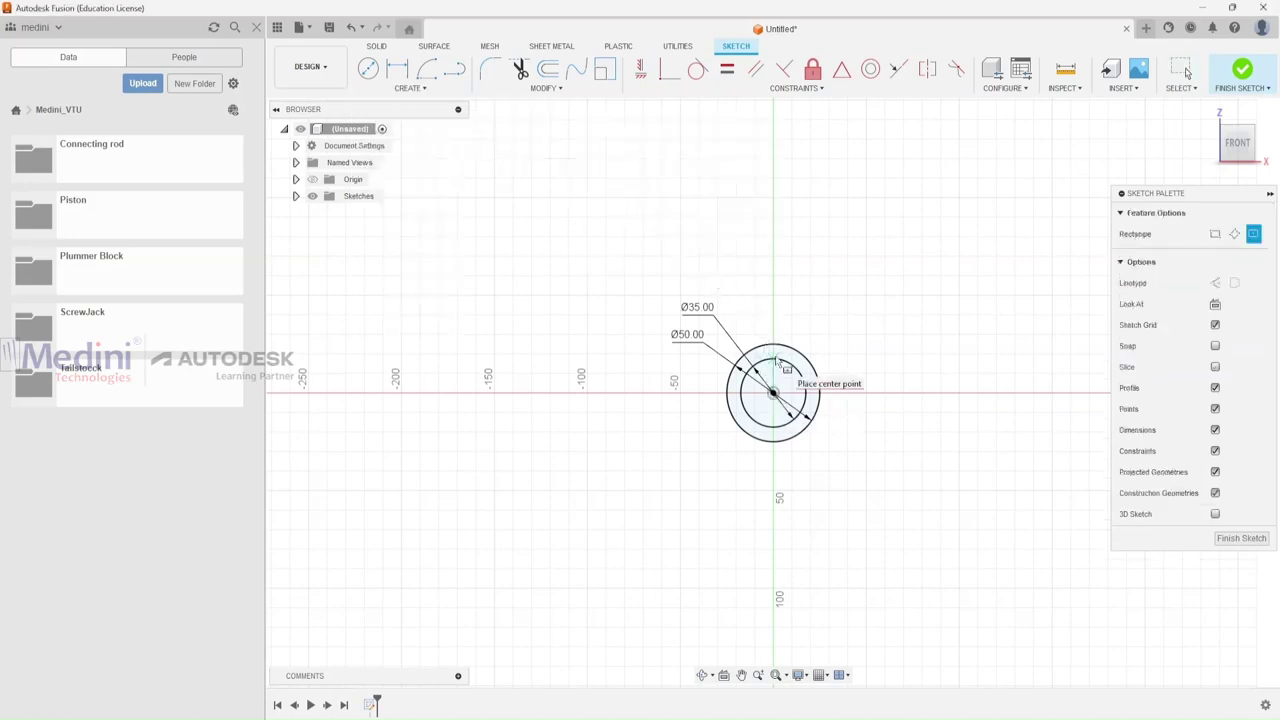
{"action": "left_click", "coordinate": [774, 352]}
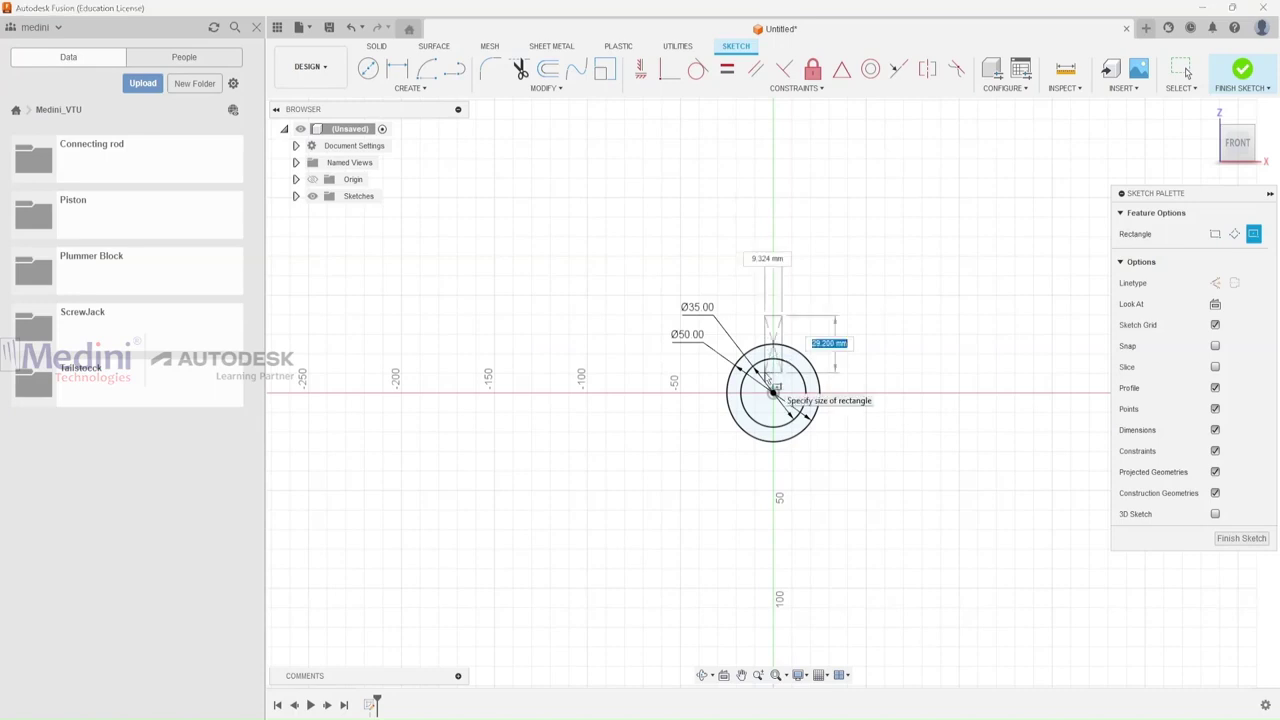
{"action": "type", "text": "20"}
{"action": "key", "text": "Tab"}
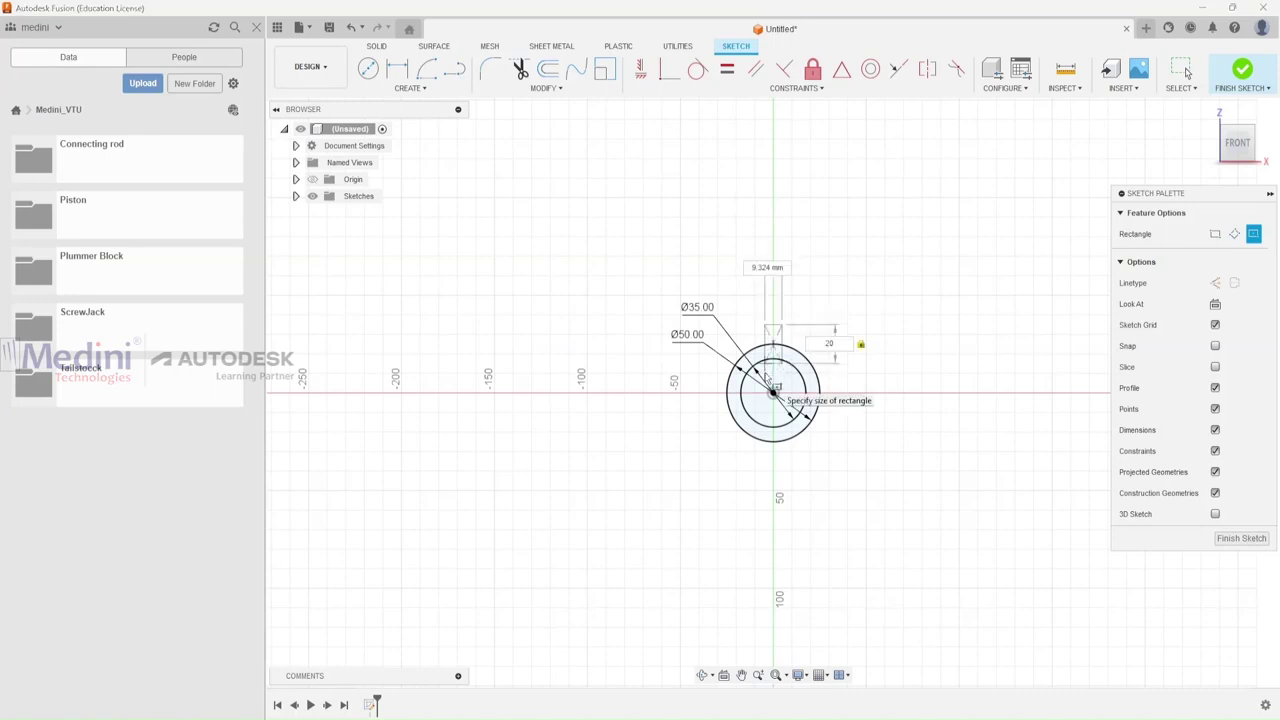
{"action": "key", "text": "Tab"}
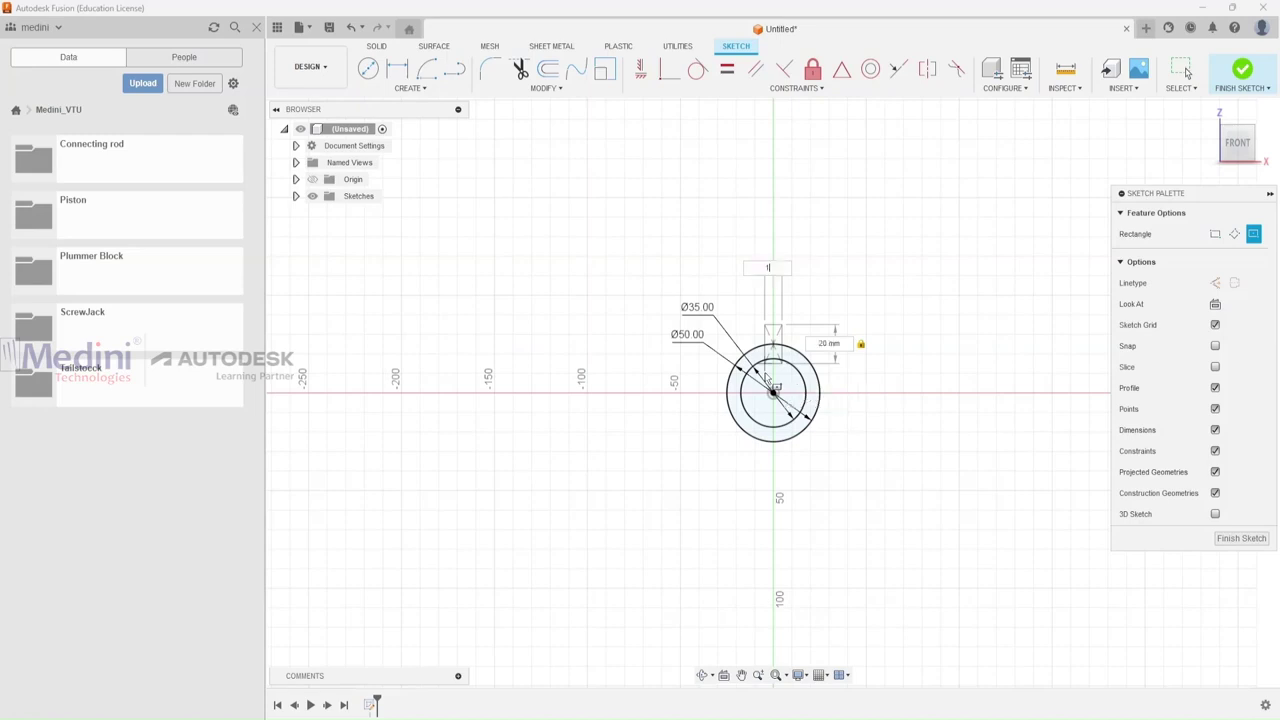
{"action": "left_click", "coordinate": [1183, 70]}
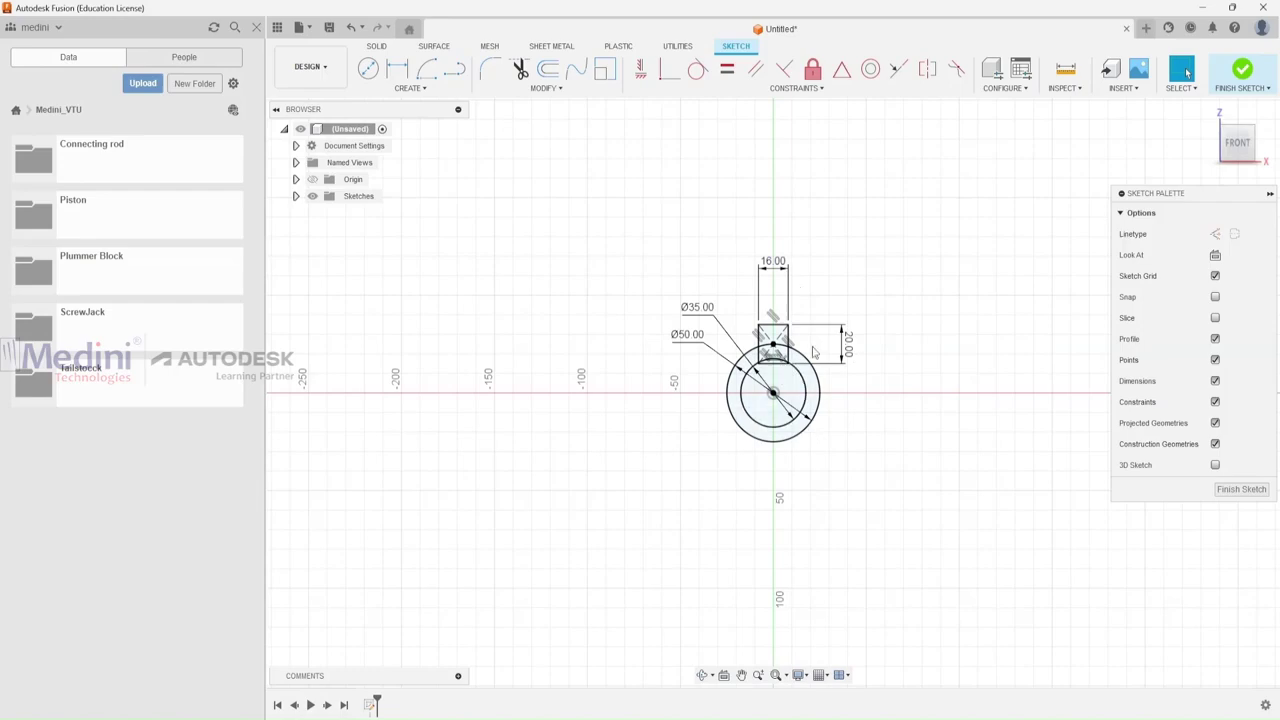
{"action": "scroll", "coordinate": [815, 352], "scroll_direction": "up", "scroll_amount": 1}
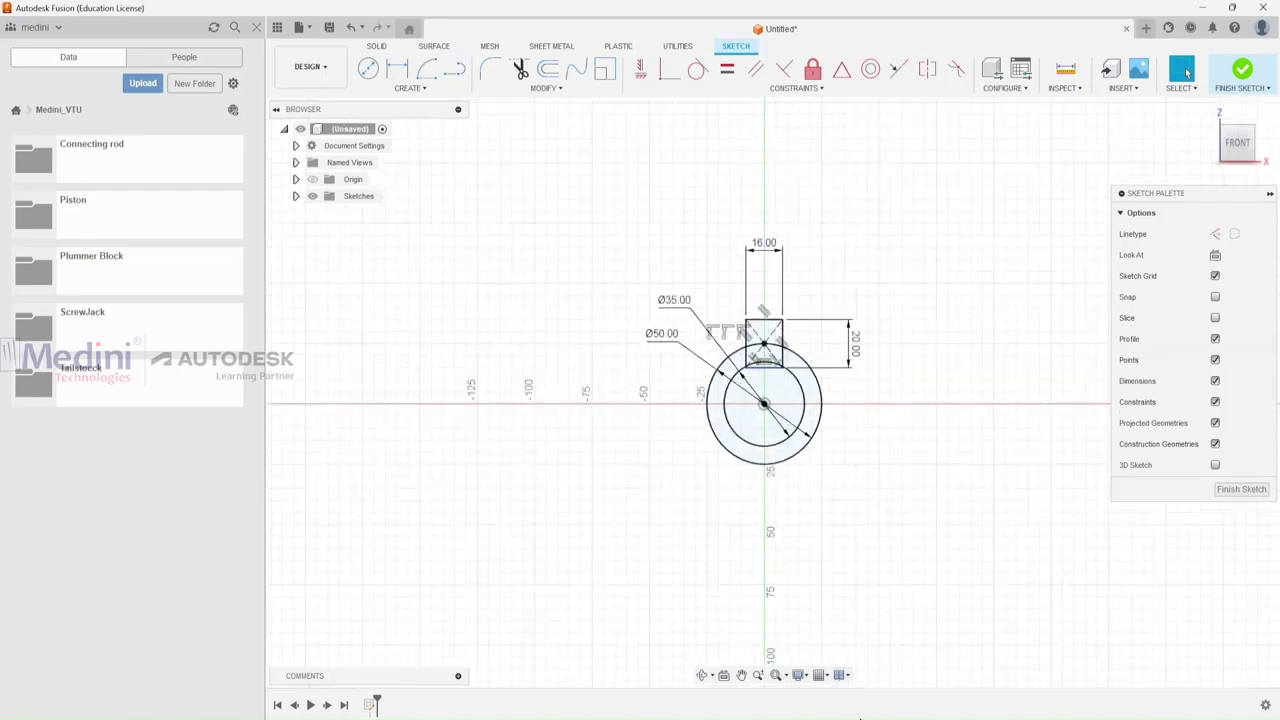
{"action": "left_click", "coordinate": [870, 688]}
Draw a centre rectangle 16 wide and 20 high at the bottom of the circles.
{"action": "left_click", "coordinate": [410, 88]}
{"action": "mouse_move", "coordinate": [401, 122]}
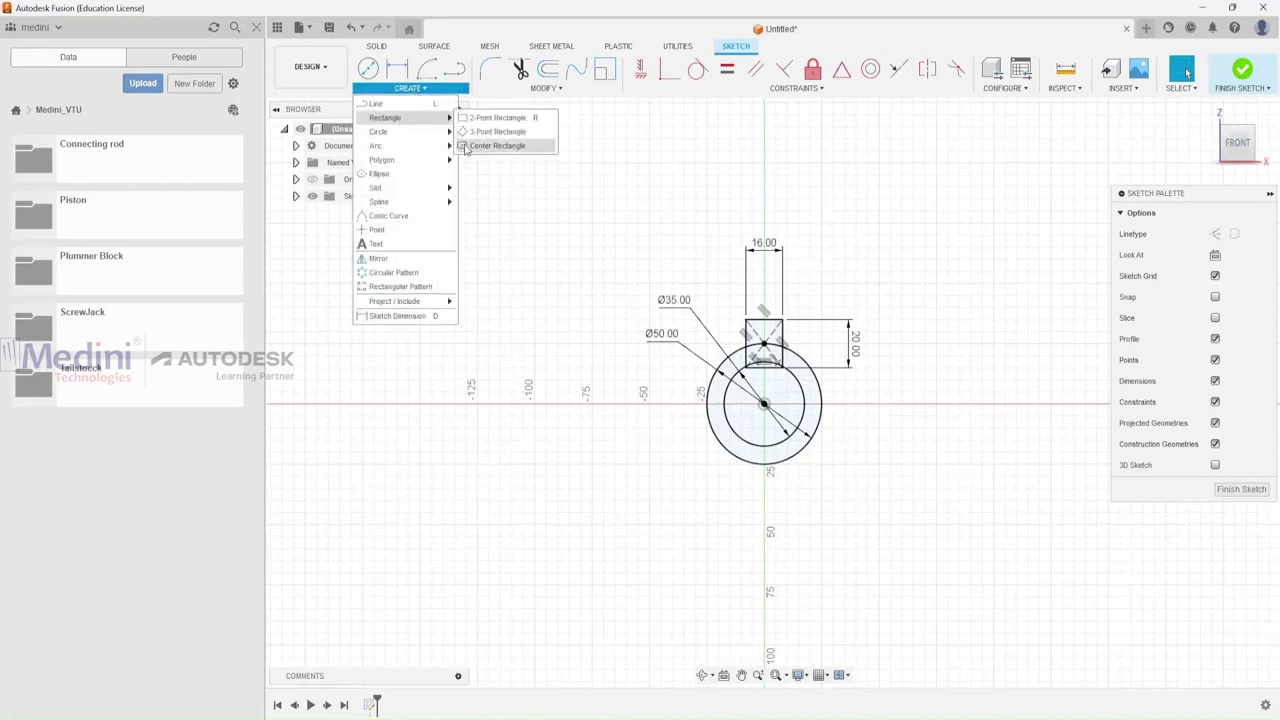
{"action": "left_click", "coordinate": [495, 152]}
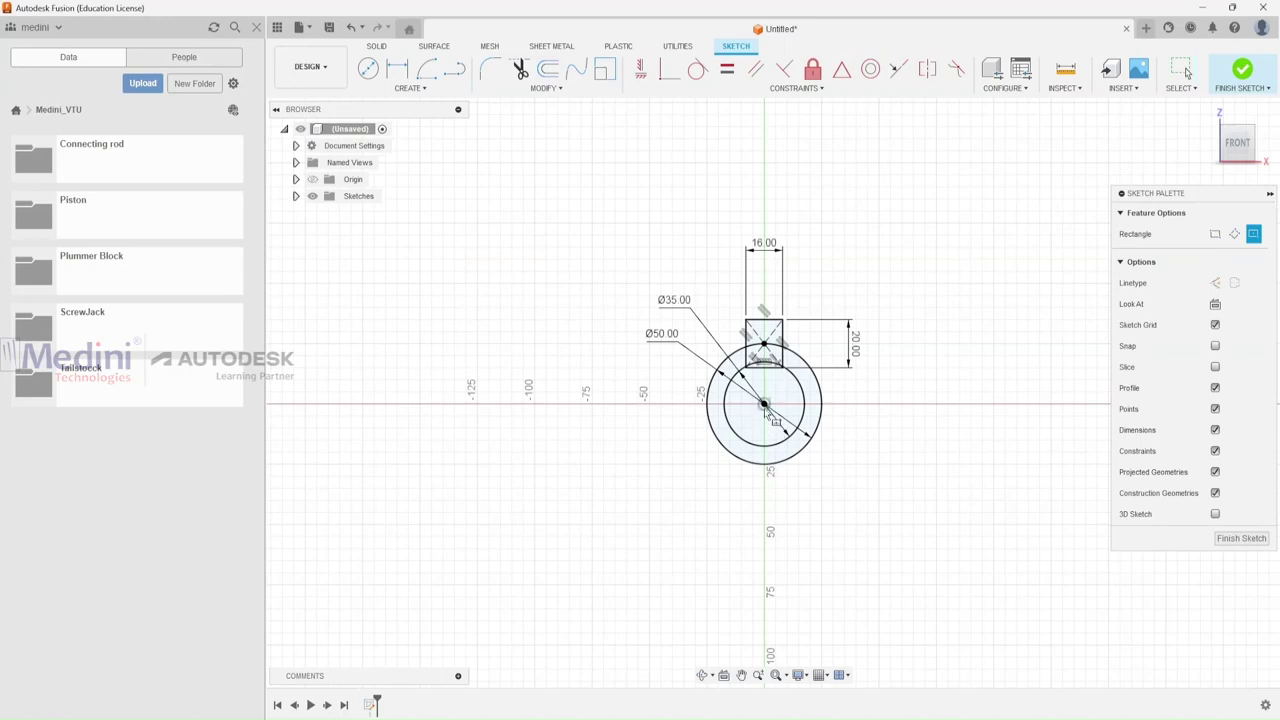
{"action": "left_click", "coordinate": [767, 467]}
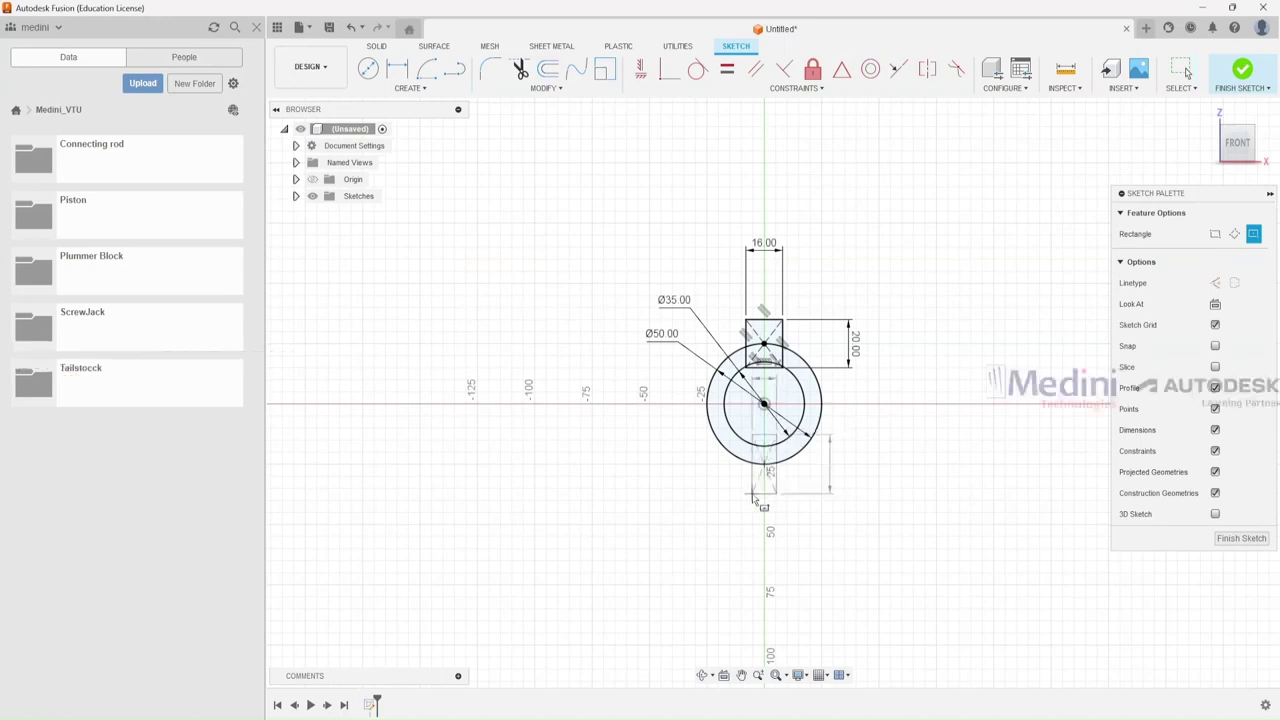
{"action": "type", "text": "20"}
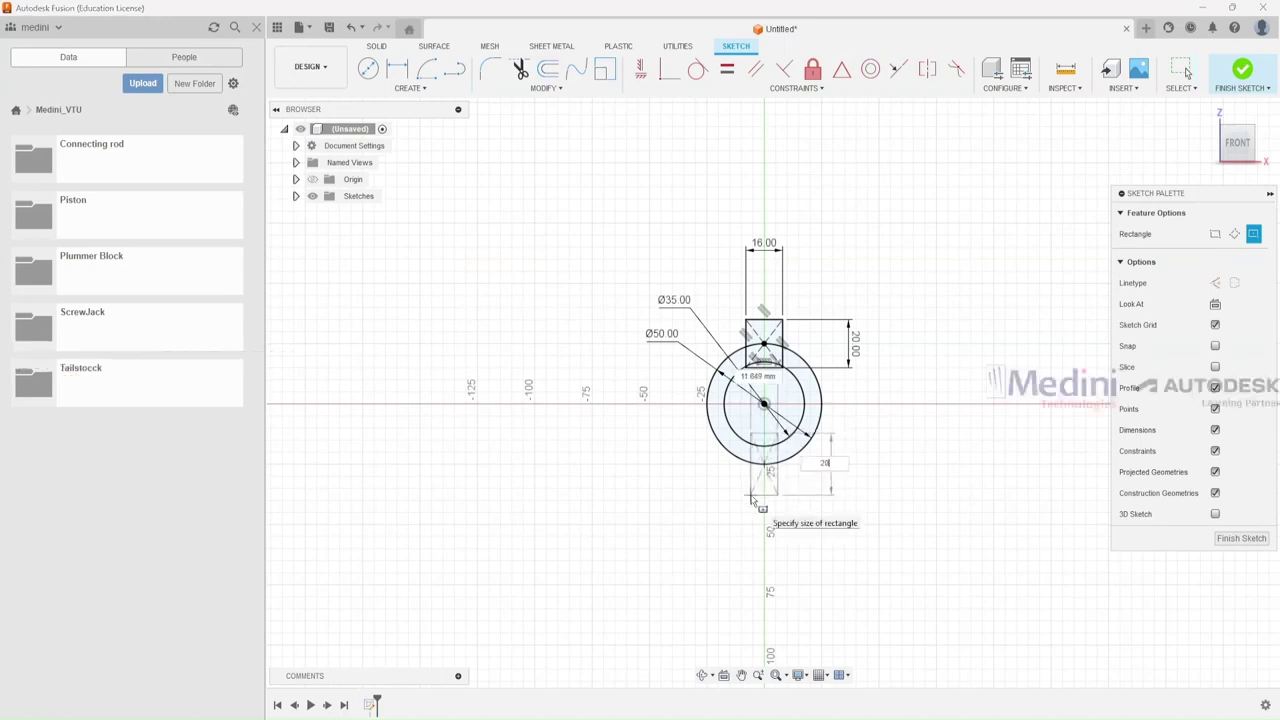
{"action": "key", "text": "Tab"}
{"action": "type", "text": "16"}
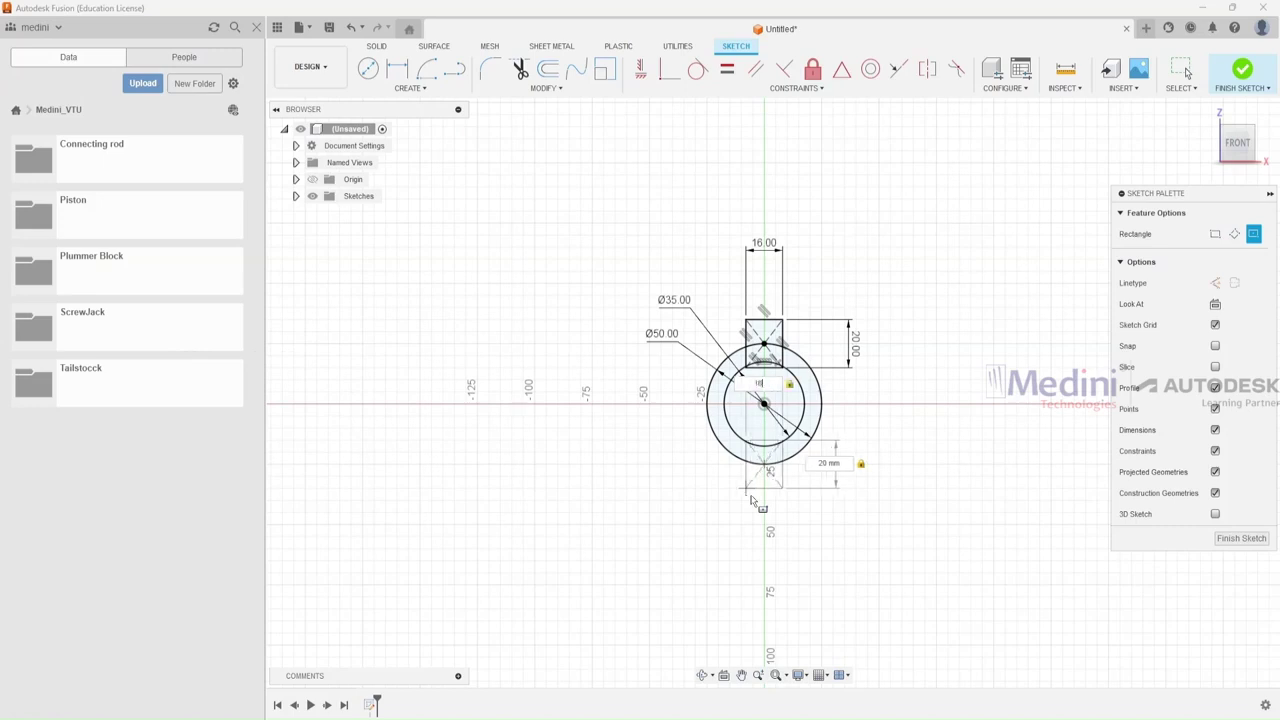
{"action": "key", "text": "Return"}
Hide the sketch constraint symbols and abandon an unfinished arc.
{"action": "scroll", "coordinate": [894, 286], "scroll_direction": "up", "scroll_amount": 3}
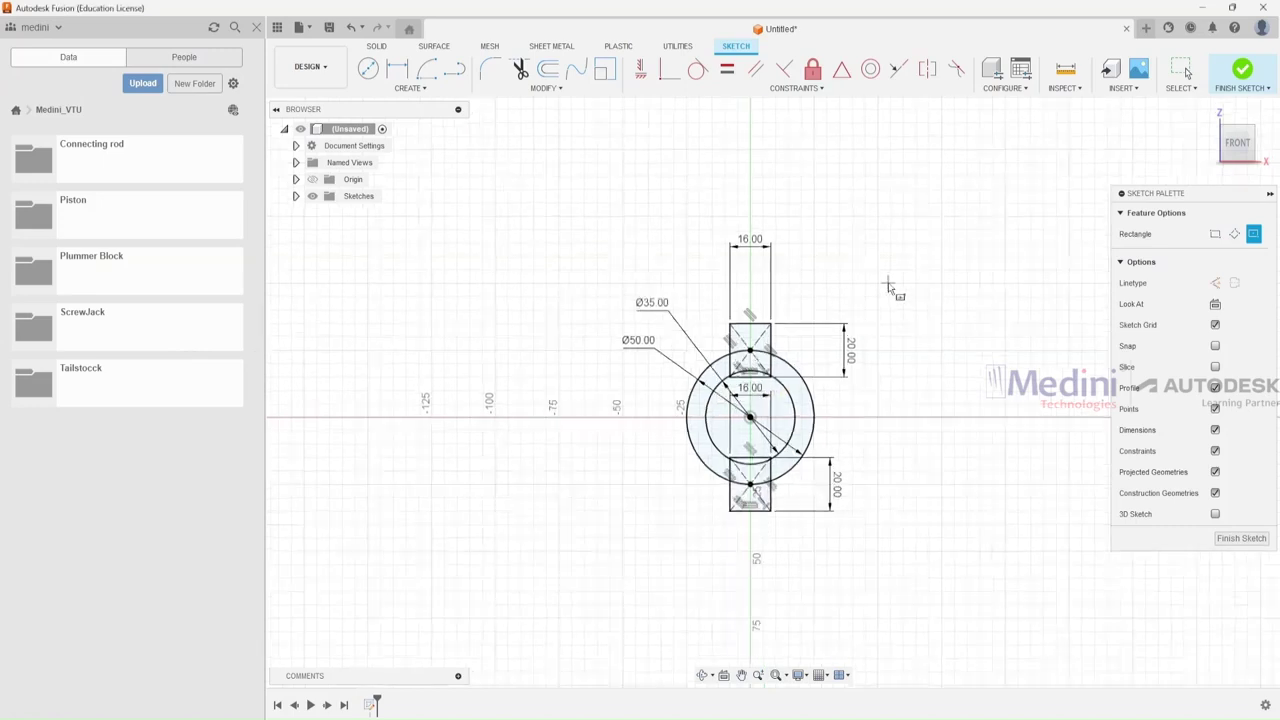
{"action": "left_click", "coordinate": [1214, 451]}
{"action": "left_click", "coordinate": [1184, 70]}
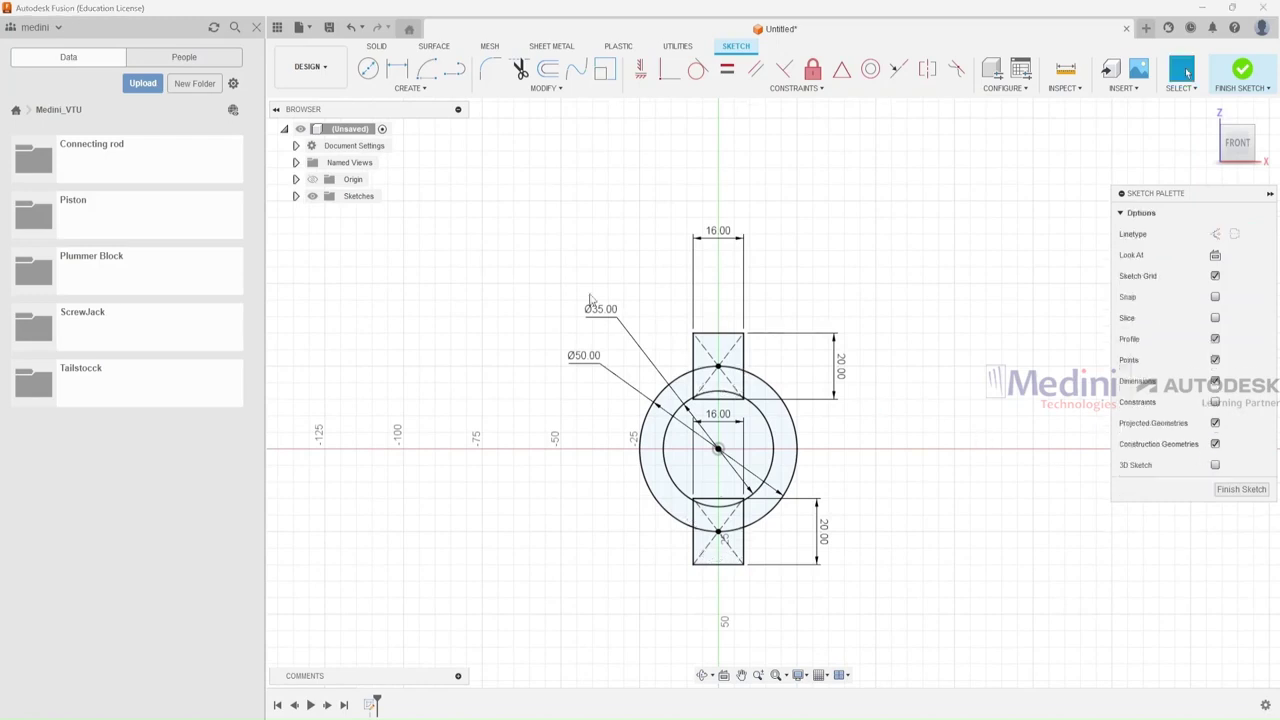
{"action": "left_click", "coordinate": [454, 68]}
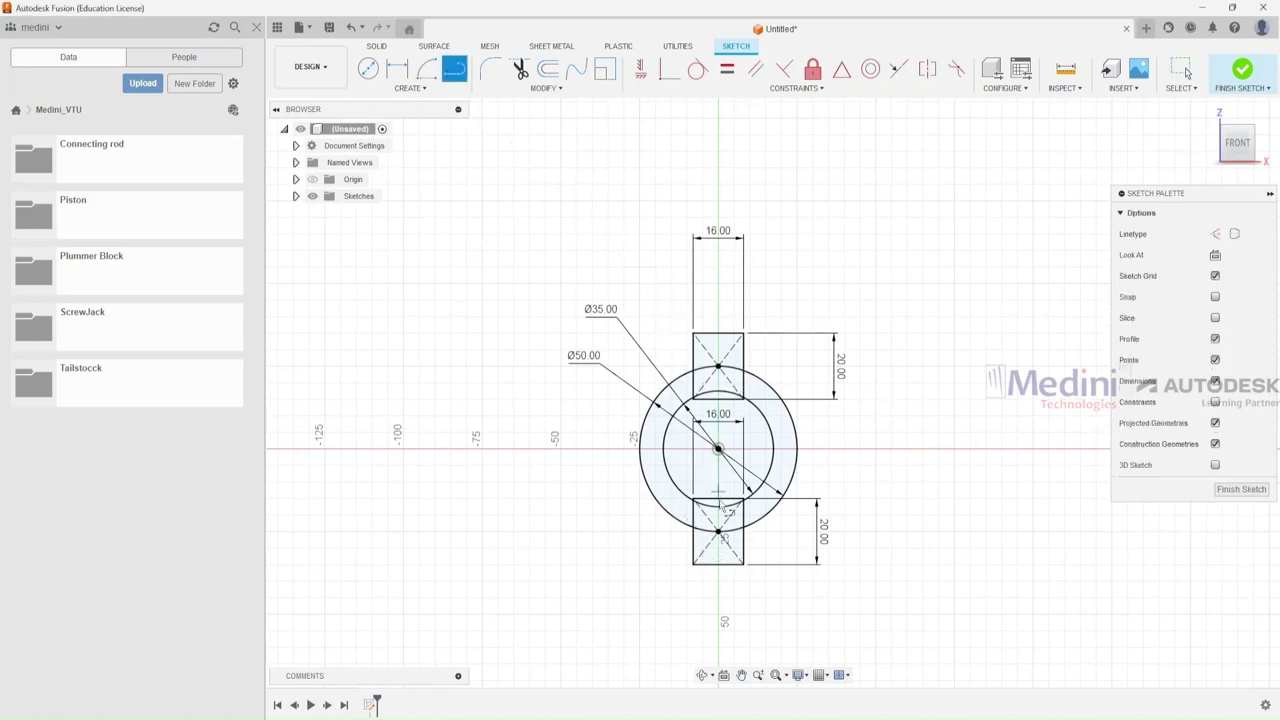
{"action": "left_click", "coordinate": [719, 562]}
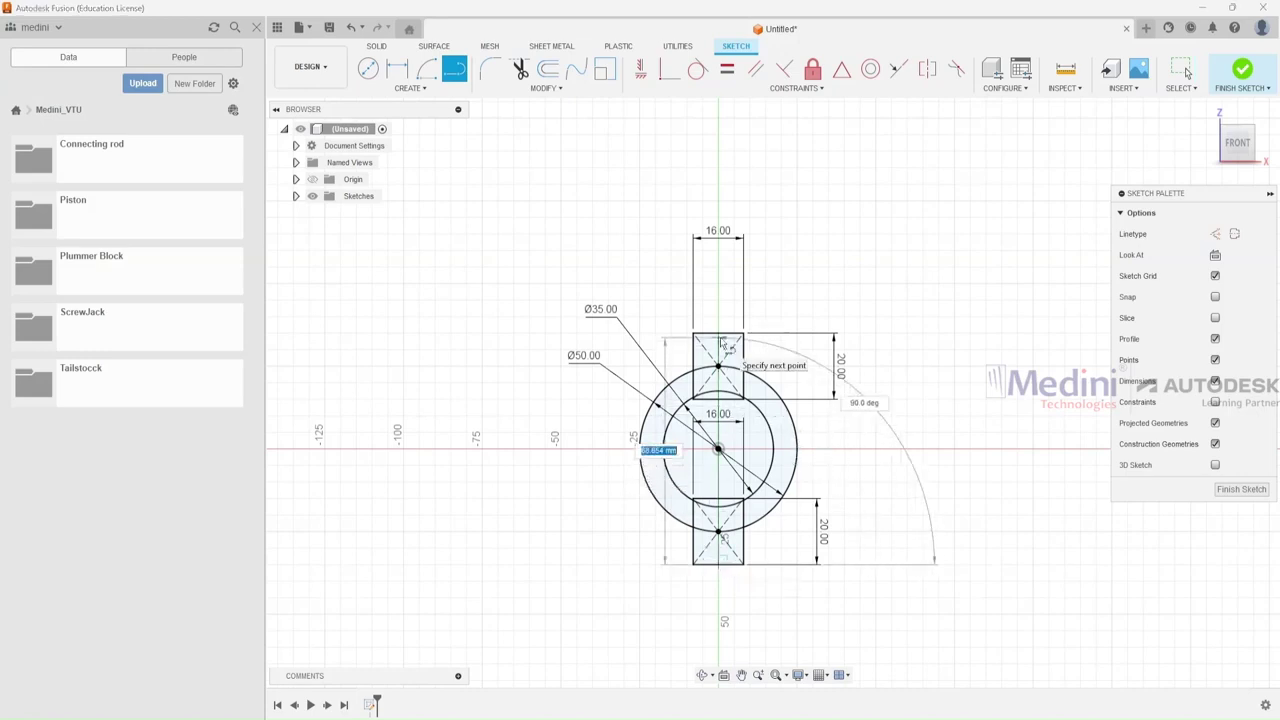
{"action": "key", "text": "Escape"}
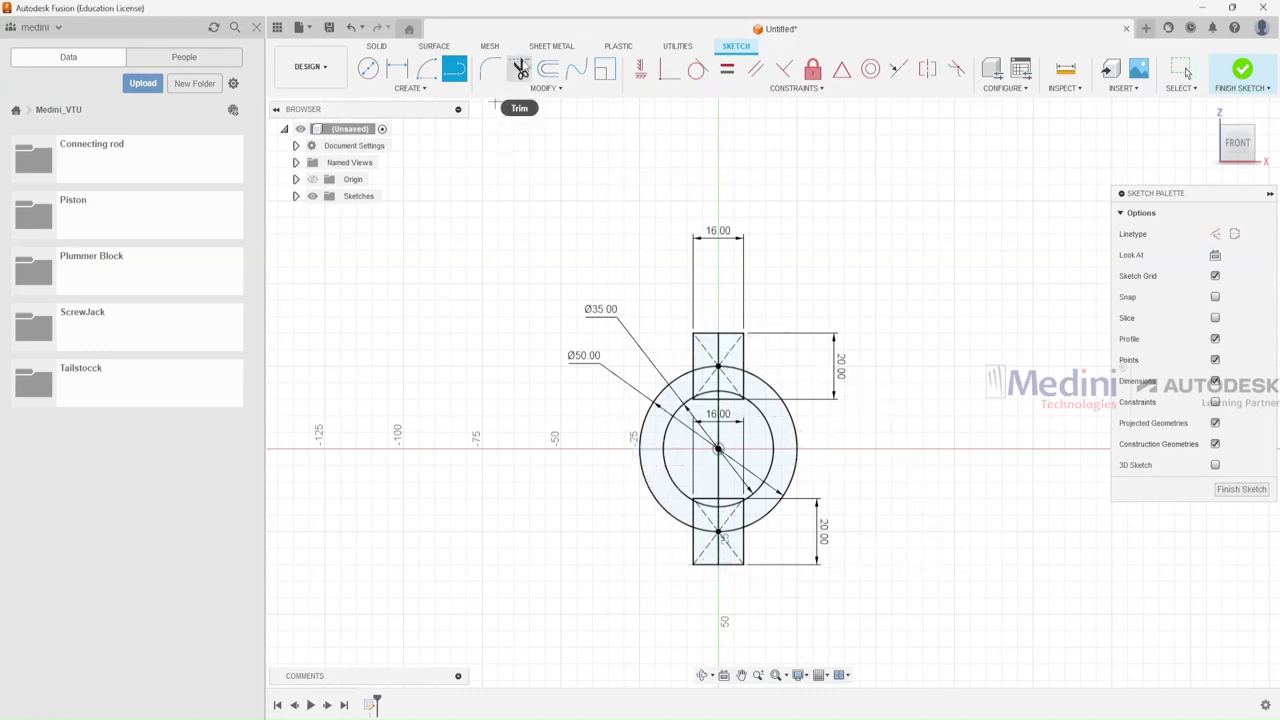
{"action": "left_click", "coordinate": [519, 68]}
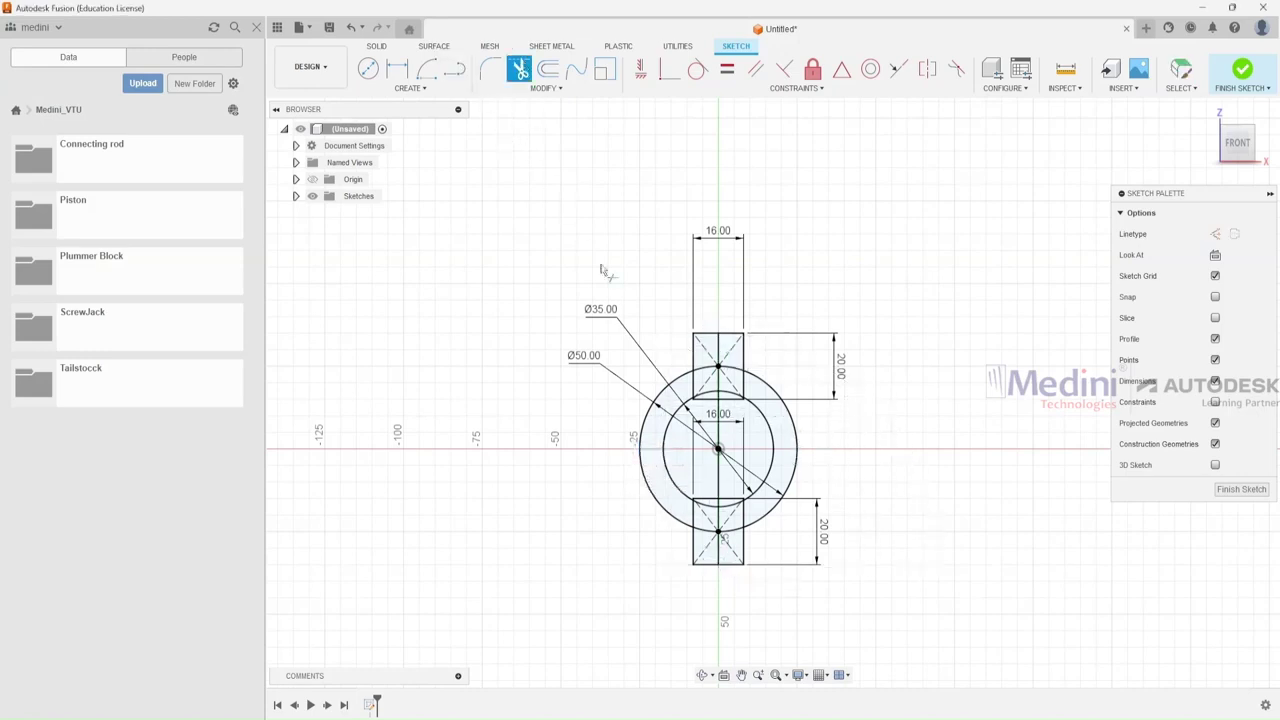
Trim the circles' left halves and the left lines of both boss rectangles, then exit Trim.
{"action": "left_click", "coordinate": [705, 336]}
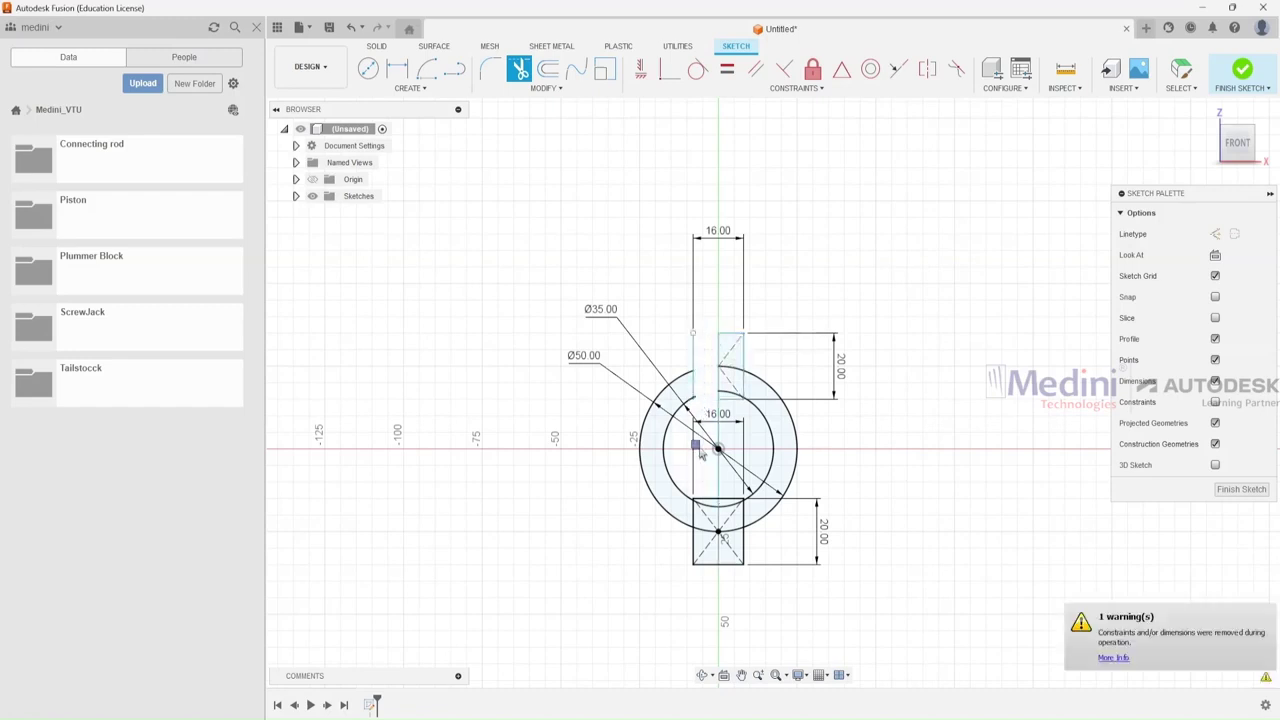
{"action": "left_click", "coordinate": [690, 398]}
{"action": "left_click", "coordinate": [693, 397]}
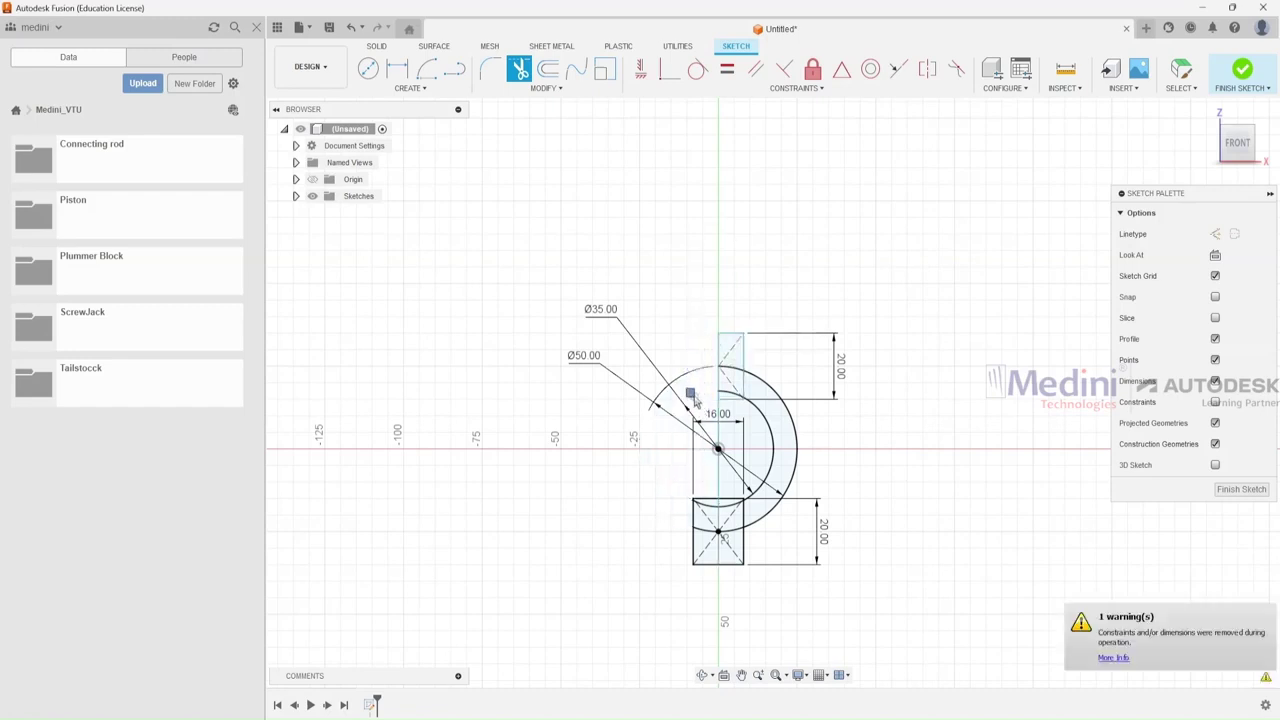
{"action": "left_click", "coordinate": [698, 502]}
{"action": "left_click", "coordinate": [701, 514]}
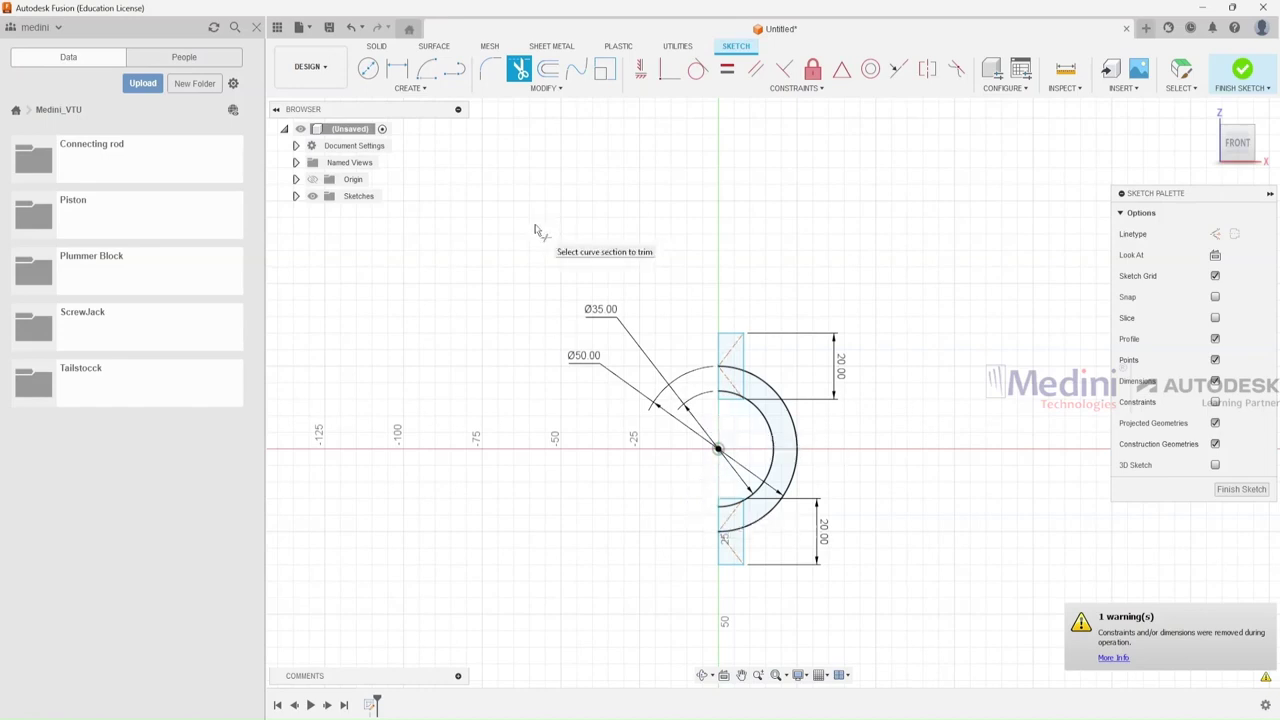
{"action": "scroll", "coordinate": [505, 291], "scroll_direction": "down", "scroll_amount": 2}
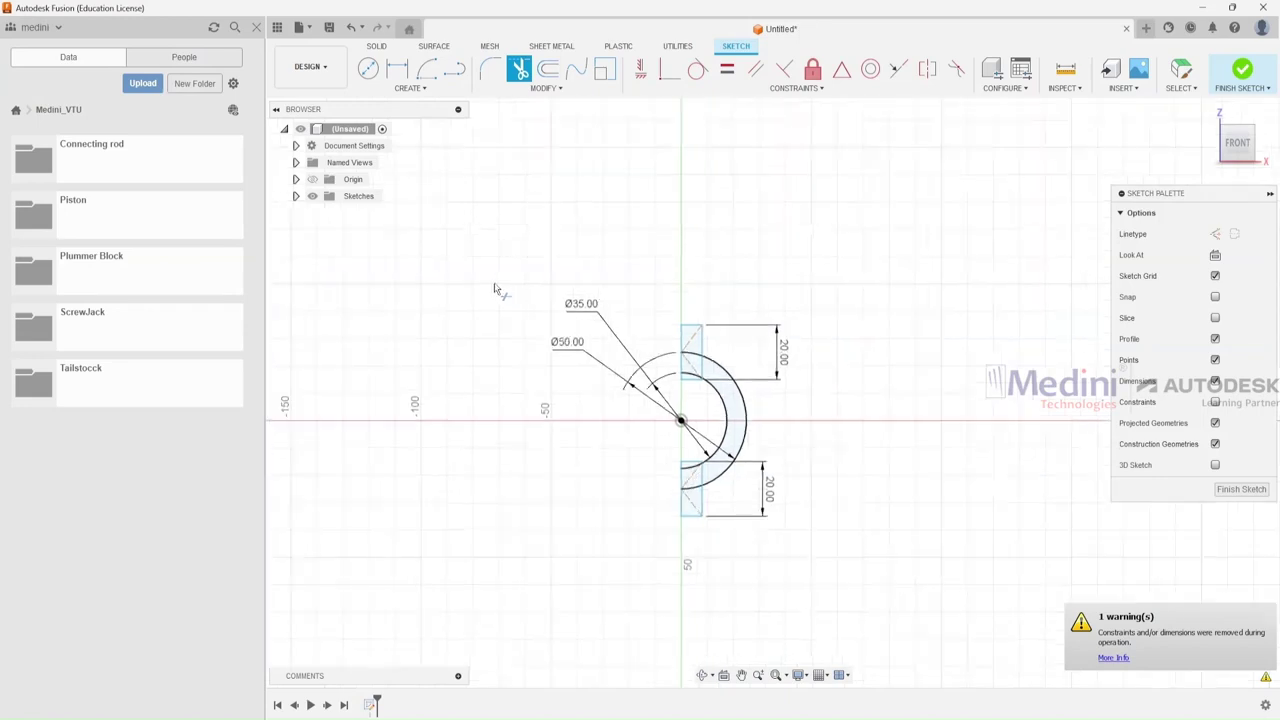
{"action": "scroll", "coordinate": [494, 289], "scroll_direction": "down", "scroll_amount": 4}
{"action": "scroll", "coordinate": [980, 300], "scroll_direction": "up", "scroll_amount": 2}
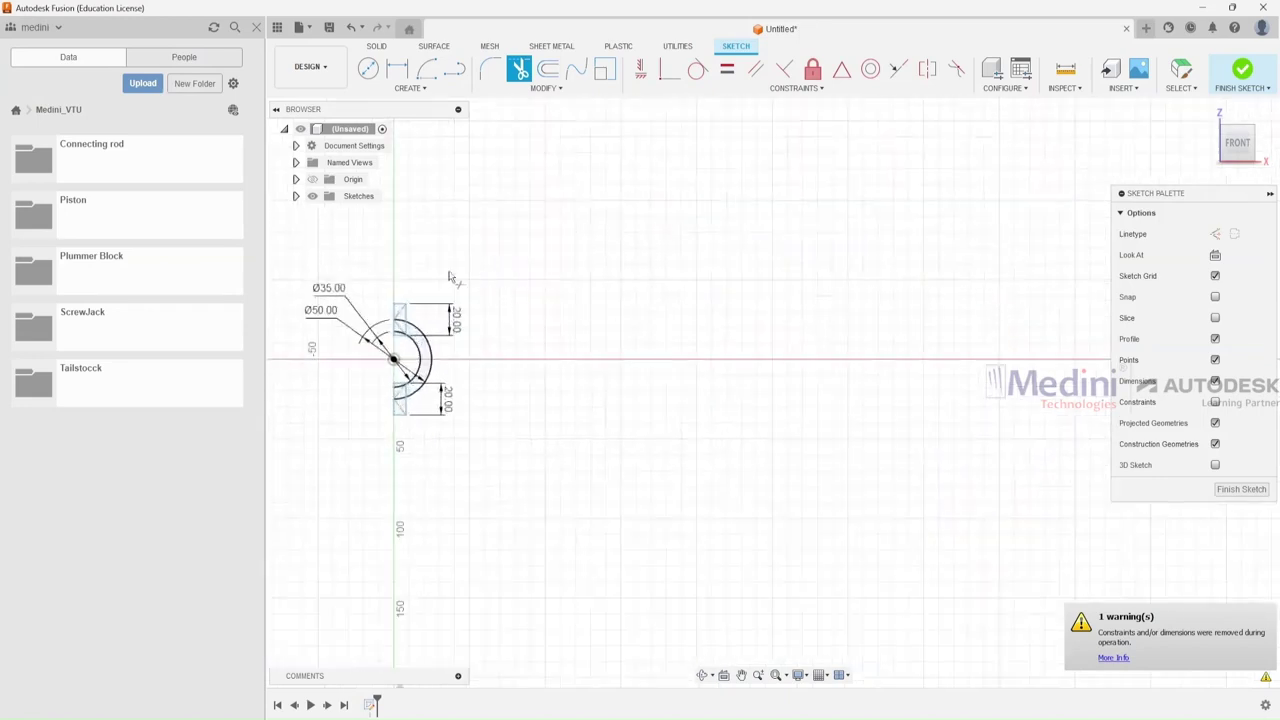
{"action": "scroll", "coordinate": [449, 277], "scroll_direction": "up", "scroll_amount": 2}
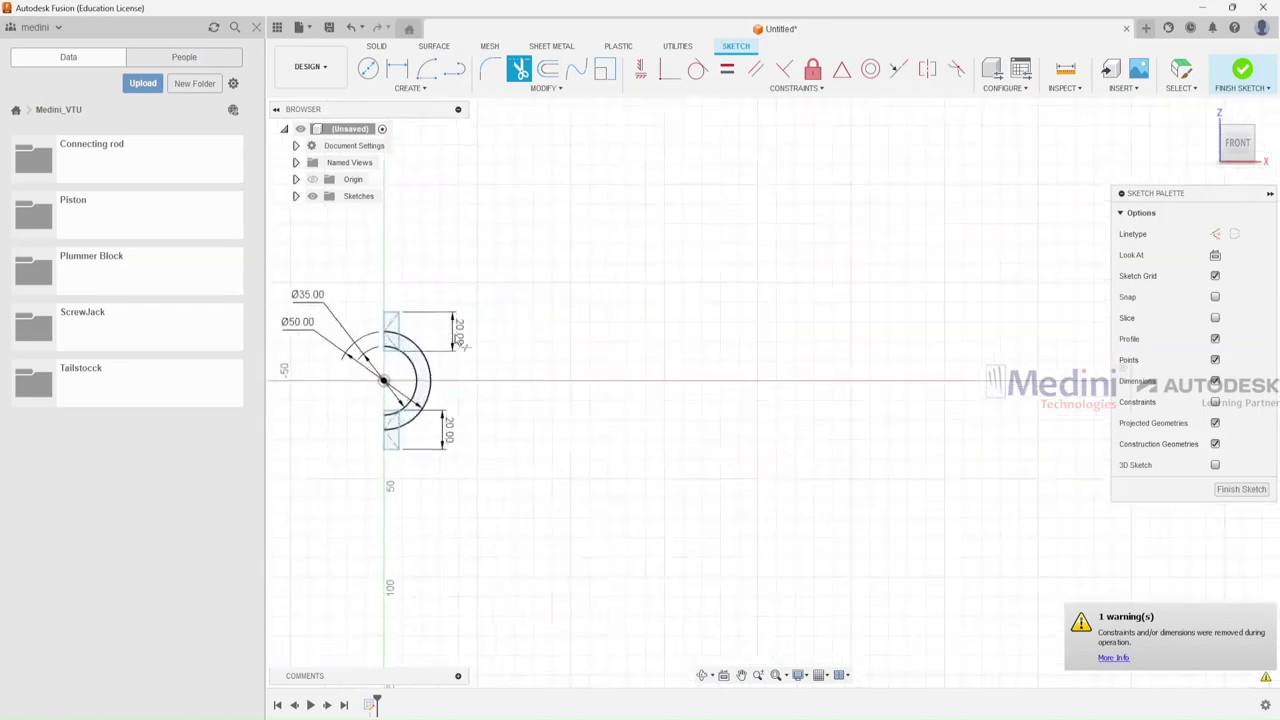
{"action": "left_click", "coordinate": [1184, 70]}
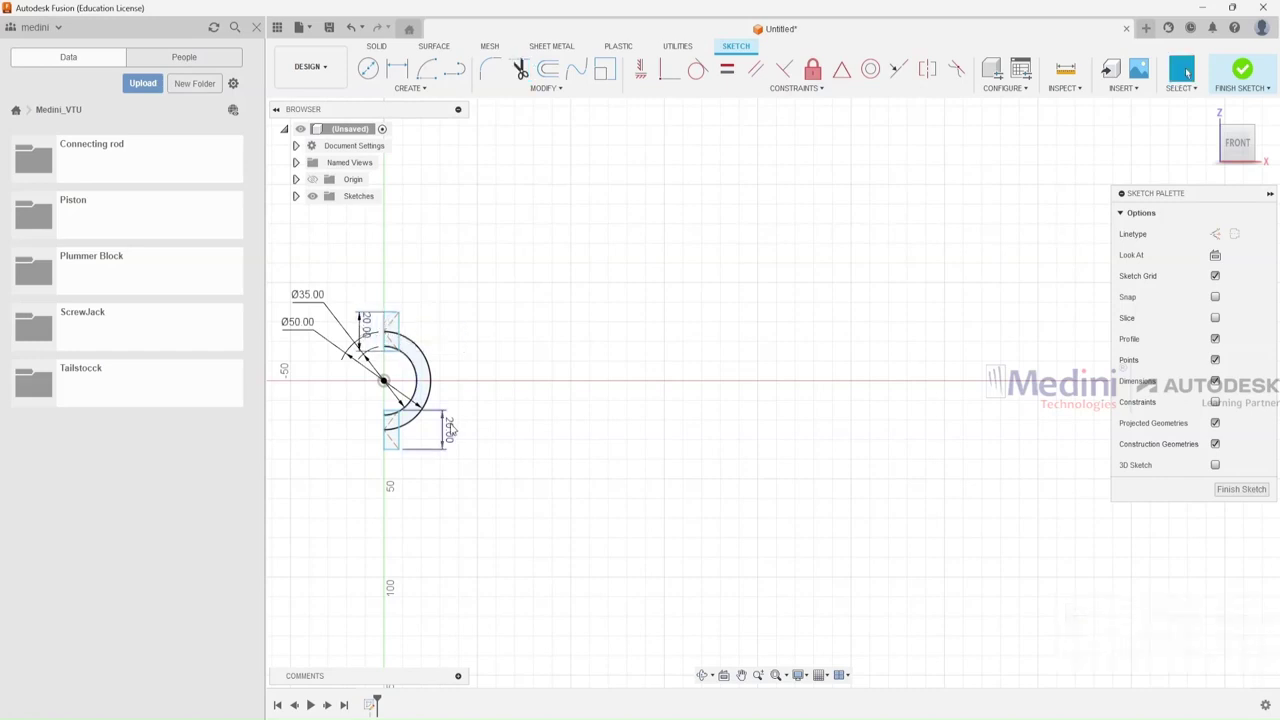
Drag the lower 20.00 boss dimension text to the left of the sketch.
{"action": "left_click_drag", "start_coordinate": [428, 428], "coordinate": [375, 428]}
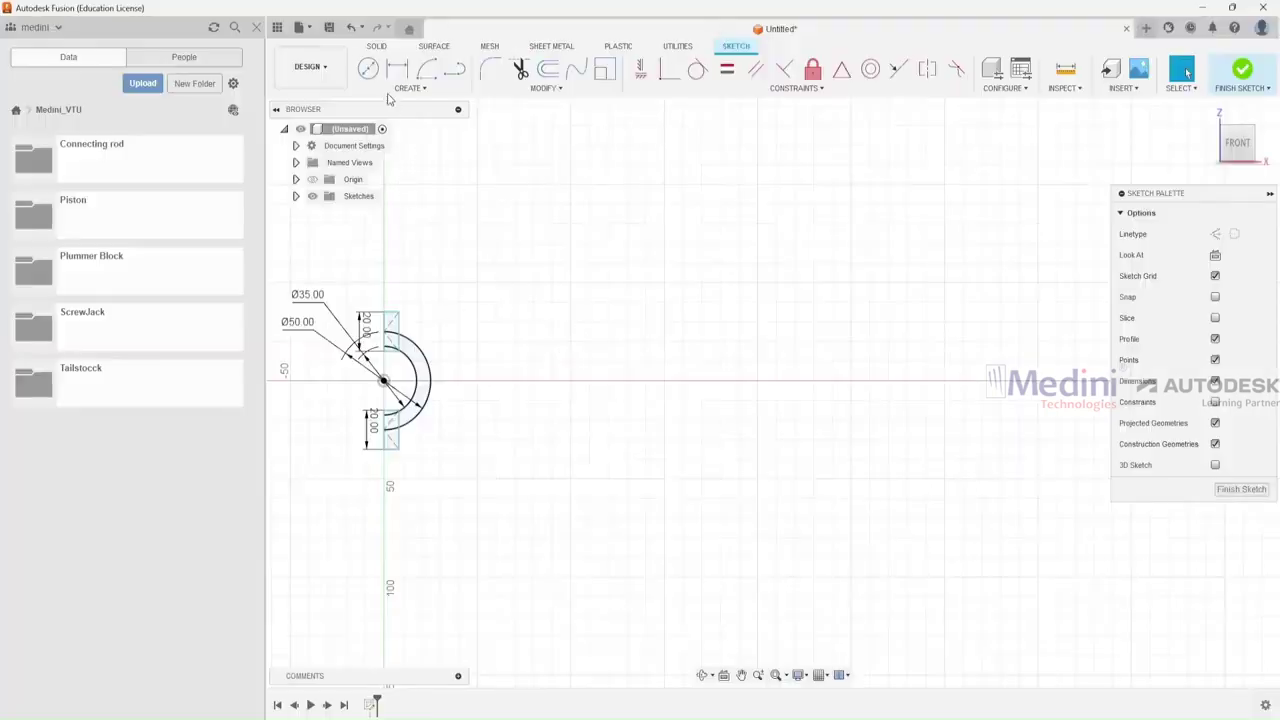
Draw concentric Ø22 and Ø32 small-end circles on the horizontal axis right of the origin.
{"action": "left_click", "coordinate": [368, 68]}
{"action": "left_click", "coordinate": [383, 381]}
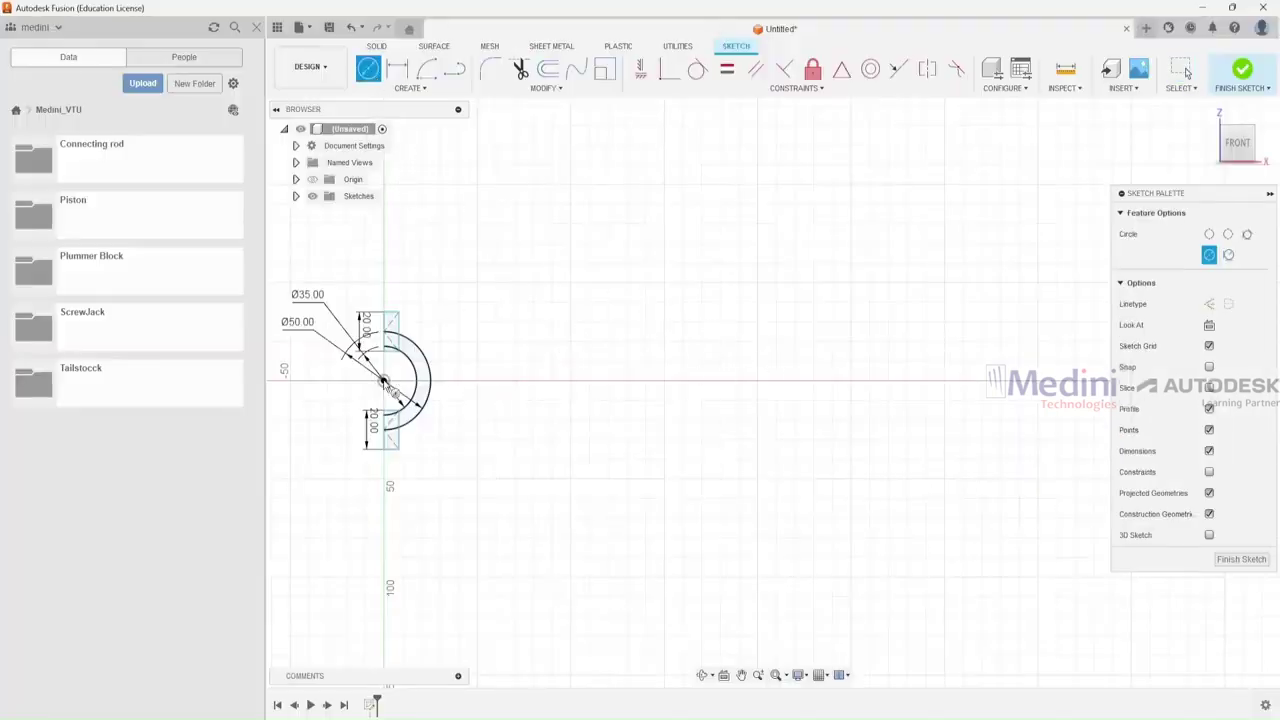
{"action": "left_click", "coordinate": [700, 381]}
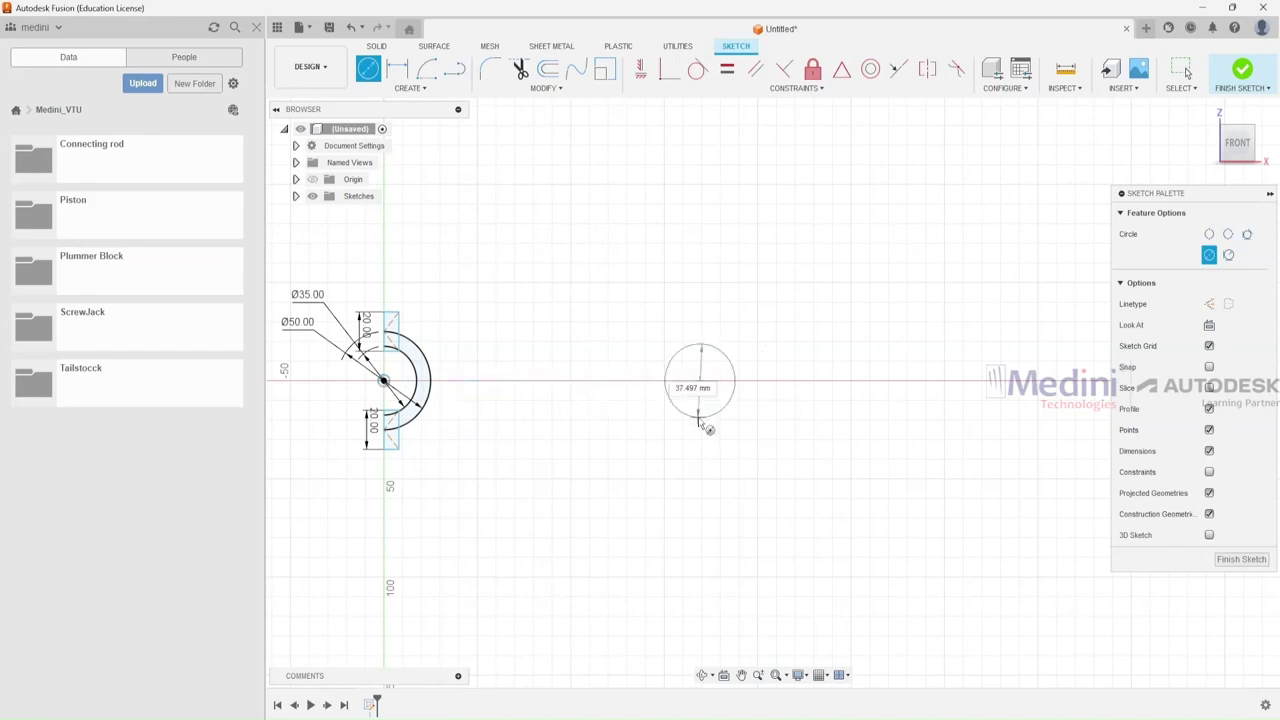
{"action": "type", "text": "32"}
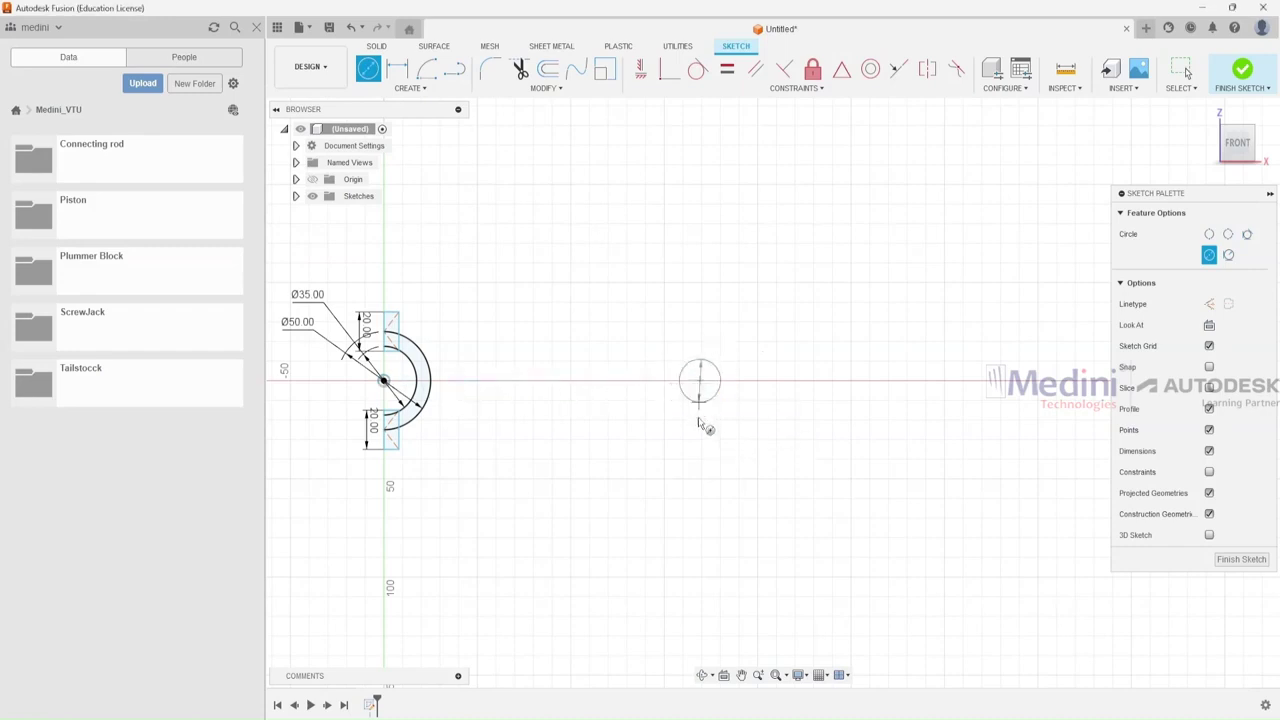
{"action": "key", "text": "Return"}
{"action": "left_click", "coordinate": [700, 381]}
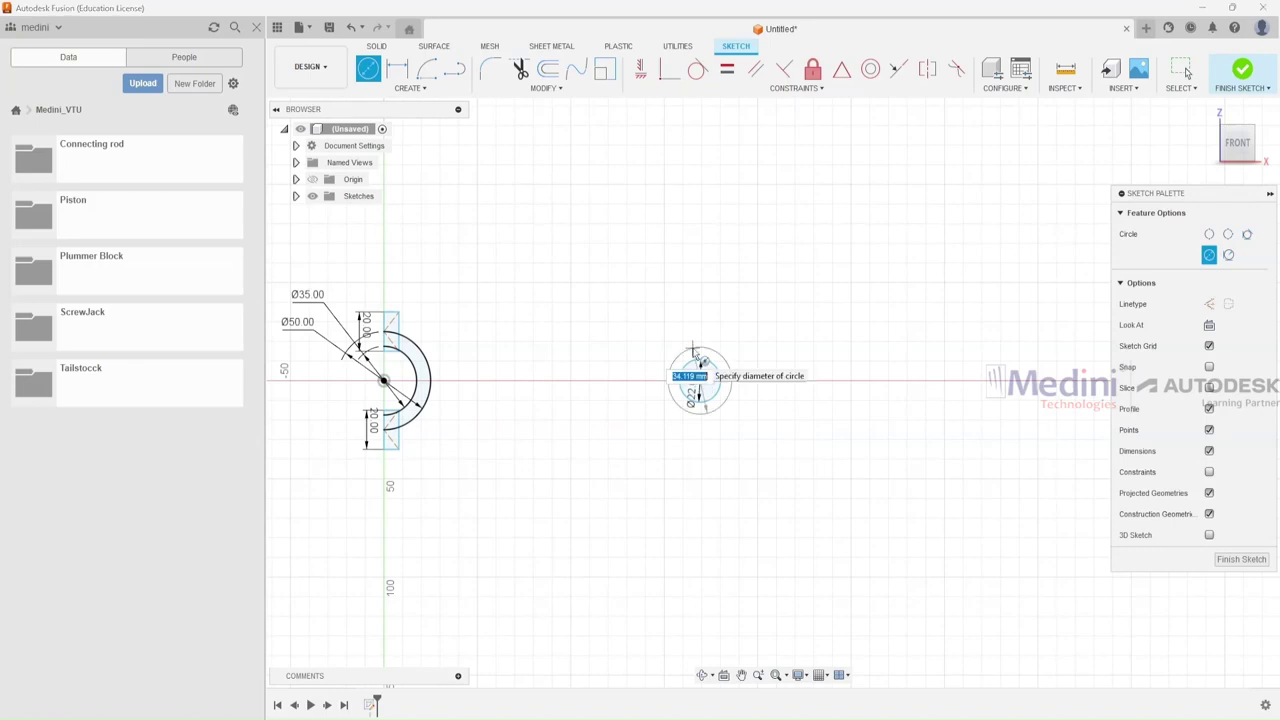
{"action": "type", "text": "32"}
{"action": "key", "text": "Return"}
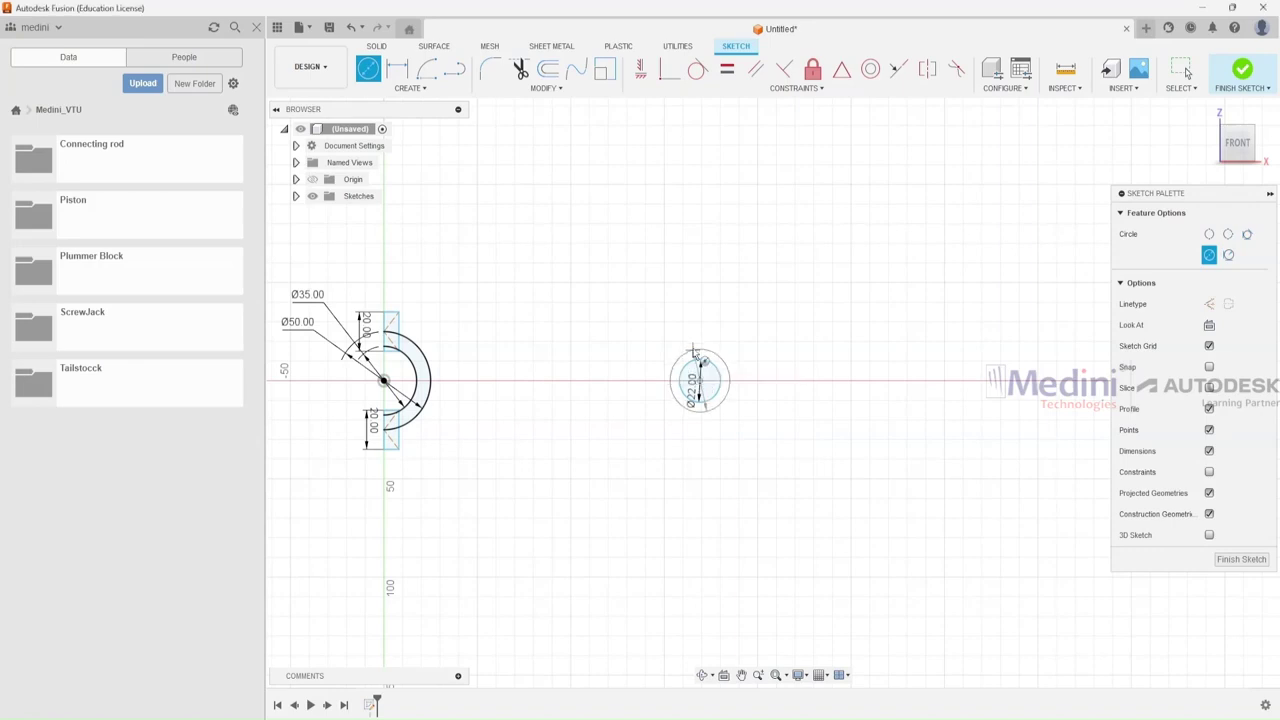
{"action": "scroll", "coordinate": [671, 308], "scroll_direction": "up", "scroll_amount": 2}
{"action": "key", "text": "Escape"}
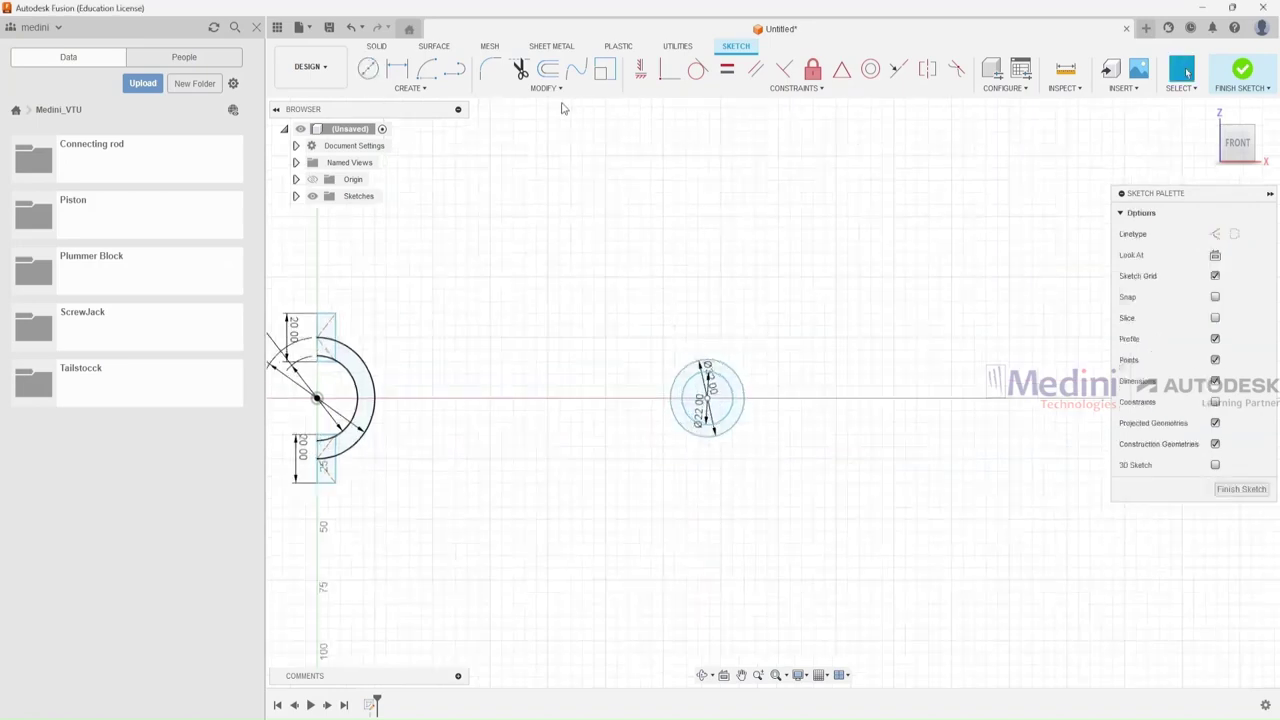
Align the small-end centre horizontally with the origin and dimension it 180 mm away.
{"action": "left_click", "coordinate": [643, 72]}
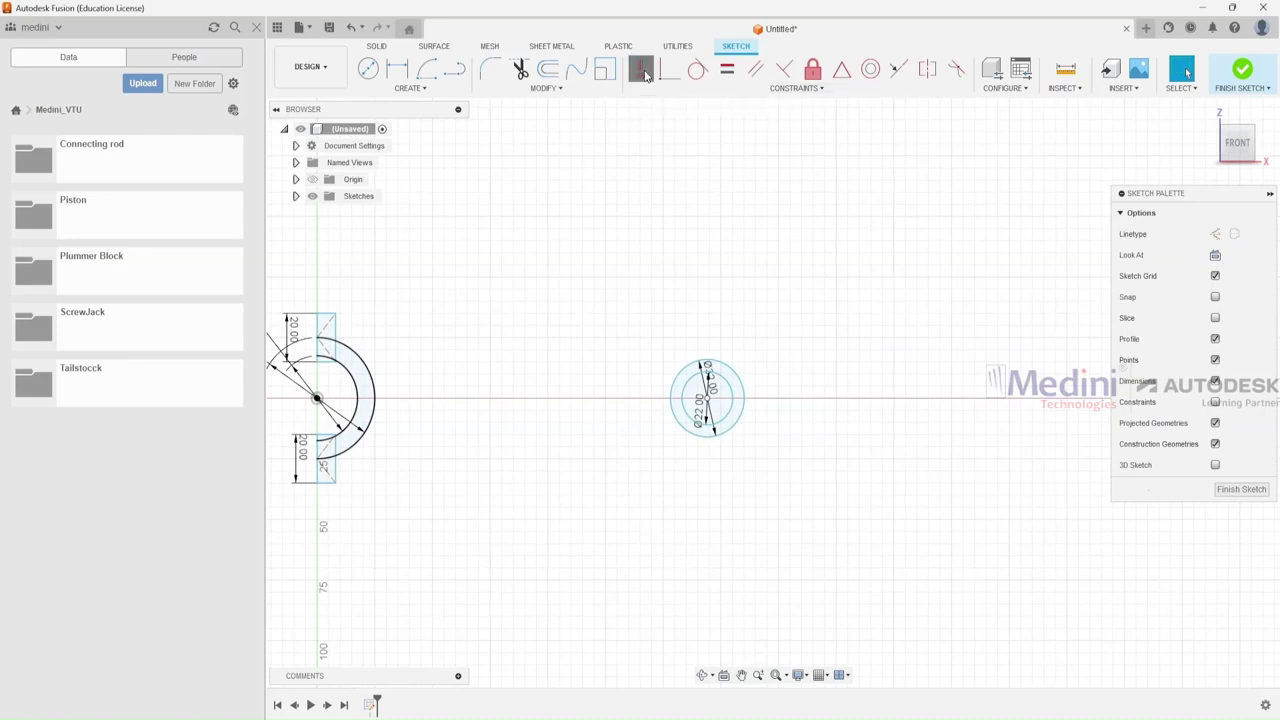
{"action": "left_click", "coordinate": [707, 399]}
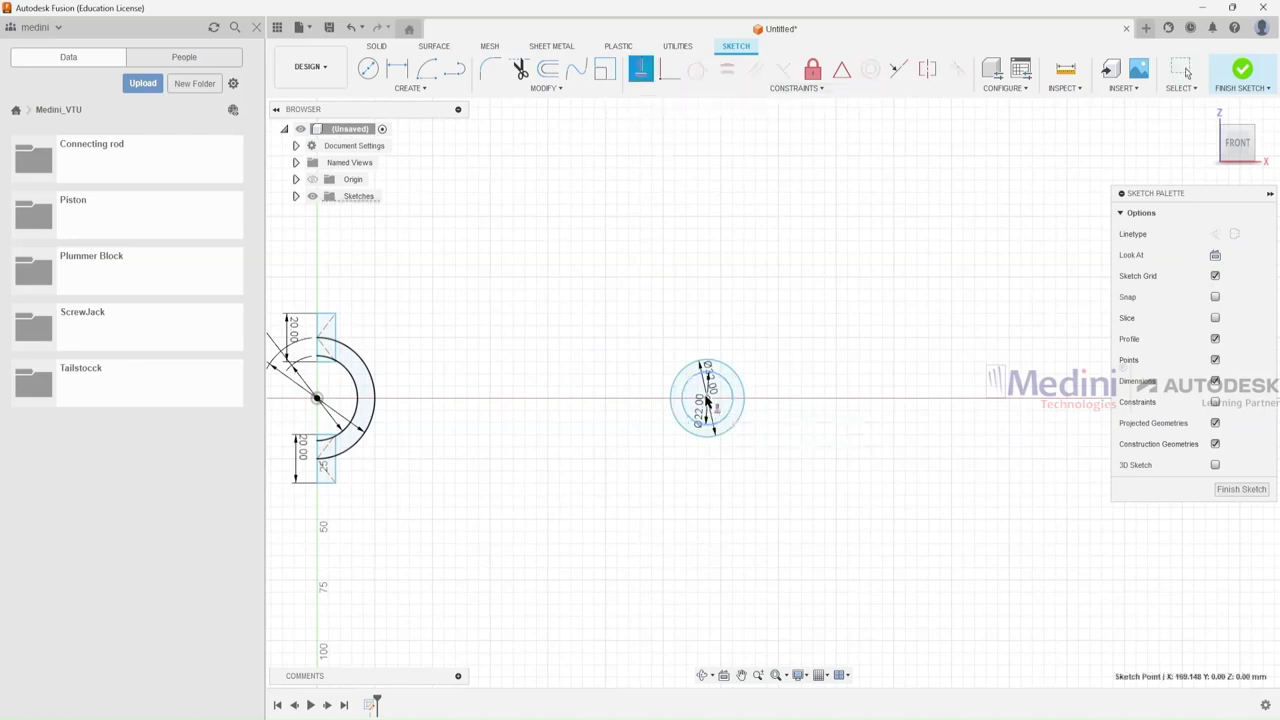
{"action": "left_click", "coordinate": [316, 400]}
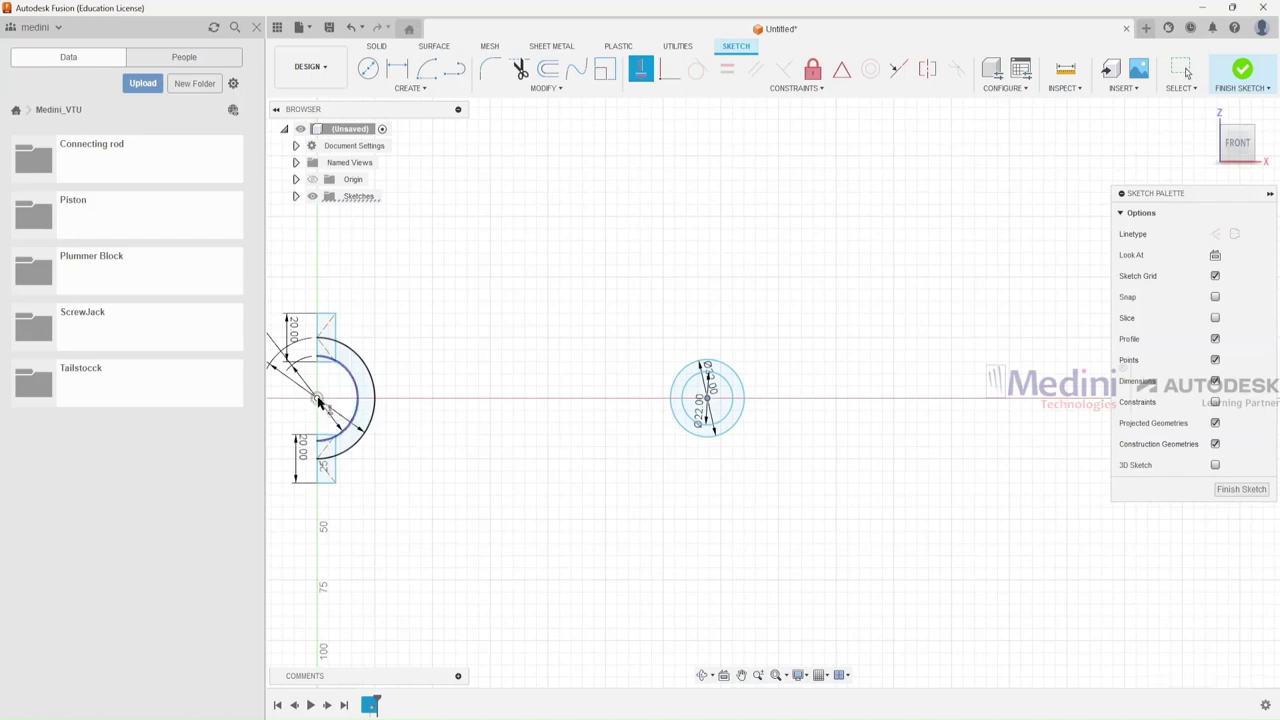
{"action": "left_click", "coordinate": [398, 70]}
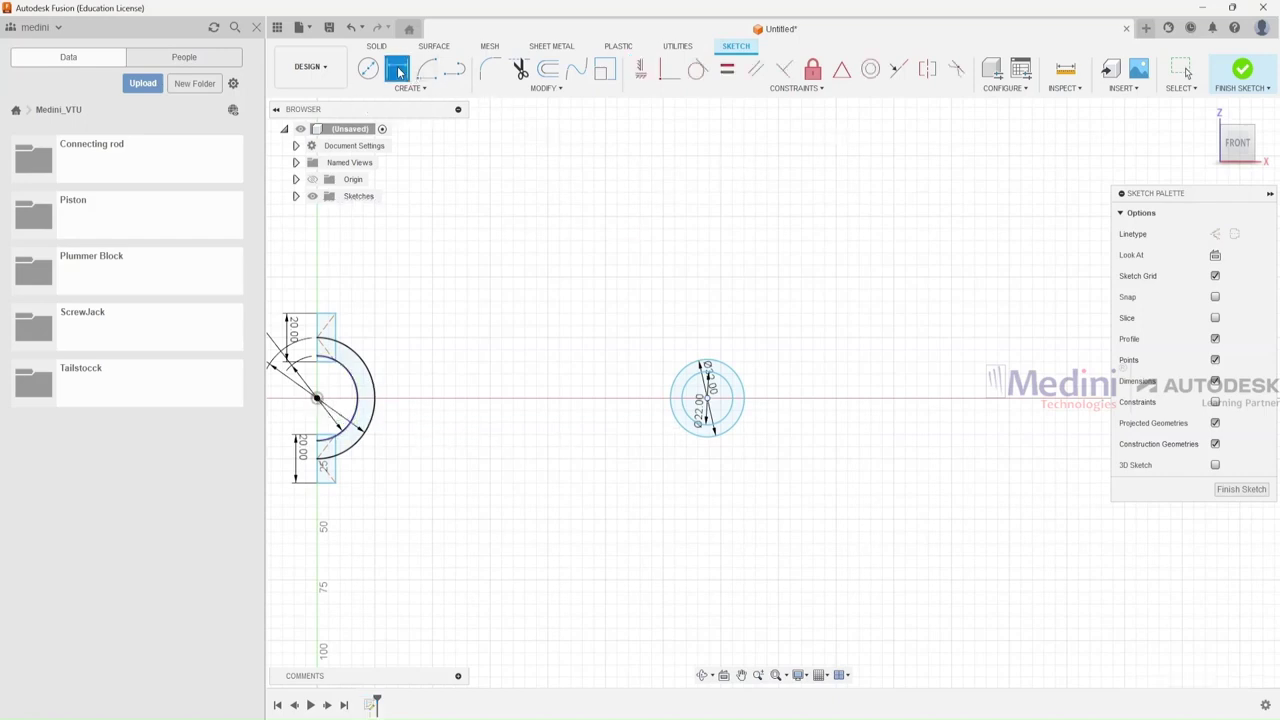
{"action": "left_click", "coordinate": [316, 400]}
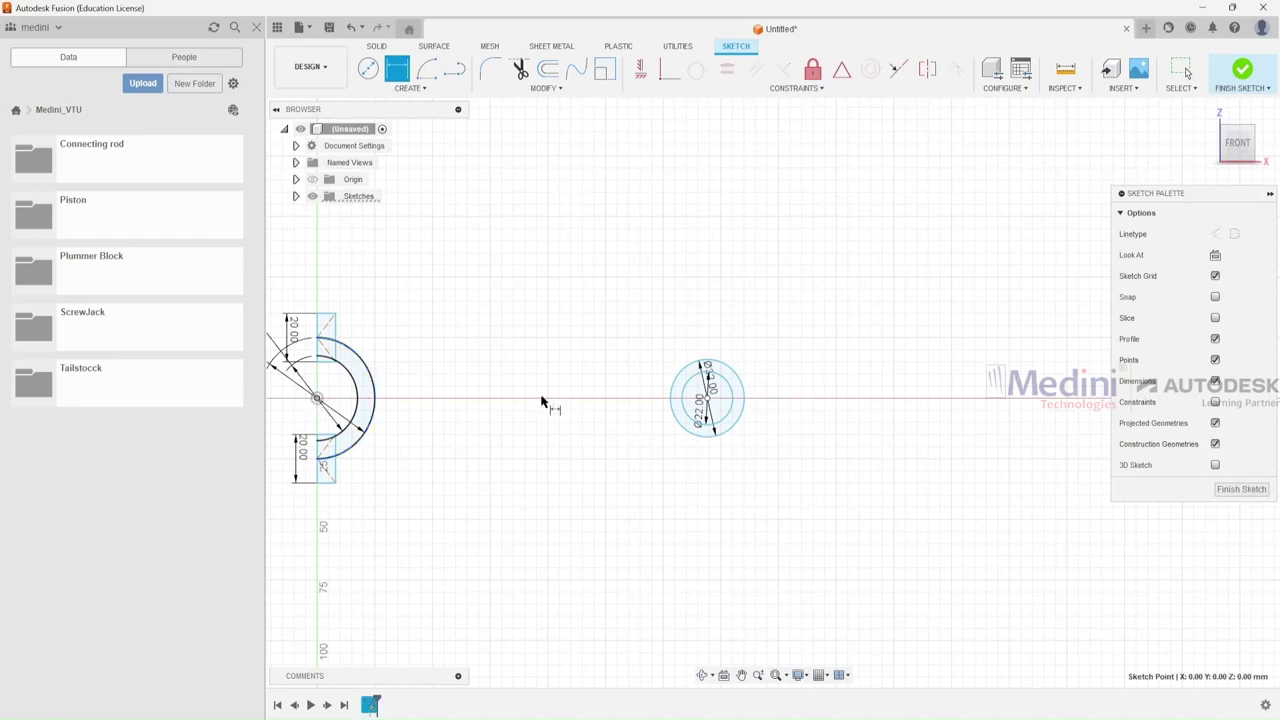
{"action": "left_click", "coordinate": [707, 399]}
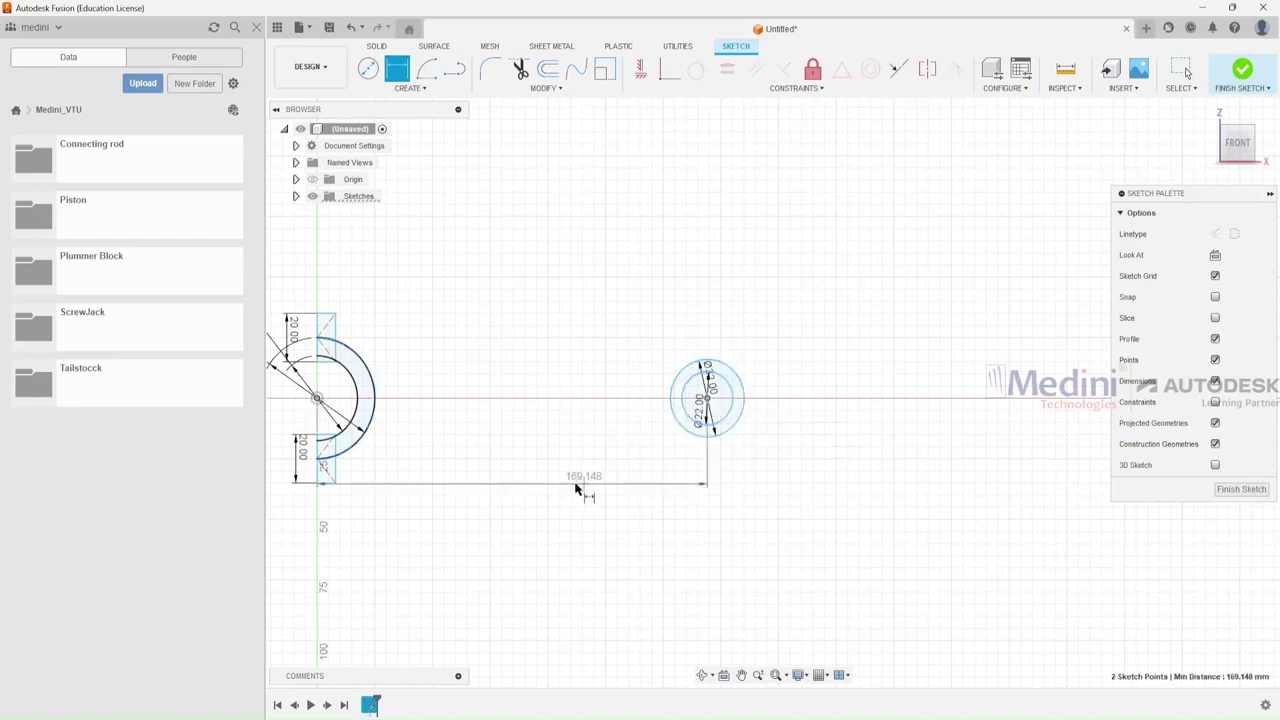
{"action": "left_click", "coordinate": [508, 523]}
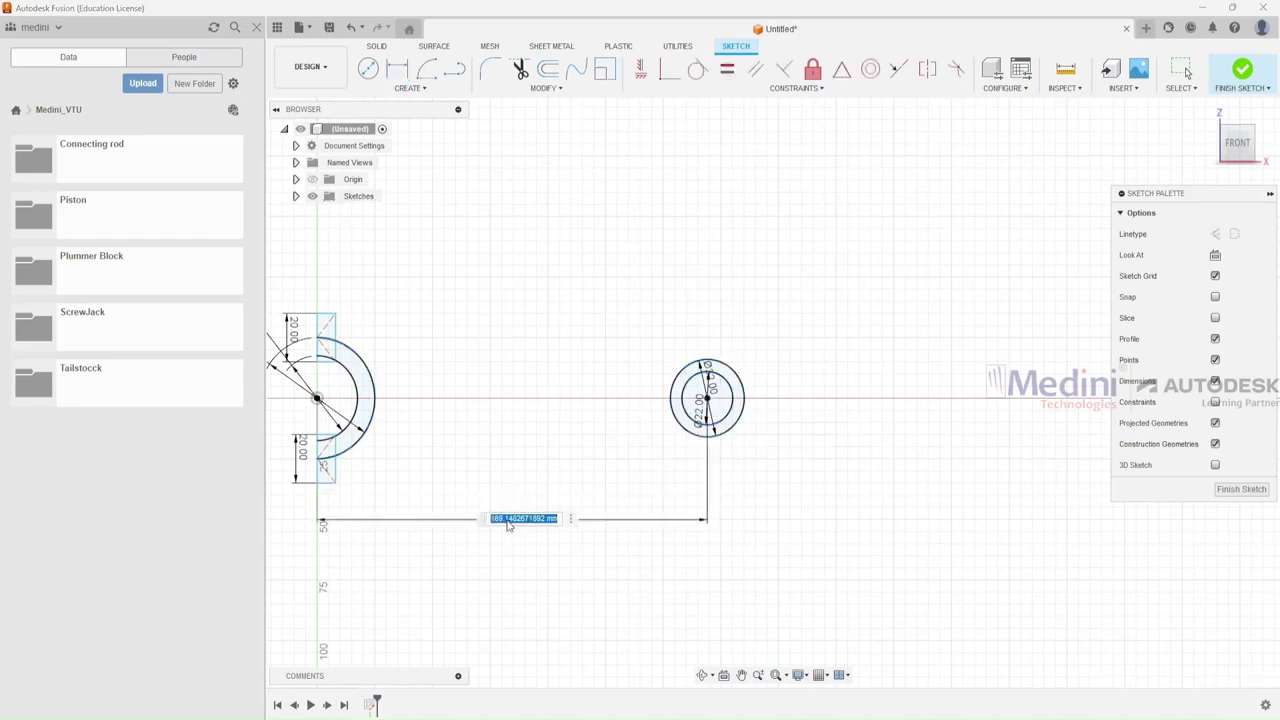
{"action": "type", "text": "180"}
{"action": "key", "text": "Return"}
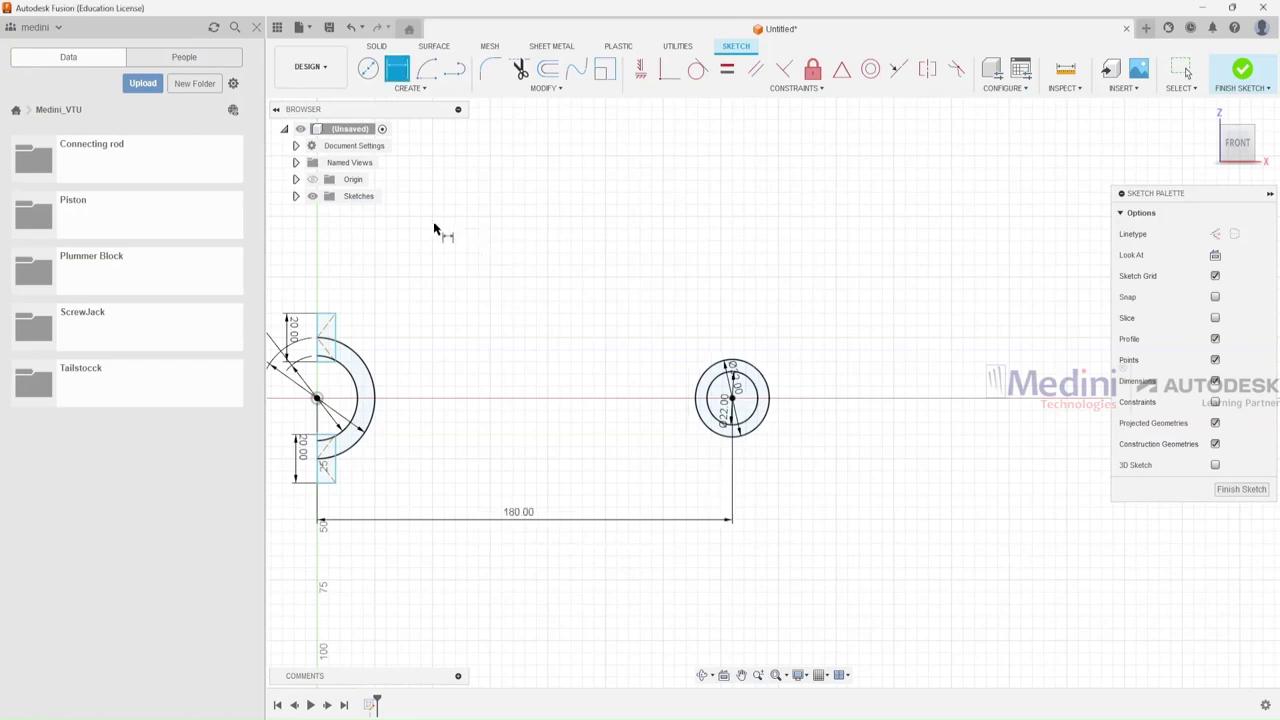
Draw upper and lower shank lines from the big-end arc to the small-end circle.
{"action": "left_click", "coordinate": [454, 68]}
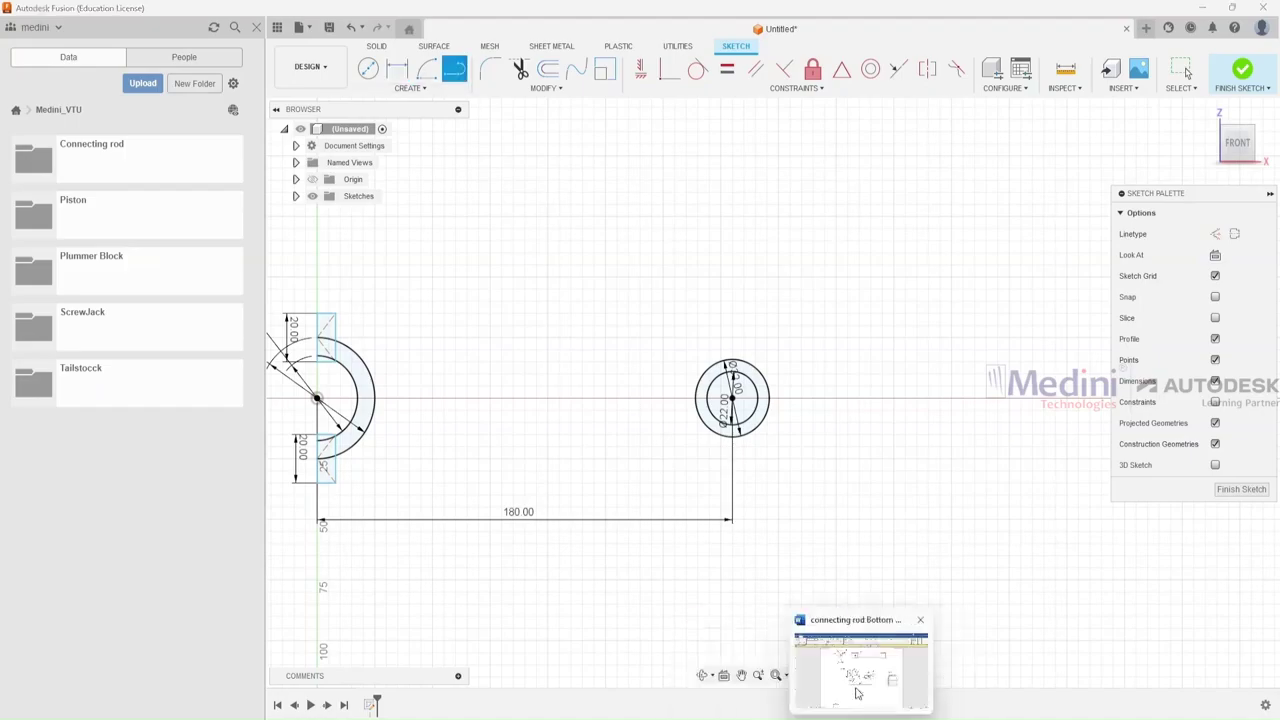
{"action": "left_click", "coordinate": [866, 650]}
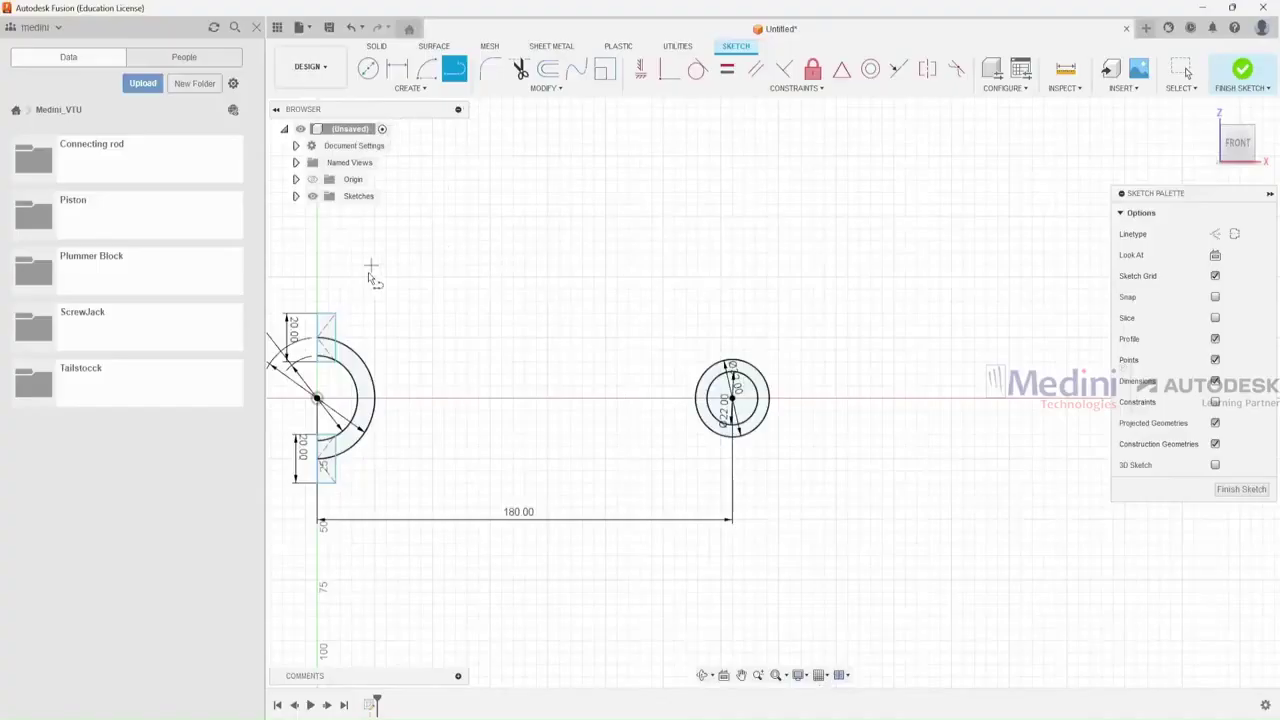
{"action": "left_click", "coordinate": [357, 359]}
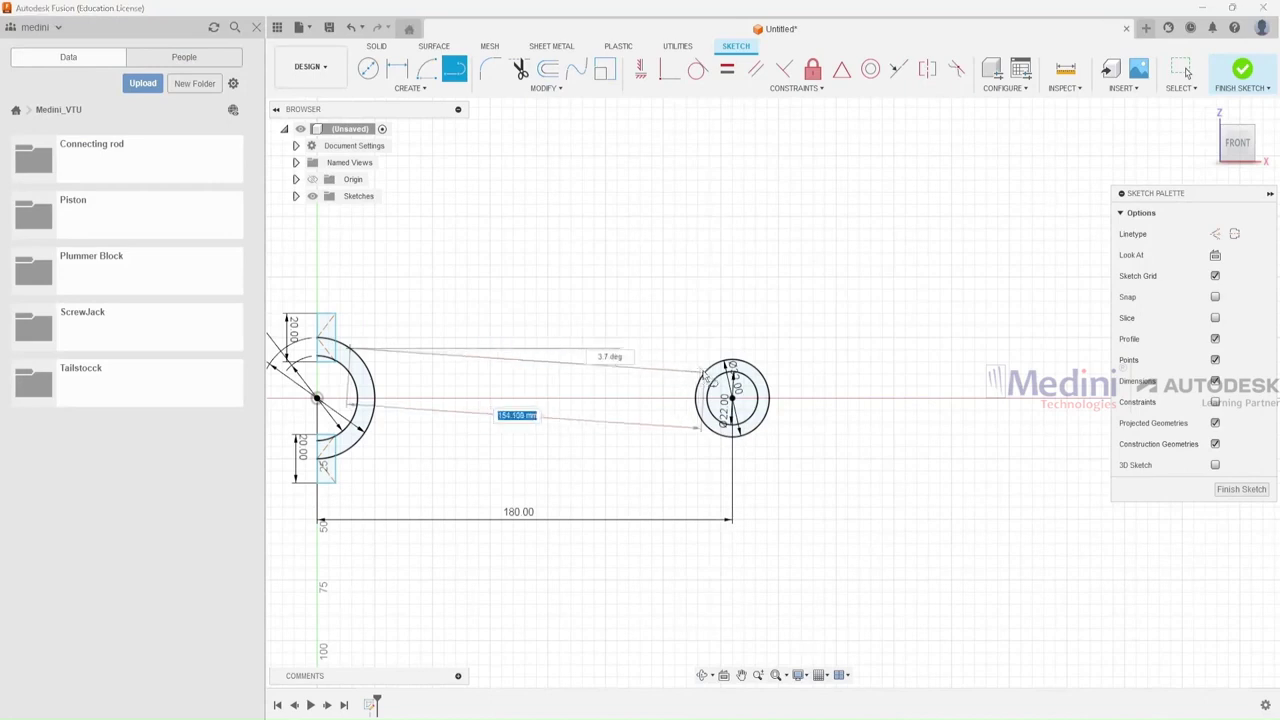
{"action": "left_click", "coordinate": [702, 370]}
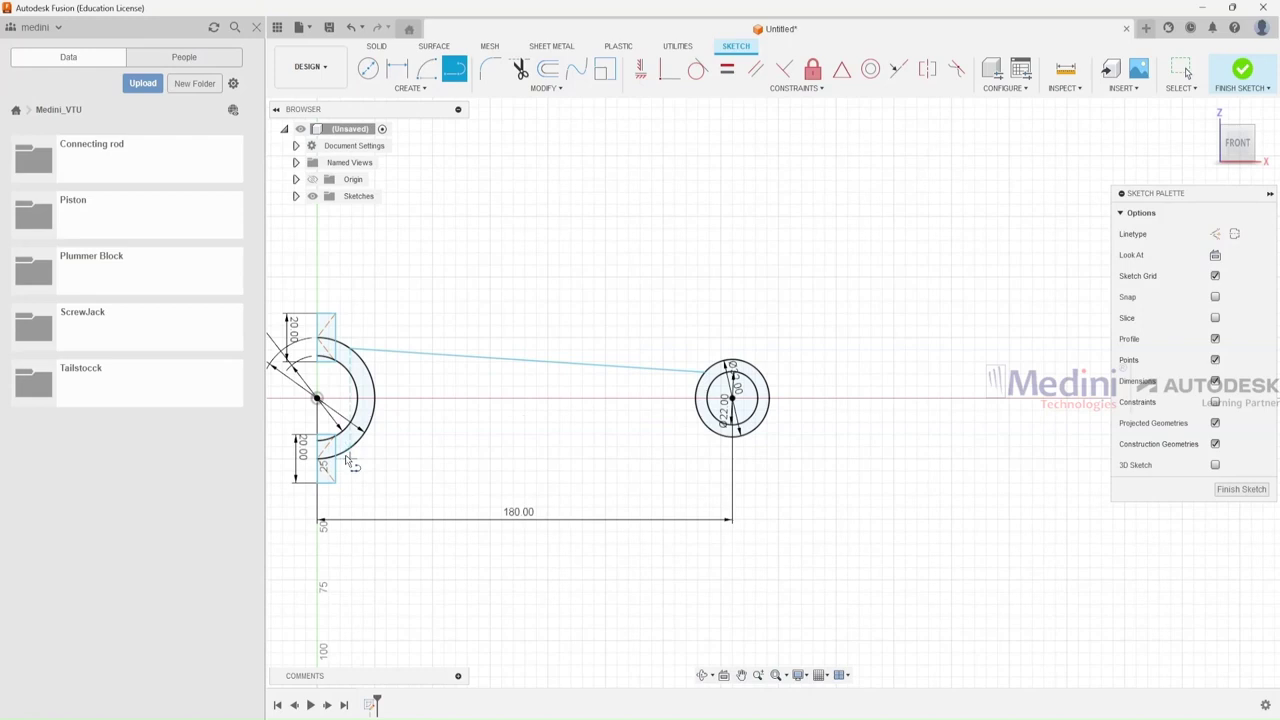
{"action": "left_click", "coordinate": [350, 450]}
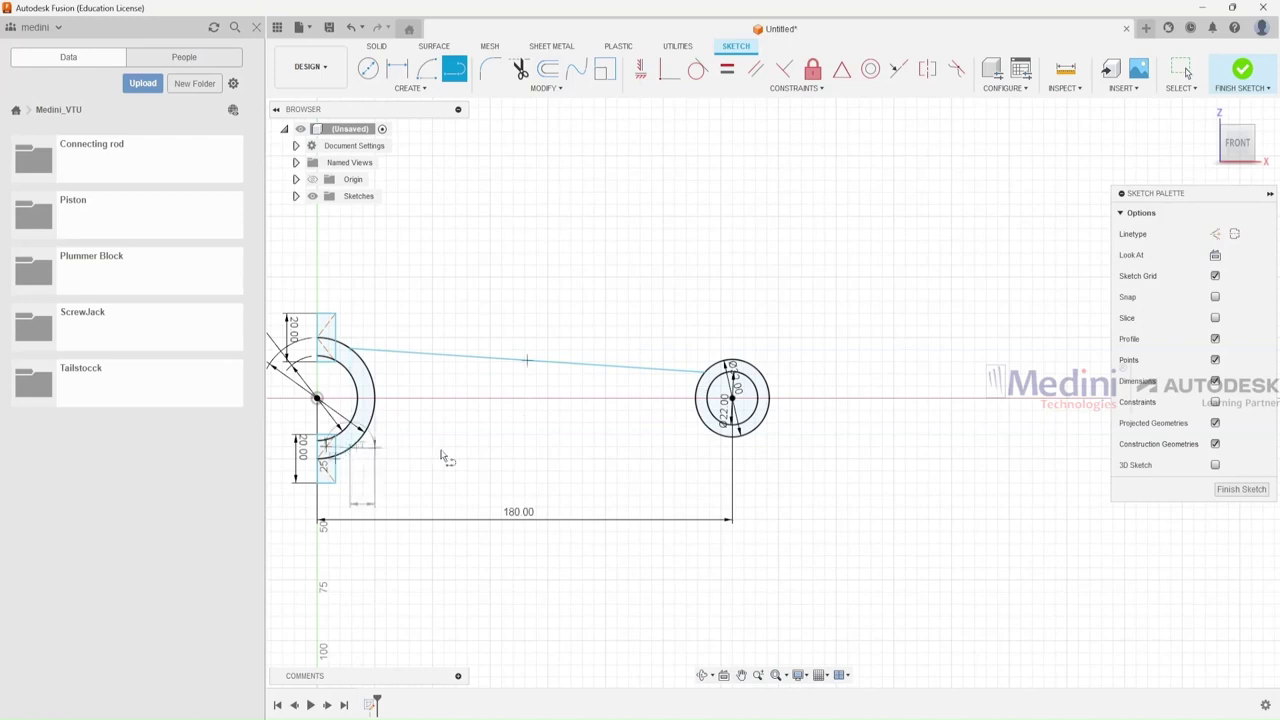
{"action": "left_click", "coordinate": [708, 427]}
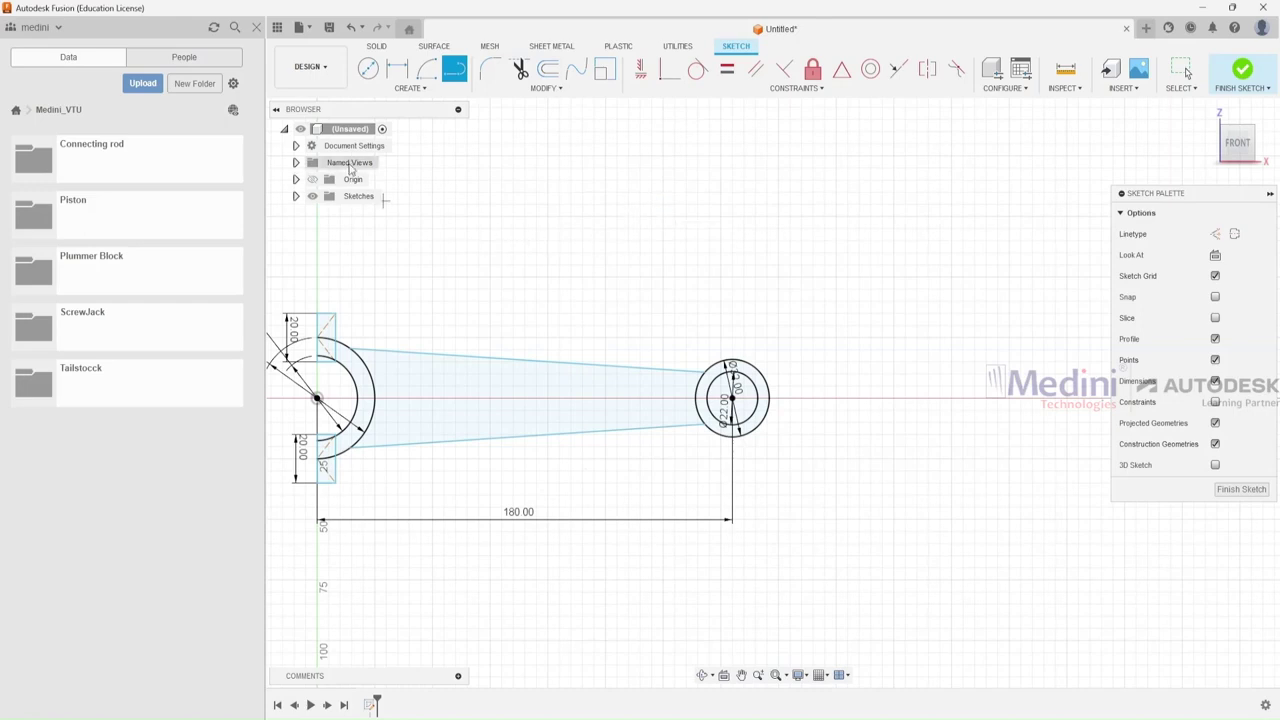
{"action": "left_click", "coordinate": [397, 68]}
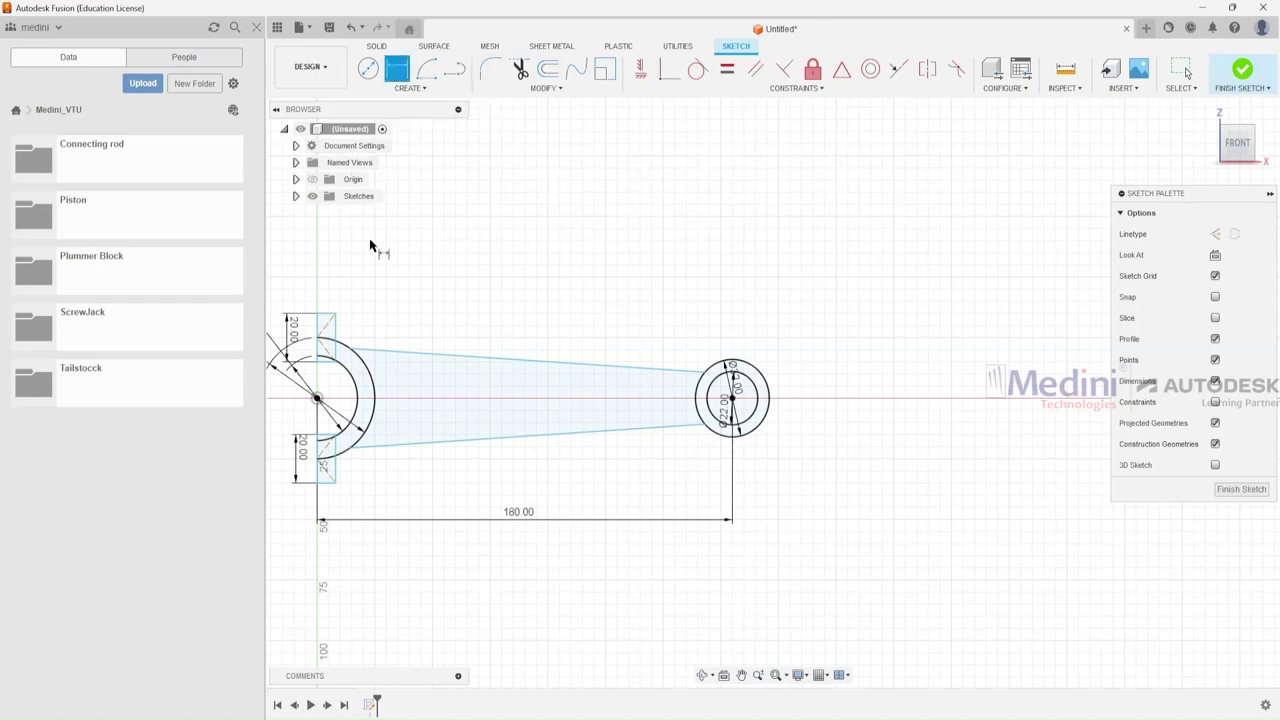
Dimension the shank's width at the big end as 35 mm.
{"action": "left_click", "coordinate": [350, 350]}
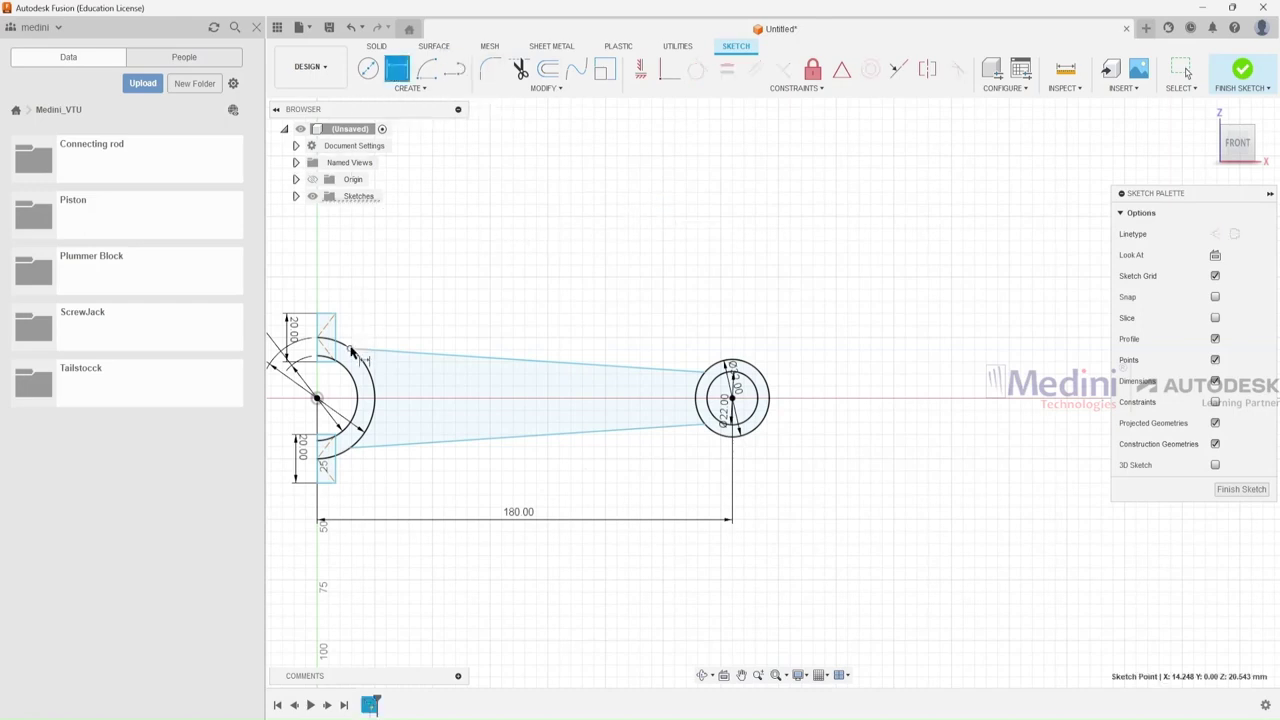
{"action": "left_click", "coordinate": [351, 449]}
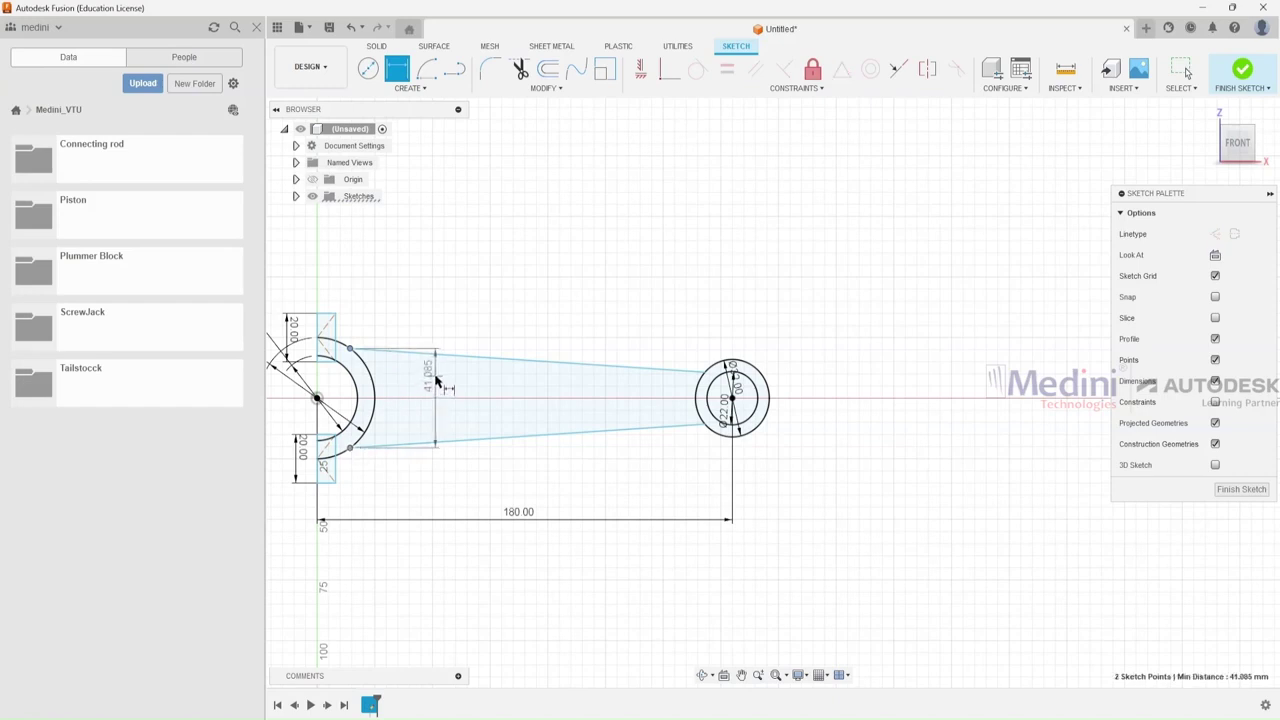
{"action": "left_click", "coordinate": [450, 397]}
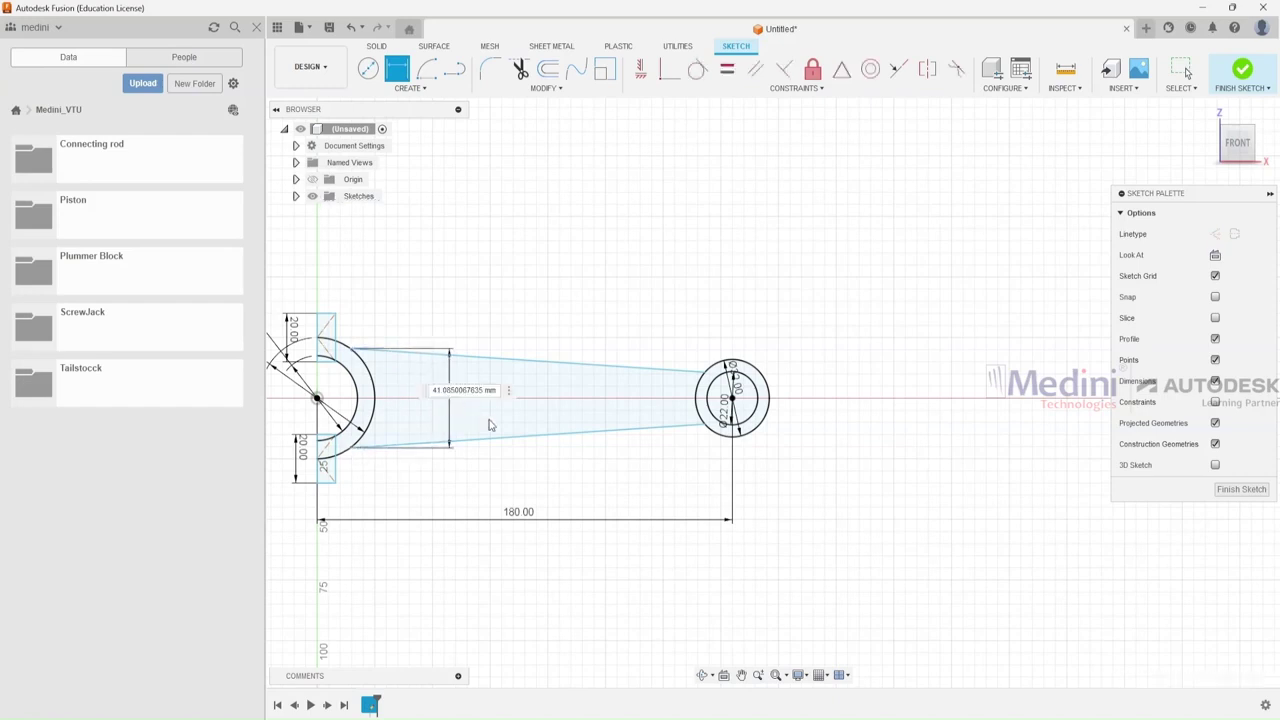
{"action": "type", "text": "3"}
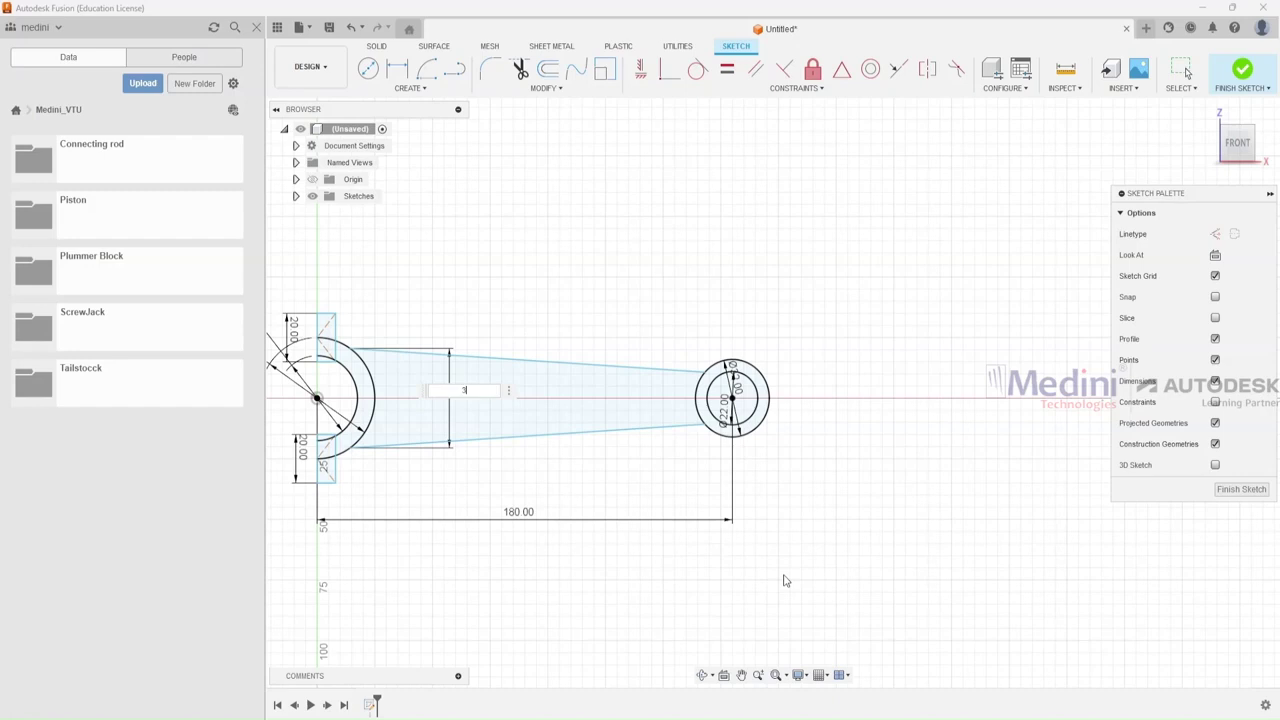
{"action": "type", "text": "5"}
{"action": "key", "text": "Return"}
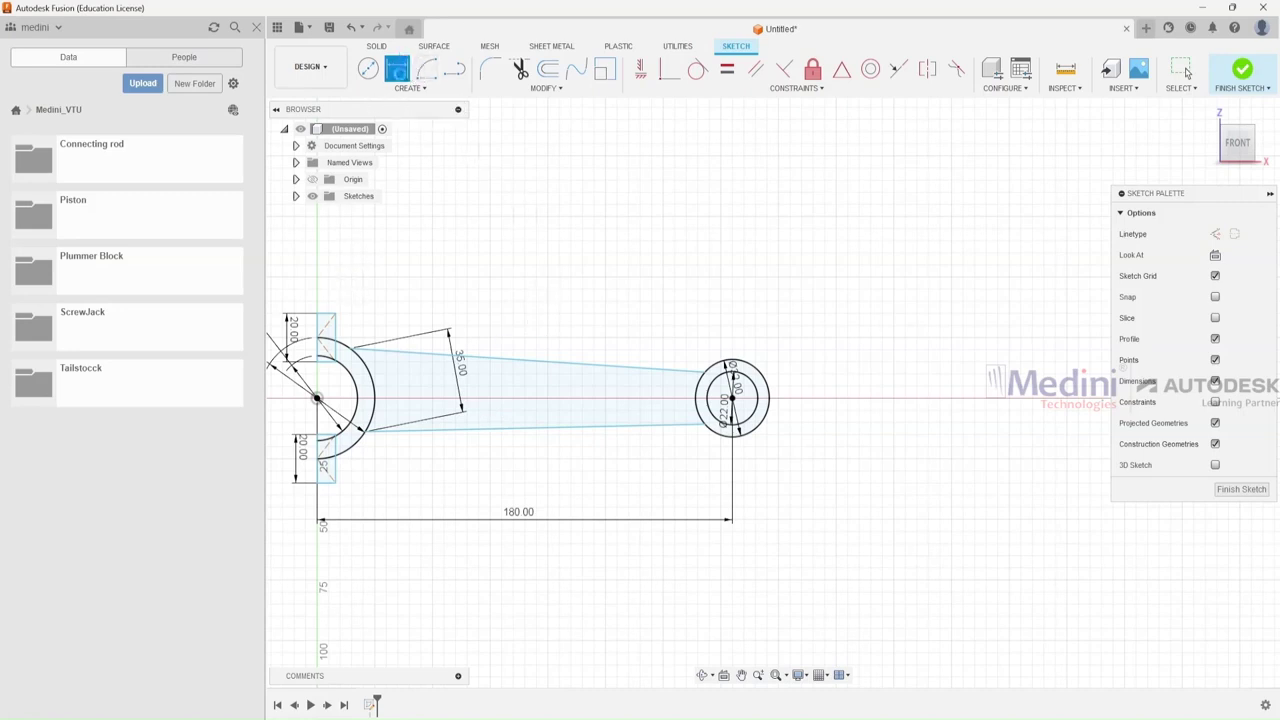
{"action": "left_click", "coordinate": [397, 68]}
{"action": "left_click", "coordinate": [351, 349]}
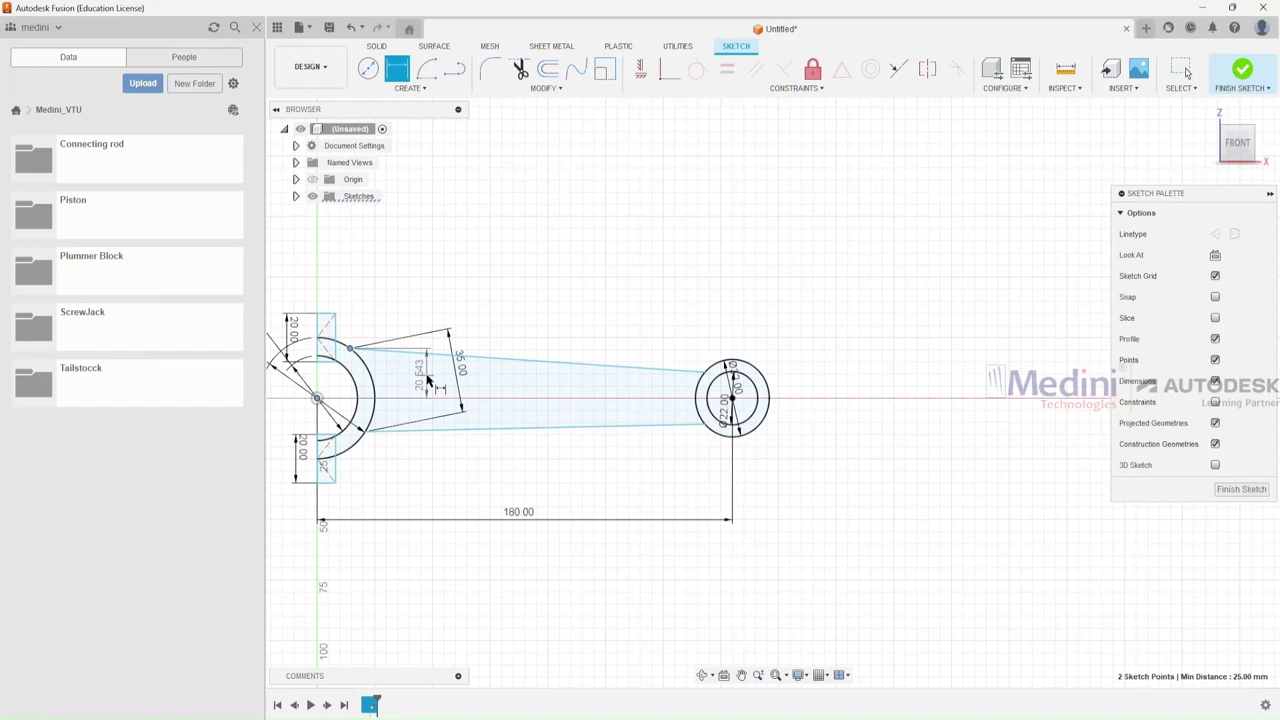
{"action": "left_click", "coordinate": [428, 380]}
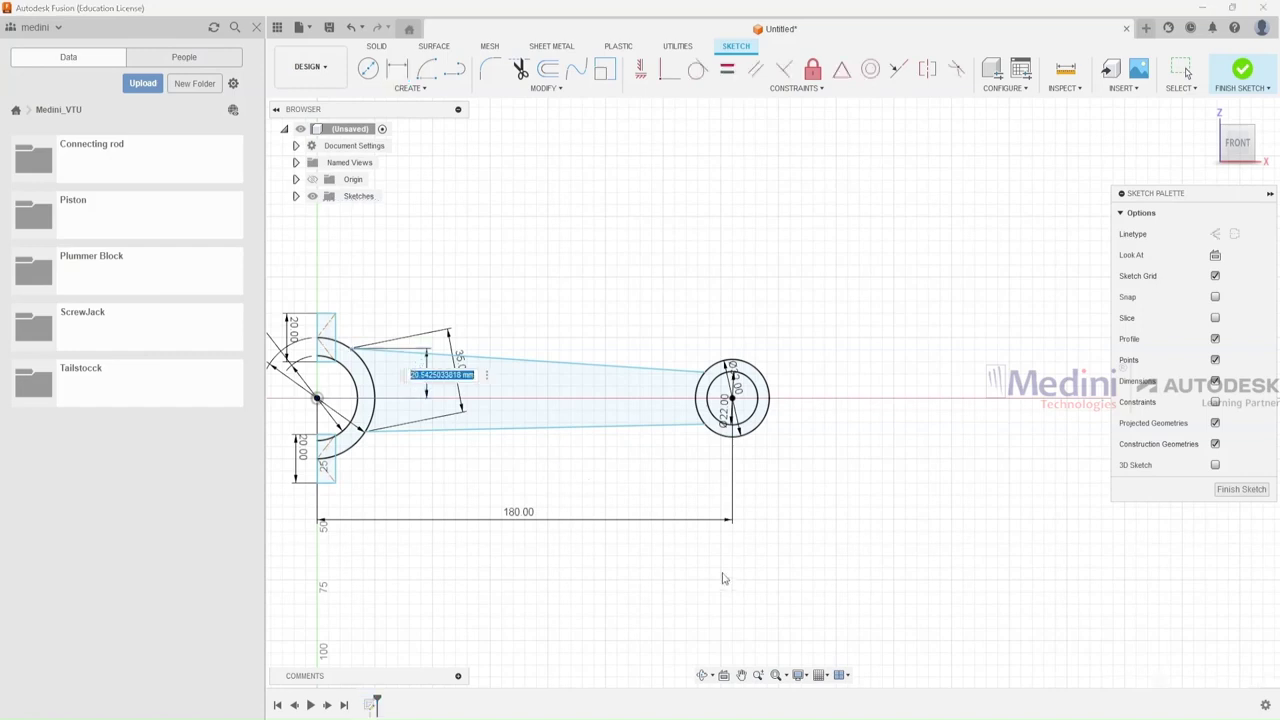
{"action": "type", "text": "35/2"}
{"action": "key", "text": "Return"}
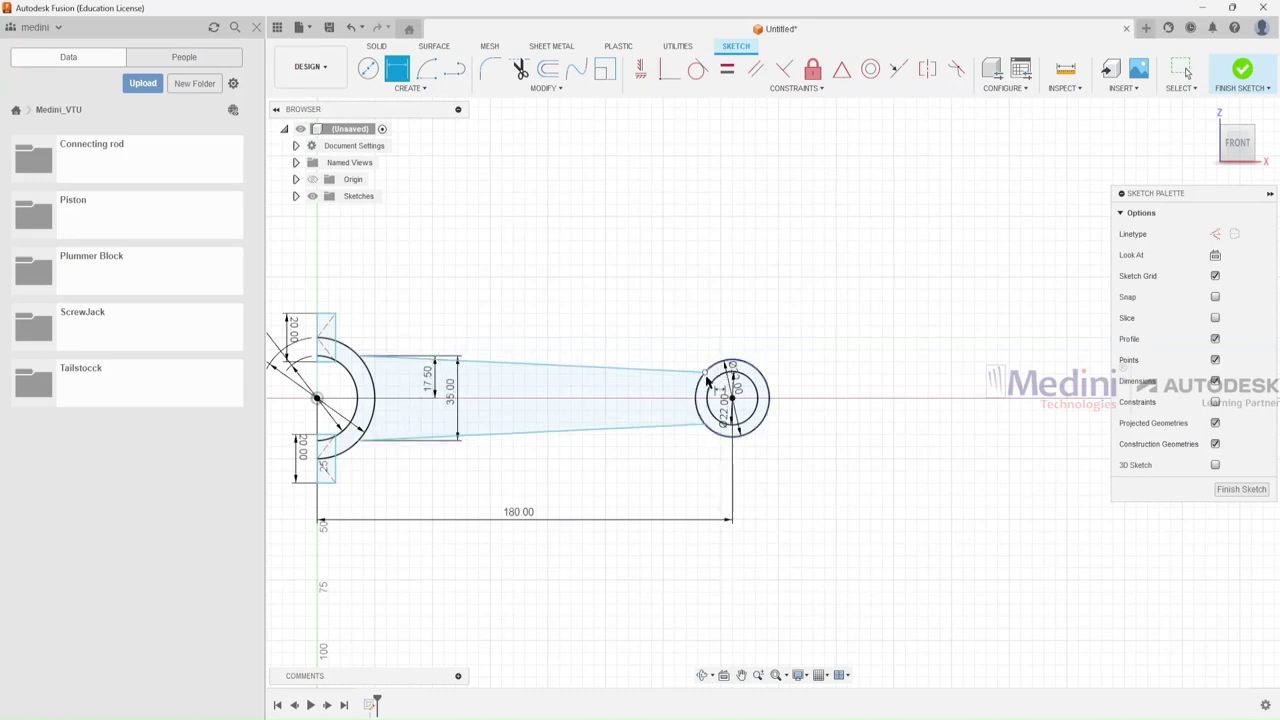
Dimension the small-end shank 20 mm wide, 10 mm off the circle centre, and check the reference drawing.
{"action": "left_click", "coordinate": [706, 424]}
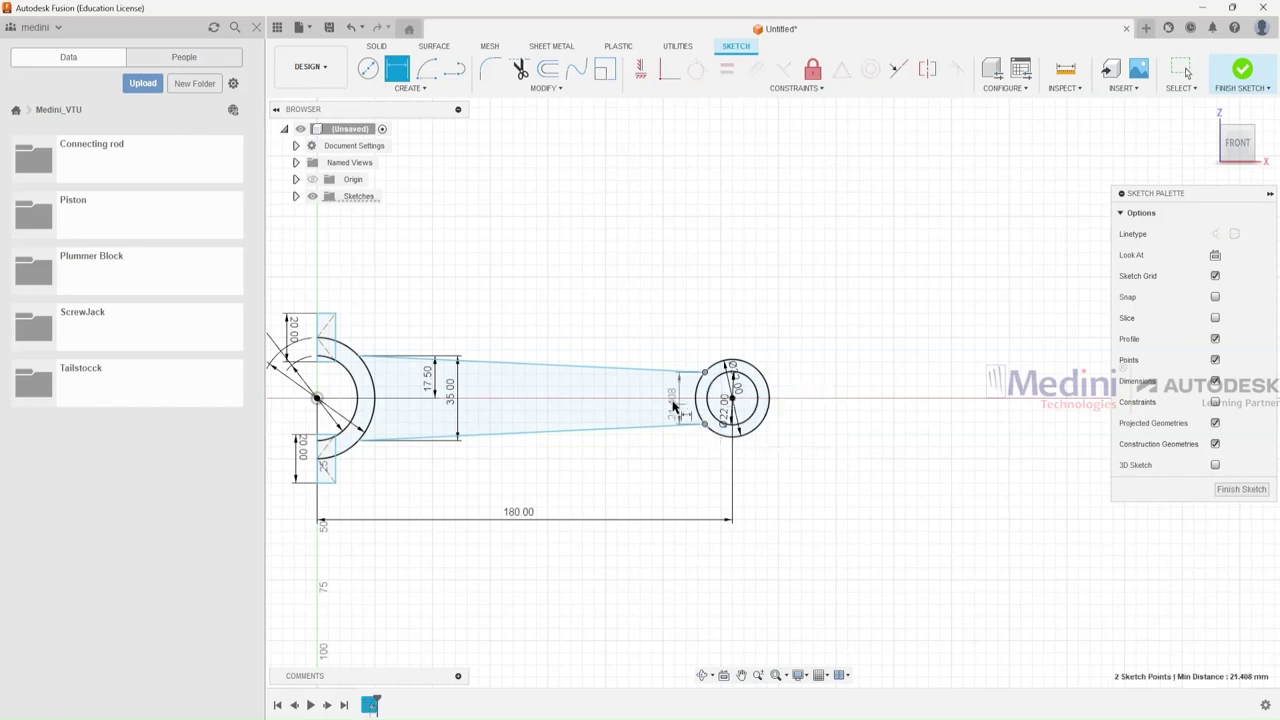
{"action": "left_click", "coordinate": [620, 400]}
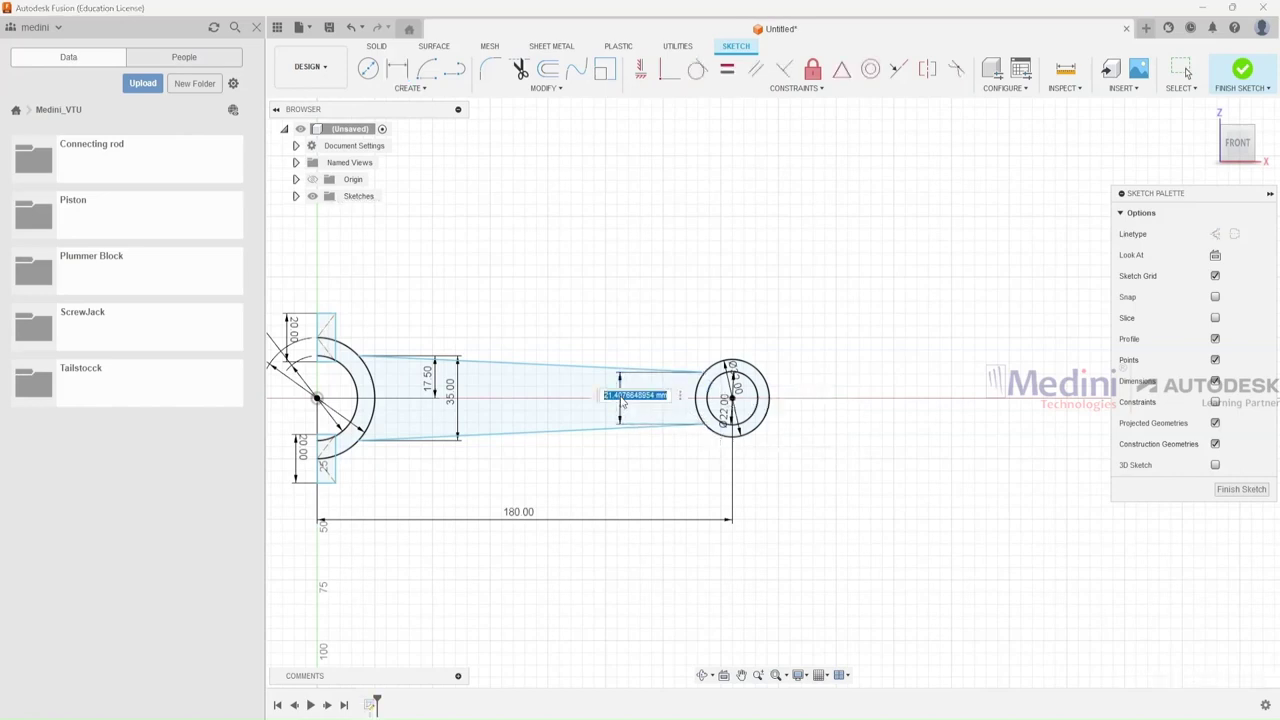
{"action": "key", "text": "BackSpace"}
{"action": "type", "text": "20"}
{"action": "key", "text": "Return"}
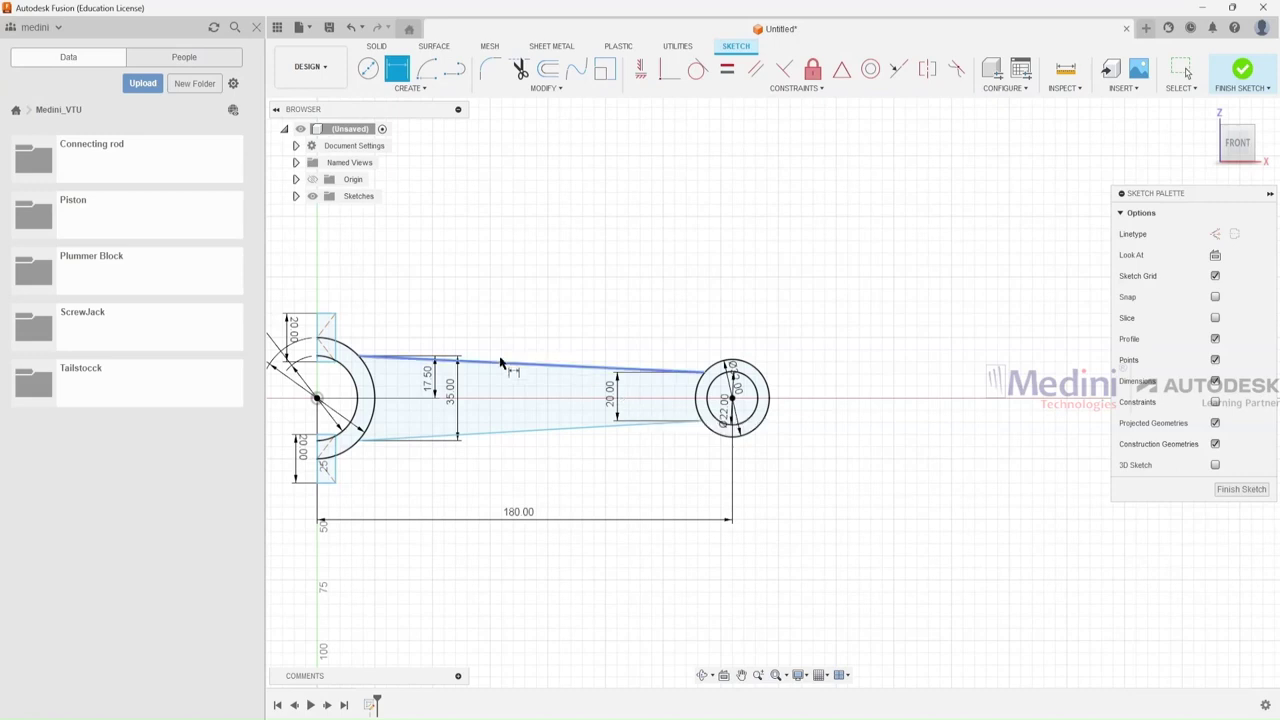
{"action": "left_click", "coordinate": [703, 421]}
{"action": "left_click", "coordinate": [733, 400]}
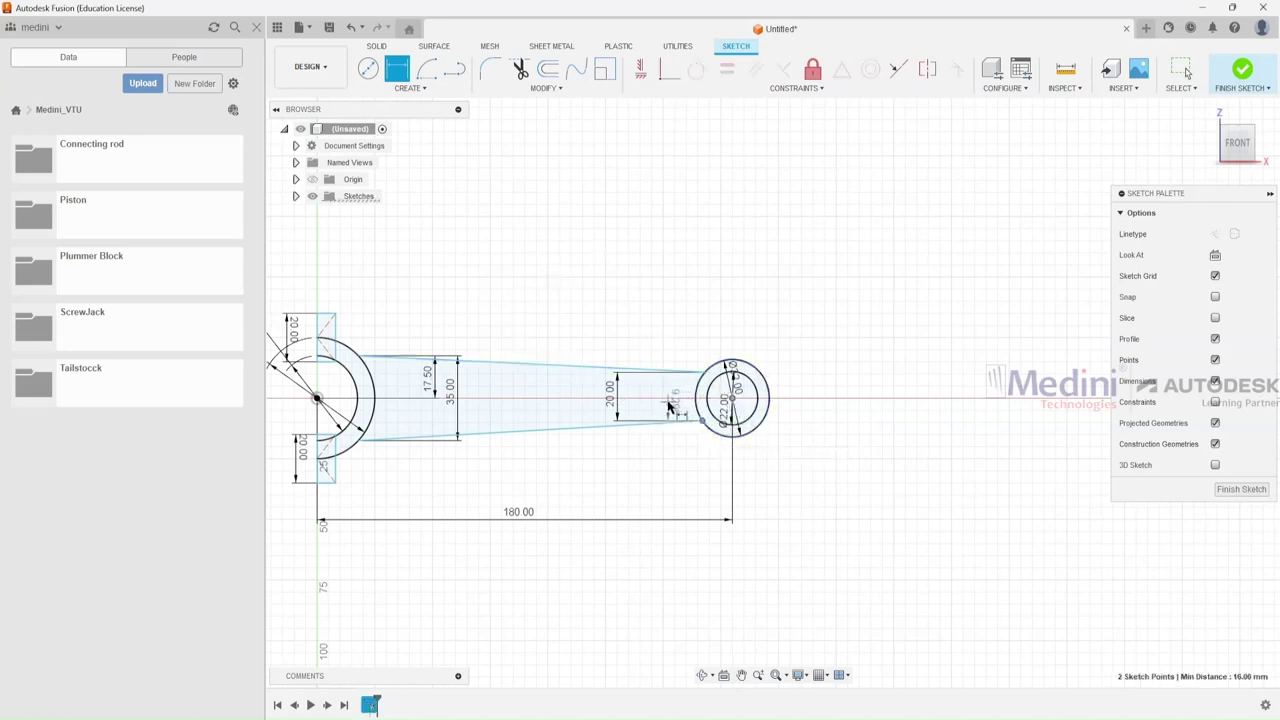
{"action": "left_click", "coordinate": [666, 410]}
{"action": "type", "text": "10"}
{"action": "key", "text": "Return"}
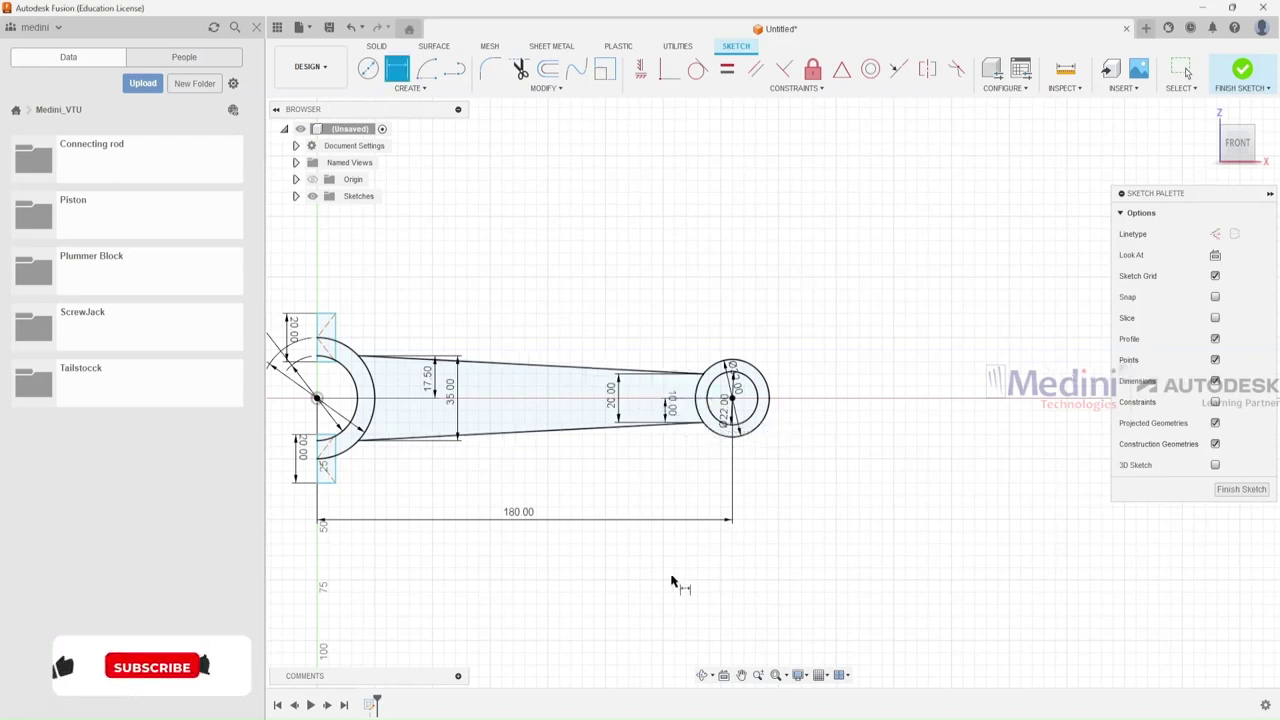
{"action": "mouse_move", "coordinate": [860, 716]}
{"action": "left_click", "coordinate": [860, 670]}
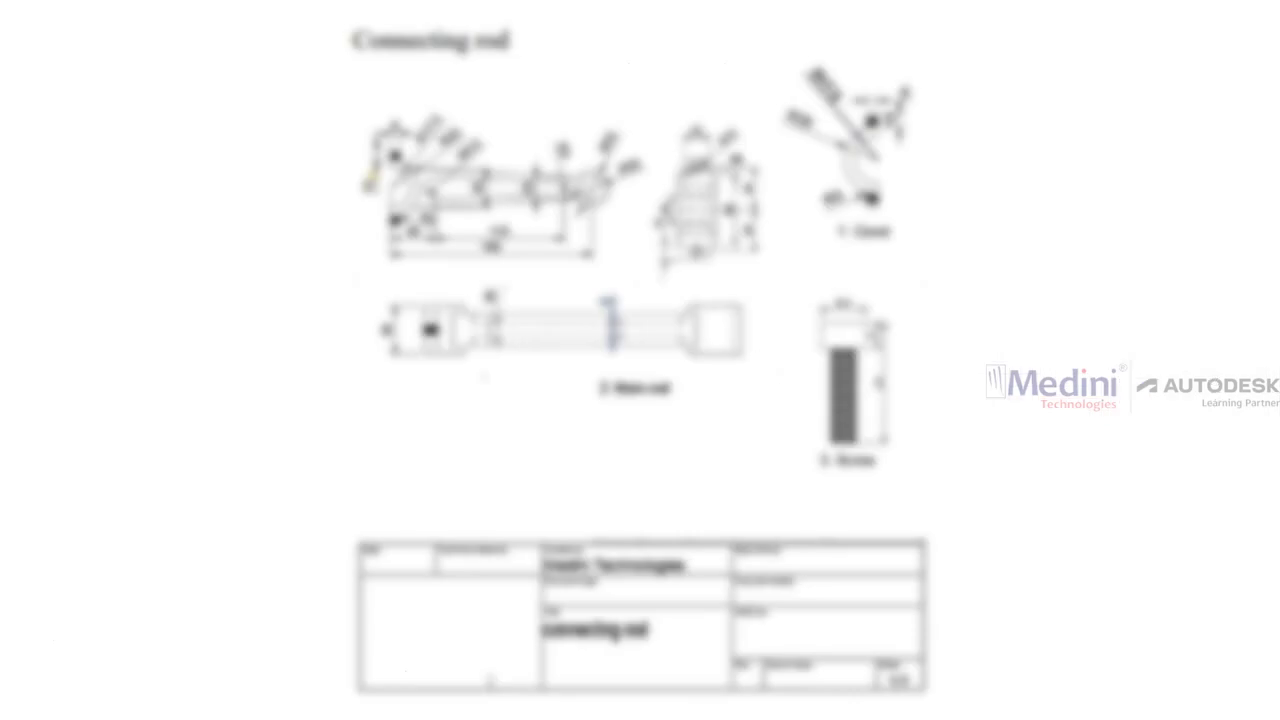
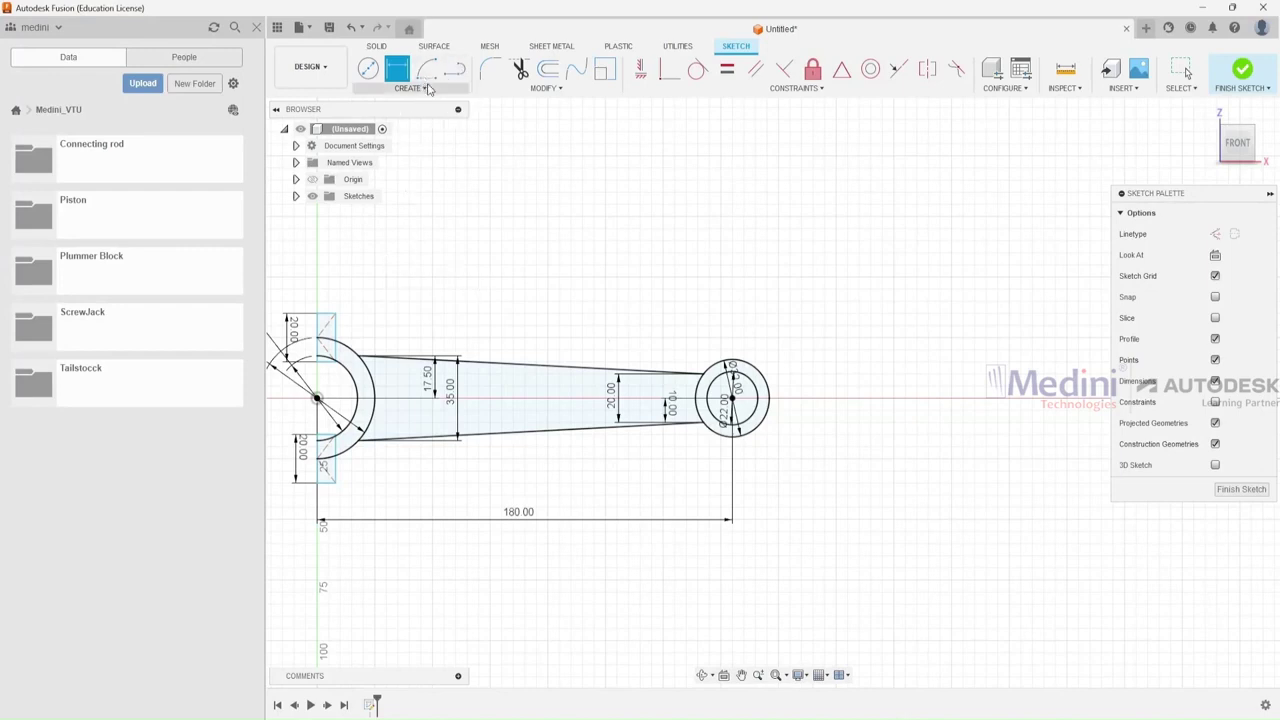
Draw a Ø19 mm centre-diameter circle on the connecting-rod web.
{"action": "left_click", "coordinate": [368, 70]}
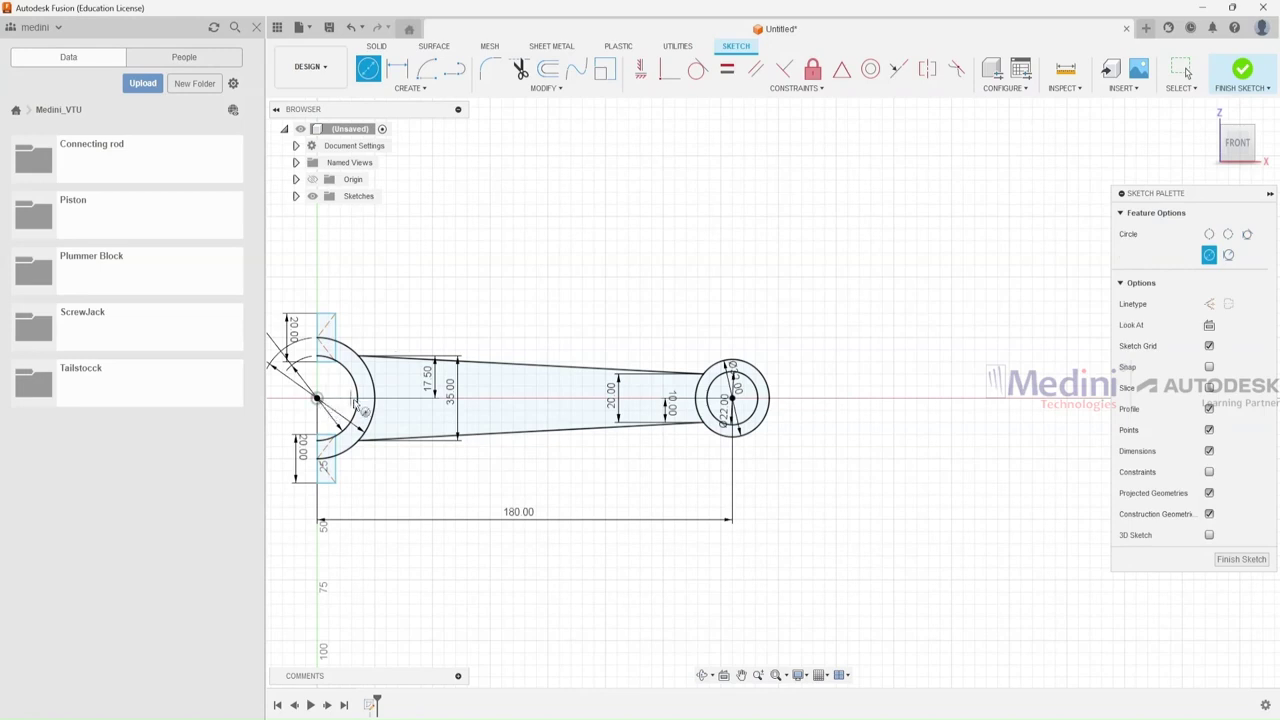
{"action": "left_click", "coordinate": [408, 397]}
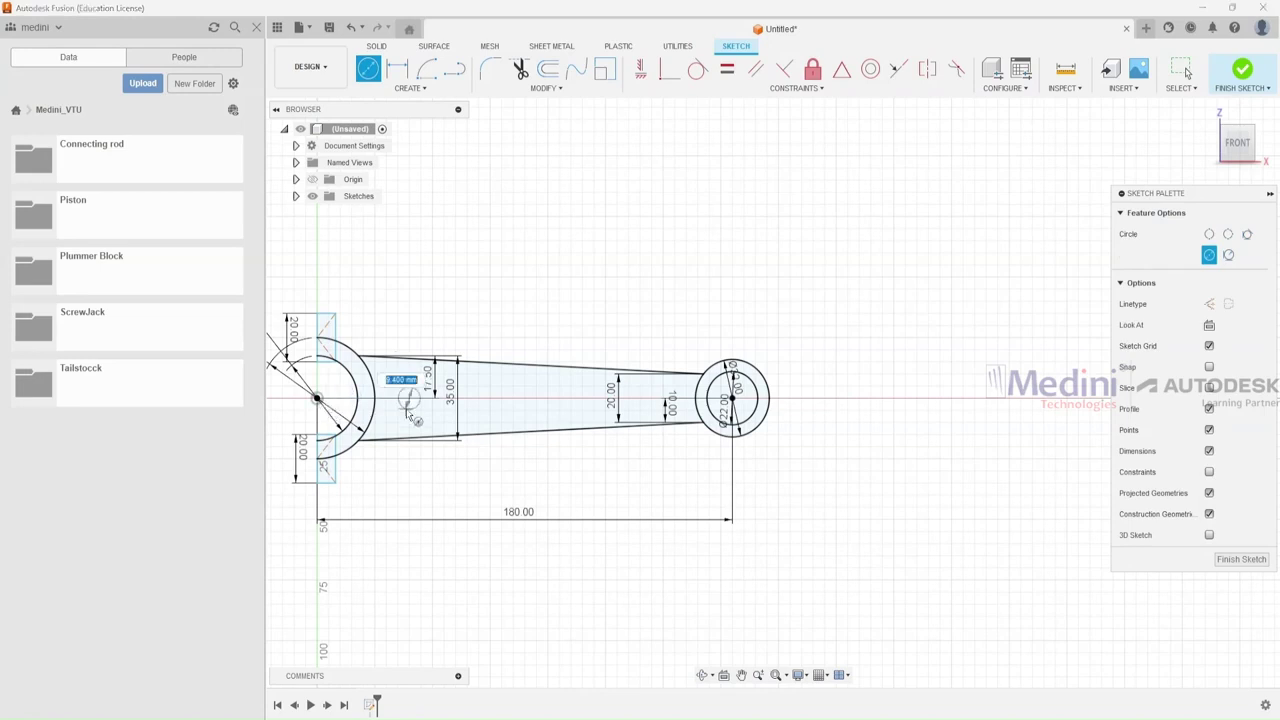
{"action": "type", "text": "19"}
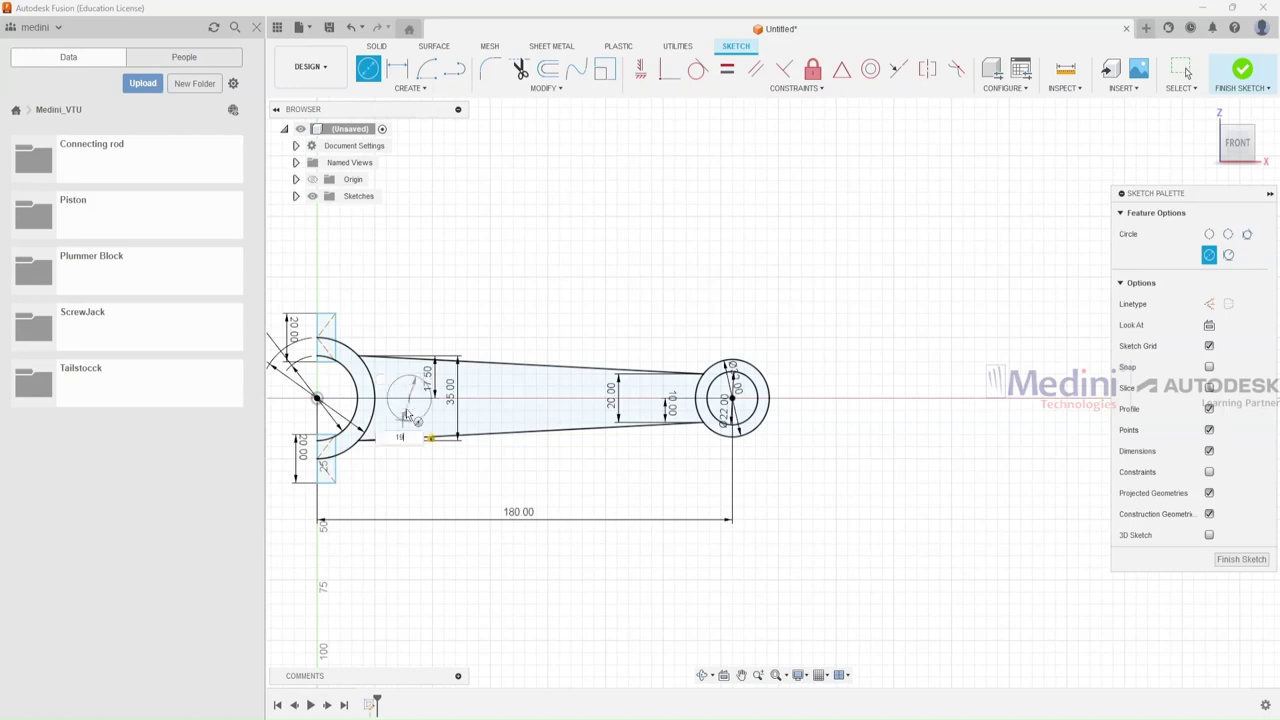
{"action": "key", "text": "Return"}
{"action": "key", "text": "Escape"}
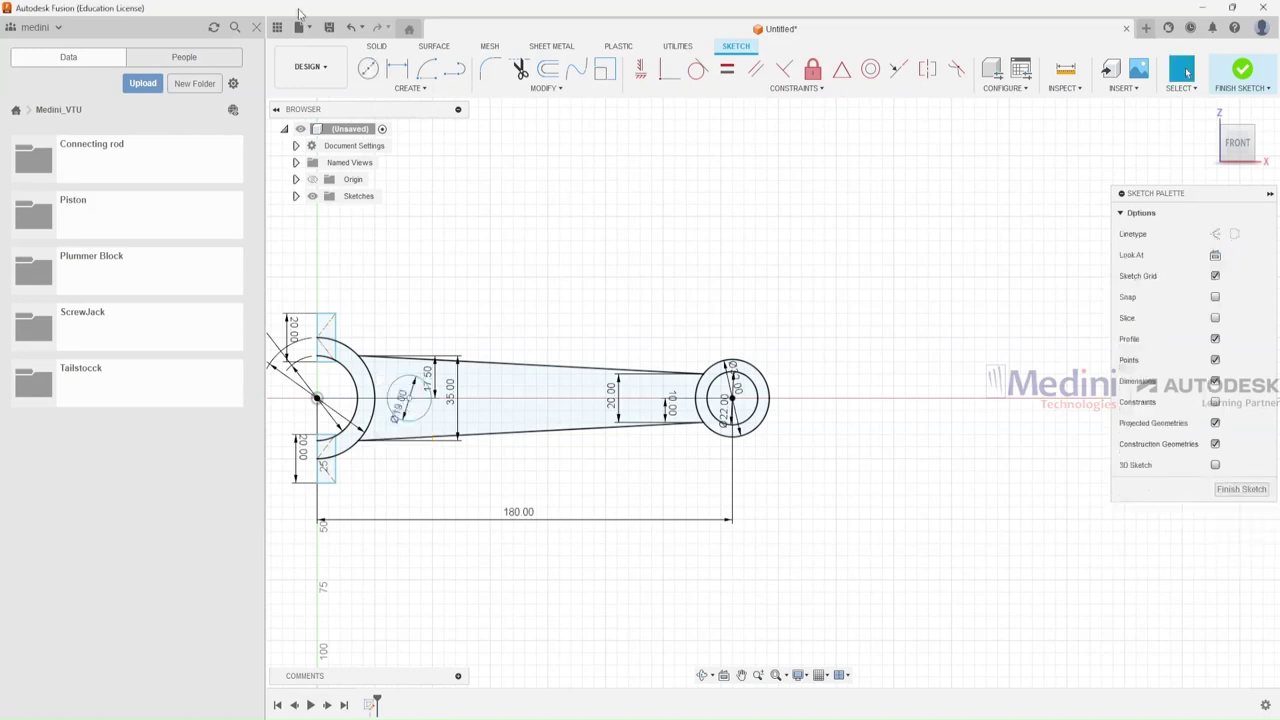
Add a second Ø10 mm circle further right along the web.
{"action": "left_click", "coordinate": [368, 68]}
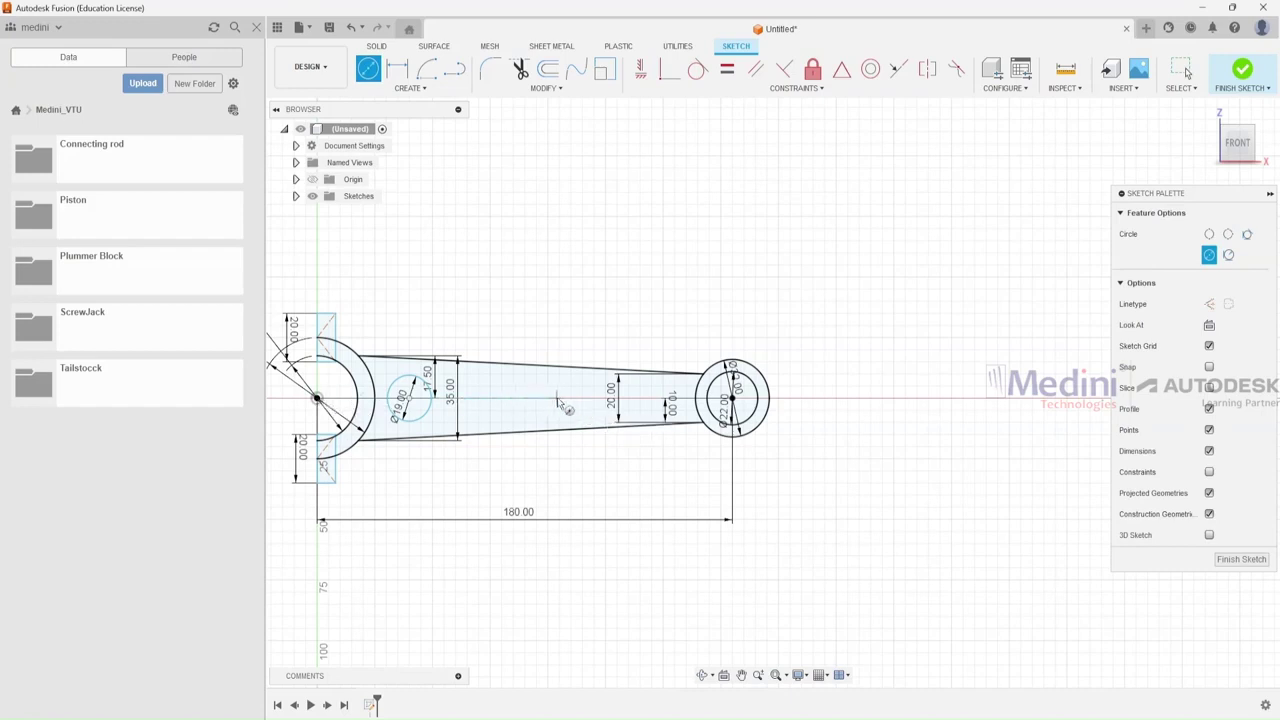
{"action": "left_click", "coordinate": [587, 400]}
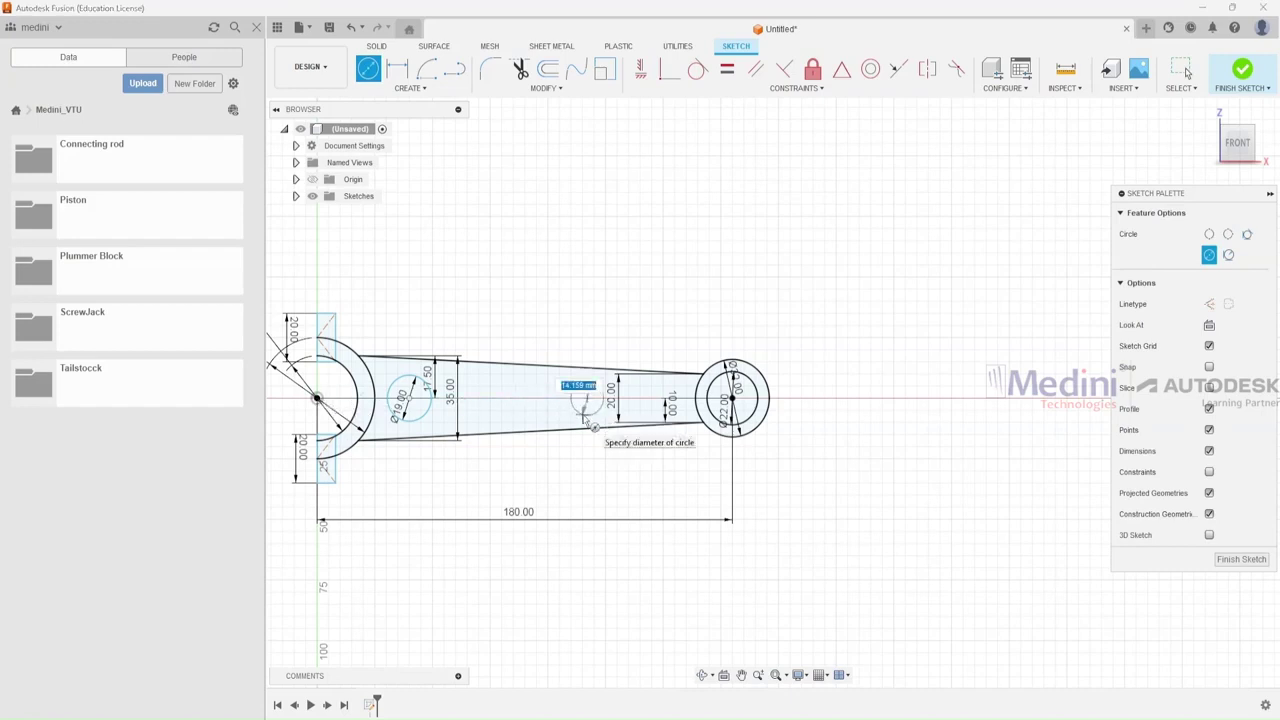
{"action": "type", "text": "10"}
{"action": "key", "text": "Return"}
{"action": "key", "text": "Escape"}
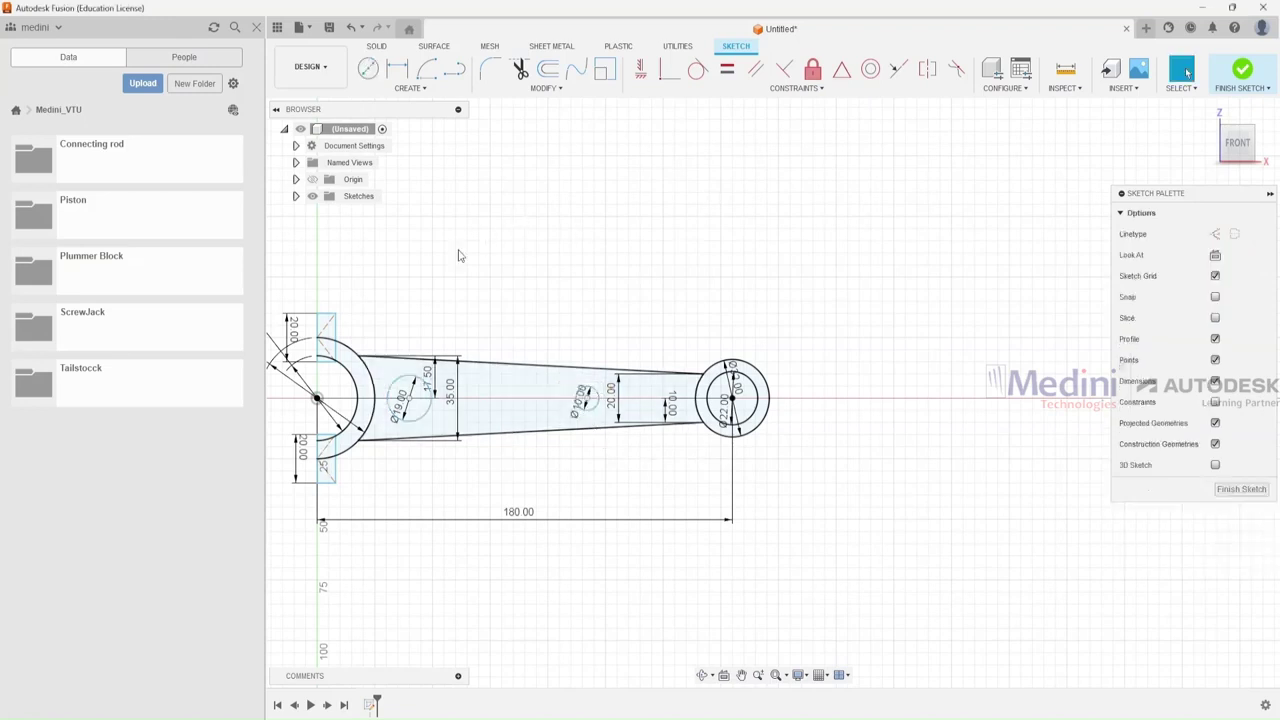
{"action": "left_click", "coordinate": [397, 68]}
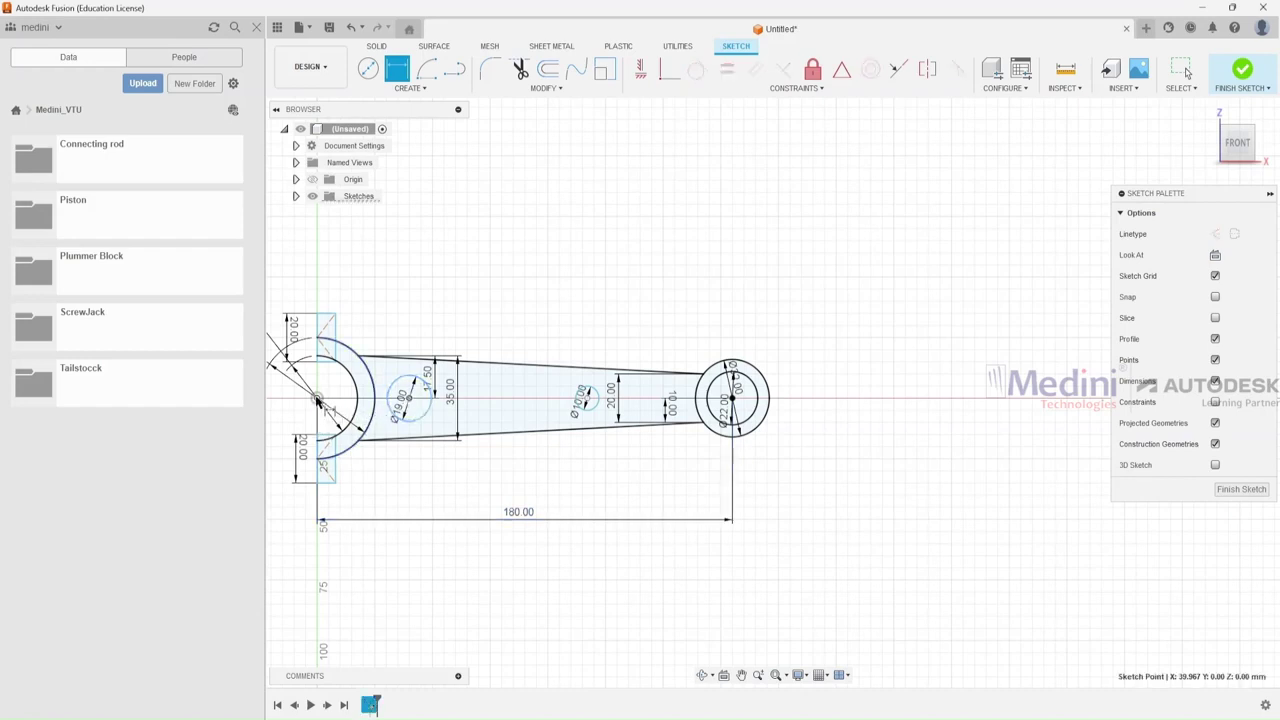
Constrain the Ø19 and Ø10 circle centres horizontally onto the centreline.
{"action": "left_click", "coordinate": [317, 399]}
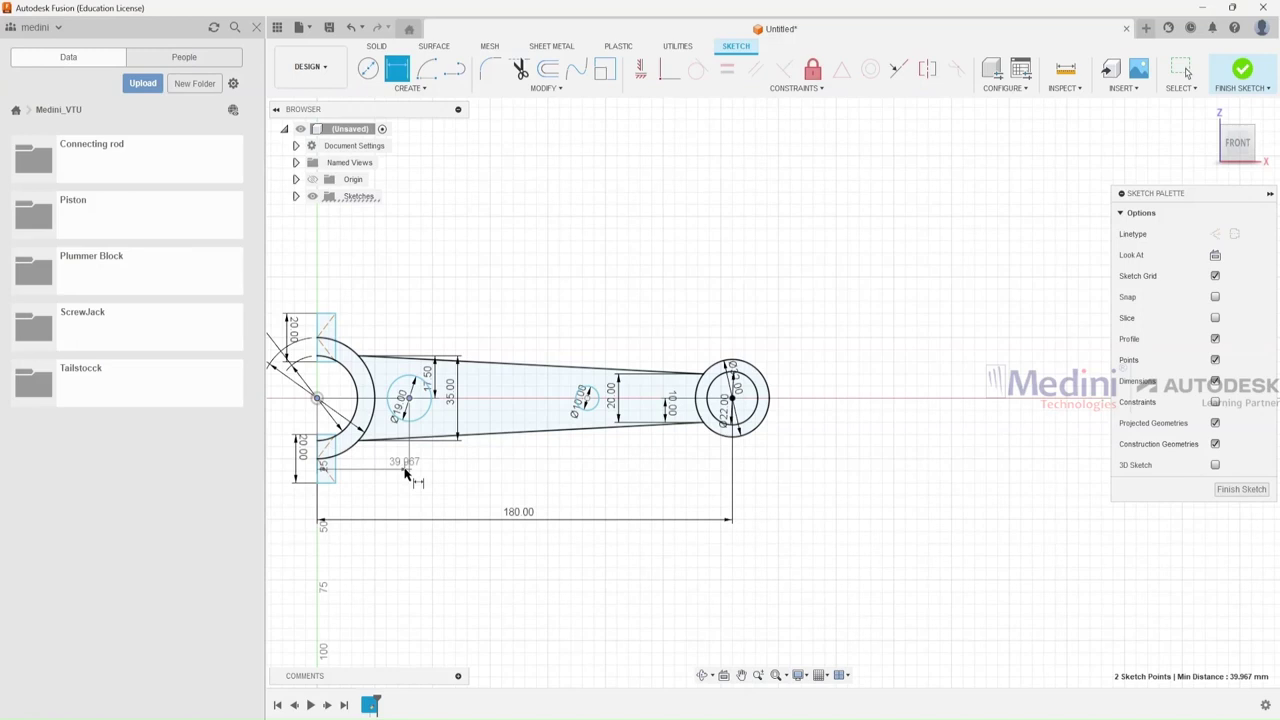
{"action": "key", "text": "Escape"}
{"action": "left_click", "coordinate": [643, 70]}
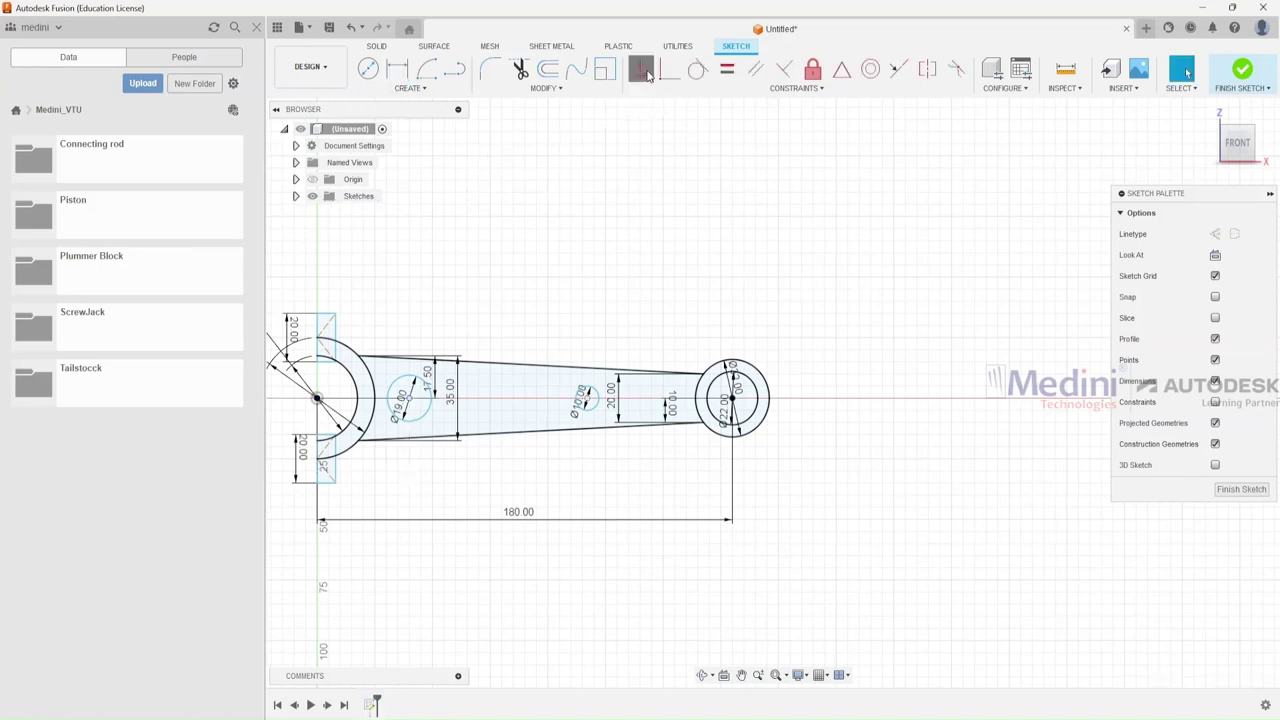
{"action": "left_click", "coordinate": [410, 399]}
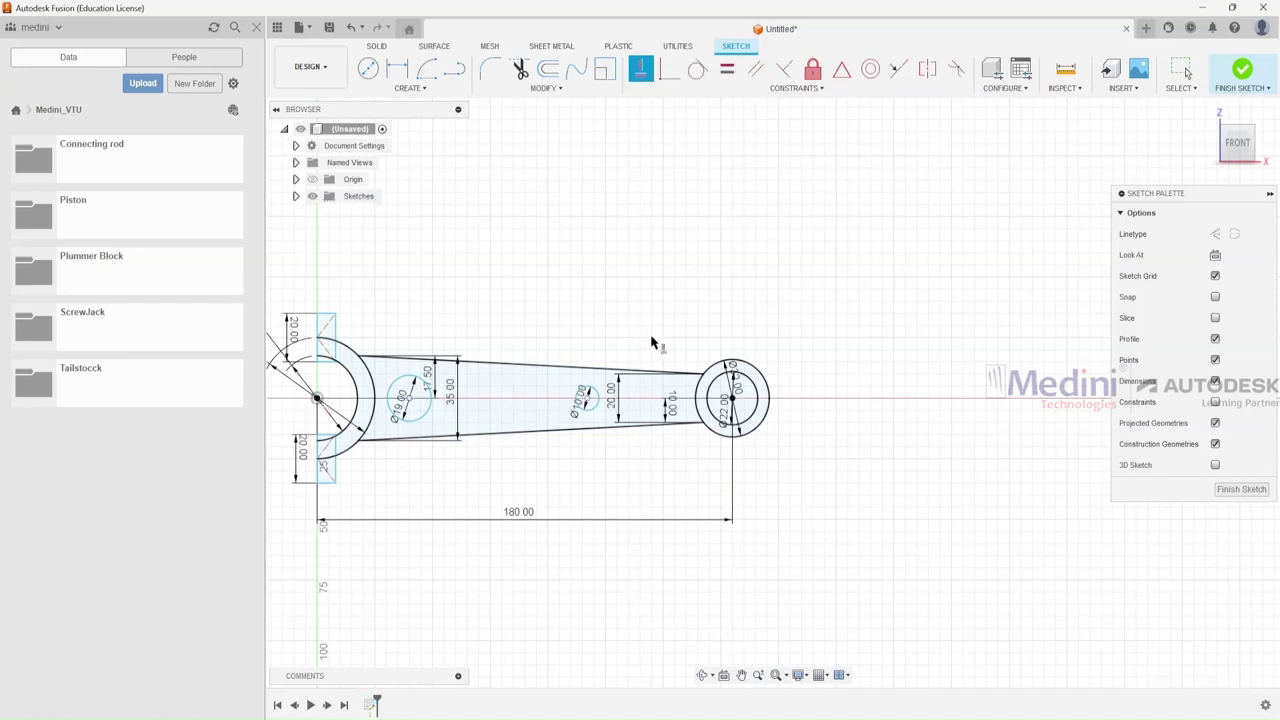
{"action": "left_click", "coordinate": [588, 401]}
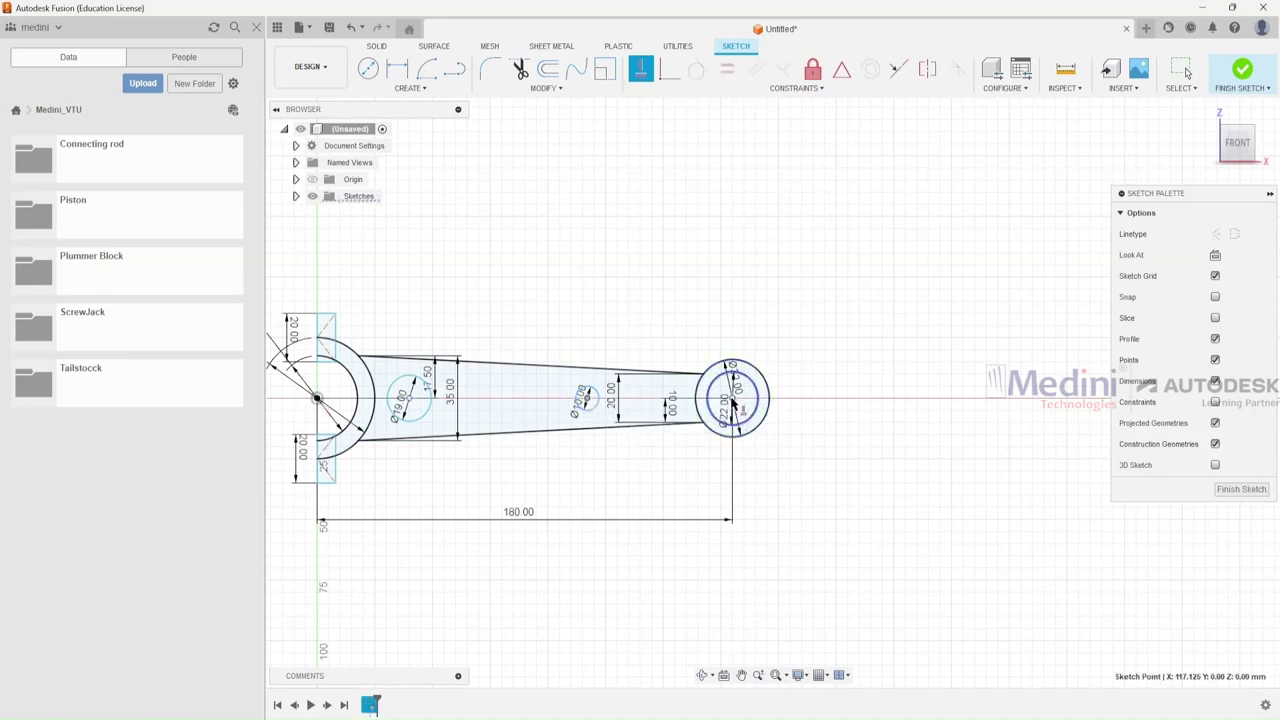
Dimension the Ø19 circle centre 40 mm from the big-end centre.
{"action": "left_click", "coordinate": [397, 68]}
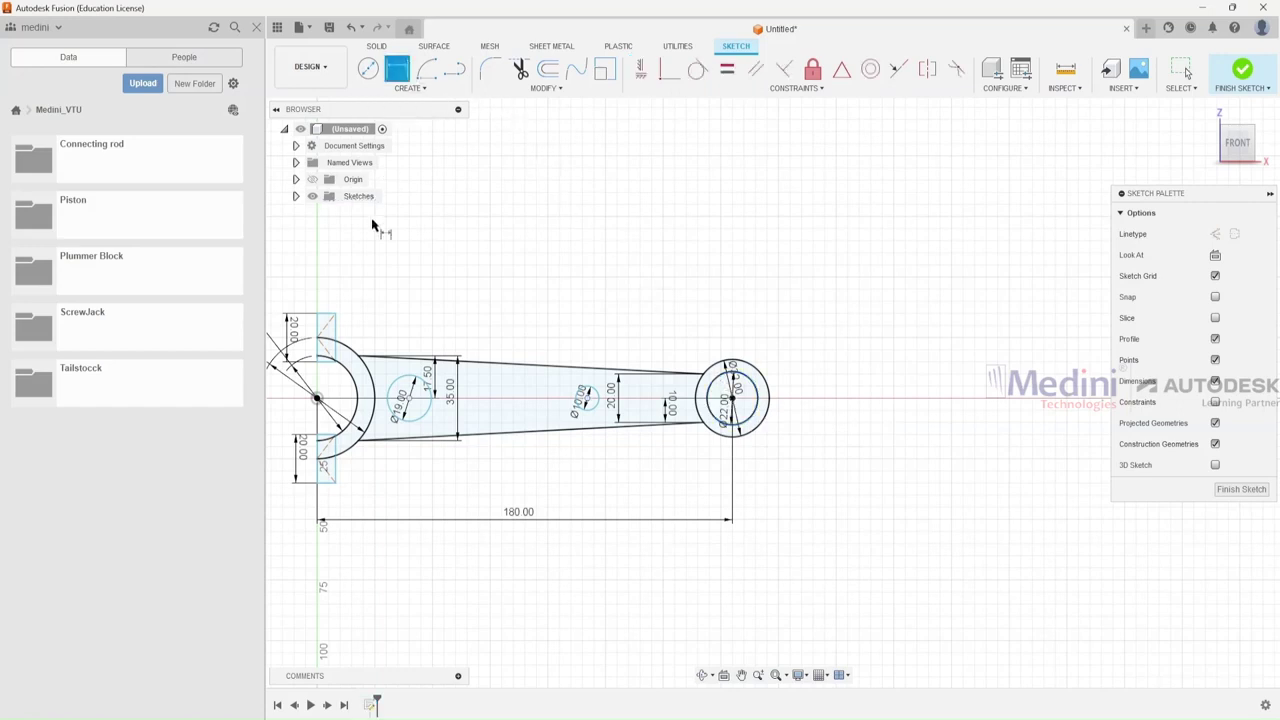
{"action": "left_click", "coordinate": [316, 400]}
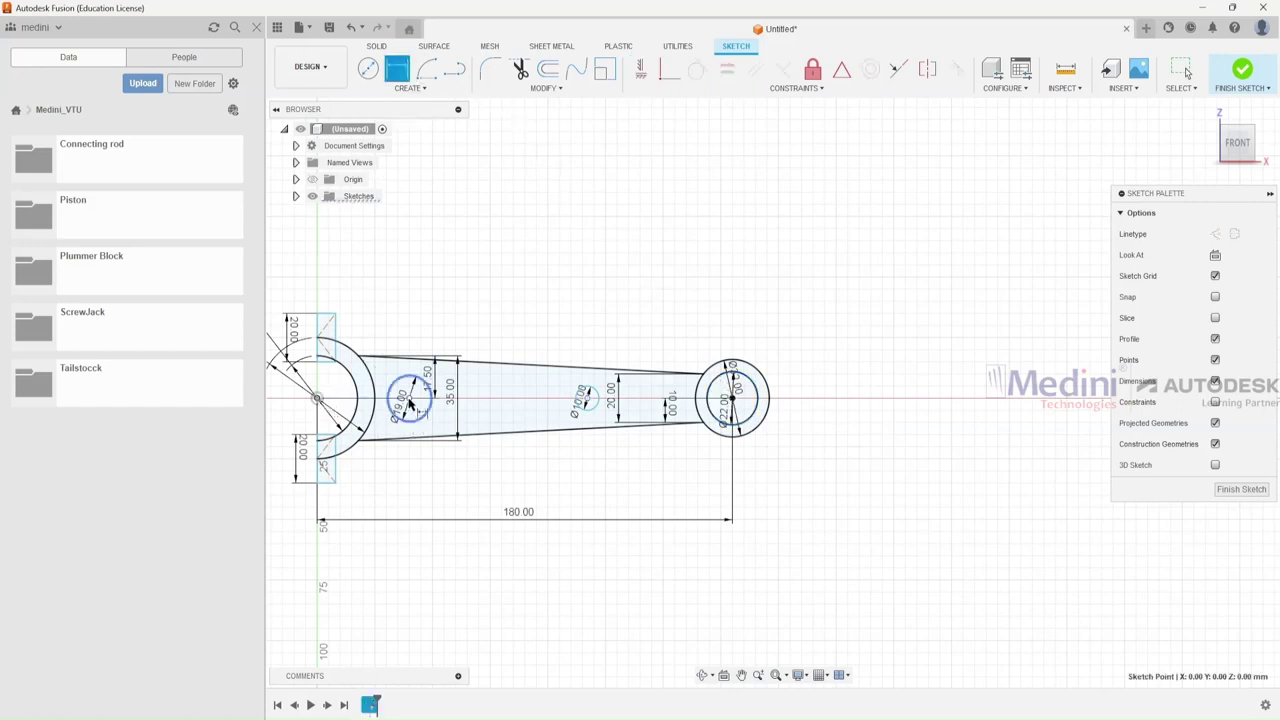
{"action": "left_click", "coordinate": [409, 398], "text": "shift"}
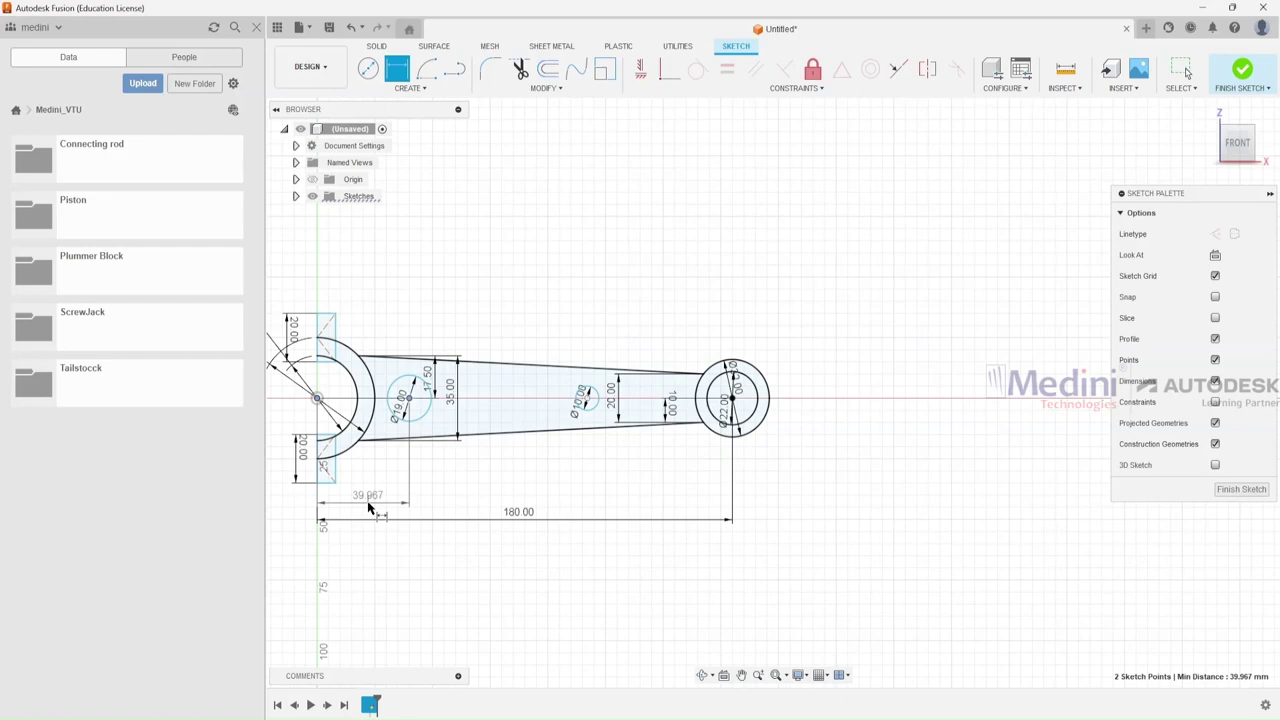
{"action": "left_click", "coordinate": [368, 508]}
{"action": "key", "text": "Return"}
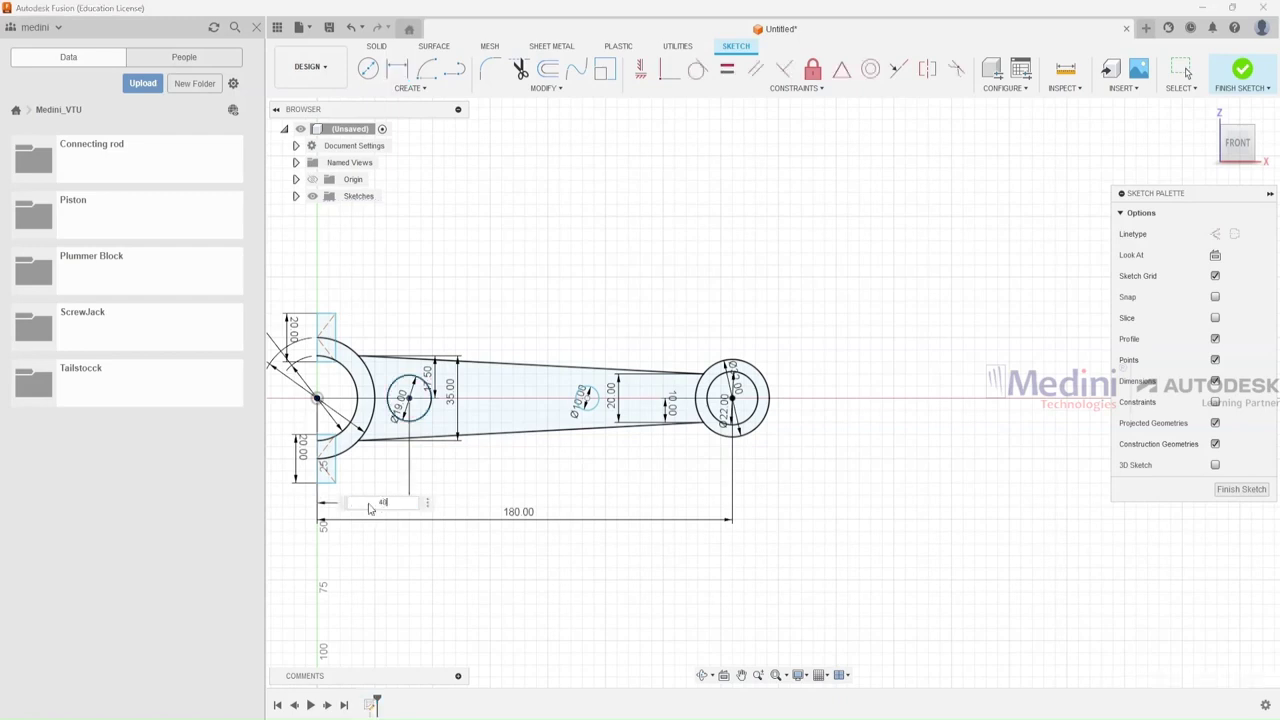
{"action": "key", "text": "r"}
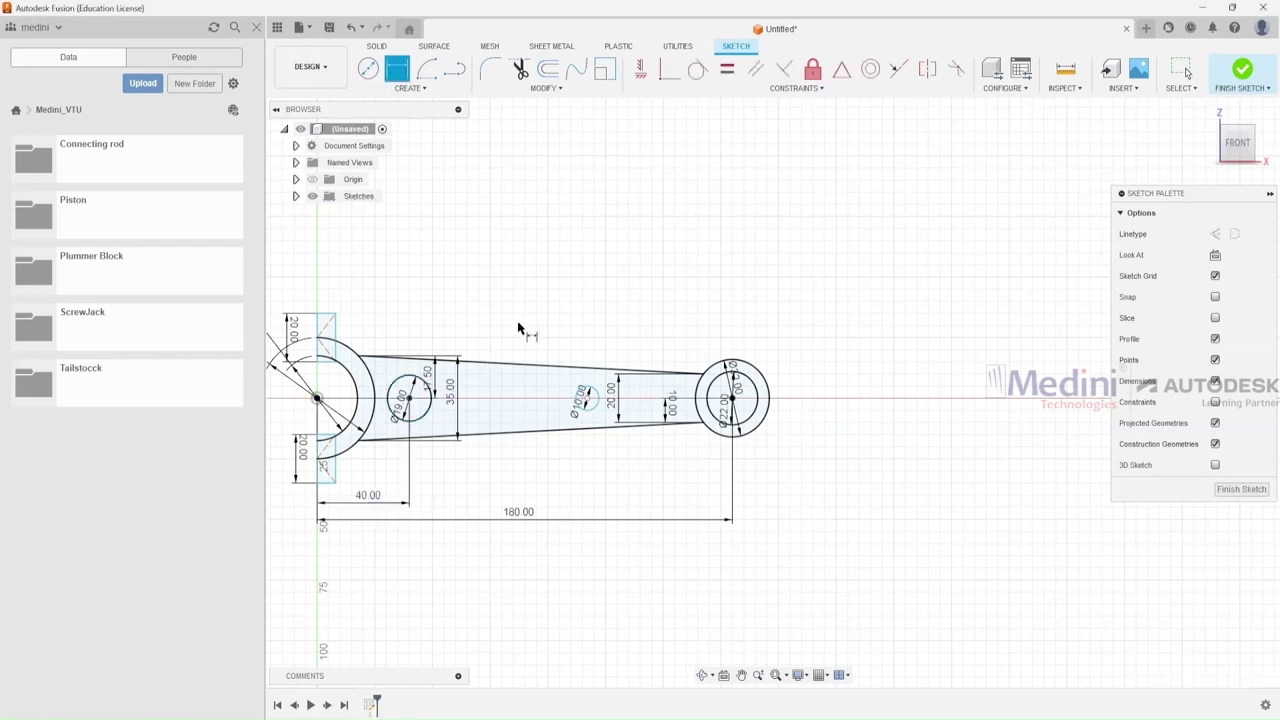
Set the distance between the two circle centres to 115 mm.
{"action": "left_click", "coordinate": [409, 399]}
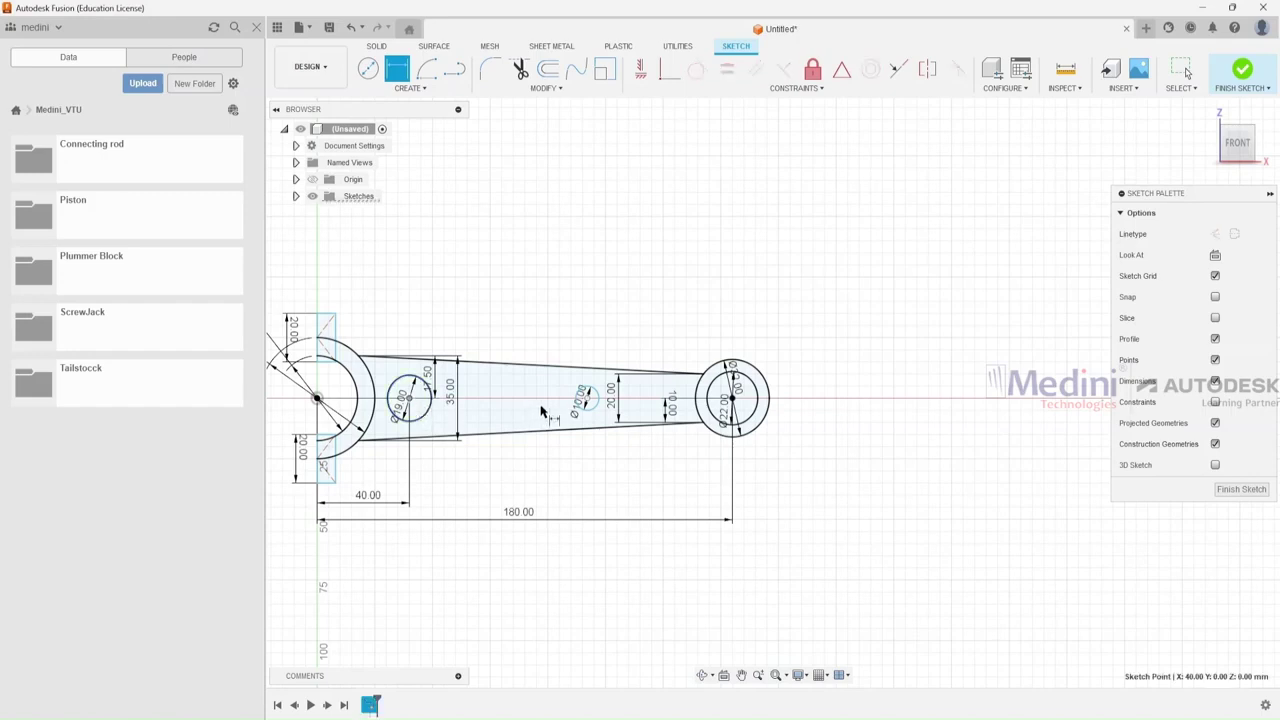
{"action": "left_click", "coordinate": [585, 398]}
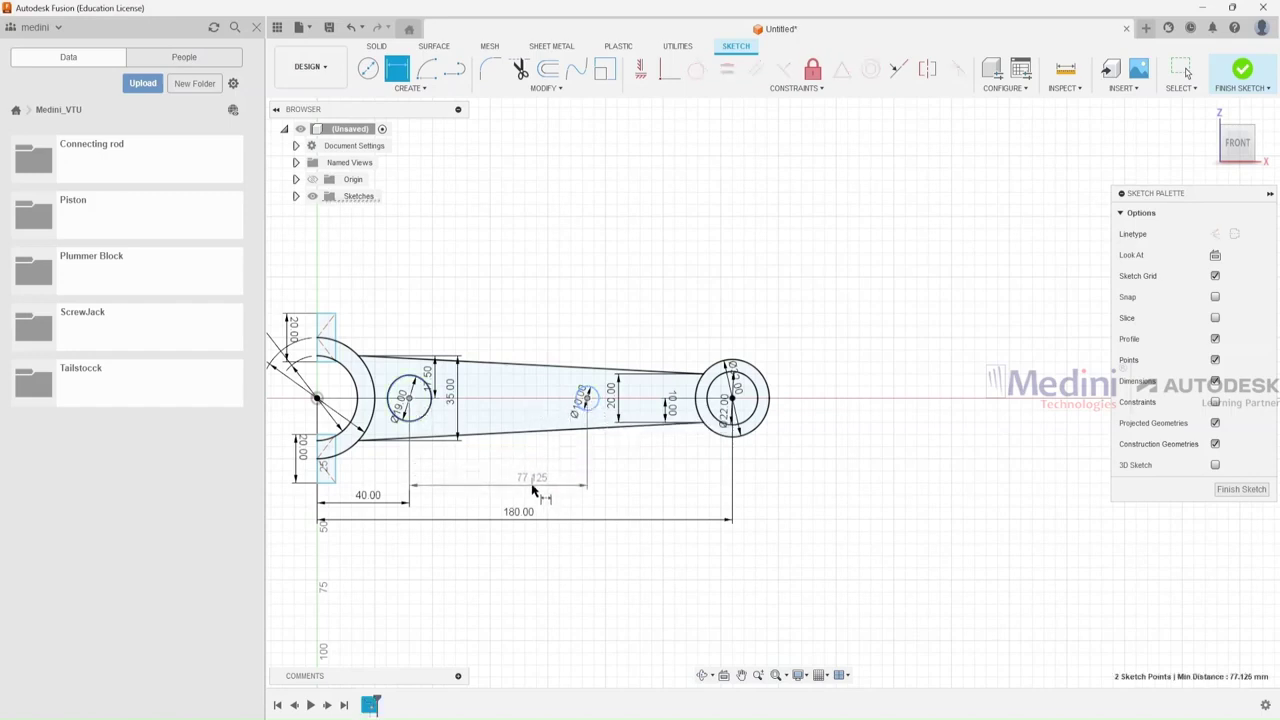
{"action": "left_click", "coordinate": [533, 500]}
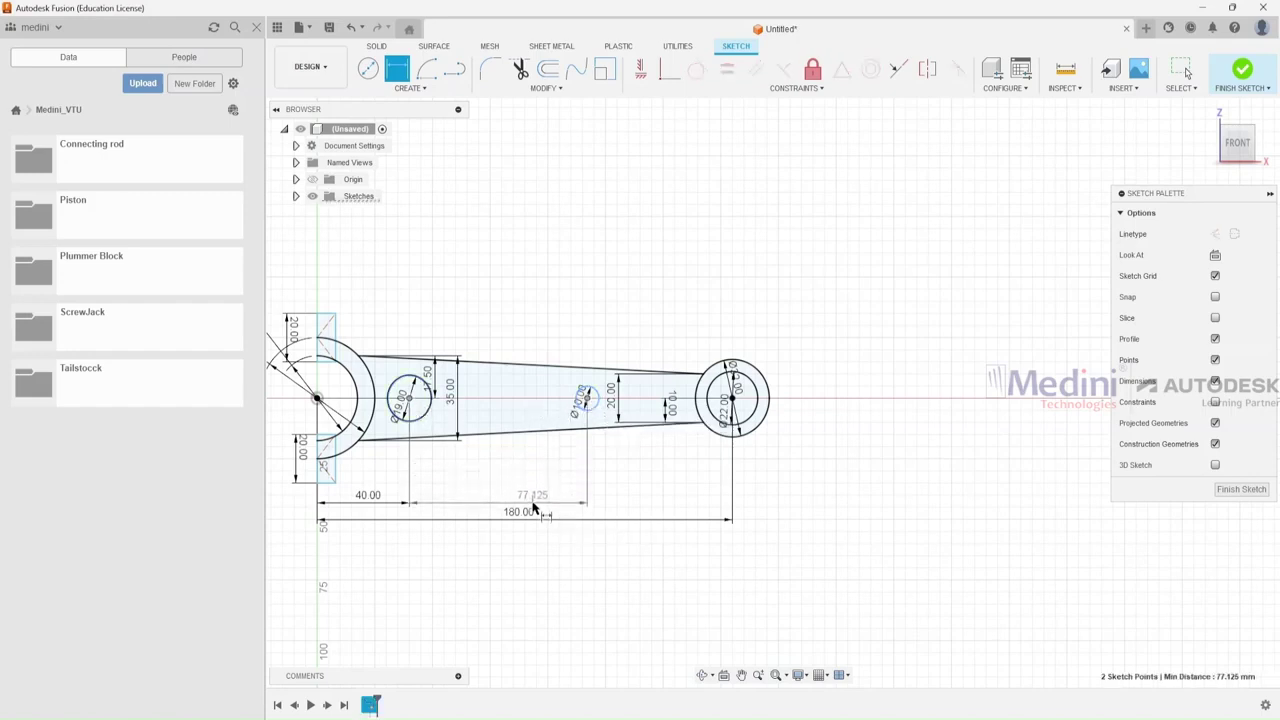
{"action": "type", "text": "115"}
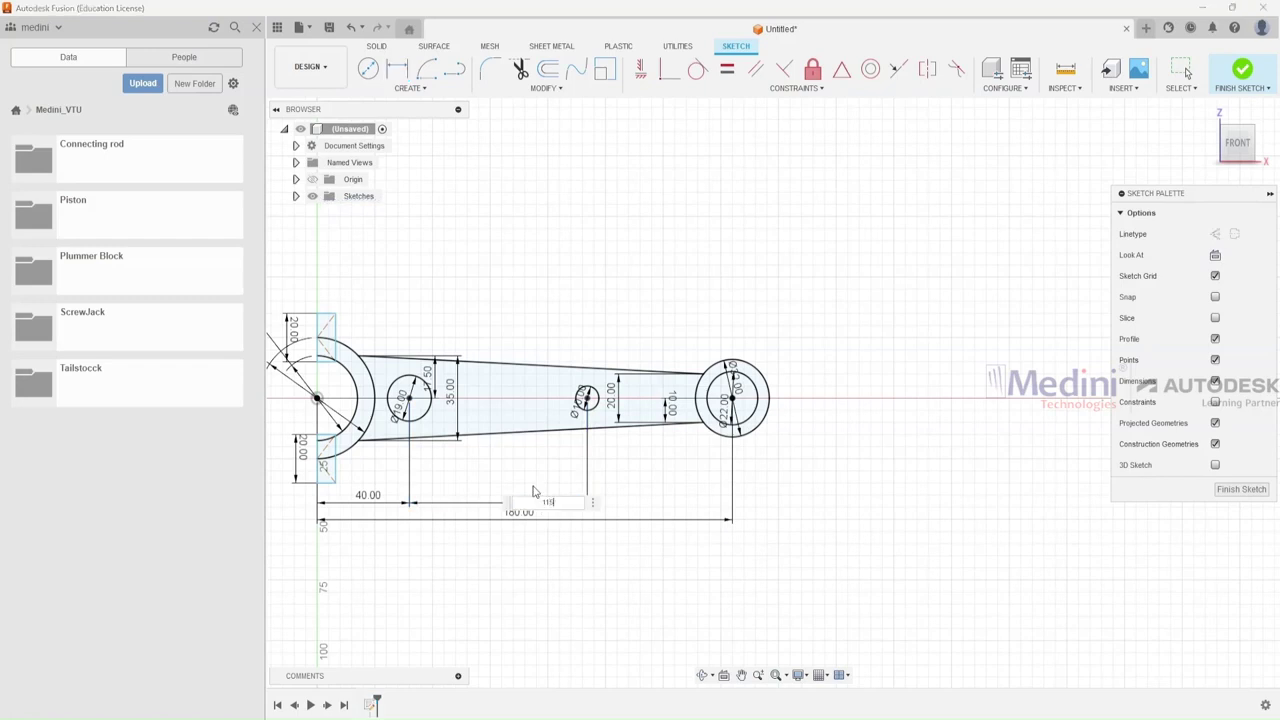
{"action": "key", "text": "Return"}
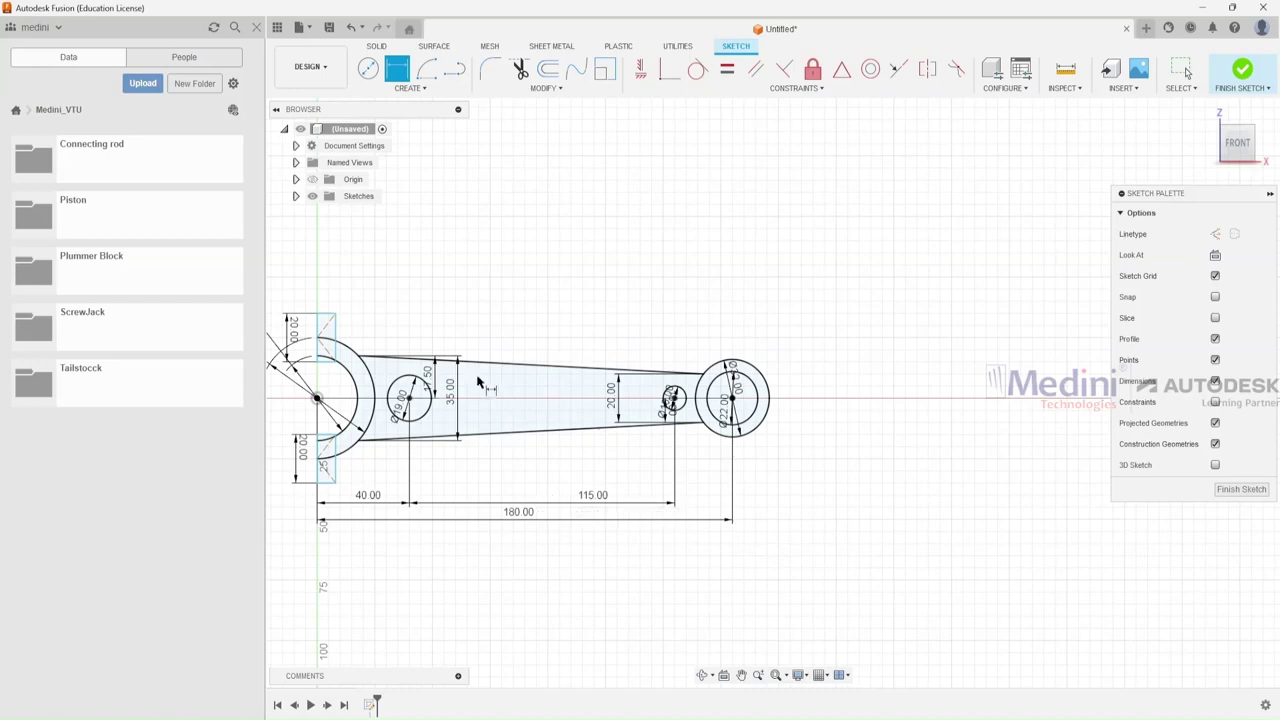
{"action": "scroll", "coordinate": [477, 377], "scroll_direction": "down", "scroll_amount": 2}
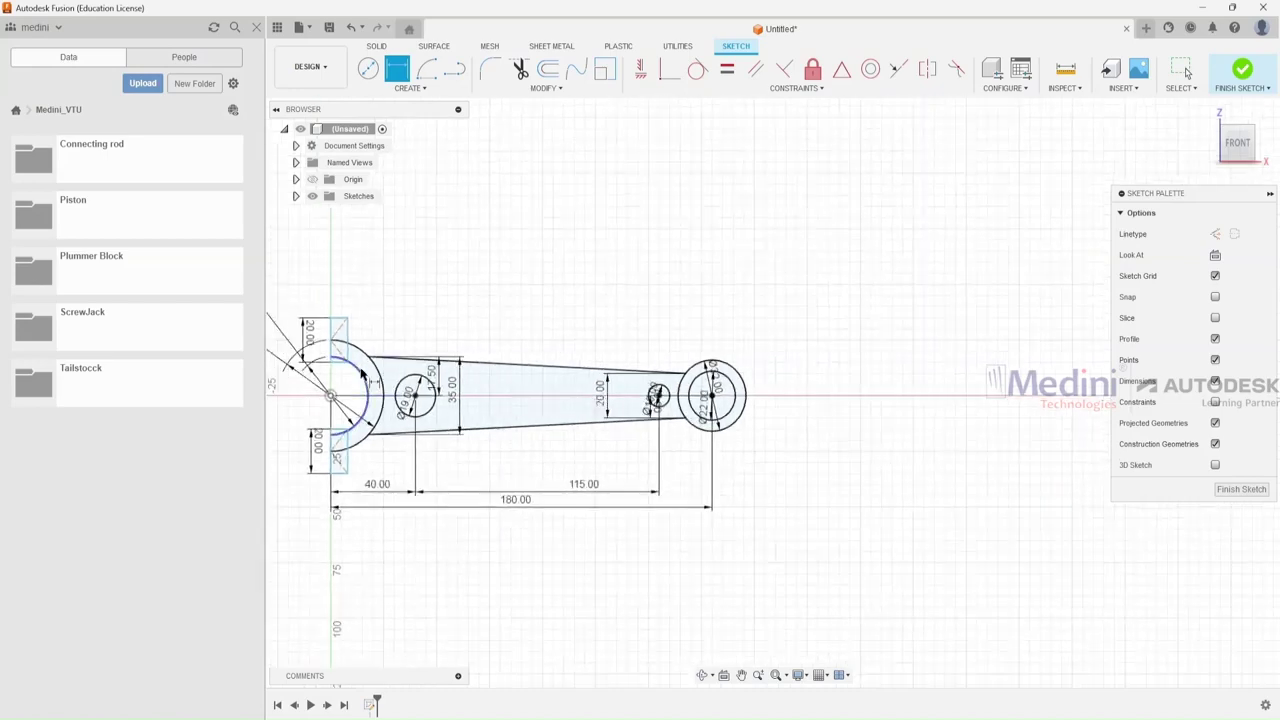
{"action": "scroll", "coordinate": [480, 380], "scroll_direction": "up", "scroll_amount": 3}
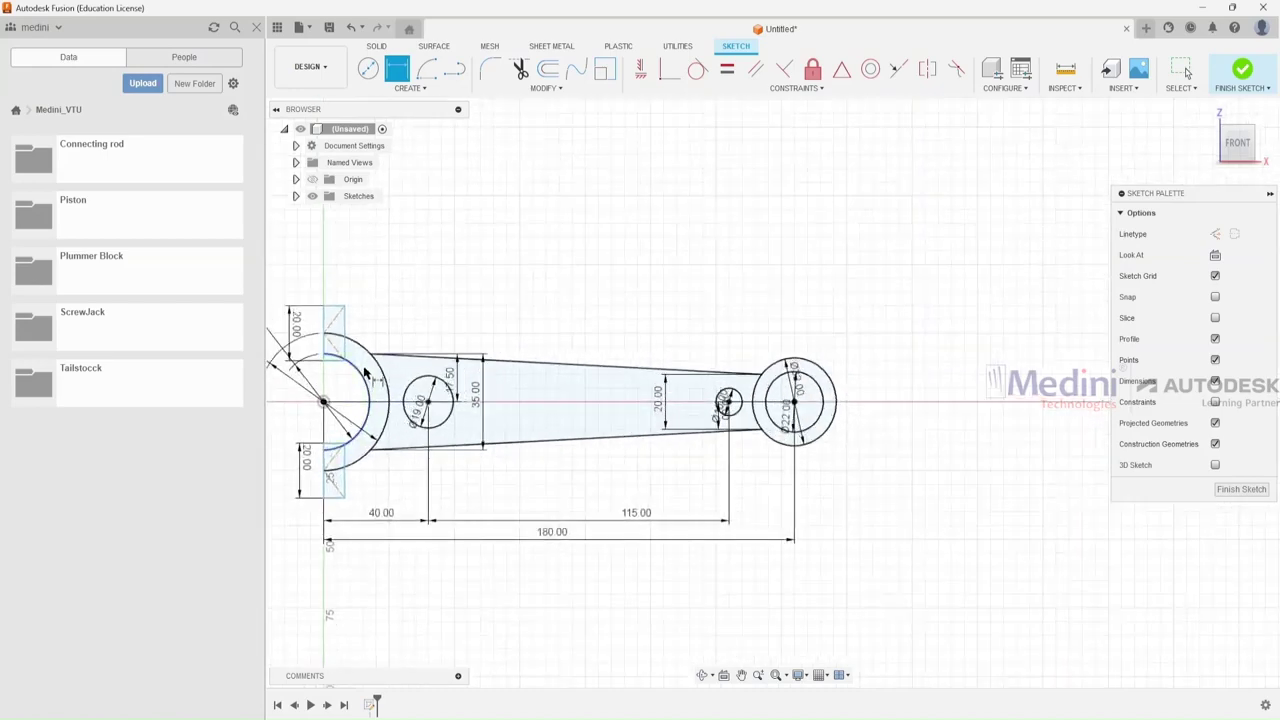
Check the reference drawing and hide all sketch dimensions.
{"action": "mouse_move", "coordinate": [890, 712]}
{"action": "left_click", "coordinate": [883, 675]}
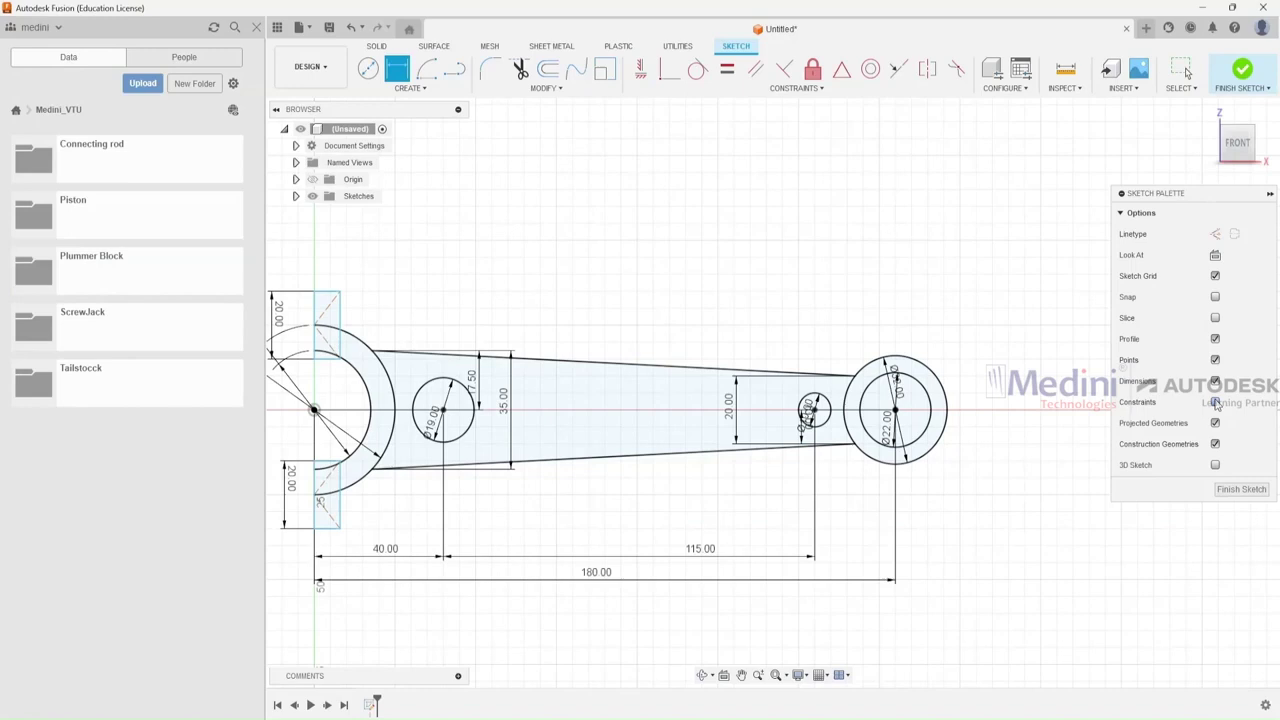
{"action": "left_click", "coordinate": [1215, 381]}
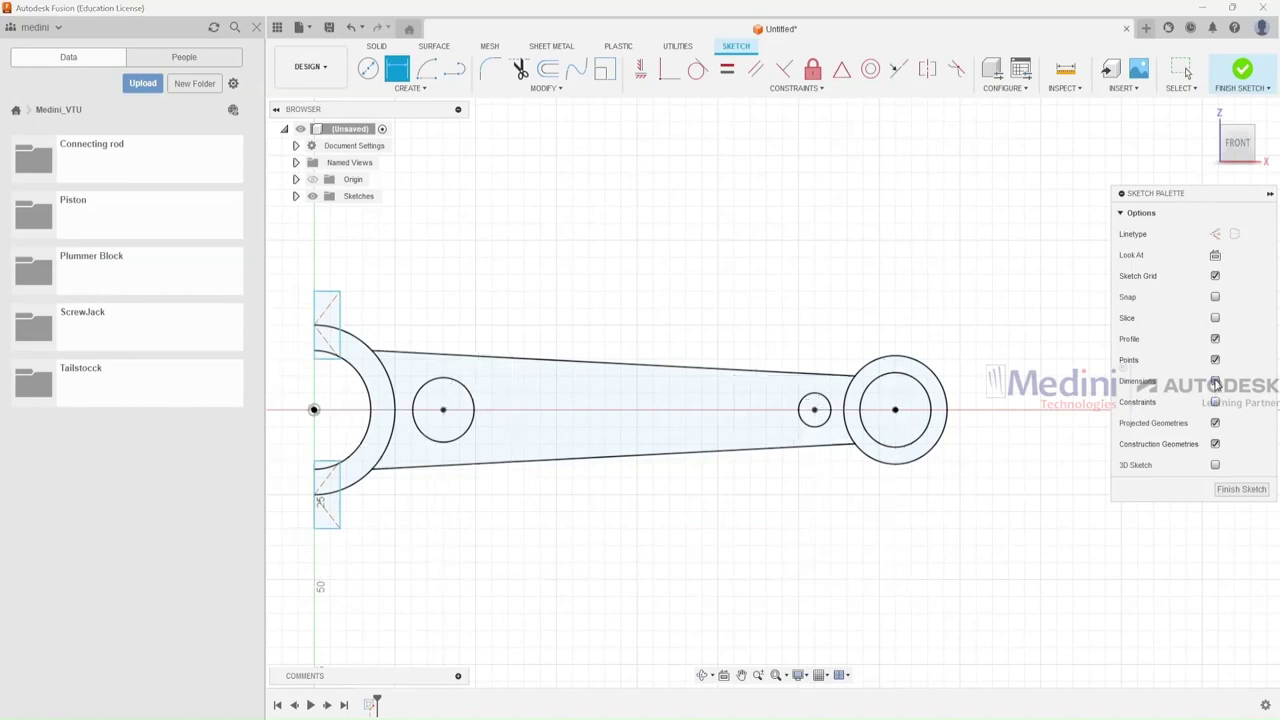
{"action": "scroll", "coordinate": [1057, 337], "scroll_direction": "down", "scroll_amount": 1}
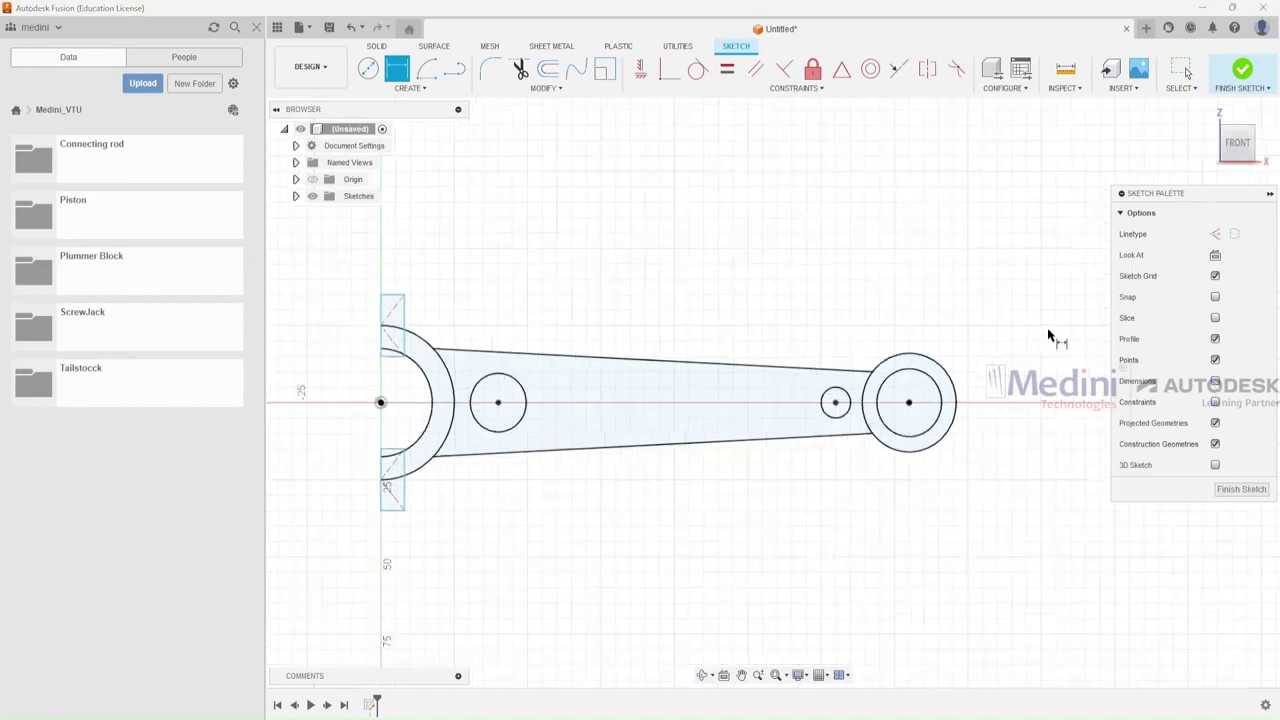
Draw two lines joining the tops and bottoms of the Ø19 and Ø10 circles.
{"action": "left_click", "coordinate": [462, 69]}
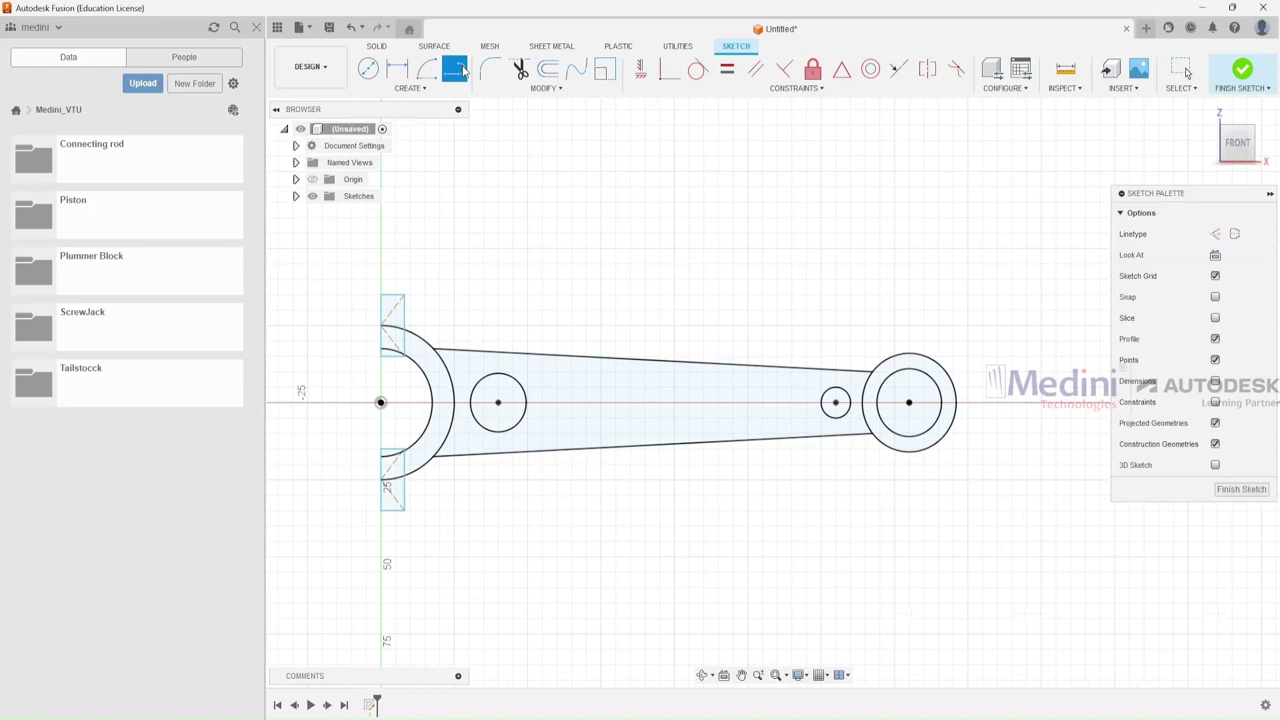
{"action": "left_click", "coordinate": [499, 403]}
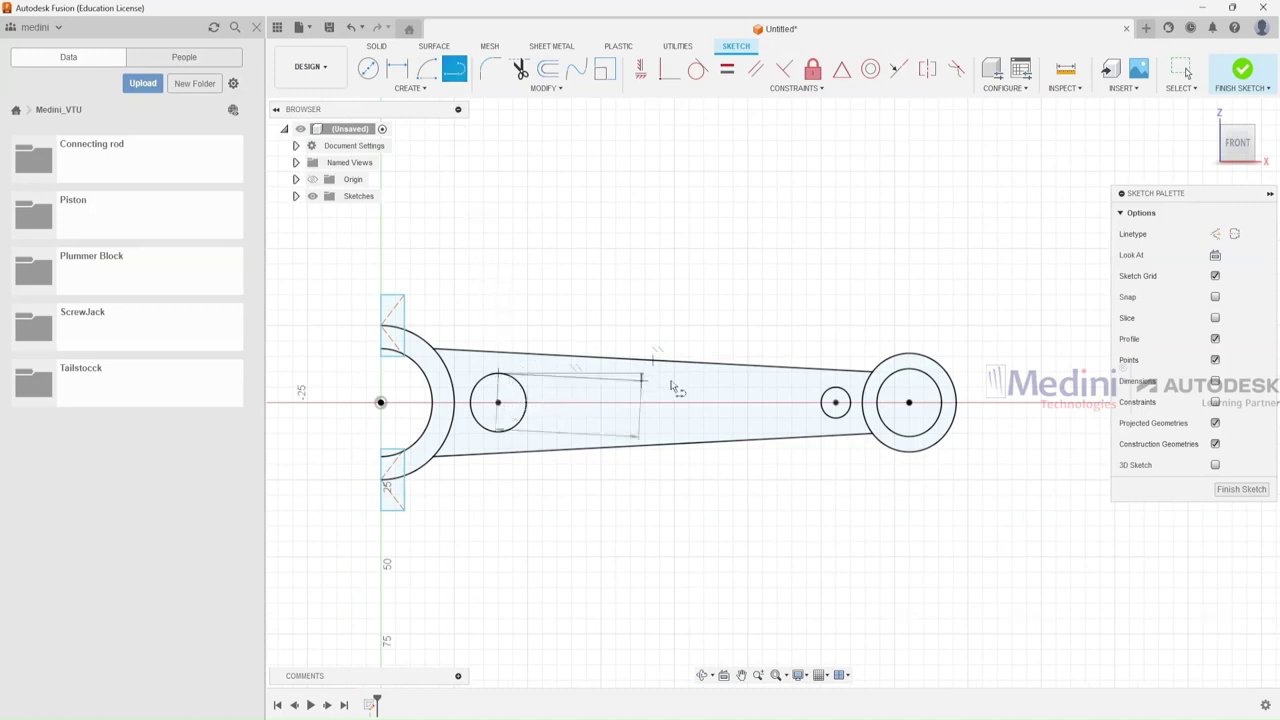
{"action": "left_click", "coordinate": [836, 397]}
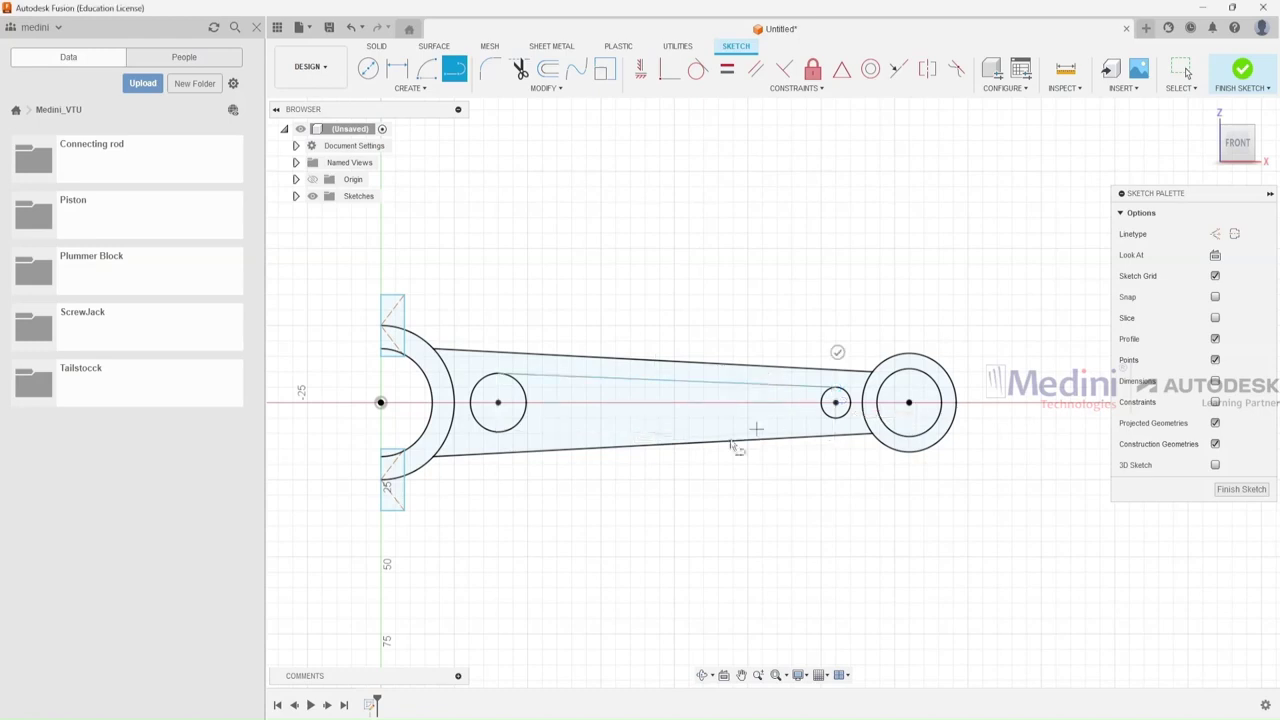
{"action": "left_click", "coordinate": [499, 431]}
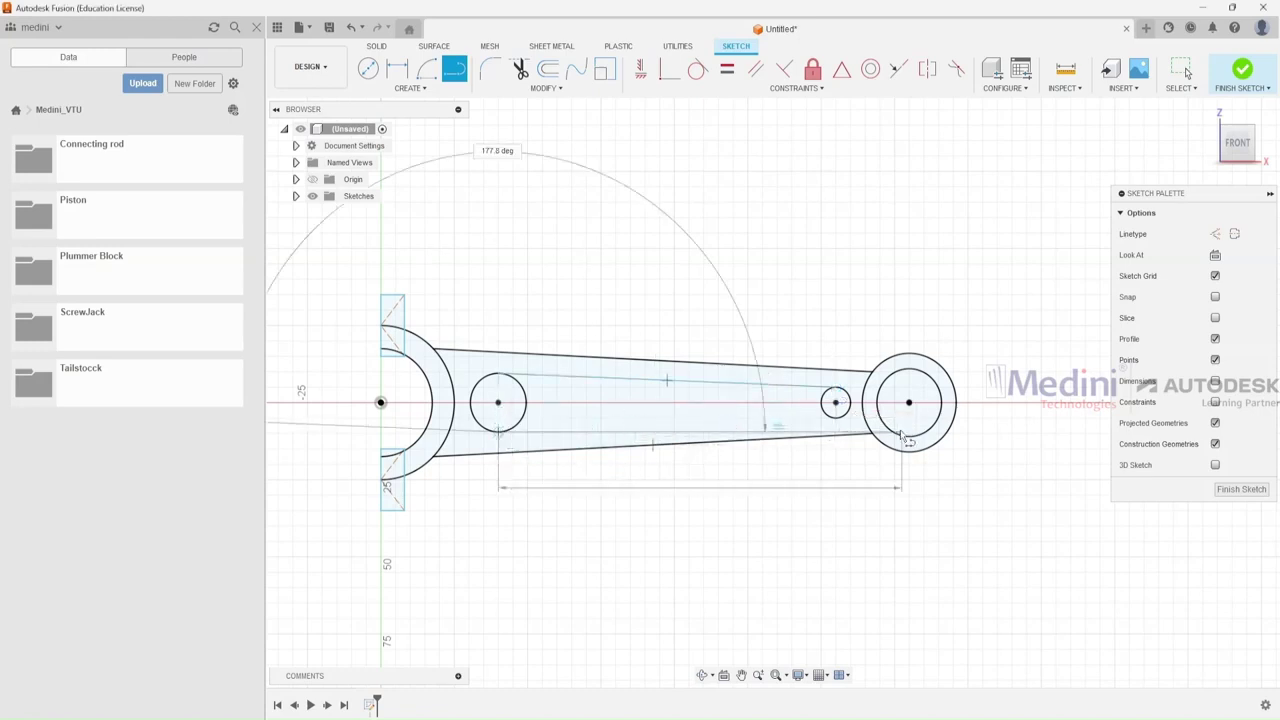
{"action": "left_click", "coordinate": [836, 418]}
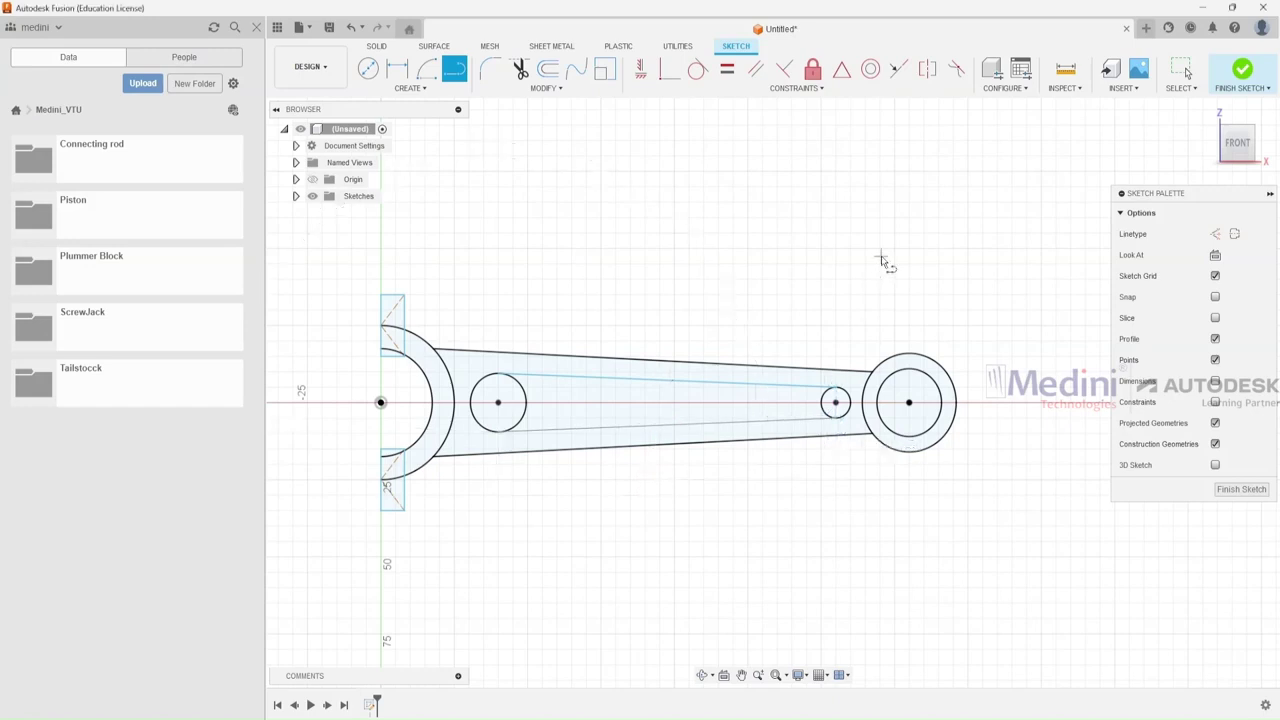
Trim both circles' inner arcs into a slot outline and finish the sketch.
{"action": "left_click", "coordinate": [520, 72]}
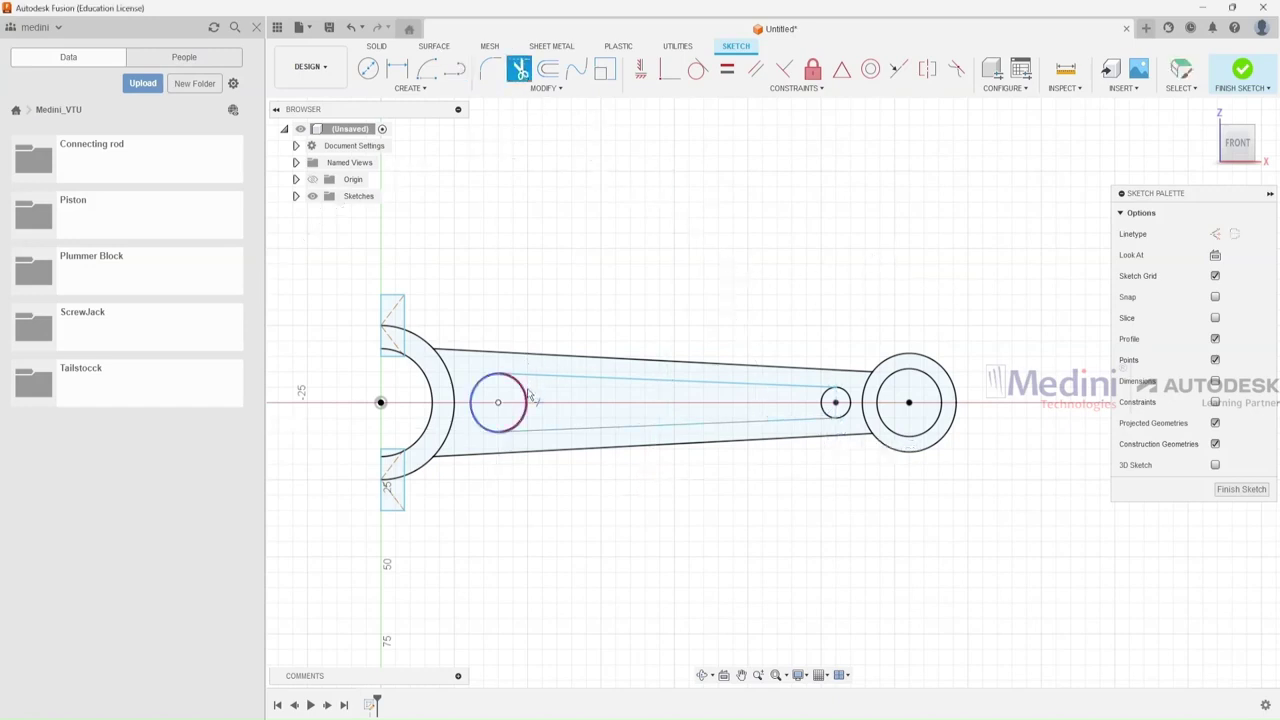
{"action": "left_click", "coordinate": [527, 395]}
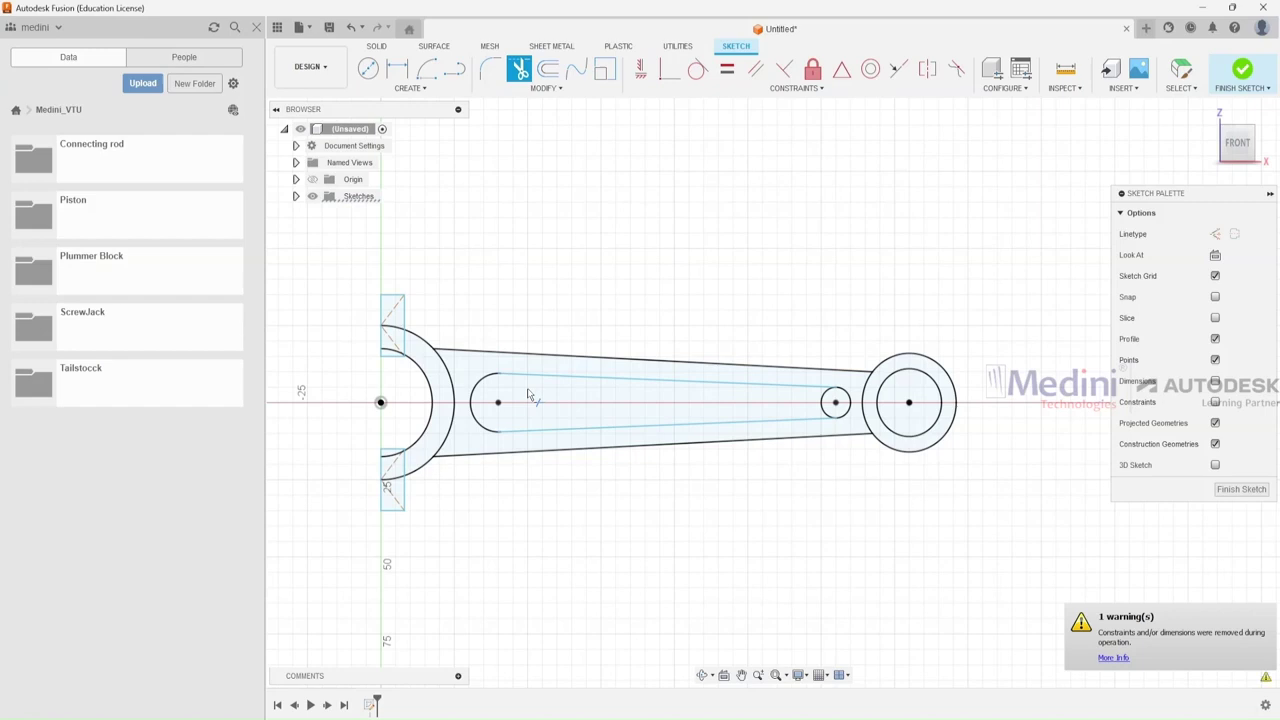
{"action": "left_click", "coordinate": [820, 403]}
{"action": "scroll", "coordinate": [826, 290], "scroll_direction": "down", "scroll_amount": 2}
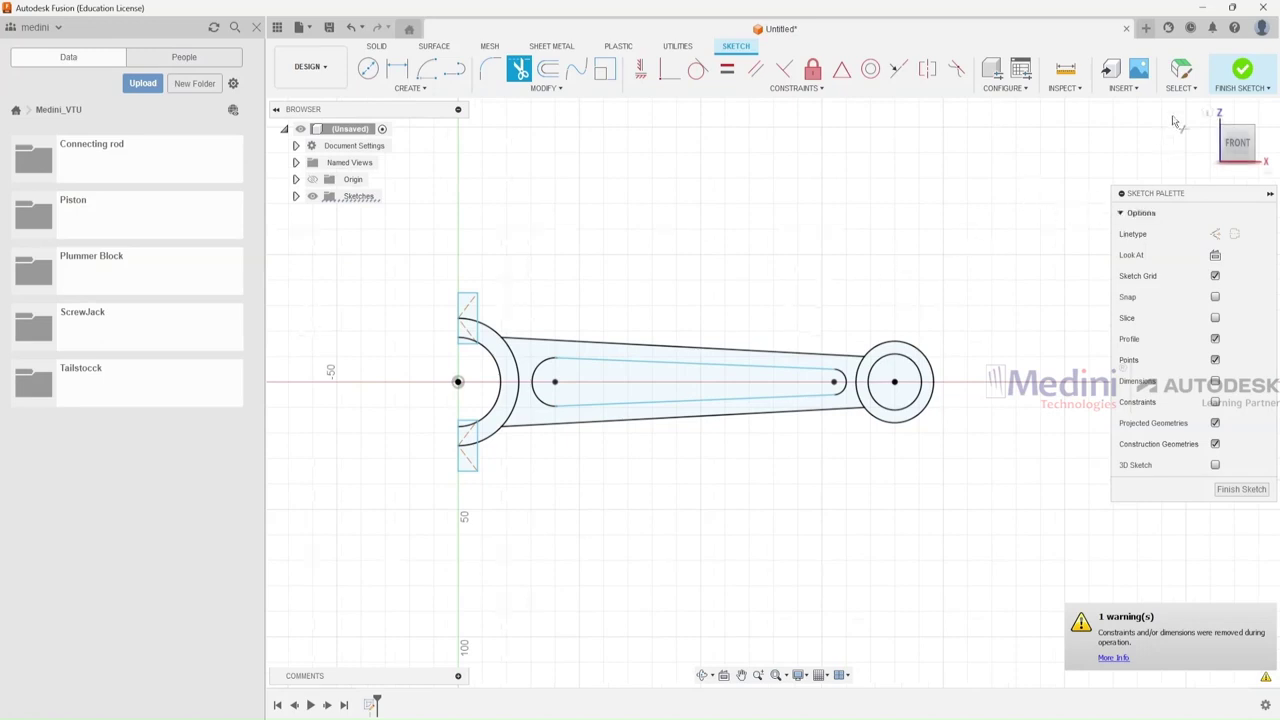
{"action": "left_click", "coordinate": [1243, 68]}
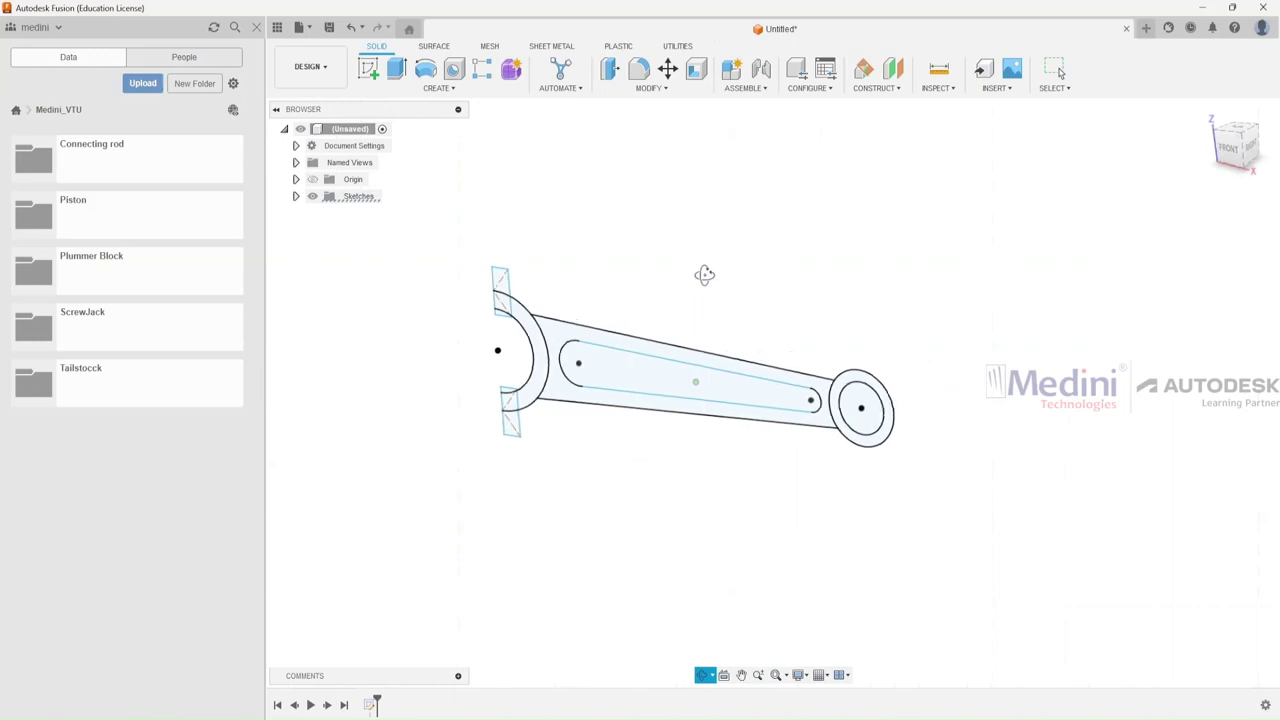
Extrude the half ring and small-end ring symmetrically 30 mm whole length, then show Sketch2.
{"action": "left_click", "coordinate": [396, 68]}
{"action": "left_click", "coordinate": [507, 298]}
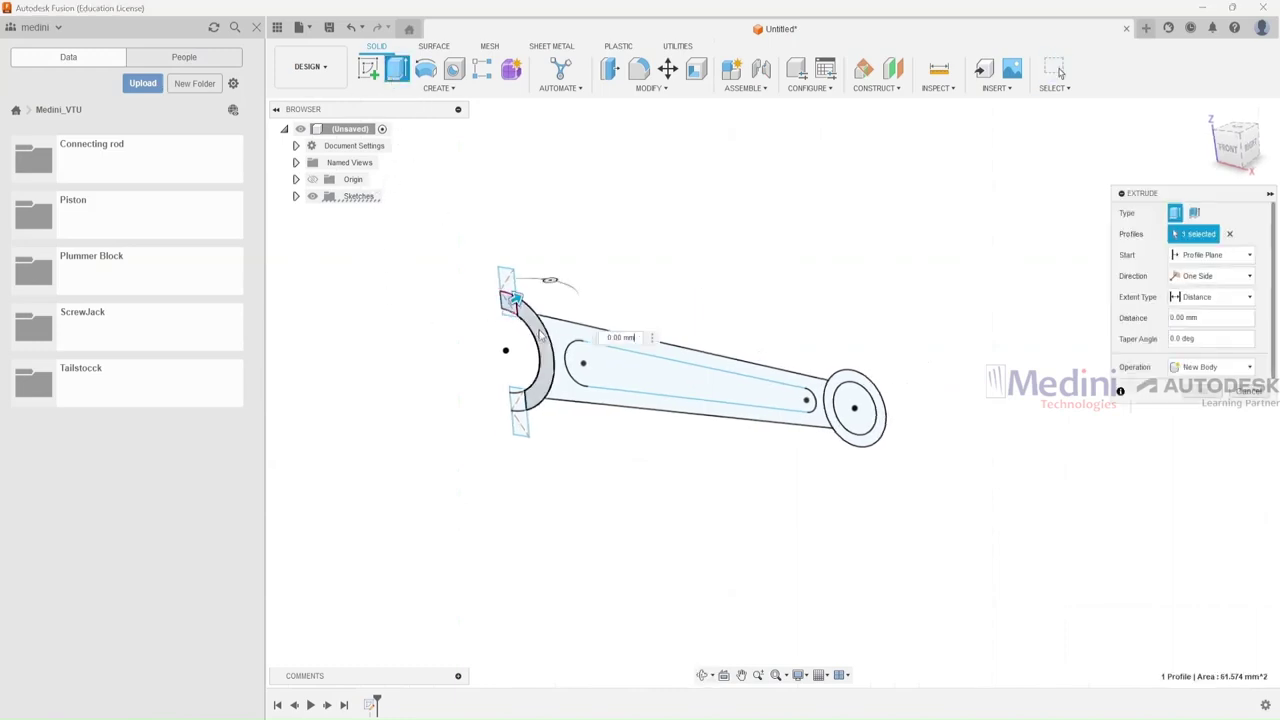
{"action": "left_click", "coordinate": [521, 412]}
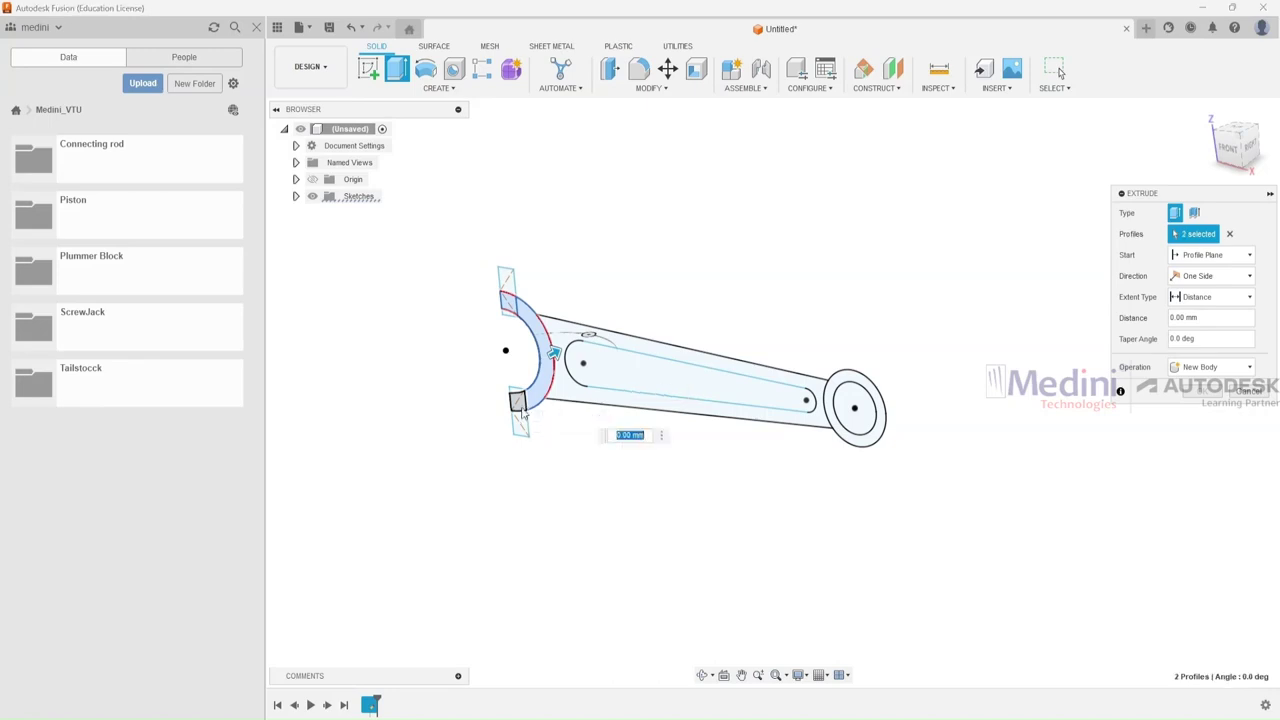
{"action": "left_click", "coordinate": [848, 378]}
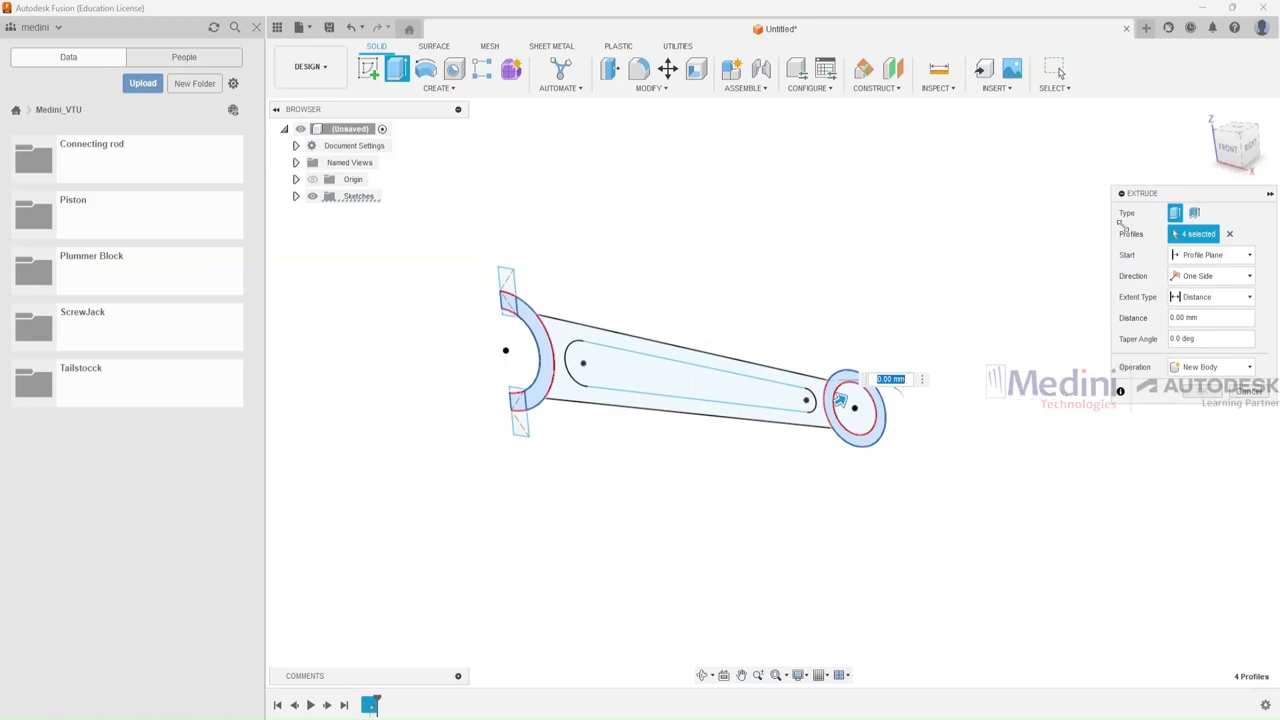
{"action": "left_click", "coordinate": [1210, 276]}
{"action": "left_click", "coordinate": [1200, 317]}
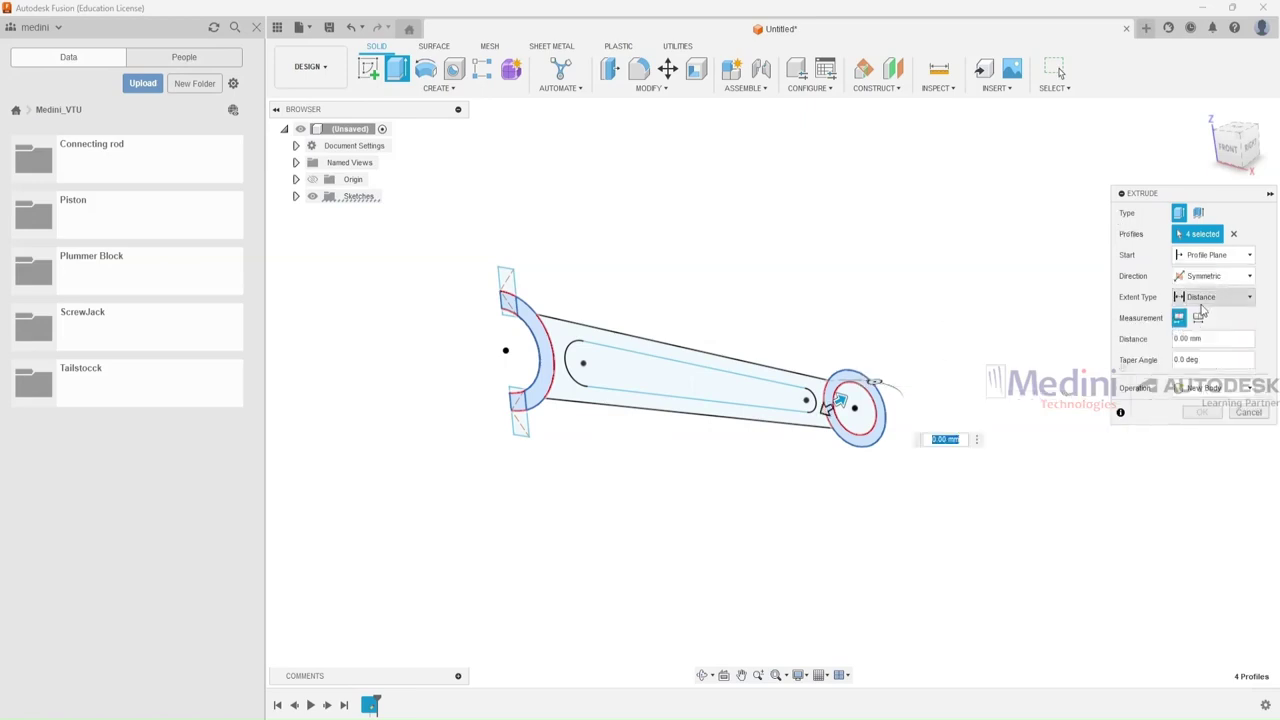
{"action": "left_click", "coordinate": [1199, 318]}
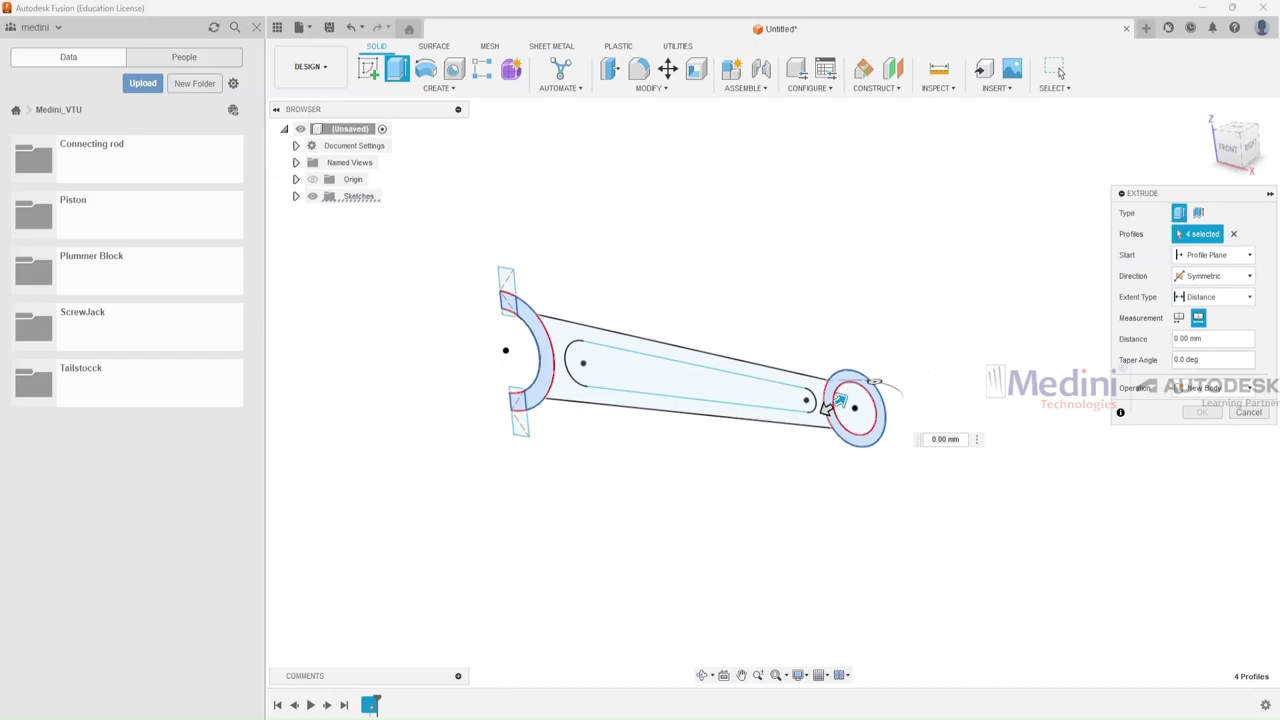
{"action": "left_click", "coordinate": [875, 660]}
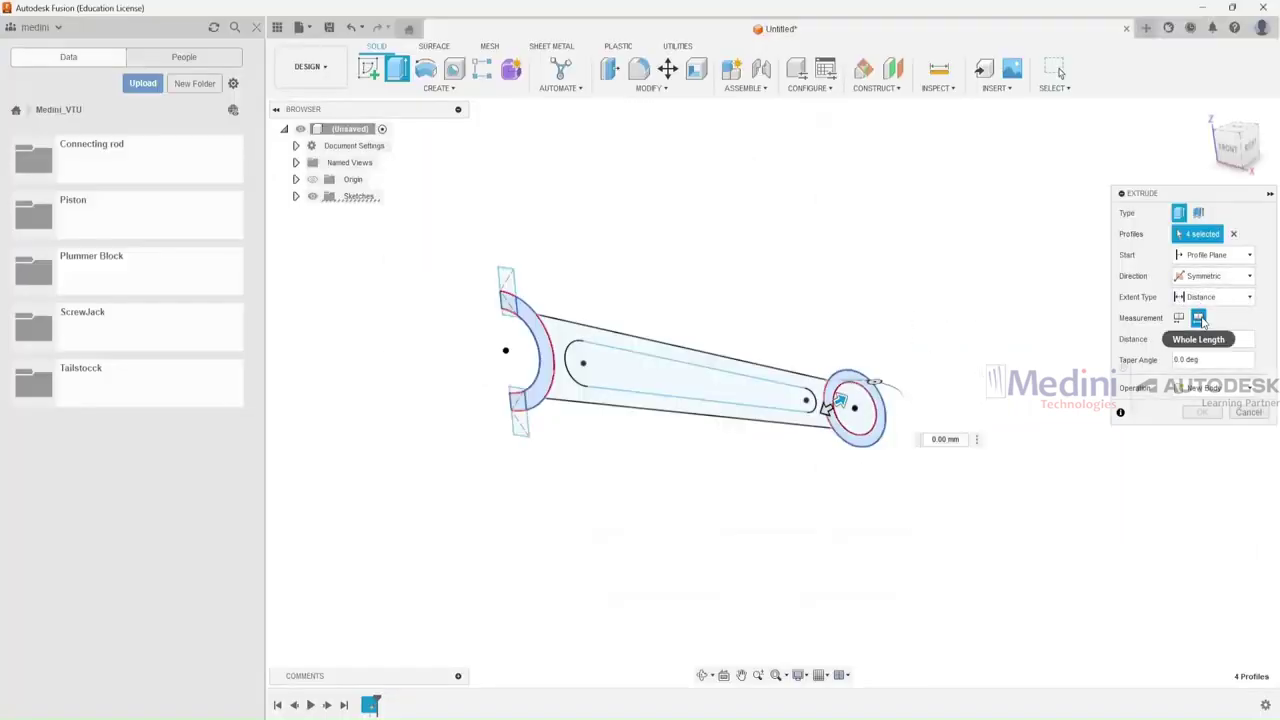
{"action": "left_click", "coordinate": [1199, 342]}
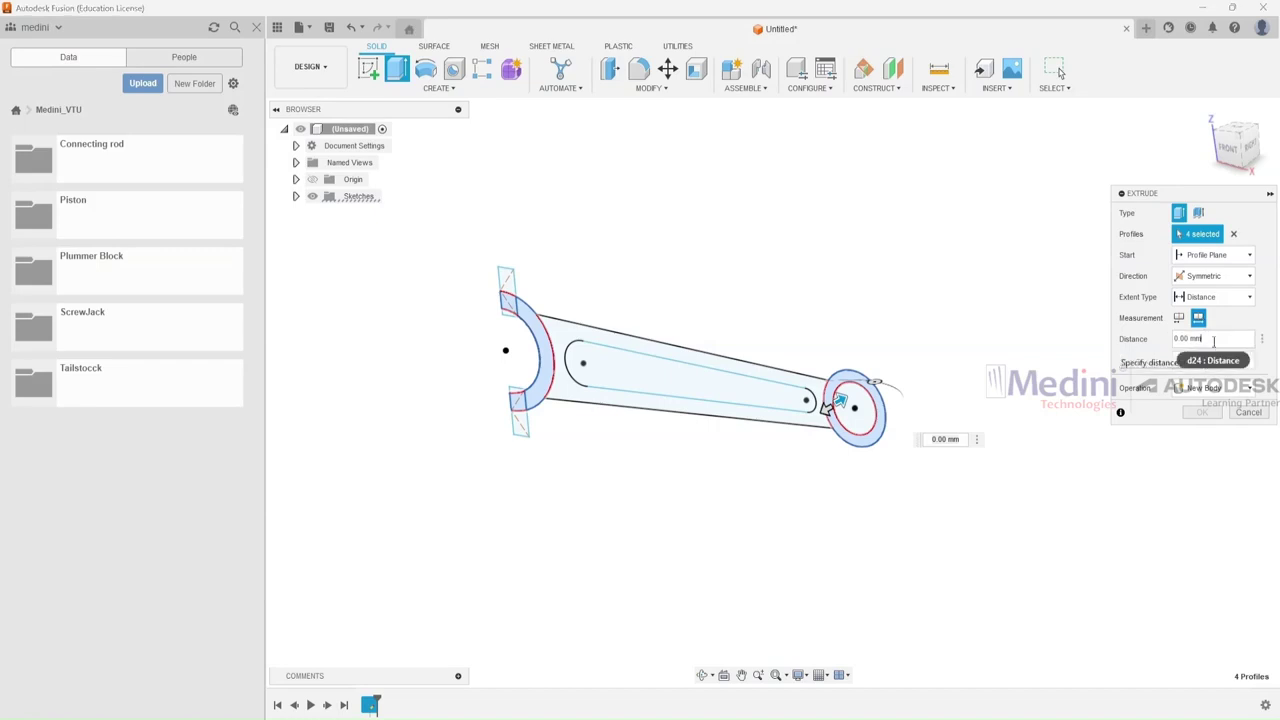
{"action": "type", "text": "30"}
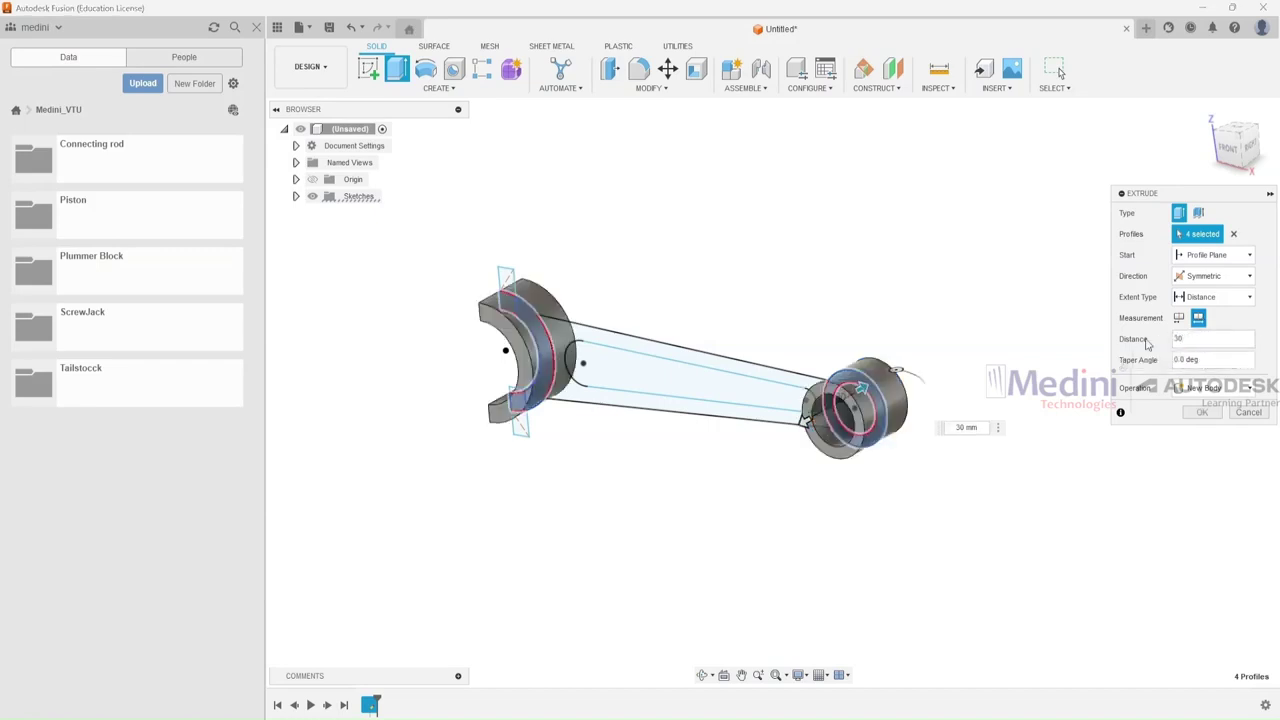
{"action": "key", "text": "Return"}
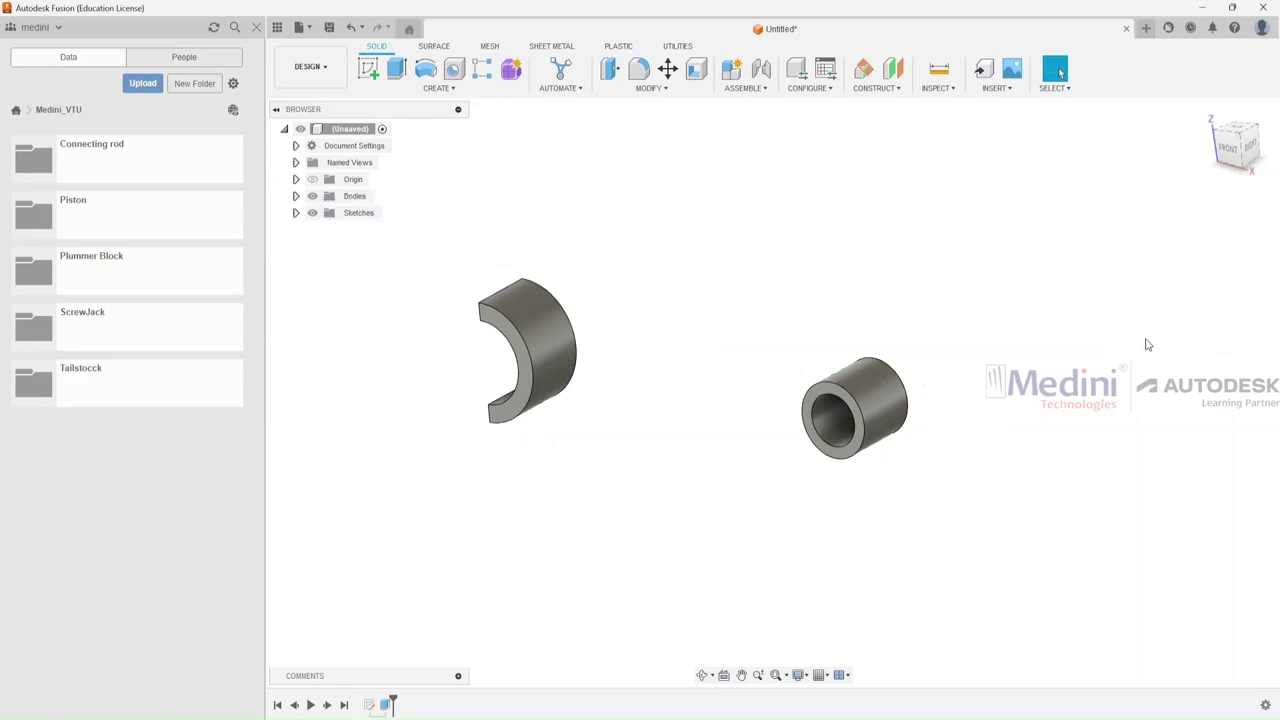
{"action": "left_click", "coordinate": [296, 212]}
{"action": "left_click", "coordinate": [323, 231]}
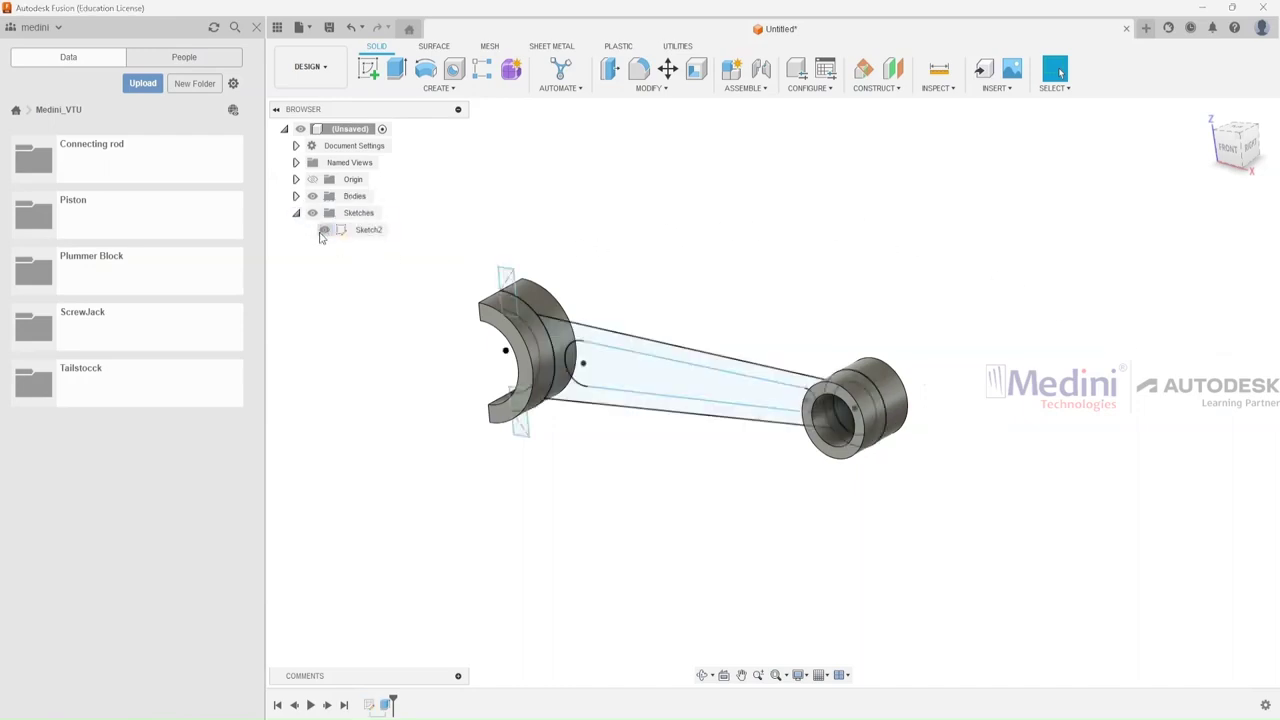
Extrude both big-end flanges and the rod shank symmetrically 20 mm whole length, leaving the slot open.
{"action": "left_click", "coordinate": [397, 74]}
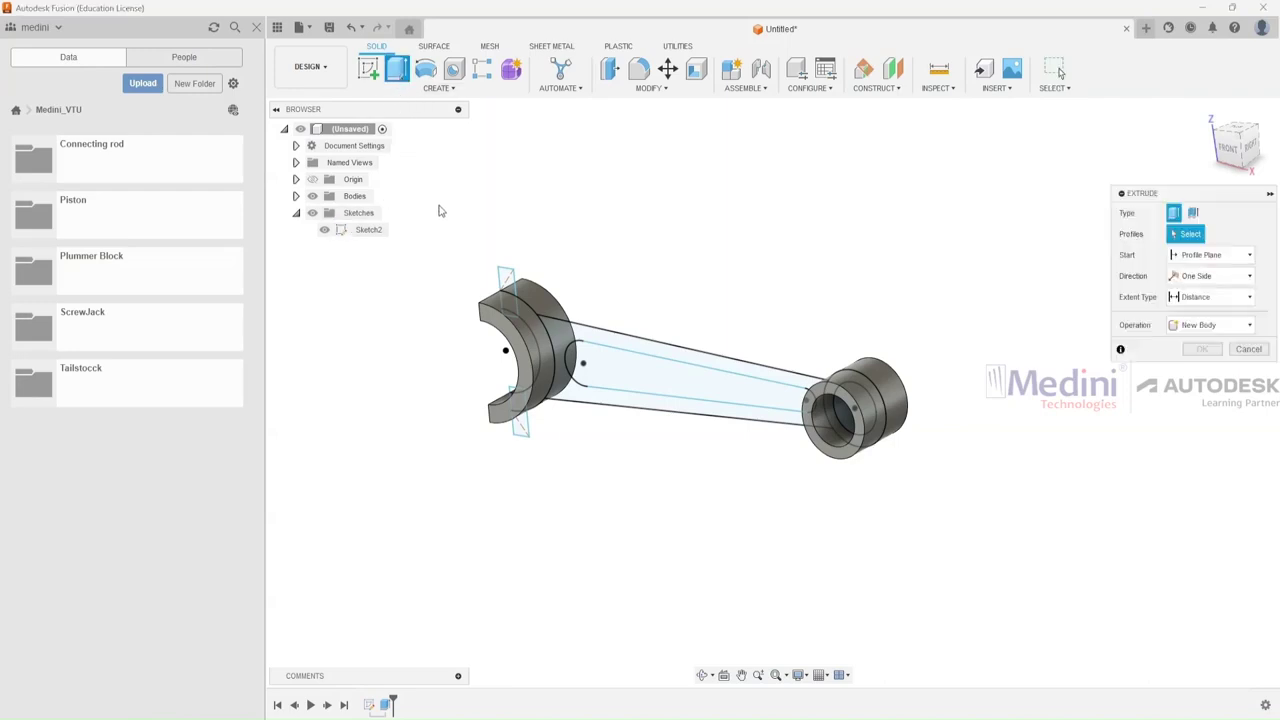
{"action": "left_click", "coordinate": [508, 278]}
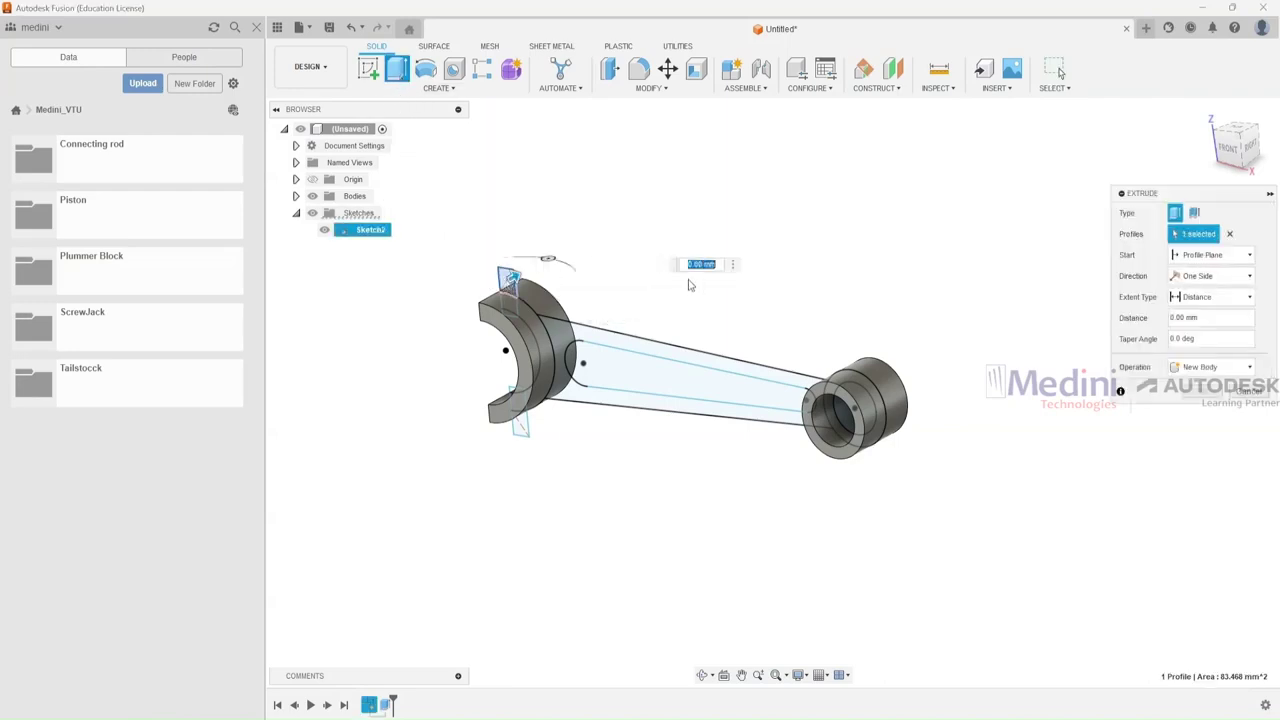
{"action": "middle_click_drag", "start_coordinate": [765, 291], "coordinate": [629, 466], "text": "shift"}
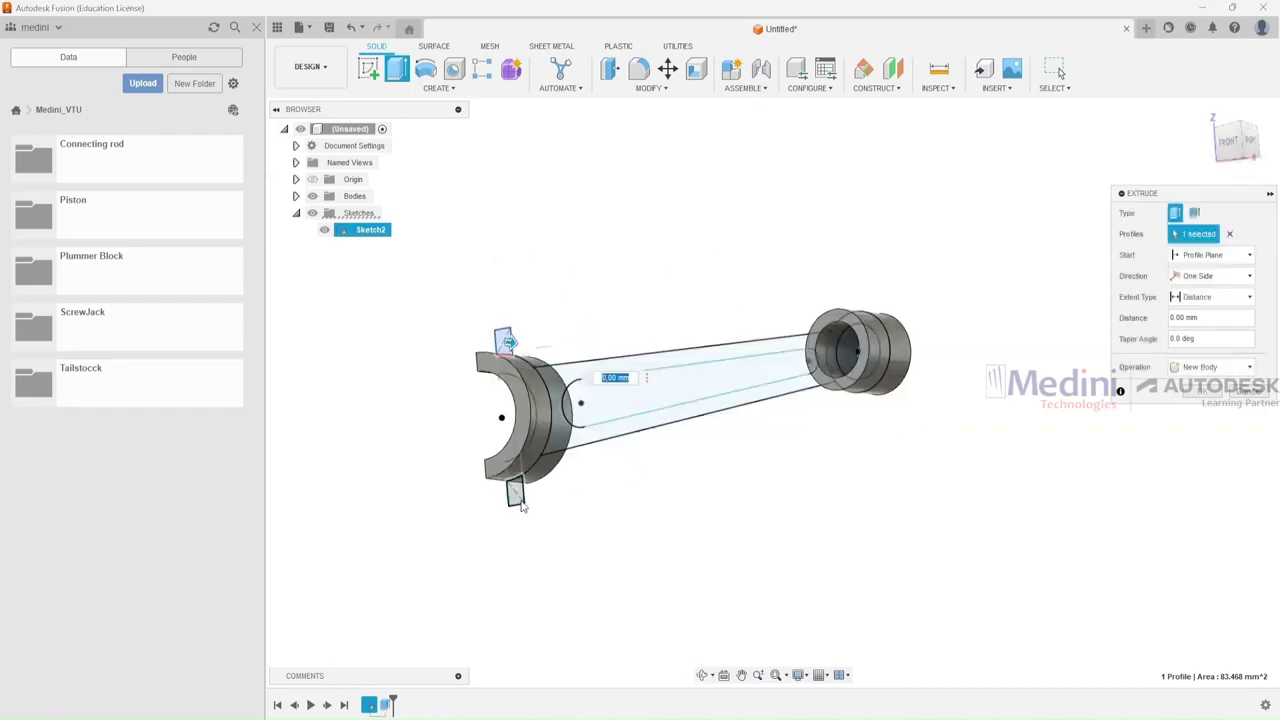
{"action": "left_click", "coordinate": [690, 385]}
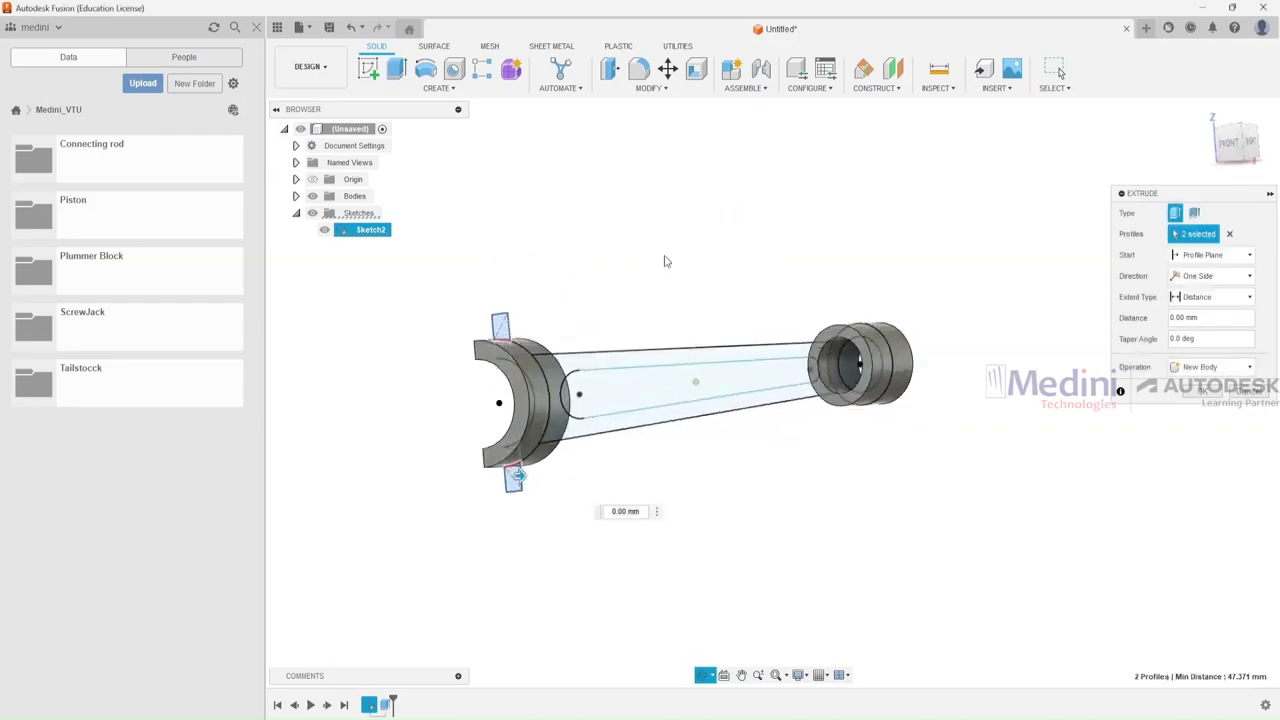
{"action": "left_click", "coordinate": [603, 375]}
{"action": "middle_click_drag", "start_coordinate": [723, 214], "coordinate": [740, 380], "text": "shift"}
{"action": "left_click", "coordinate": [858, 668]}
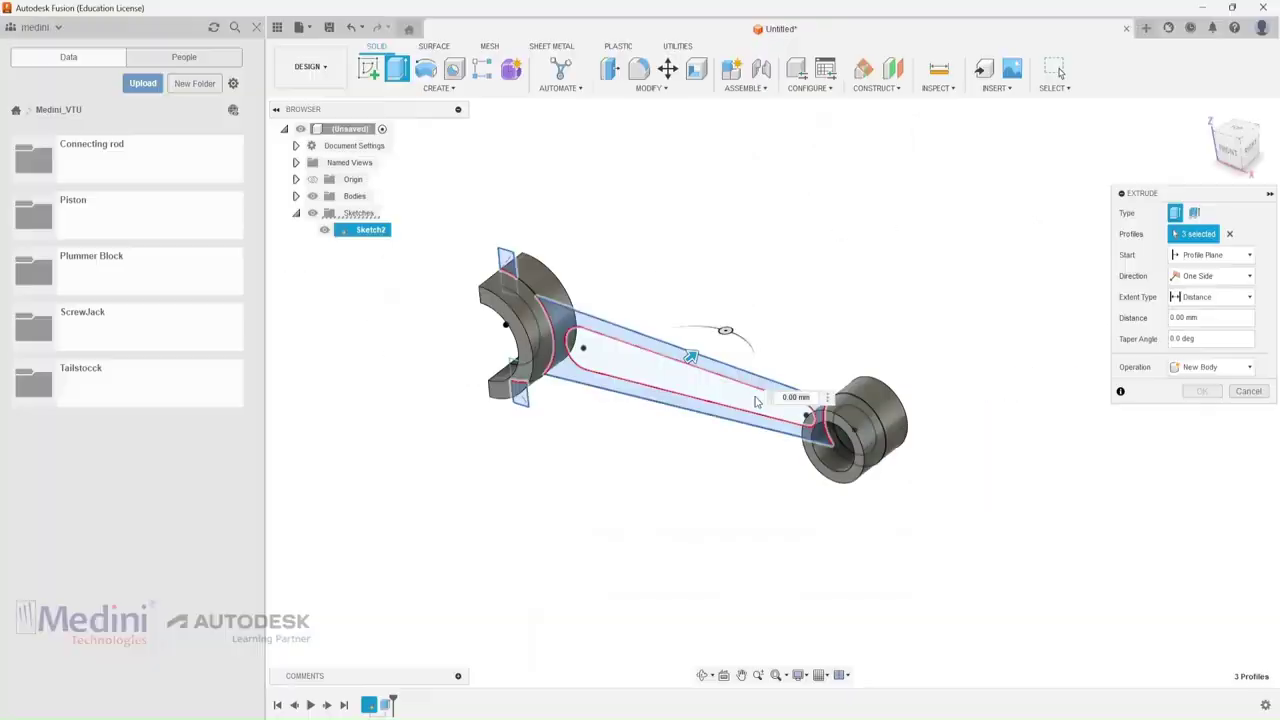
{"action": "left_click", "coordinate": [1200, 278]}
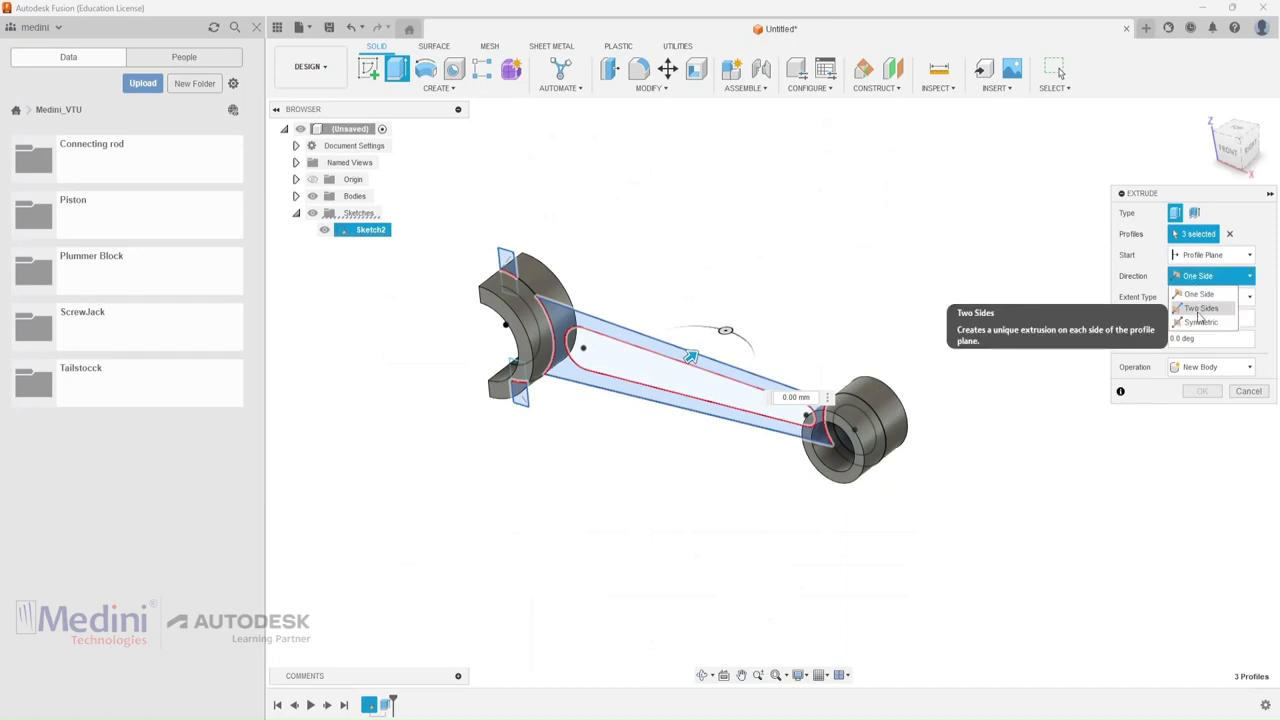
{"action": "left_click", "coordinate": [1200, 323]}
{"action": "left_click", "coordinate": [1198, 318]}
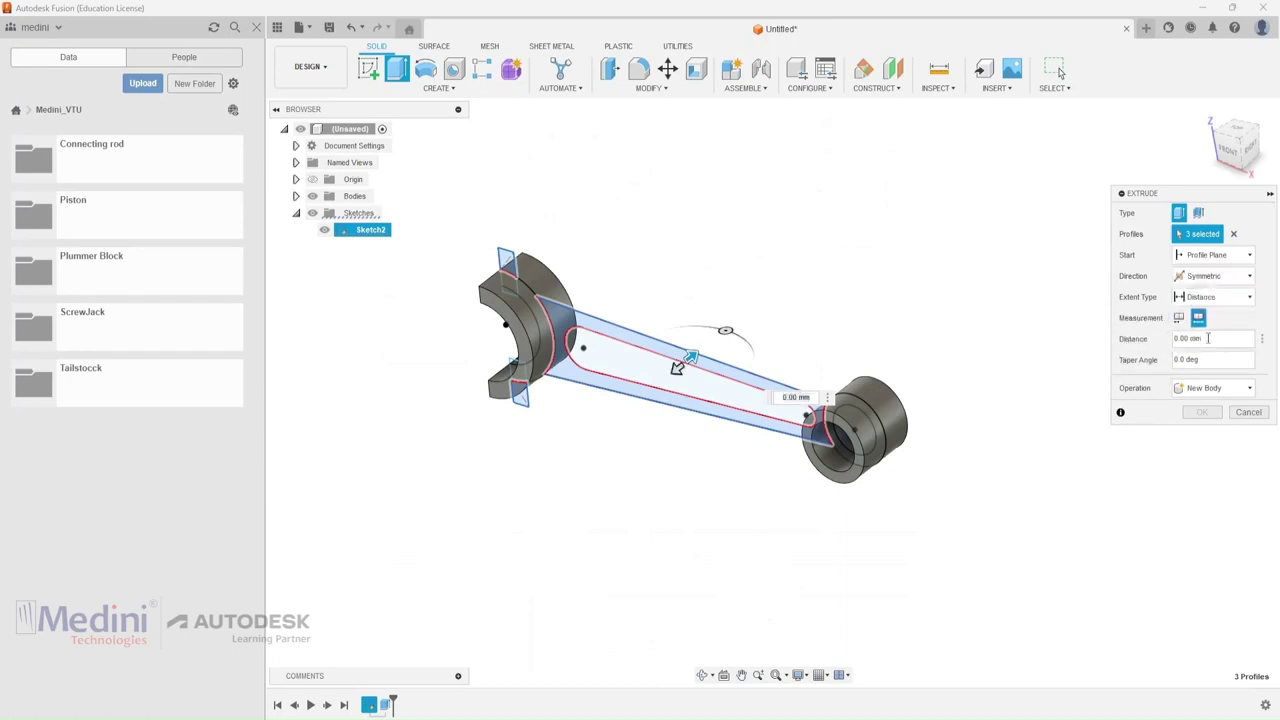
{"action": "type", "text": "20"}
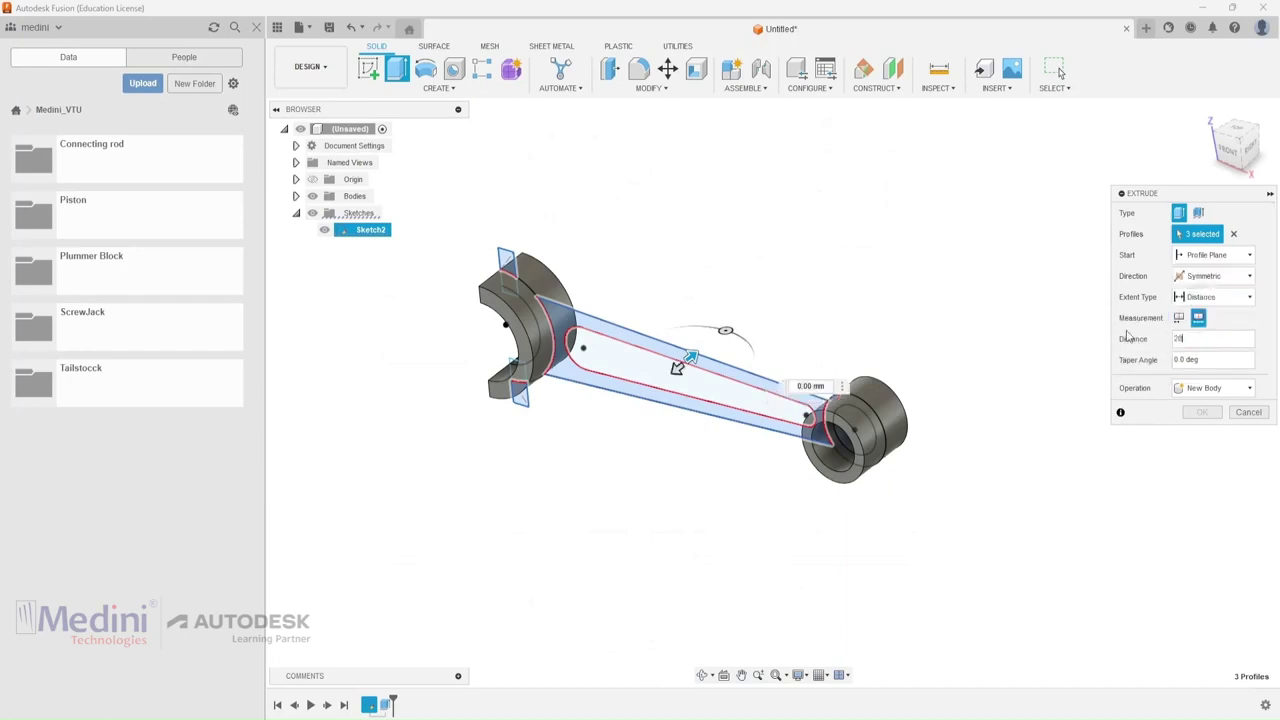
{"action": "left_click", "coordinate": [1203, 414]}
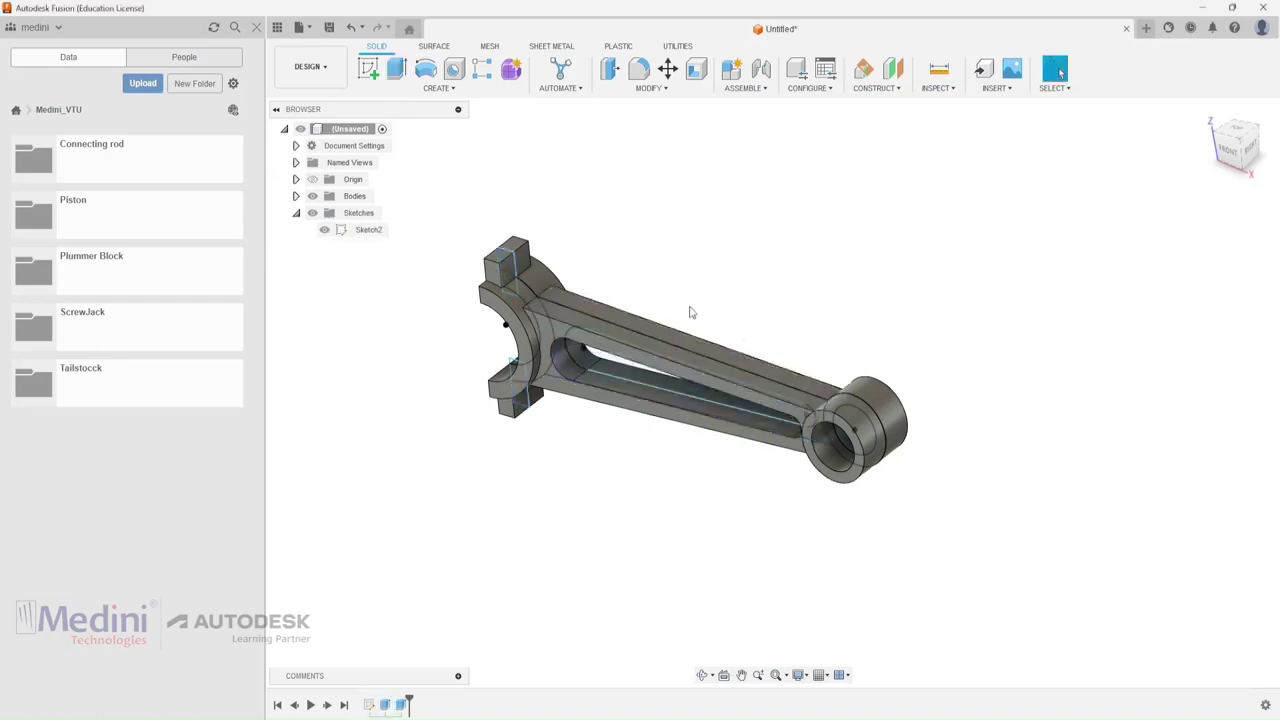
Extrude the slot profile symmetrically 8 mm whole length, joined to the rod.
{"action": "middle_click_drag", "start_coordinate": [715, 302], "coordinate": [725, 271], "text": "shift"}
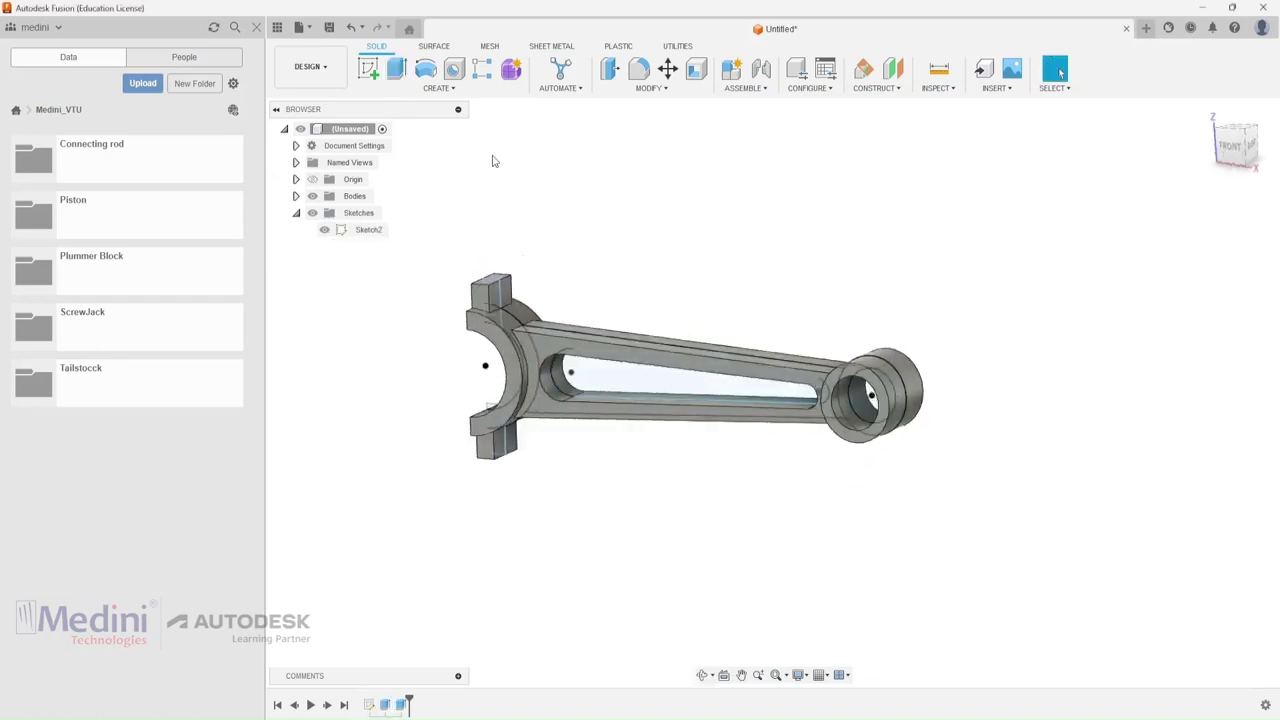
{"action": "left_click", "coordinate": [404, 74]}
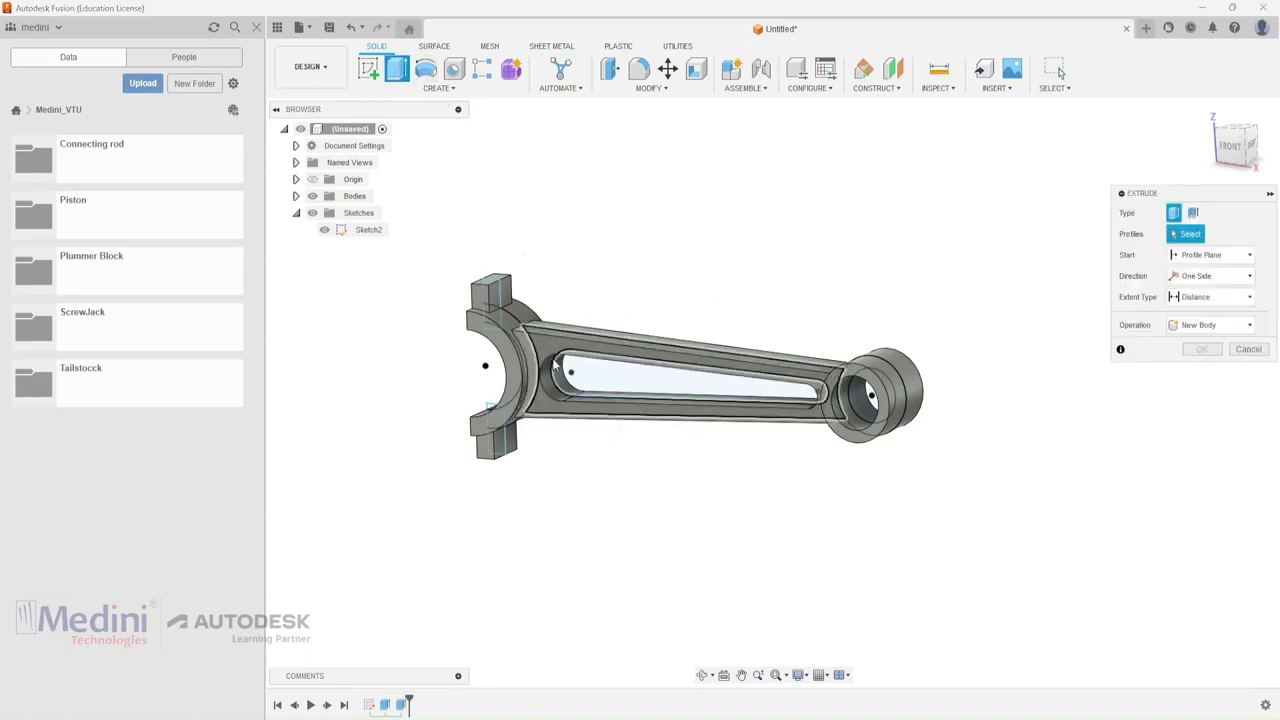
{"action": "left_click", "coordinate": [694, 376]}
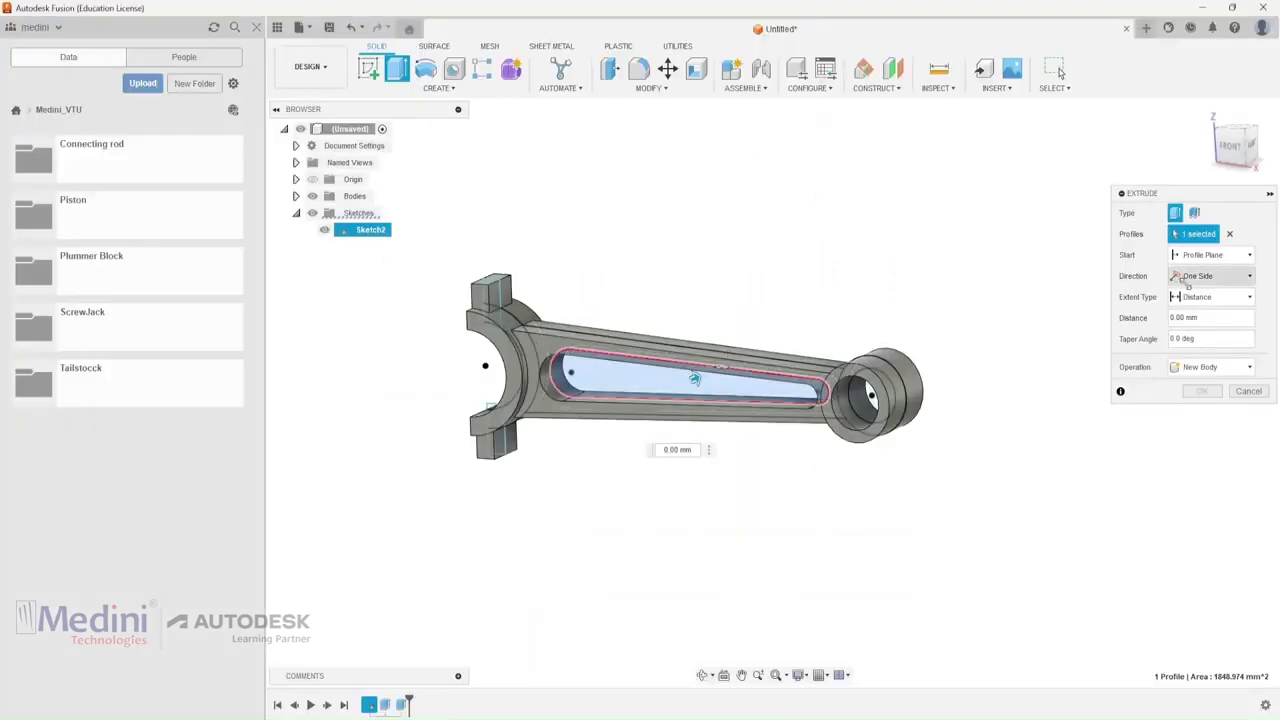
{"action": "left_click", "coordinate": [1205, 276]}
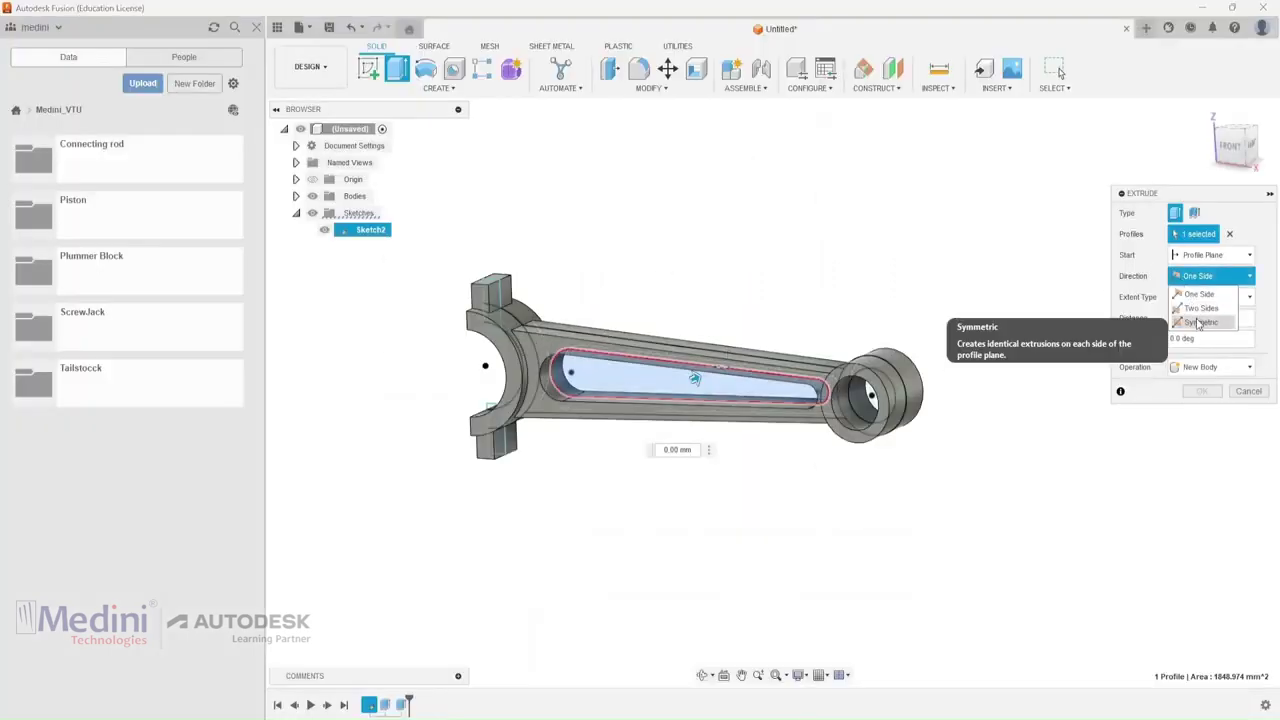
{"action": "left_click", "coordinate": [1199, 322]}
{"action": "left_click", "coordinate": [1198, 319]}
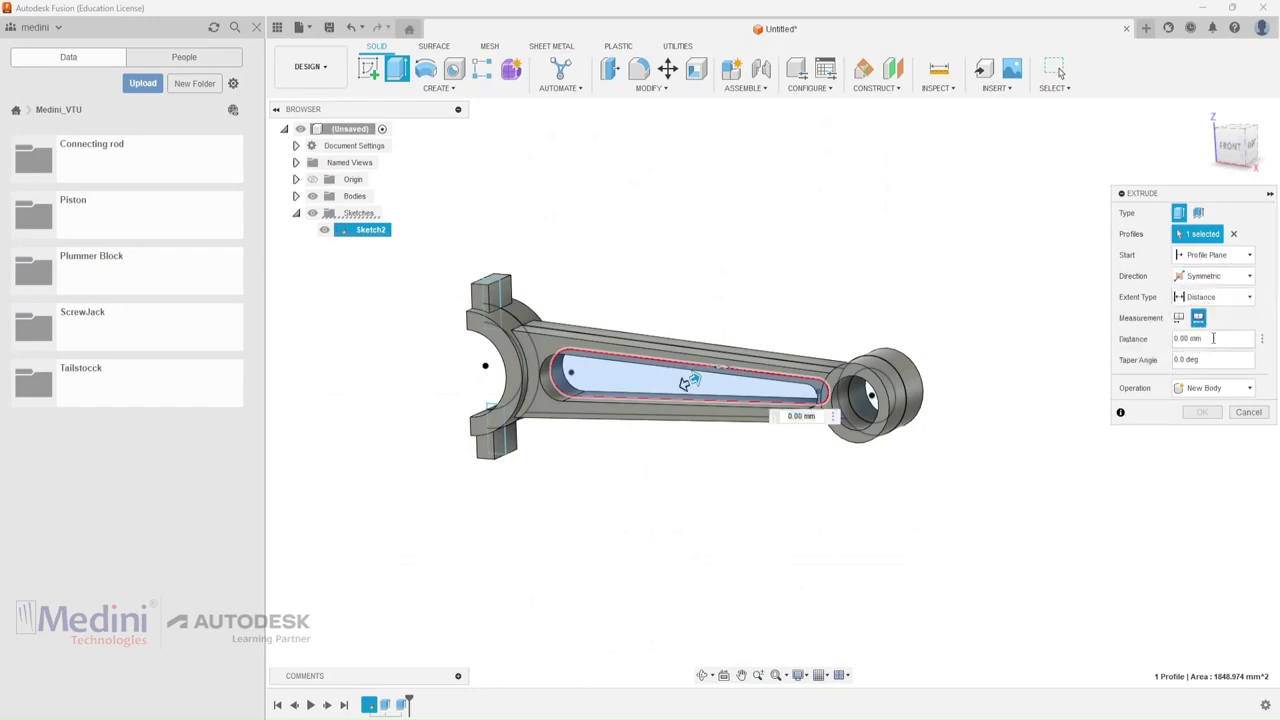
{"action": "left_click", "coordinate": [1174, 337]}
{"action": "left_click", "coordinate": [1210, 340]}
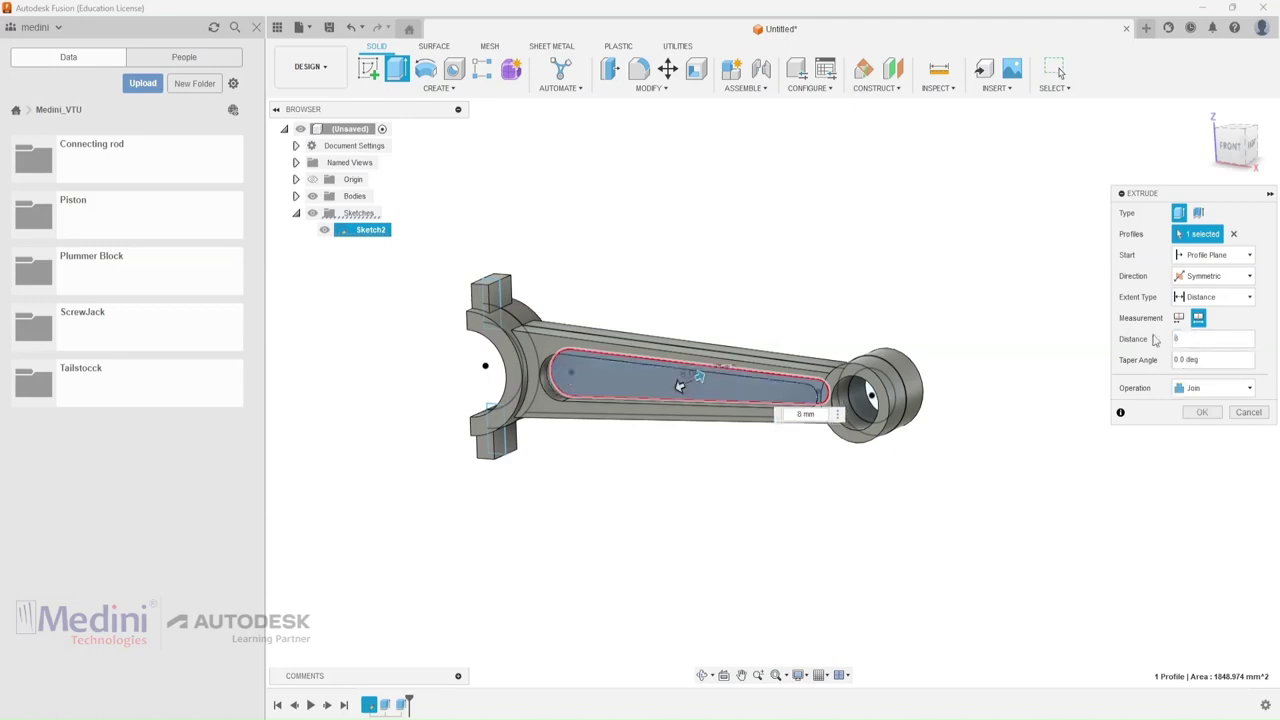
{"action": "left_click", "coordinate": [1201, 413]}
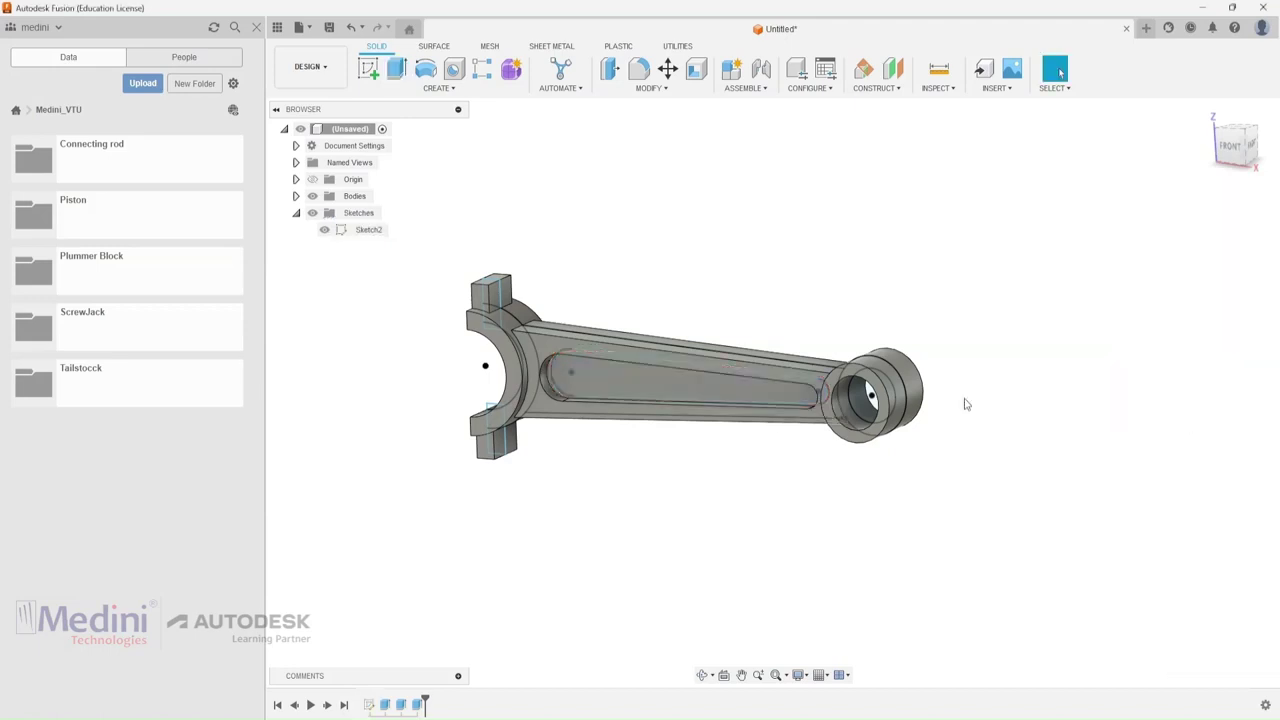
Collapse and hide the Sketches folder, viewing the rod at an angle.
{"action": "left_click", "coordinate": [296, 214]}
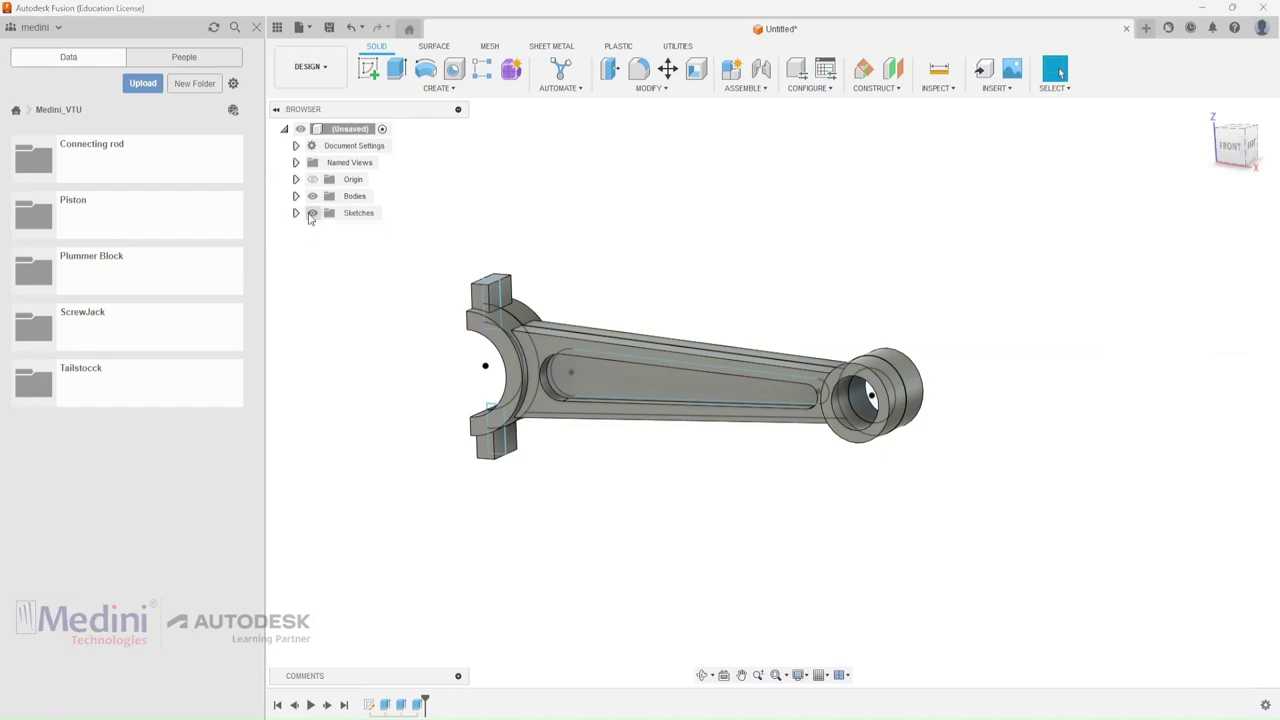
{"action": "left_click", "coordinate": [311, 215]}
{"action": "middle_click_drag", "start_coordinate": [715, 261], "coordinate": [786, 254], "text": "shift"}
{"action": "middle_click_drag", "start_coordinate": [601, 249], "coordinate": [600, 249], "text": "shift"}
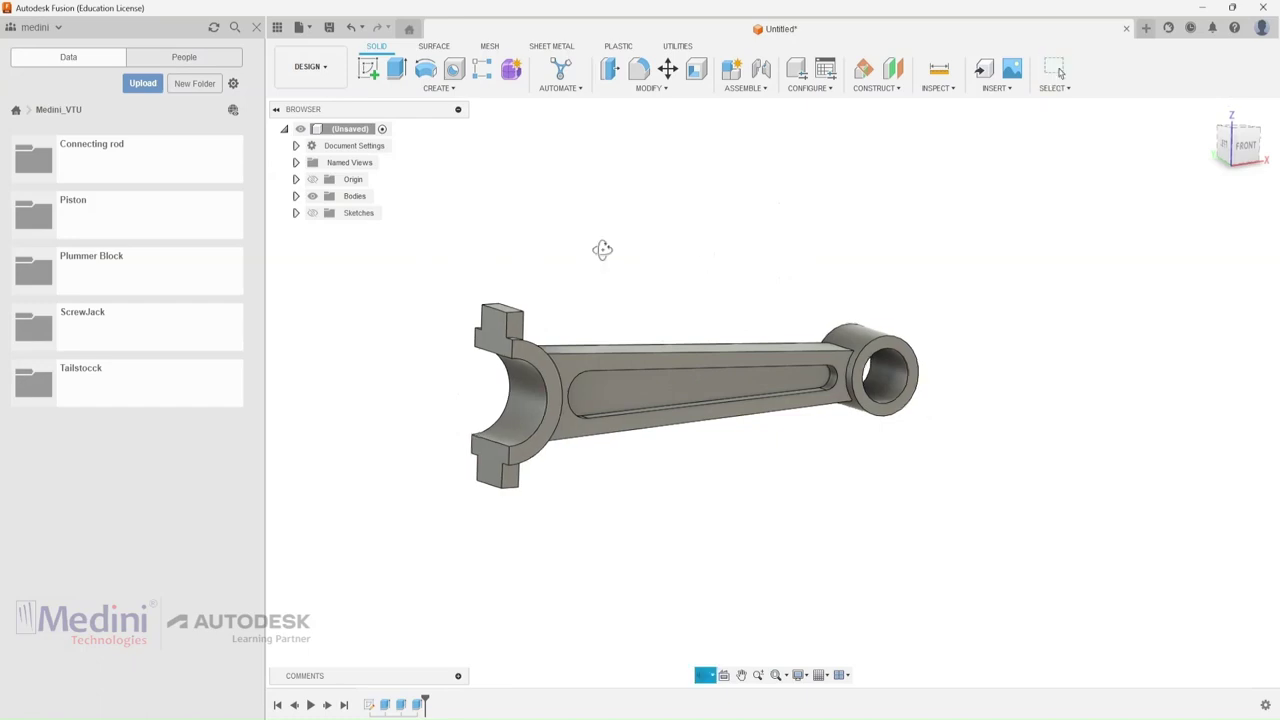
Create a sketch on the origin plane by the big end and finish it empty.
{"action": "left_click", "coordinate": [375, 68]}
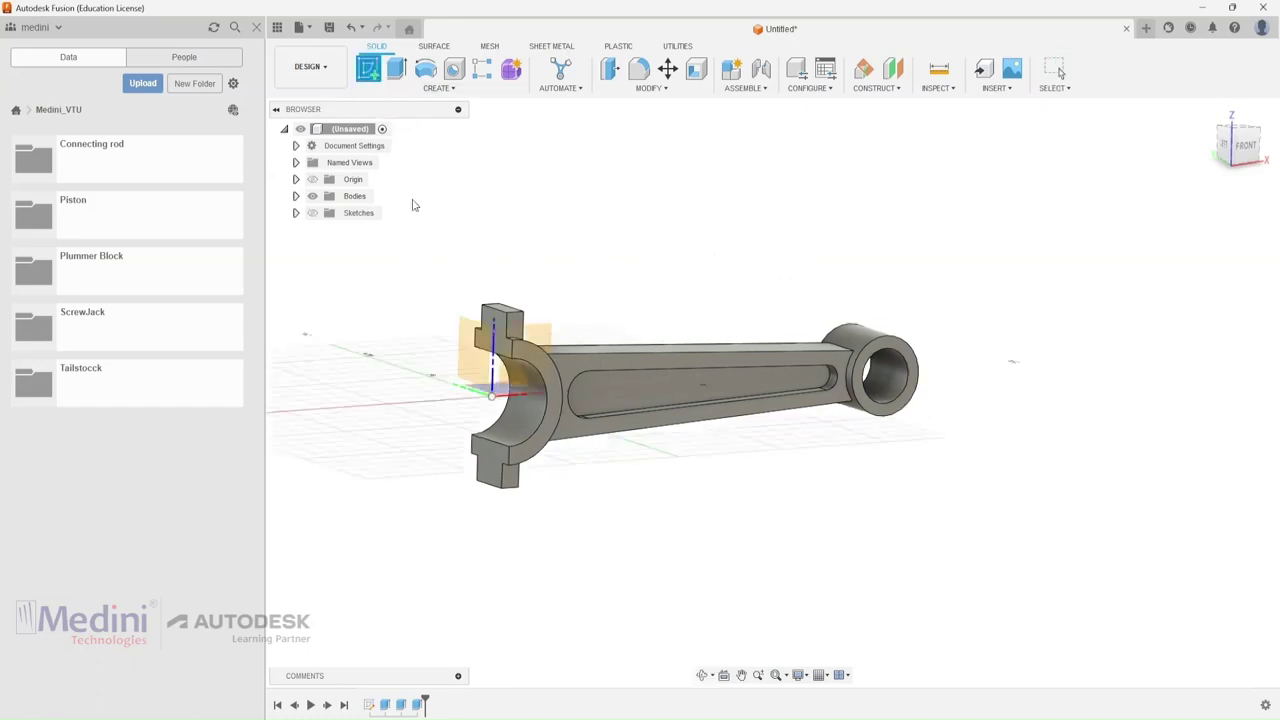
{"action": "left_click", "coordinate": [491, 322]}
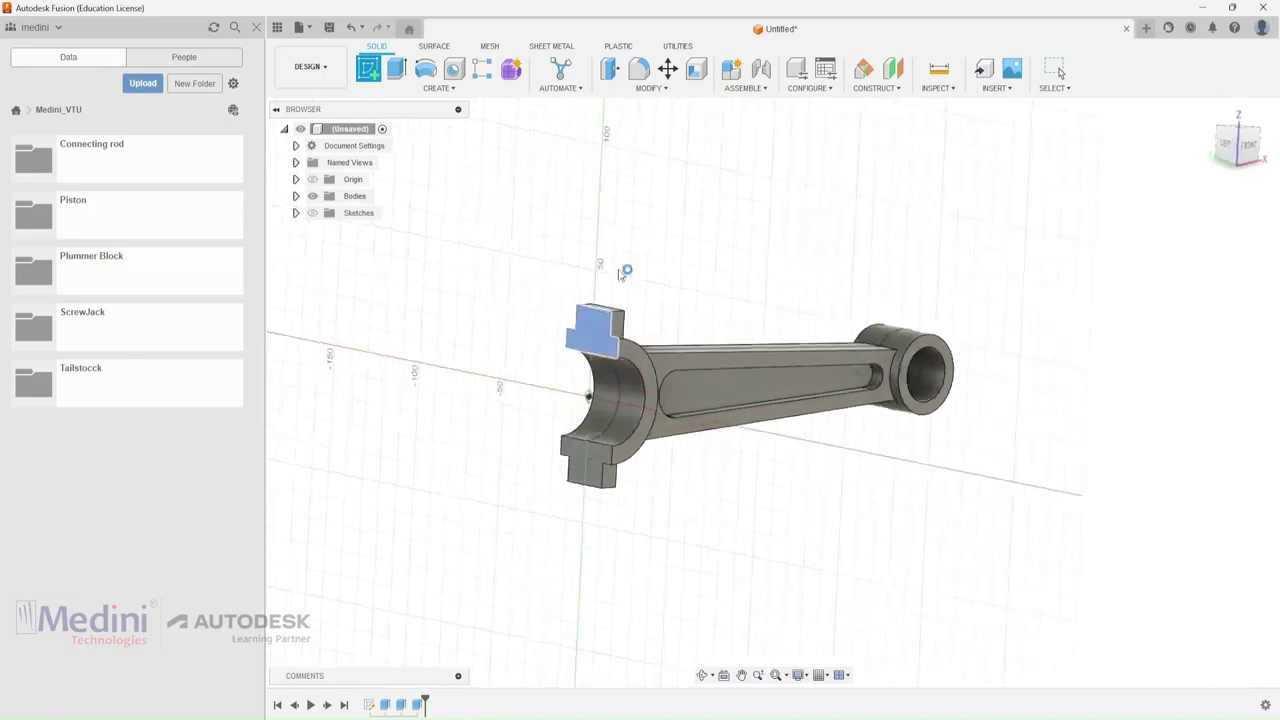
{"action": "scroll", "coordinate": [843, 277], "scroll_direction": "up", "scroll_amount": 4}
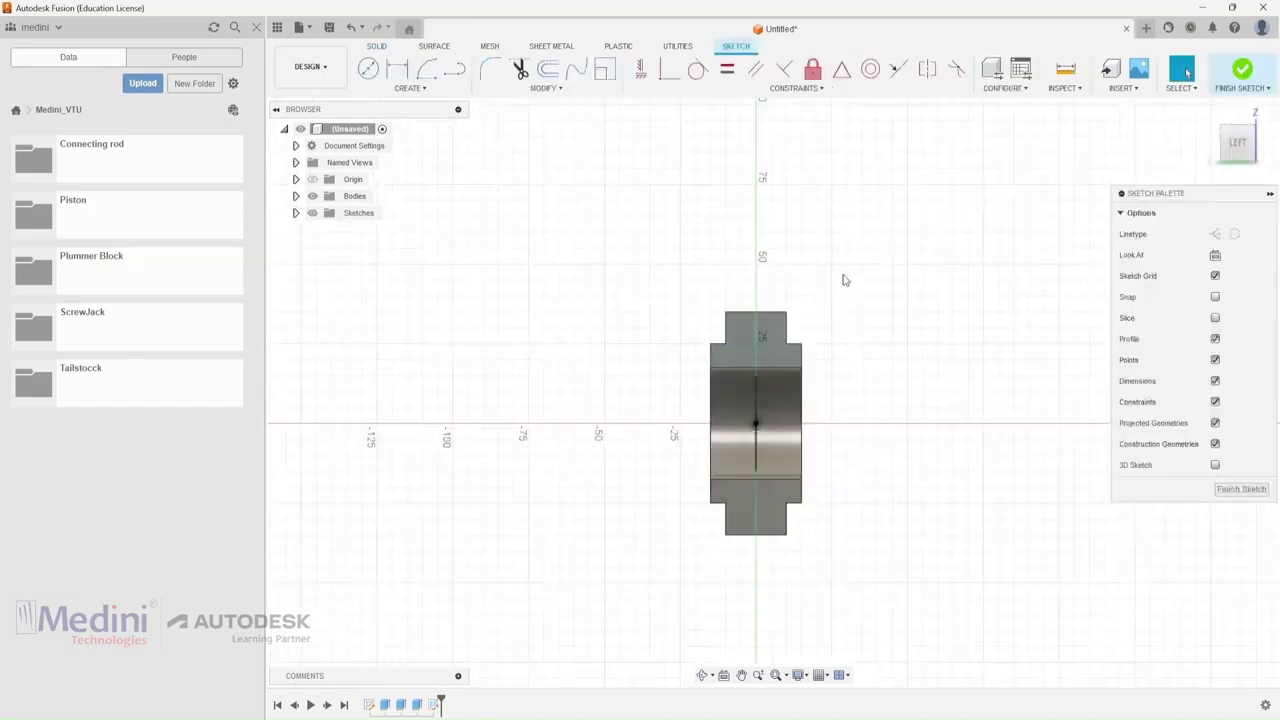
{"action": "left_click", "coordinate": [368, 68]}
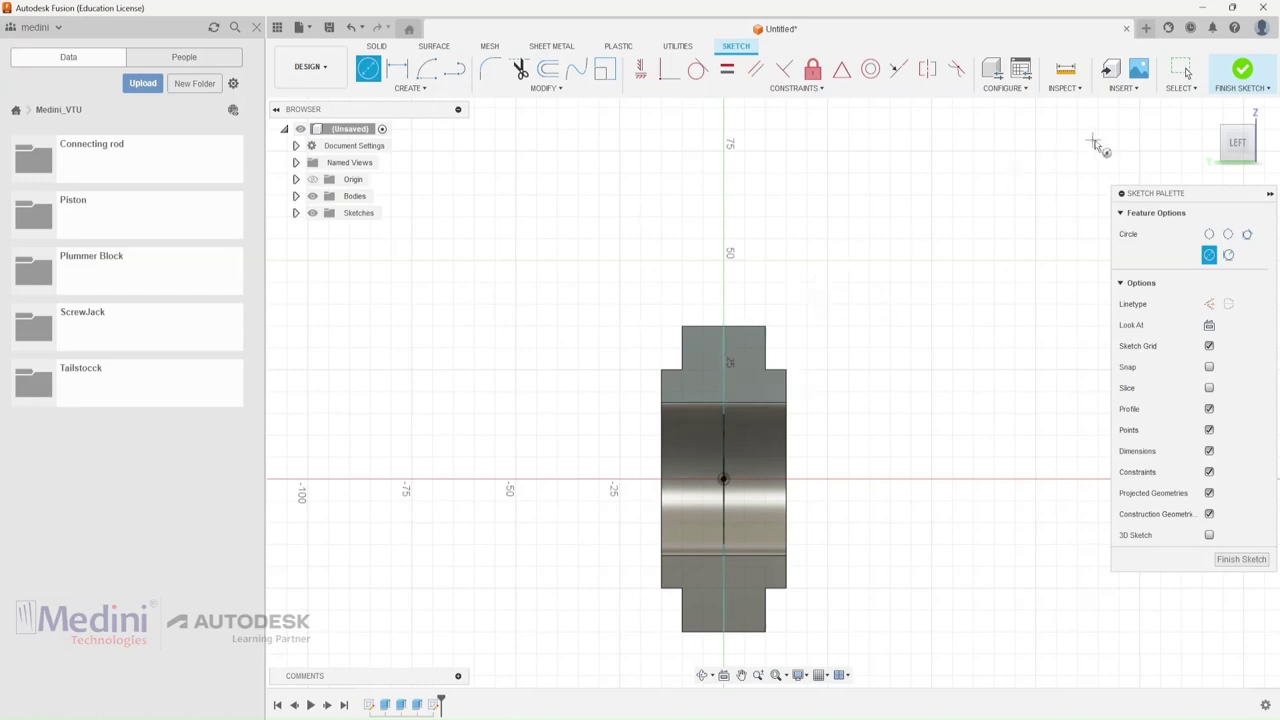
{"action": "left_click", "coordinate": [1240, 68]}
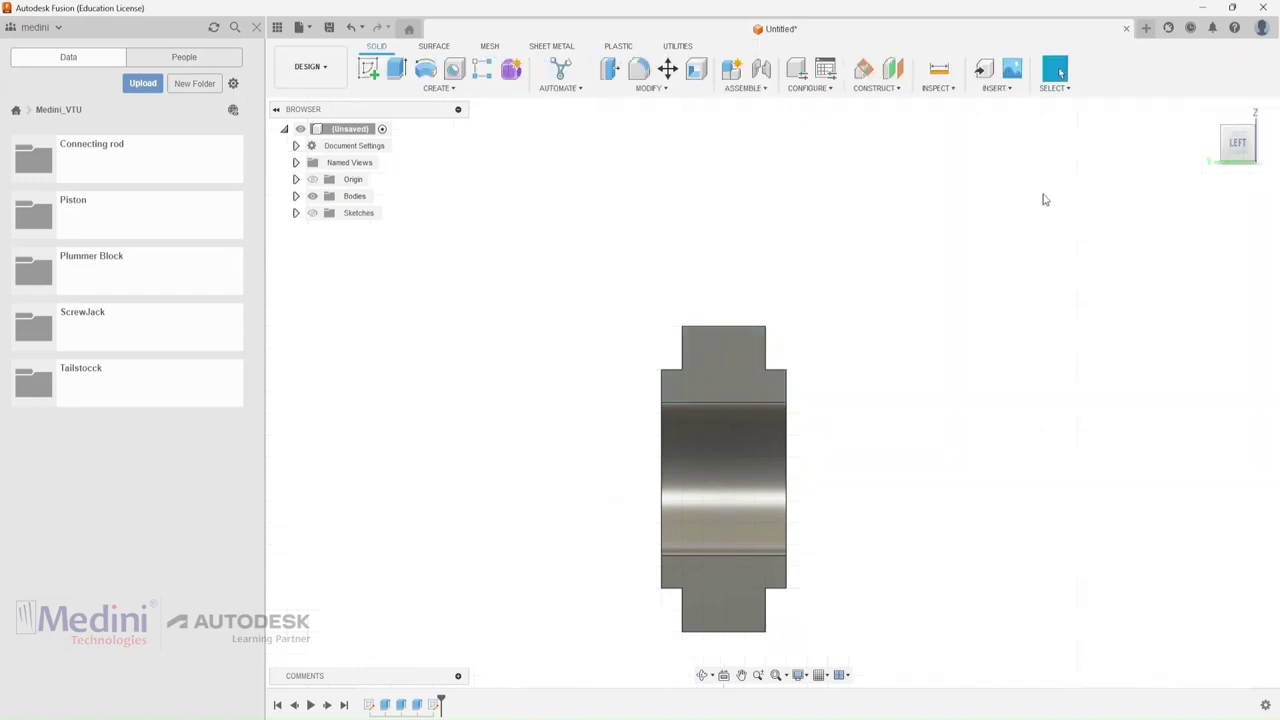
{"action": "middle_click_drag", "start_coordinate": [950, 305], "coordinate": [589, 300], "text": "shift"}
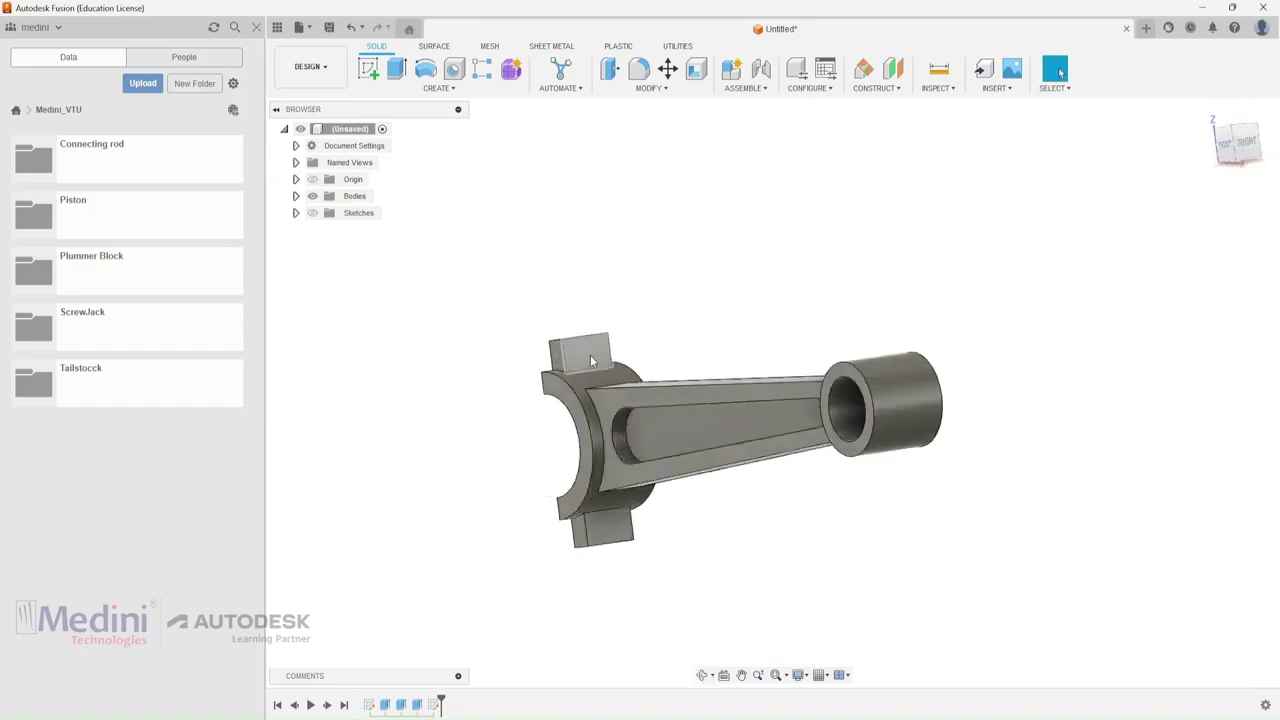
Delete the empty sketch from the timeline.
{"action": "right_click", "coordinate": [436, 705]}
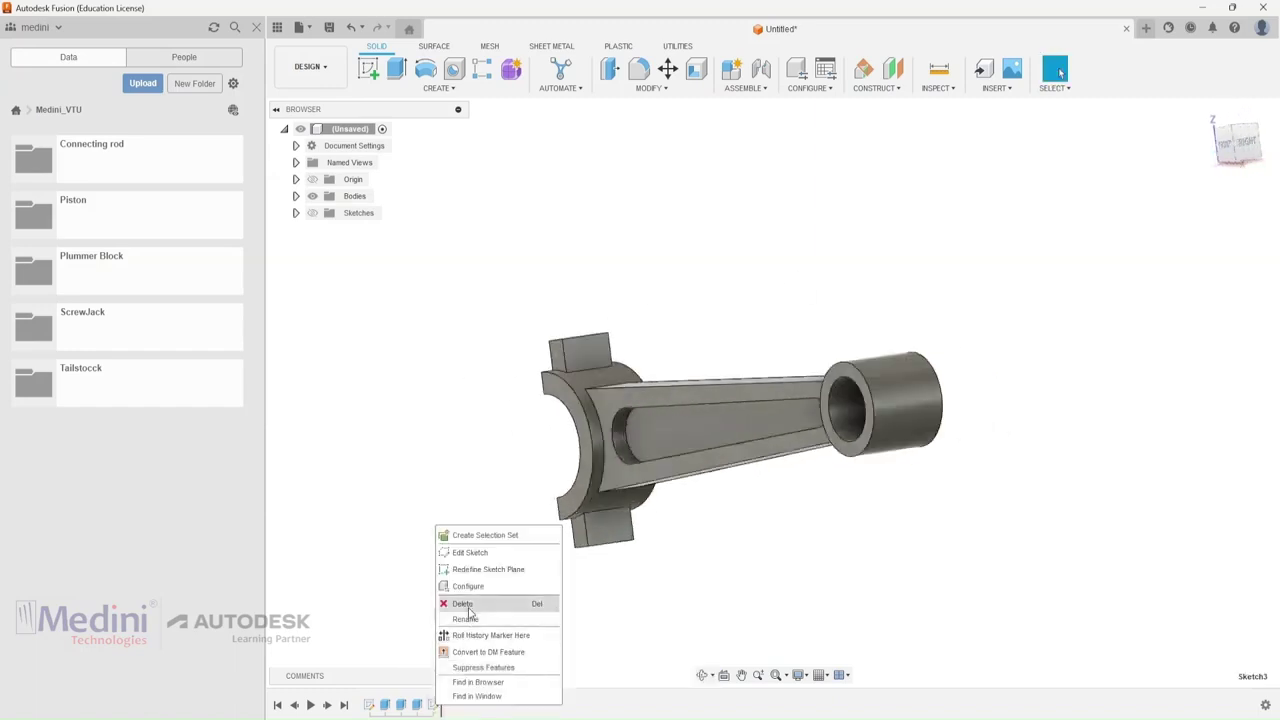
{"action": "left_click", "coordinate": [466, 604]}
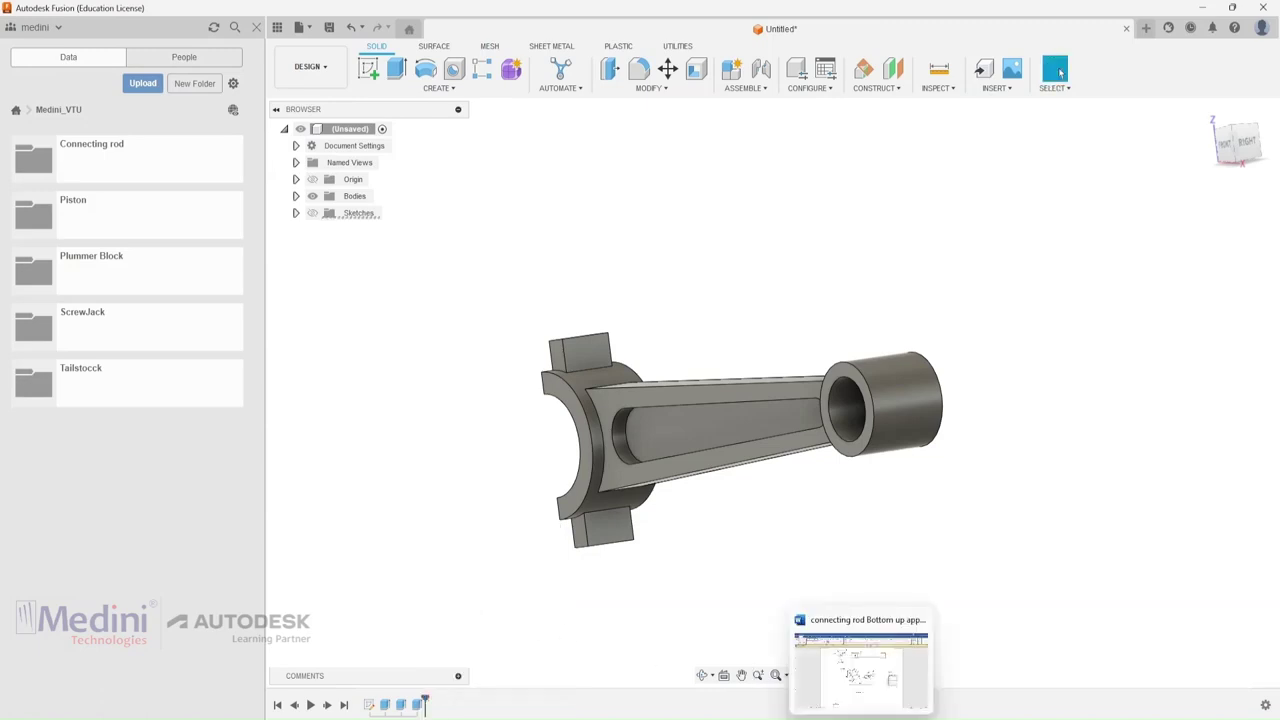
{"action": "left_click", "coordinate": [870, 650]}
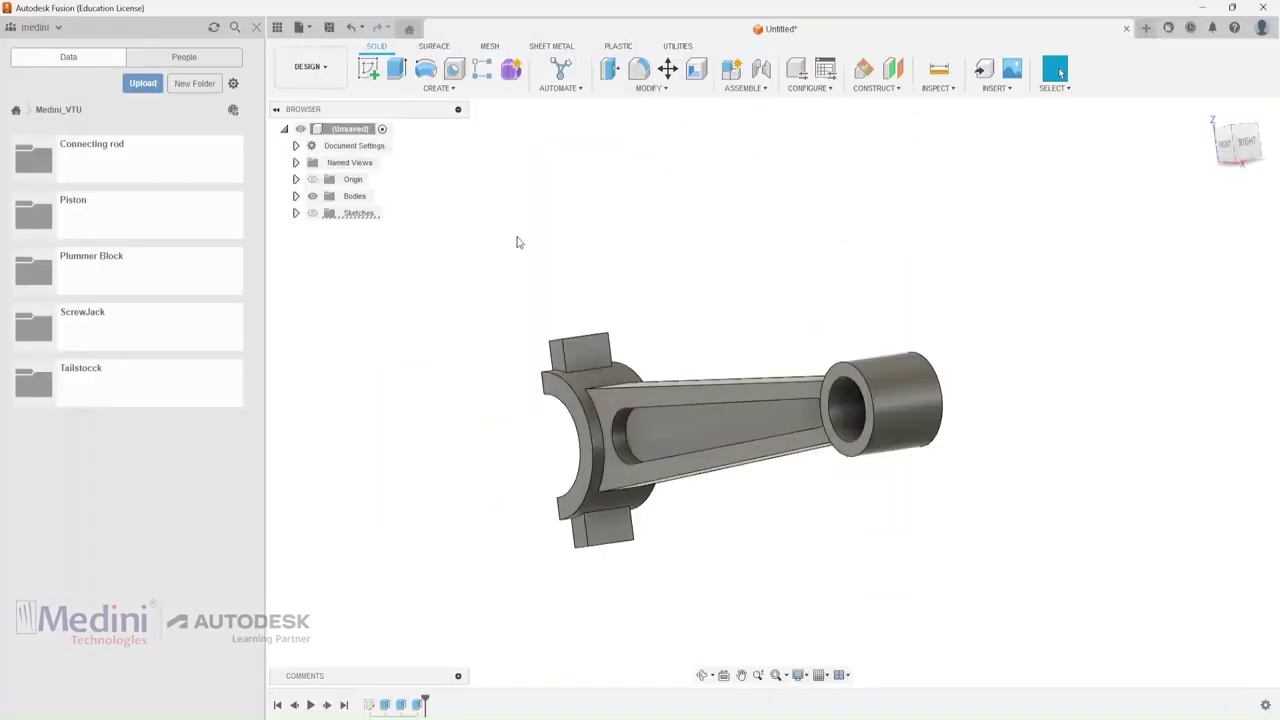
Start a sketch on the upper lug face and draw a 10 mm circle.
{"action": "left_click", "coordinate": [368, 68]}
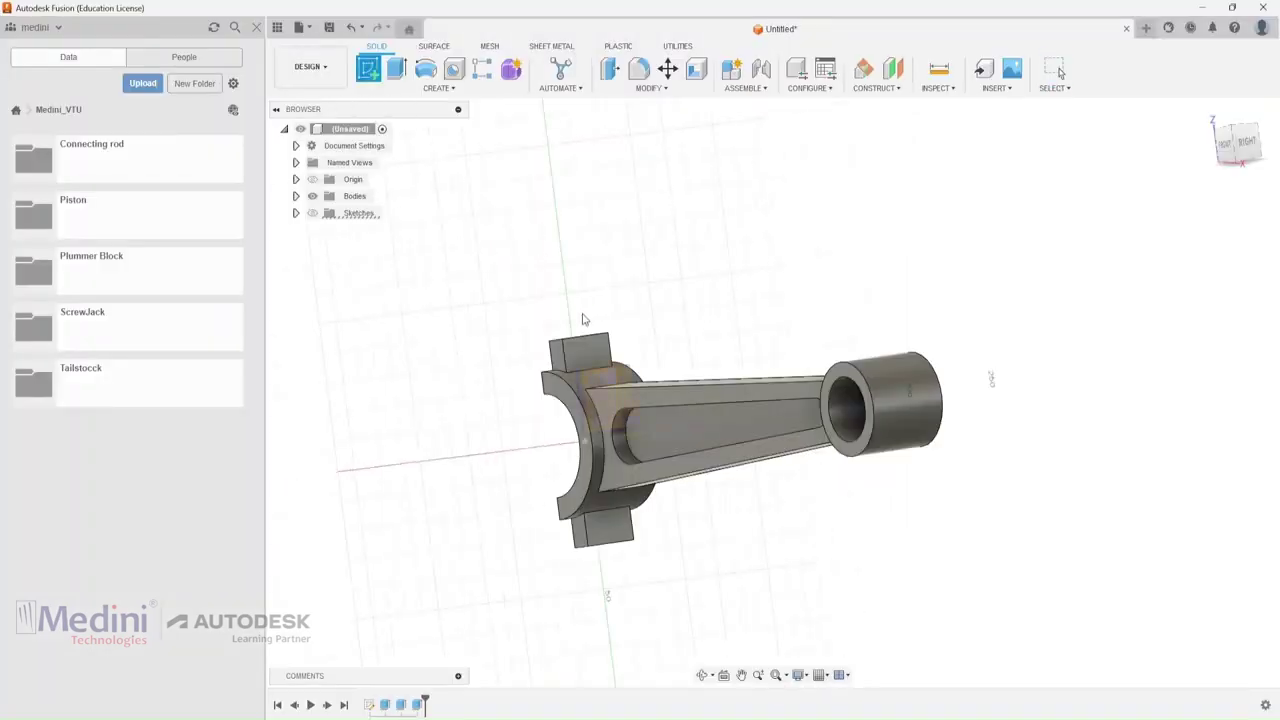
{"action": "left_click", "coordinate": [585, 344]}
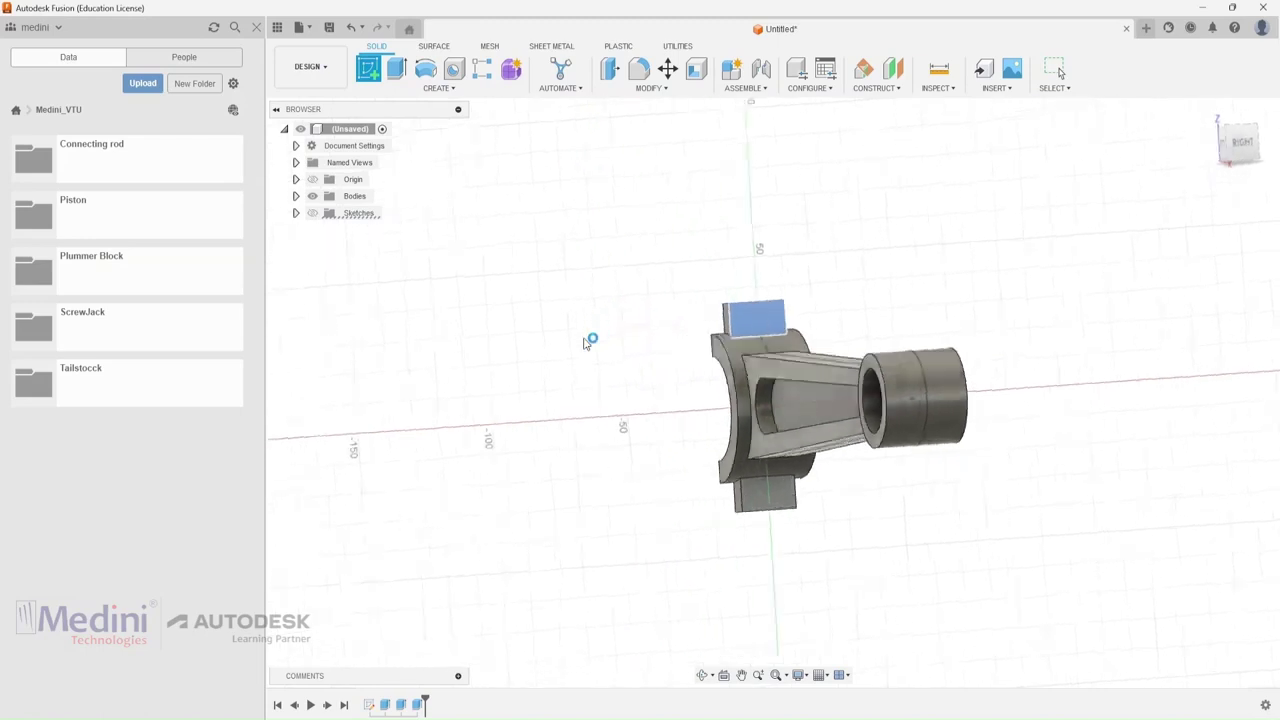
{"action": "left_click", "coordinate": [368, 68]}
{"action": "scroll", "coordinate": [860, 290], "scroll_direction": "up", "scroll_amount": 3}
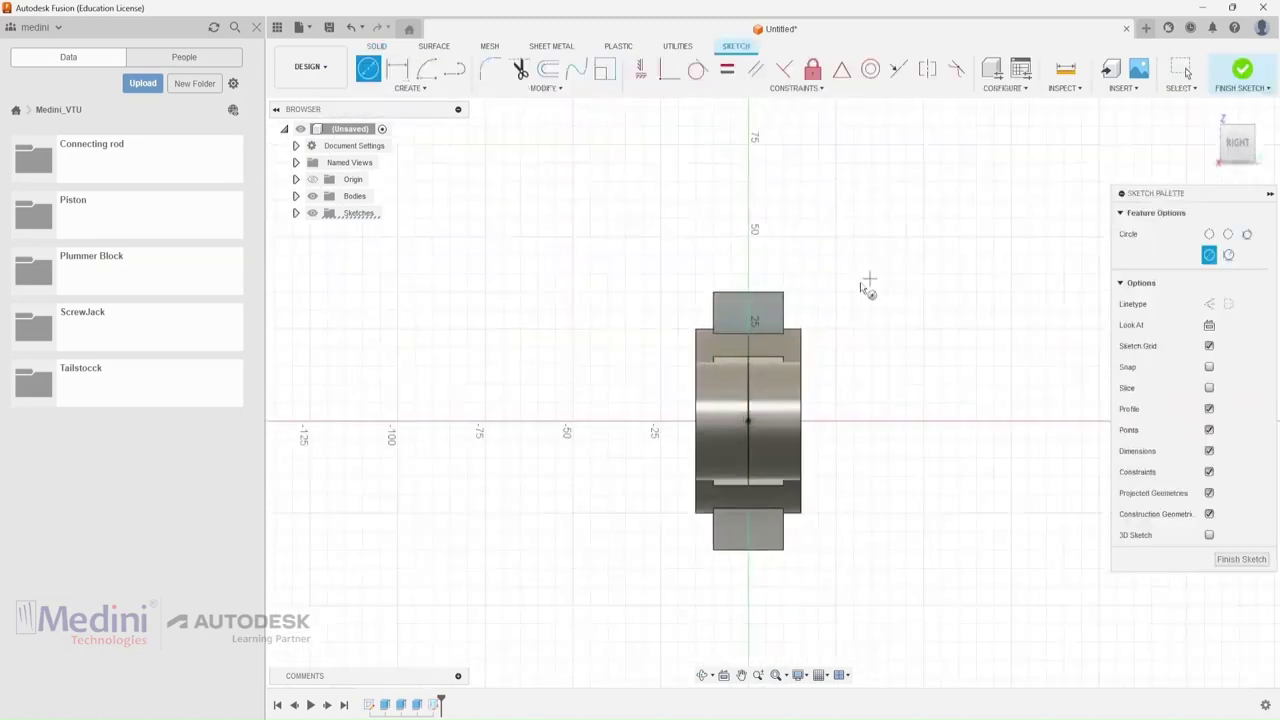
{"action": "left_click", "coordinate": [738, 332]}
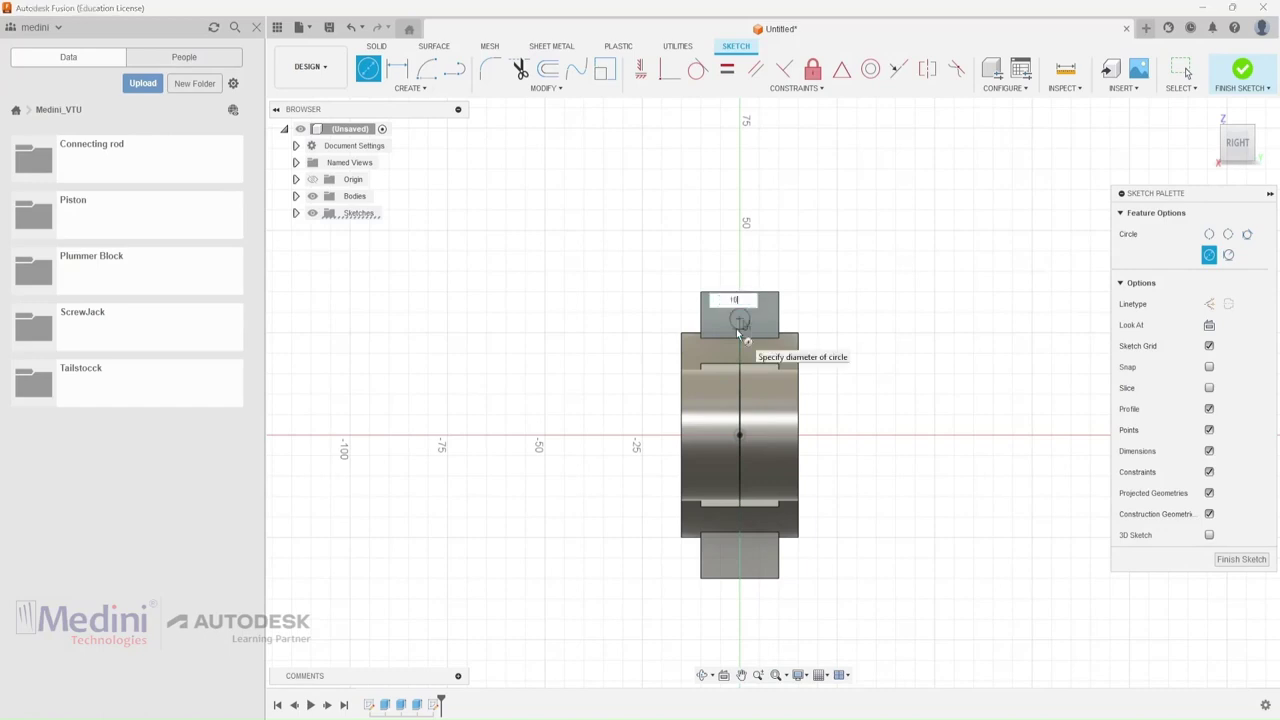
{"action": "key", "text": "Return"}
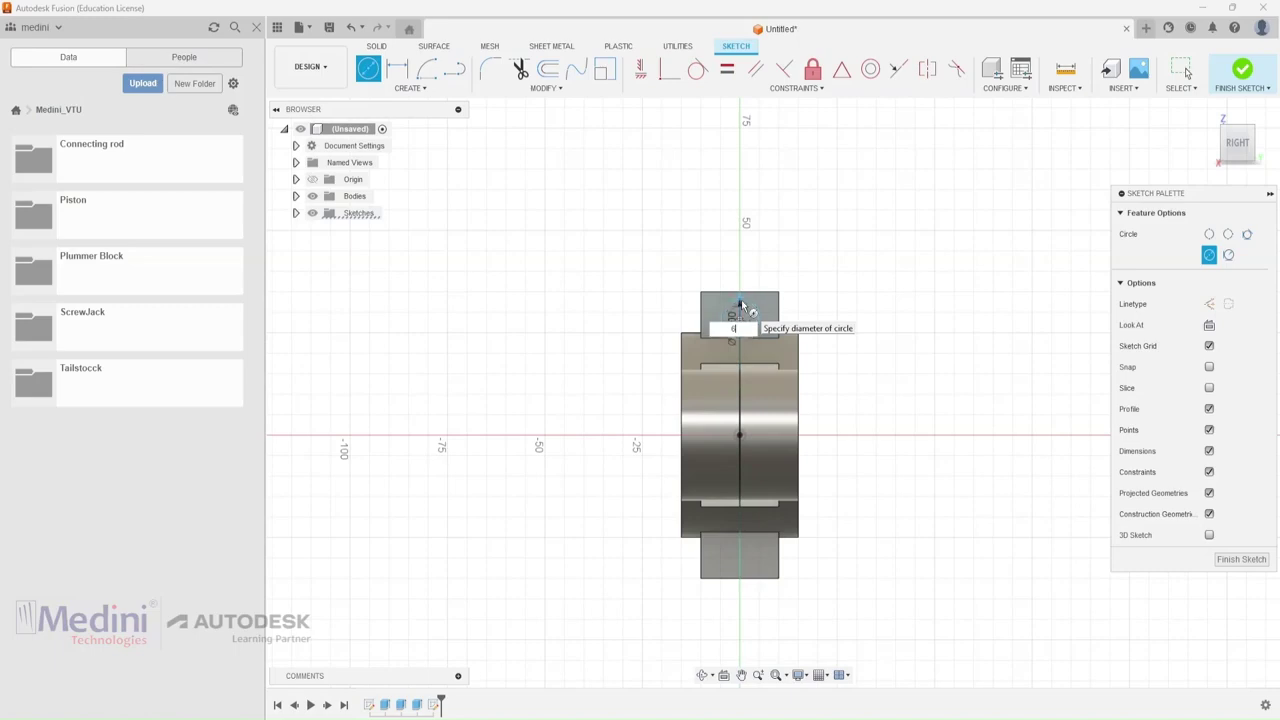
{"action": "key", "text": "Return"}
{"action": "left_click", "coordinate": [889, 668]}
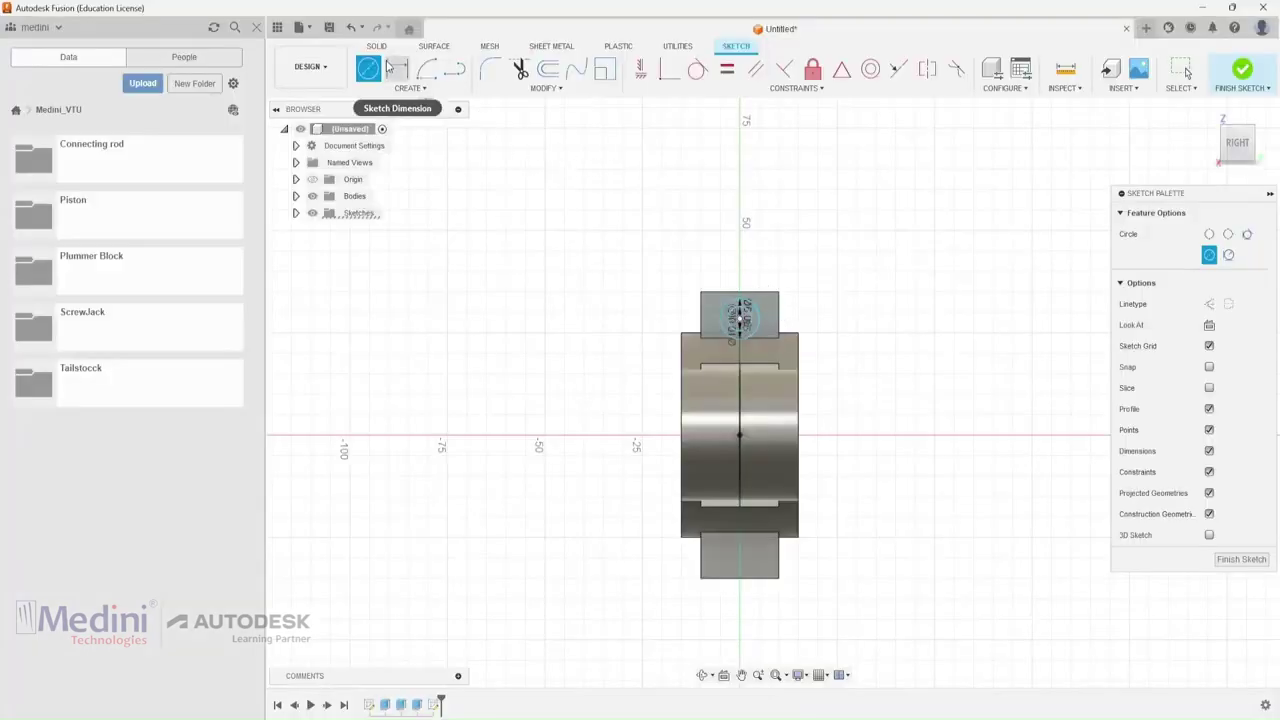
Dimension the circle centre 29 mm above the origin and finish the sketch.
{"action": "left_click", "coordinate": [395, 70]}
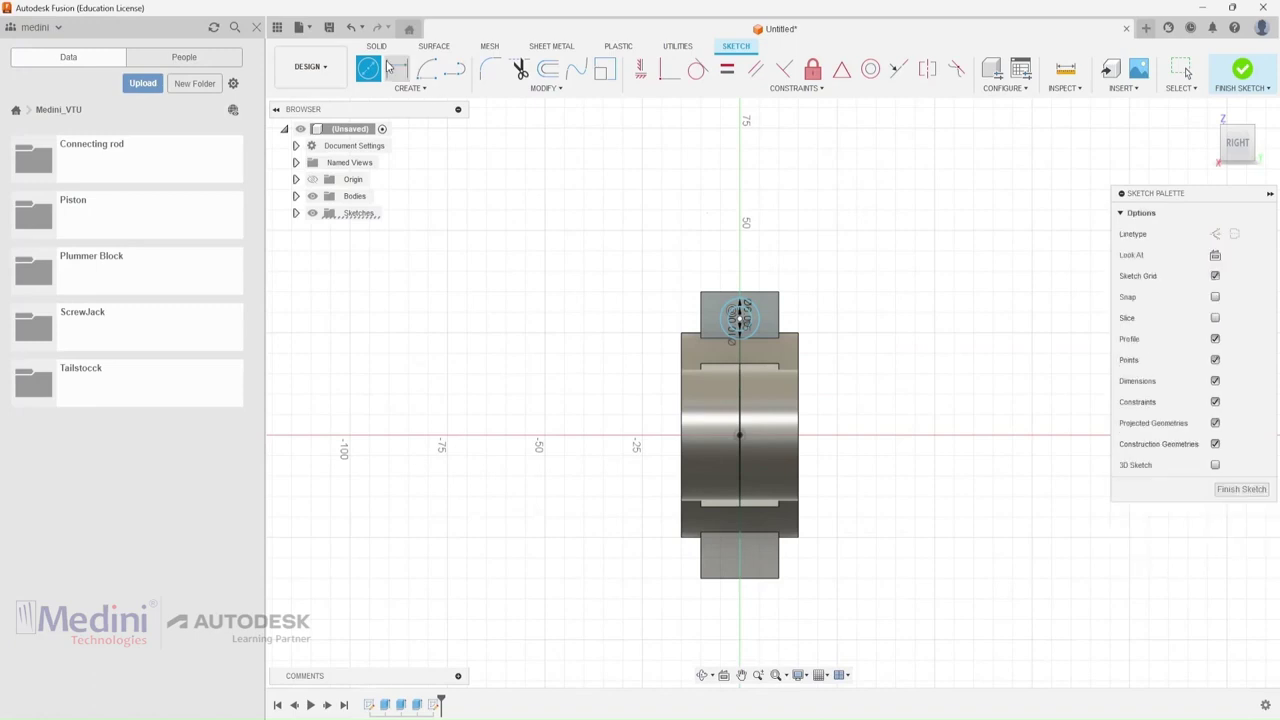
{"action": "left_click", "coordinate": [740, 319]}
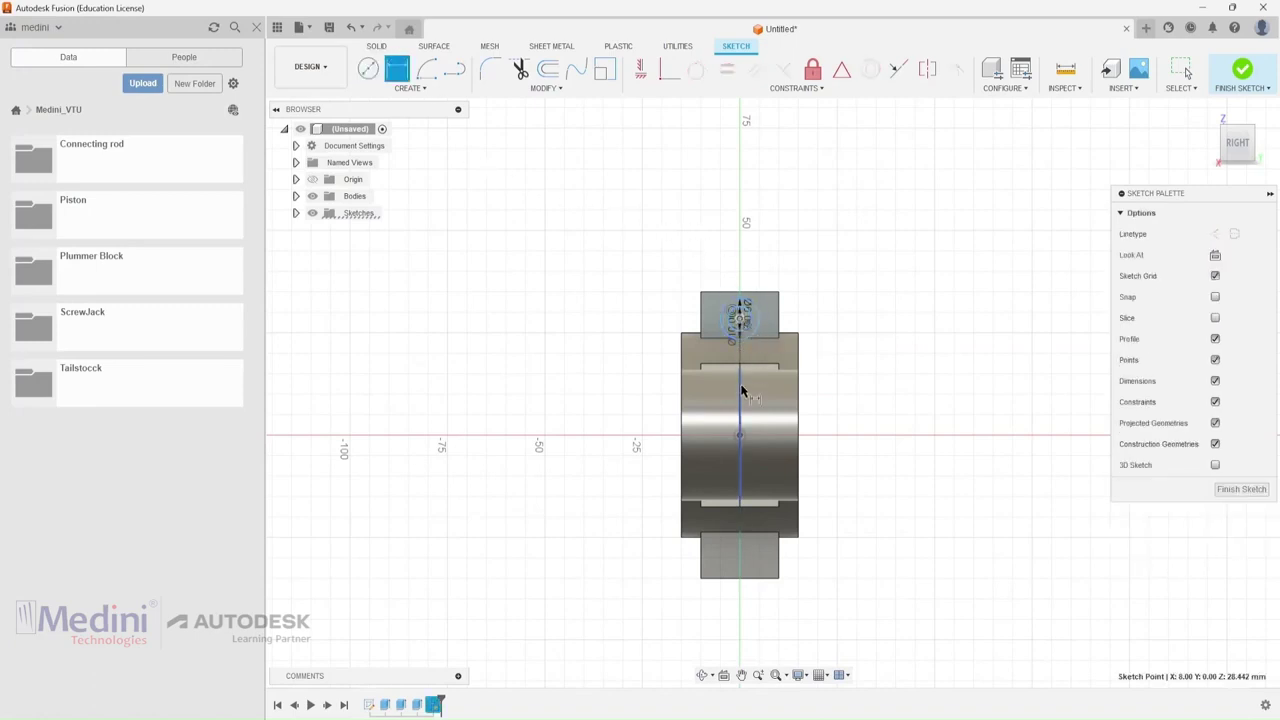
{"action": "left_click", "coordinate": [740, 440]}
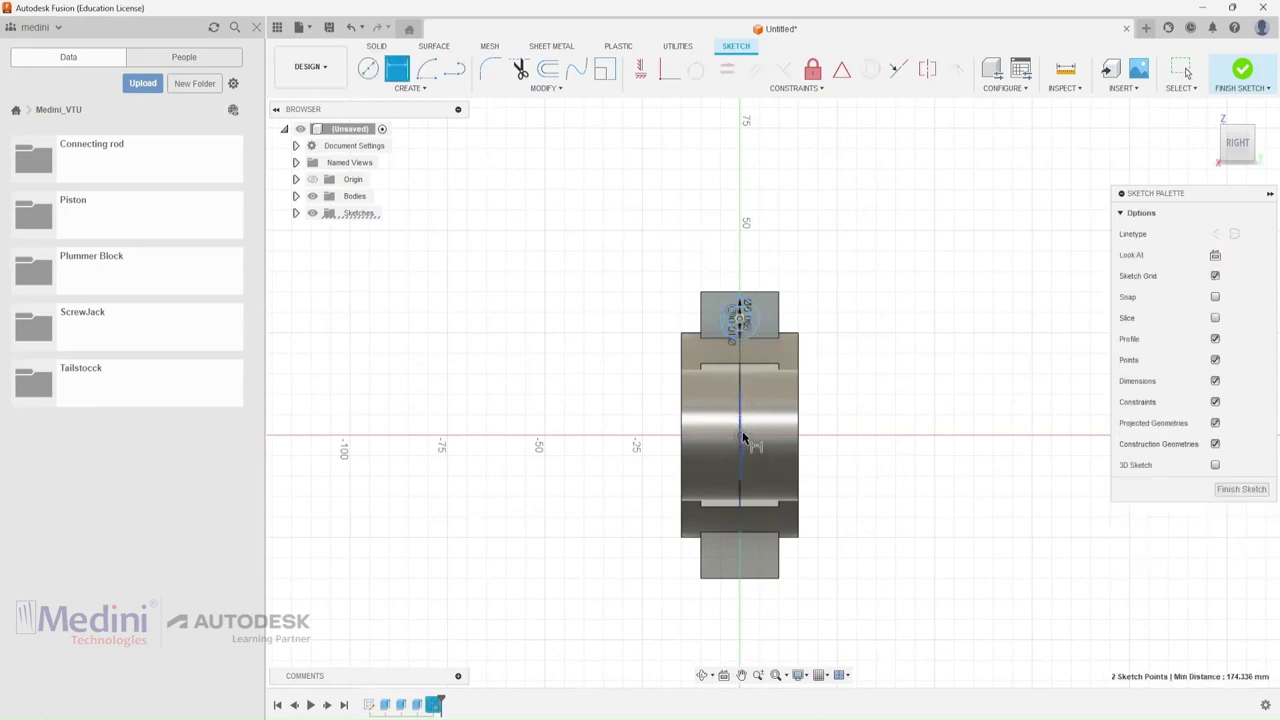
{"action": "left_click", "coordinate": [838, 362]}
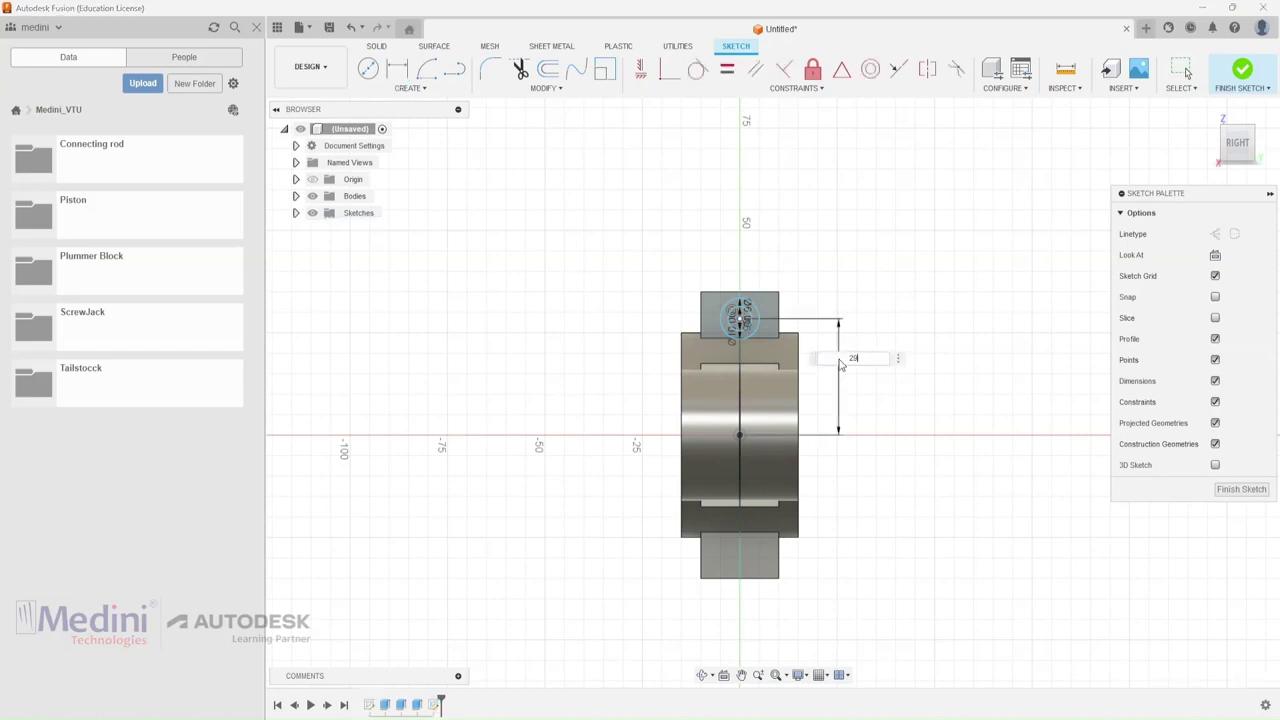
{"action": "key", "text": "Return"}
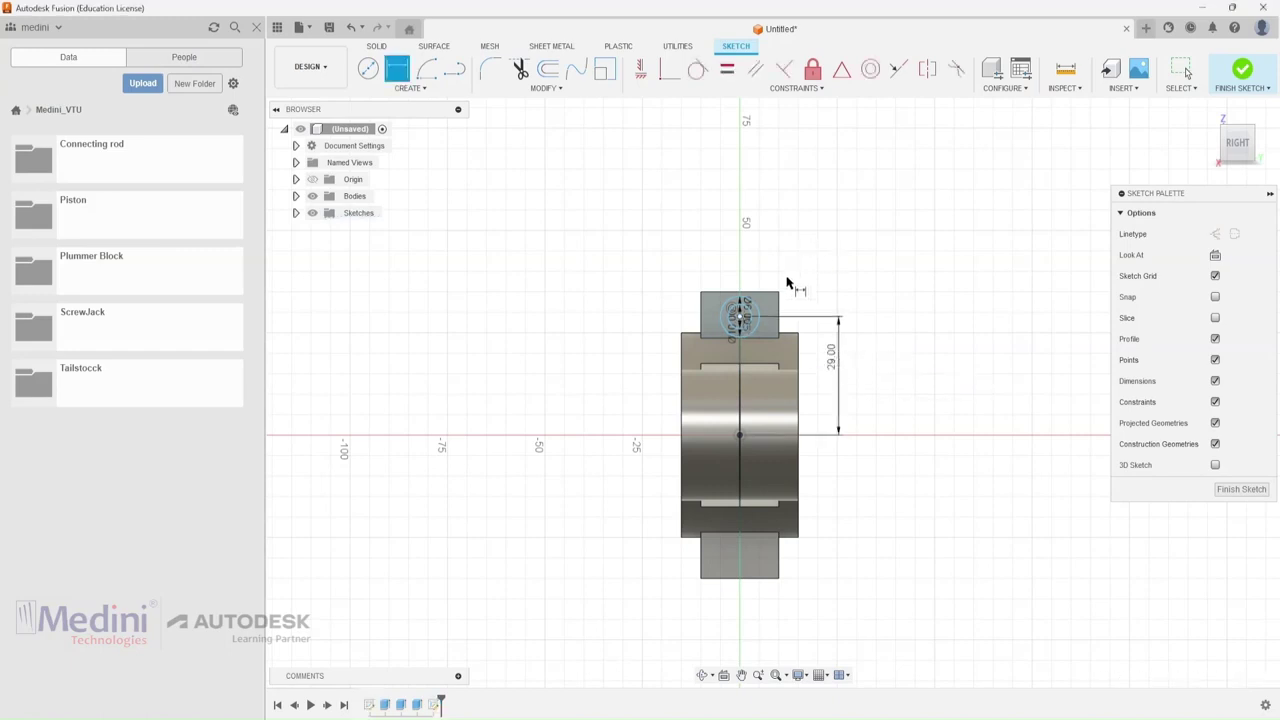
{"action": "scroll", "coordinate": [786, 290], "scroll_direction": "up", "scroll_amount": 2}
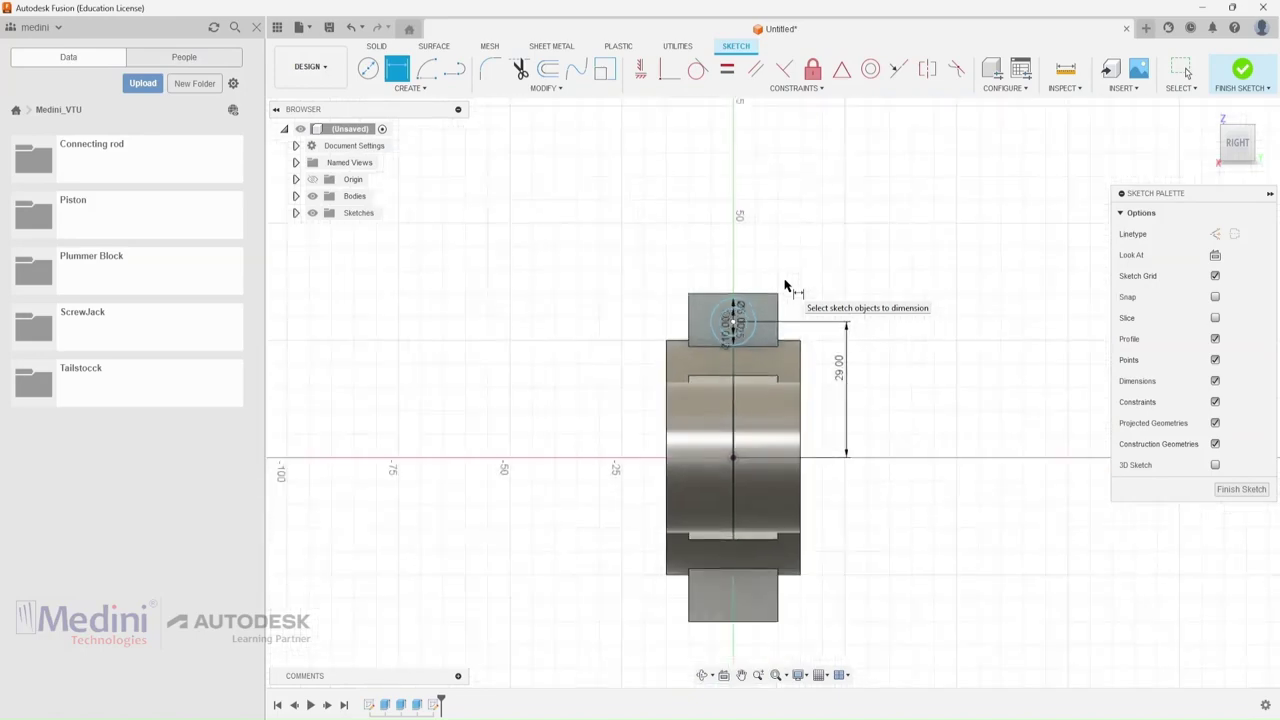
{"action": "scroll", "coordinate": [788, 285], "scroll_direction": "down", "scroll_amount": 1}
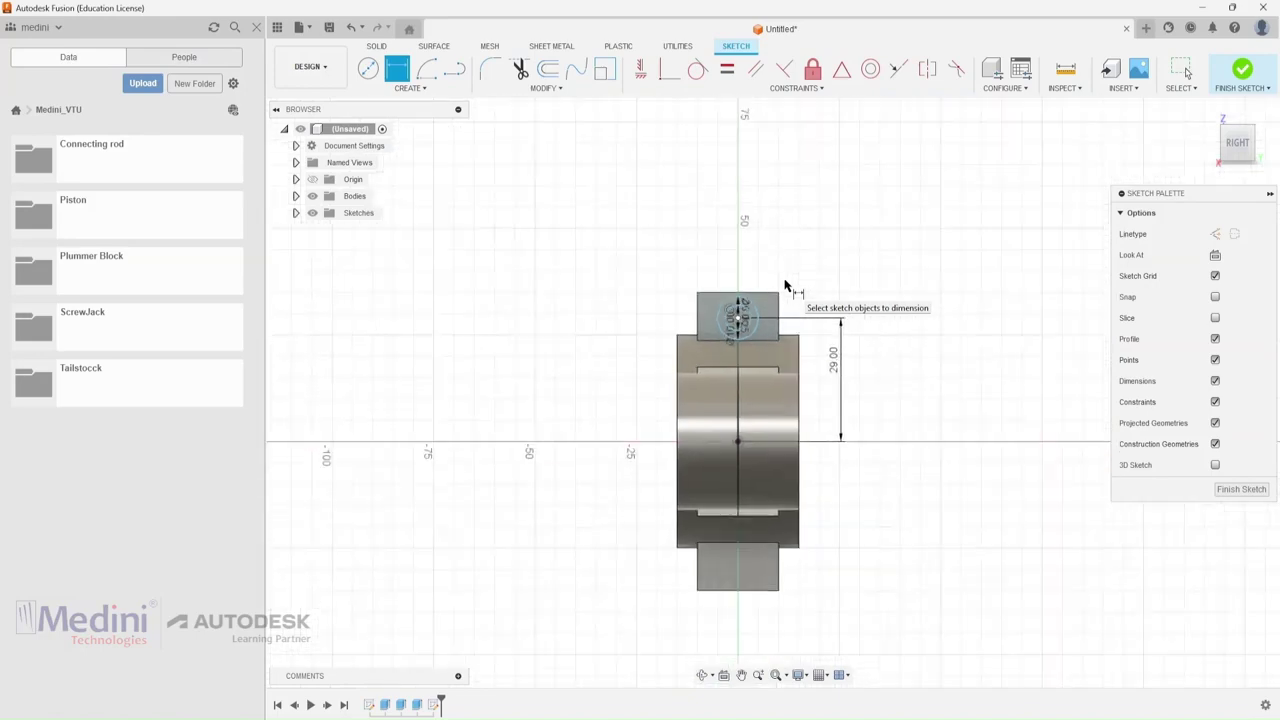
{"action": "left_click", "coordinate": [1243, 71]}
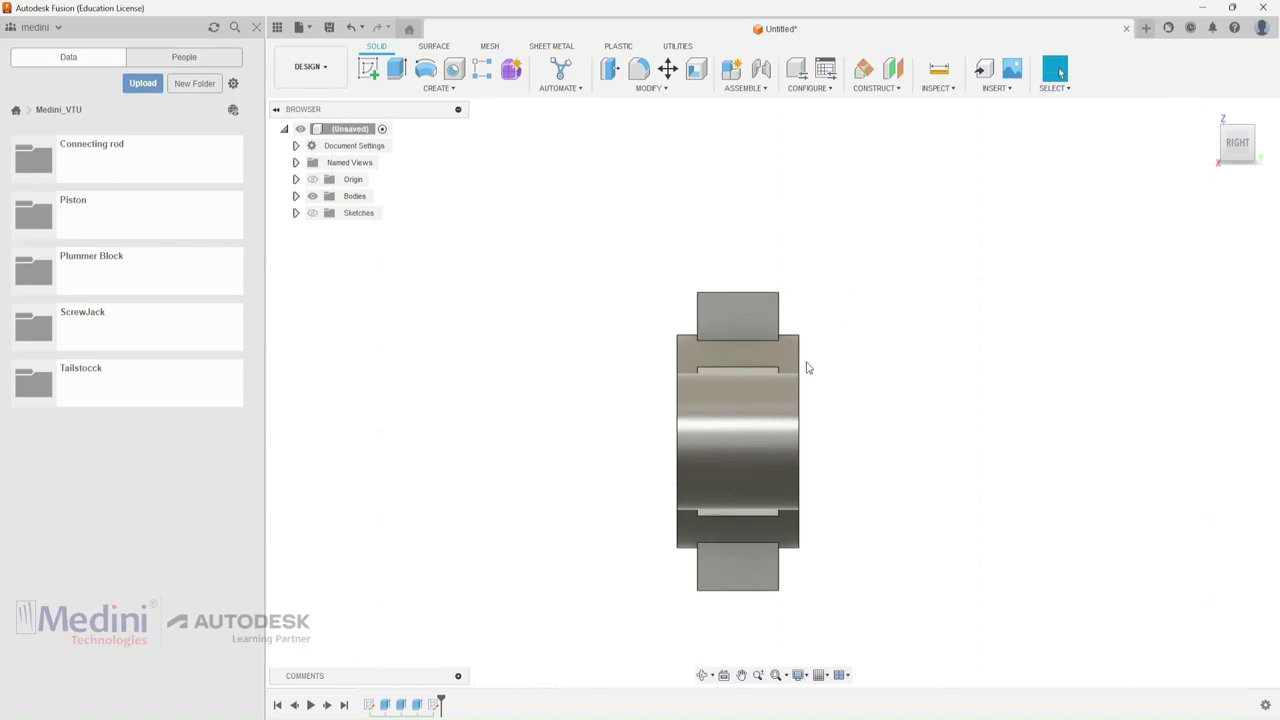
Roll the timeline marker back to just after Extrude3, before Sketch4.
{"action": "middle_click_drag", "start_coordinate": [823, 360], "coordinate": [866, 371], "text": "shift"}
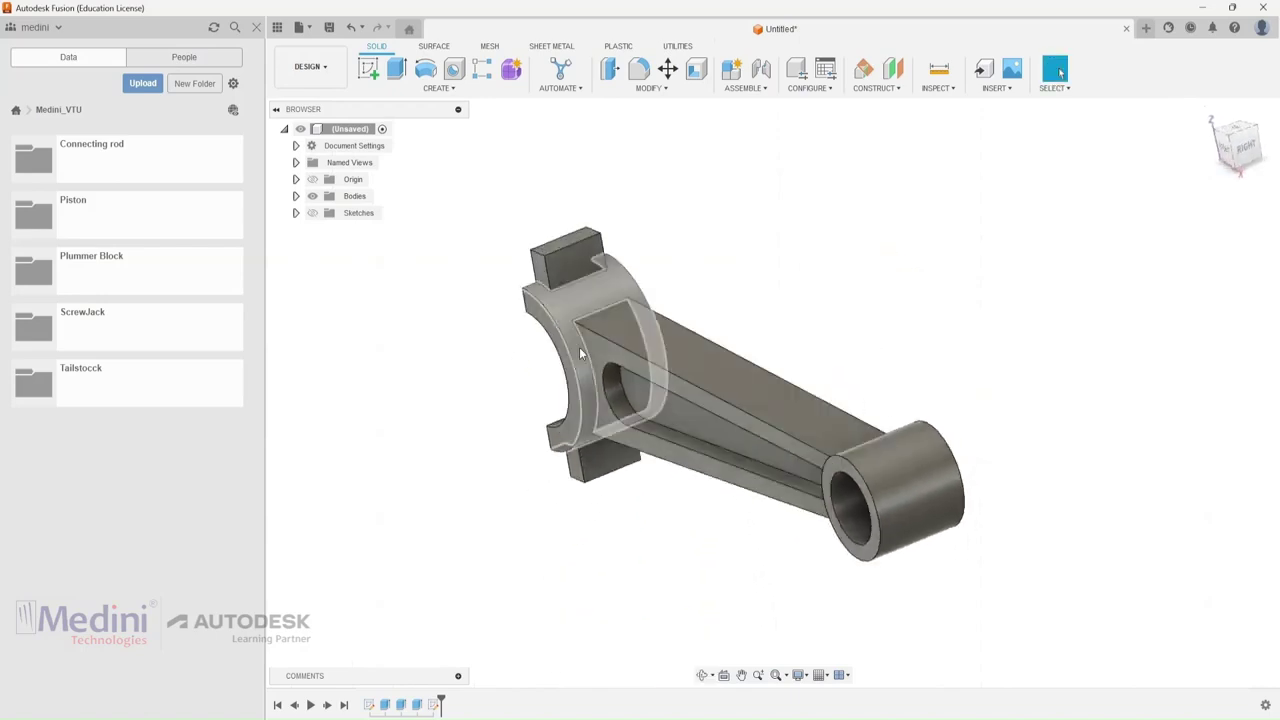
{"action": "scroll", "coordinate": [572, 284], "scroll_direction": "up", "scroll_amount": 1}
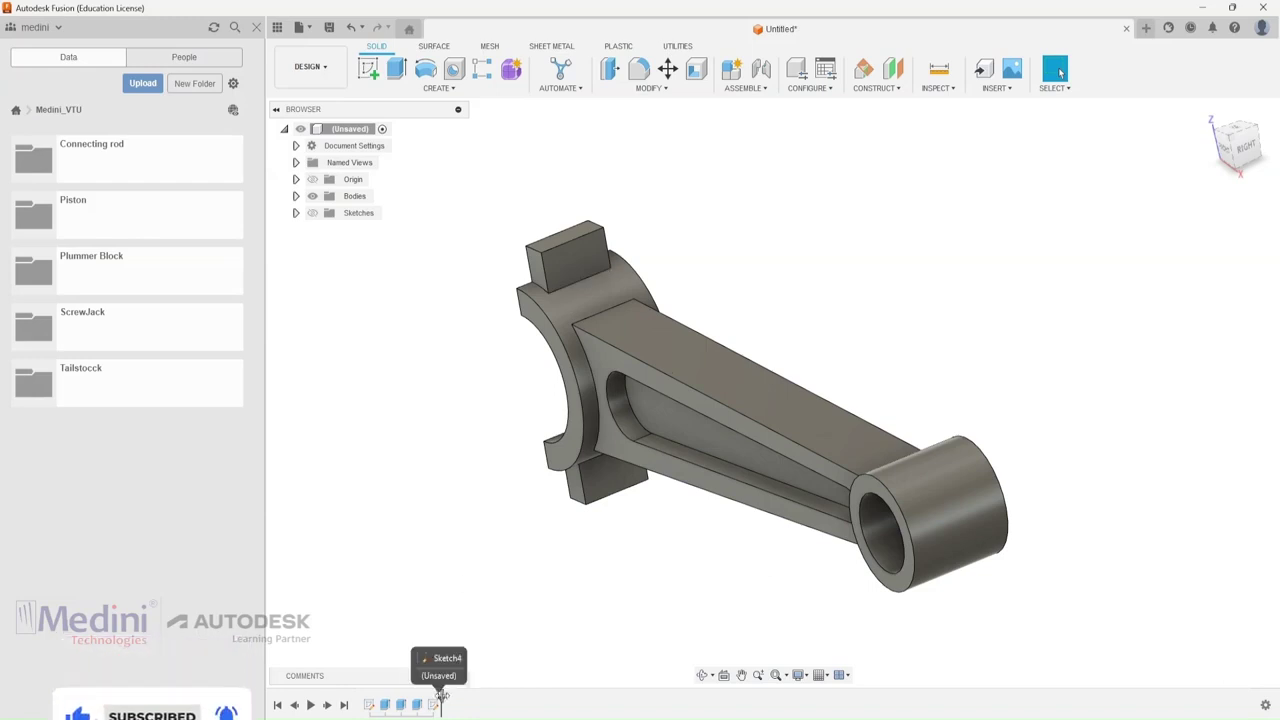
{"action": "left_click_drag", "start_coordinate": [428, 696], "coordinate": [425, 700]}
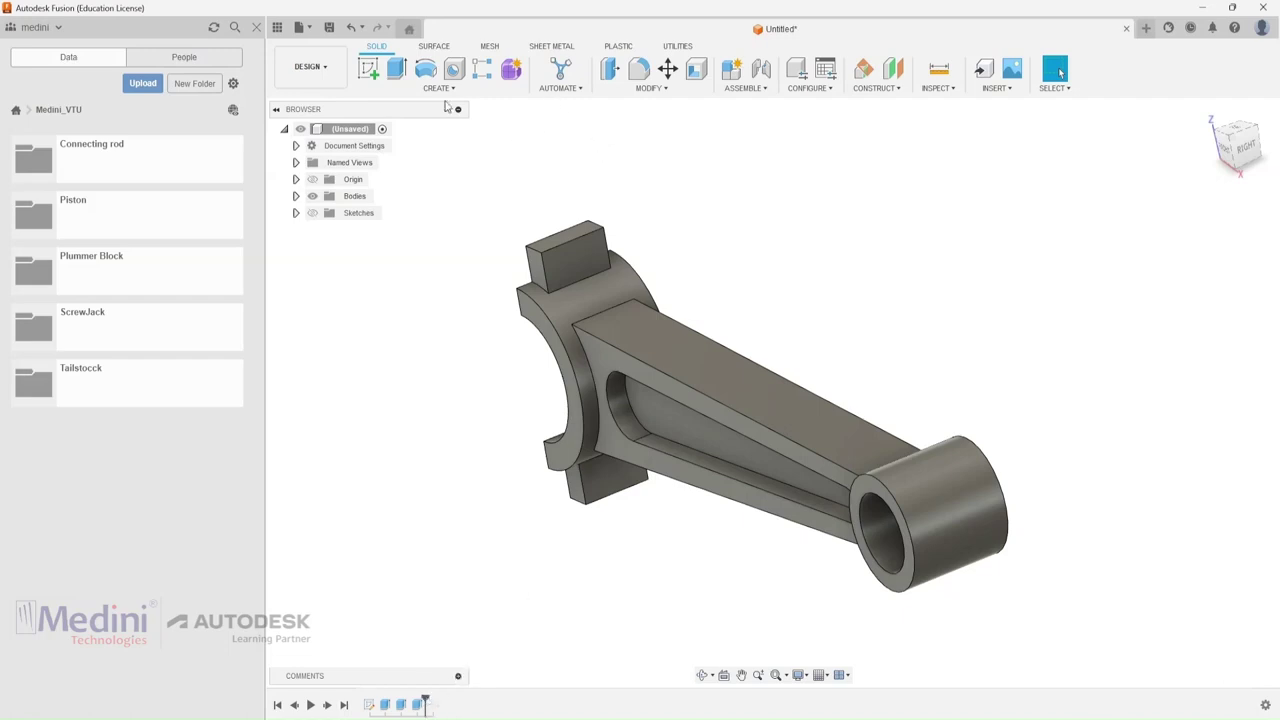
Fillet the upper lug's top edge and the lower lug's bottom edge with a 5 mm radius.
{"action": "left_click", "coordinate": [640, 70]}
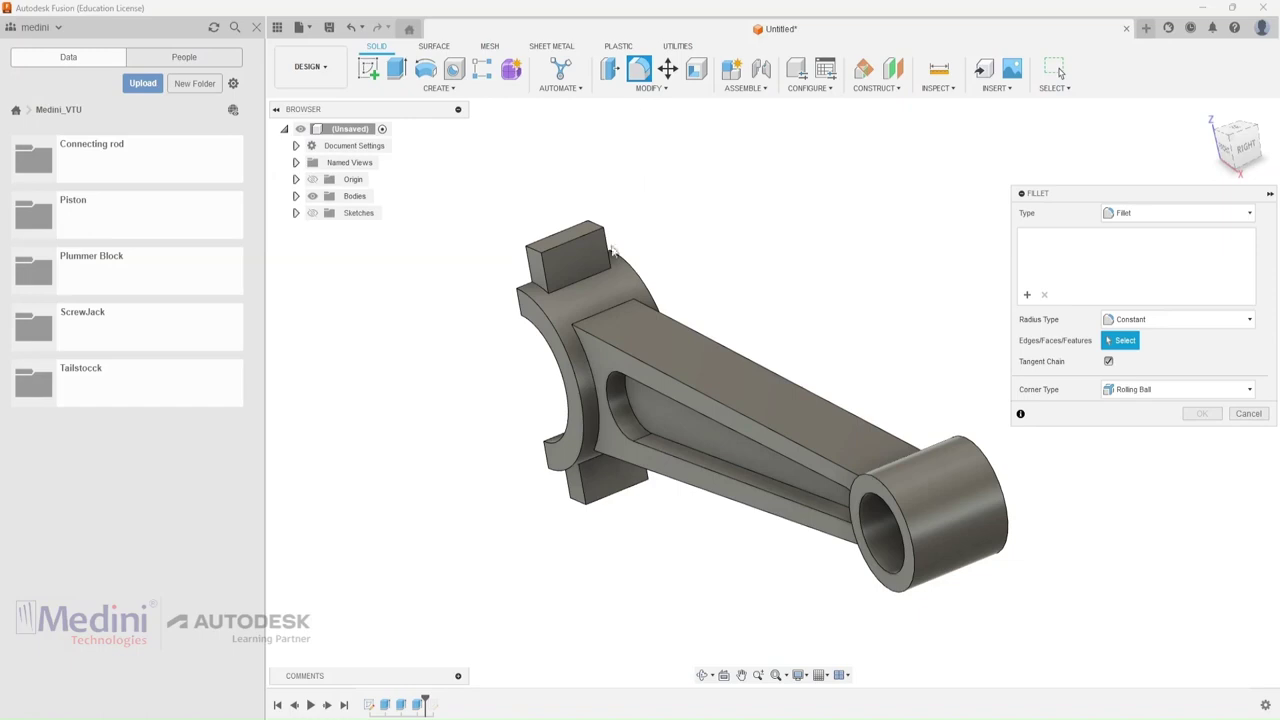
{"action": "left_click", "coordinate": [585, 282]}
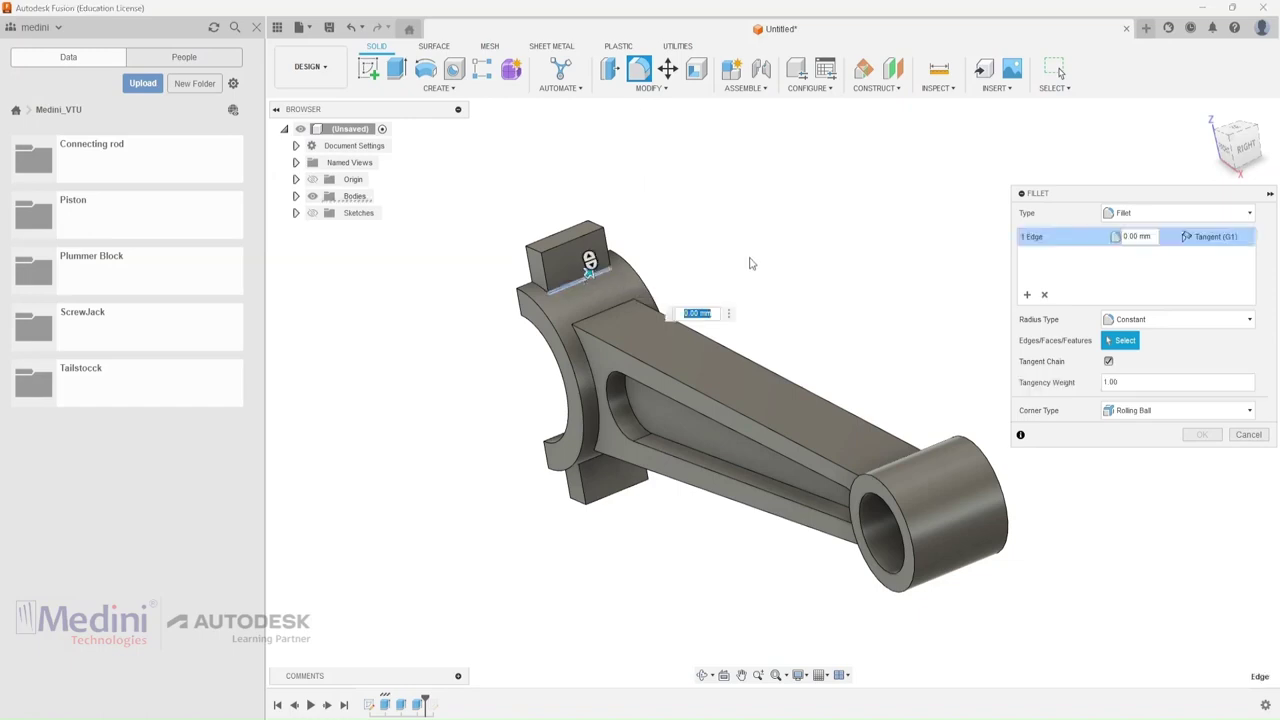
{"action": "middle_click_drag", "start_coordinate": [746, 234], "coordinate": [714, 294], "text": "shift"}
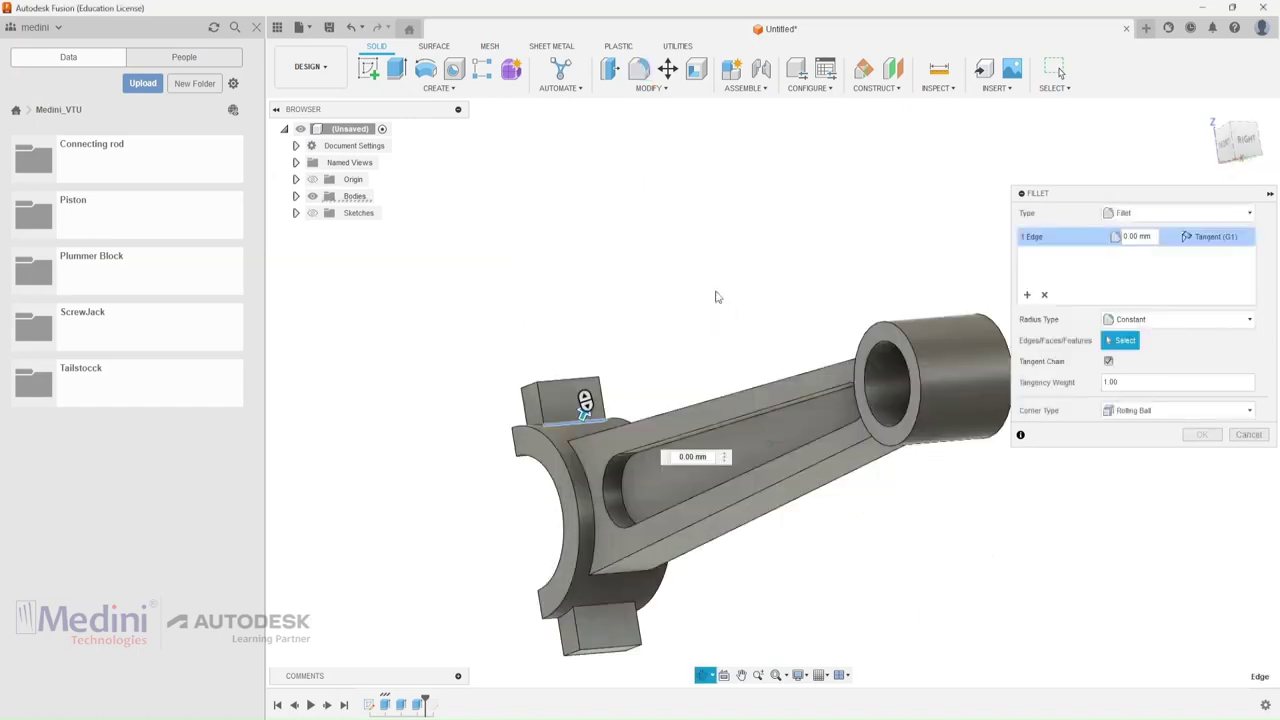
{"action": "left_click", "coordinate": [604, 610]}
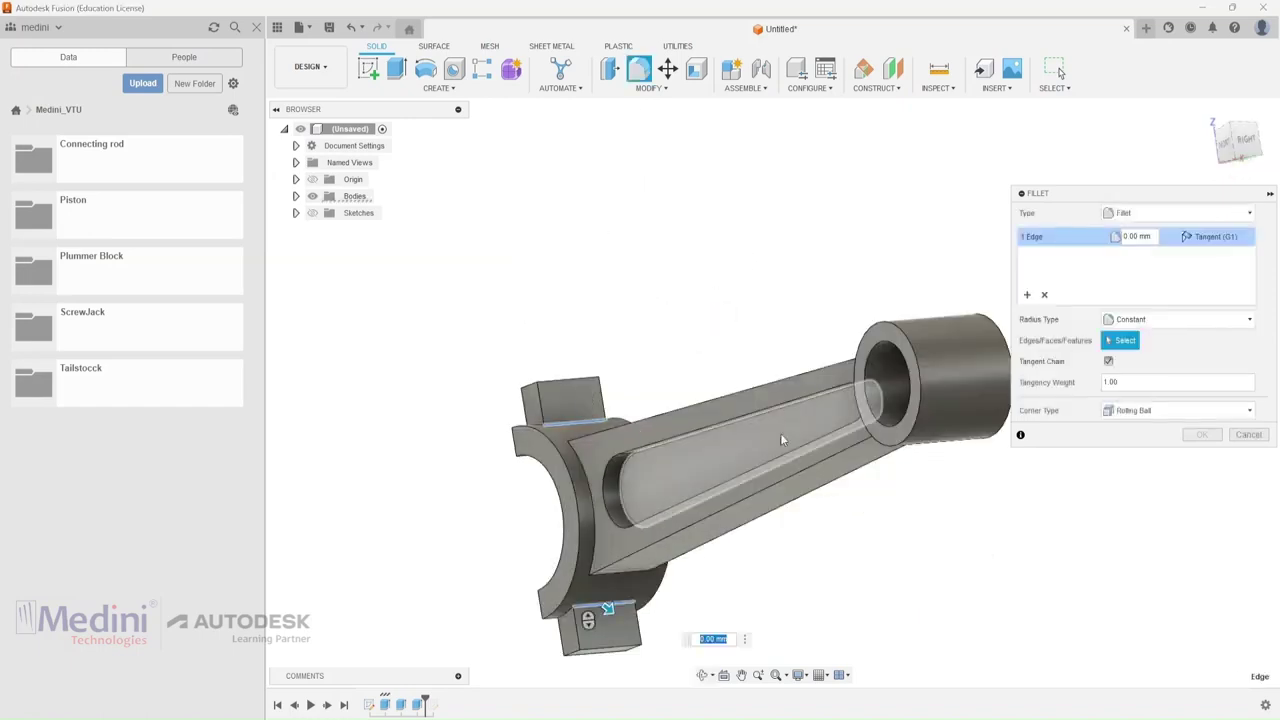
{"action": "left_click", "coordinate": [1128, 236]}
{"action": "type", "text": "5"}
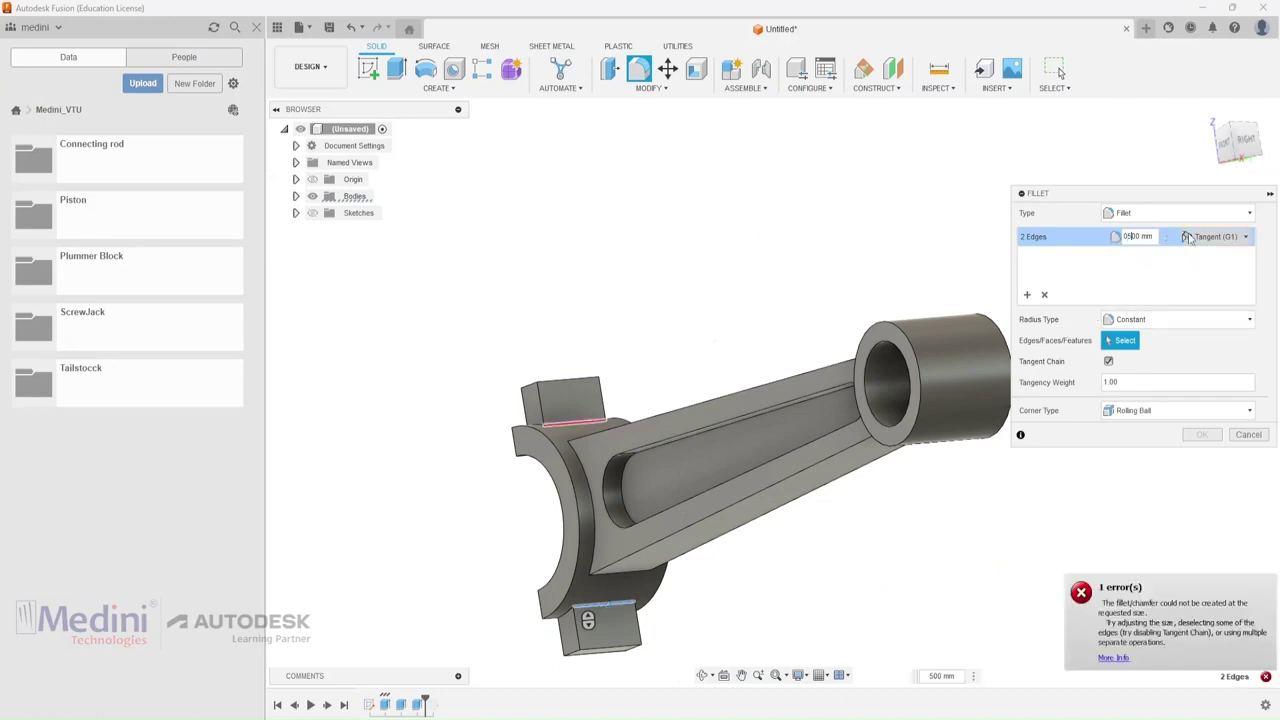
{"action": "key", "text": "BackSpace"}
{"action": "key", "text": "BackSpace"}
{"action": "key", "text": "BackSpace"}
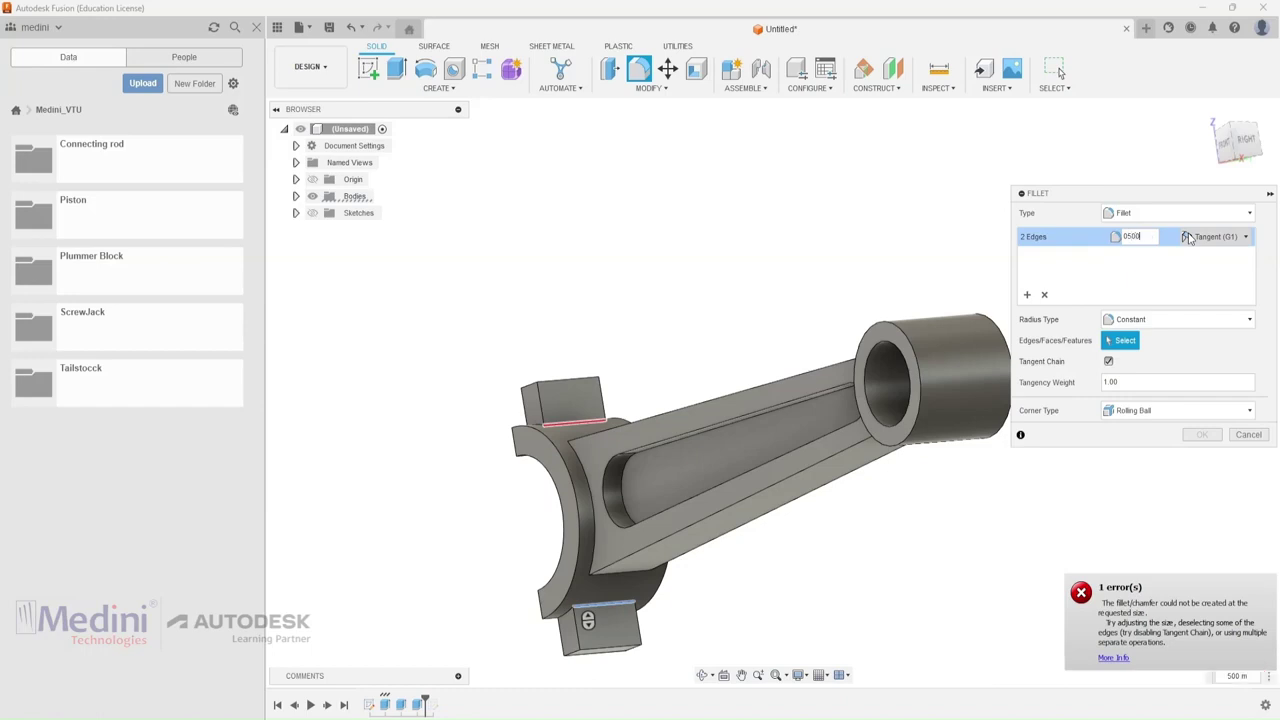
{"action": "type", "text": "5"}
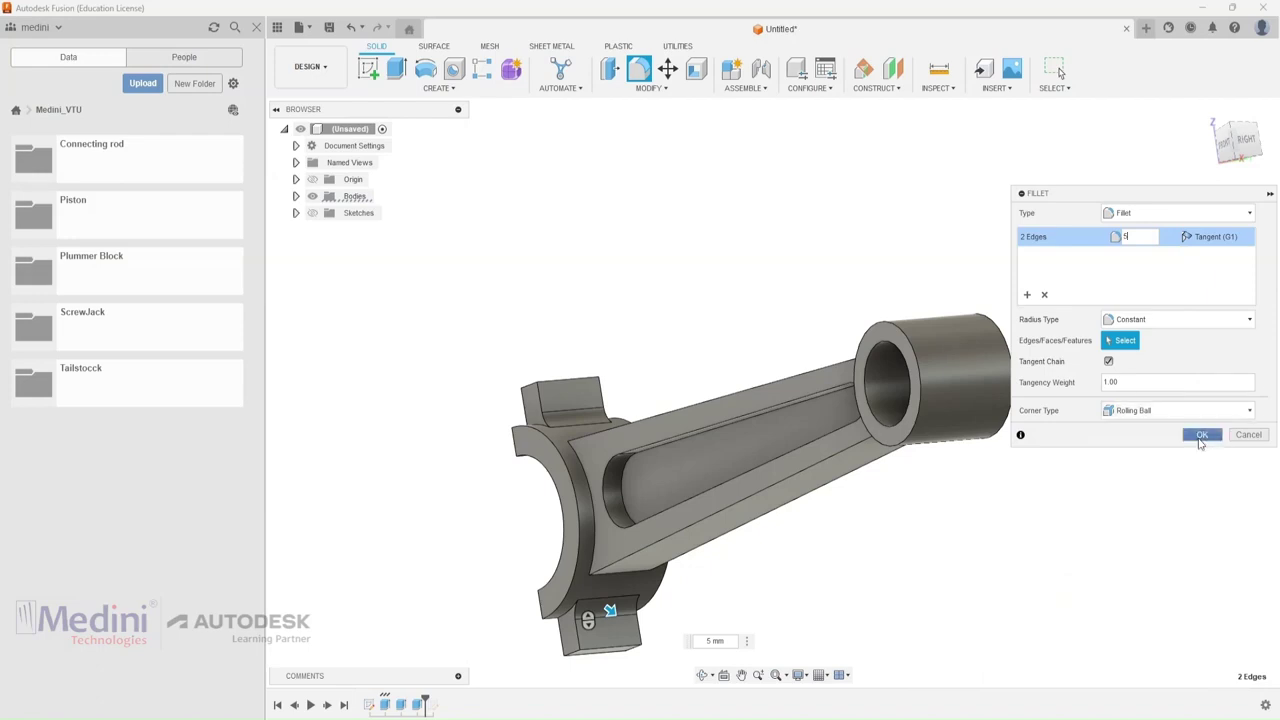
{"action": "left_click", "coordinate": [1201, 435]}
{"action": "middle_click_drag", "start_coordinate": [699, 210], "coordinate": [726, 234], "text": "shift"}
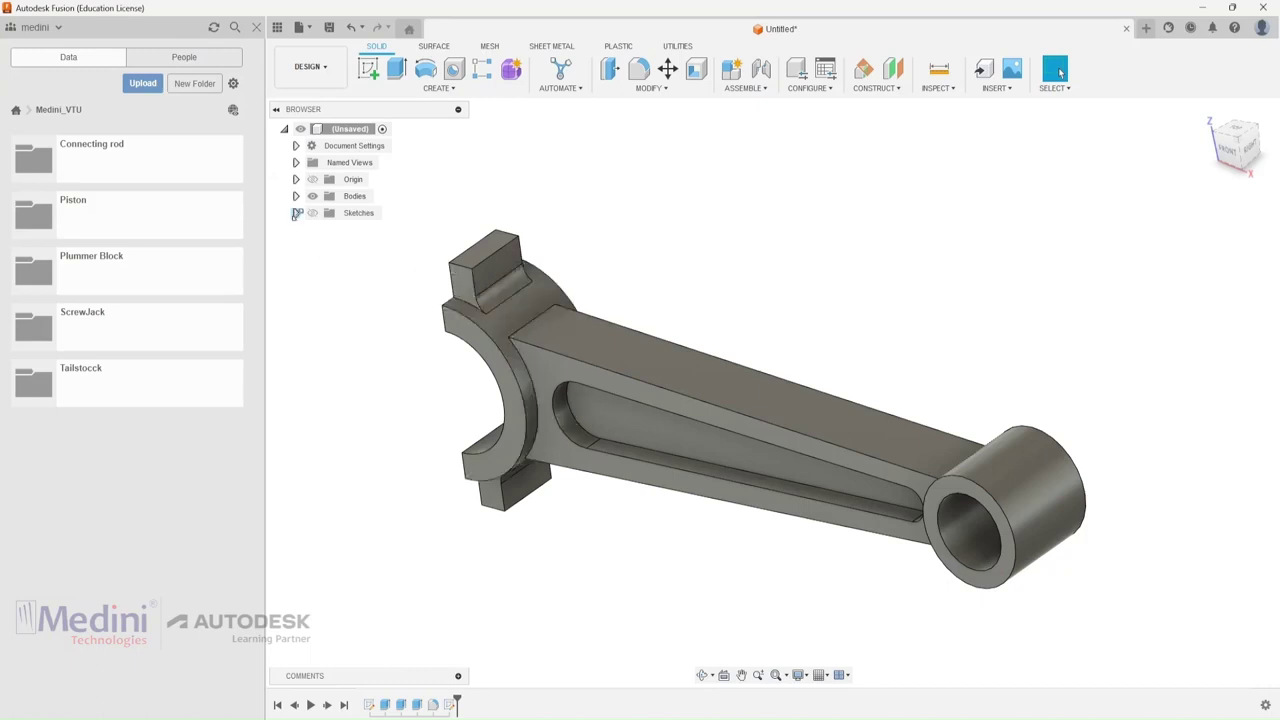
Expand Sketches, show Sketch4 and hide Sketch2.
{"action": "left_click", "coordinate": [296, 213]}
{"action": "left_click", "coordinate": [312, 213]}
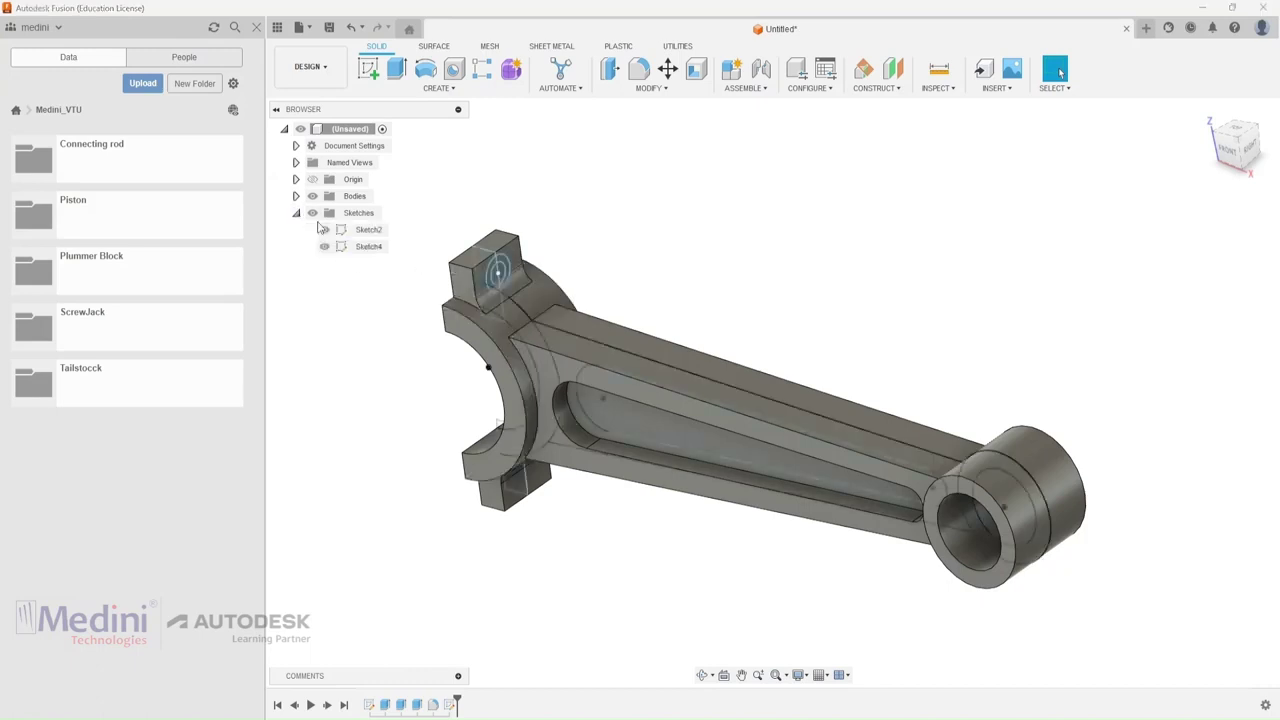
{"action": "left_click", "coordinate": [324, 231]}
{"action": "scroll", "coordinate": [468, 238], "scroll_direction": "up", "scroll_amount": 5}
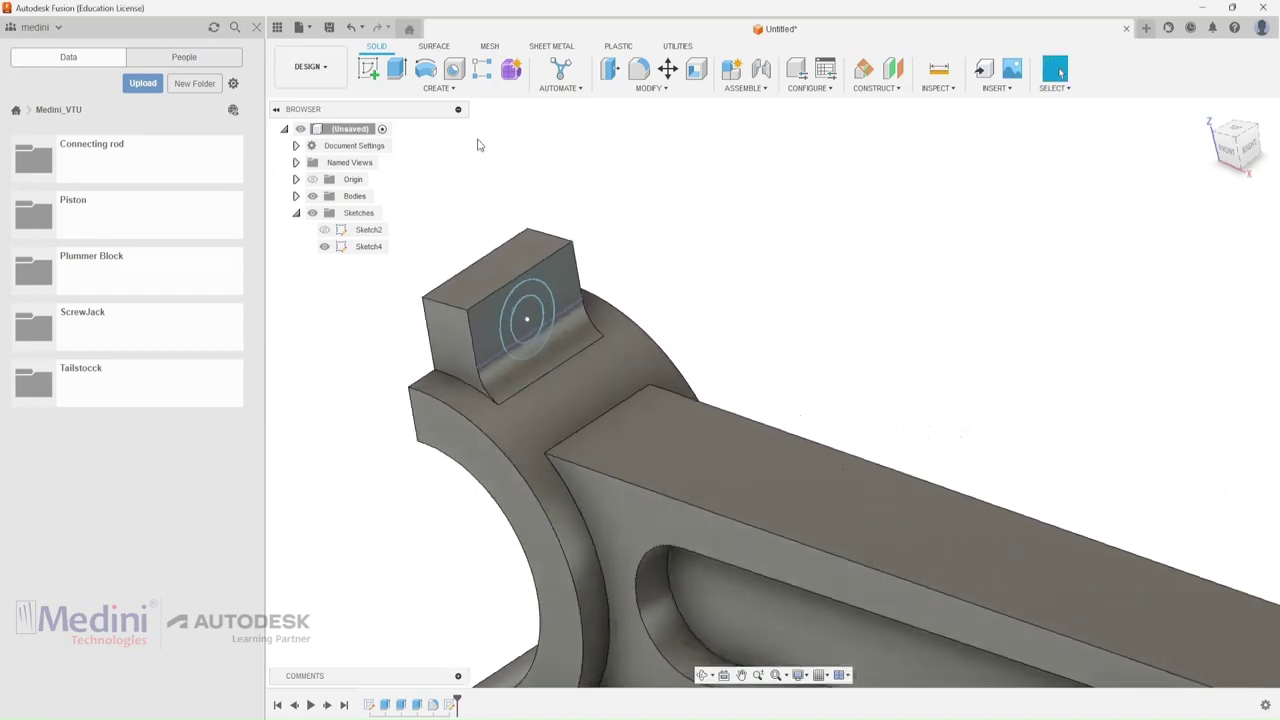
Extrude the three ring profiles as a 7 mm cut into the upper lug.
{"action": "left_click", "coordinate": [398, 69]}
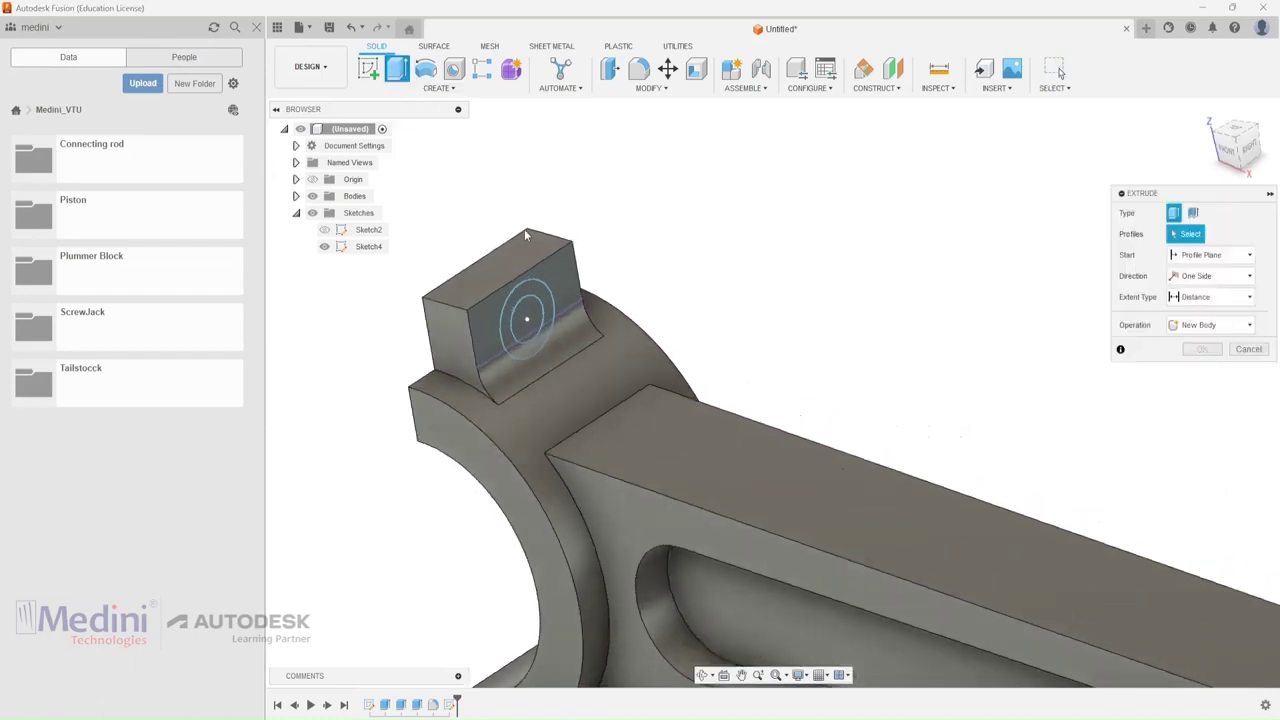
{"action": "scroll", "coordinate": [522, 358], "scroll_direction": "up", "scroll_amount": 3}
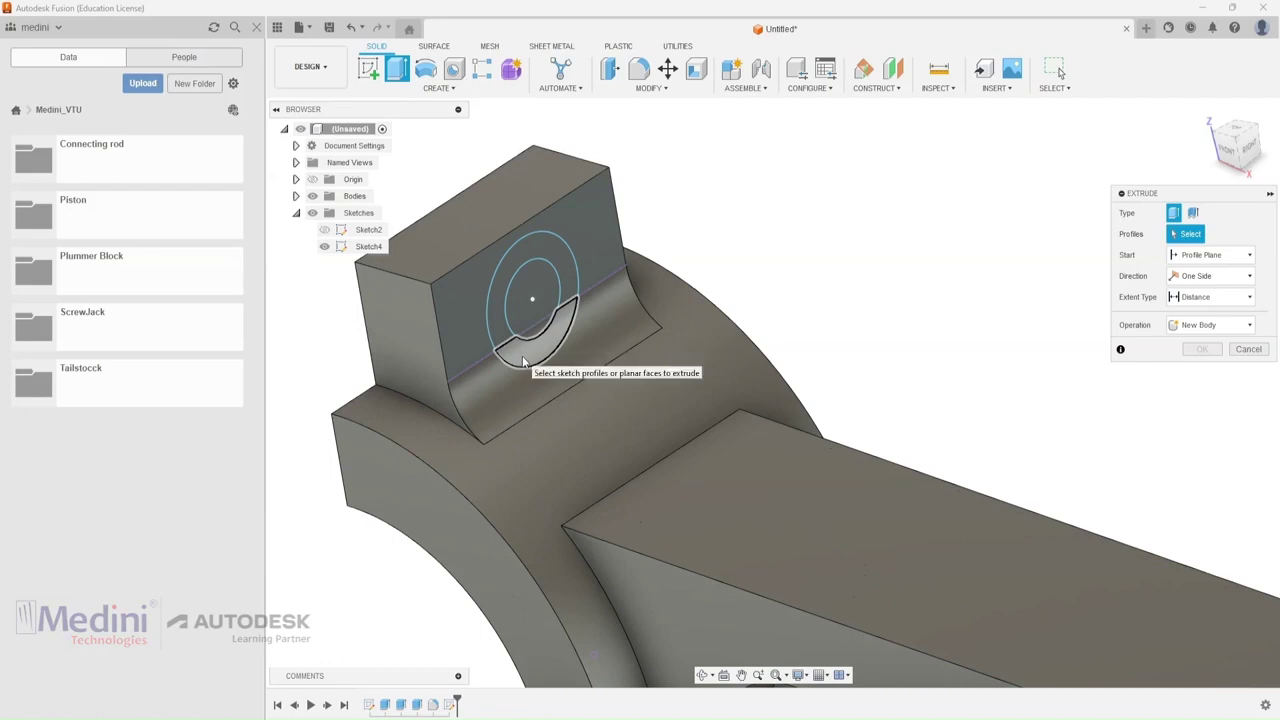
{"action": "left_click", "coordinate": [522, 358]}
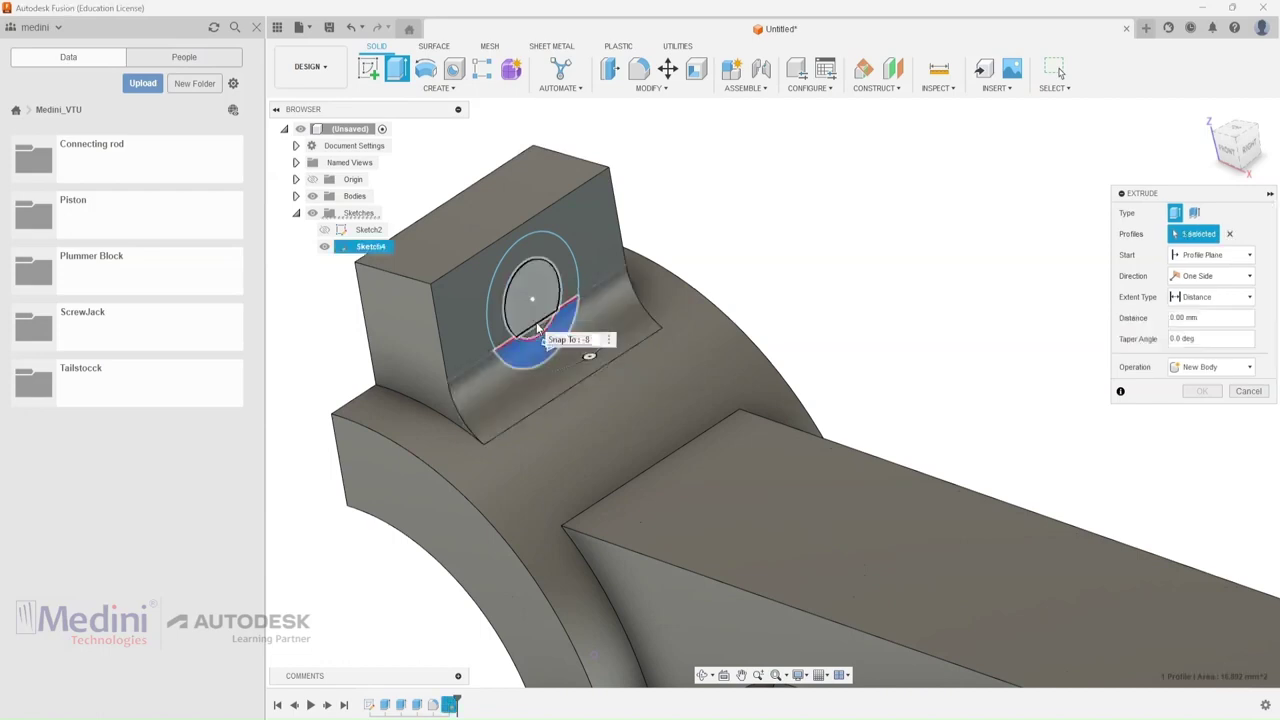
{"action": "left_click", "coordinate": [535, 230]}
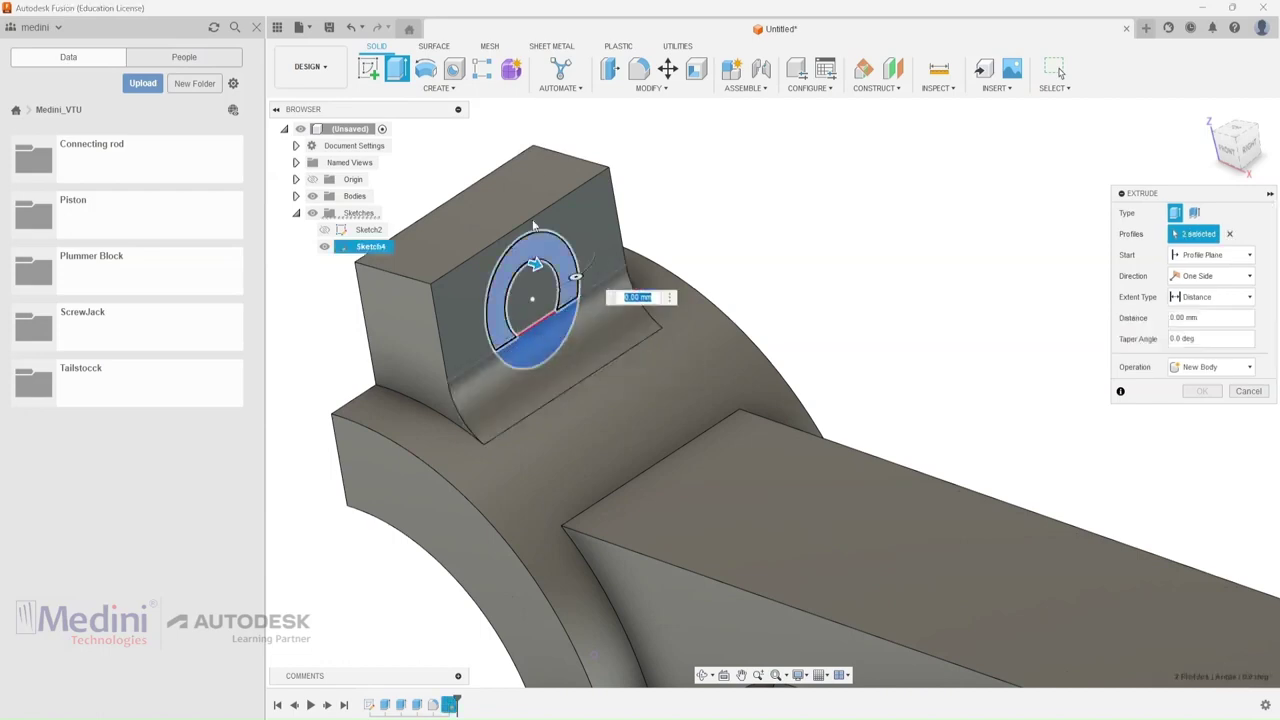
{"action": "scroll", "coordinate": [540, 205], "scroll_direction": "down", "scroll_amount": 3}
{"action": "left_click", "coordinate": [555, 248]}
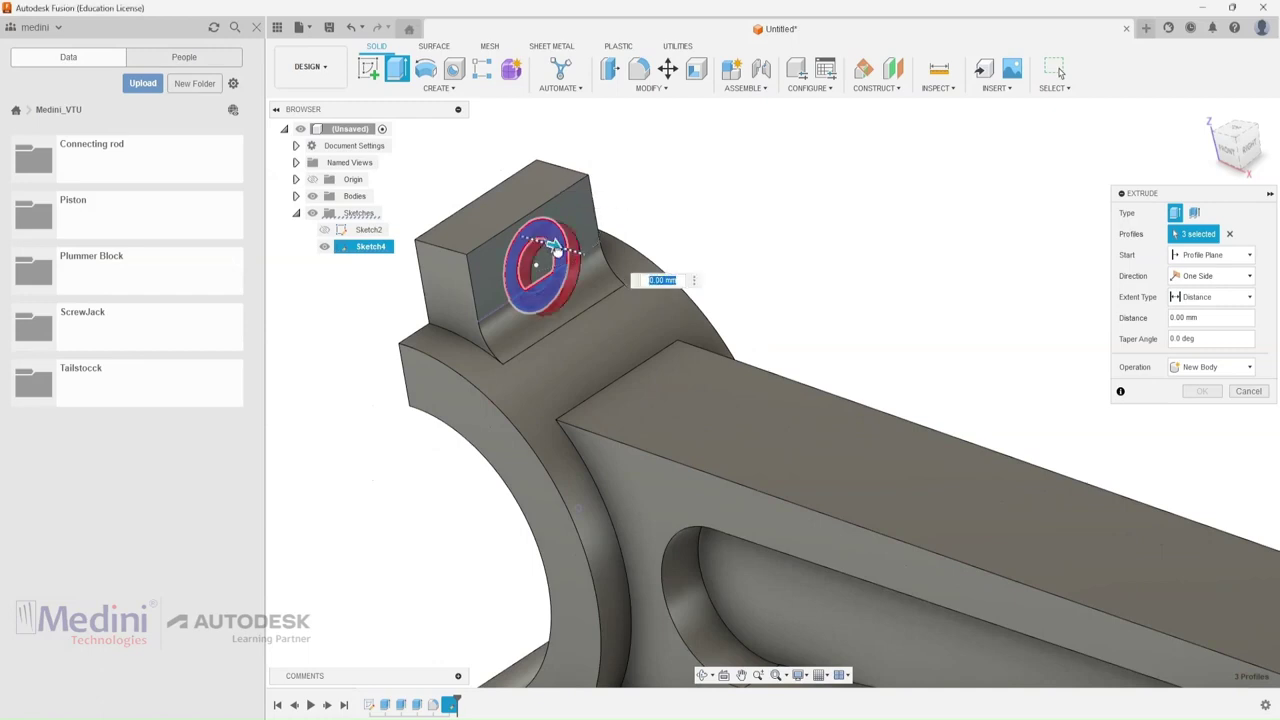
{"action": "left_click_drag", "start_coordinate": [555, 248], "coordinate": [586, 253]}
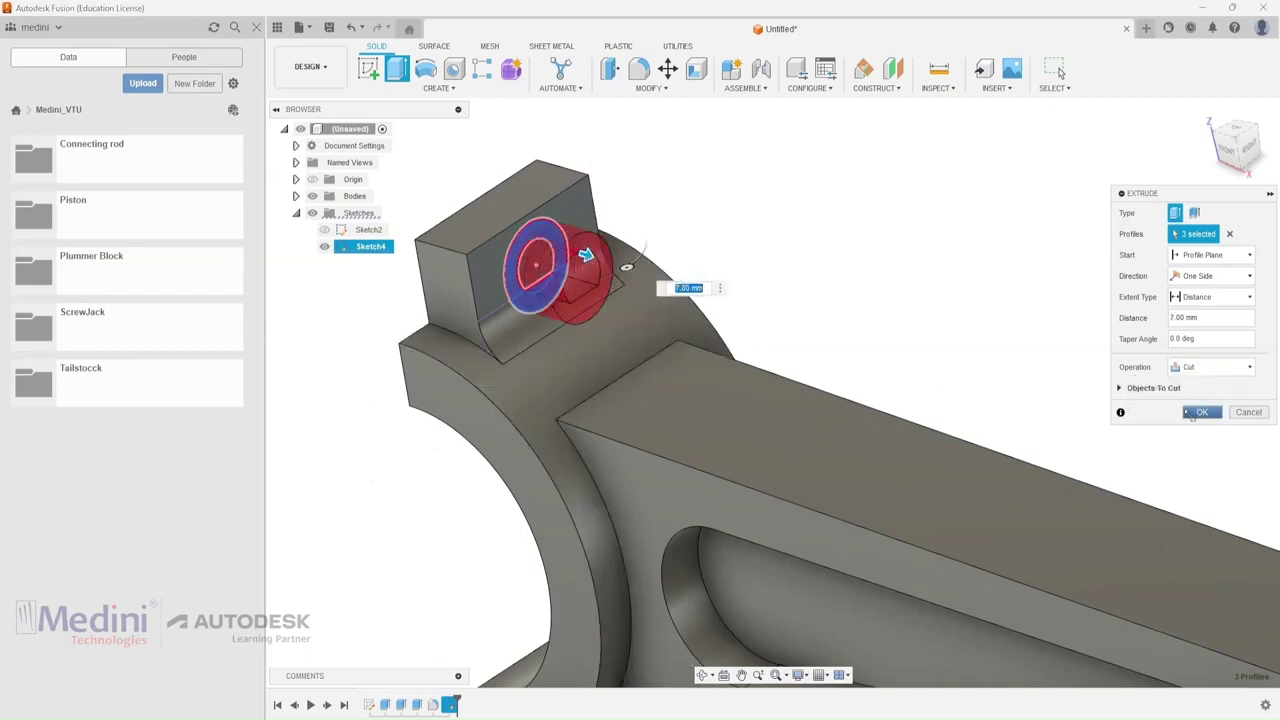
{"action": "left_click", "coordinate": [1200, 412]}
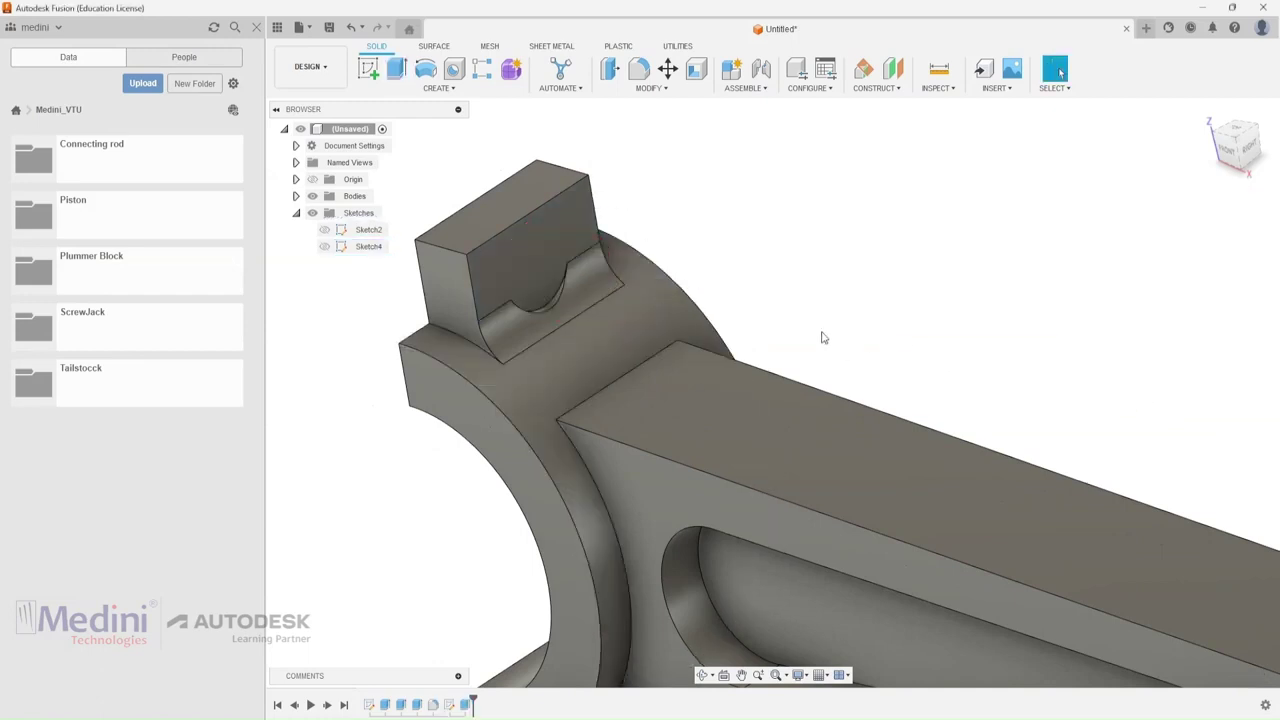
{"action": "left_click", "coordinate": [369, 69]}
{"action": "left_click", "coordinate": [526, 238]}
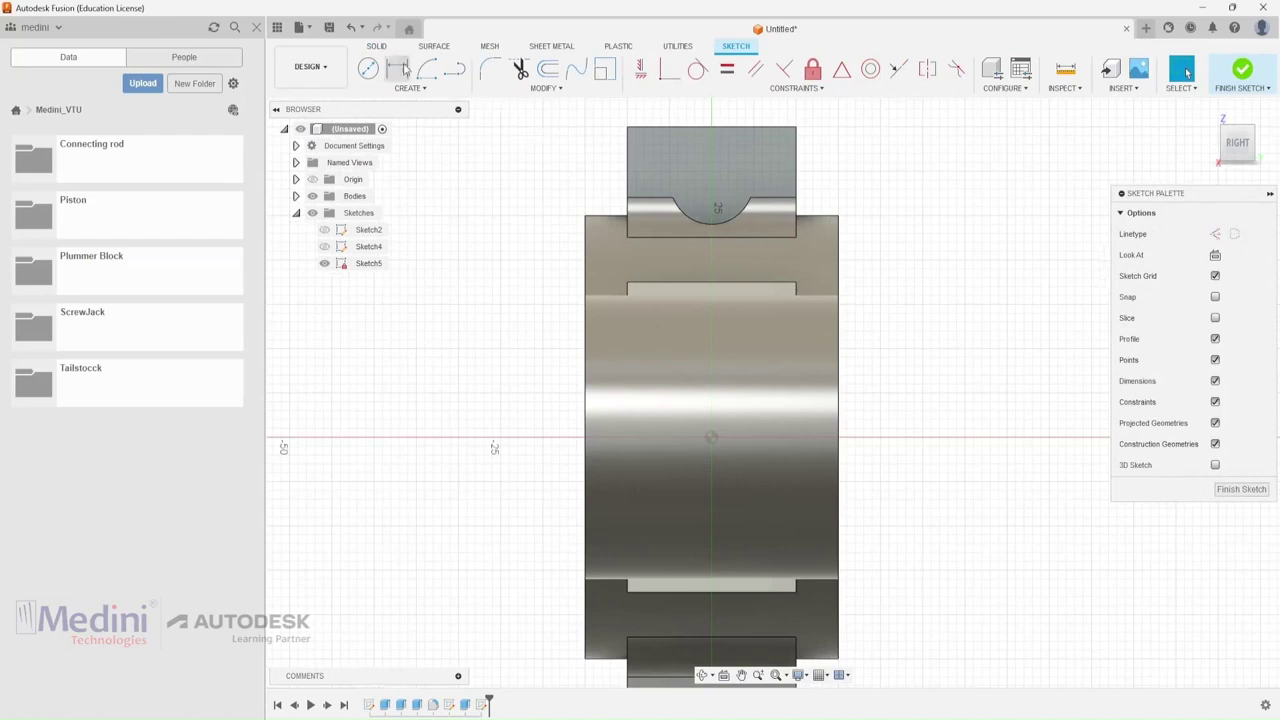
{"action": "left_click", "coordinate": [368, 68]}
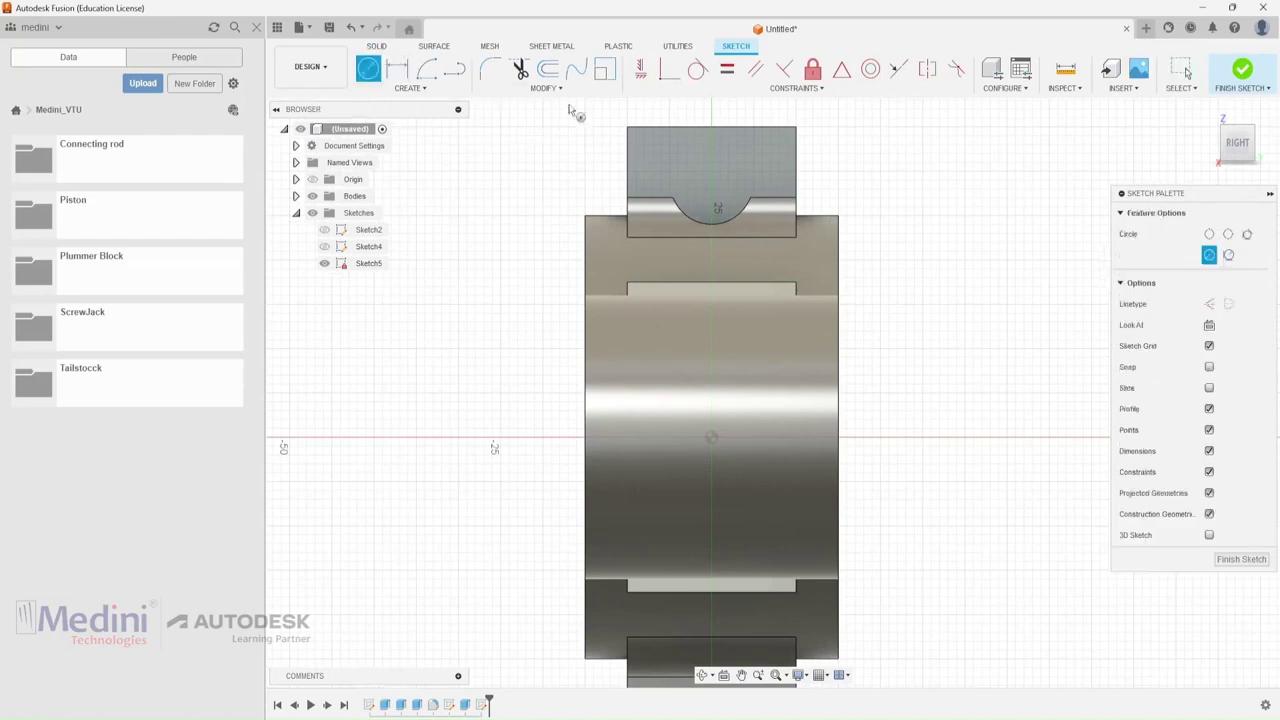
{"action": "left_click", "coordinate": [712, 181]}
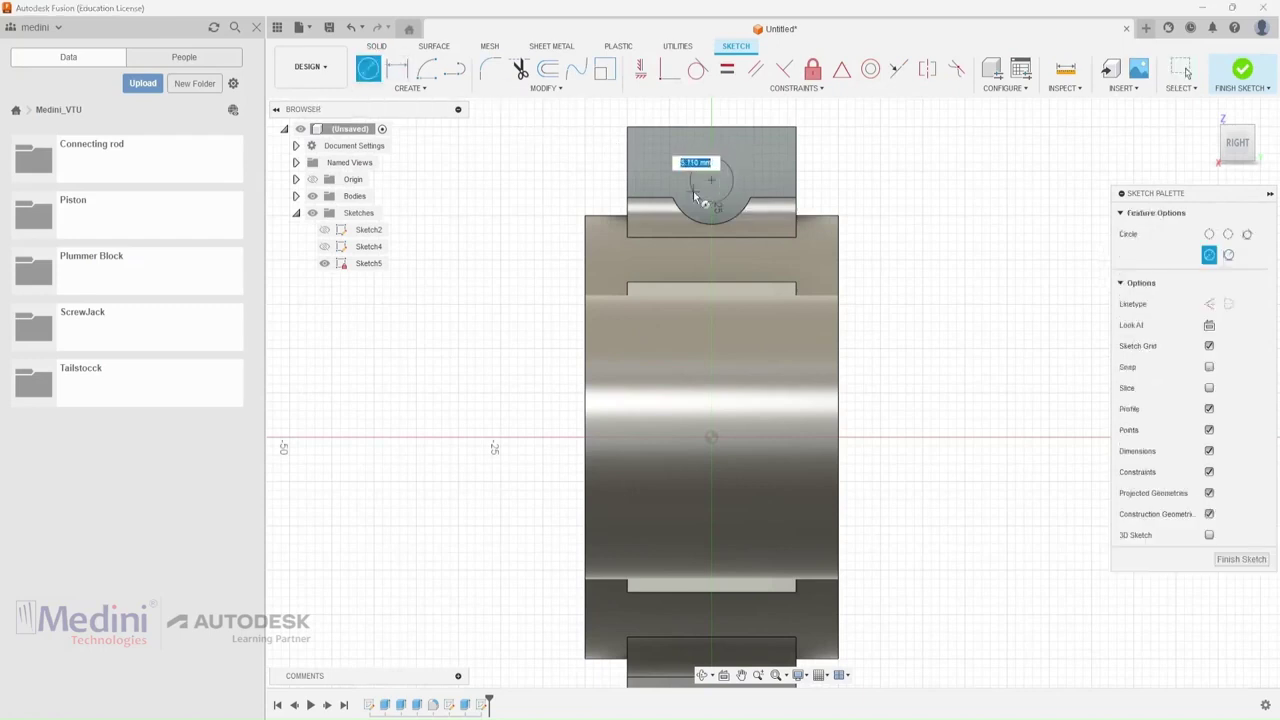
{"action": "left_click", "coordinate": [690, 213]}
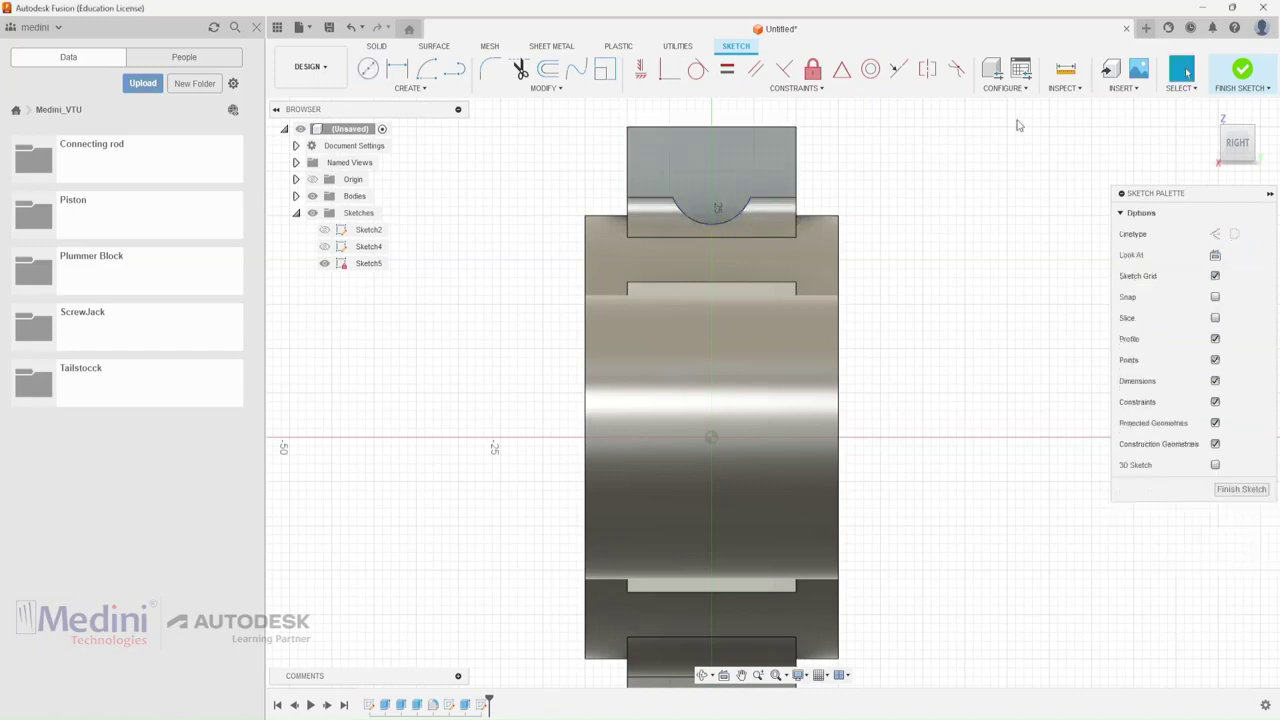
{"action": "left_click", "coordinate": [1241, 559]}
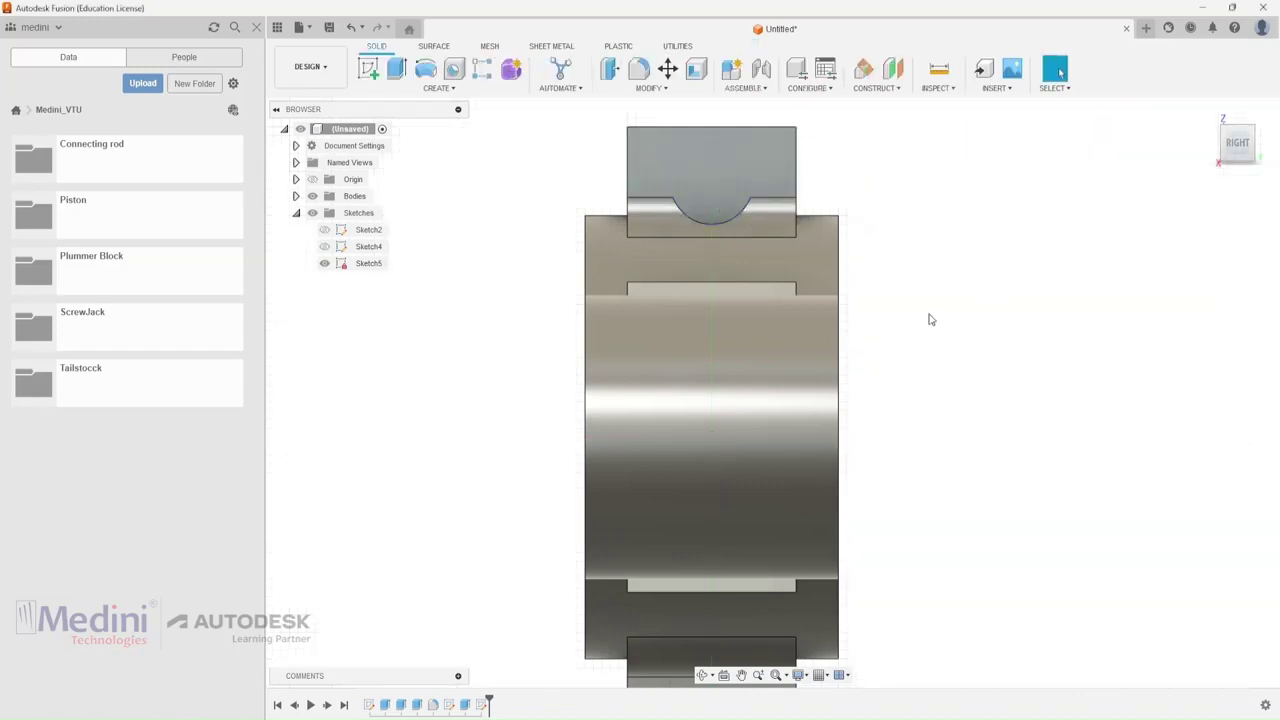
{"action": "middle_click_drag", "start_coordinate": [894, 280], "coordinate": [848, 291], "text": "shift"}
{"action": "scroll", "coordinate": [837, 143], "scroll_direction": "up", "scroll_amount": 2}
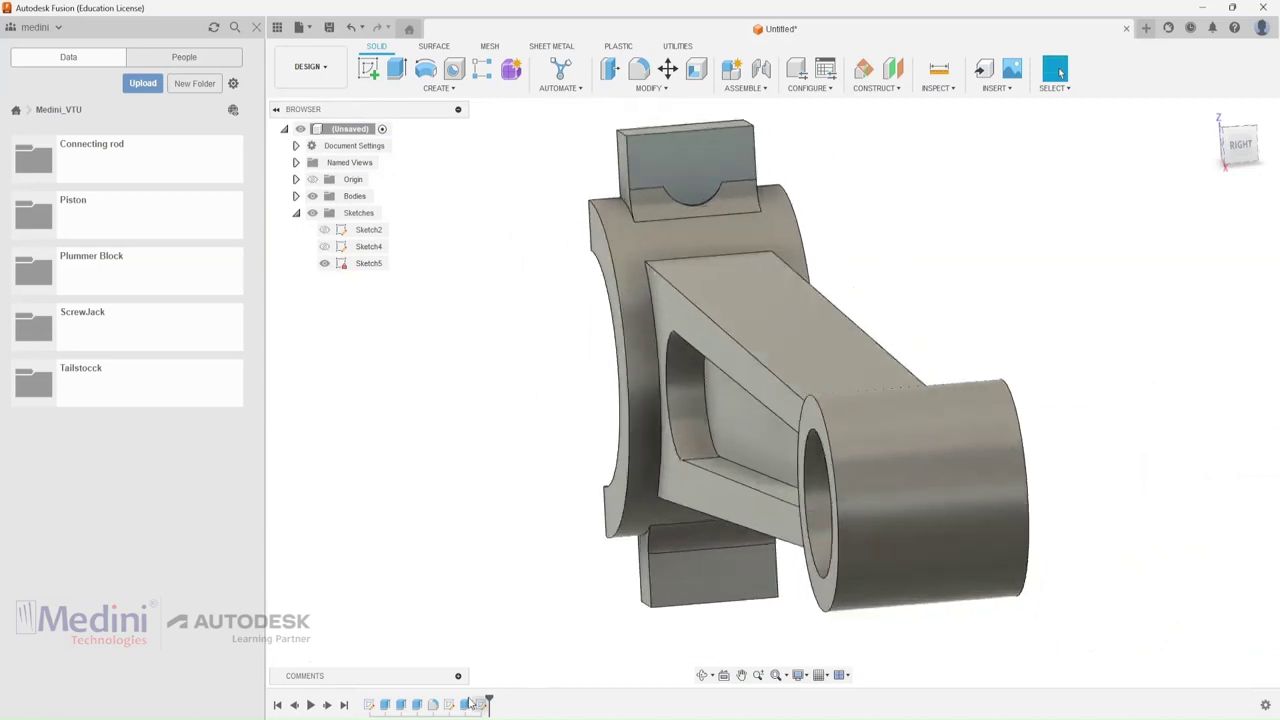
{"action": "right_click", "coordinate": [481, 704]}
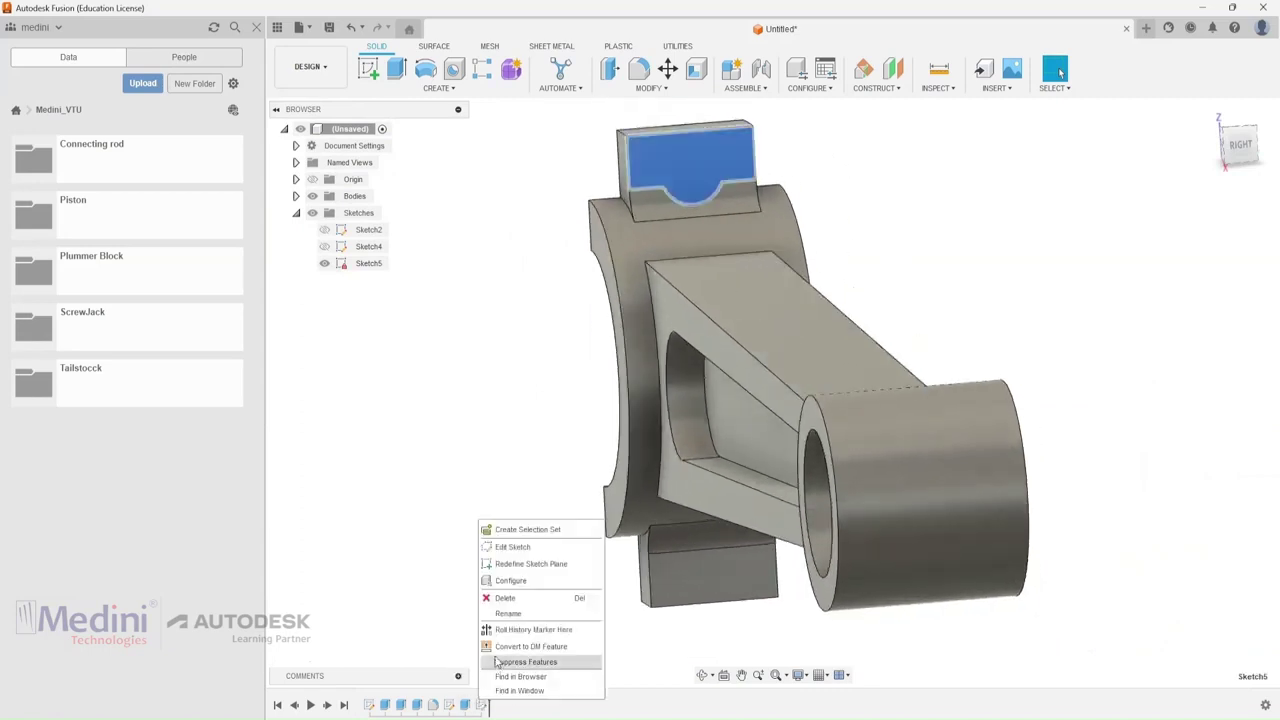
{"action": "left_click", "coordinate": [504, 598]}
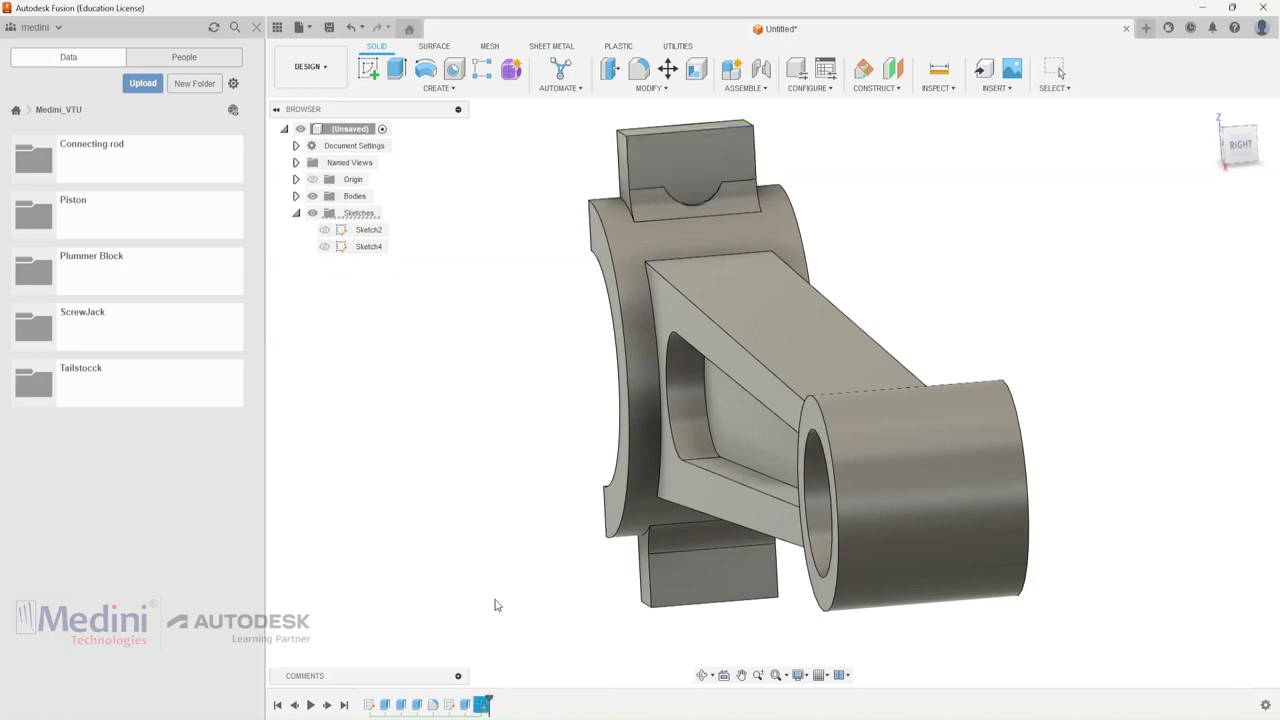
Cut Sketch4's small circle 22 mm into the upper lug as a bolt hole, then hide Sketch4.
{"action": "left_click", "coordinate": [324, 247]}
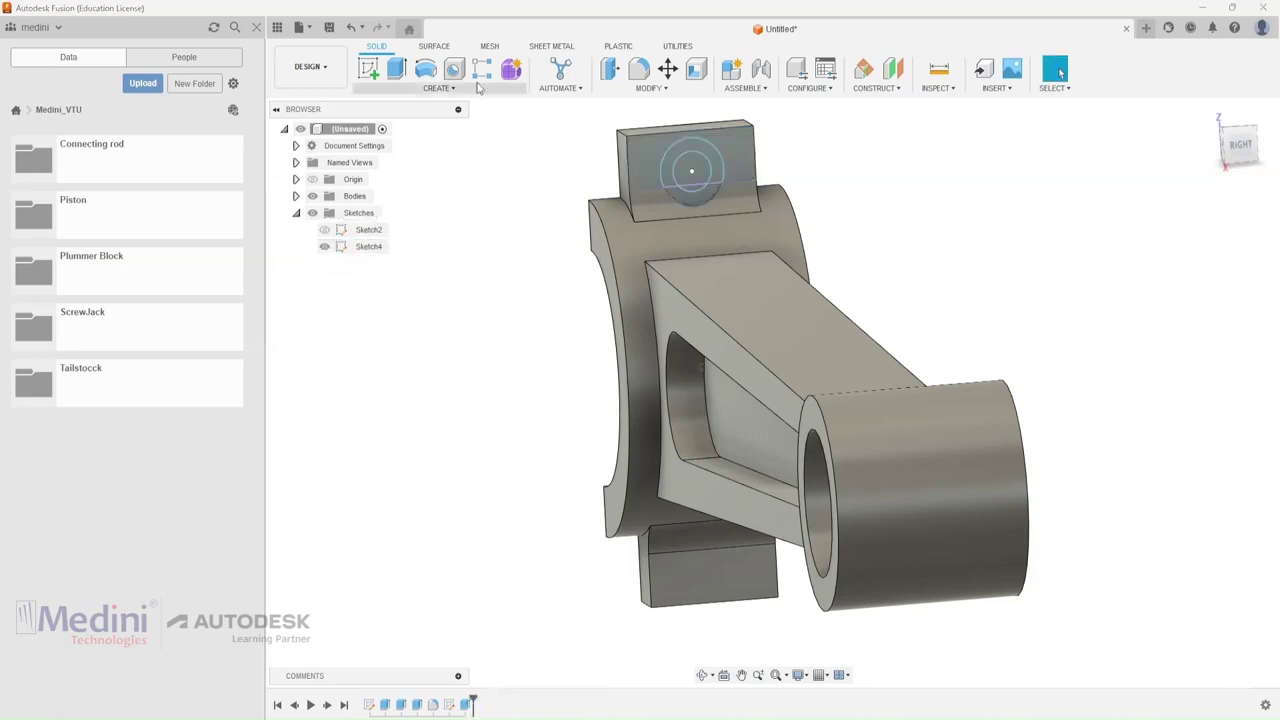
{"action": "left_click", "coordinate": [396, 68]}
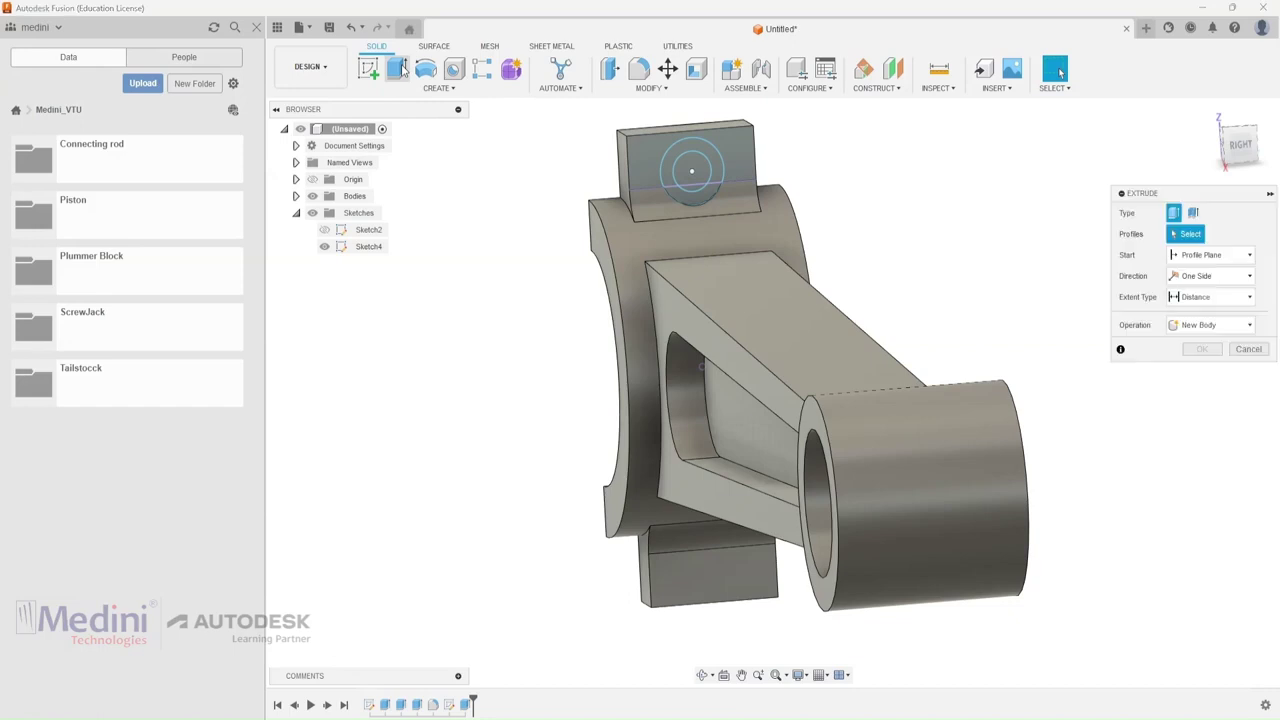
{"action": "left_click", "coordinate": [694, 172]}
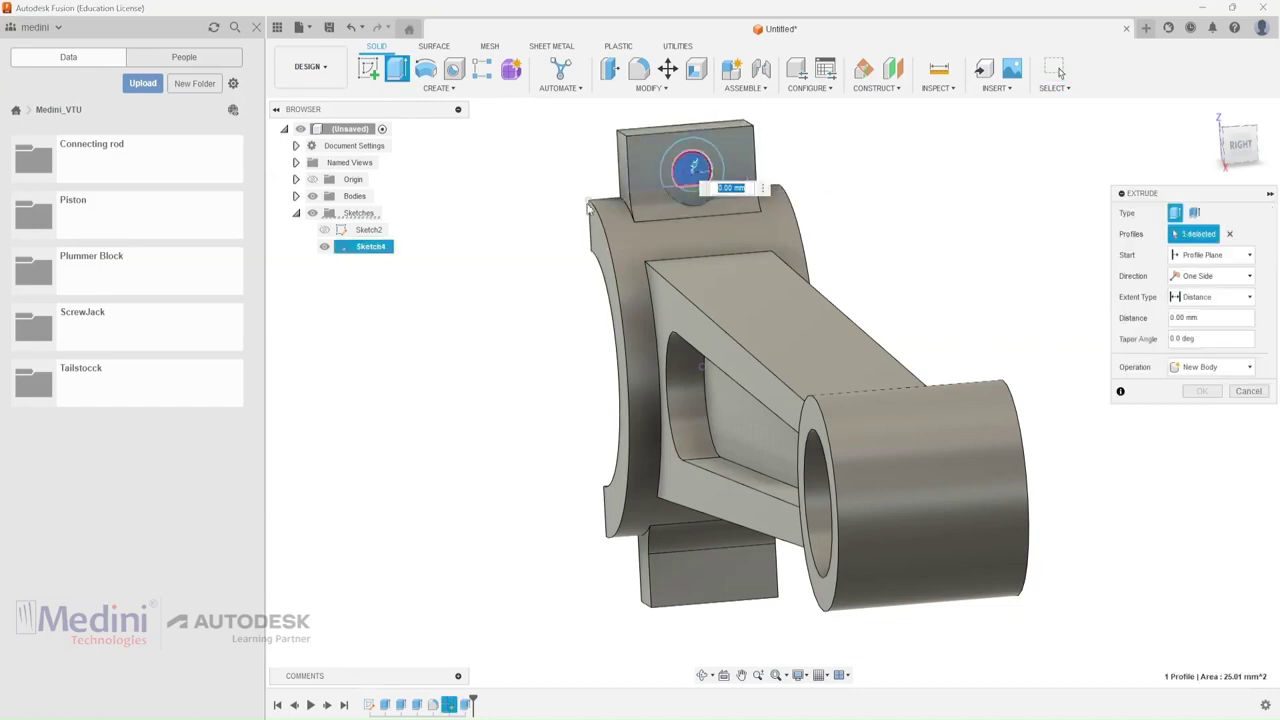
{"action": "middle_click_drag", "start_coordinate": [697, 175], "coordinate": [643, 233], "text": "shift"}
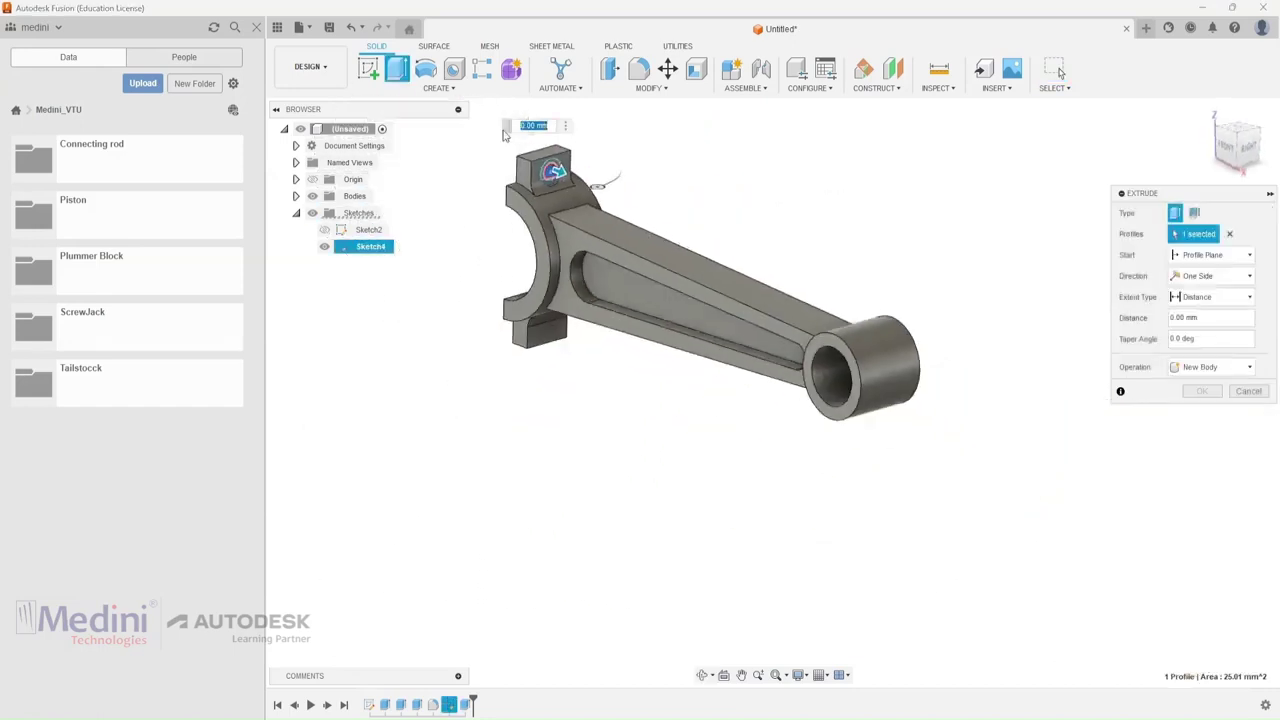
{"action": "scroll", "coordinate": [505, 135], "scroll_direction": "up", "scroll_amount": 5}
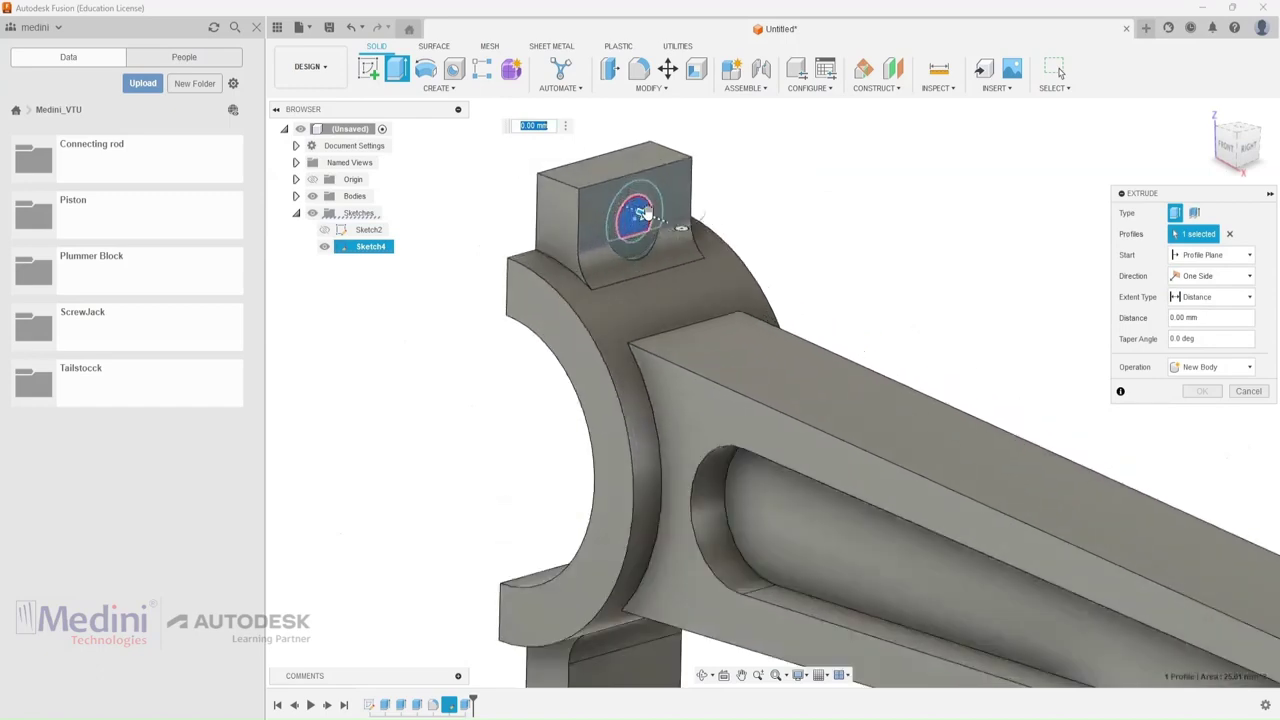
{"action": "left_click_drag", "start_coordinate": [645, 213], "coordinate": [612, 205]}
{"action": "scroll", "coordinate": [685, 272], "scroll_direction": "up", "scroll_amount": 2}
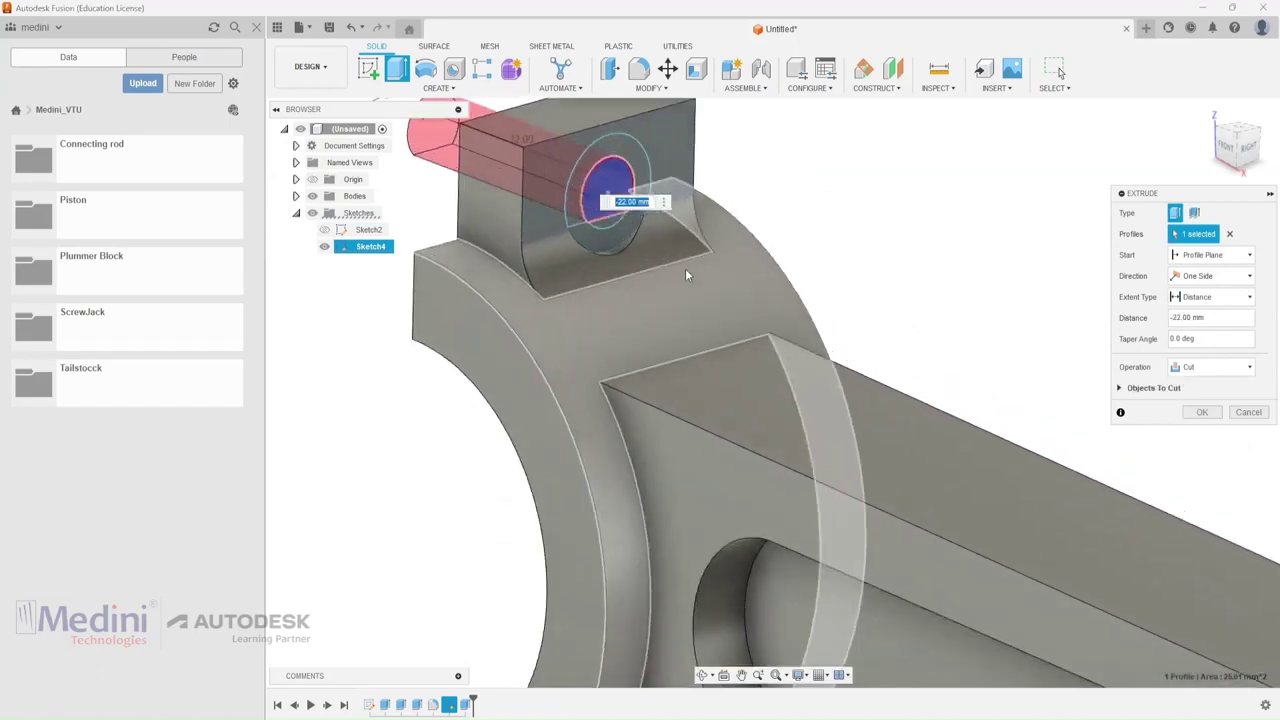
{"action": "scroll", "coordinate": [732, 248], "scroll_direction": "down", "scroll_amount": 2}
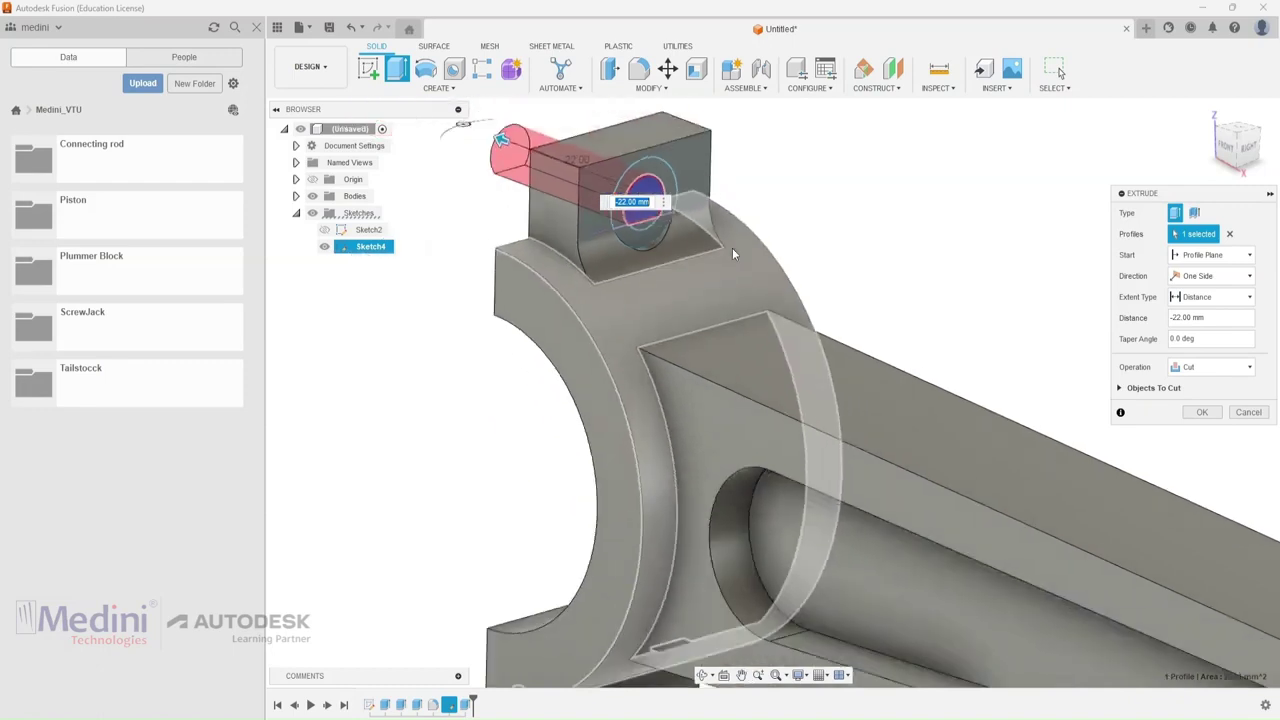
{"action": "scroll", "coordinate": [701, 245], "scroll_direction": "down", "scroll_amount": 4}
{"action": "scroll", "coordinate": [688, 240], "scroll_direction": "up", "scroll_amount": 6}
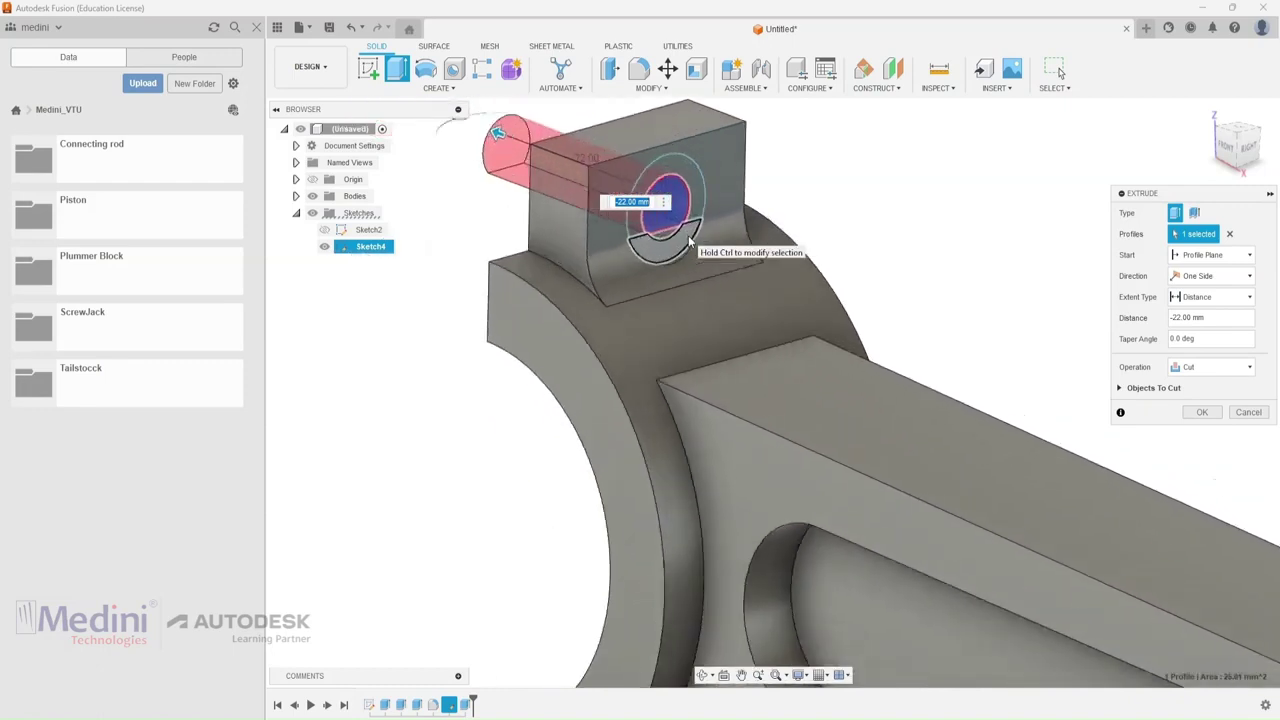
{"action": "scroll", "coordinate": [688, 240], "scroll_direction": "down", "scroll_amount": 3}
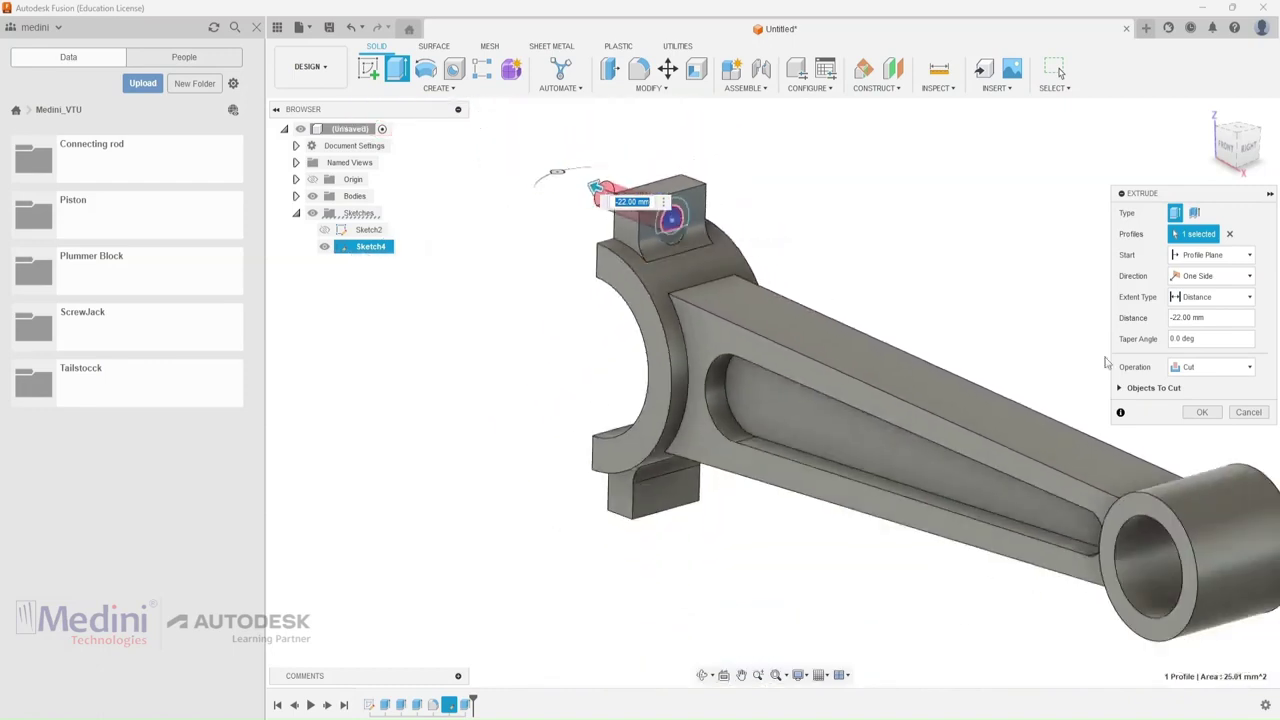
{"action": "left_click", "coordinate": [1202, 414]}
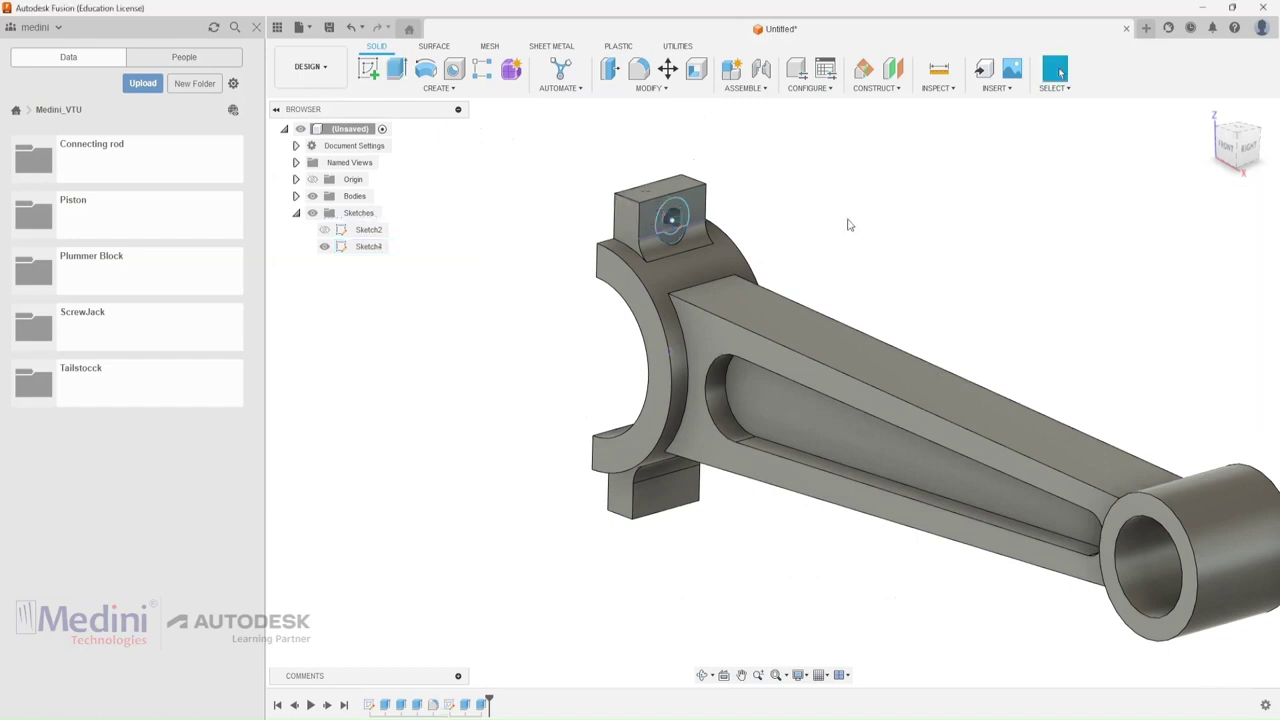
{"action": "left_click", "coordinate": [324, 247]}
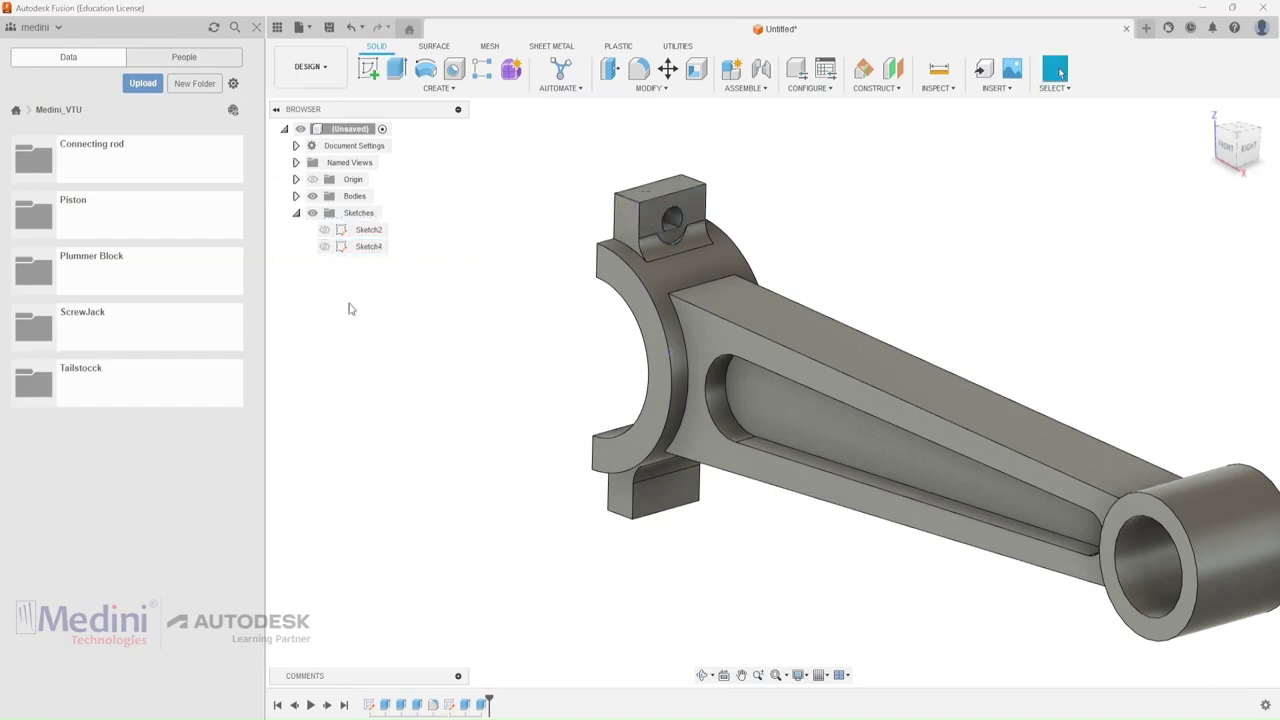
Edit the hole cut extrude to also include the ring profile around the hole.
{"action": "right_click", "coordinate": [483, 705]}
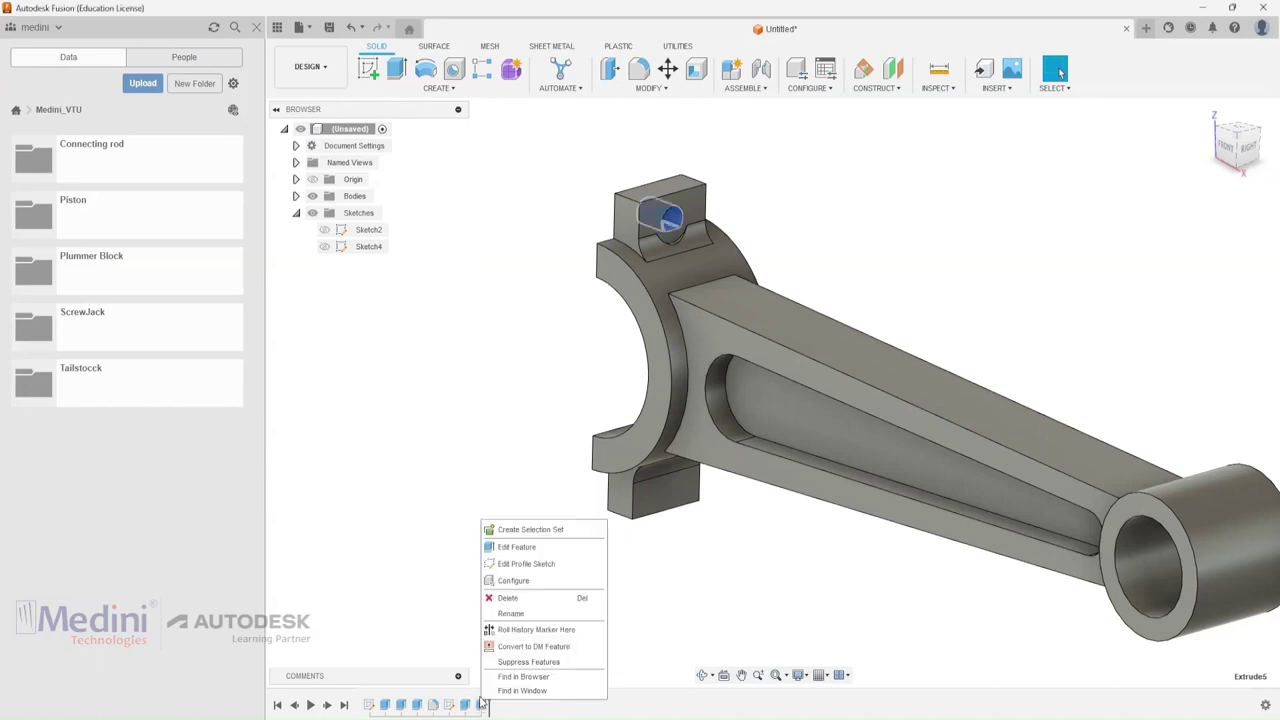
{"action": "left_click", "coordinate": [515, 545]}
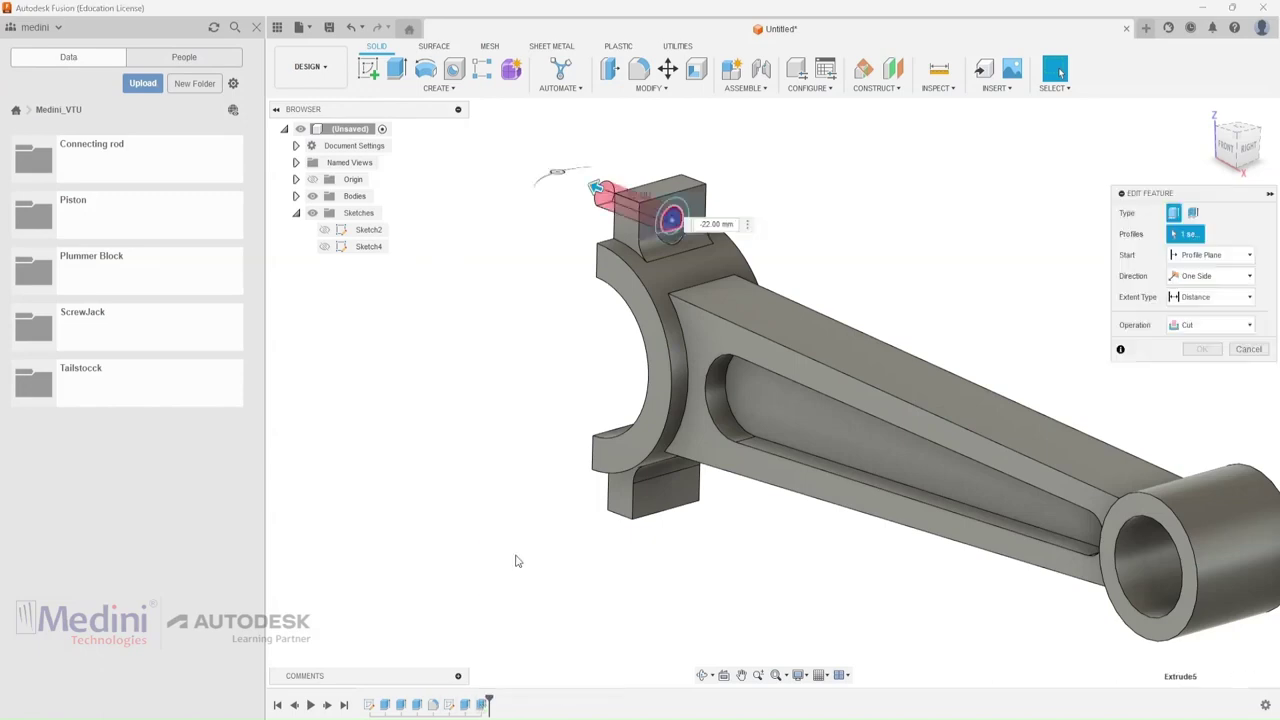
{"action": "scroll", "coordinate": [680, 236], "scroll_direction": "up", "scroll_amount": 5}
{"action": "left_click", "coordinate": [666, 236]}
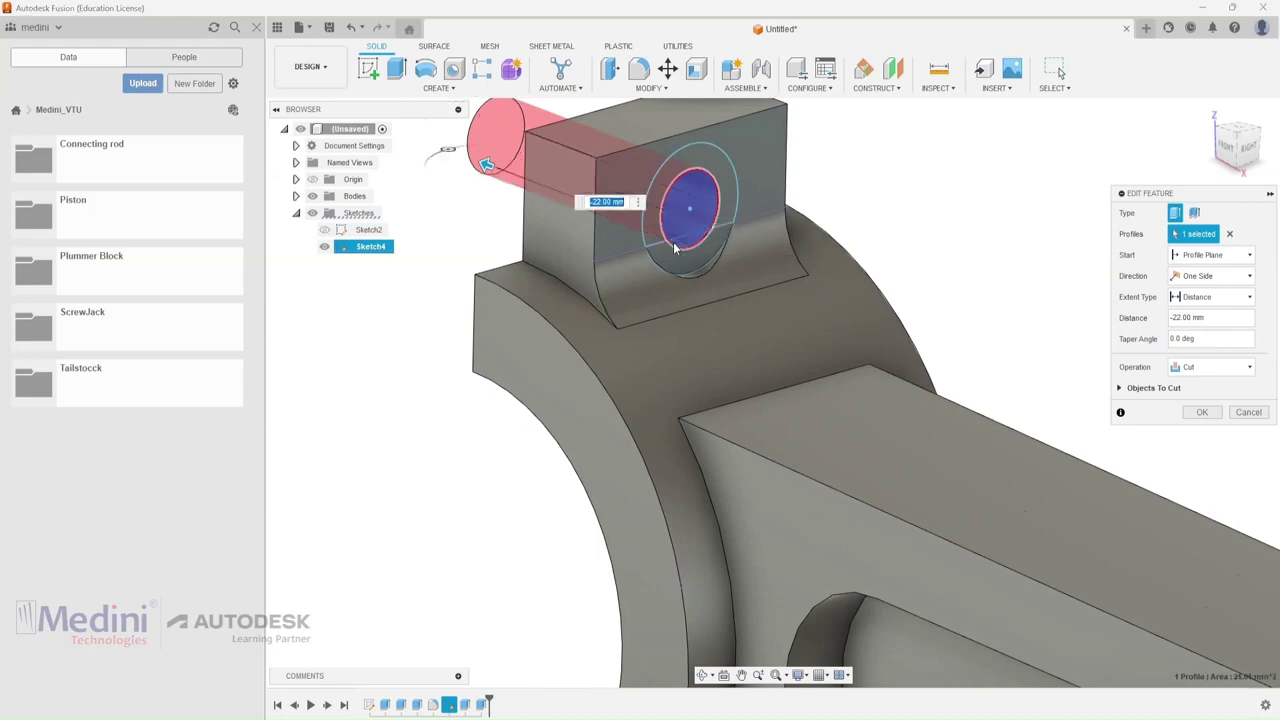
{"action": "scroll", "coordinate": [660, 246], "scroll_direction": "down", "scroll_amount": 5}
{"action": "left_click", "coordinate": [1199, 412]}
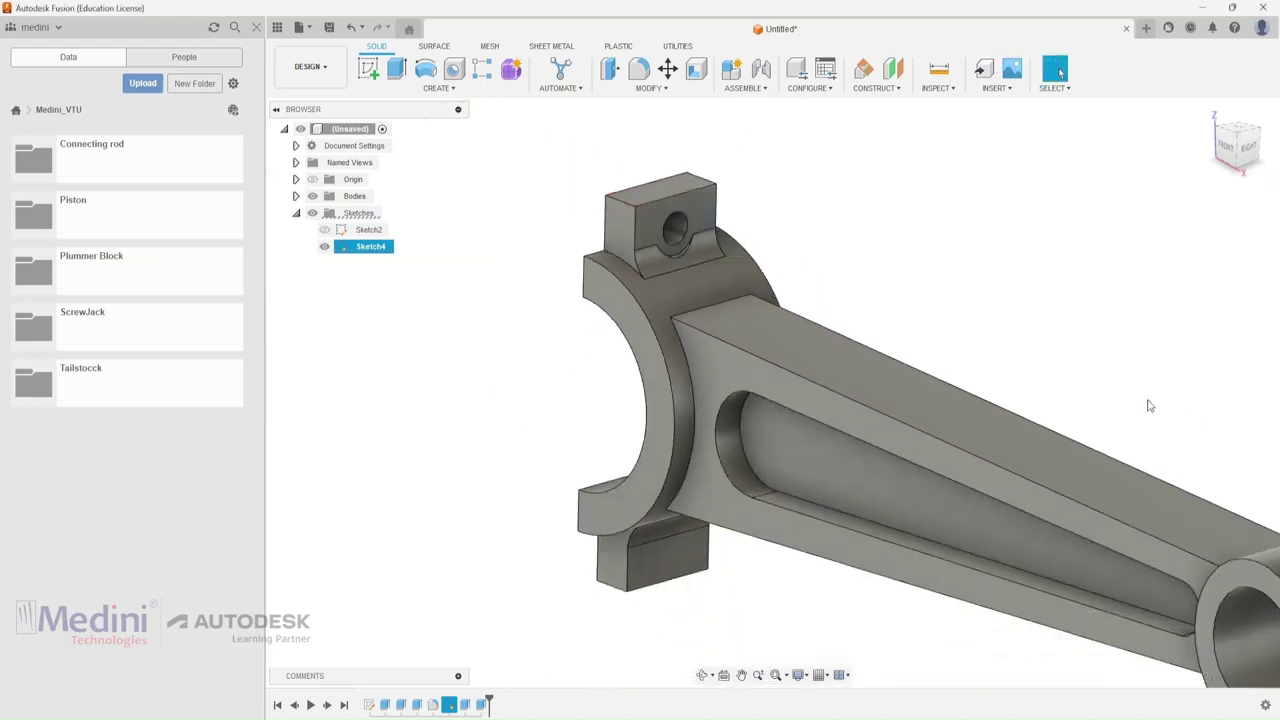
{"action": "scroll", "coordinate": [530, 322], "scroll_direction": "down", "scroll_amount": 3}
Orbit the rod to a new angle and start a Mirror of features.
{"action": "middle_click_drag", "start_coordinate": [947, 269], "coordinate": [849, 266], "text": "shift"}
{"action": "middle_click_drag", "start_coordinate": [624, 286], "coordinate": [665, 284], "text": "shift"}
{"action": "scroll", "coordinate": [526, 274], "scroll_direction": "up", "scroll_amount": 3}
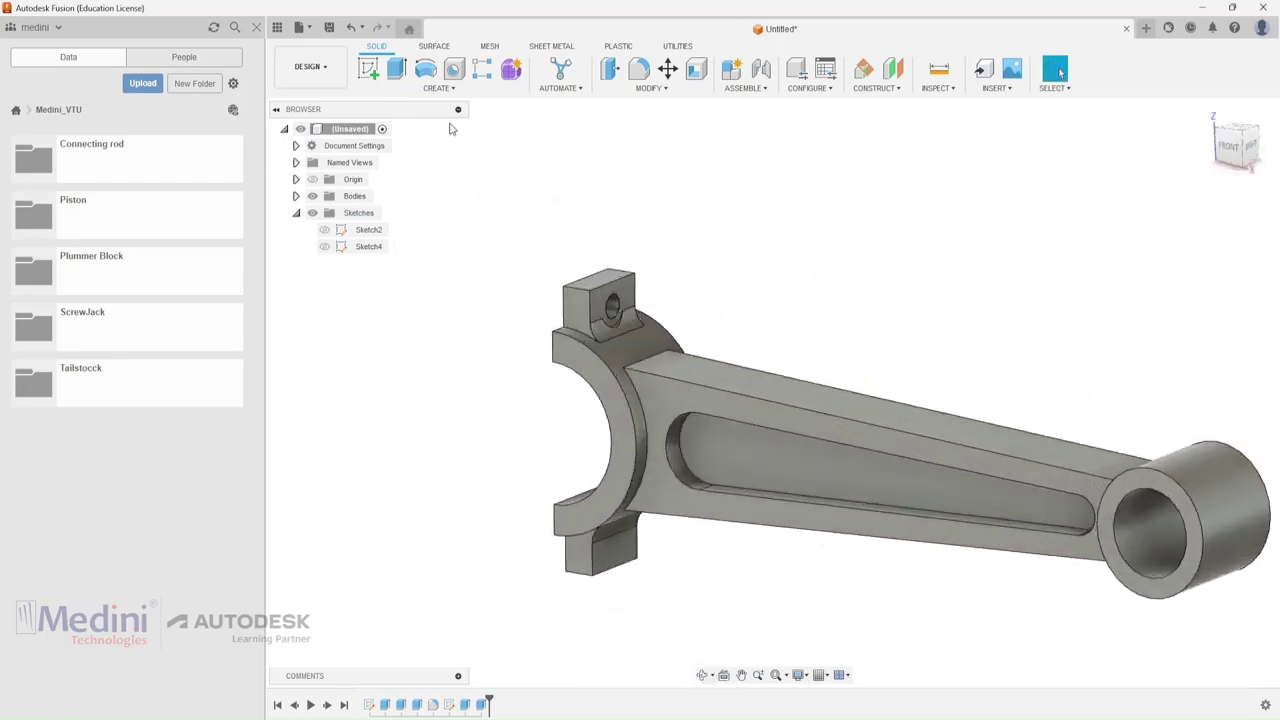
{"action": "left_click", "coordinate": [449, 90]}
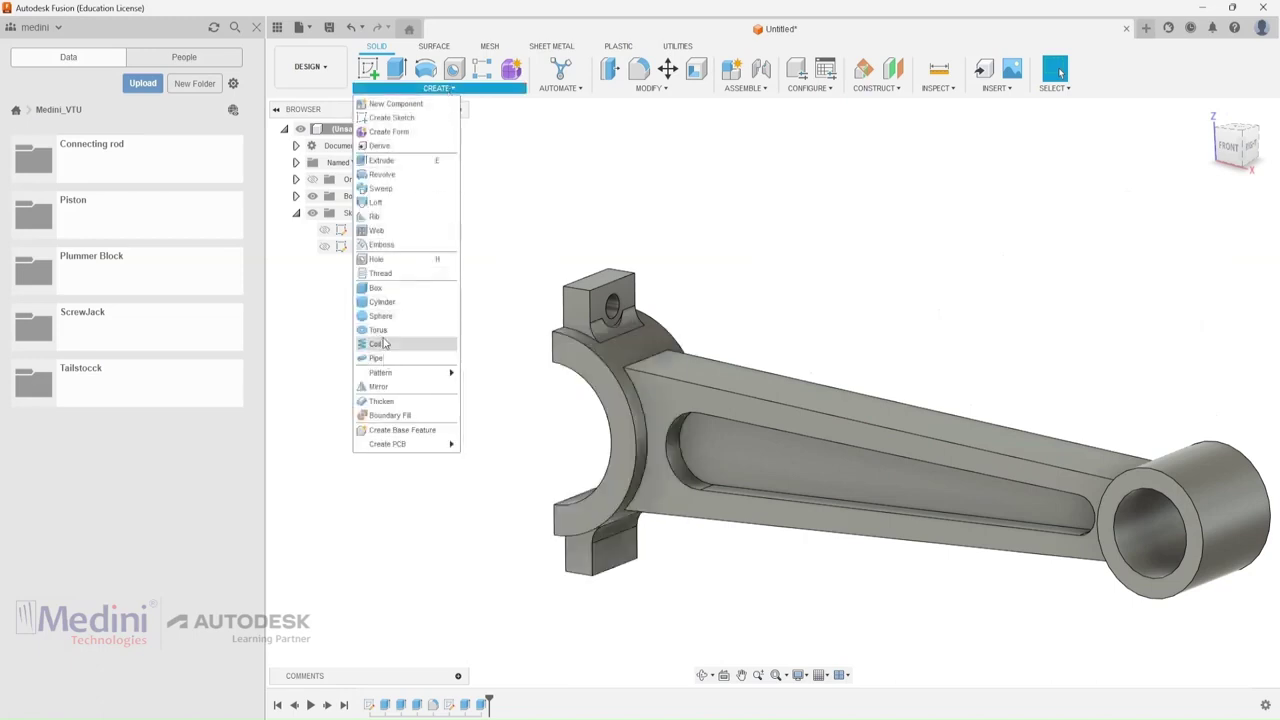
{"action": "left_click", "coordinate": [380, 386]}
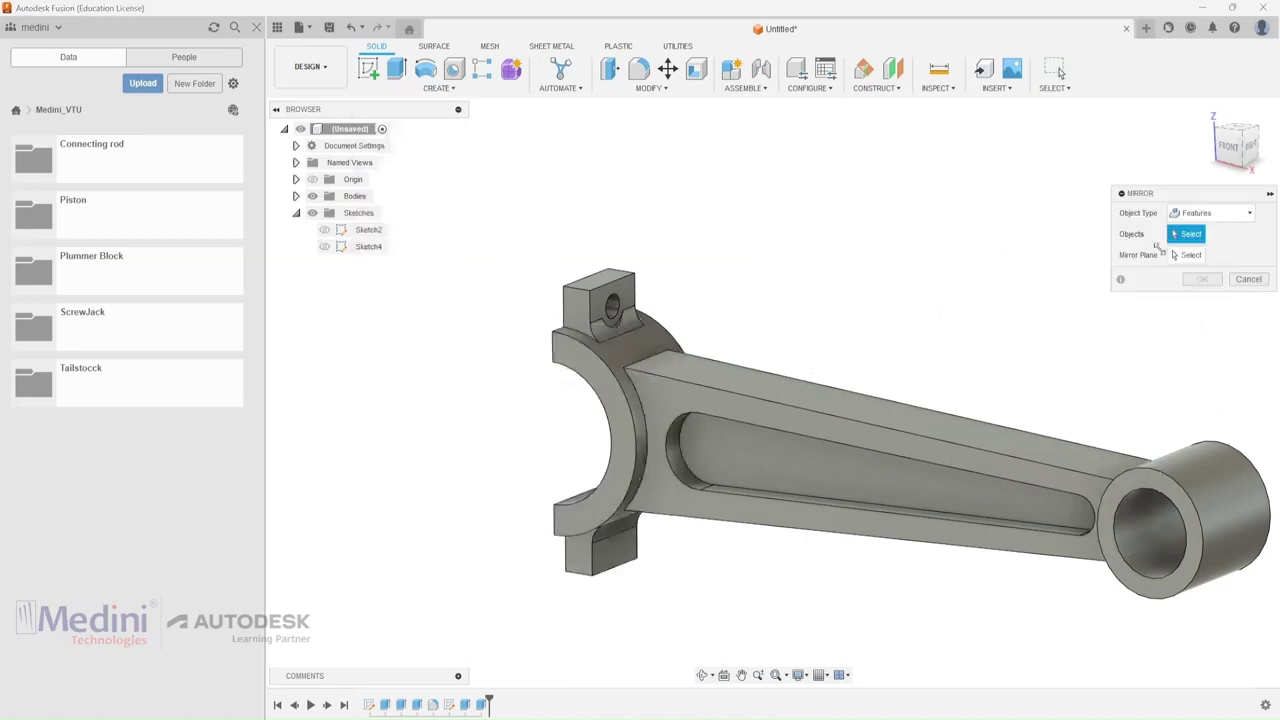
Cancel the mirror and add a modeled M6x1, 6.0 mm thread to the upper lug's hole.
{"action": "left_click", "coordinate": [466, 705]}
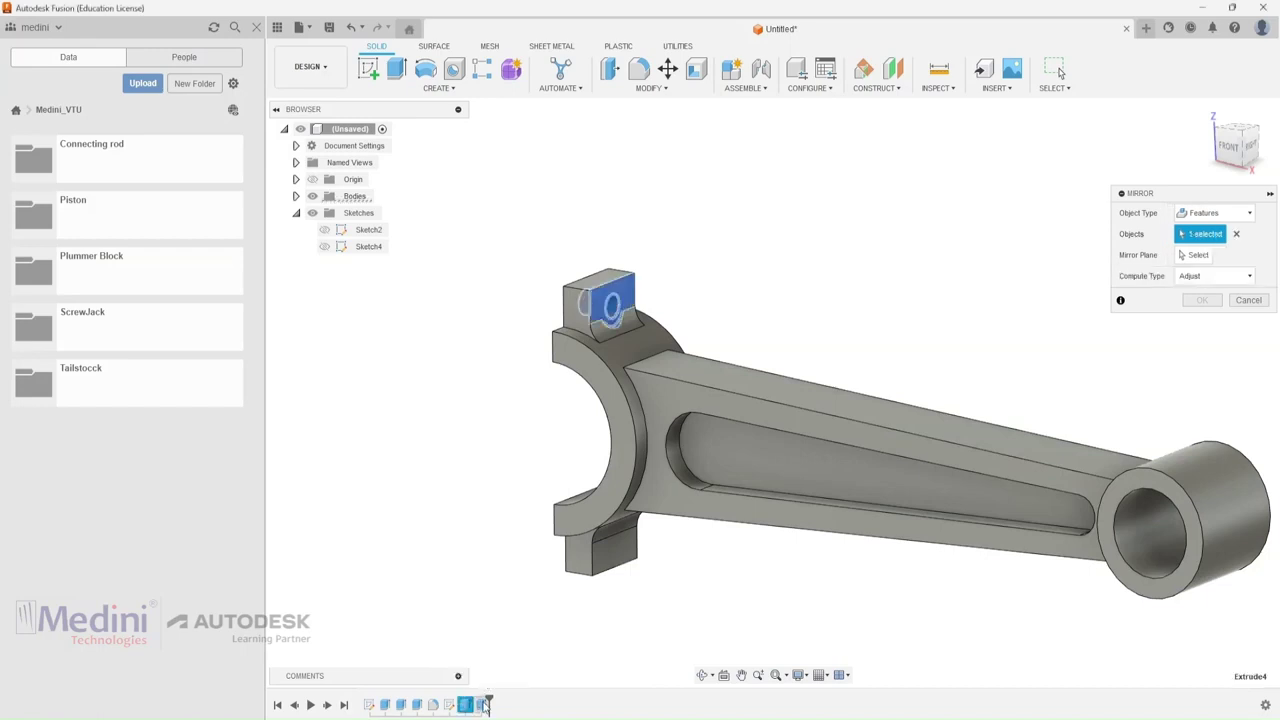
{"action": "left_click", "coordinate": [1248, 300]}
{"action": "left_click", "coordinate": [462, 91]}
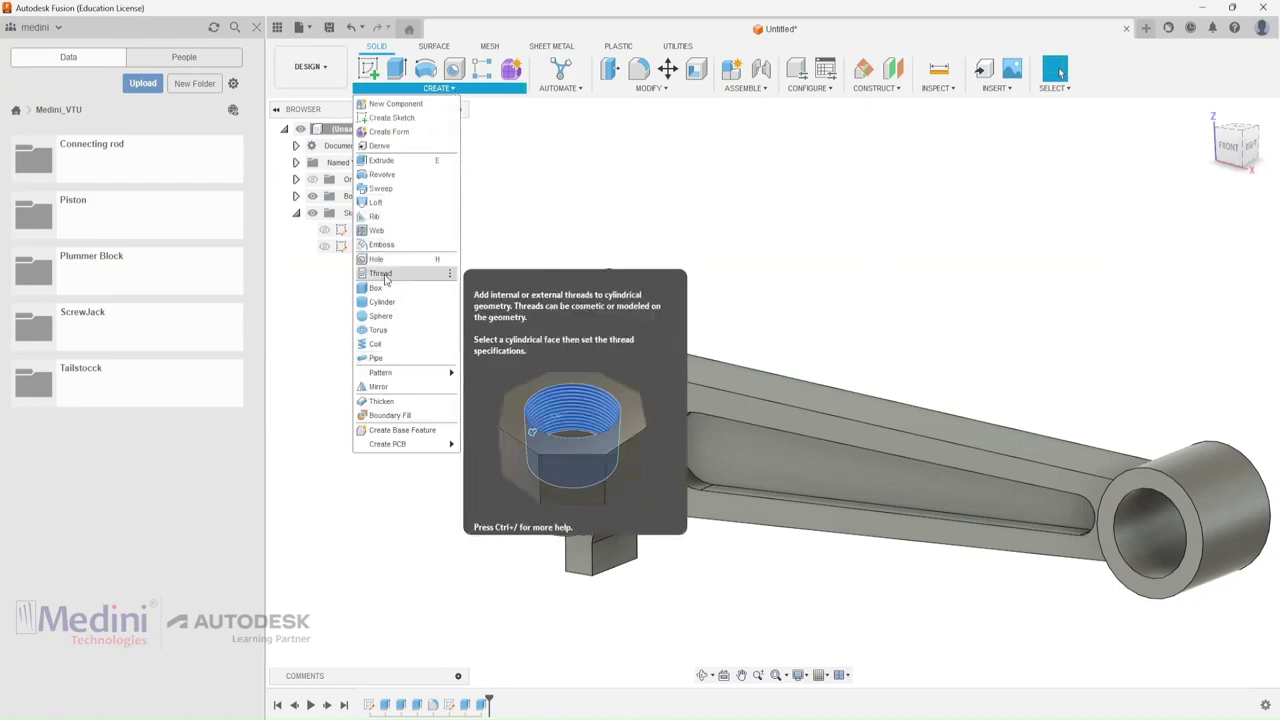
{"action": "left_click", "coordinate": [381, 273]}
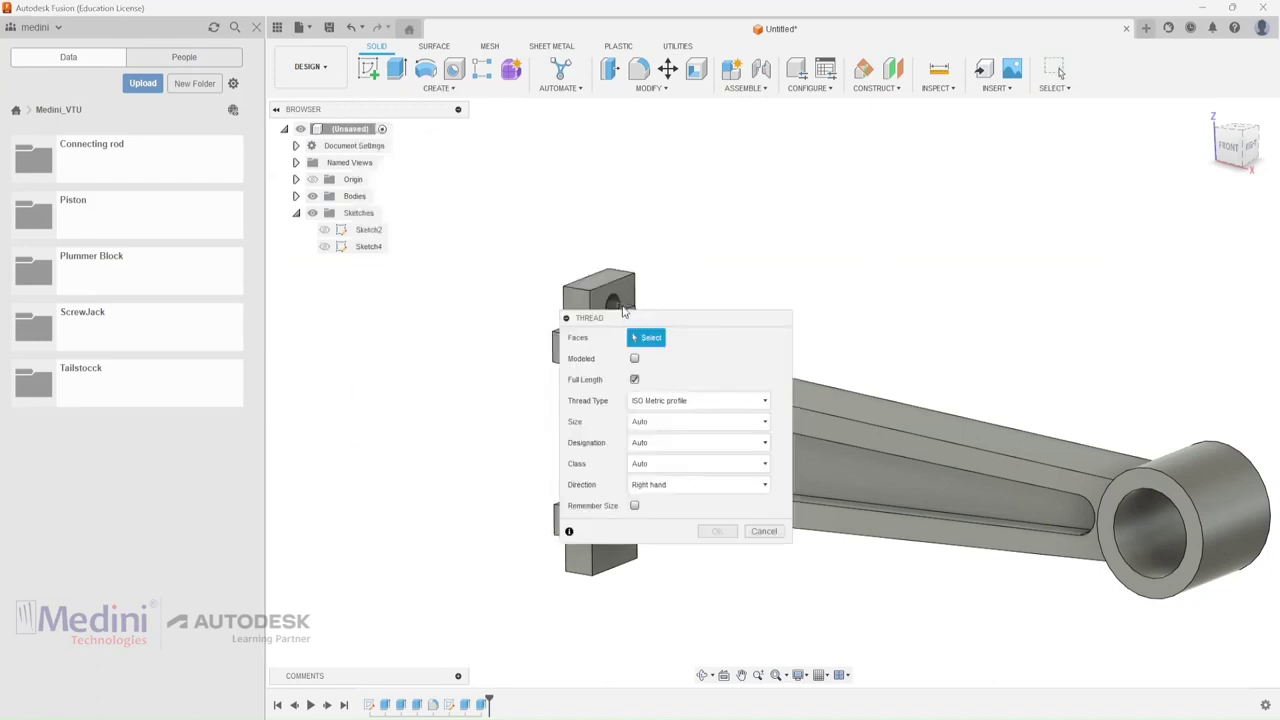
{"action": "left_click_drag", "start_coordinate": [634, 318], "coordinate": [905, 245]}
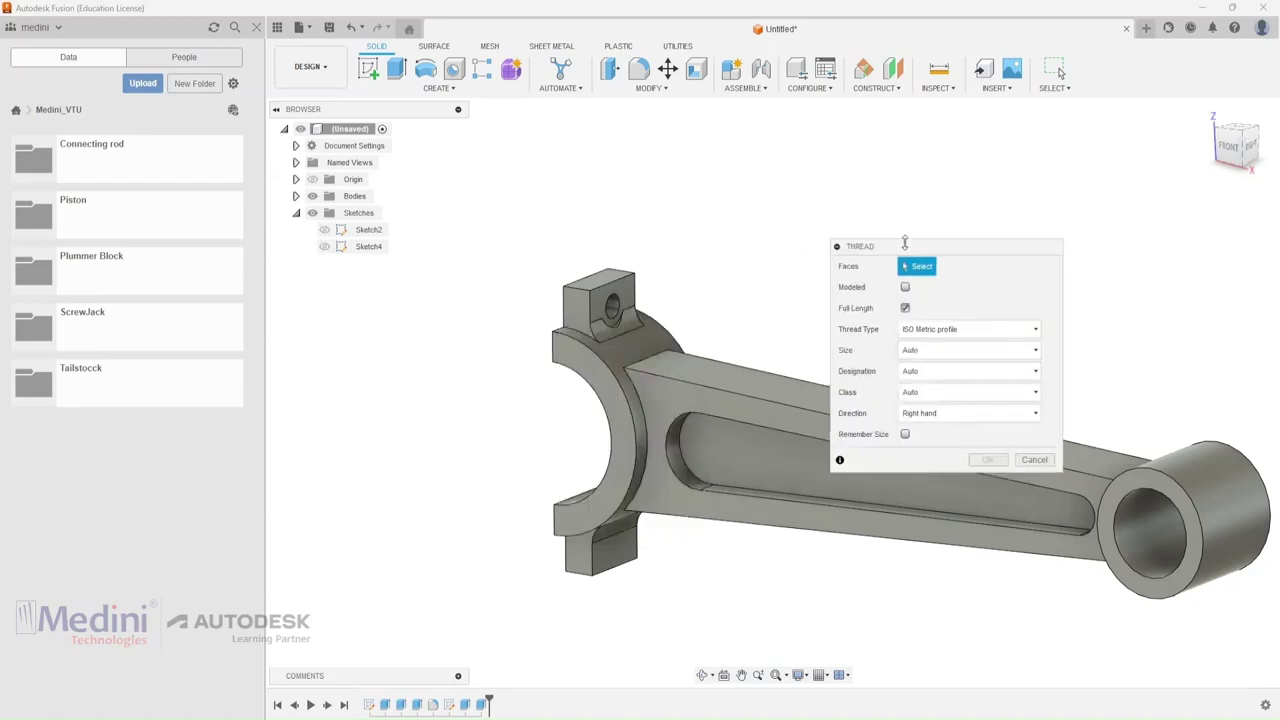
{"action": "left_click", "coordinate": [616, 330]}
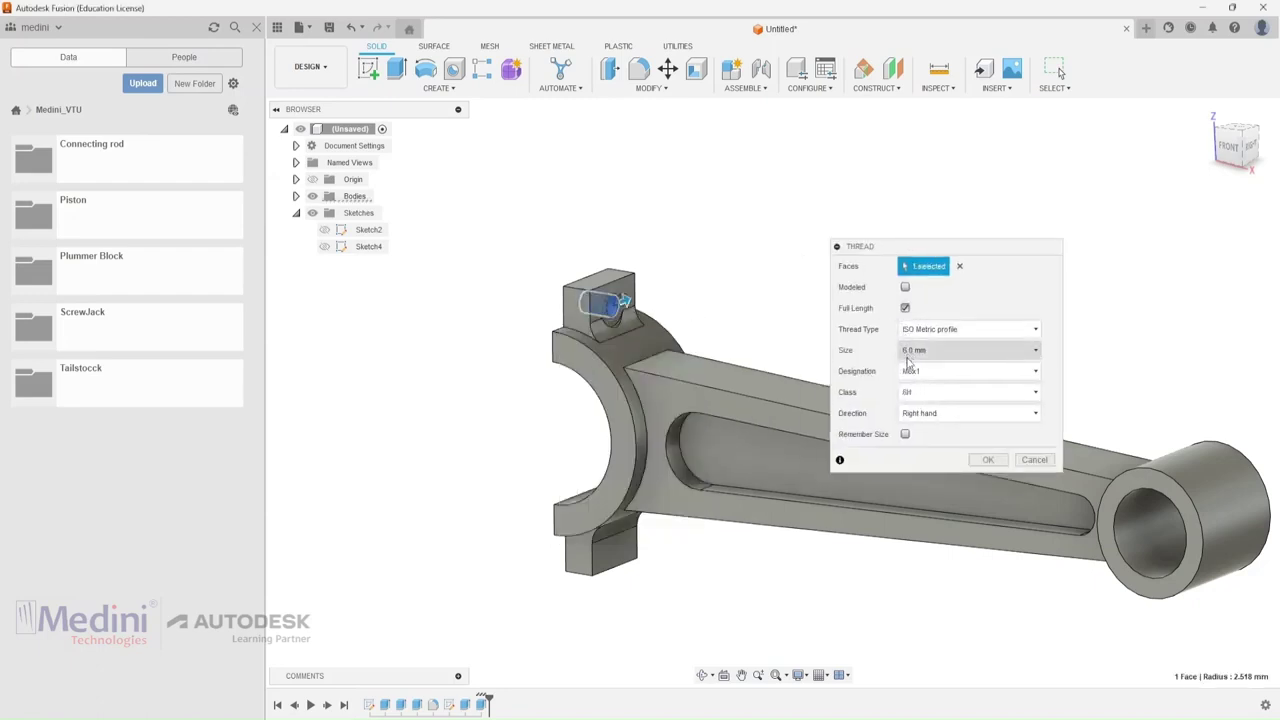
{"action": "left_click", "coordinate": [905, 288]}
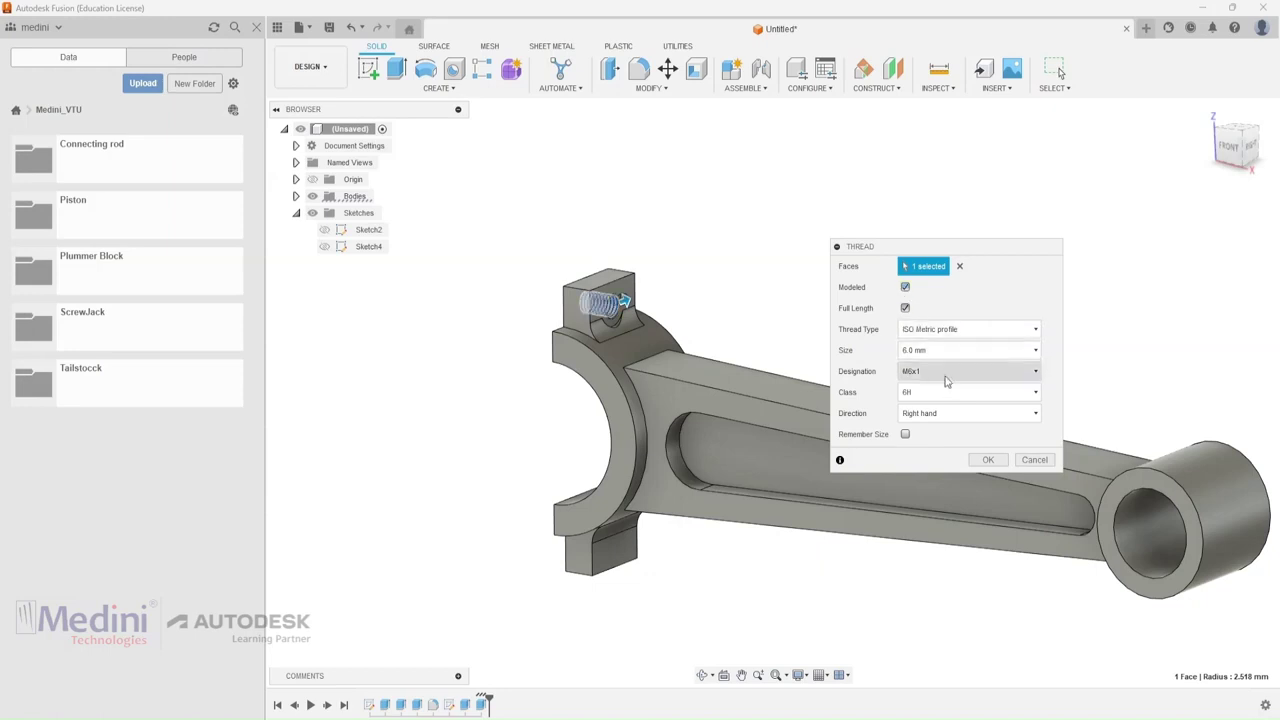
{"action": "left_click", "coordinate": [987, 459]}
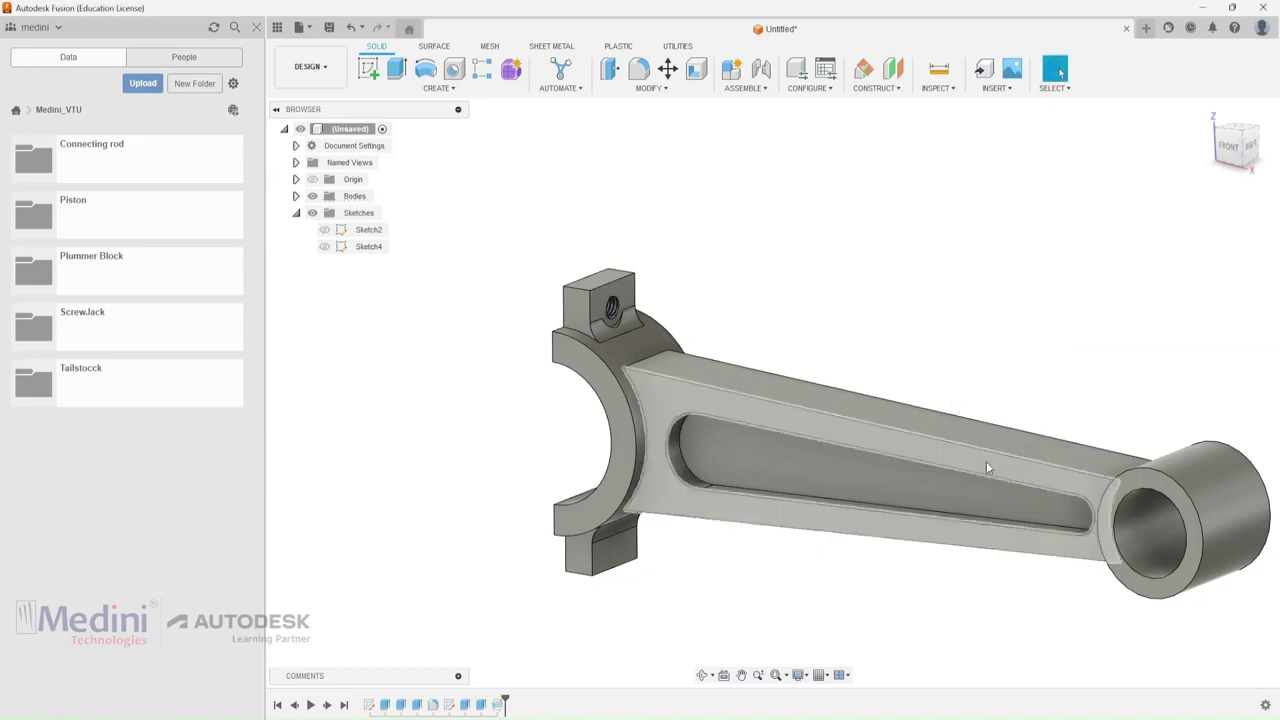
{"action": "left_click", "coordinate": [416, 88]}
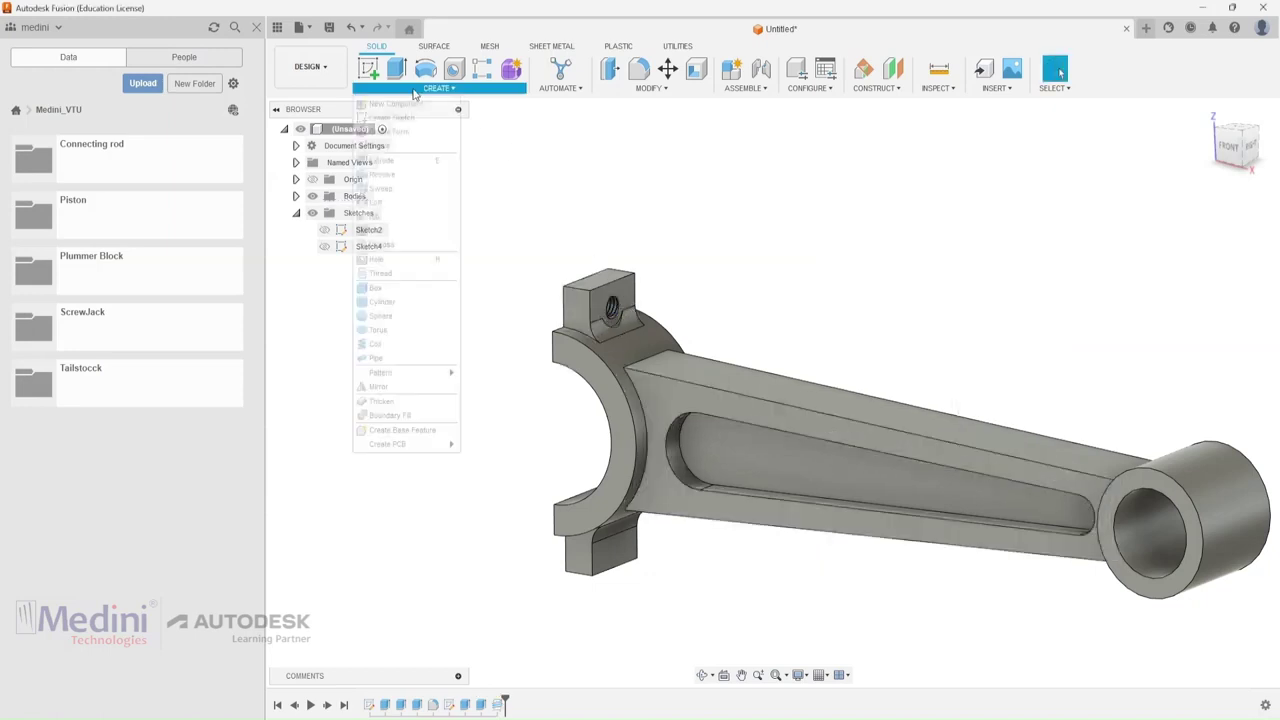
Mirror the hole and thread features across the big end's mid plane onto the lower lug.
{"action": "left_click", "coordinate": [379, 387]}
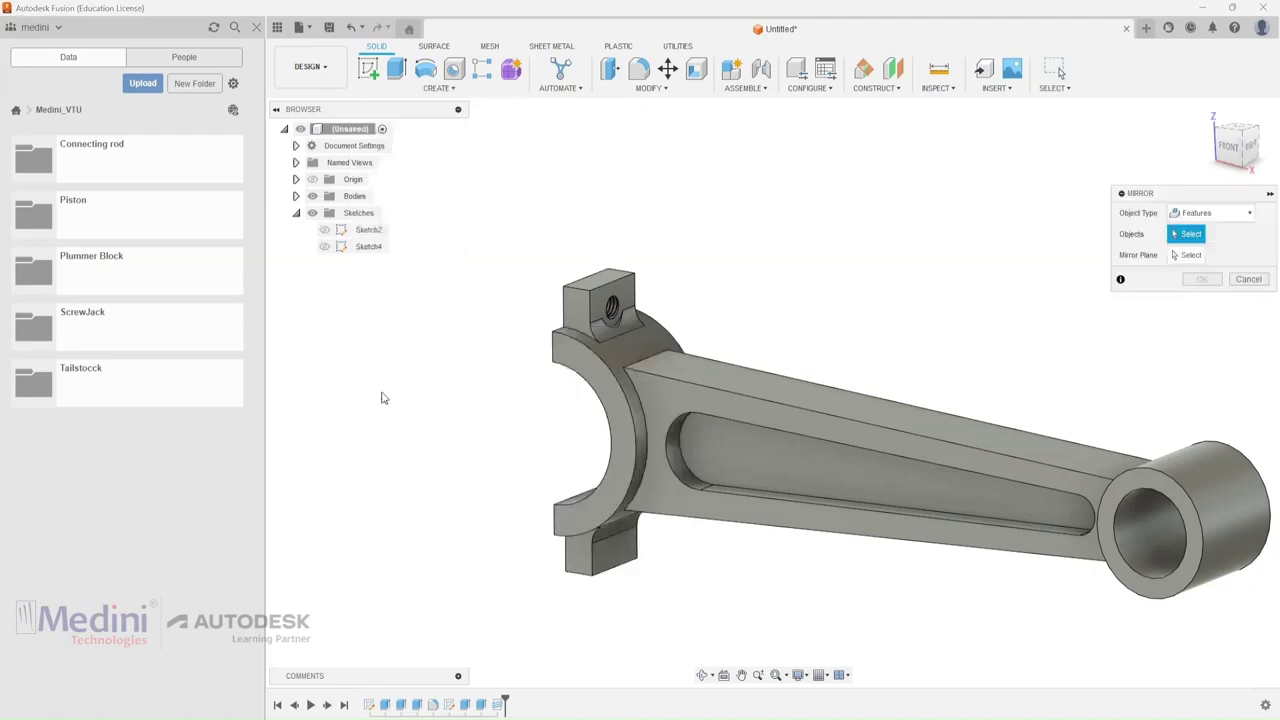
{"action": "left_click", "coordinate": [464, 706]}
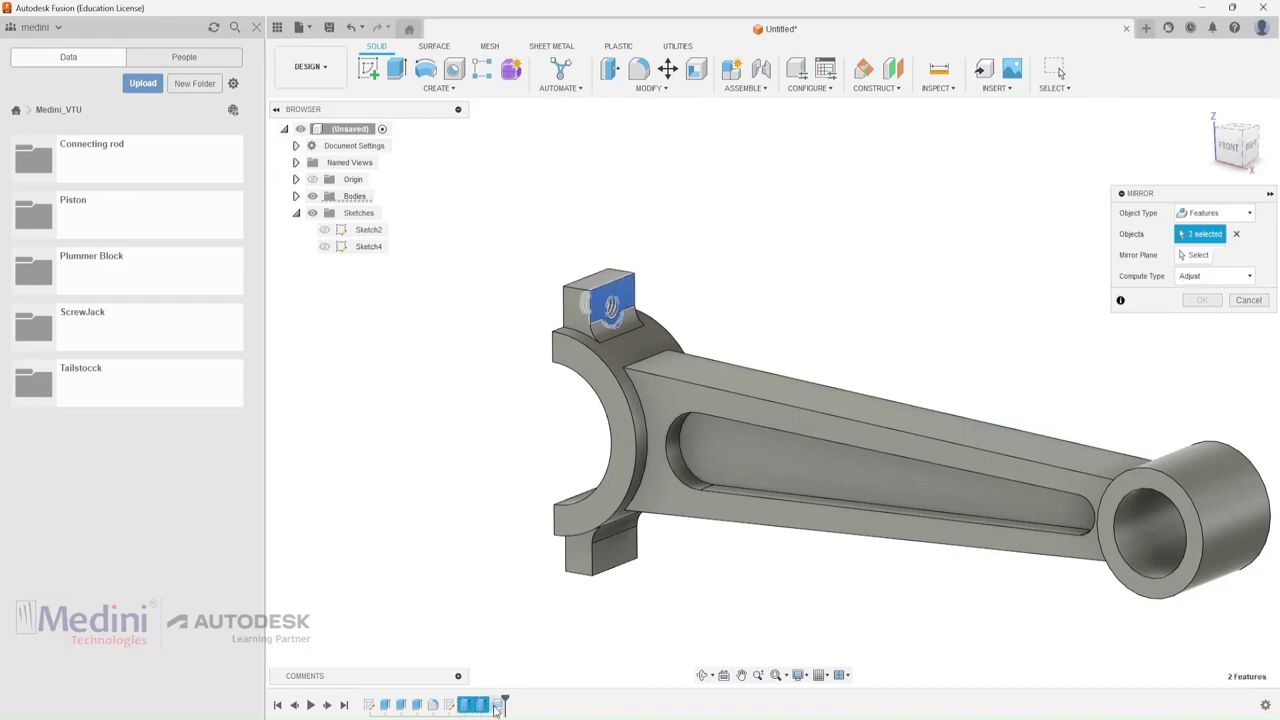
{"action": "left_click", "coordinate": [497, 706]}
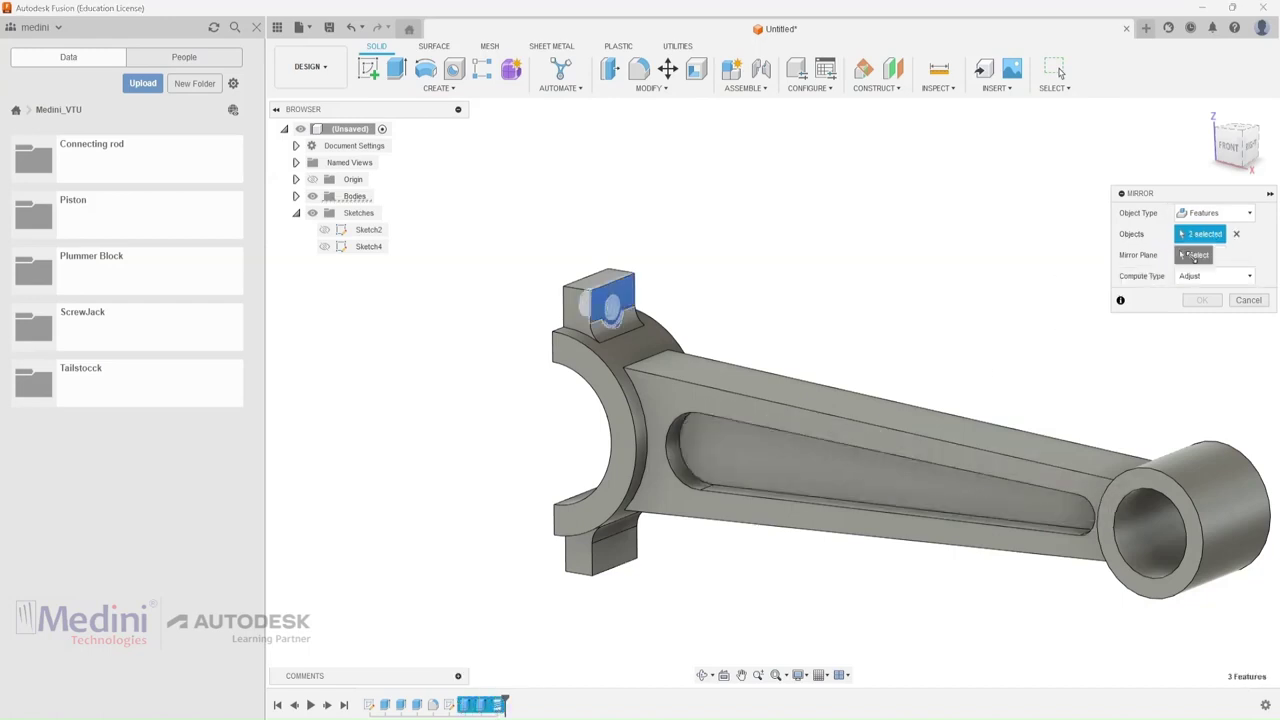
{"action": "left_click", "coordinate": [1195, 256]}
{"action": "middle_click_drag", "start_coordinate": [775, 328], "coordinate": [735, 247], "text": "shift"}
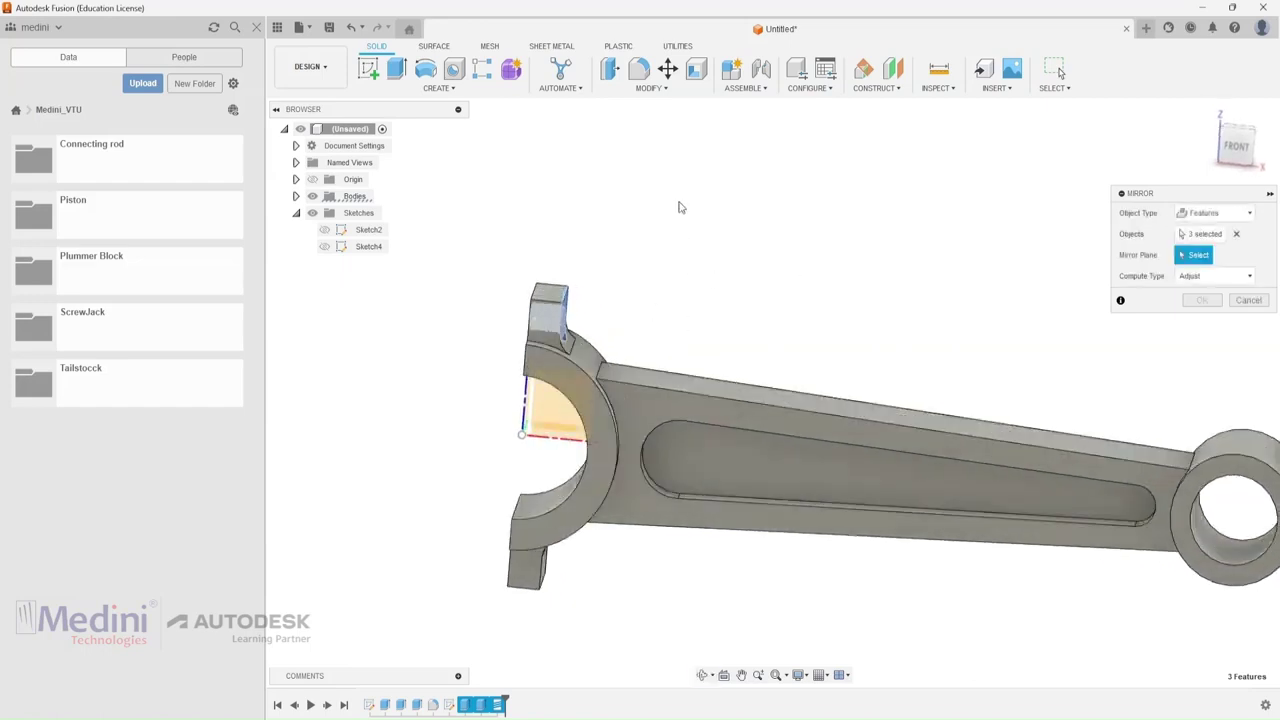
{"action": "middle_click_drag", "start_coordinate": [677, 206], "coordinate": [745, 212], "text": "shift"}
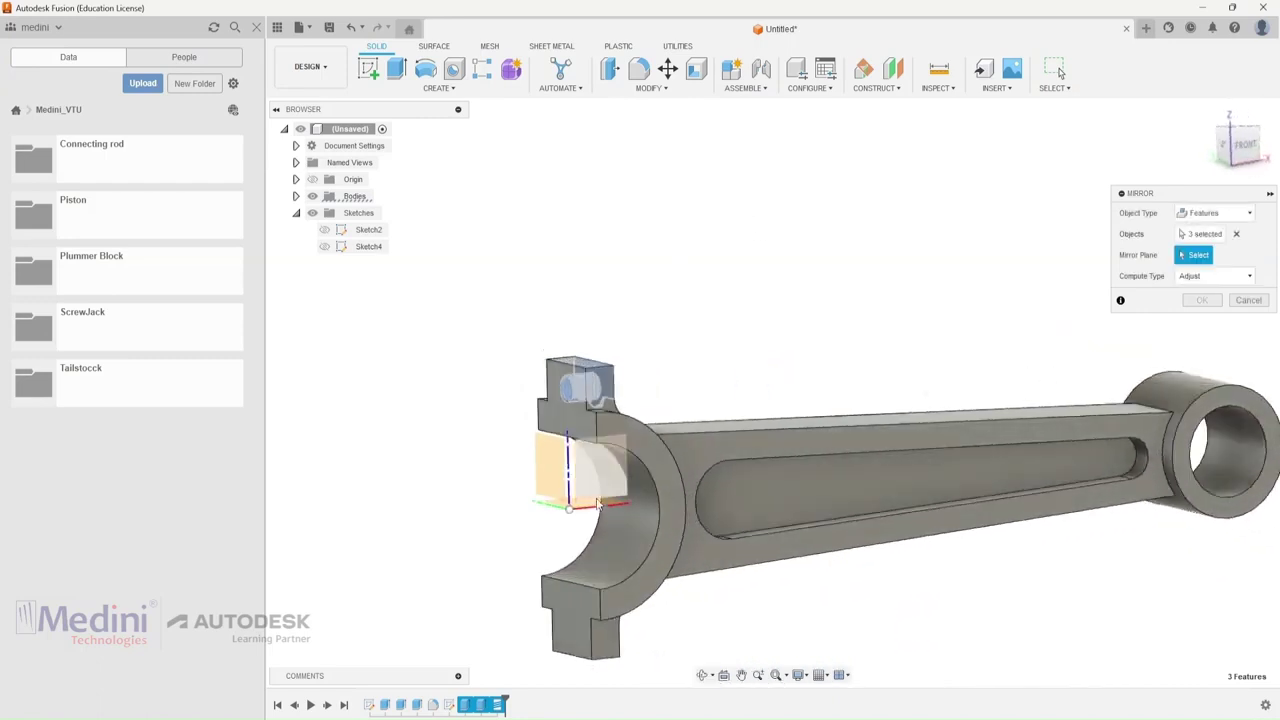
{"action": "left_click", "coordinate": [631, 387]}
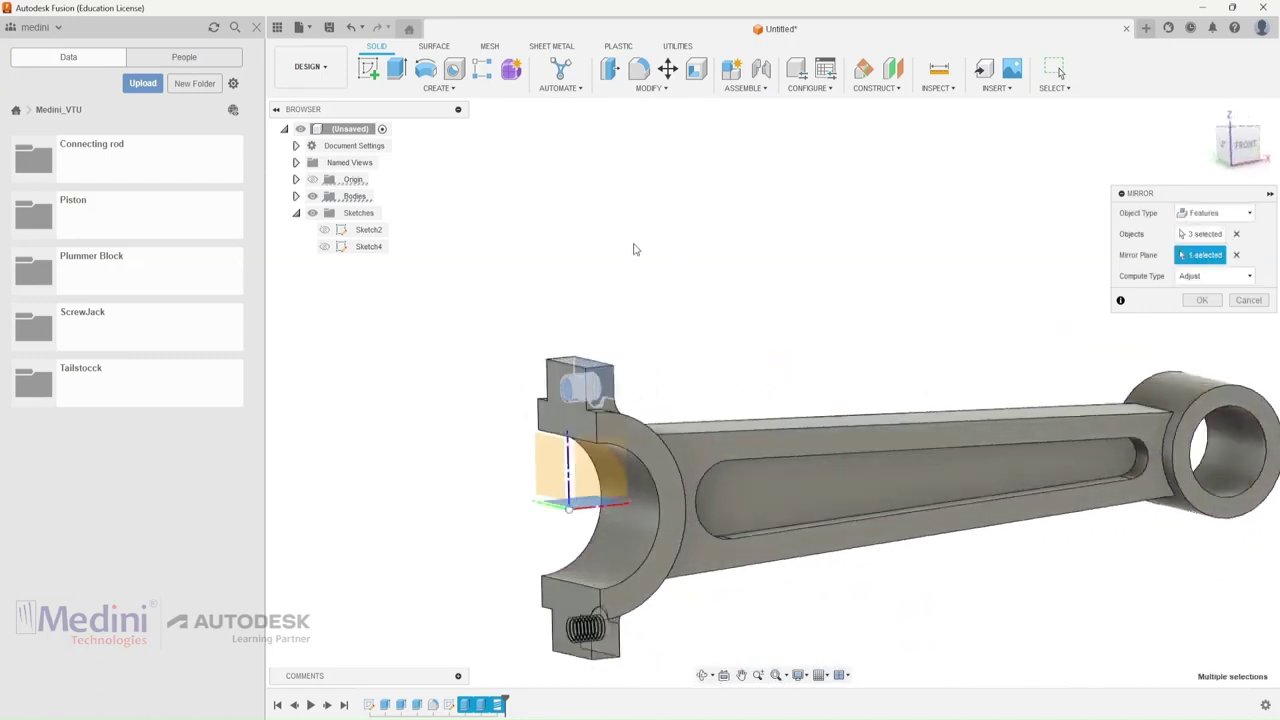
{"action": "scroll", "coordinate": [634, 250], "scroll_direction": "down", "scroll_amount": 3}
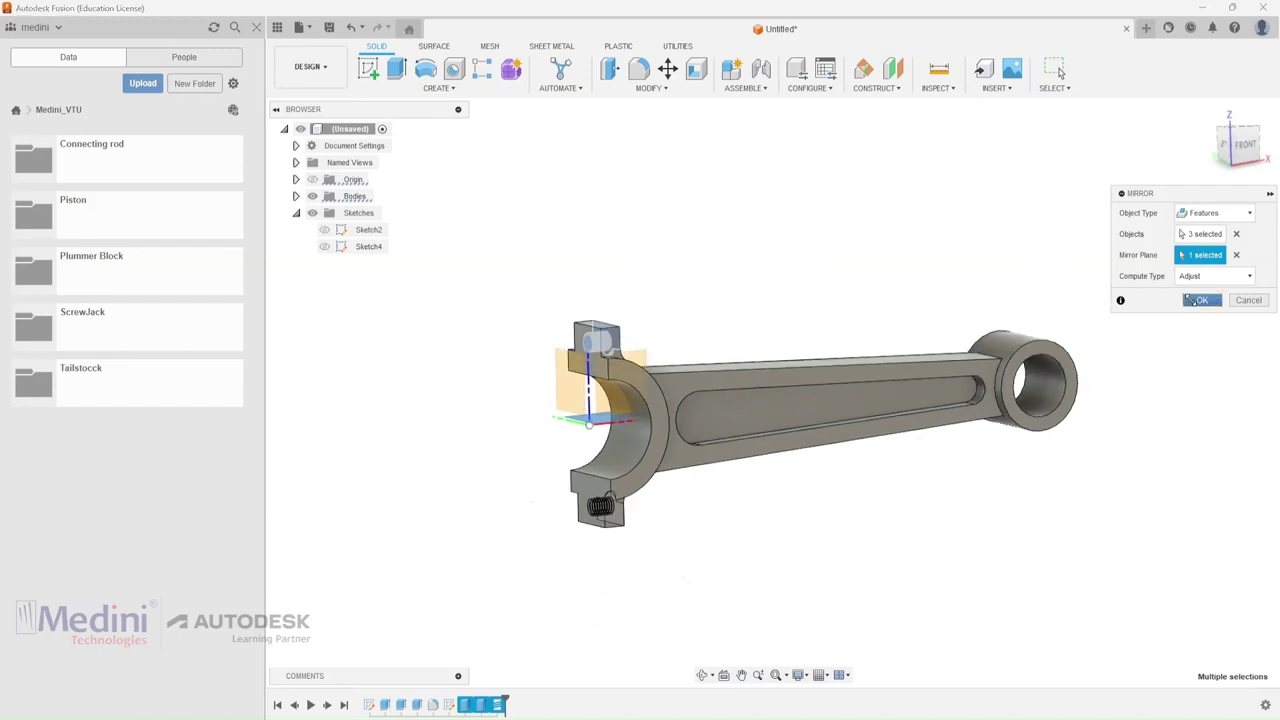
{"action": "left_click", "coordinate": [1201, 300]}
{"action": "middle_click_drag", "start_coordinate": [883, 191], "coordinate": [826, 163], "text": "shift"}
Collapse Sketches and apply Brass physical material to the connecting rod body.
{"action": "scroll", "coordinate": [920, 271], "scroll_direction": "down", "scroll_amount": 2}
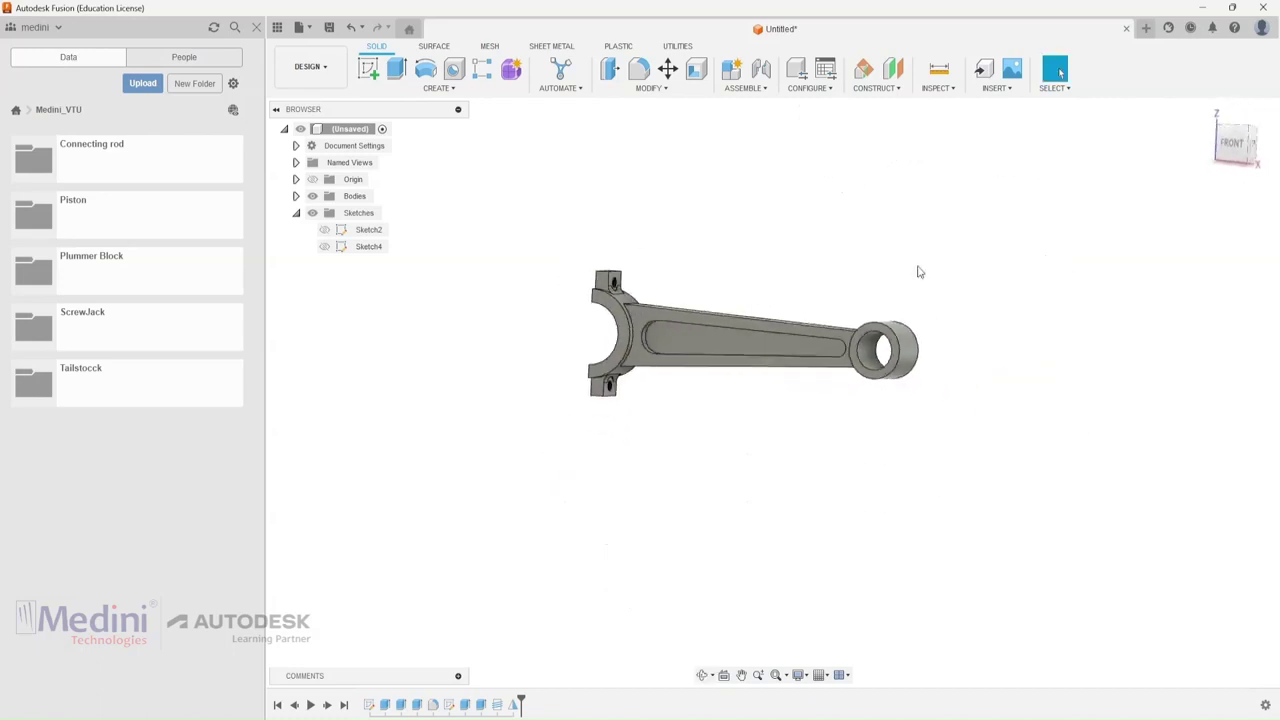
{"action": "scroll", "coordinate": [663, 257], "scroll_direction": "up", "scroll_amount": 2}
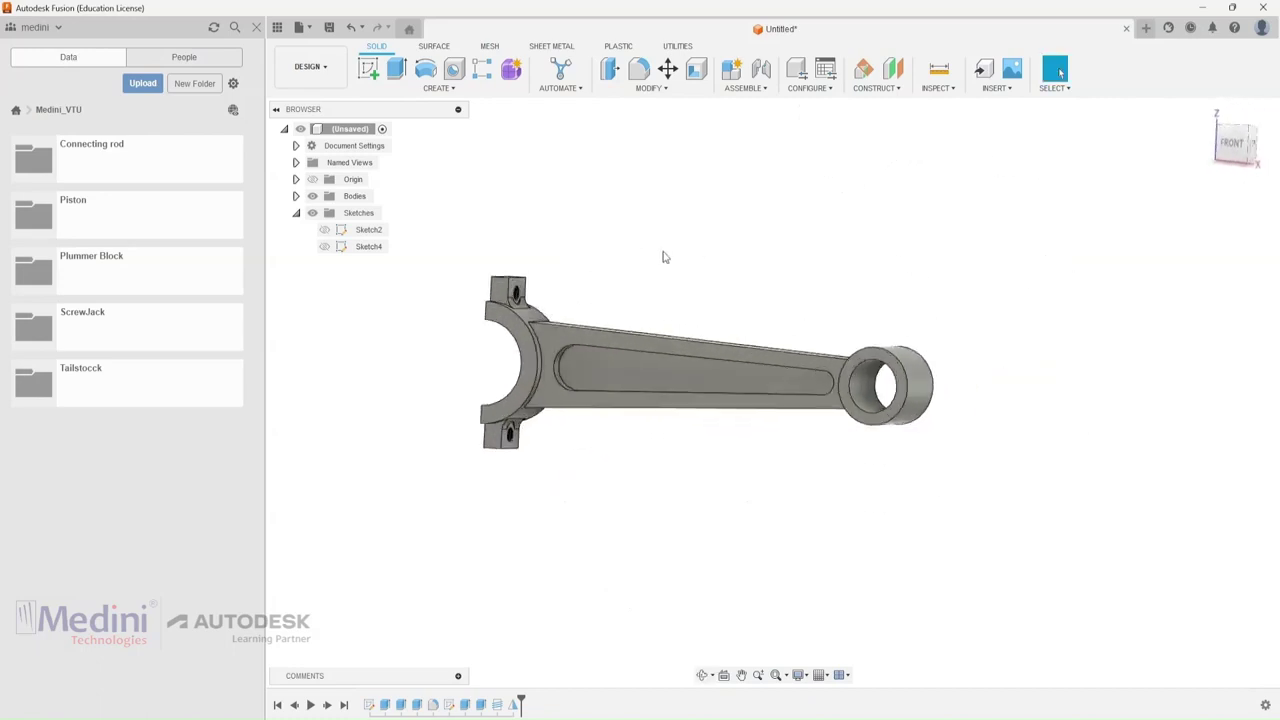
{"action": "left_click", "coordinate": [296, 213]}
{"action": "left_click", "coordinate": [652, 88]}
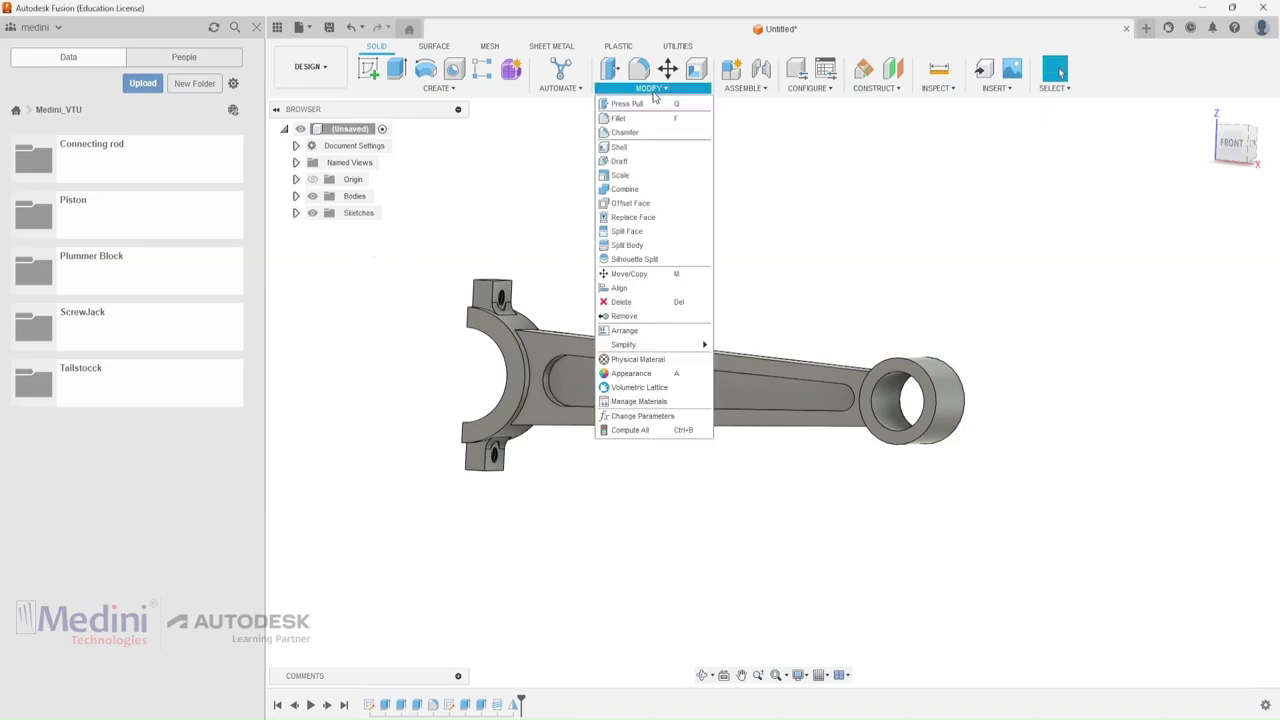
{"action": "left_click", "coordinate": [635, 360]}
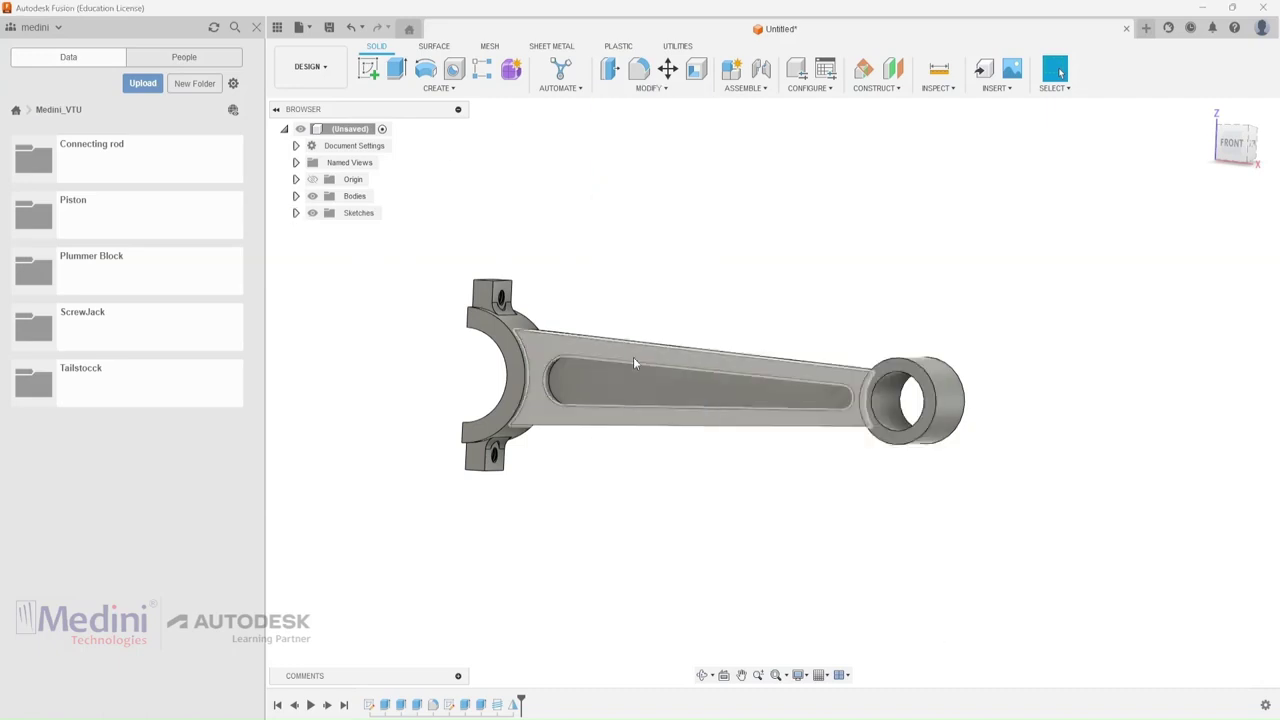
{"action": "scroll", "coordinate": [1135, 550], "scroll_direction": "down", "scroll_amount": 10}
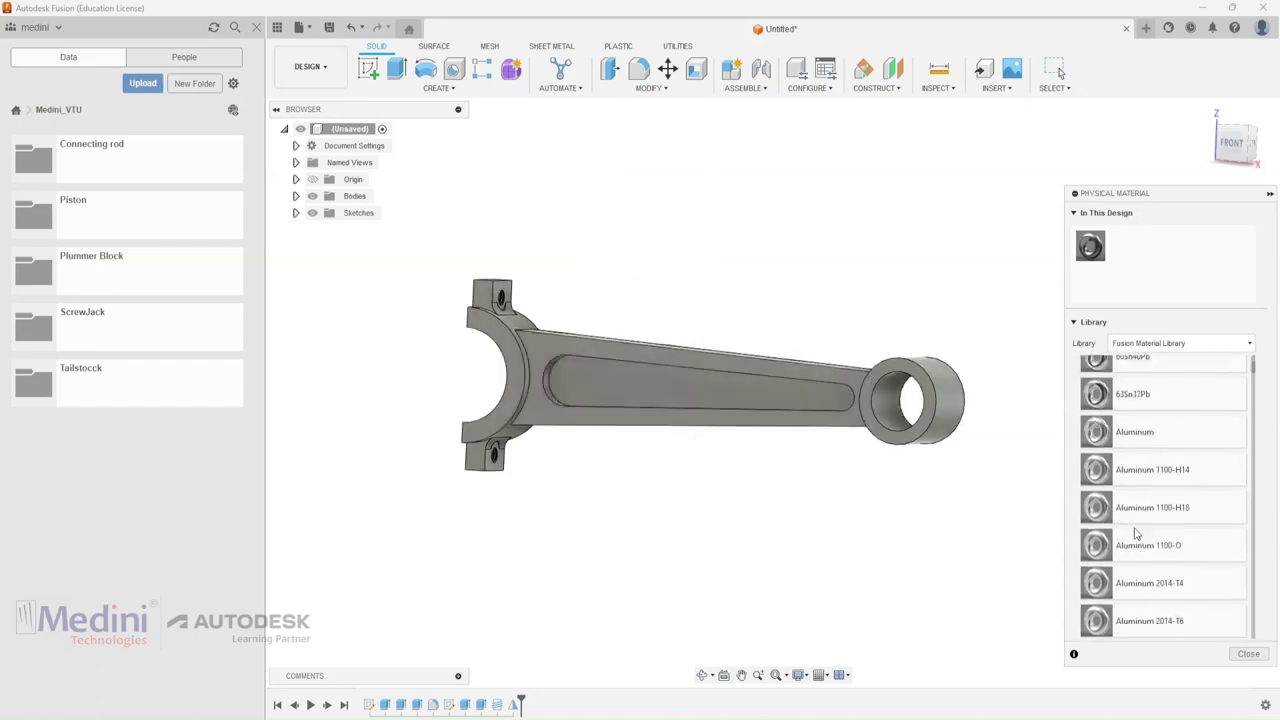
{"action": "scroll", "coordinate": [1150, 467], "scroll_direction": "down", "scroll_amount": 8}
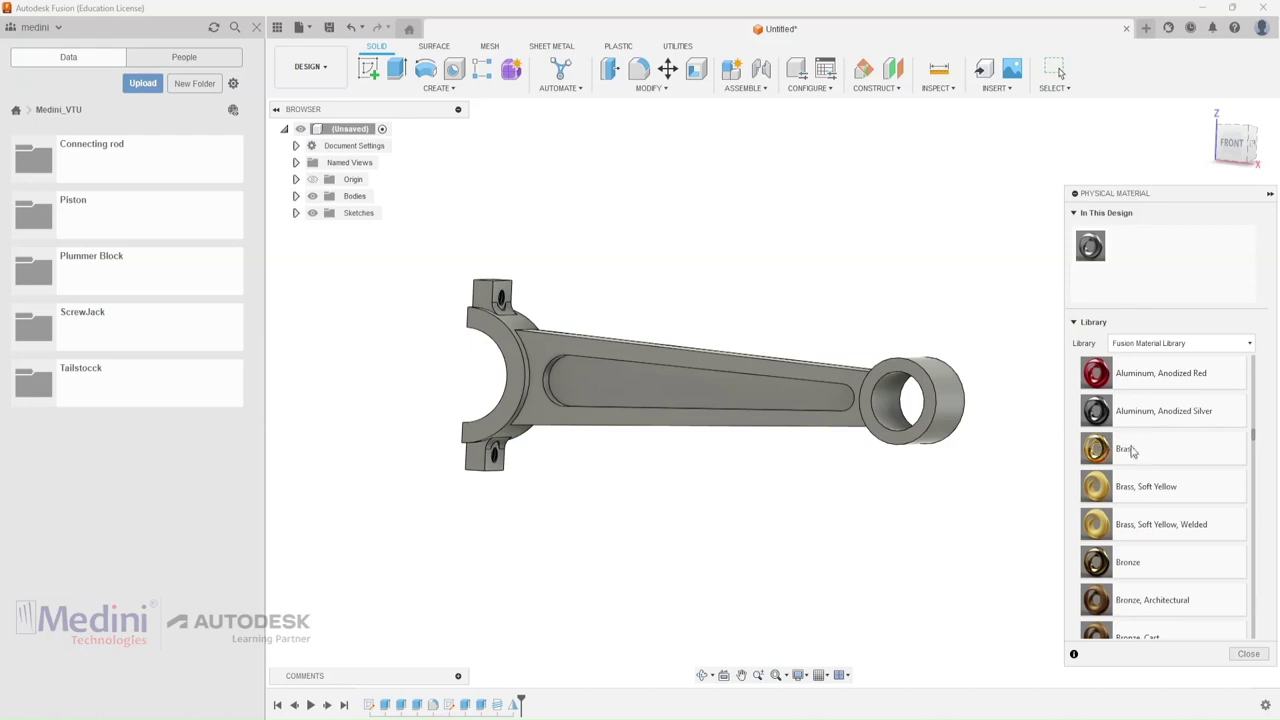
{"action": "left_click_drag", "start_coordinate": [1130, 450], "coordinate": [742, 400]}
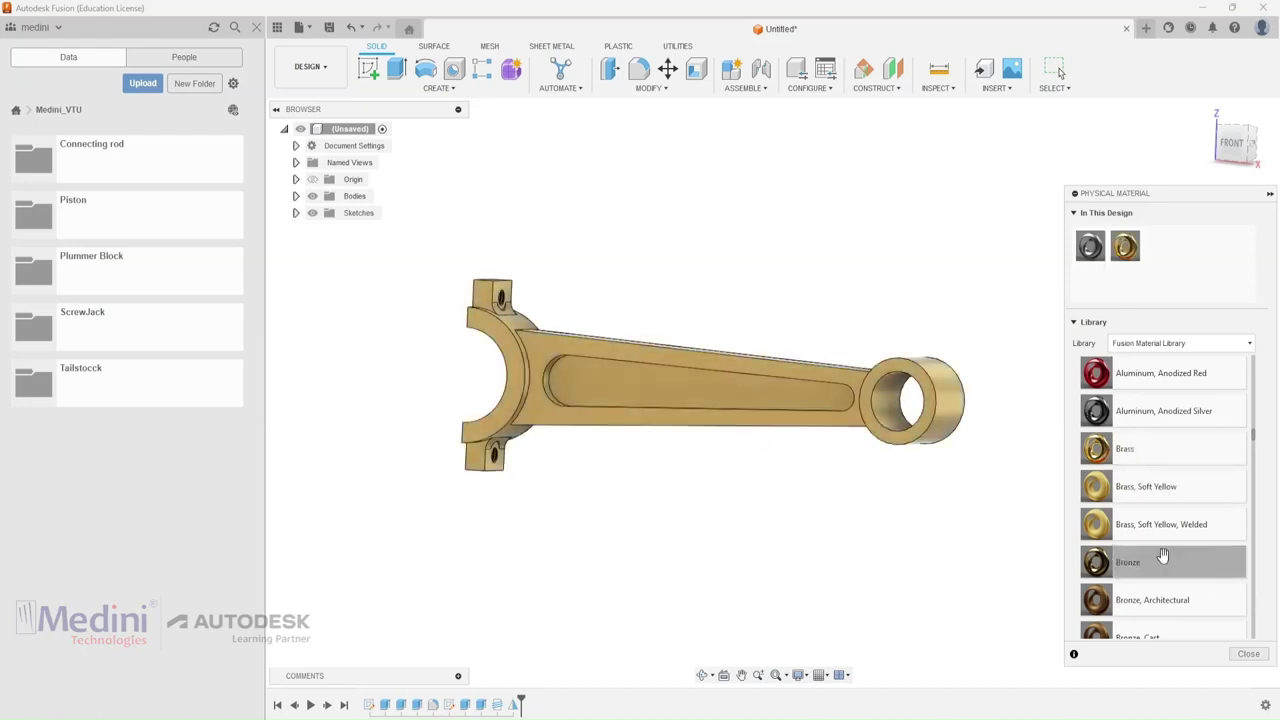
{"action": "left_click", "coordinate": [1230, 652]}
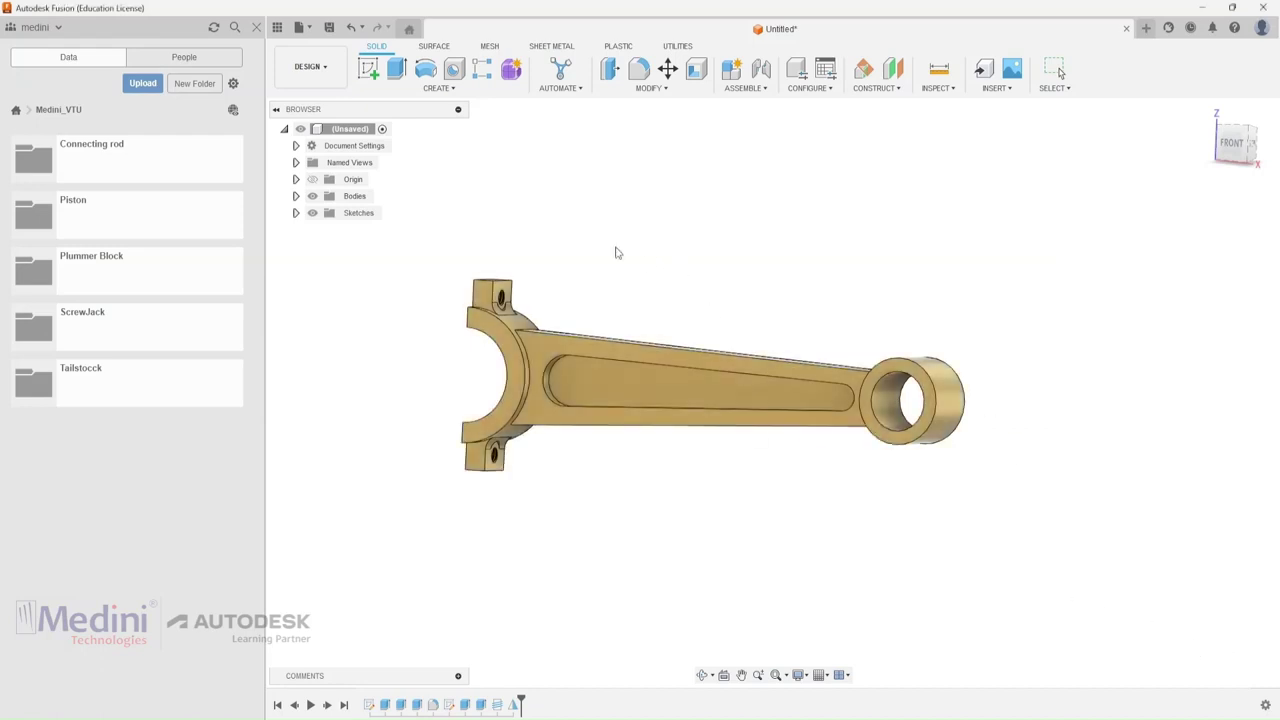
Create a component from the rod body with part number 2 and part name Main Rod.
{"action": "right_click", "coordinate": [362, 197]}
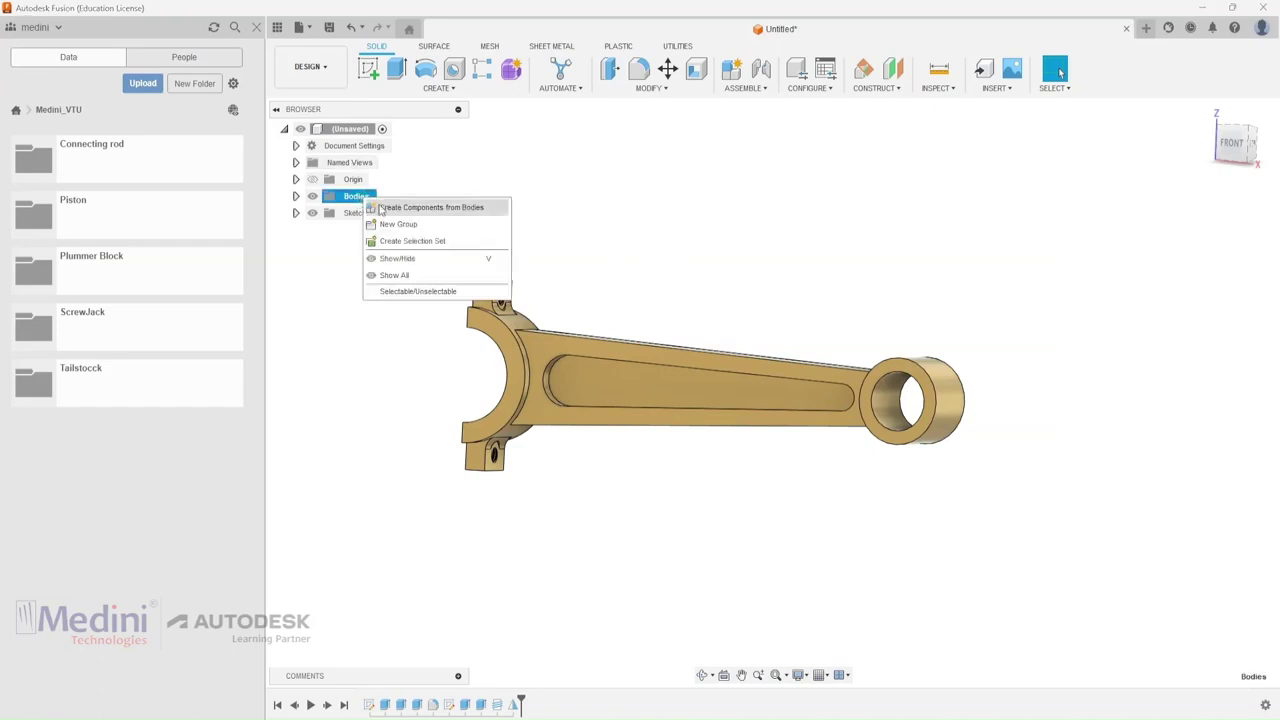
{"action": "left_click", "coordinate": [381, 208]}
{"action": "right_click", "coordinate": [376, 216]}
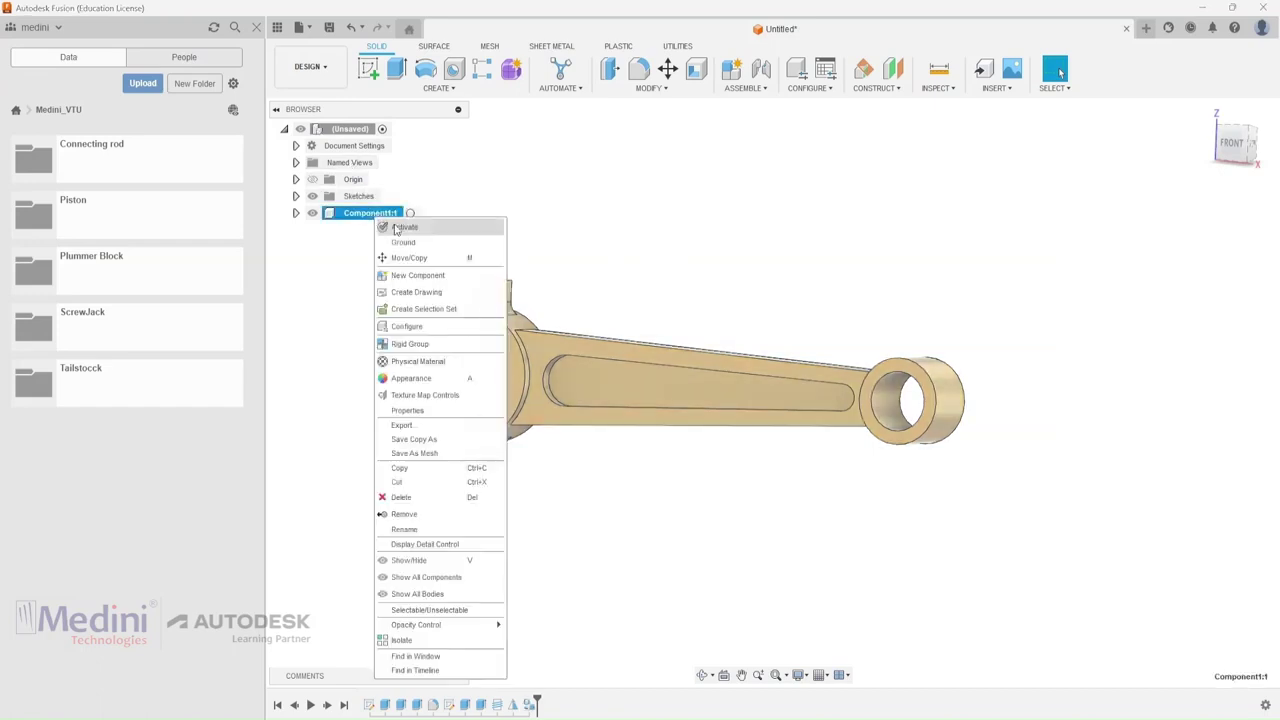
{"action": "left_click", "coordinate": [407, 410]}
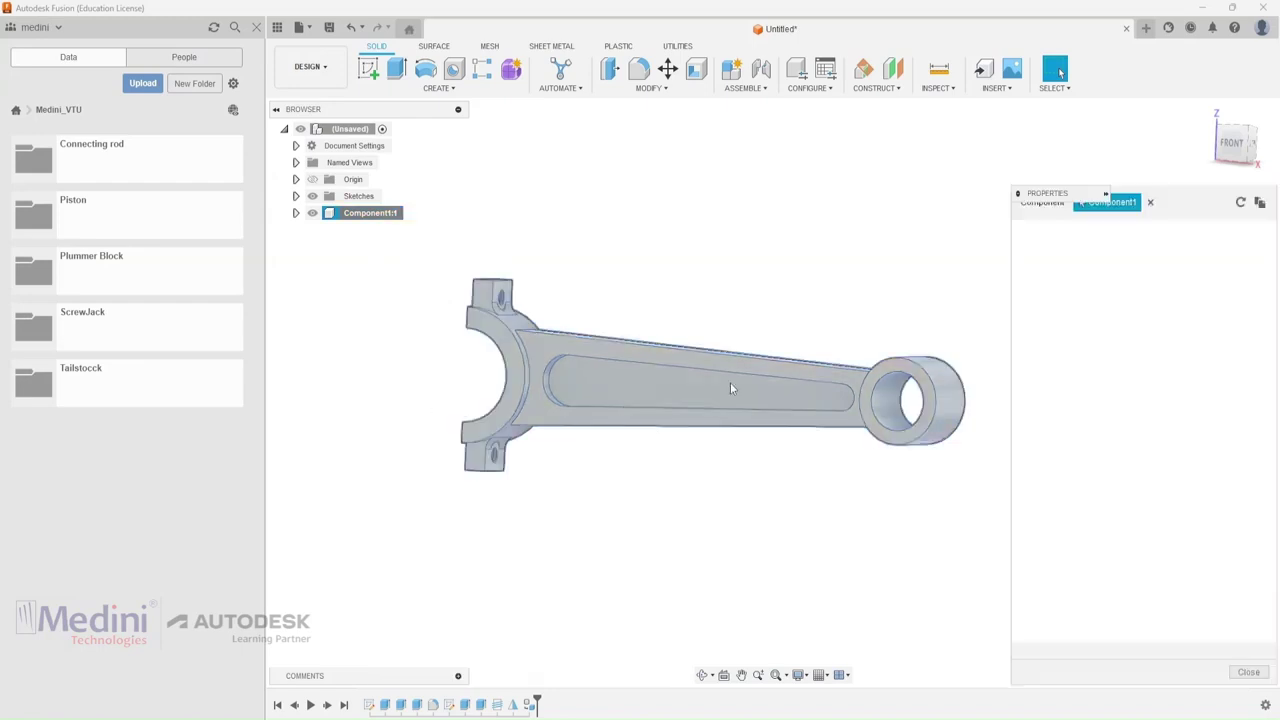
{"action": "left_click", "coordinate": [1112, 278]}
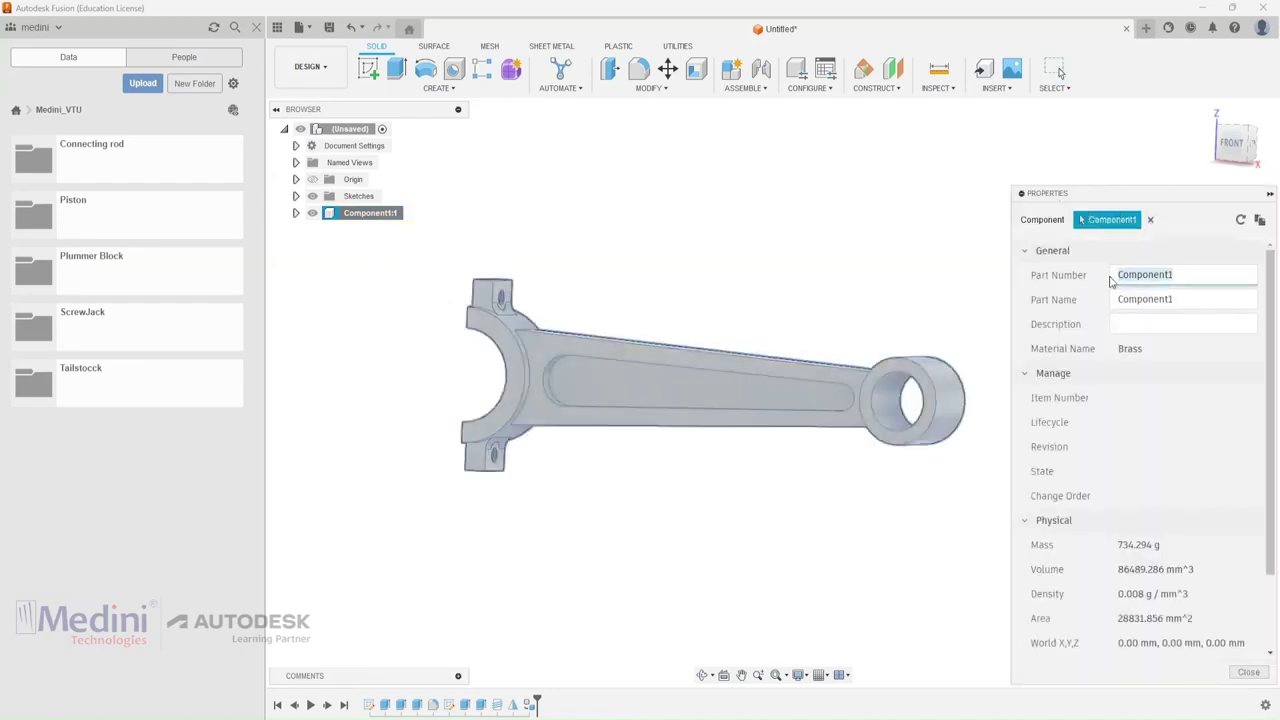
{"action": "type", "text": "2"}
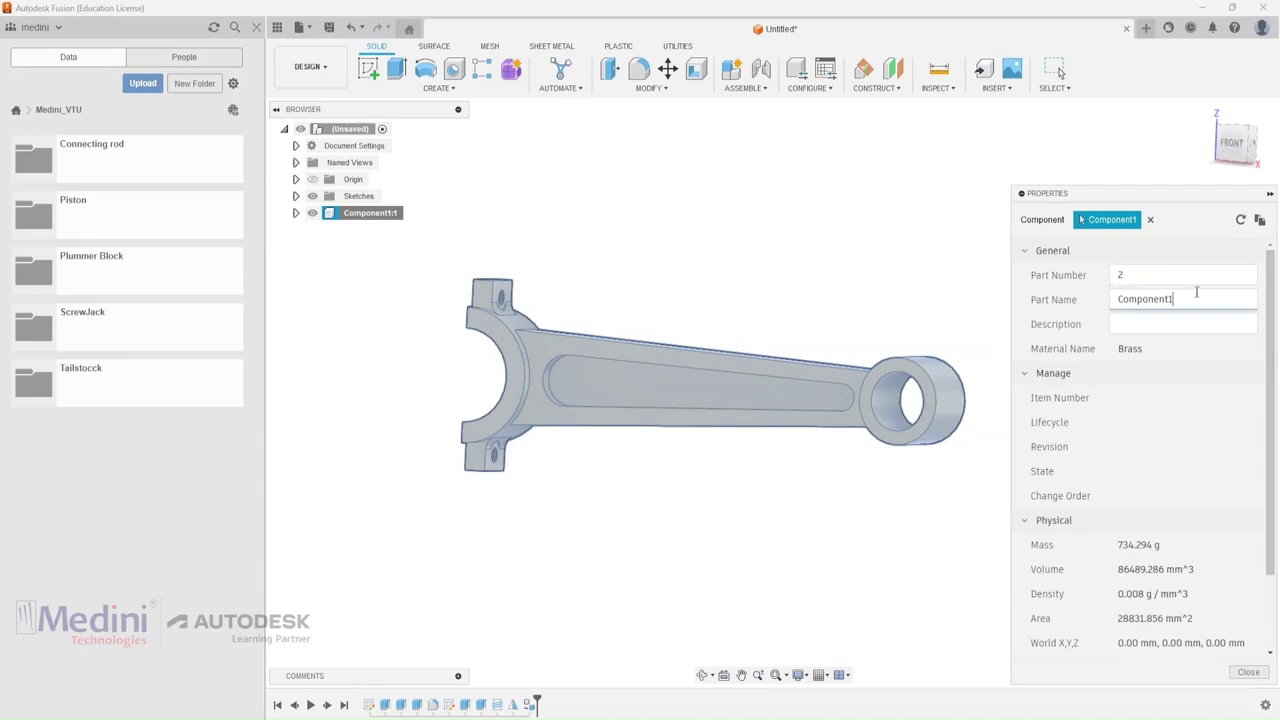
{"action": "left_click", "coordinate": [1118, 291]}
{"action": "type", "text": "Main Rod"}
{"action": "left_click", "coordinate": [966, 258]}
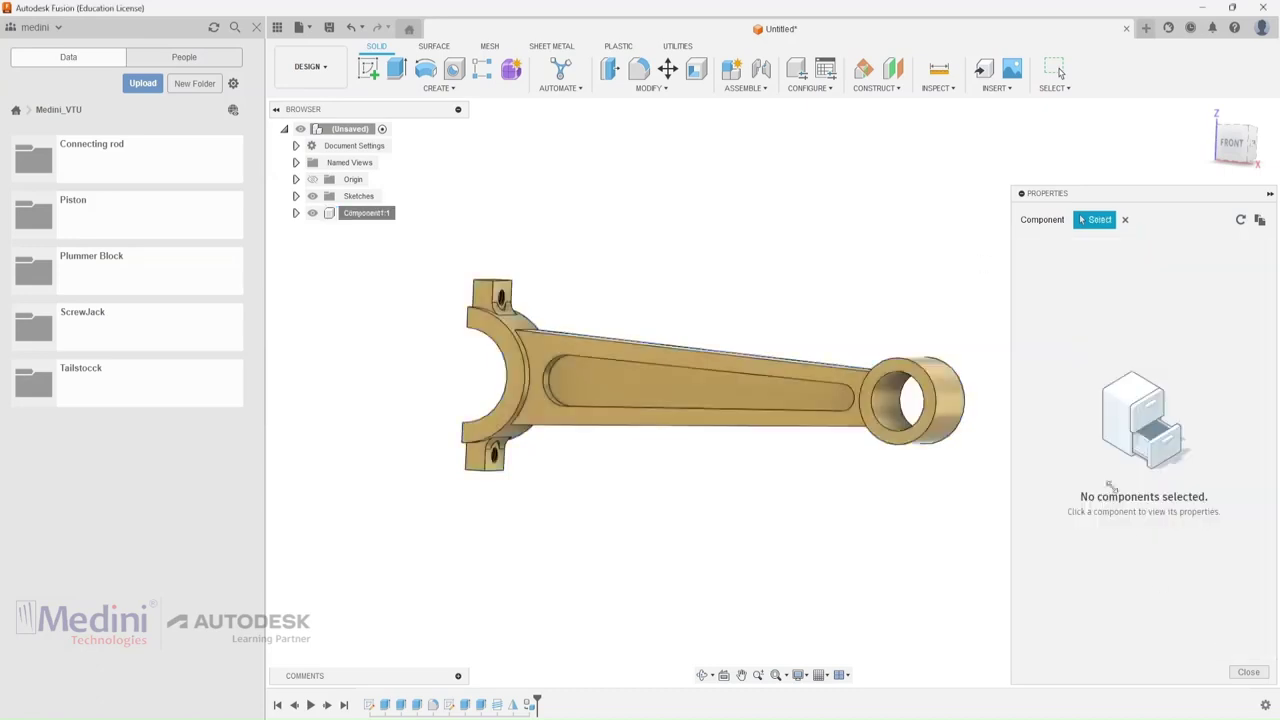
{"action": "left_click", "coordinate": [1248, 672]}
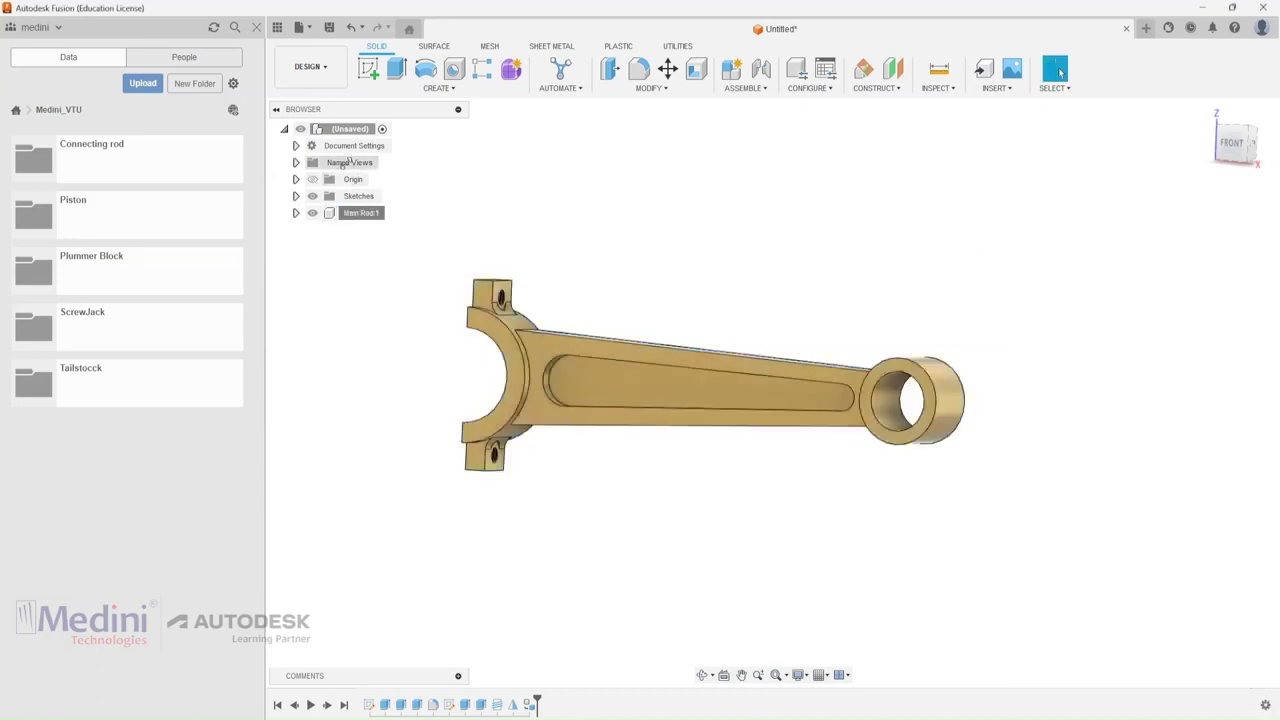
Save the design as '2. Main Rod' in Medini_VTU > Connecting rod and close it.
{"action": "left_click", "coordinate": [328, 31]}
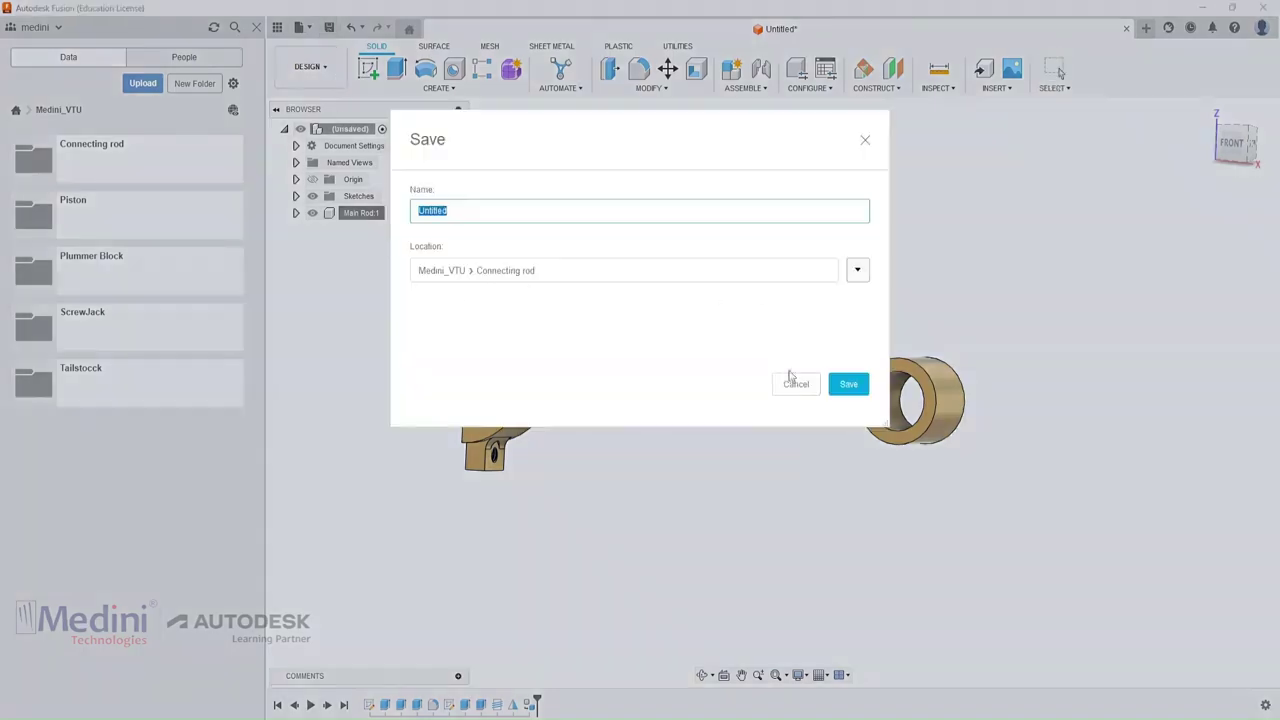
{"action": "left_click", "coordinate": [852, 275]}
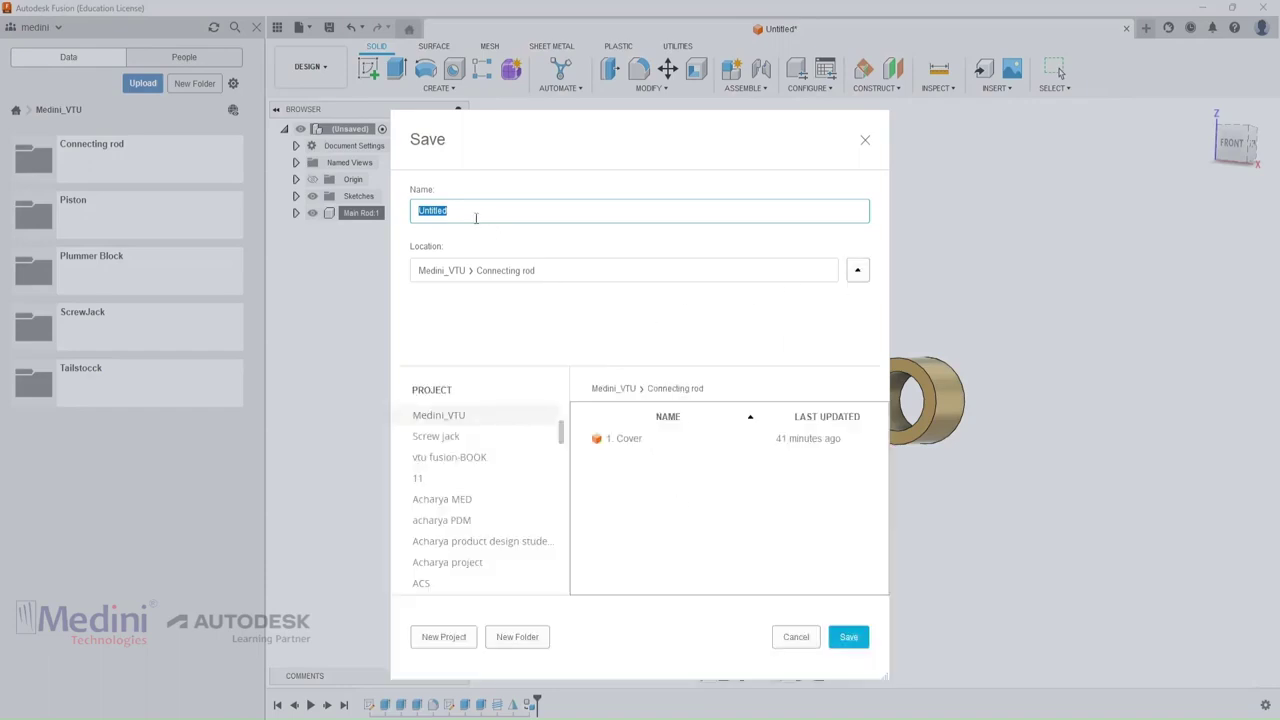
{"action": "type", "text": "2. Main Rod"}
{"action": "key", "text": "Return"}
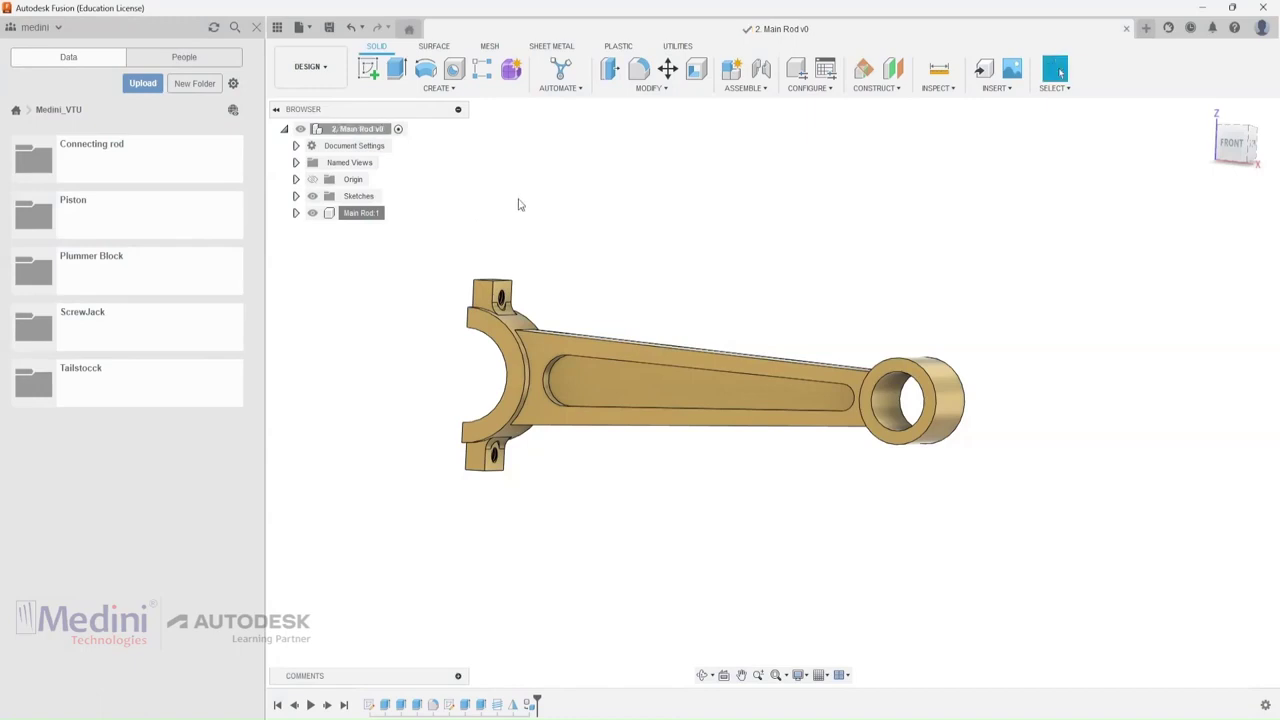
{"action": "key", "text": "ctrl+w"}
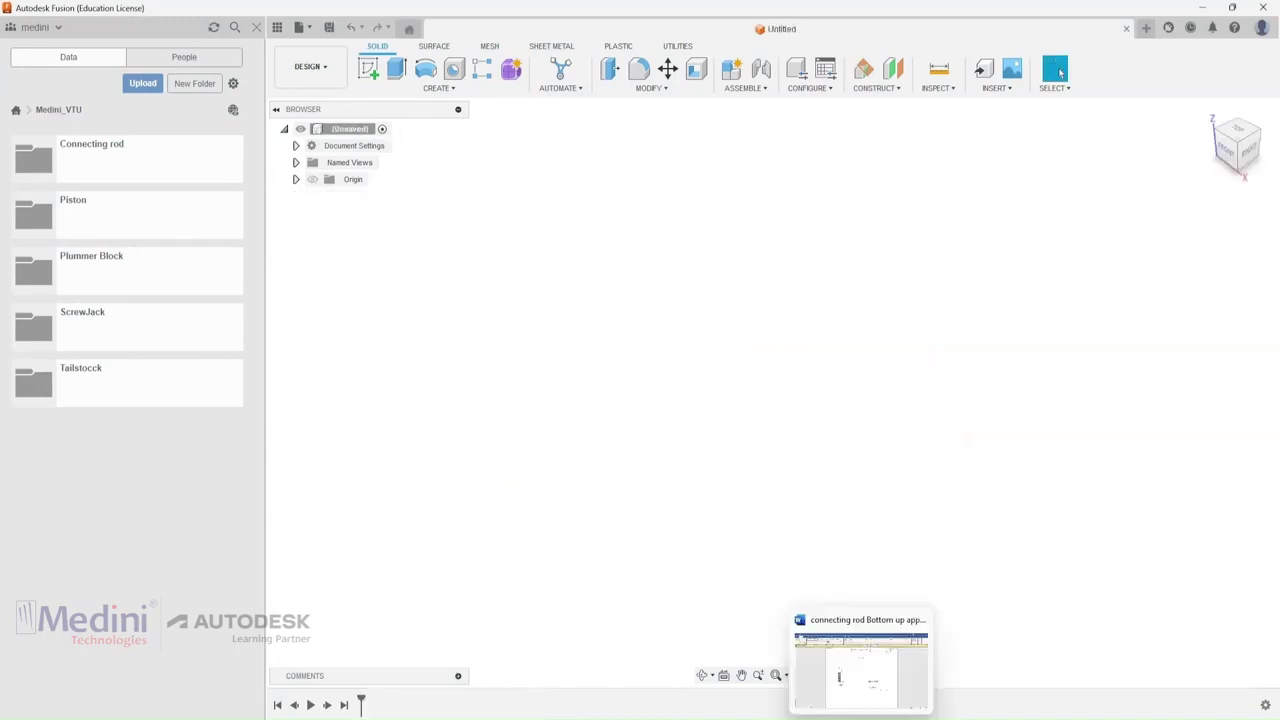
Switch to the reference drawing showing the 3. Screw: Ø10 head, 5 mm tall, 23 mm long.
{"action": "left_click", "coordinate": [865, 660]}
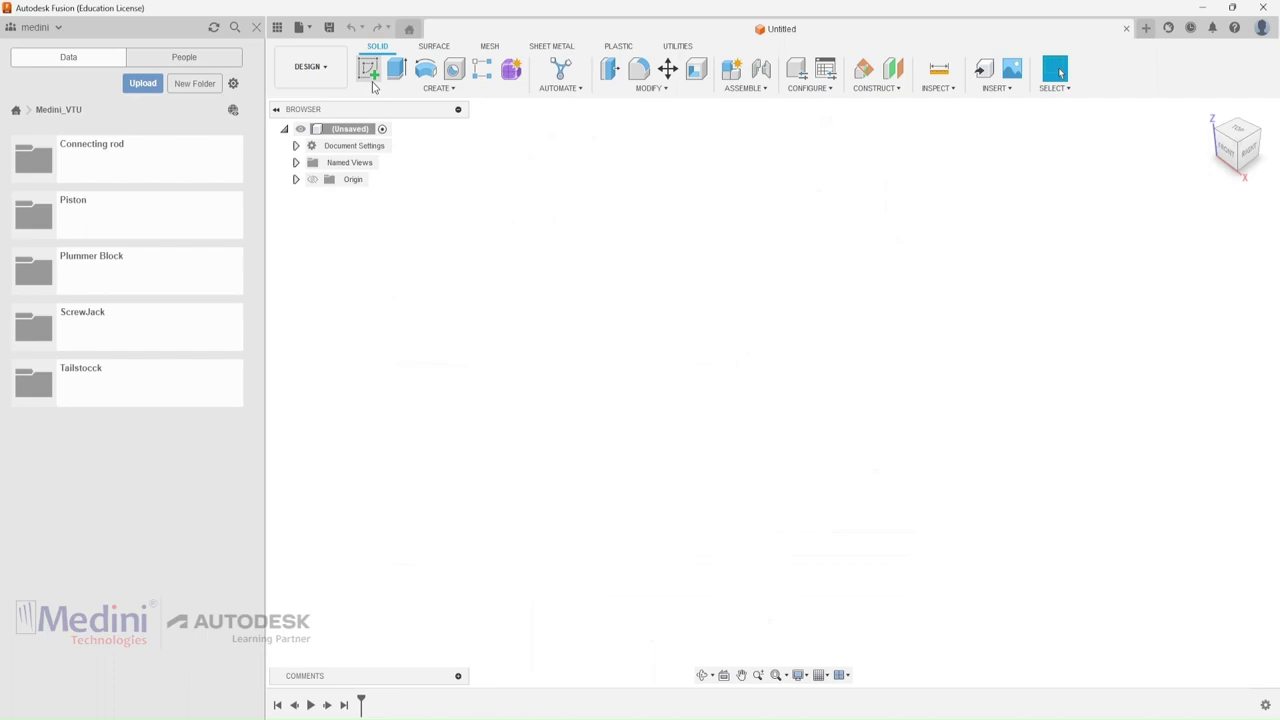
Sketch a 10 mm diameter circle centred at the origin on the front plane.
{"action": "left_click", "coordinate": [368, 70]}
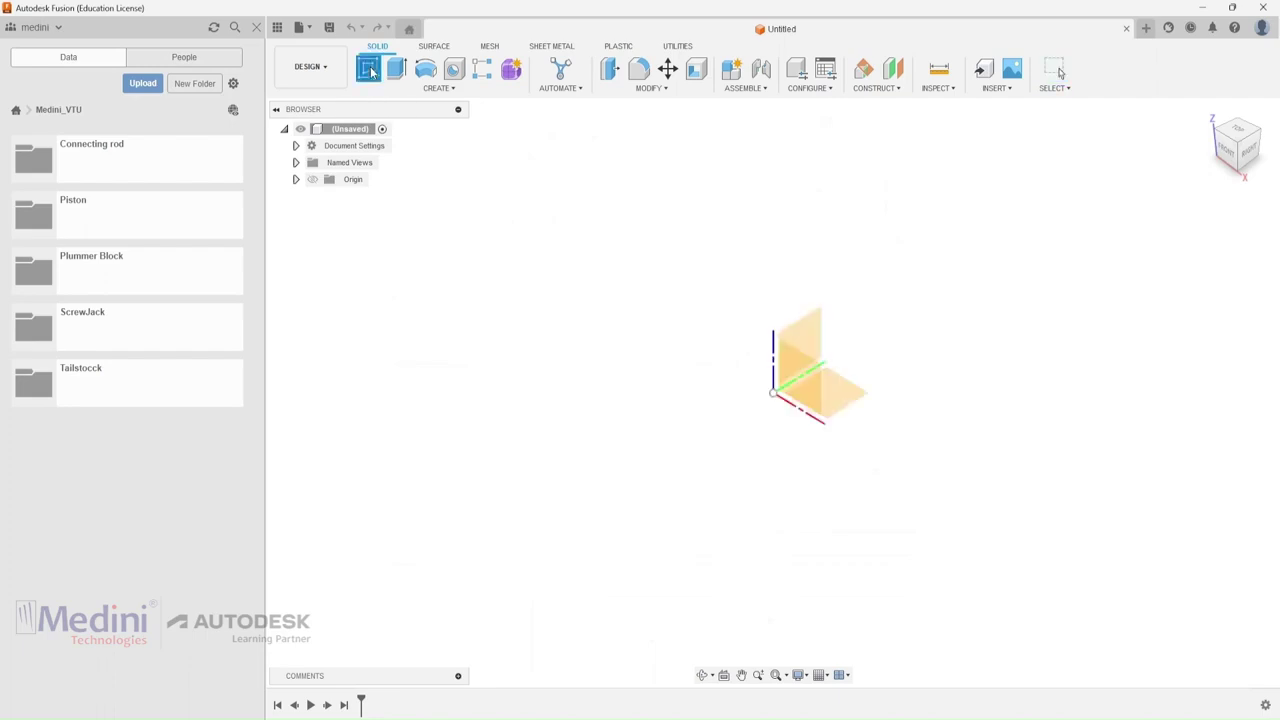
{"action": "left_click", "coordinate": [772, 366]}
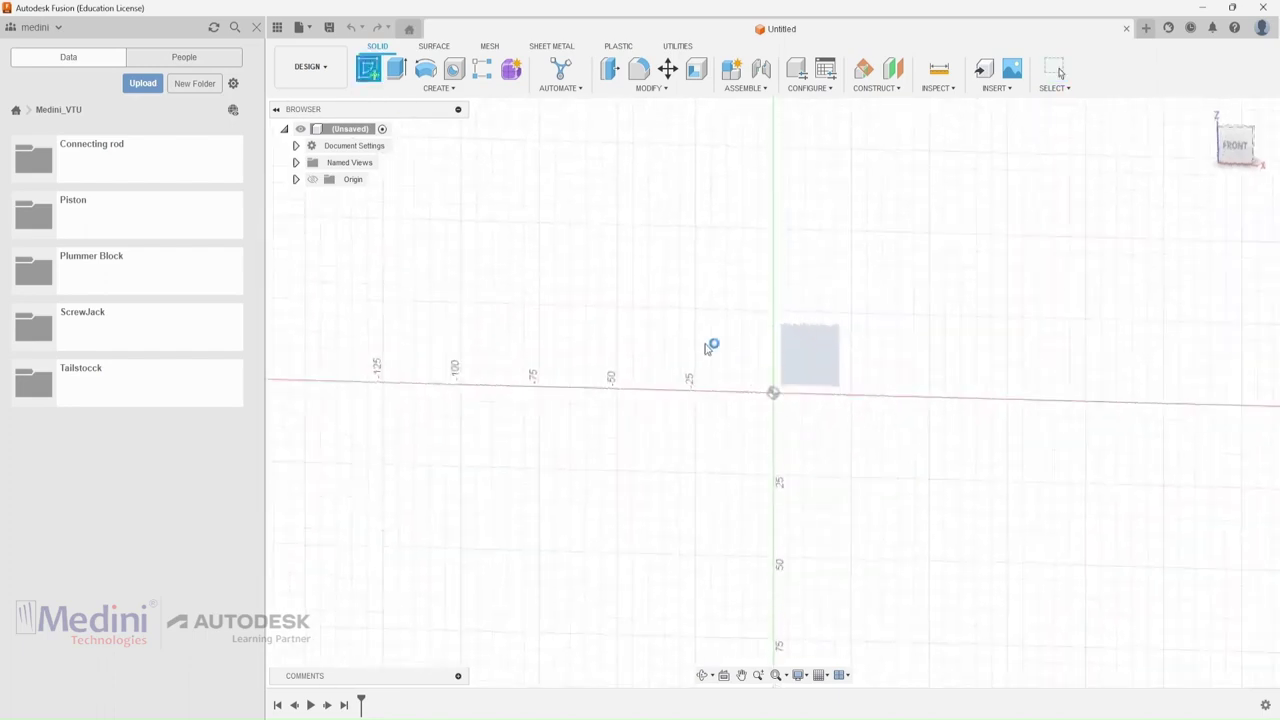
{"action": "left_click", "coordinate": [368, 69]}
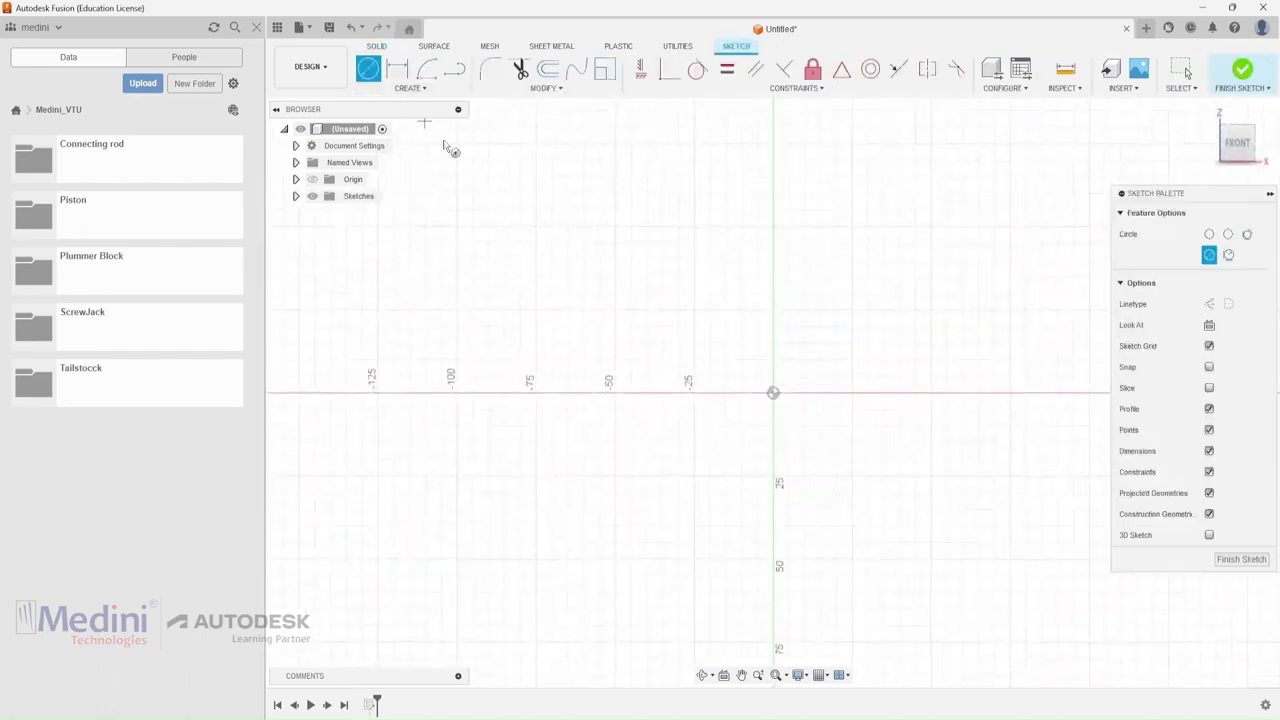
{"action": "left_click", "coordinate": [773, 393]}
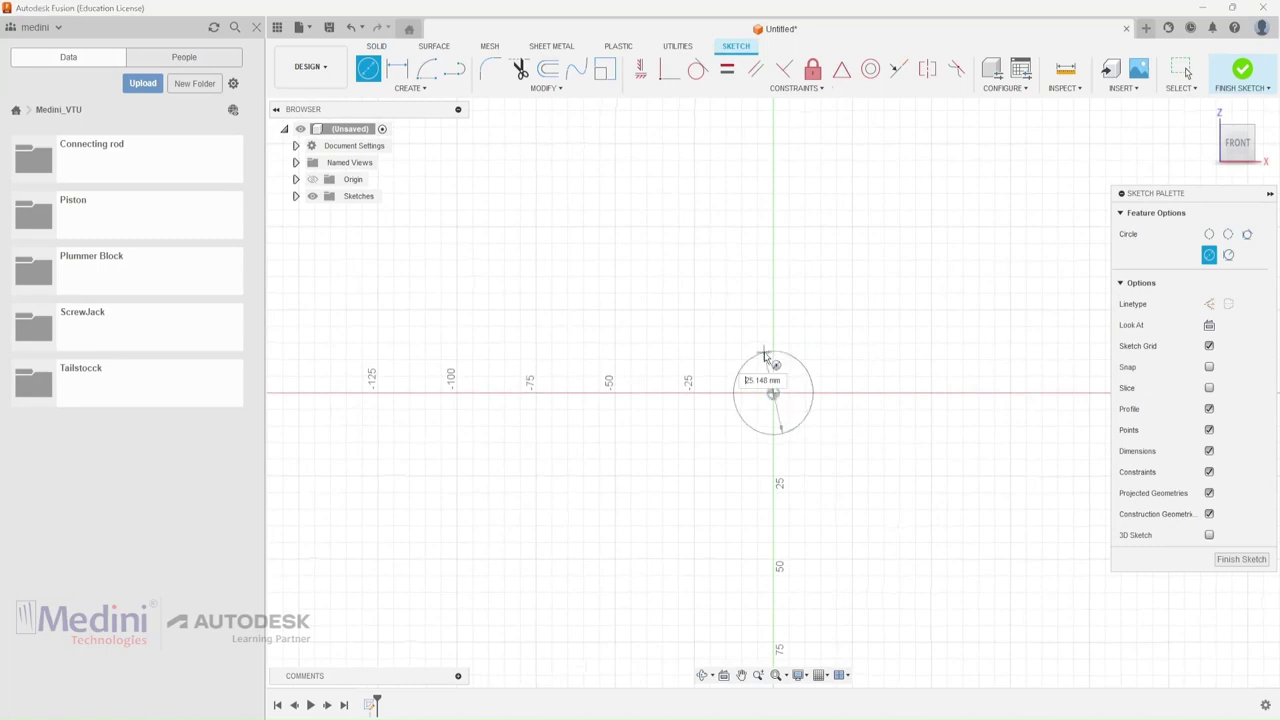
{"action": "type", "text": "4"}
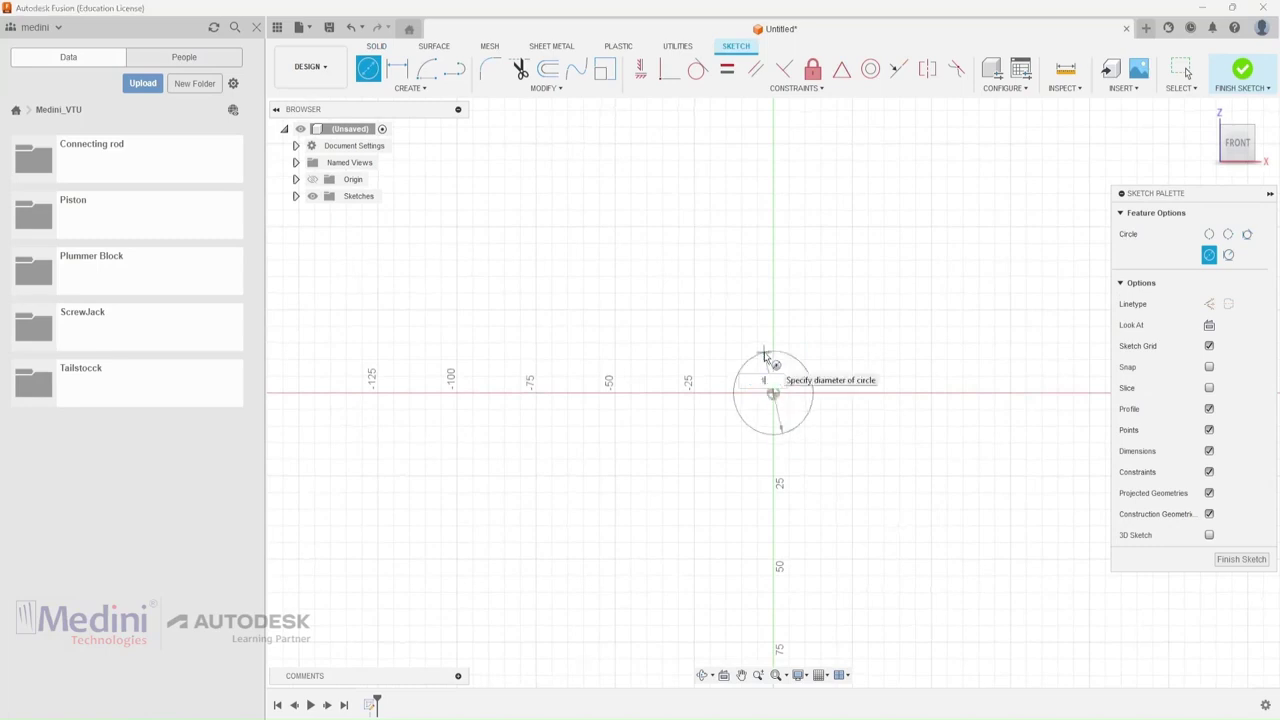
{"action": "key", "text": "Return"}
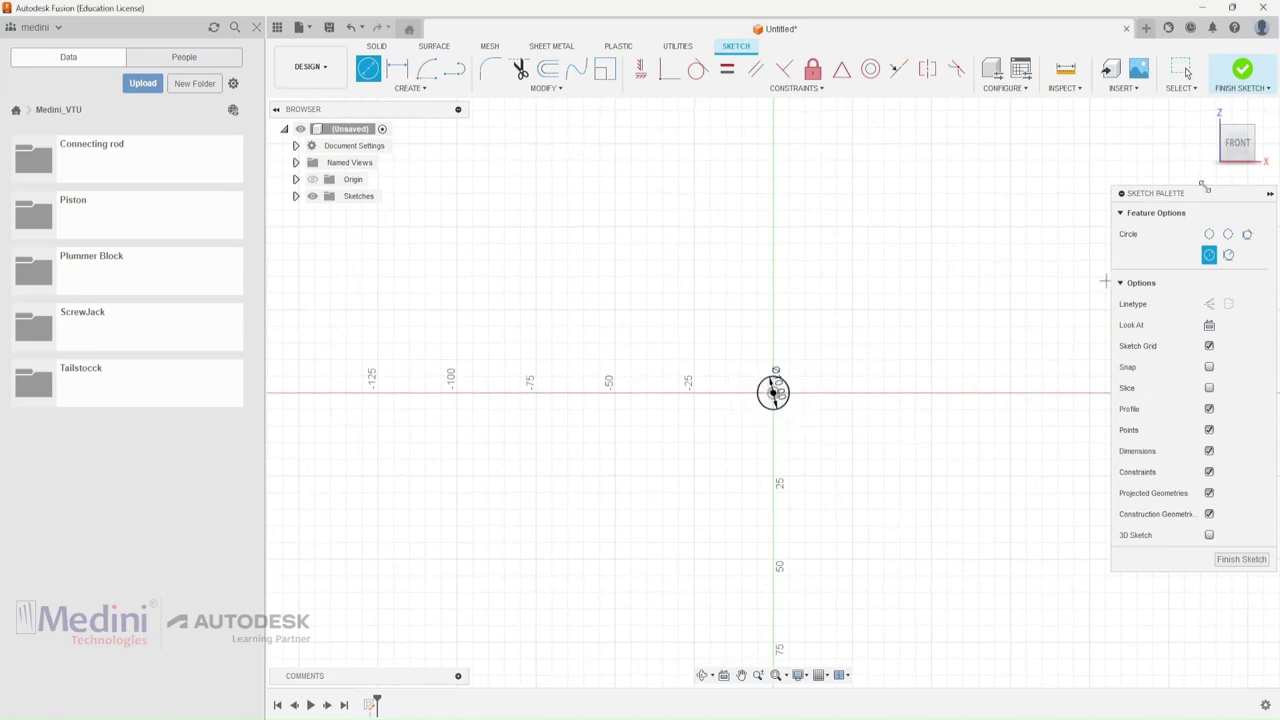
{"action": "left_click", "coordinate": [1244, 88]}
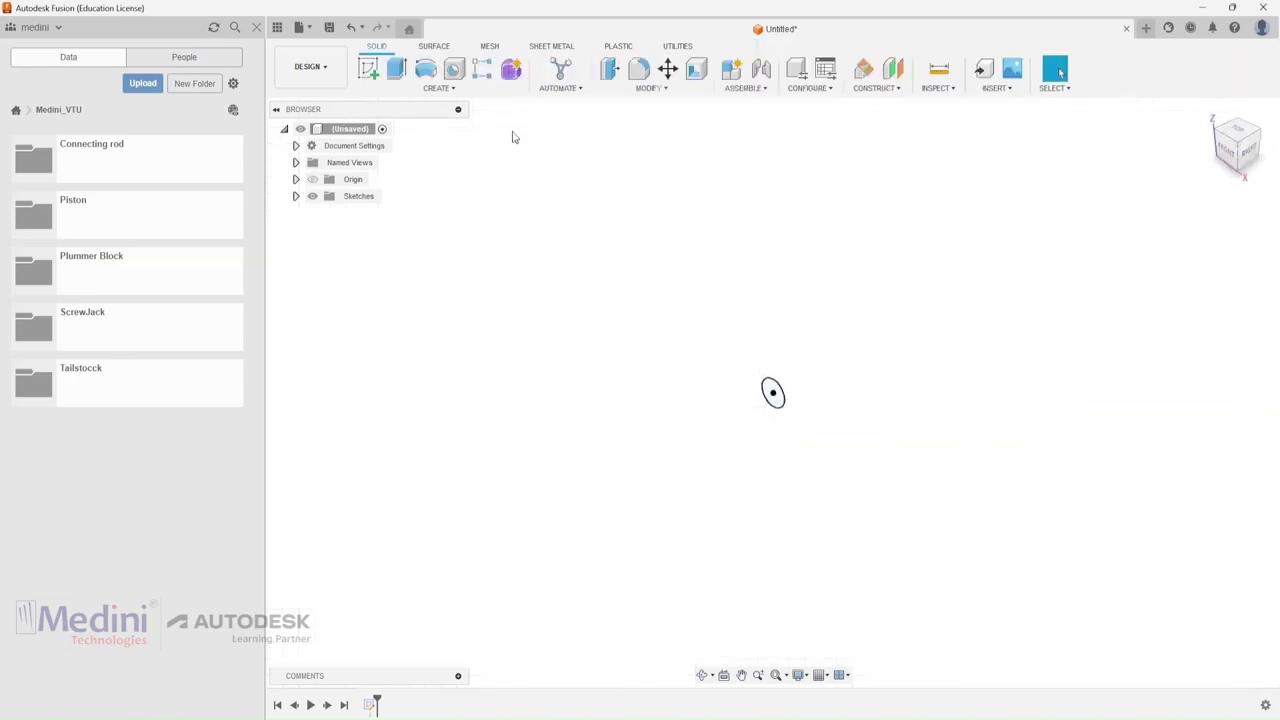
Extrude the circle 5 mm into a new body to form the screw head.
{"action": "left_click", "coordinate": [397, 76]}
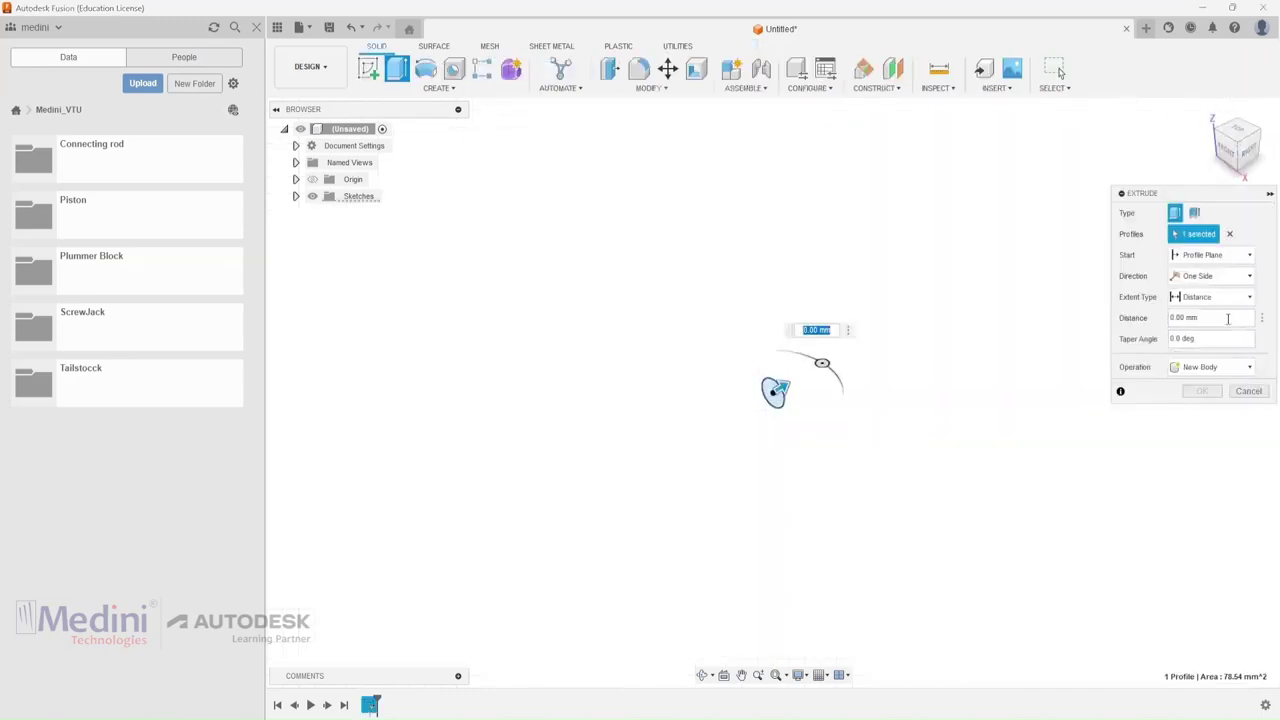
{"action": "type", "text": "10"}
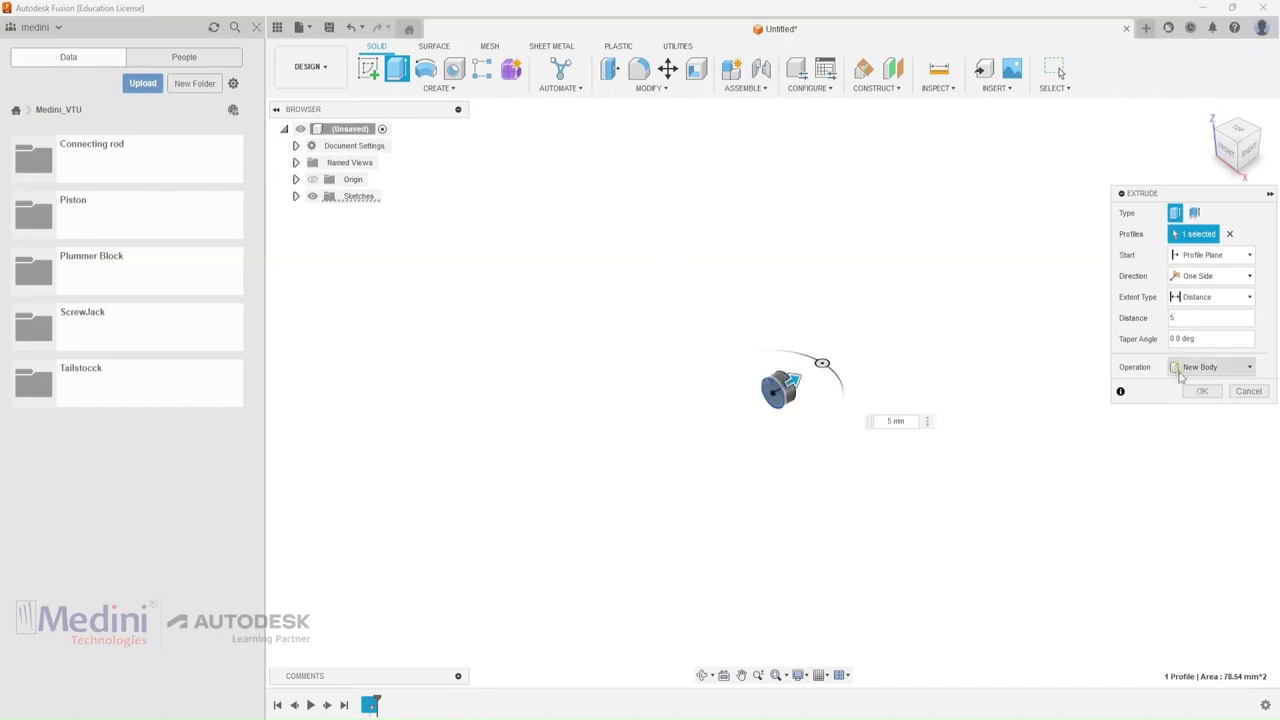
{"action": "left_click", "coordinate": [1202, 391]}
{"action": "middle_click_drag", "start_coordinate": [914, 306], "coordinate": [812, 314], "text": "shift"}
Sketch a 6 mm diameter circle centred on the head's end face.
{"action": "left_click", "coordinate": [368, 68]}
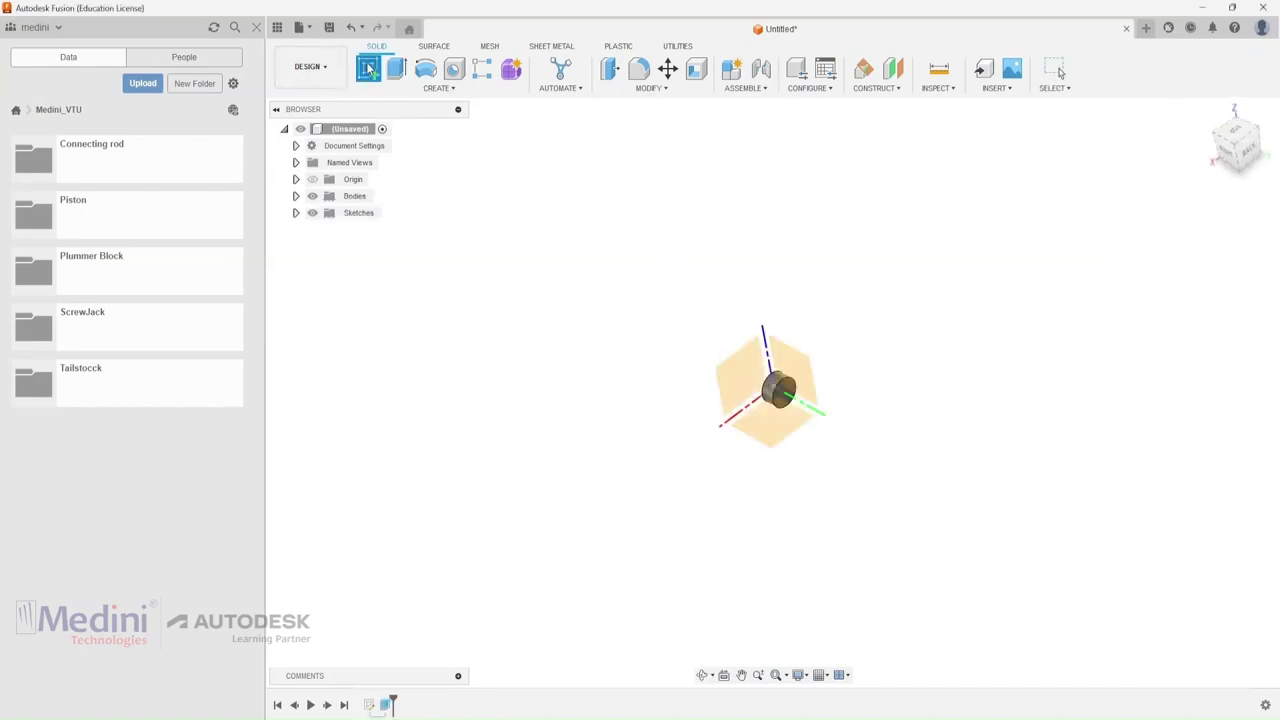
{"action": "scroll", "coordinate": [798, 395], "scroll_direction": "up", "scroll_amount": 3}
{"action": "left_click", "coordinate": [778, 395]}
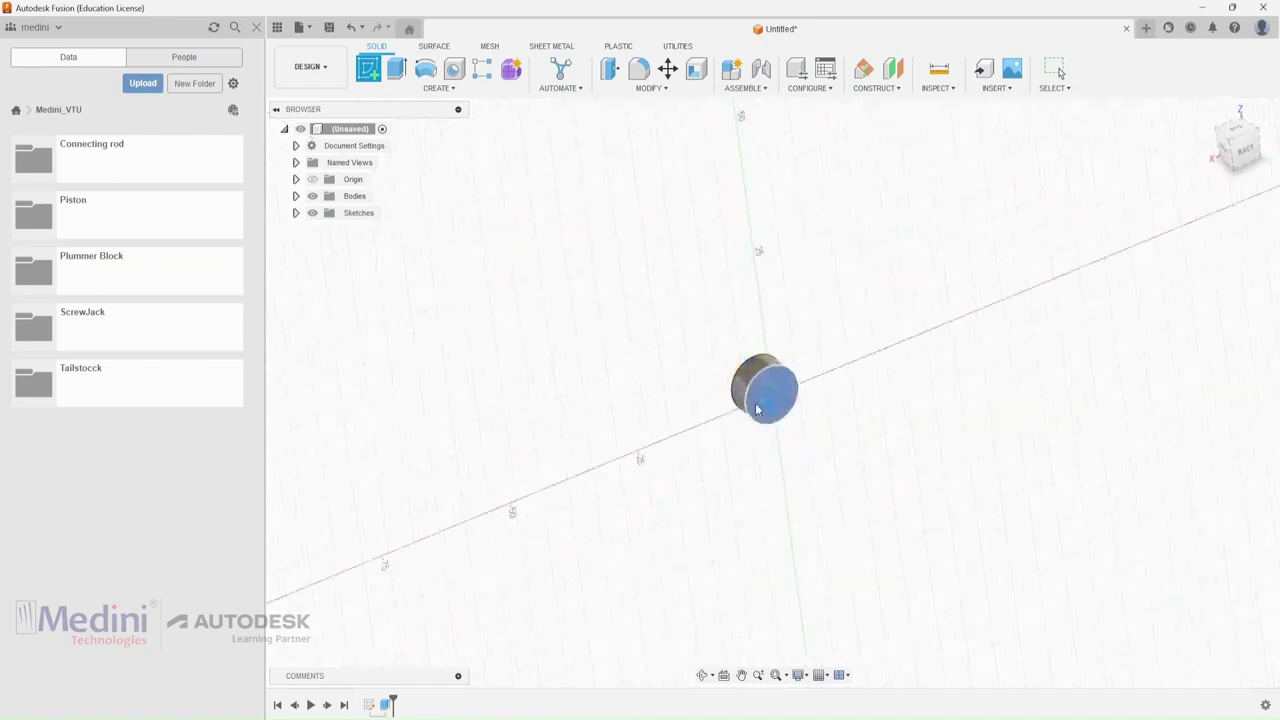
{"action": "left_click", "coordinate": [368, 68]}
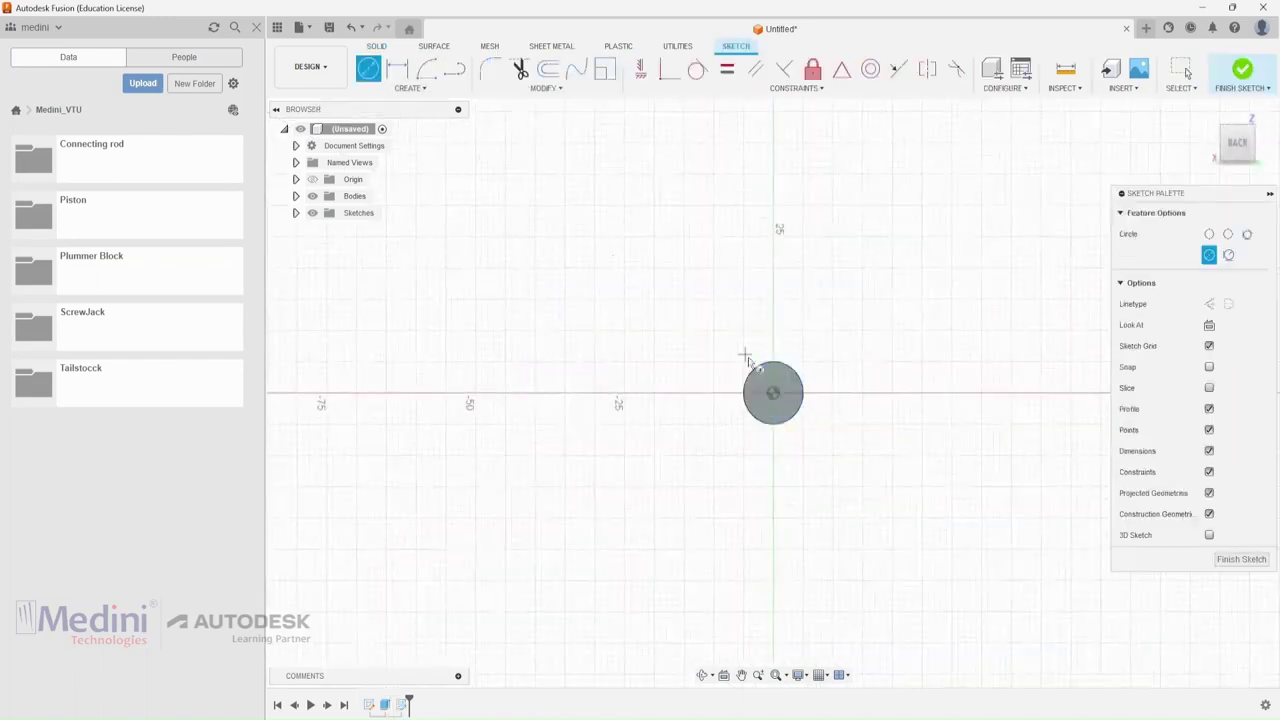
{"action": "left_click", "coordinate": [772, 394]}
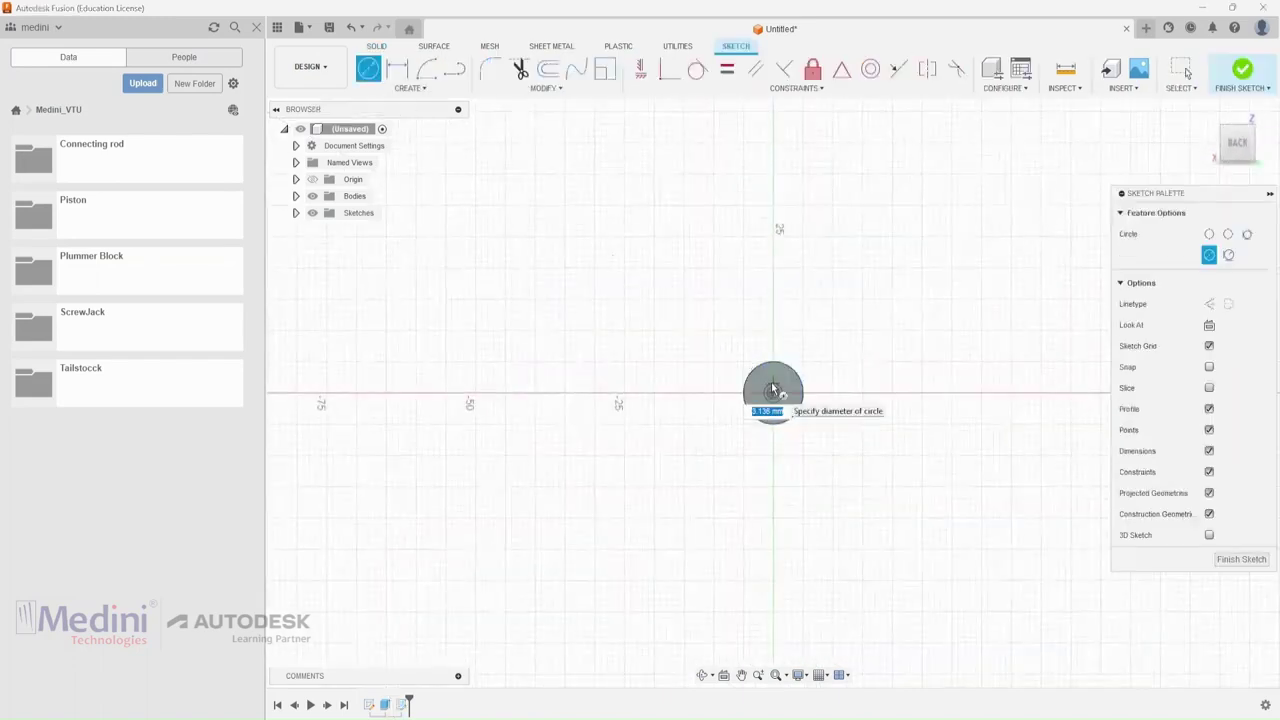
{"action": "type", "text": "5"}
{"action": "key", "text": "Return"}
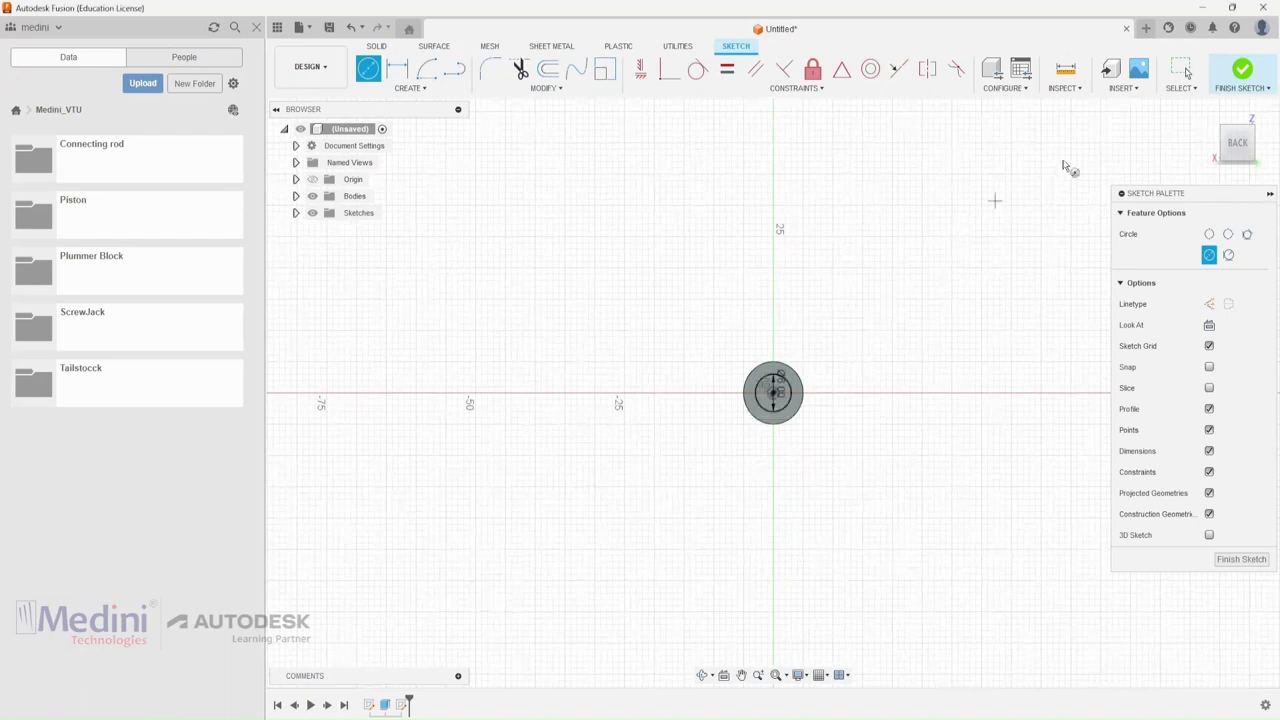
{"action": "left_click", "coordinate": [1252, 71]}
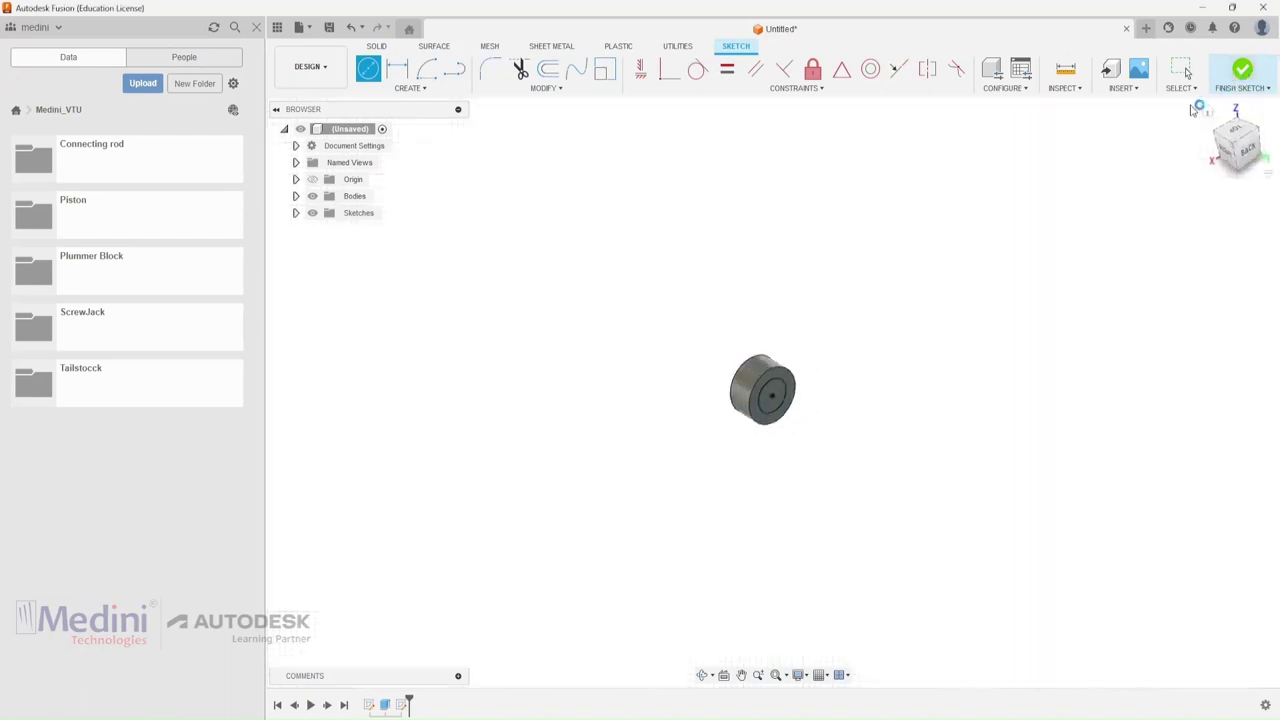
Extrude the 6 mm circle 18 mm, joined to the head, forming the shank.
{"action": "left_click", "coordinate": [396, 68]}
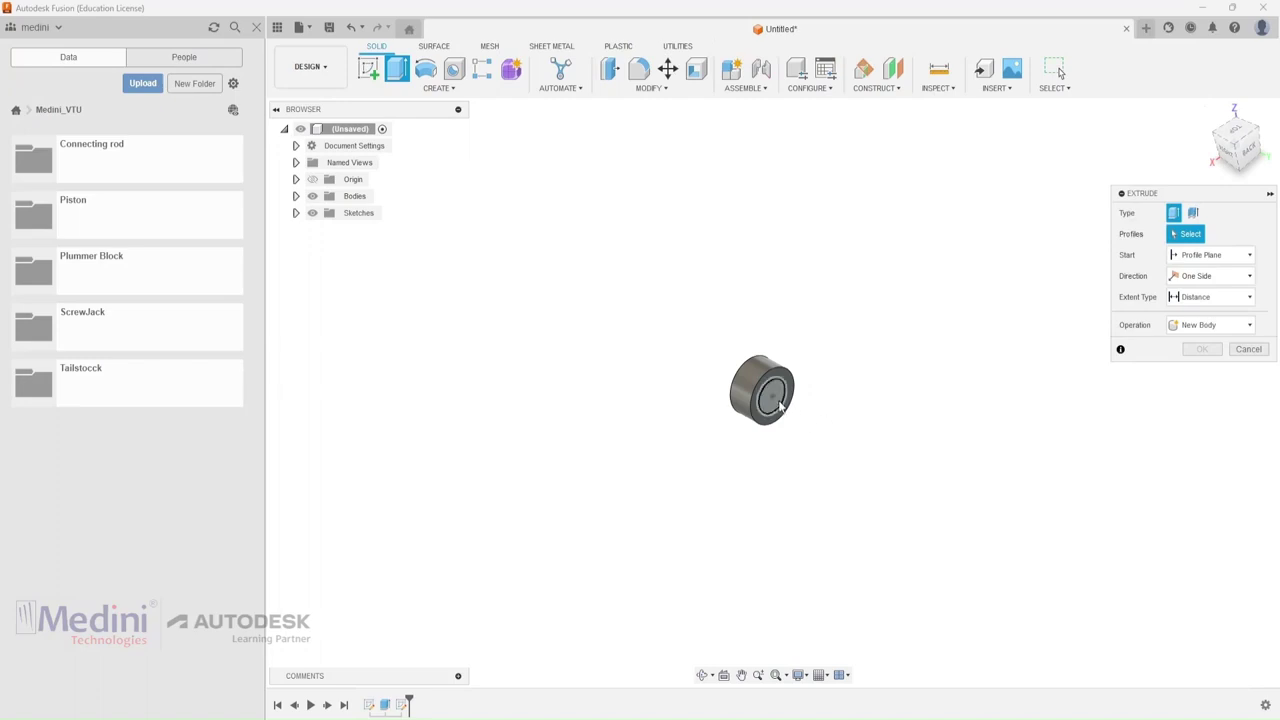
{"action": "left_click", "coordinate": [775, 399]}
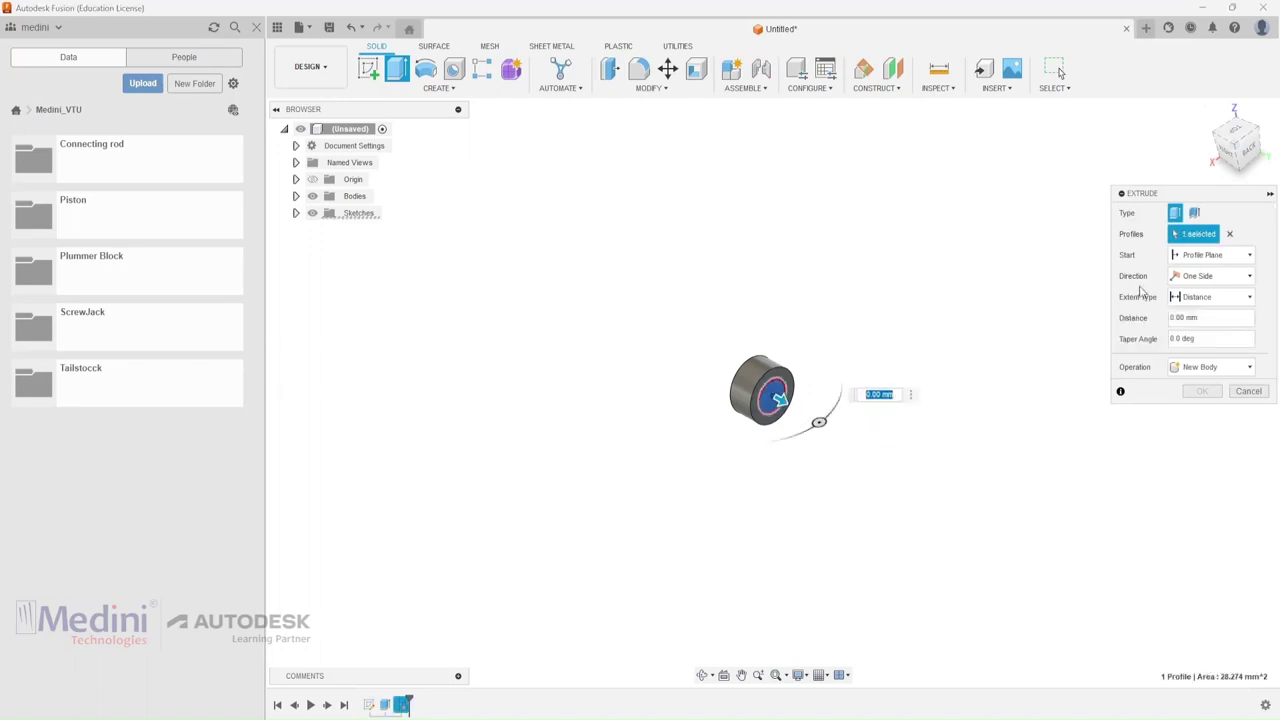
{"action": "left_click", "coordinate": [866, 660]}
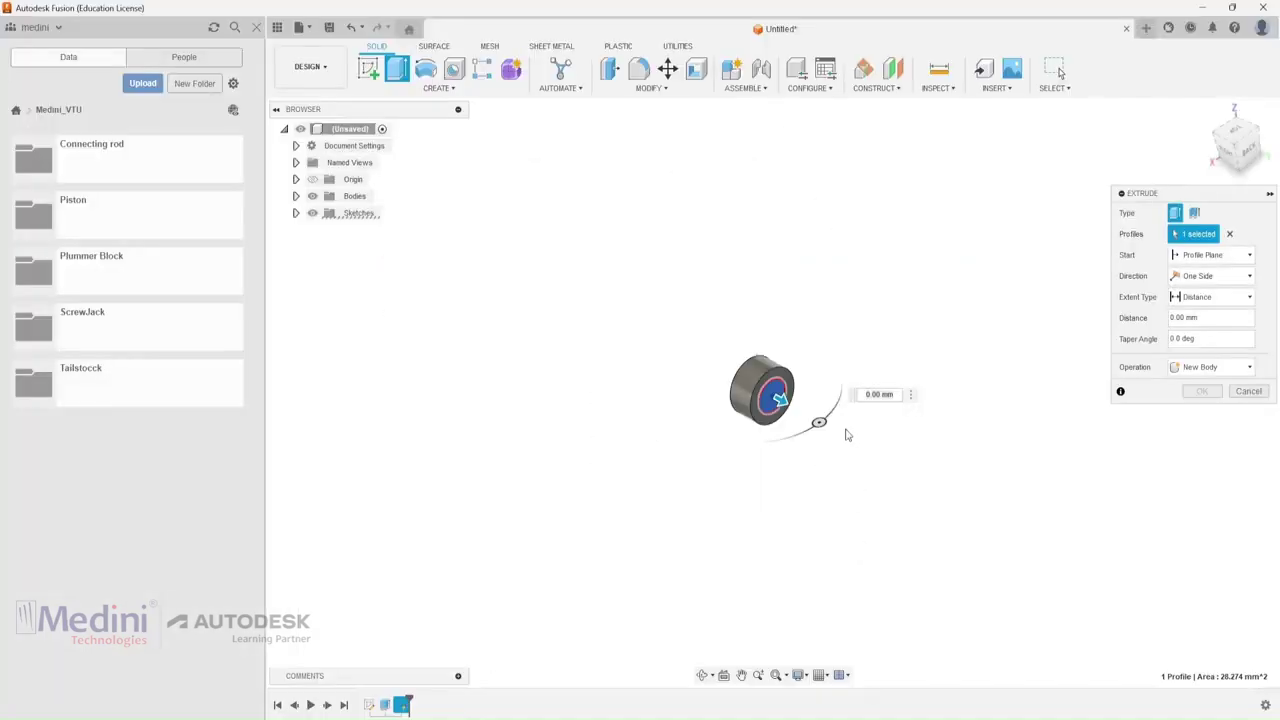
{"action": "left_click_drag", "start_coordinate": [845, 434], "coordinate": [940, 470]}
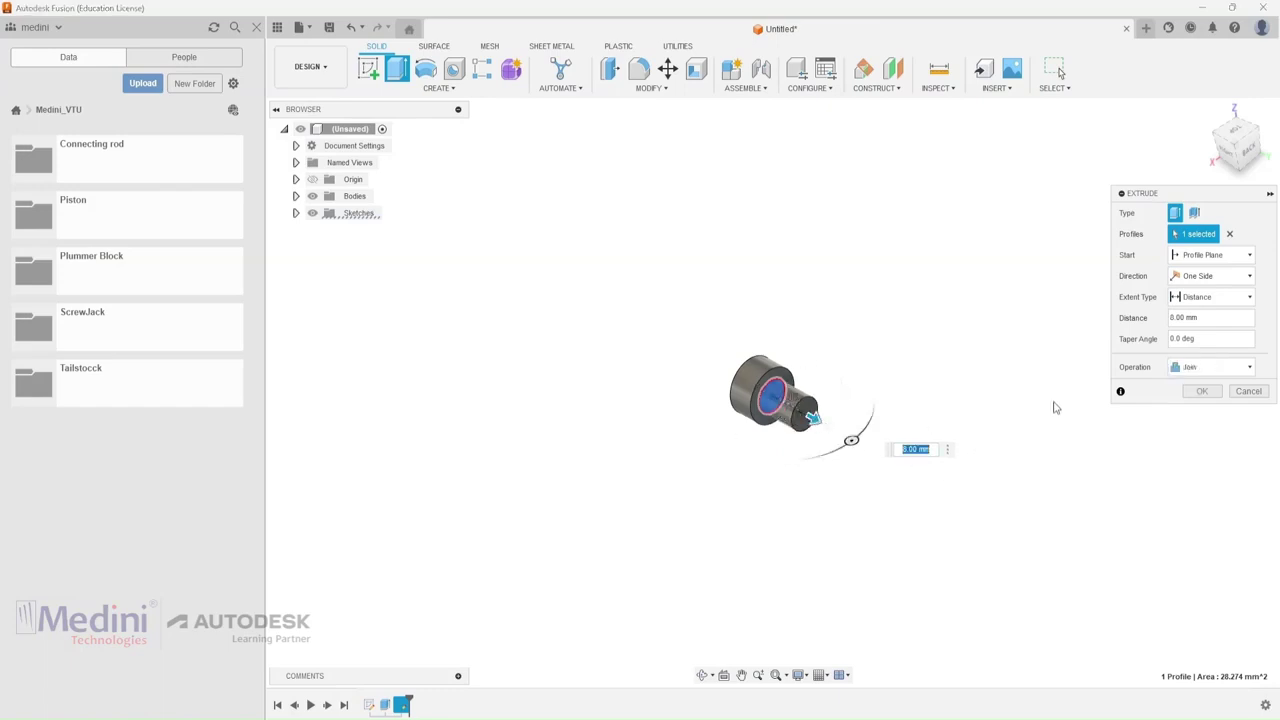
{"action": "left_click", "coordinate": [1185, 317]}
{"action": "type", "text": "18"}
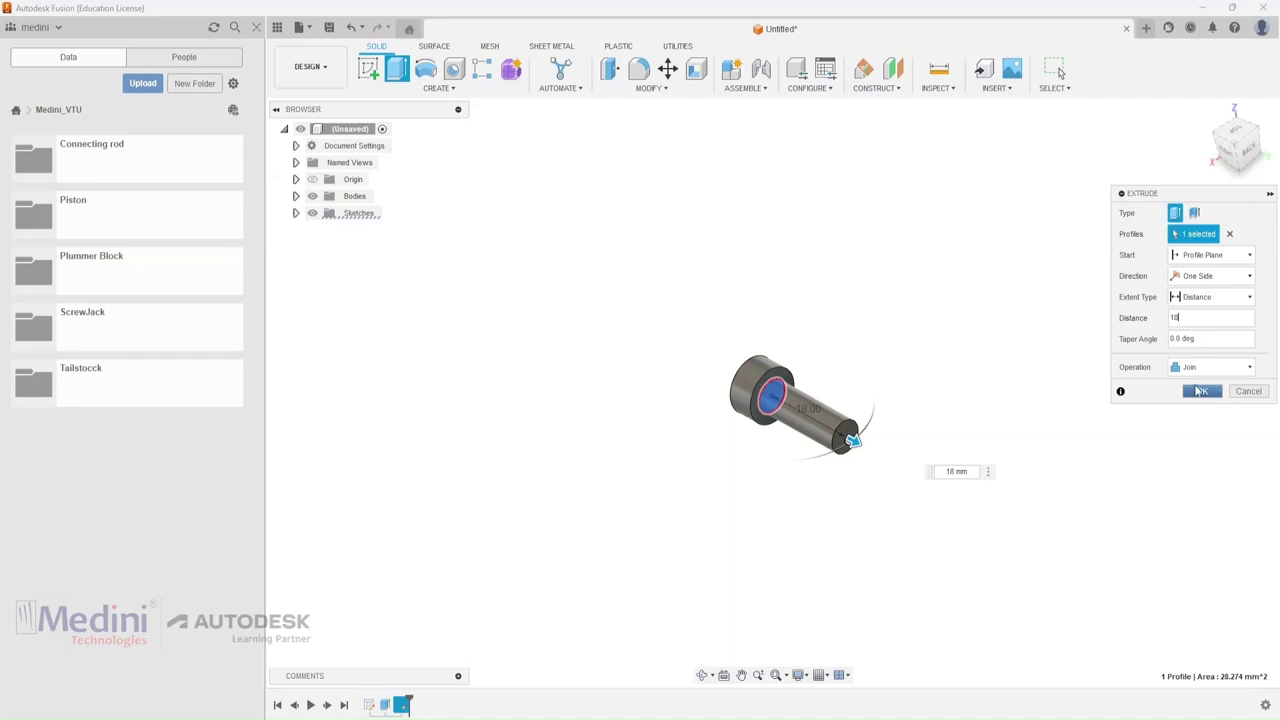
{"action": "left_click", "coordinate": [1197, 390]}
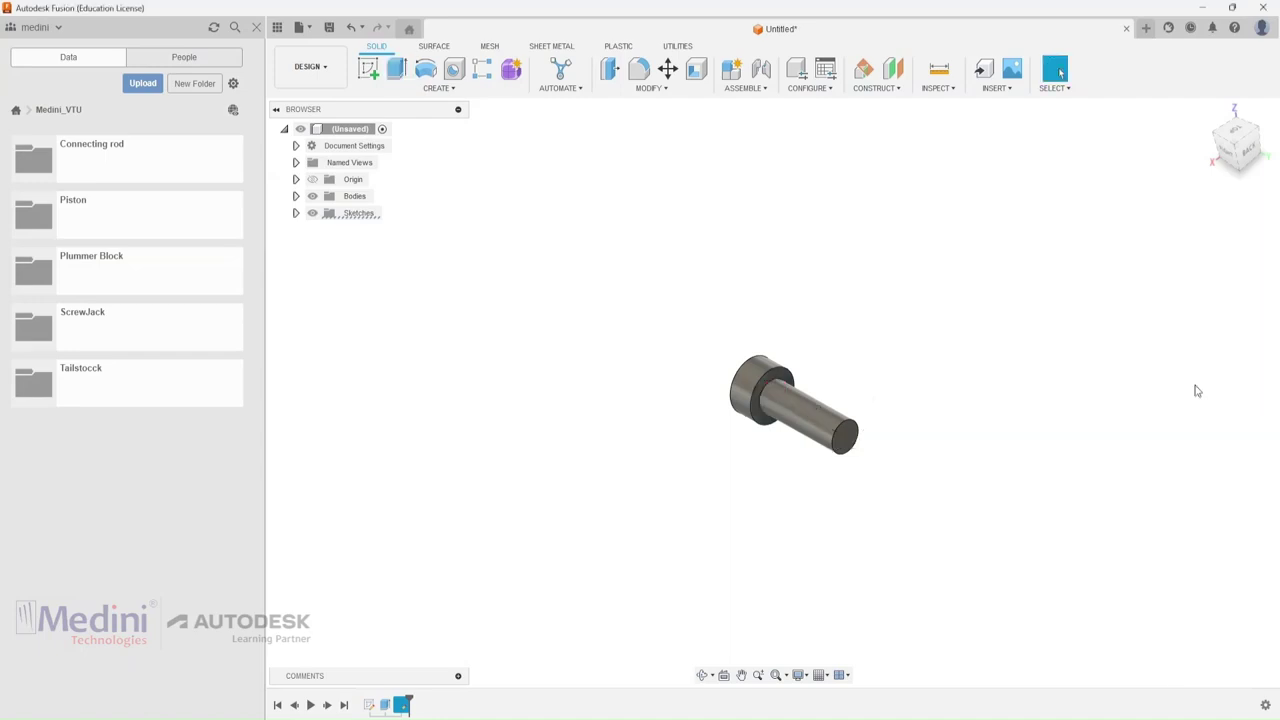
Thread the full shank length with a modelled ISO Metric M6x1, class 6g right-hand thread.
{"action": "left_click", "coordinate": [450, 89]}
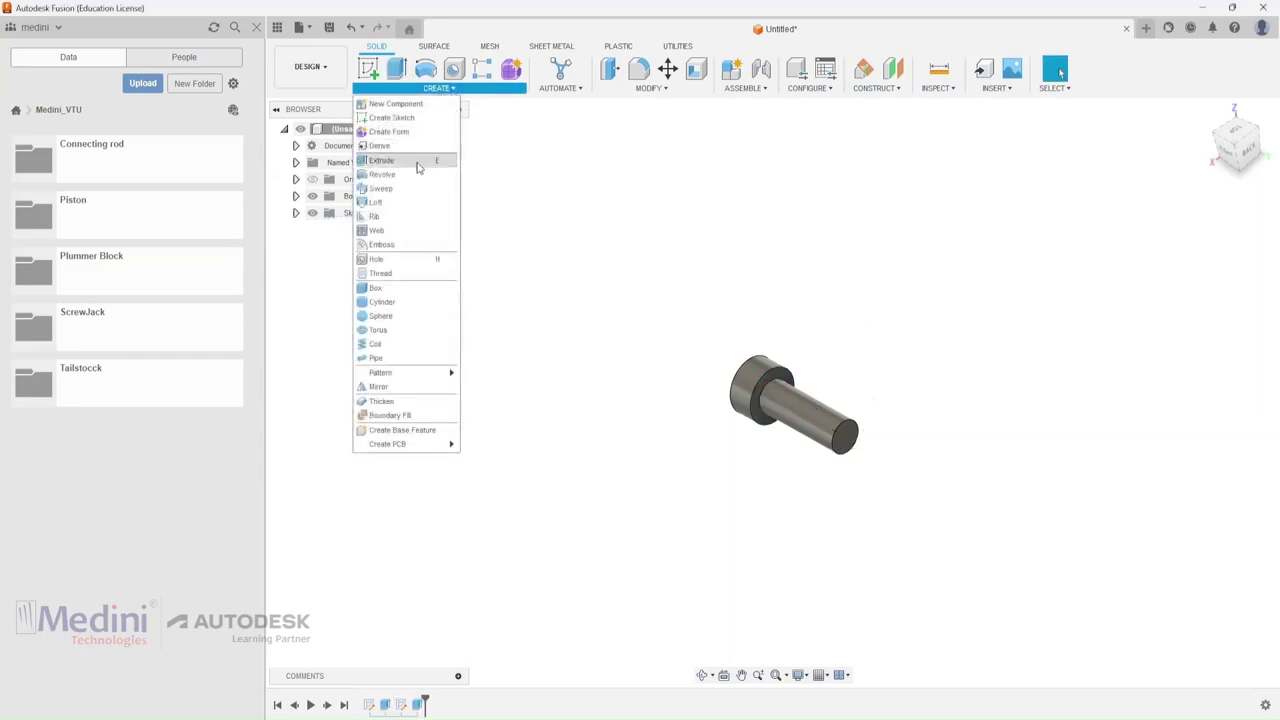
{"action": "left_click", "coordinate": [397, 287]}
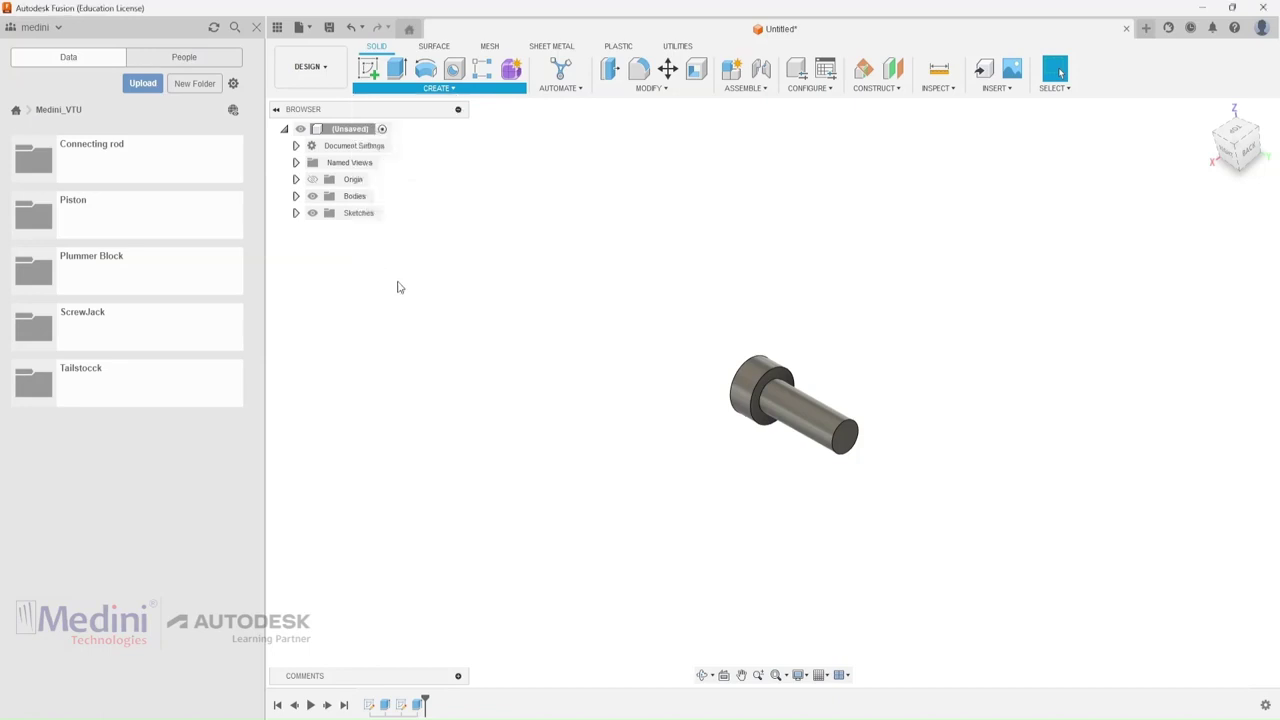
{"action": "left_click", "coordinate": [789, 418]}
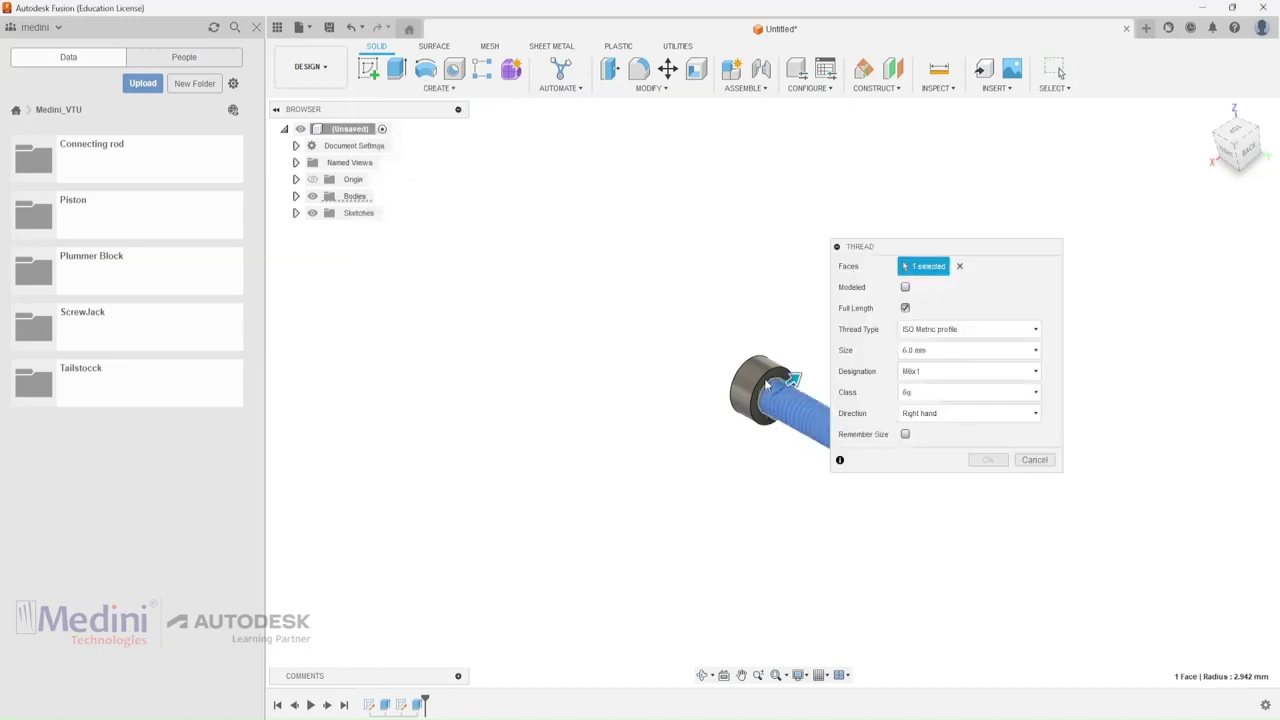
{"action": "left_click_drag", "start_coordinate": [968, 251], "coordinate": [981, 251]}
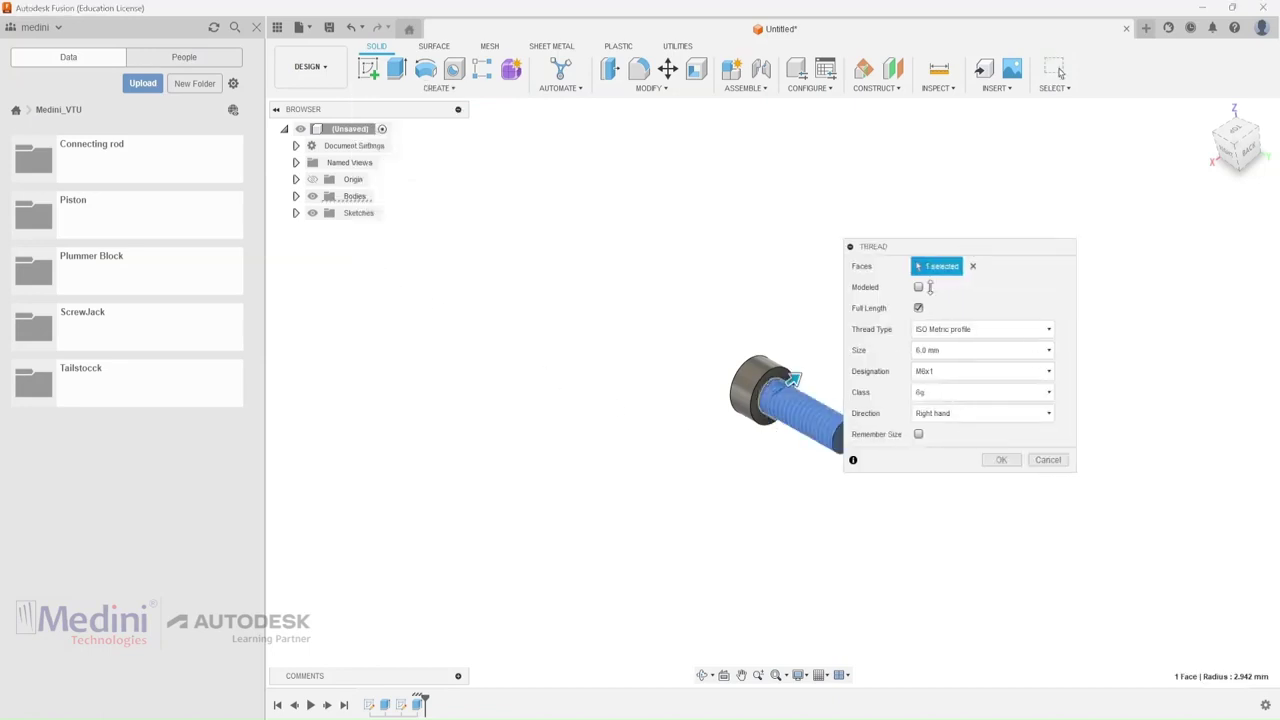
{"action": "left_click", "coordinate": [919, 287]}
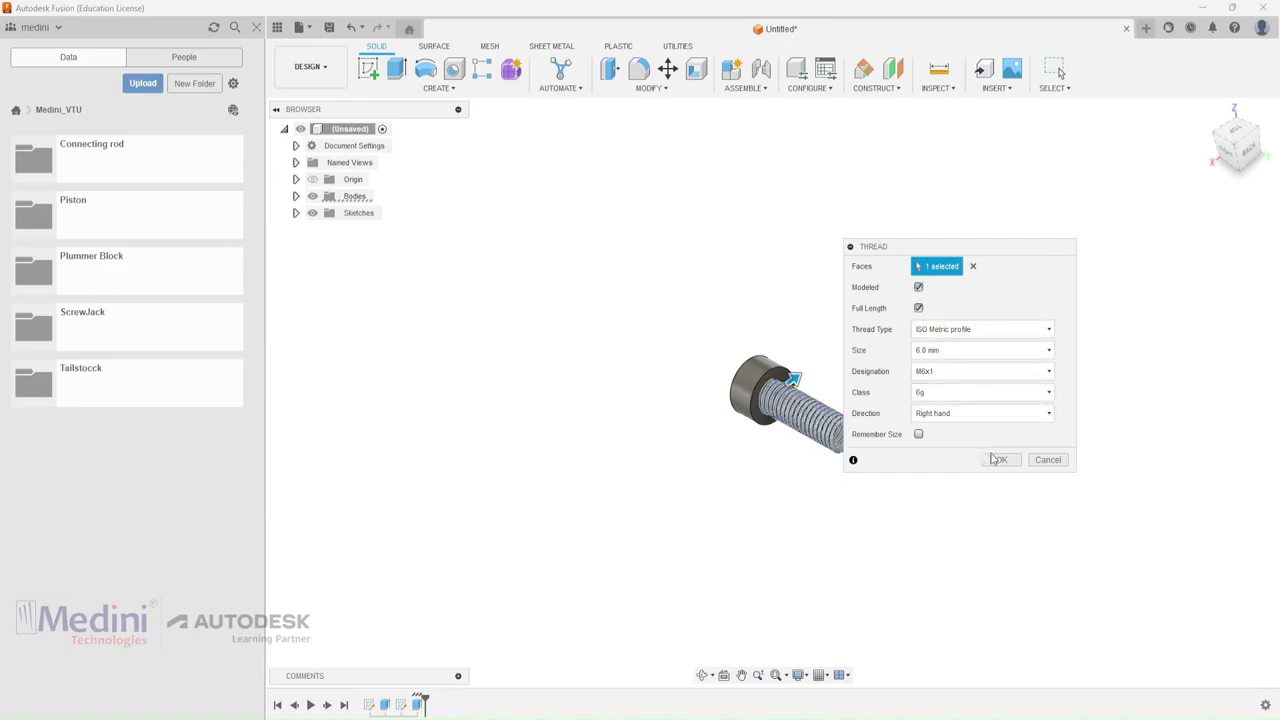
{"action": "left_click", "coordinate": [996, 459]}
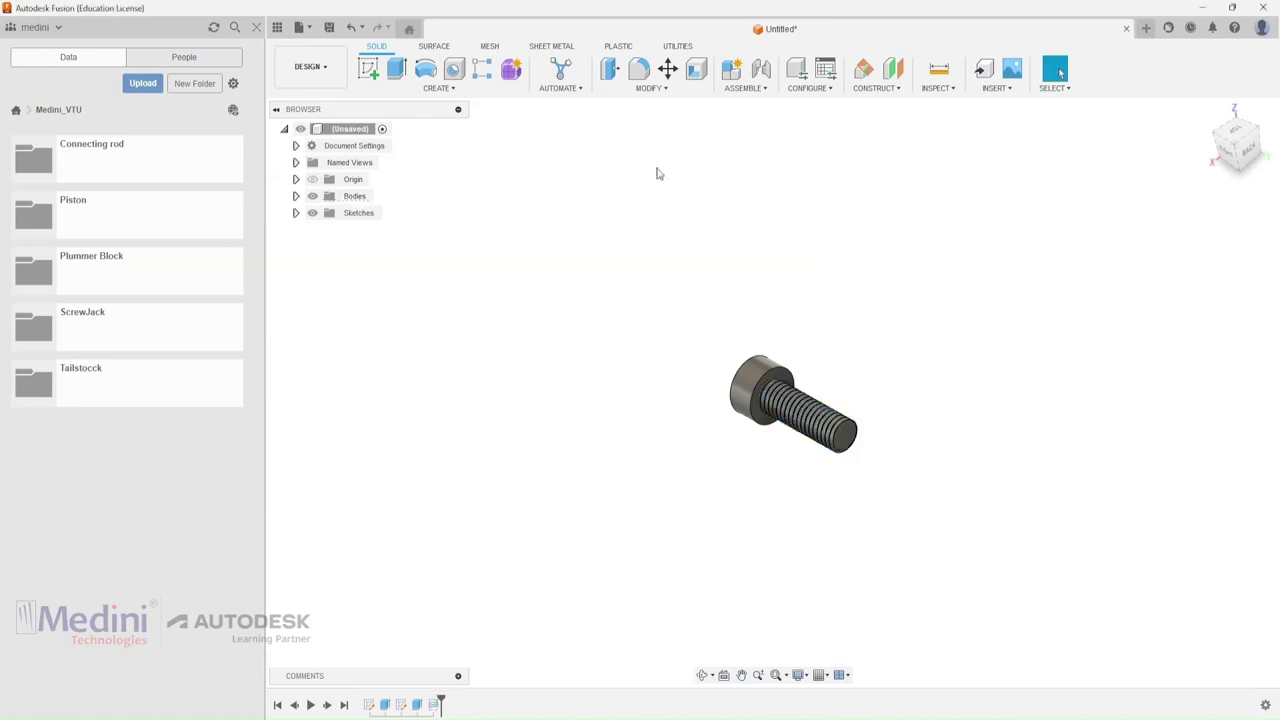
{"action": "left_click", "coordinate": [632, 88]}
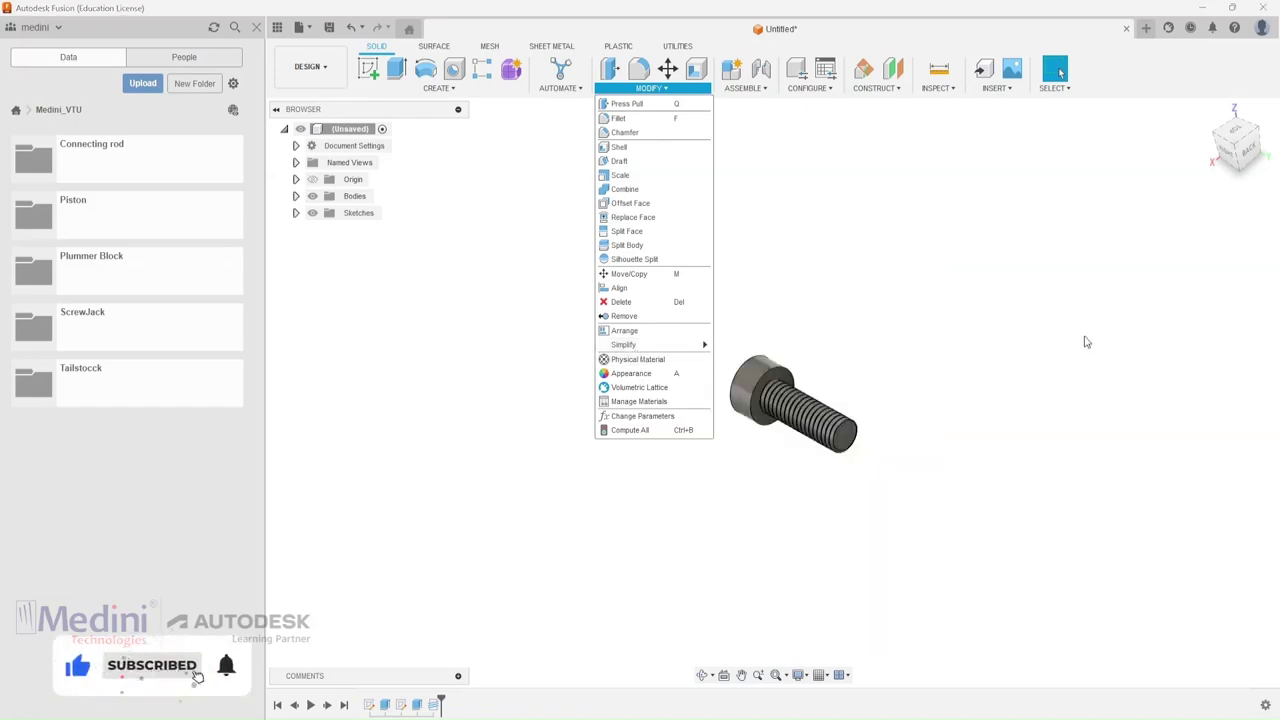
Apply Stainless Steel from the physical material library to the screw body.
{"action": "left_click", "coordinate": [655, 360]}
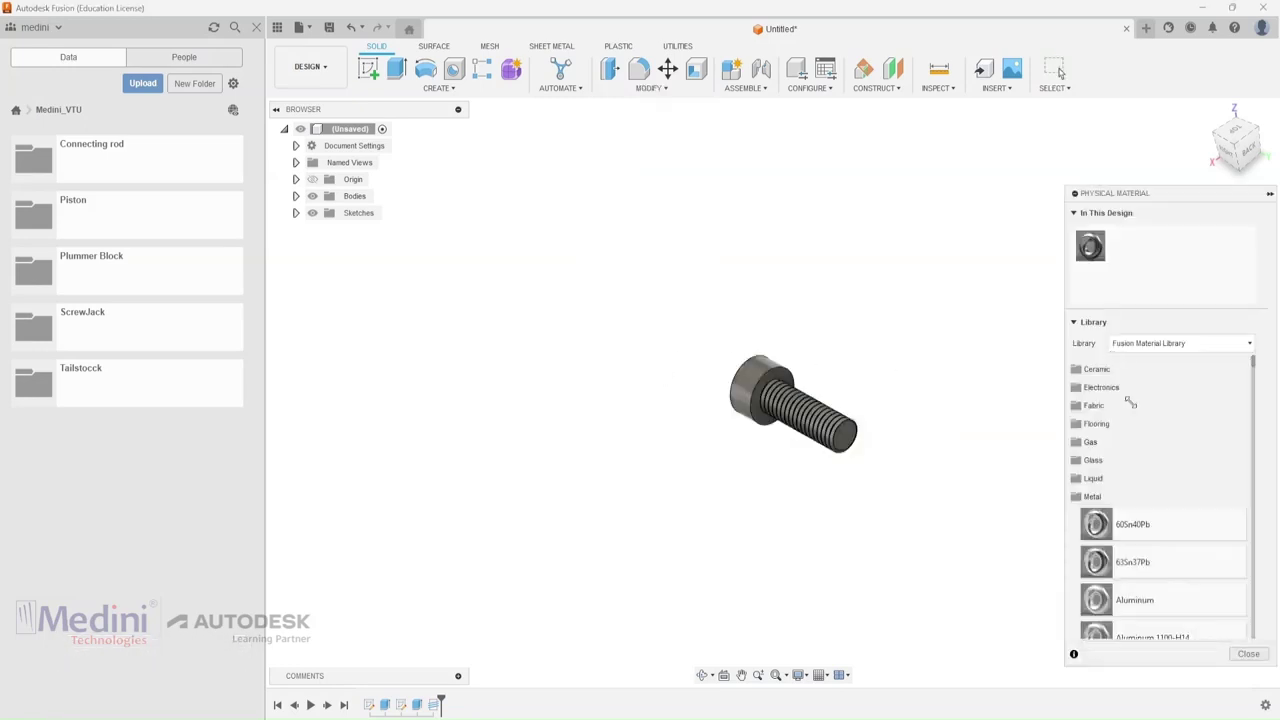
{"action": "scroll", "coordinate": [1129, 403], "scroll_direction": "down", "scroll_amount": 10}
{"action": "scroll", "coordinate": [1141, 539], "scroll_direction": "down", "scroll_amount": 15}
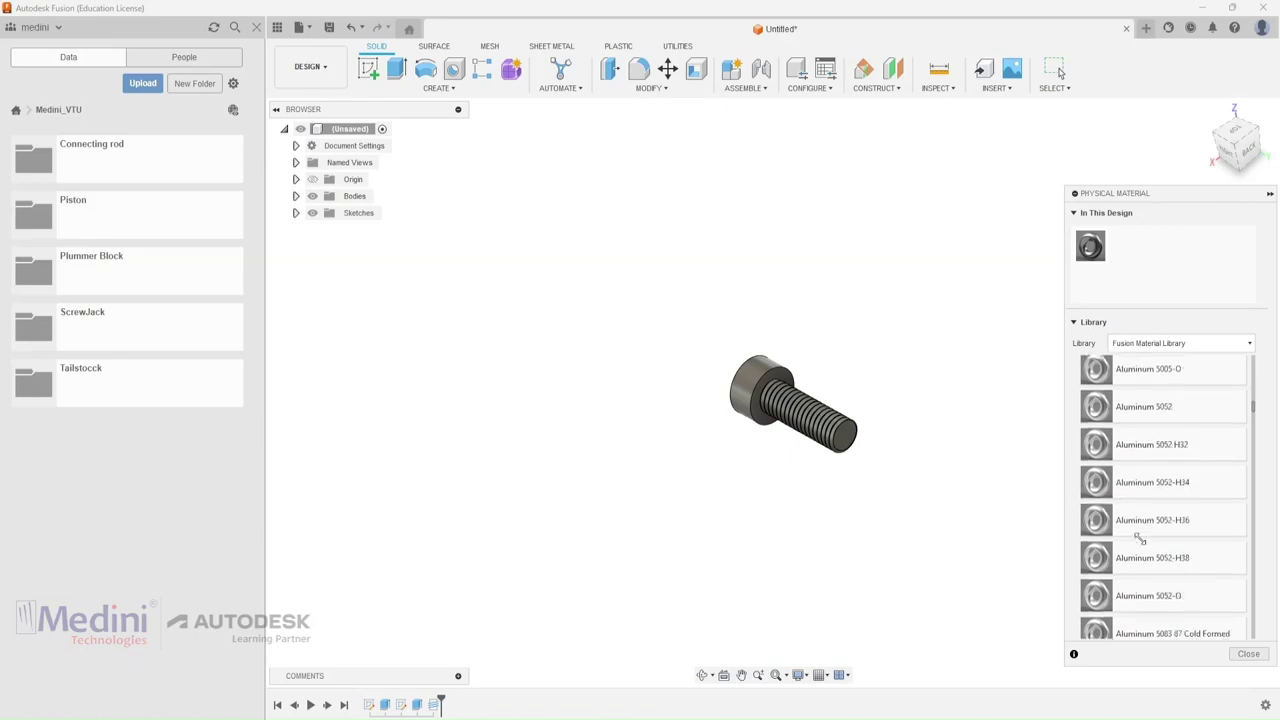
{"action": "scroll", "coordinate": [1137, 538], "scroll_direction": "down", "scroll_amount": 5}
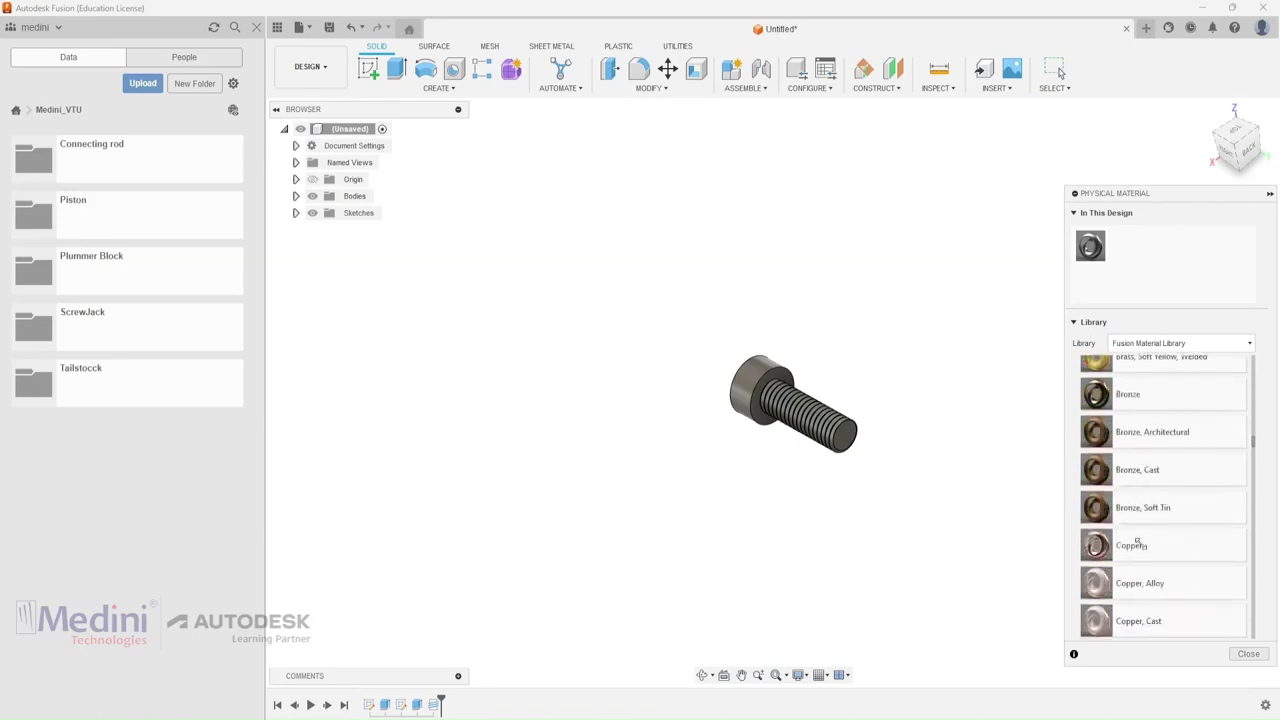
{"action": "scroll", "coordinate": [1137, 543], "scroll_direction": "down", "scroll_amount": 15}
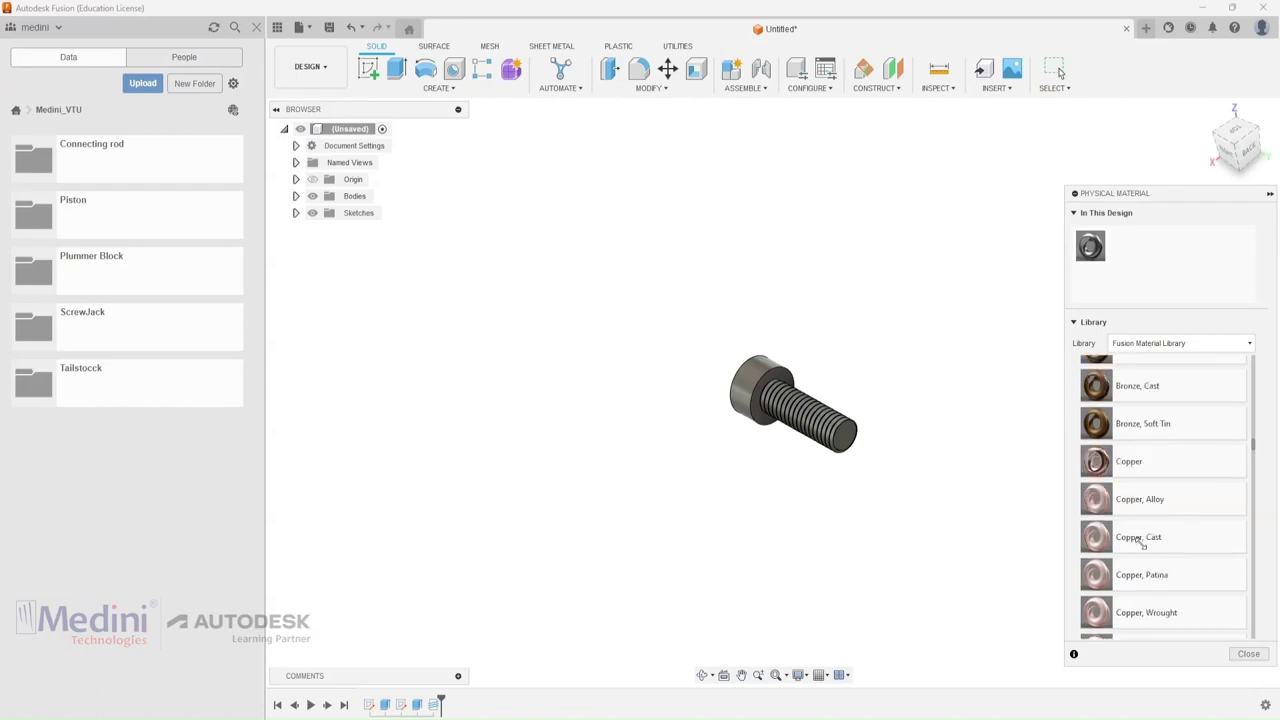
{"action": "scroll", "coordinate": [1137, 543], "scroll_direction": "down", "scroll_amount": 15}
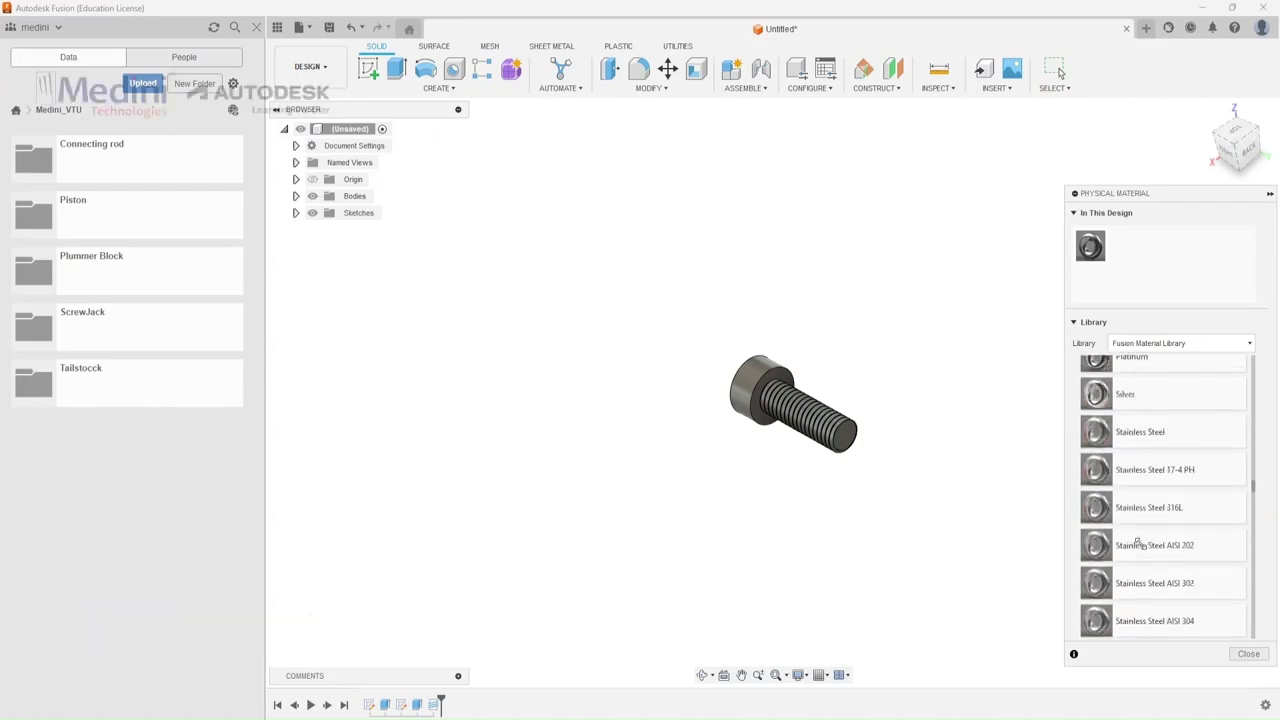
{"action": "left_click_drag", "start_coordinate": [1139, 428], "coordinate": [795, 405]}
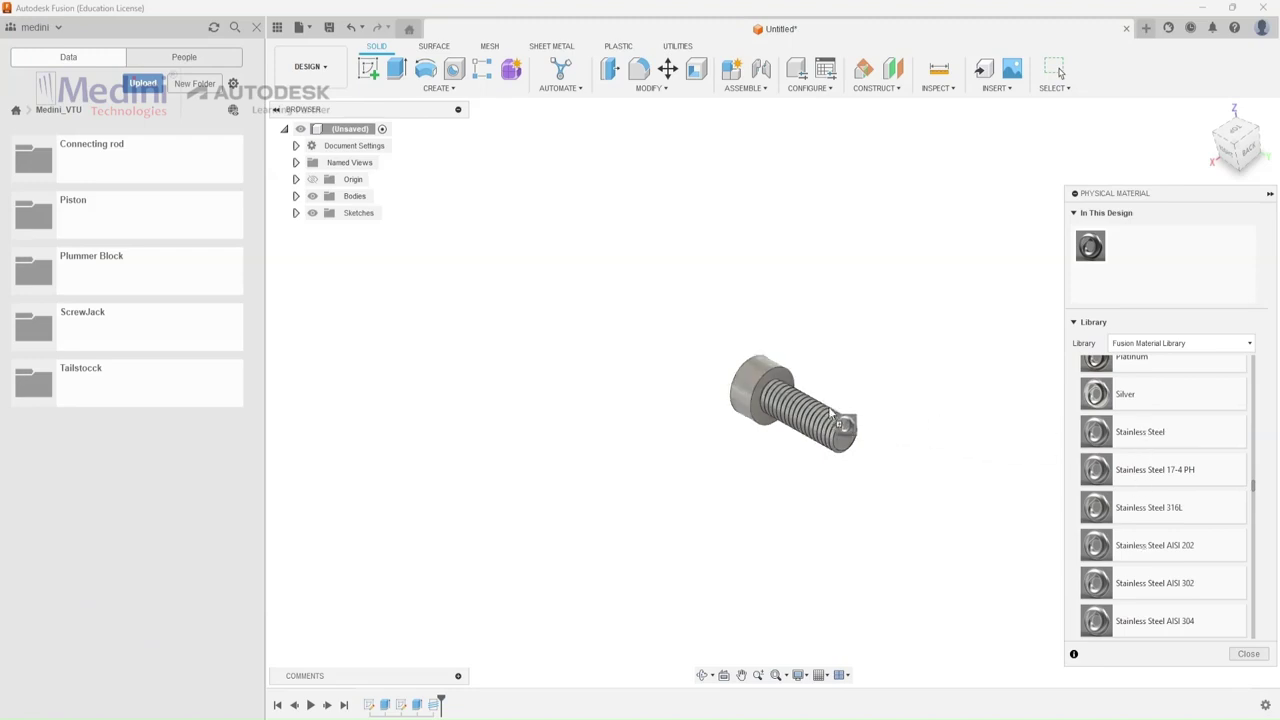
{"action": "left_click", "coordinate": [1248, 653]}
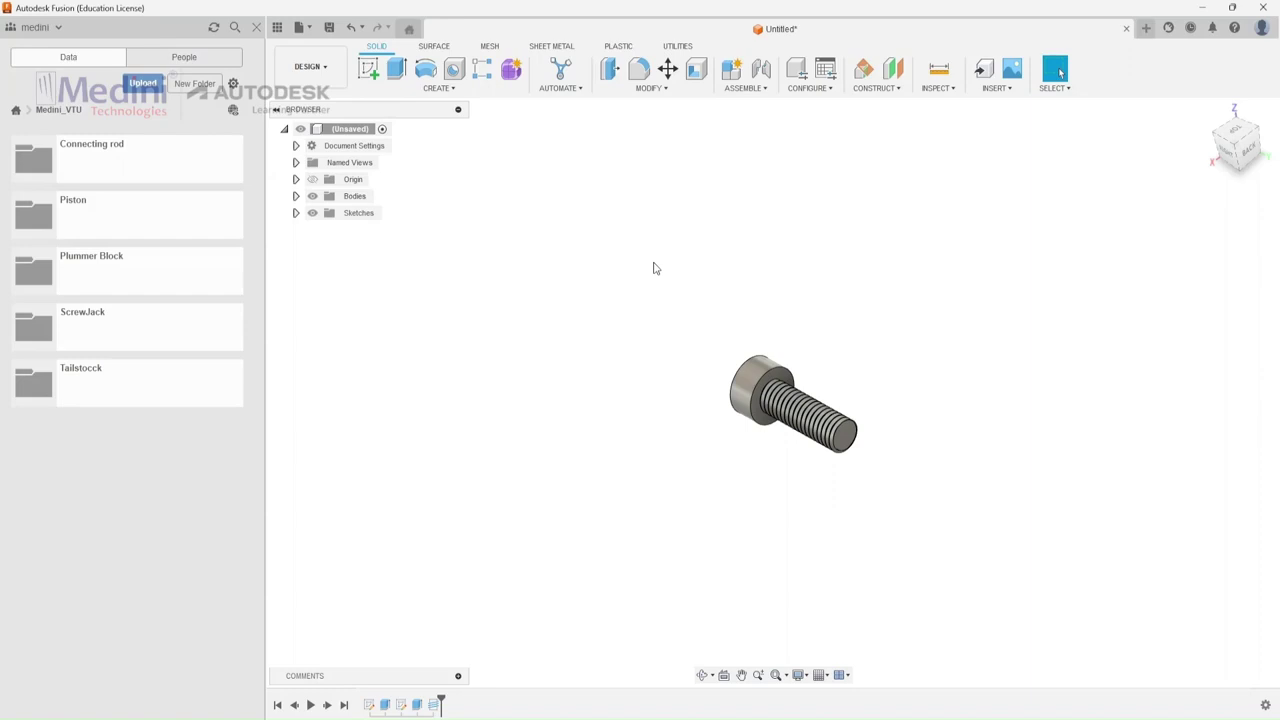
{"action": "key", "text": "ctrl+s"}
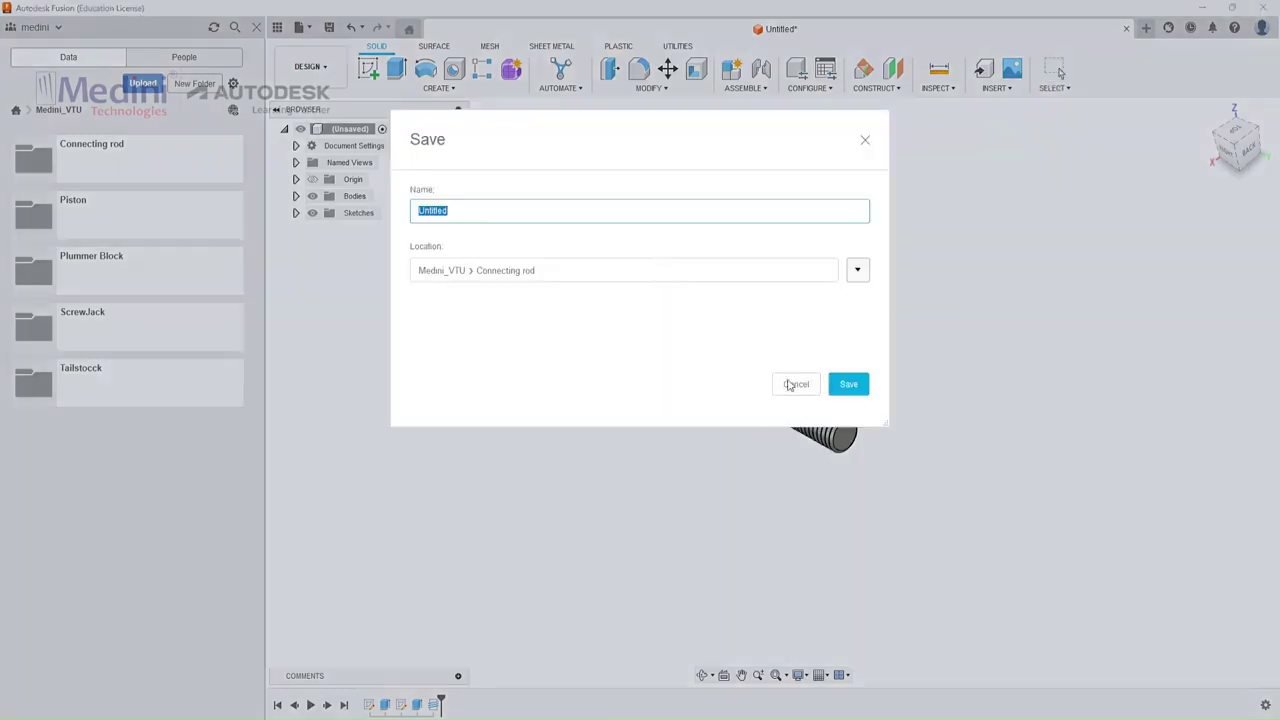
Convert the body into a component with Part Number 3 and Part Name Screw.
{"action": "left_click", "coordinate": [789, 385]}
{"action": "right_click", "coordinate": [366, 199]}
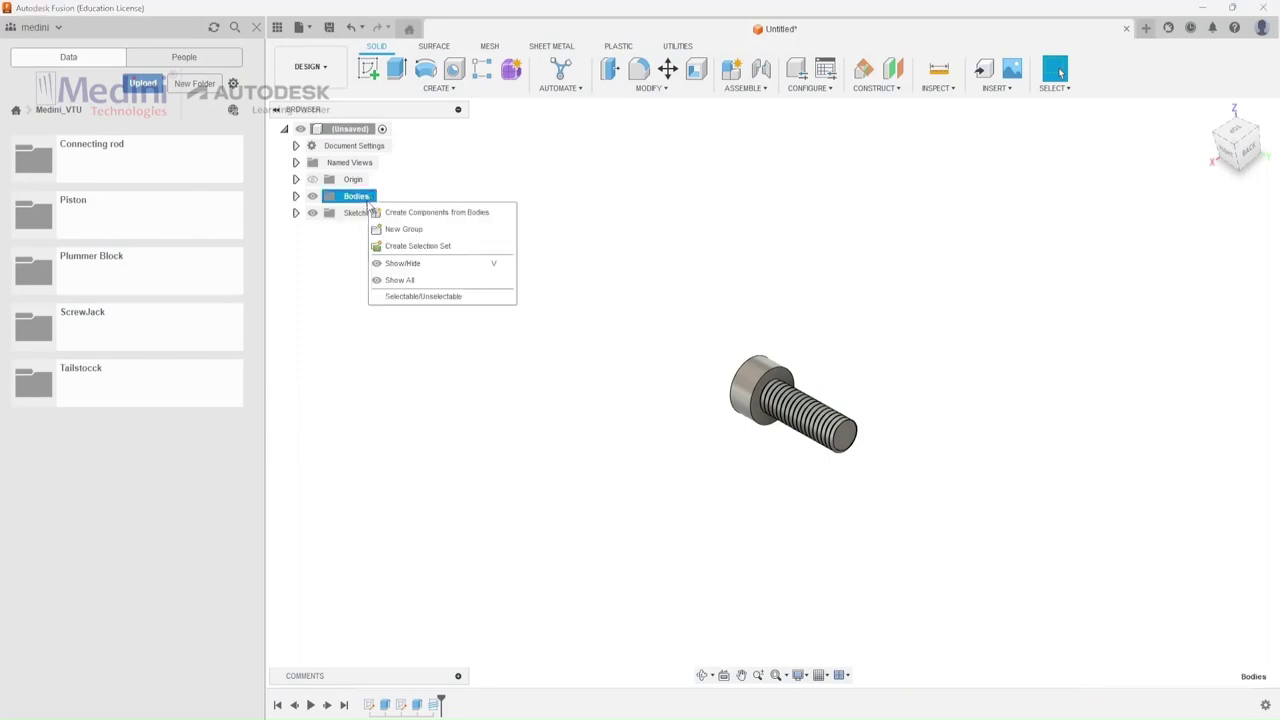
{"action": "left_click", "coordinate": [408, 211]}
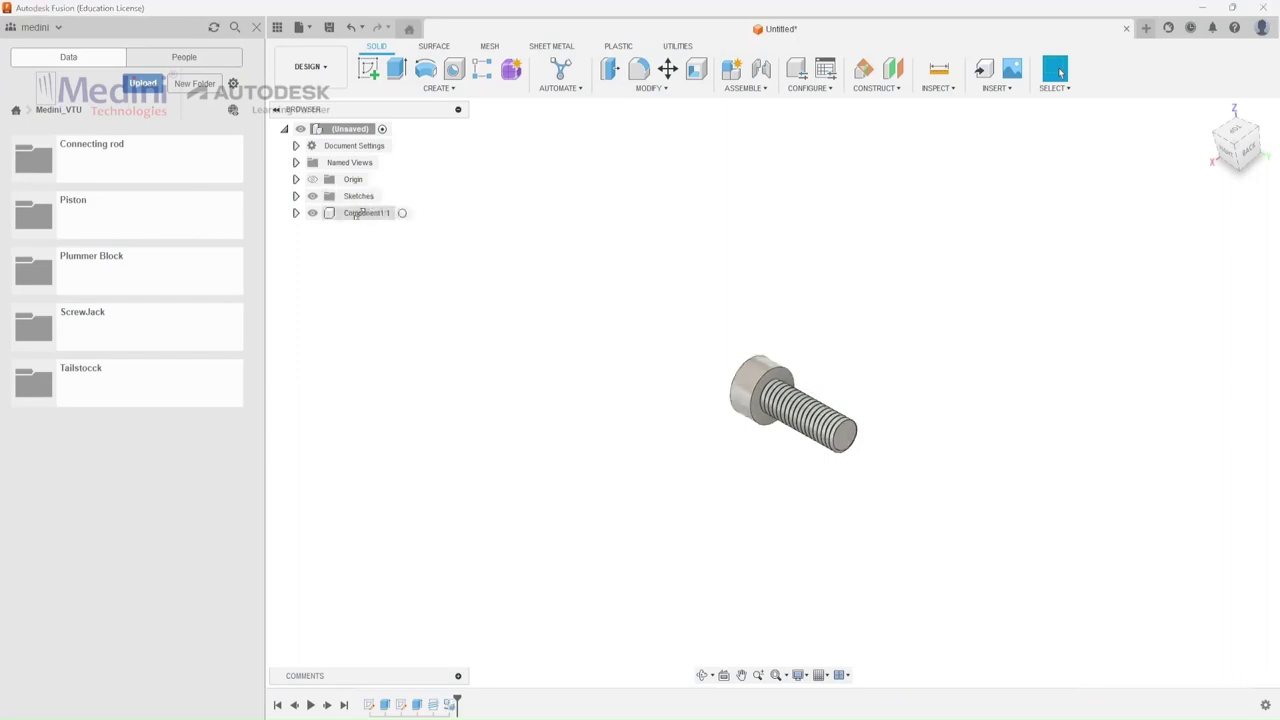
{"action": "right_click", "coordinate": [362, 216]}
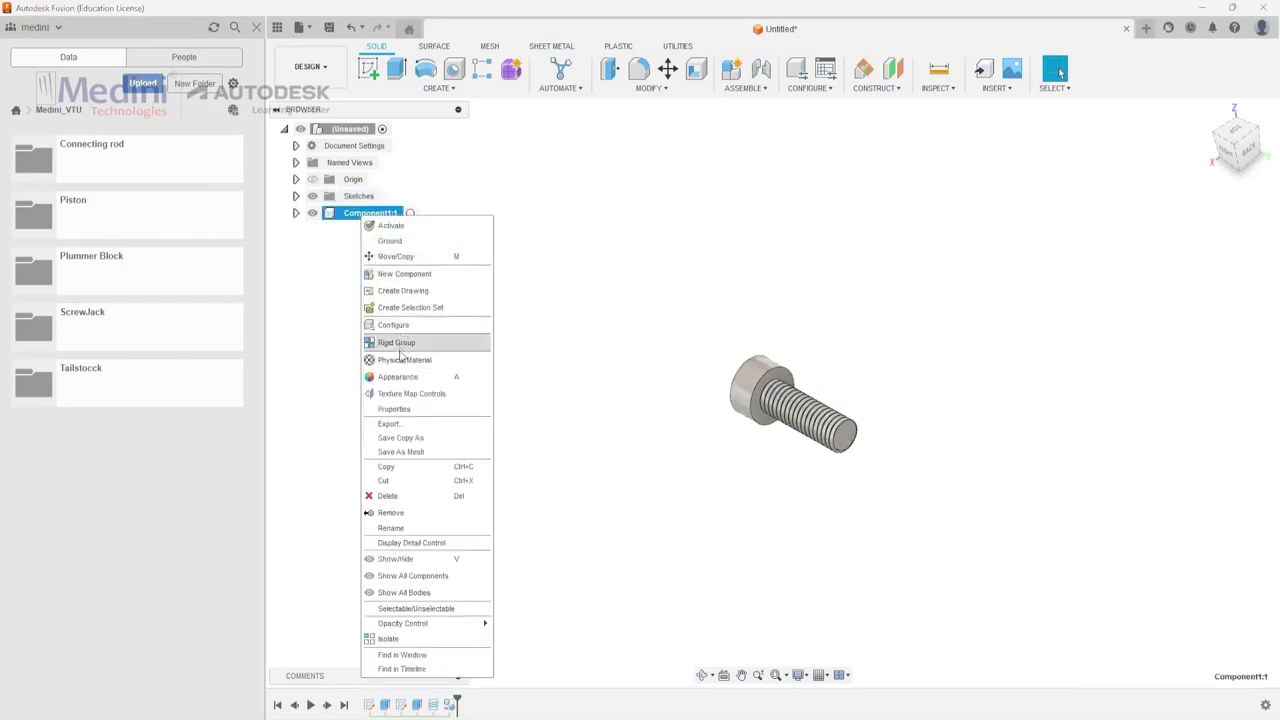
{"action": "left_click", "coordinate": [394, 409]}
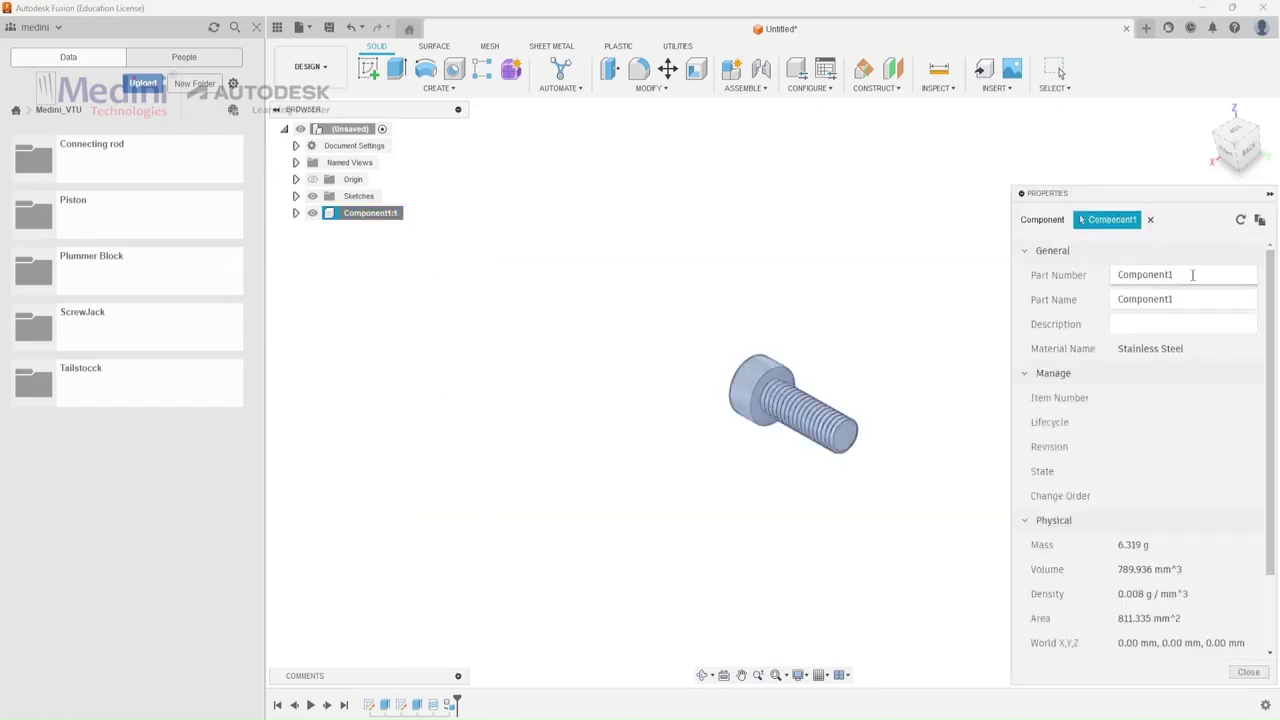
{"action": "type", "text": "3"}
{"action": "key", "text": "Tab"}
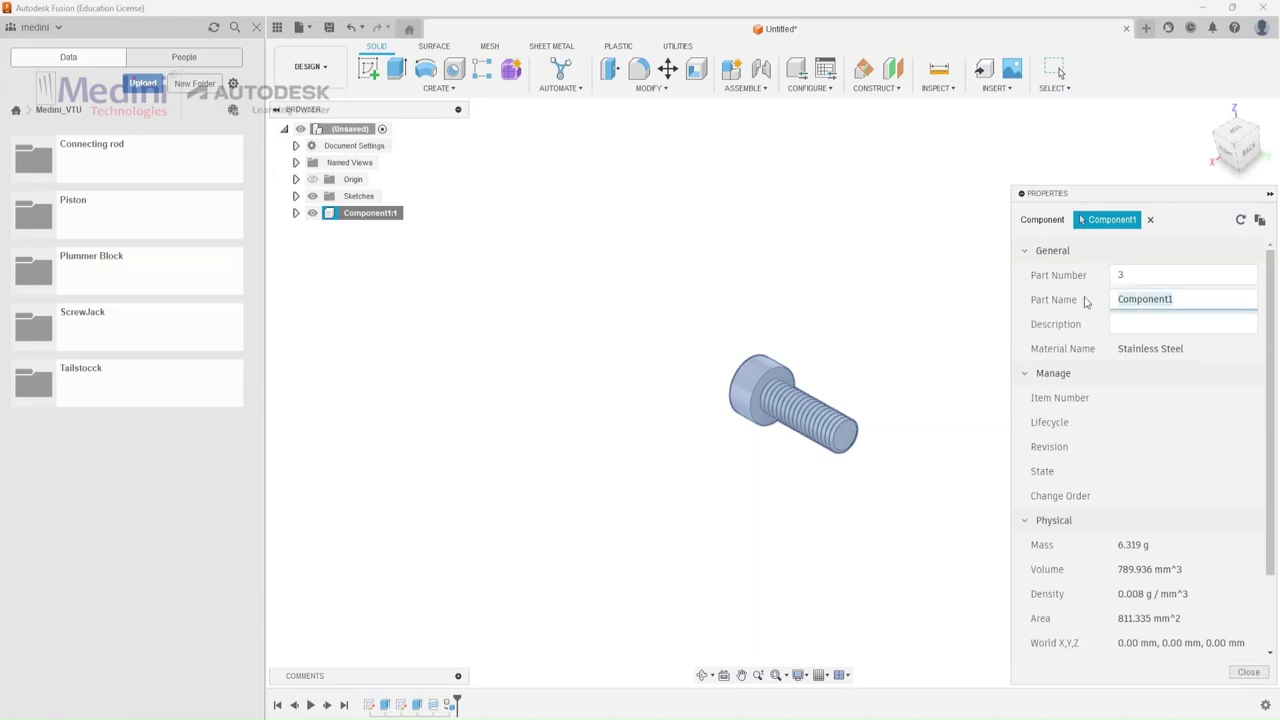
{"action": "type", "text": "Screw"}
{"action": "left_click", "coordinate": [1202, 418]}
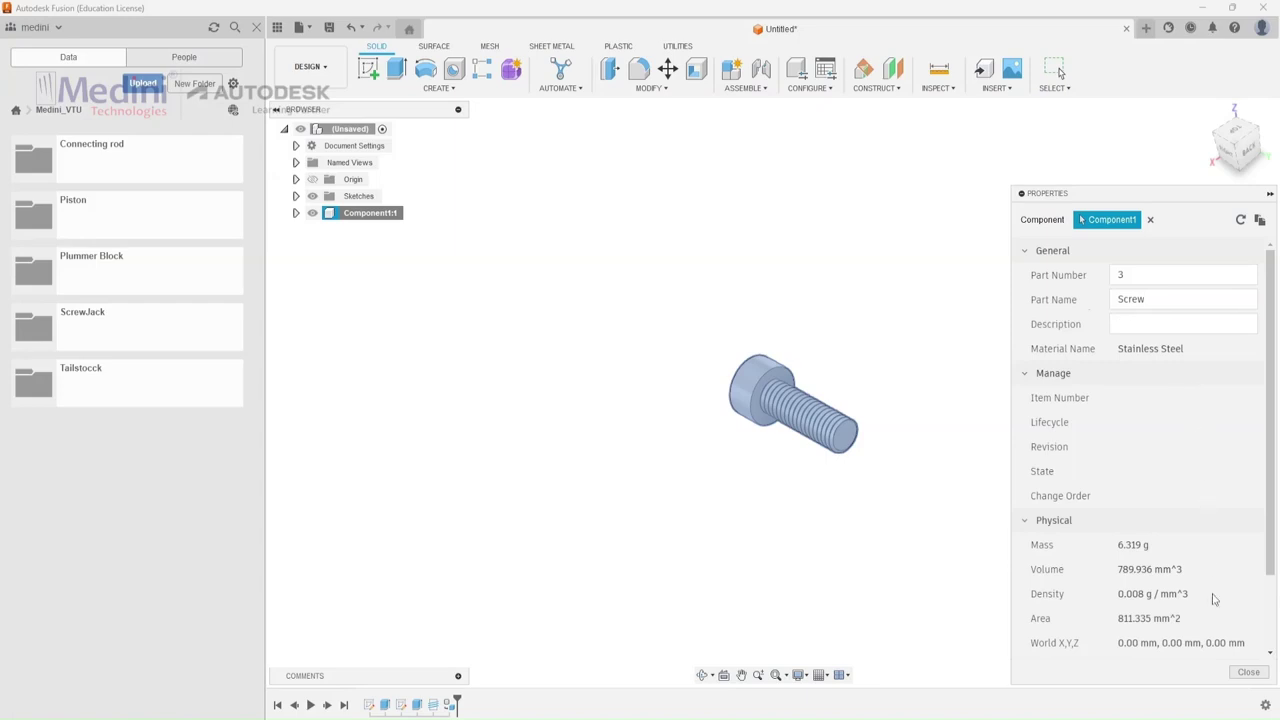
{"action": "left_click", "coordinate": [1241, 671]}
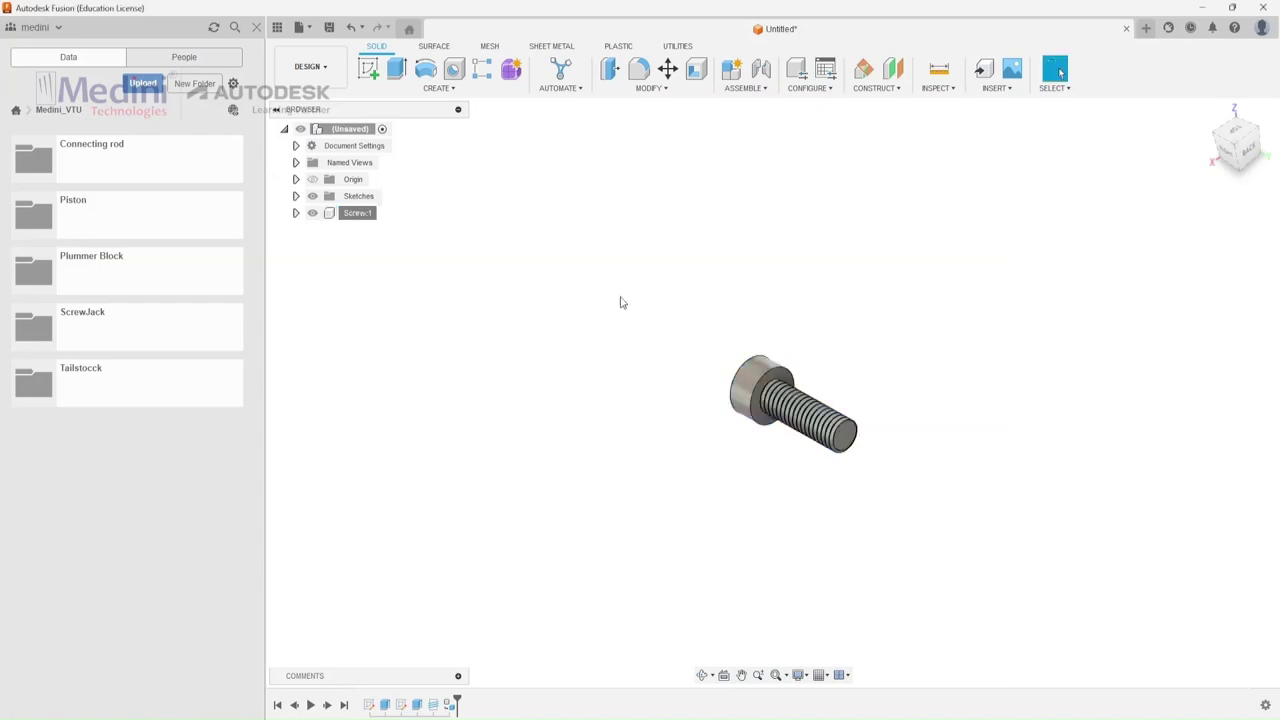
Save the design as '3. Screw' in the Connecting rod folder.
{"action": "left_click", "coordinate": [328, 28]}
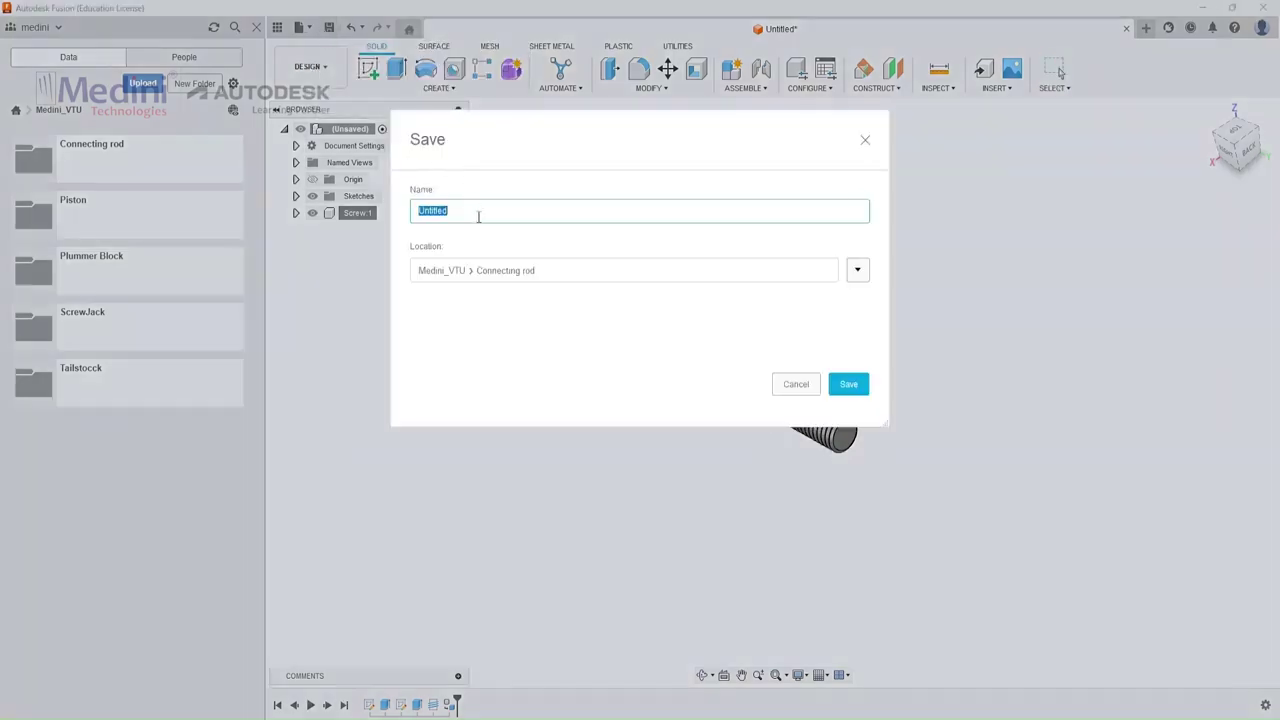
{"action": "type", "text": "3 Screw"}
{"action": "key", "text": "Return"}
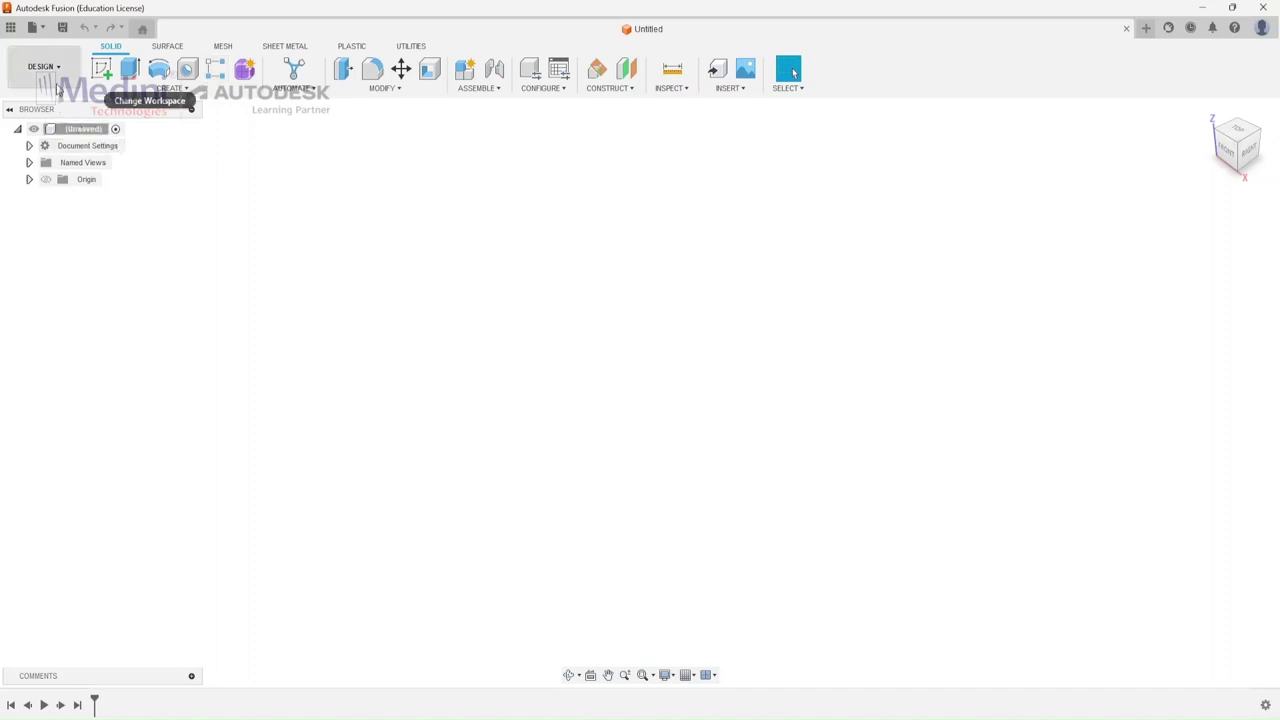
Open the Connecting rod folder and save the empty design as 'Connecting Rod Assembly'.
{"action": "left_click", "coordinate": [10, 28]}
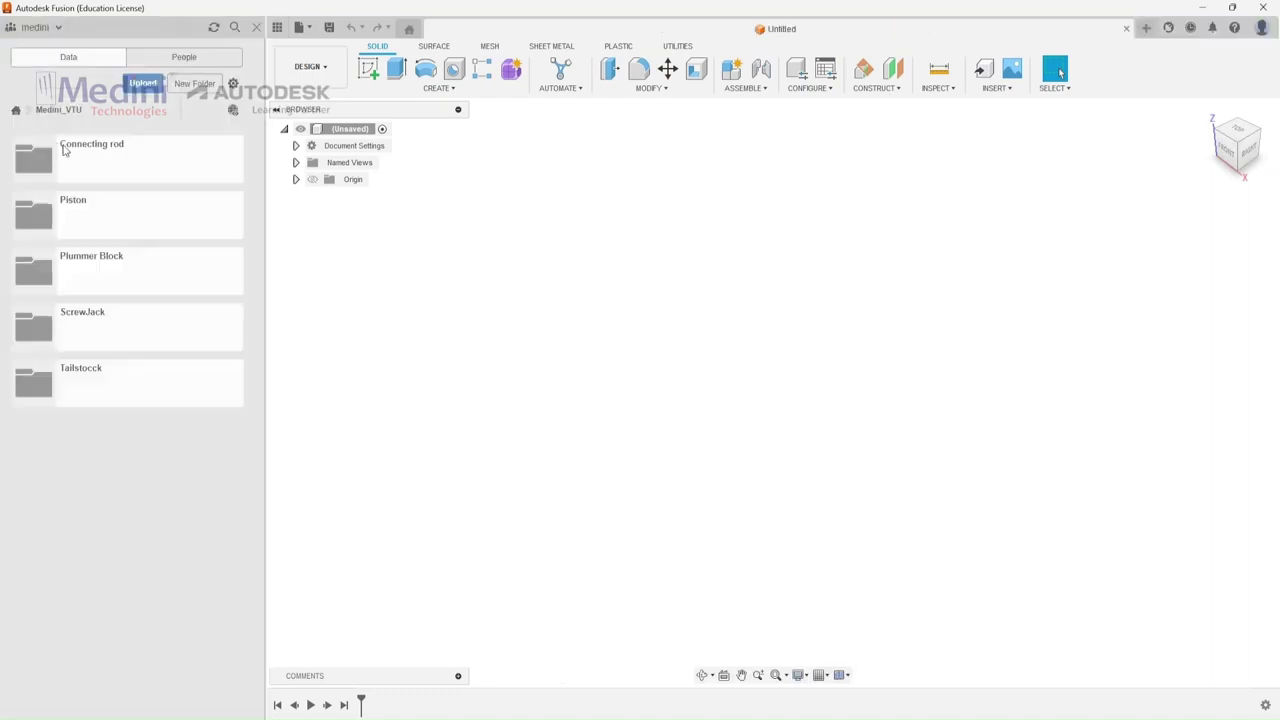
{"action": "double_click", "coordinate": [122, 157]}
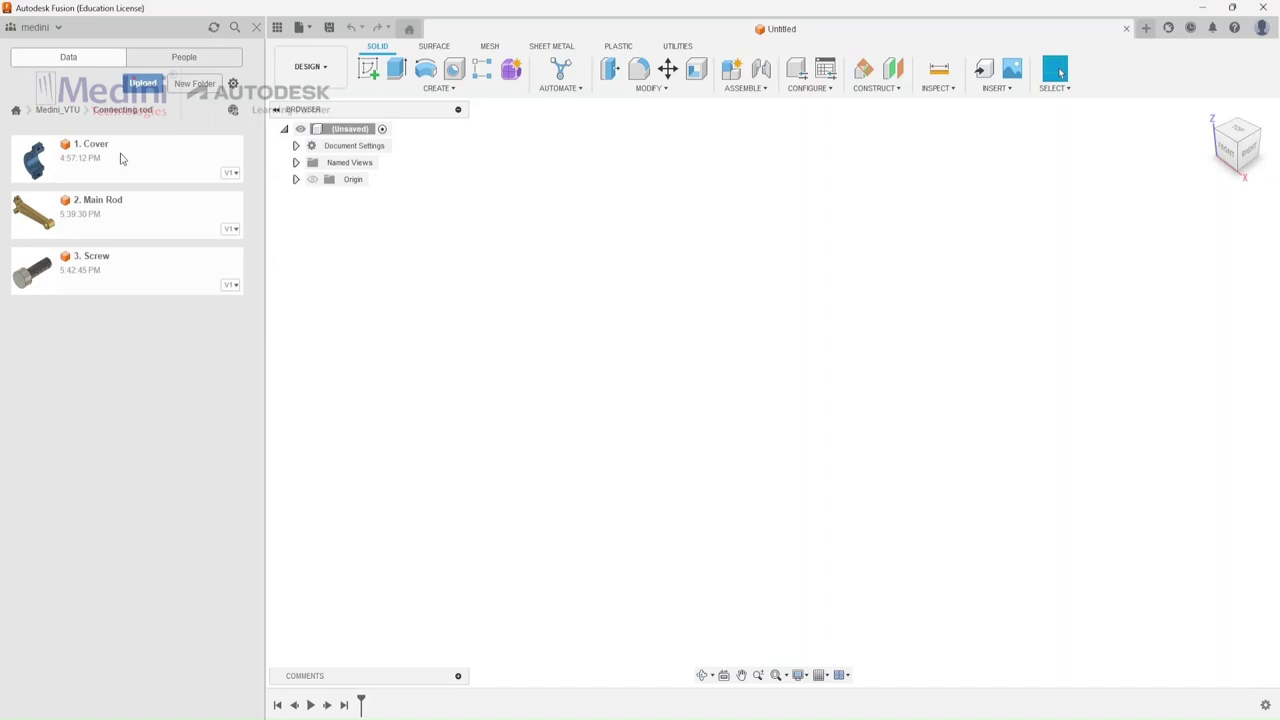
{"action": "left_click", "coordinate": [329, 28]}
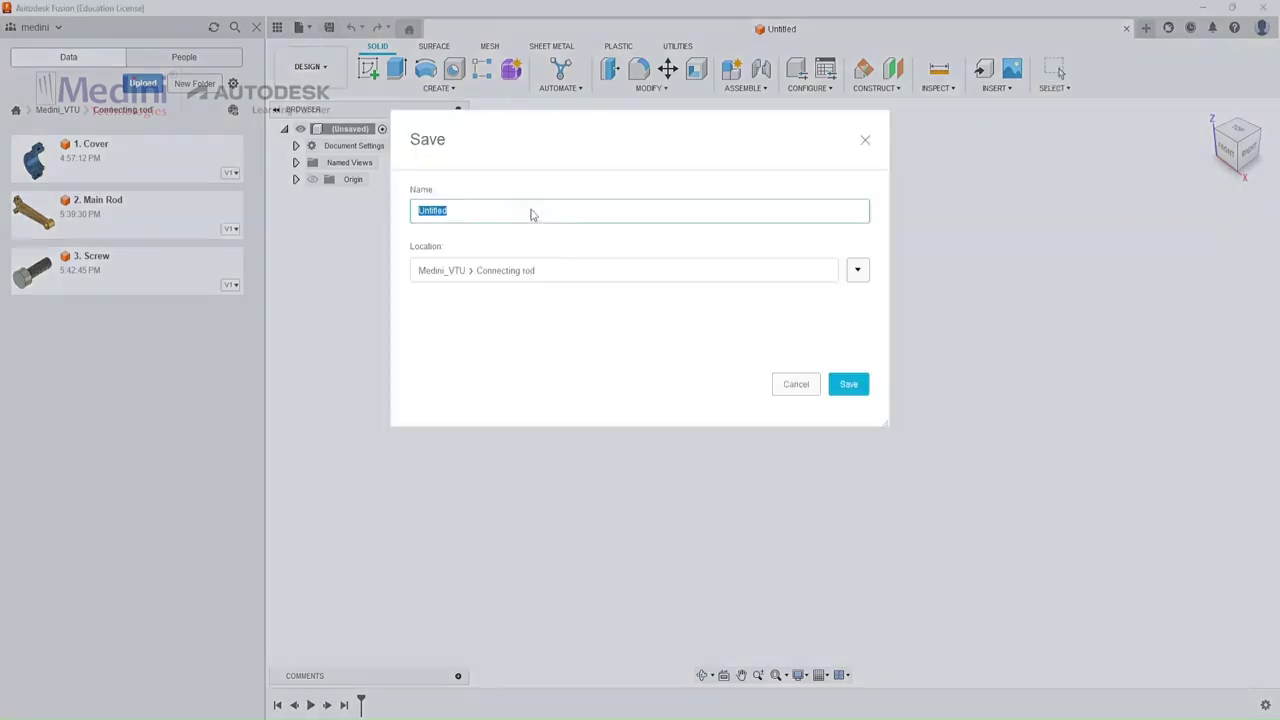
{"action": "type", "text": "Connectinr Ros Assembli"}
{"action": "key", "text": "Return"}
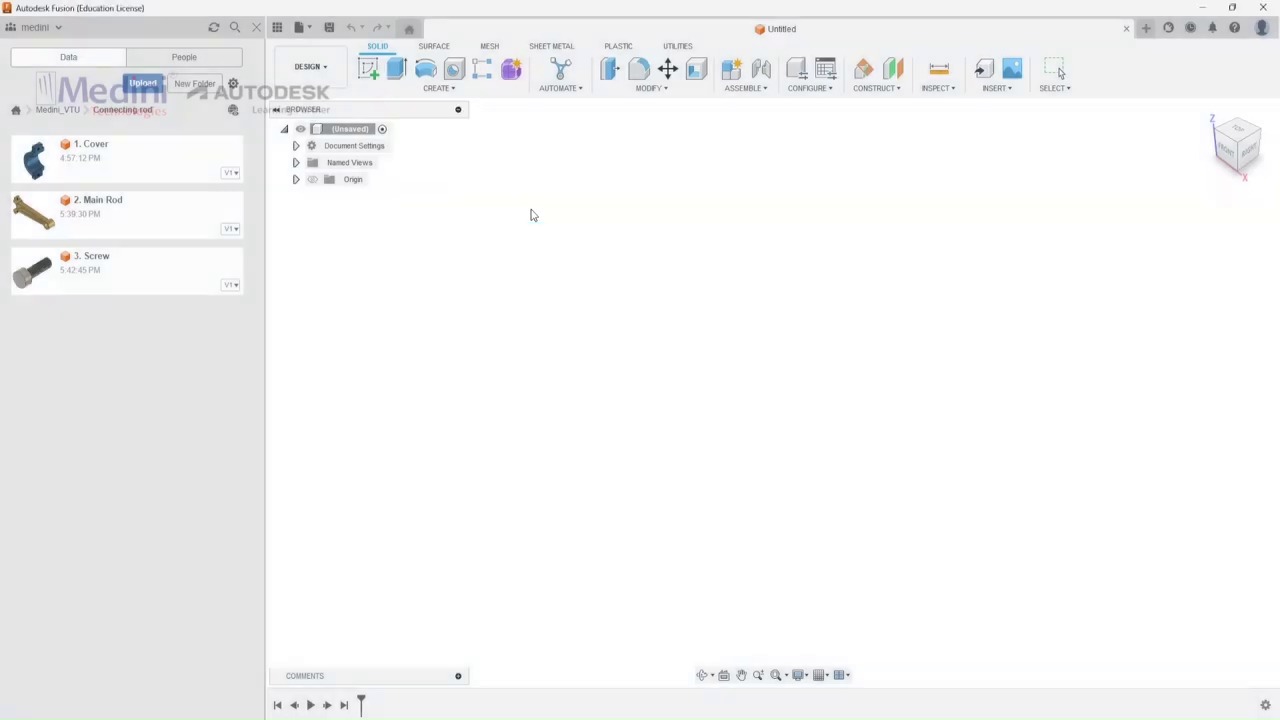
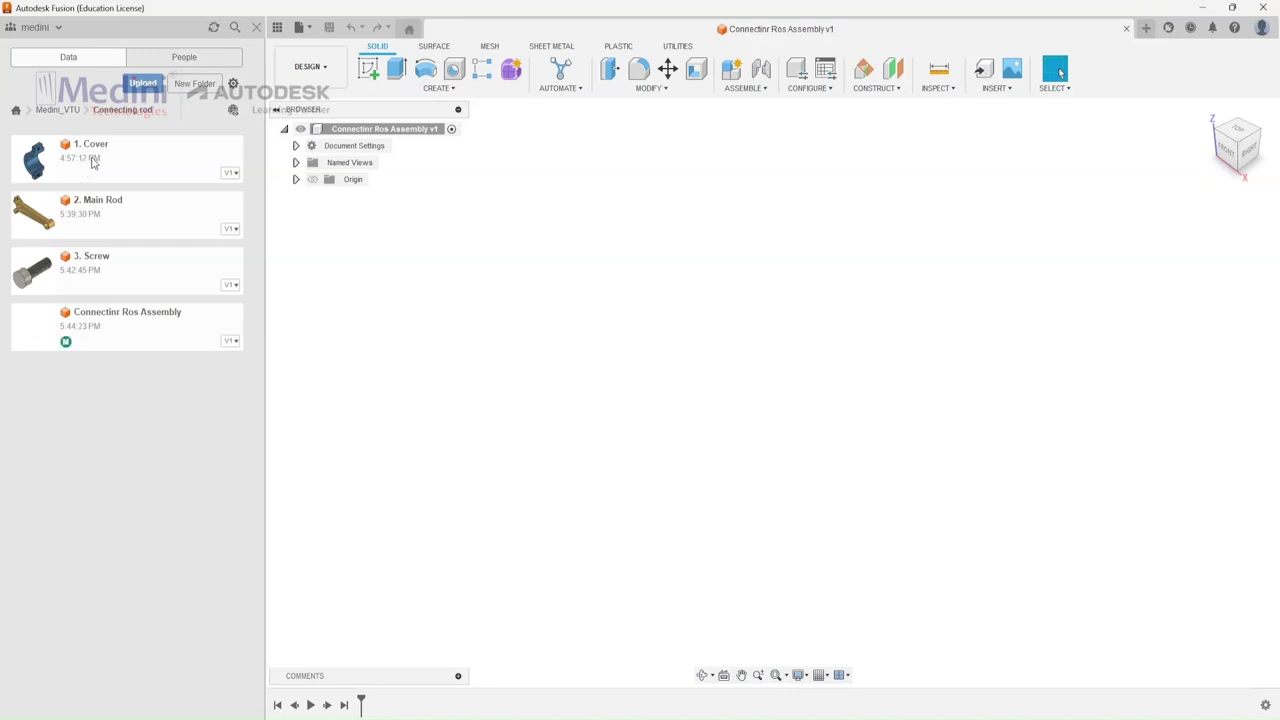
Place the Cover from the Data panel into the assembly and ground it.
{"action": "left_click_drag", "start_coordinate": [92, 163], "coordinate": [521, 278]}
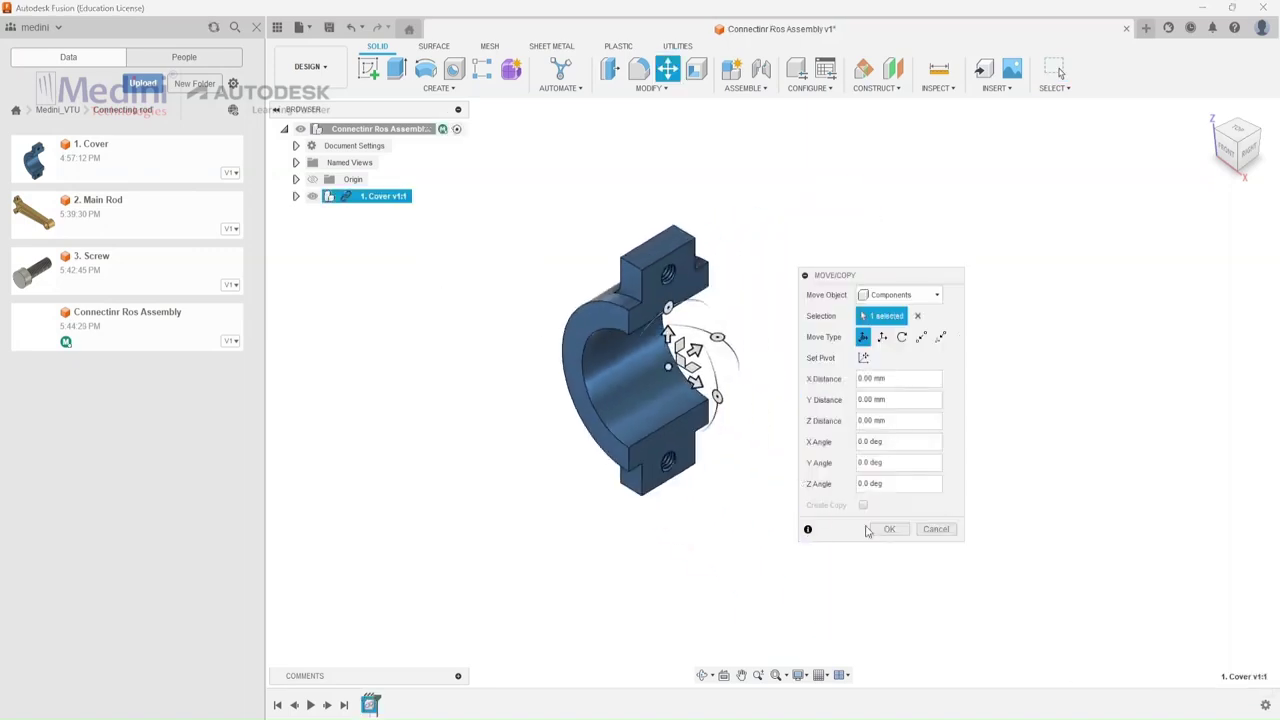
{"action": "left_click", "coordinate": [889, 529]}
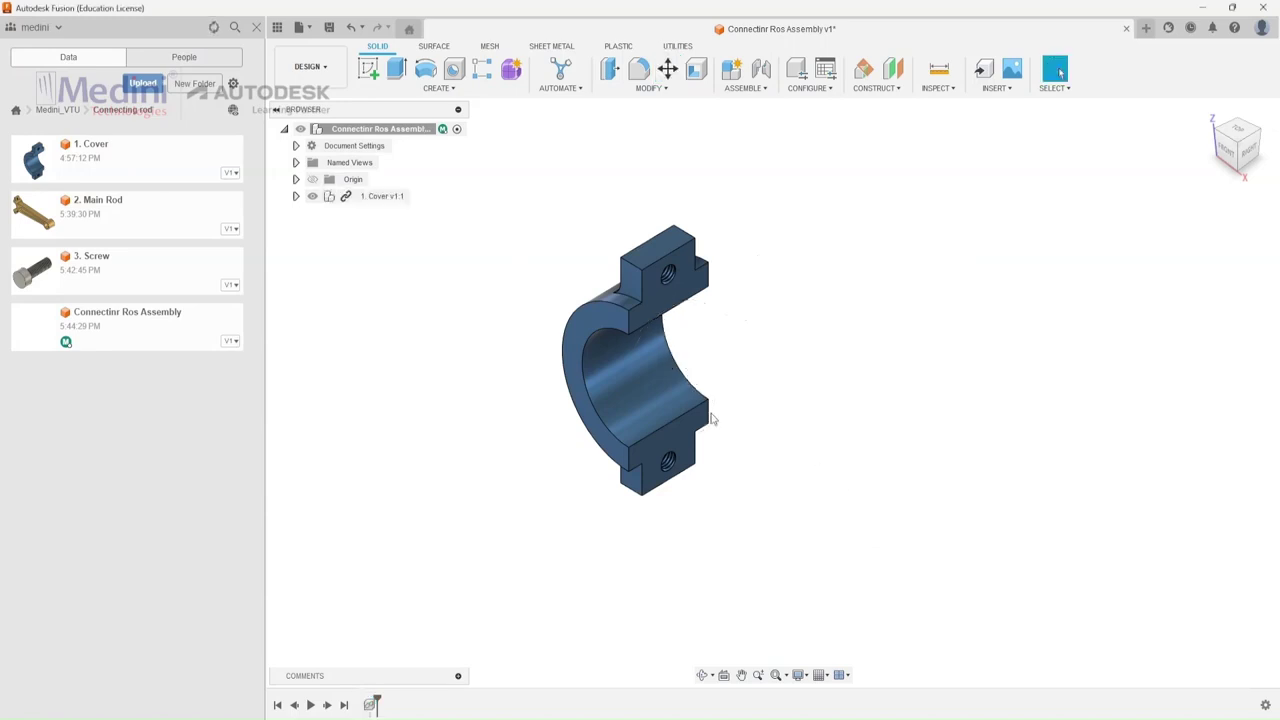
{"action": "right_click", "coordinate": [388, 197]}
{"action": "left_click", "coordinate": [416, 226]}
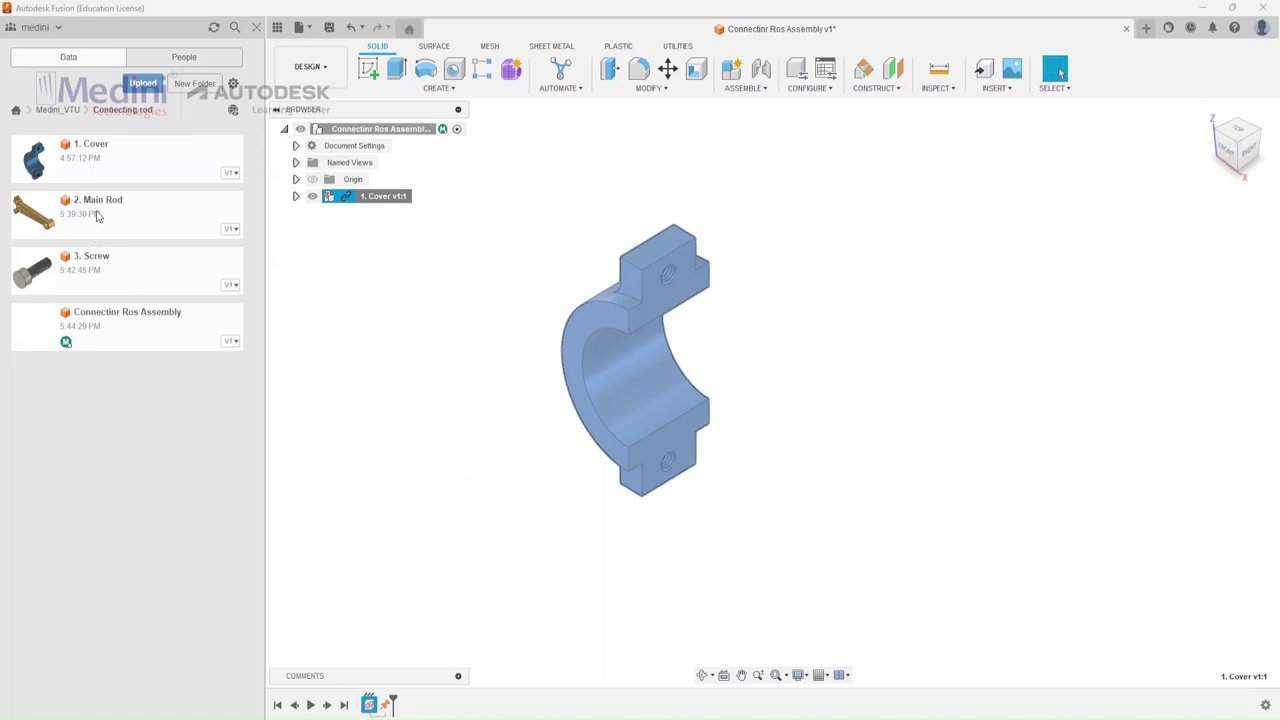
Add the Main Rod and position it apart beside the Cover.
{"action": "left_click_drag", "start_coordinate": [97, 216], "coordinate": [866, 303]}
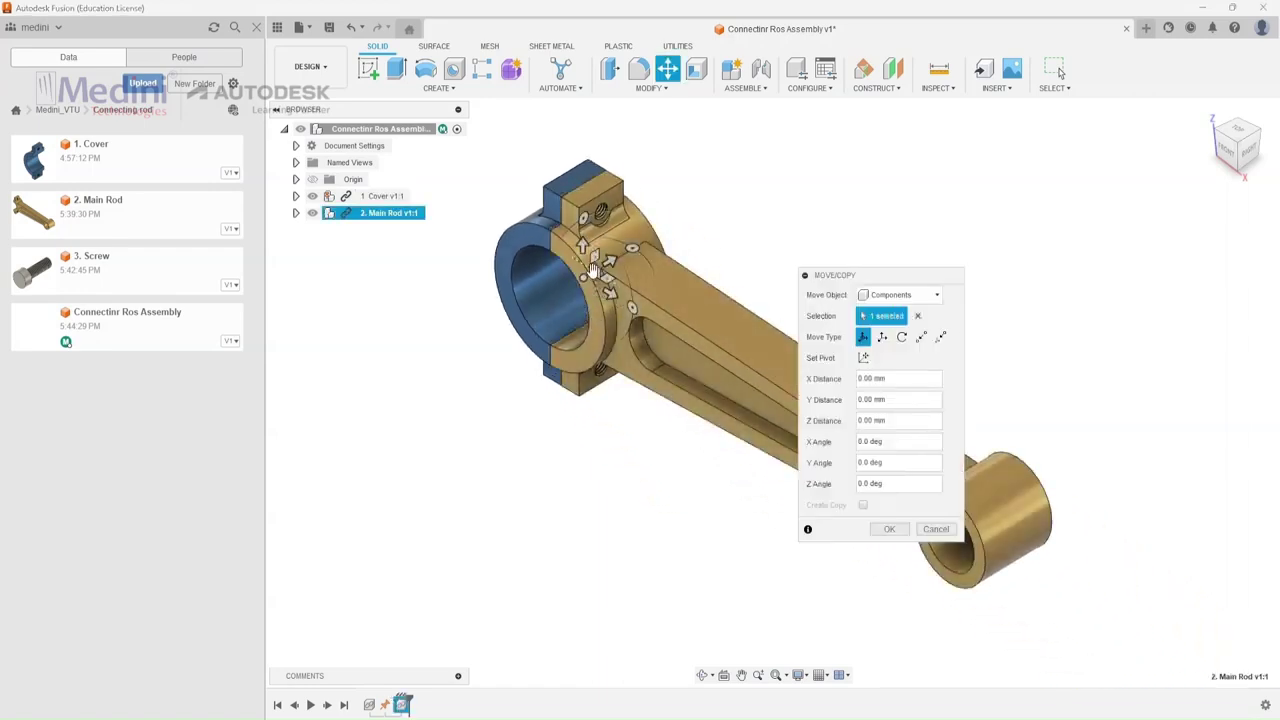
{"action": "left_click_drag", "start_coordinate": [605, 291], "coordinate": [790, 292]}
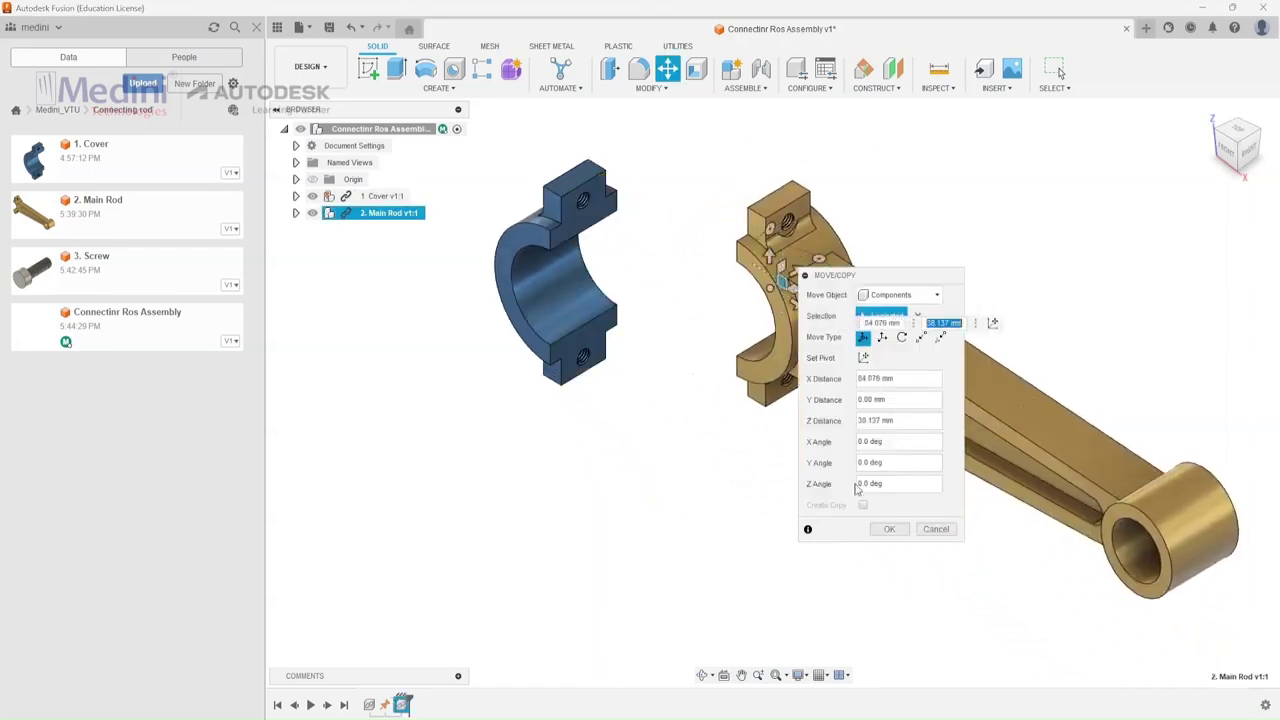
{"action": "left_click", "coordinate": [887, 528]}
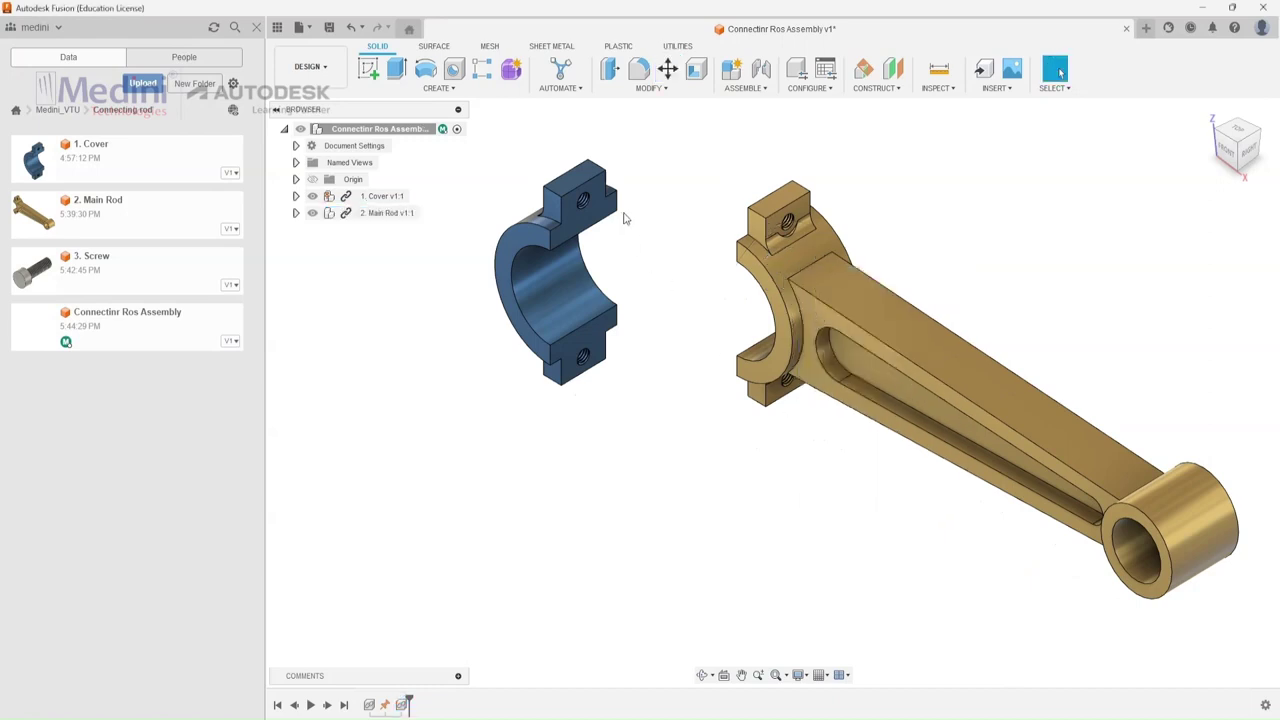
{"action": "middle_click_drag", "start_coordinate": [624, 222], "coordinate": [717, 191], "text": "shift"}
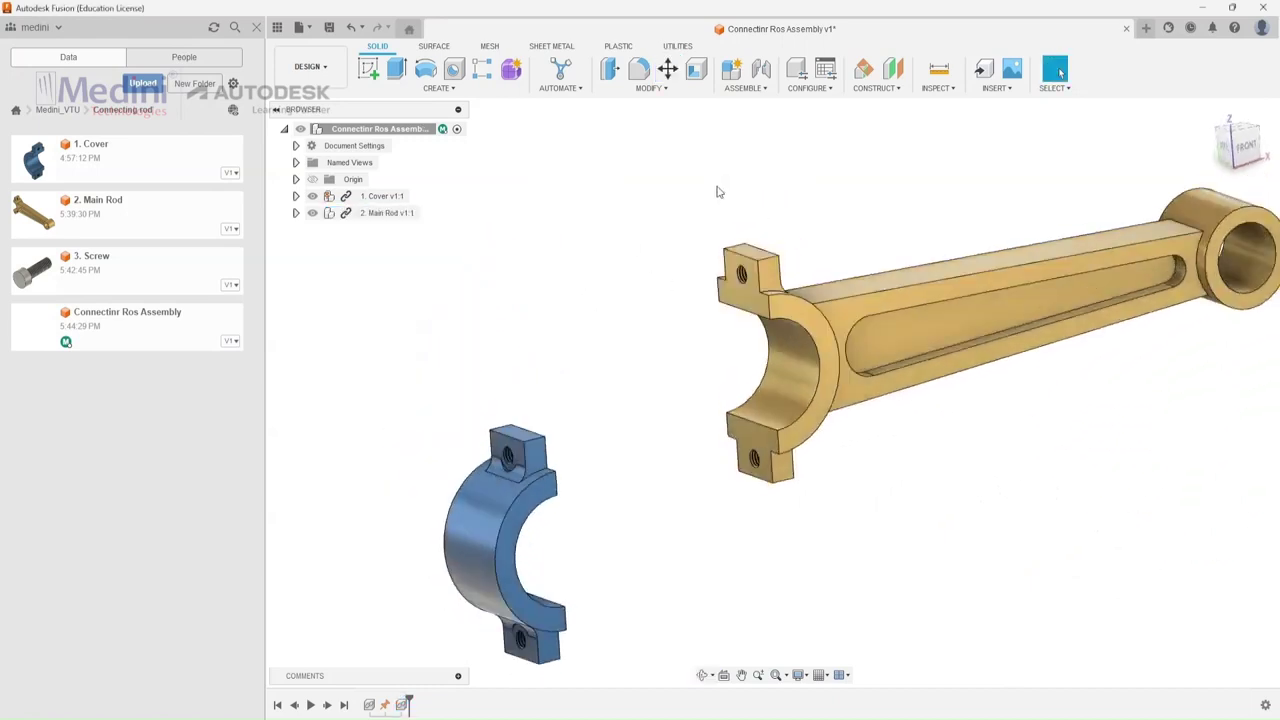
Joint the Main Rod's bolt hole to the matching hole on the Cover.
{"action": "left_click", "coordinate": [760, 68]}
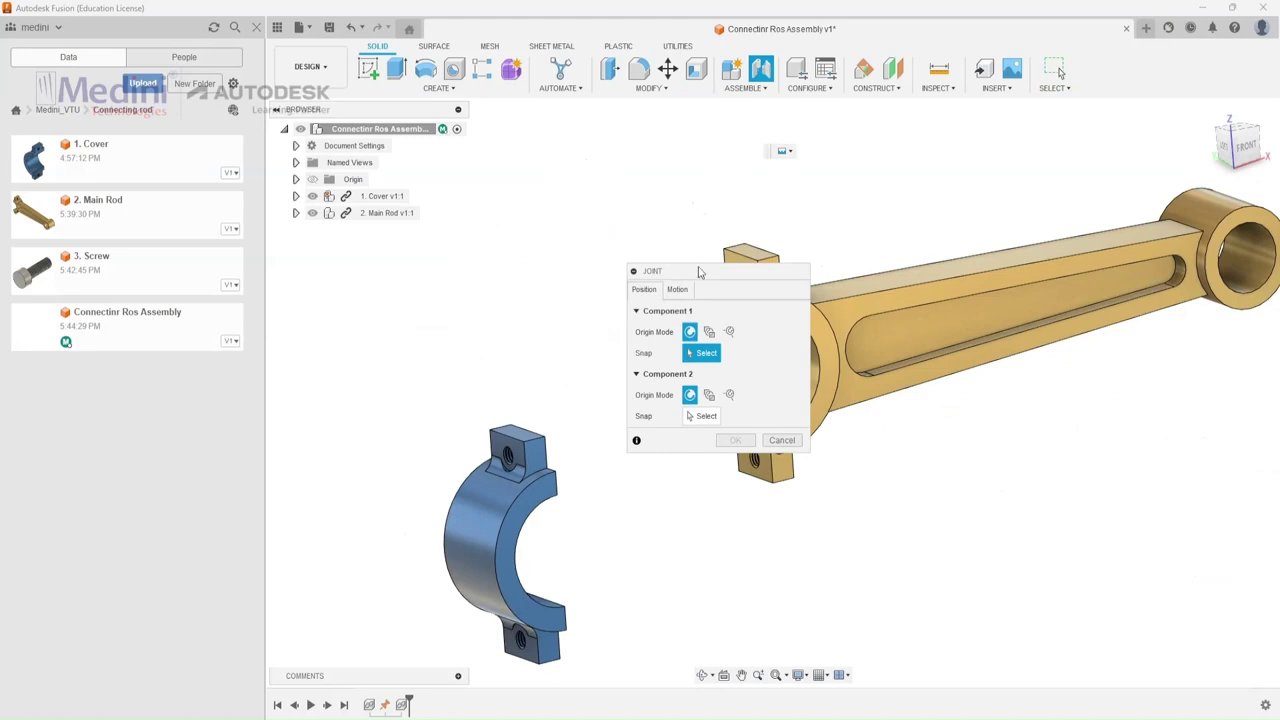
{"action": "left_click_drag", "start_coordinate": [699, 272], "coordinate": [1081, 389]}
{"action": "scroll", "coordinate": [742, 287], "scroll_direction": "up", "scroll_amount": 4}
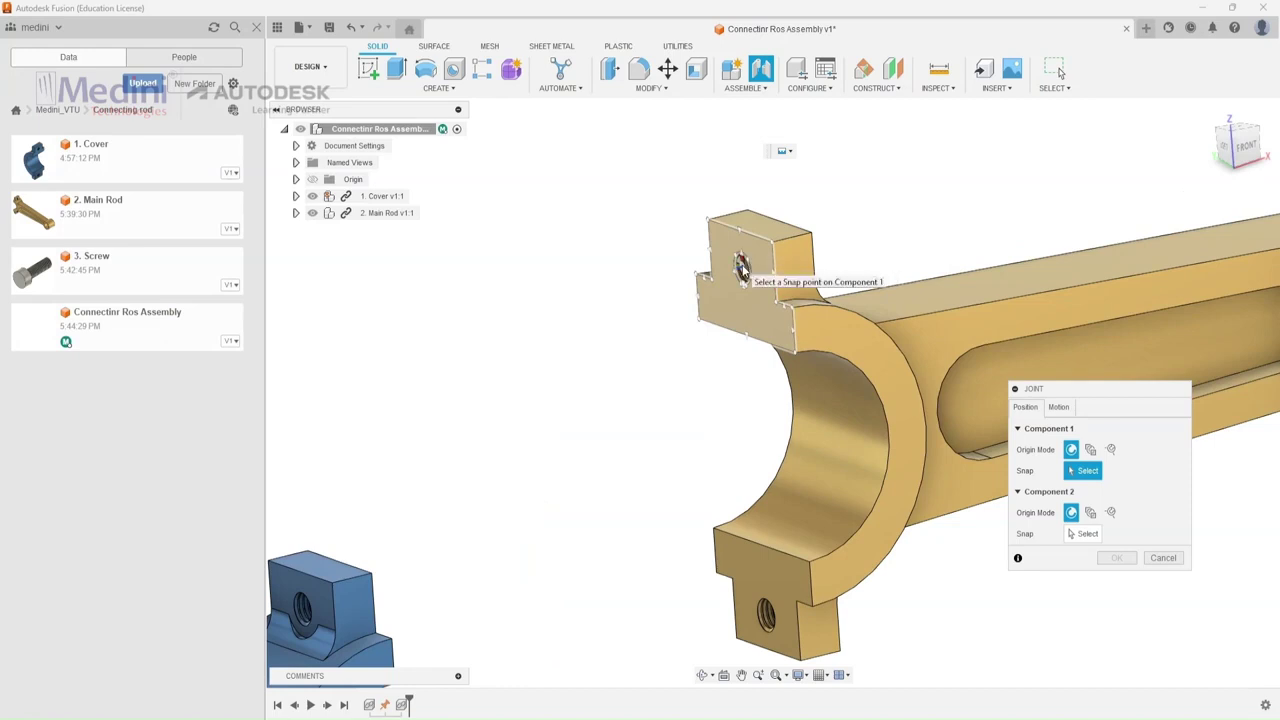
{"action": "left_click", "coordinate": [740, 266]}
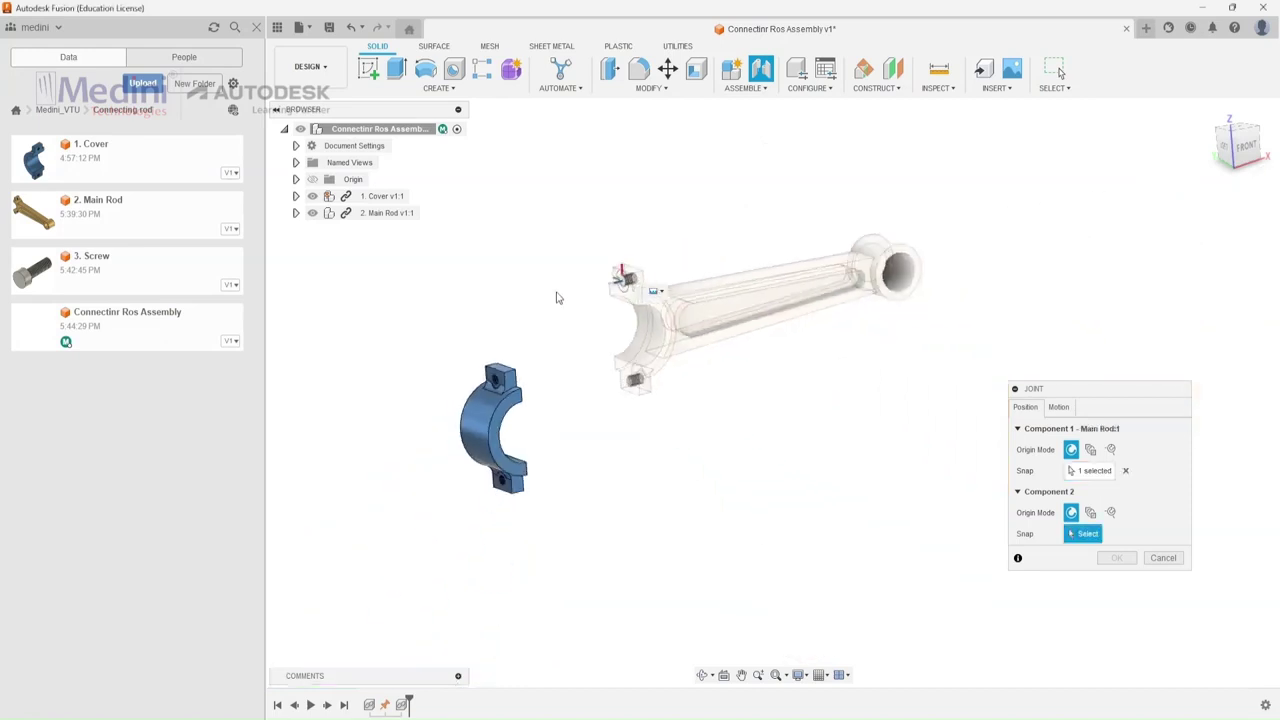
{"action": "middle_click_drag", "start_coordinate": [549, 289], "coordinate": [495, 262], "text": "shift"}
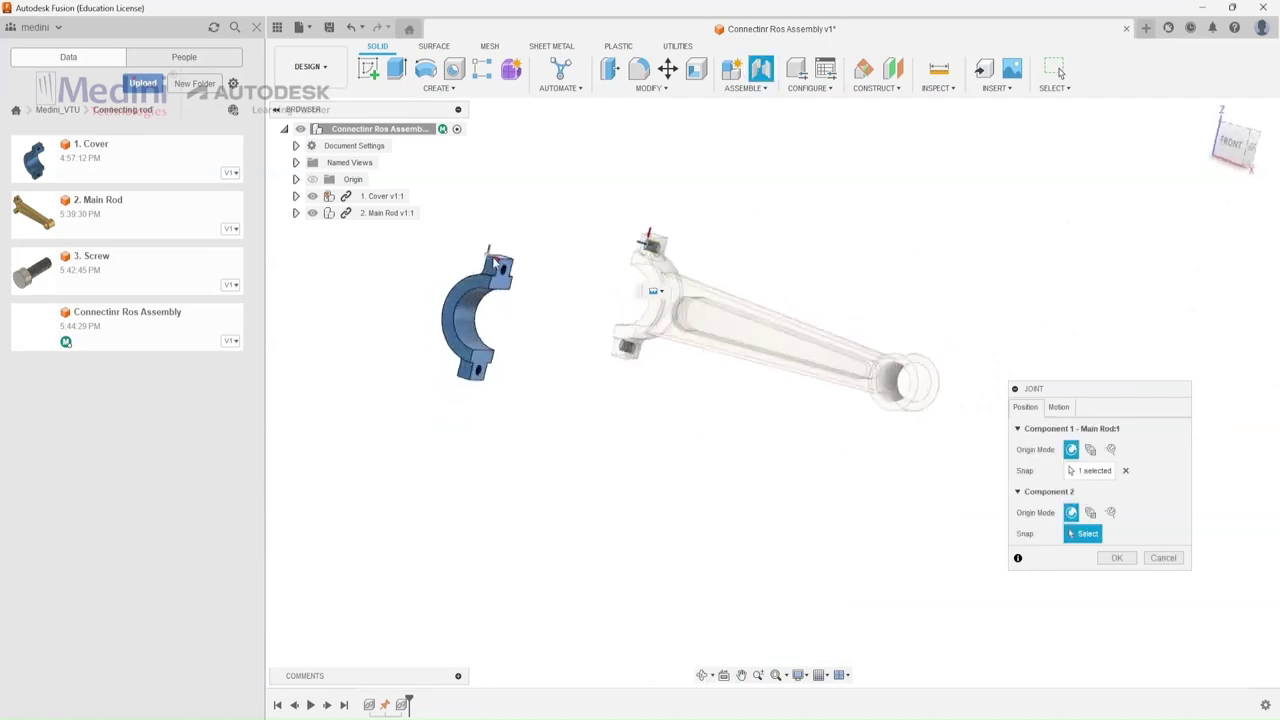
{"action": "scroll", "coordinate": [495, 262], "scroll_direction": "up", "scroll_amount": 5}
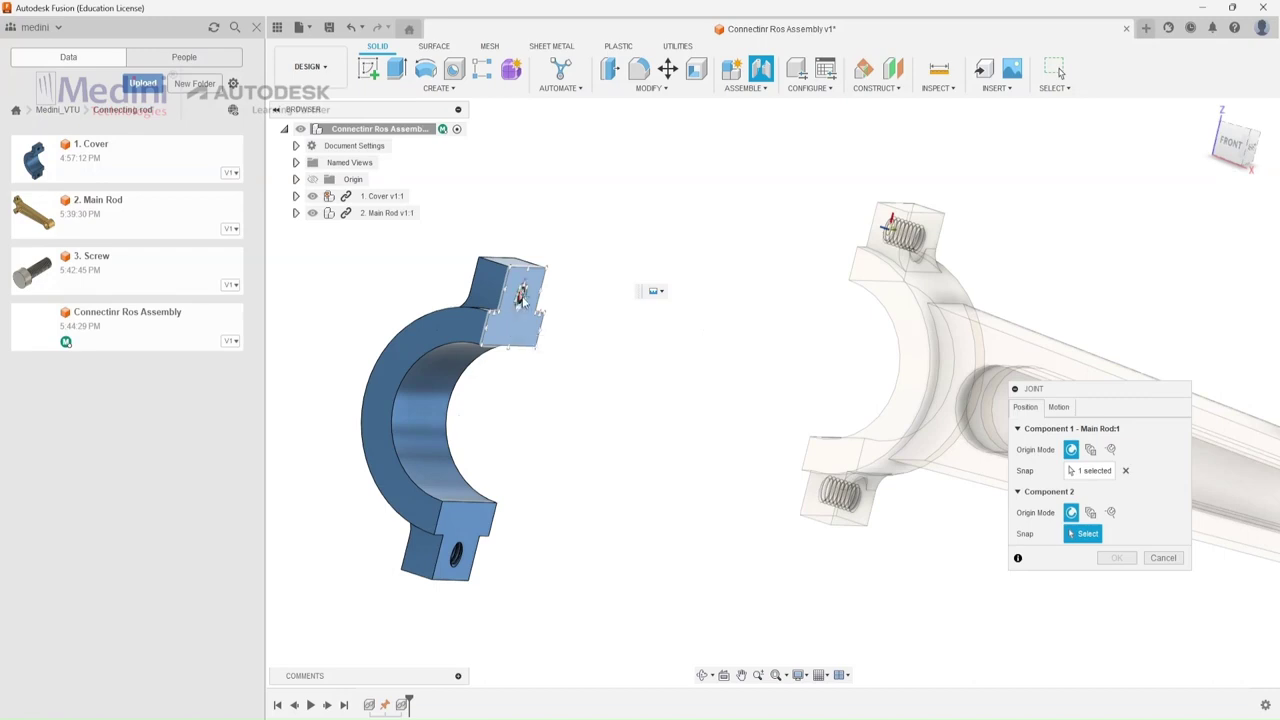
{"action": "left_click", "coordinate": [518, 292]}
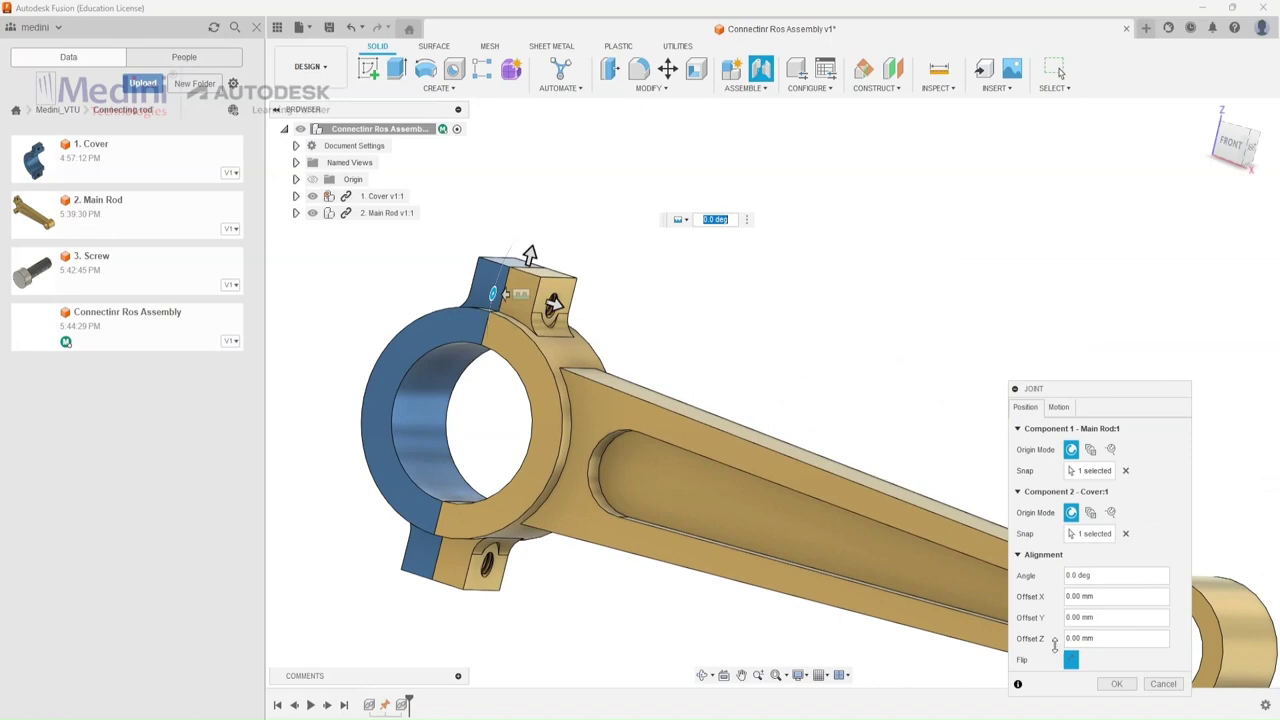
{"action": "left_click", "coordinate": [1116, 683]}
{"action": "scroll", "coordinate": [585, 259], "scroll_direction": "down", "scroll_amount": 4}
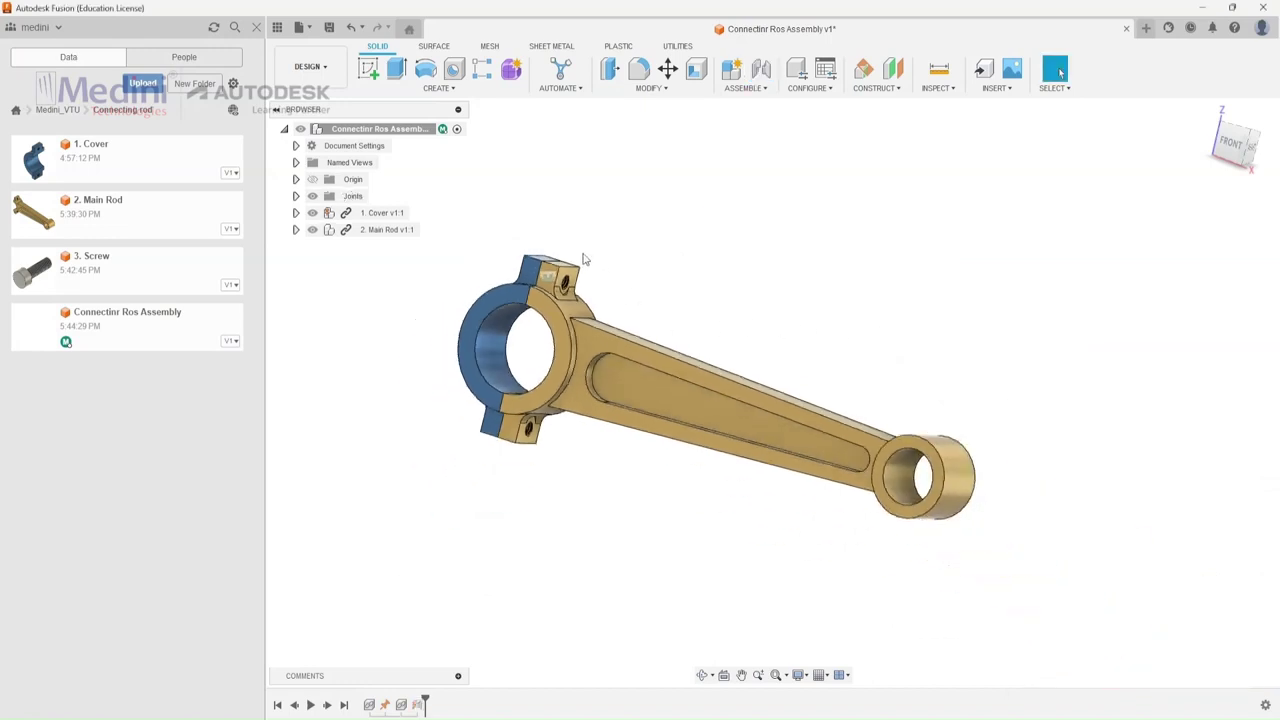
Move the inserted Screw out of the rod's bore and confirm its position.
{"action": "middle_click_drag", "start_coordinate": [640, 226], "coordinate": [697, 235], "text": "shift"}
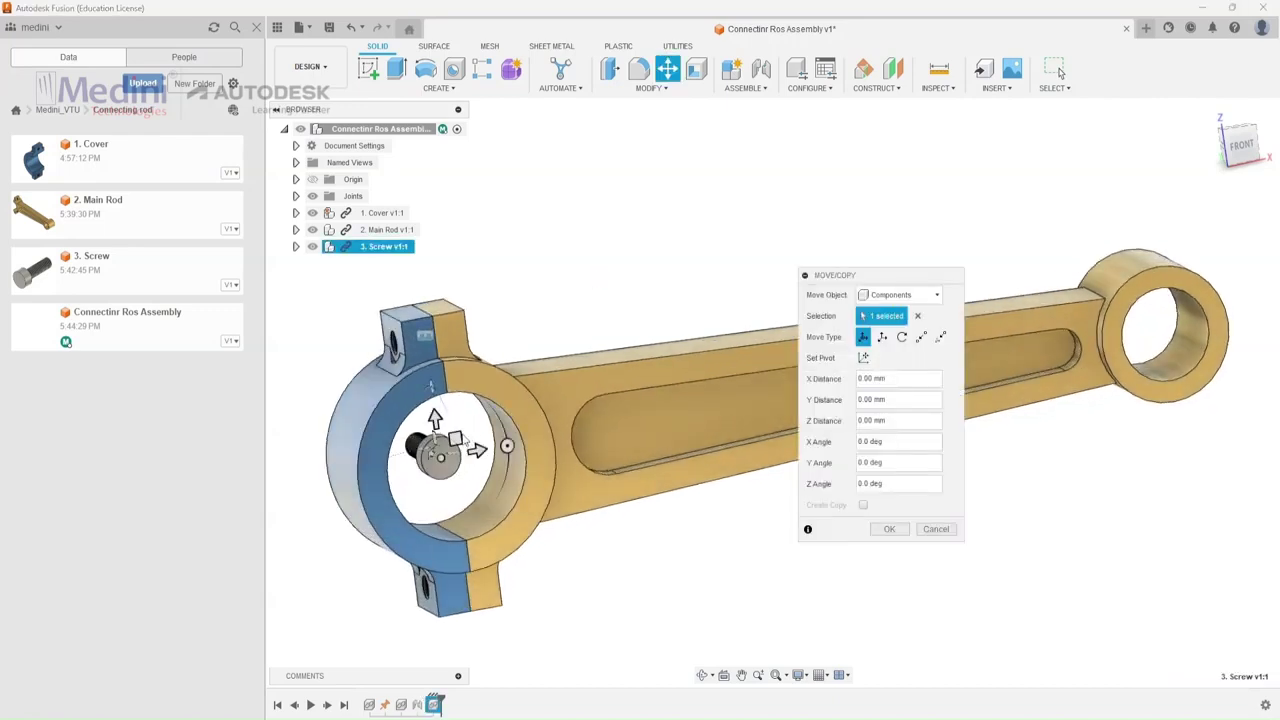
{"action": "left_click_drag", "start_coordinate": [458, 440], "coordinate": [695, 214]}
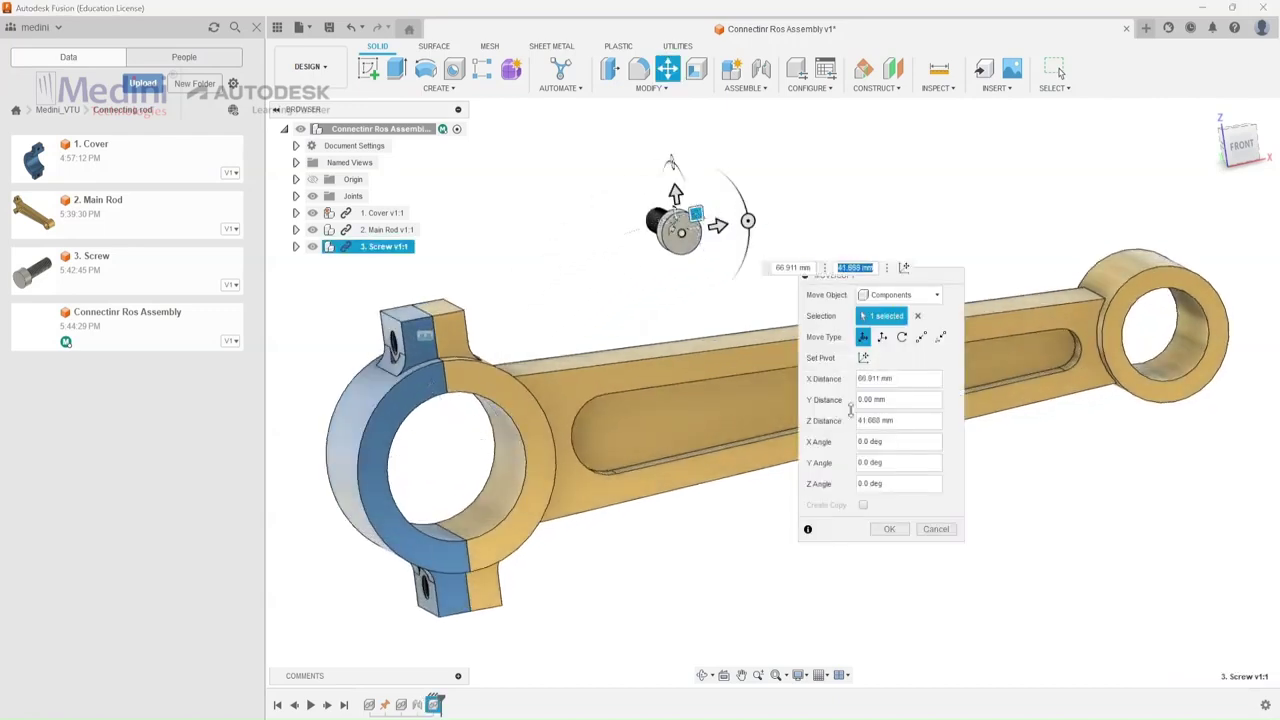
{"action": "left_click", "coordinate": [889, 529]}
{"action": "middle_click_drag", "start_coordinate": [711, 128], "coordinate": [509, 114], "text": "shift"}
{"action": "scroll", "coordinate": [914, 174], "scroll_direction": "up", "scroll_amount": 2}
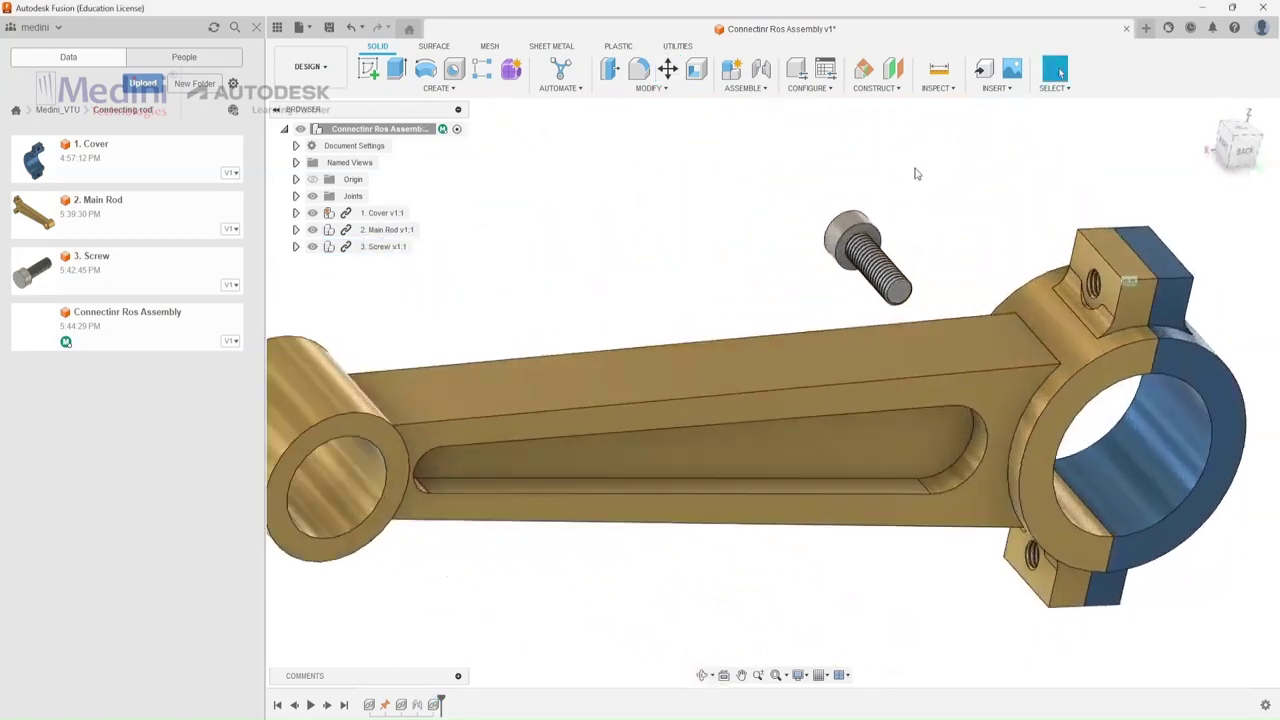
{"action": "scroll", "coordinate": [914, 174], "scroll_direction": "up", "scroll_amount": 2}
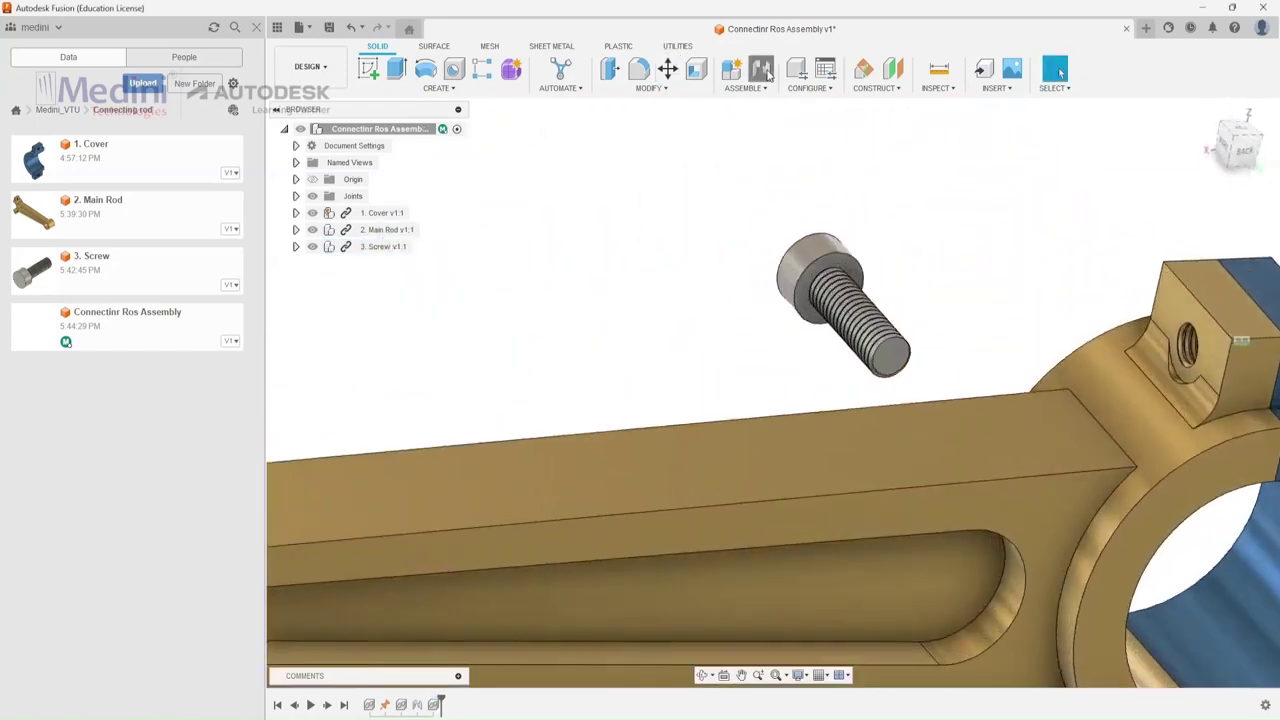
Joint the screw head centre to the Cover's hole centre at -90 deg.
{"action": "left_click", "coordinate": [762, 69]}
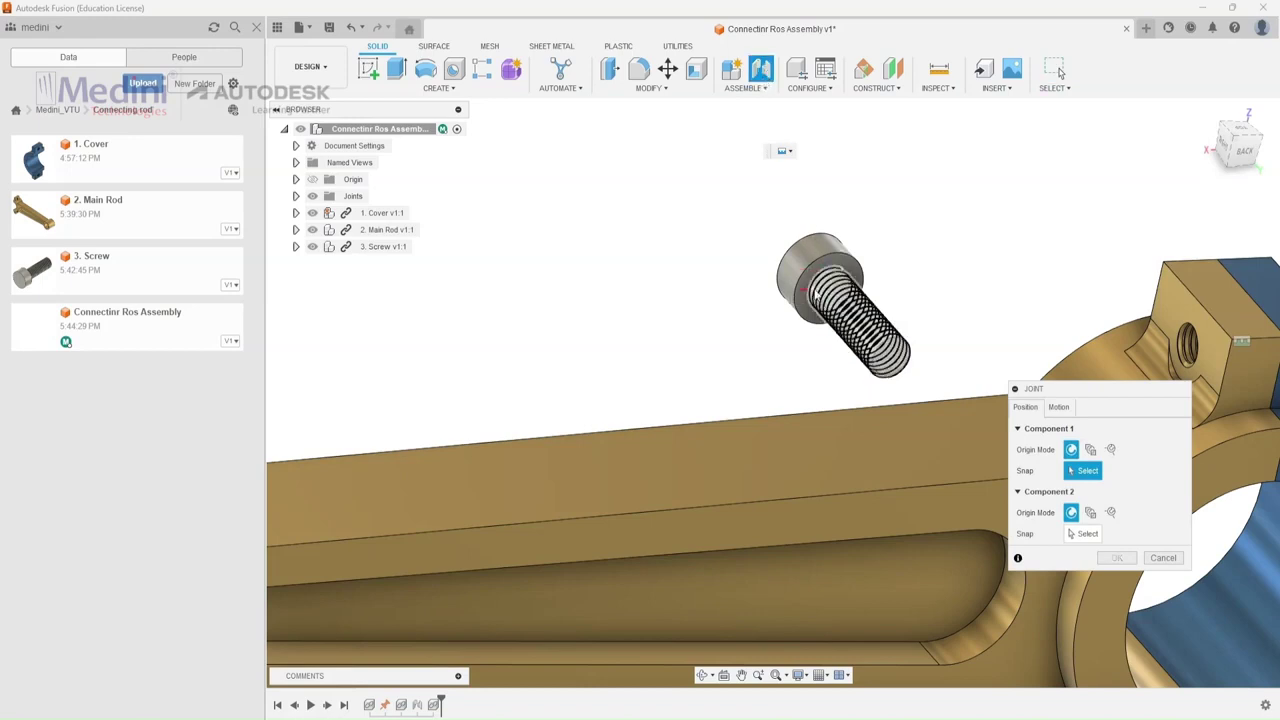
{"action": "scroll", "coordinate": [818, 256], "scroll_direction": "up", "scroll_amount": 2}
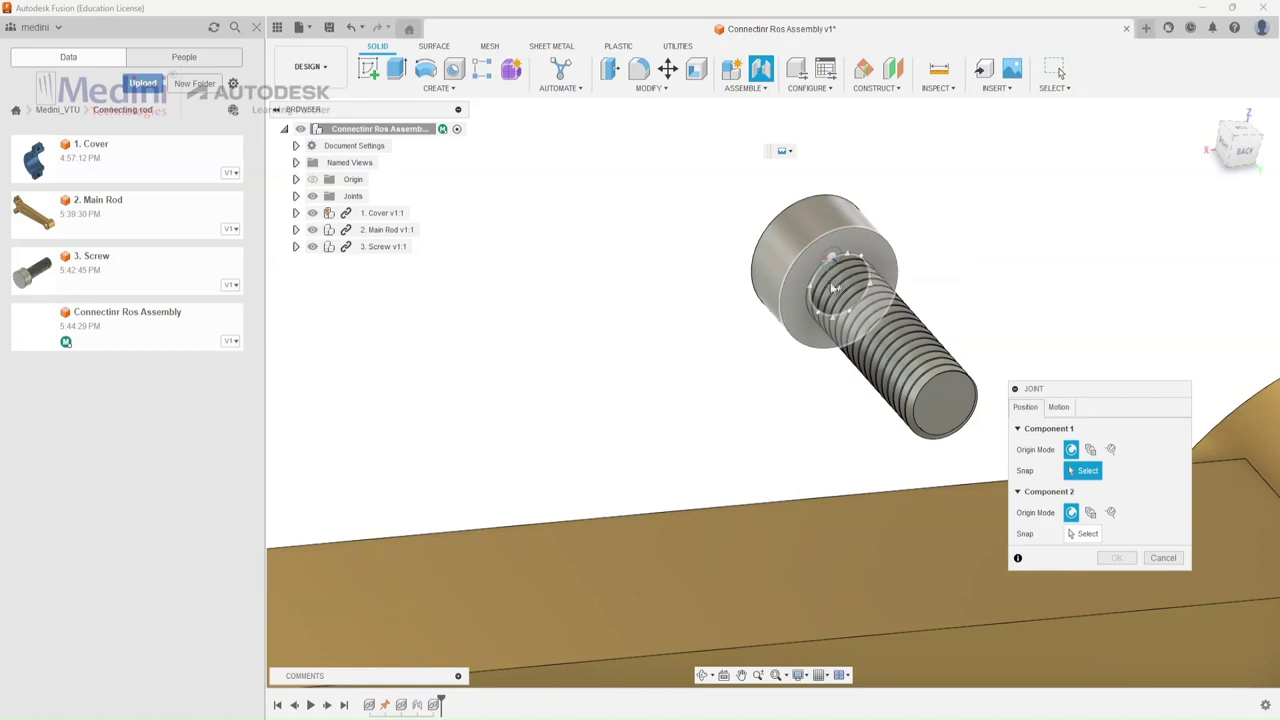
{"action": "left_click", "coordinate": [833, 292]}
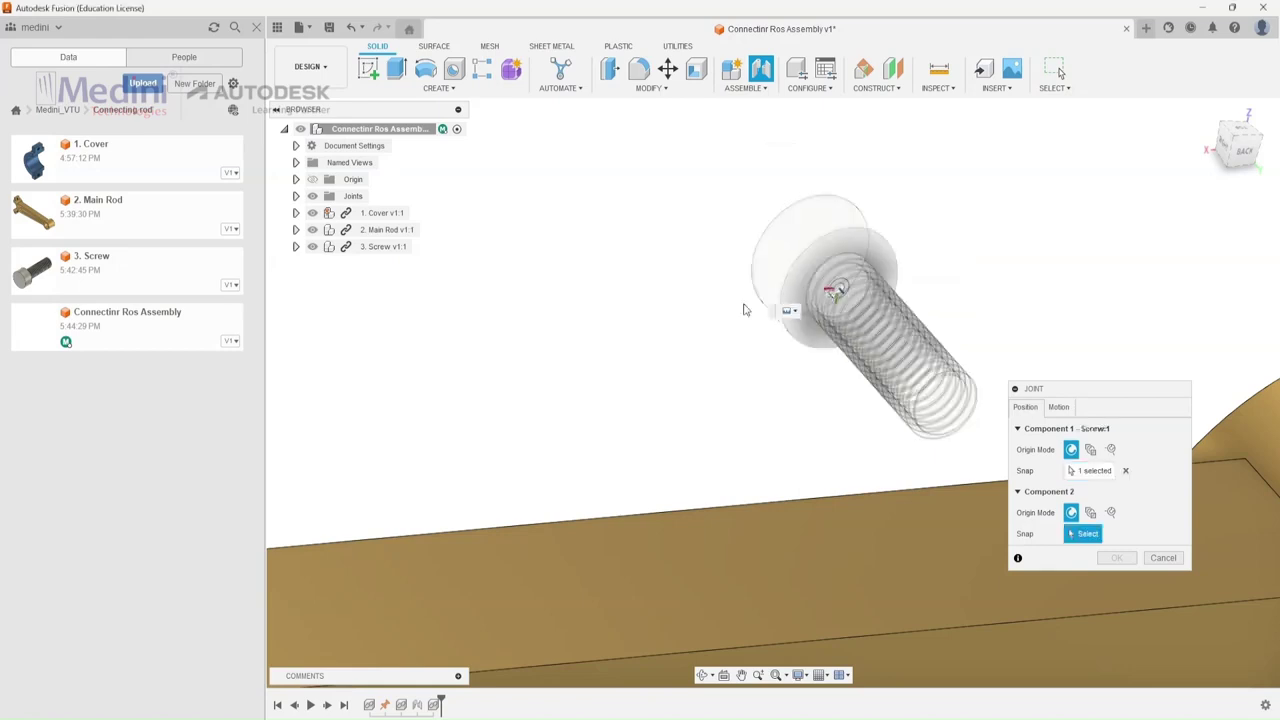
{"action": "scroll", "coordinate": [708, 298], "scroll_direction": "down", "scroll_amount": 5}
{"action": "scroll", "coordinate": [703, 298], "scroll_direction": "down", "scroll_amount": 2}
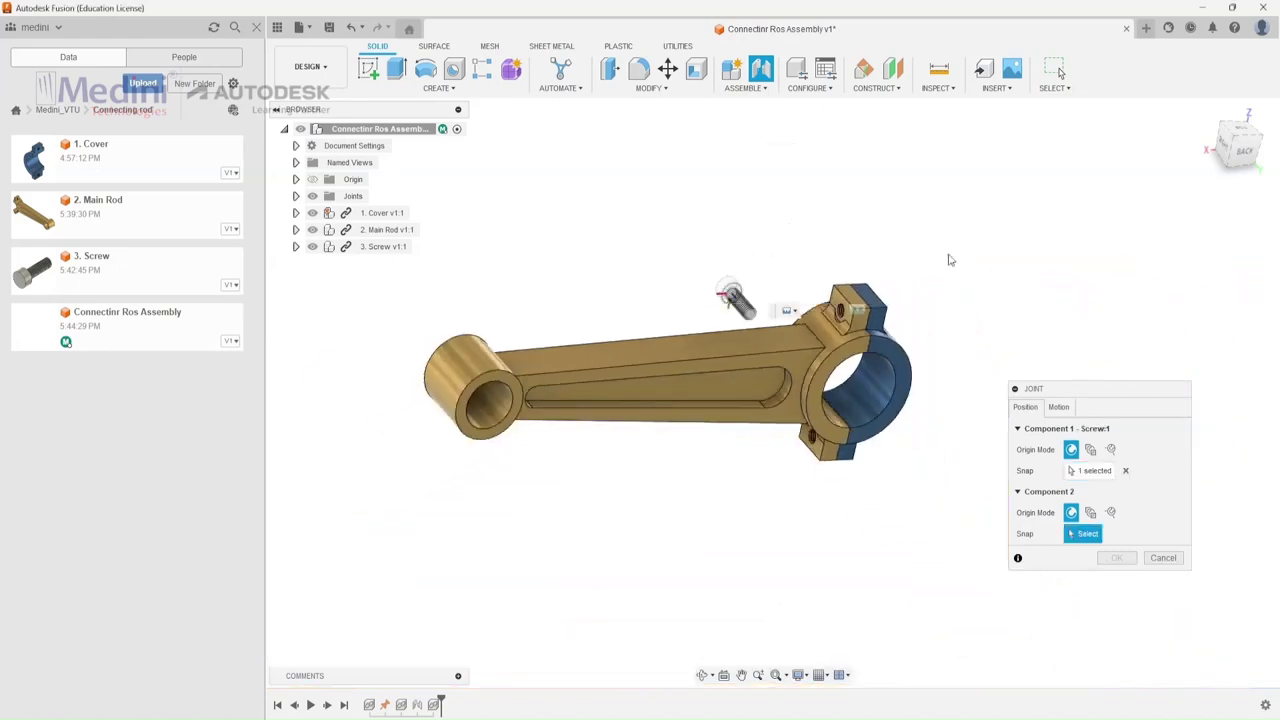
{"action": "middle_click_drag", "start_coordinate": [949, 257], "coordinate": [783, 309], "text": "shift"}
{"action": "scroll", "coordinate": [783, 290], "scroll_direction": "up", "scroll_amount": 4}
{"action": "scroll", "coordinate": [785, 330], "scroll_direction": "up", "scroll_amount": 5}
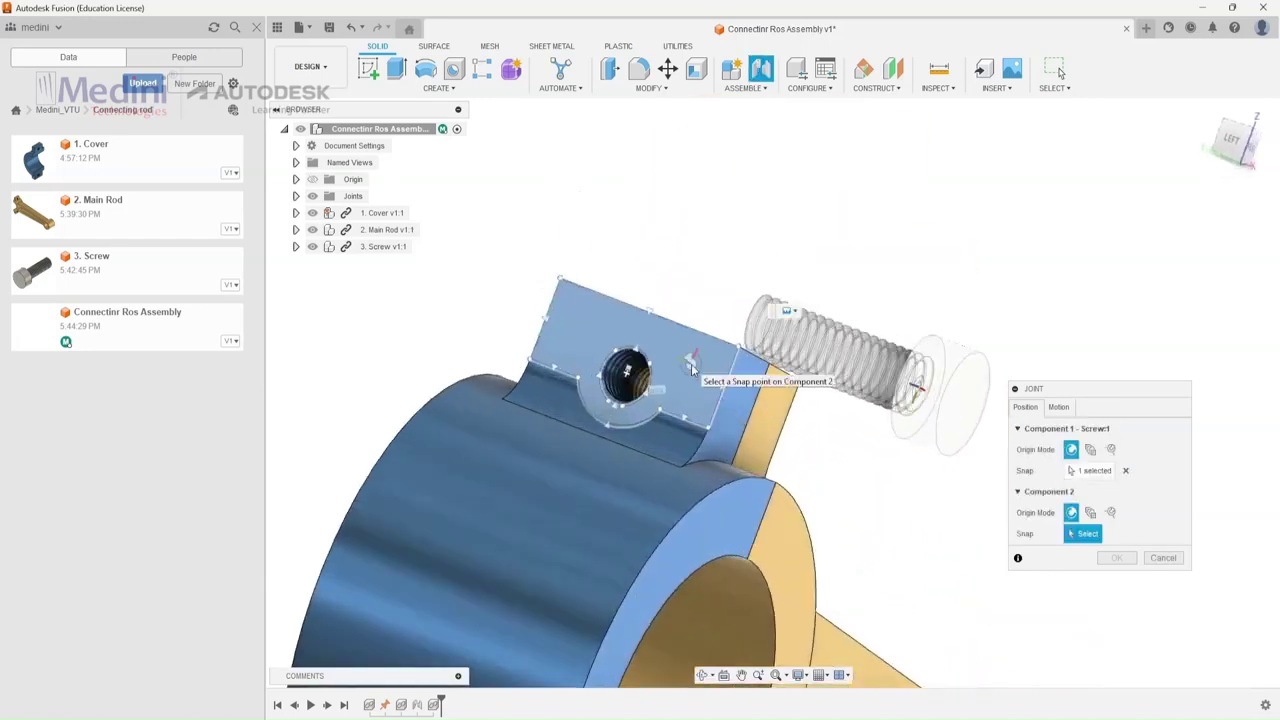
{"action": "left_click", "coordinate": [618, 374]}
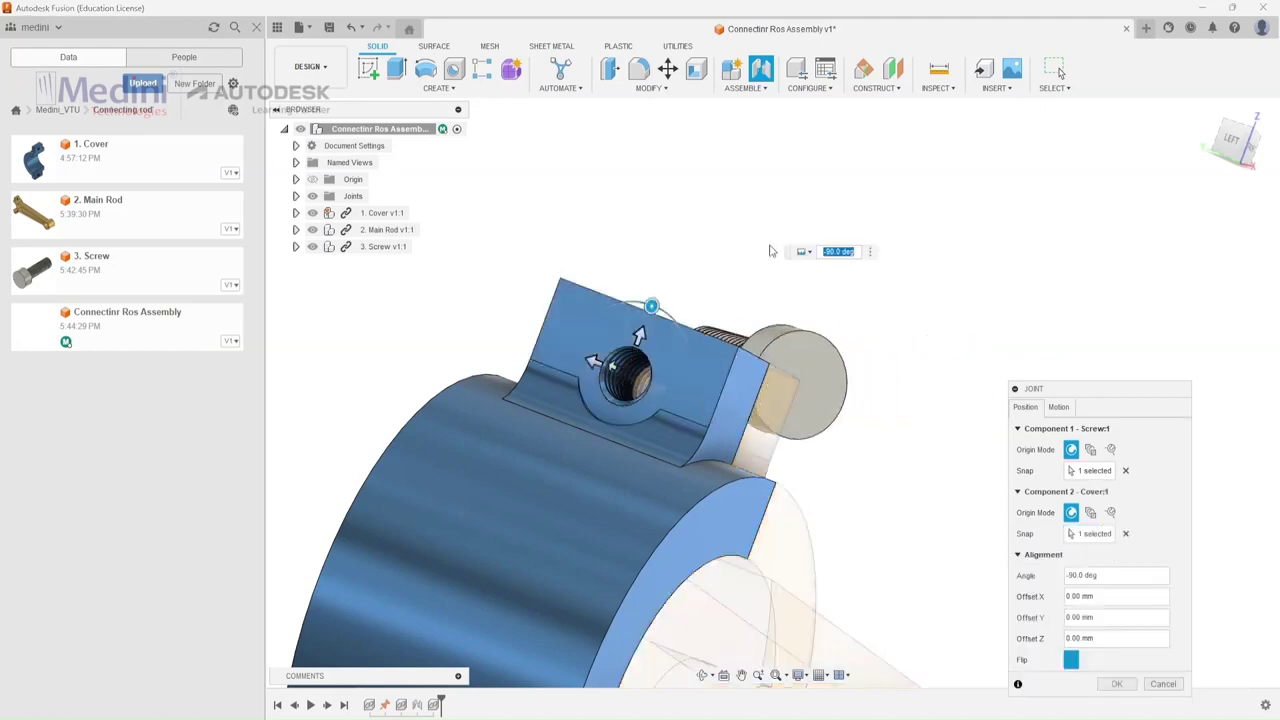
{"action": "scroll", "coordinate": [714, 255], "scroll_direction": "down", "scroll_amount": 5}
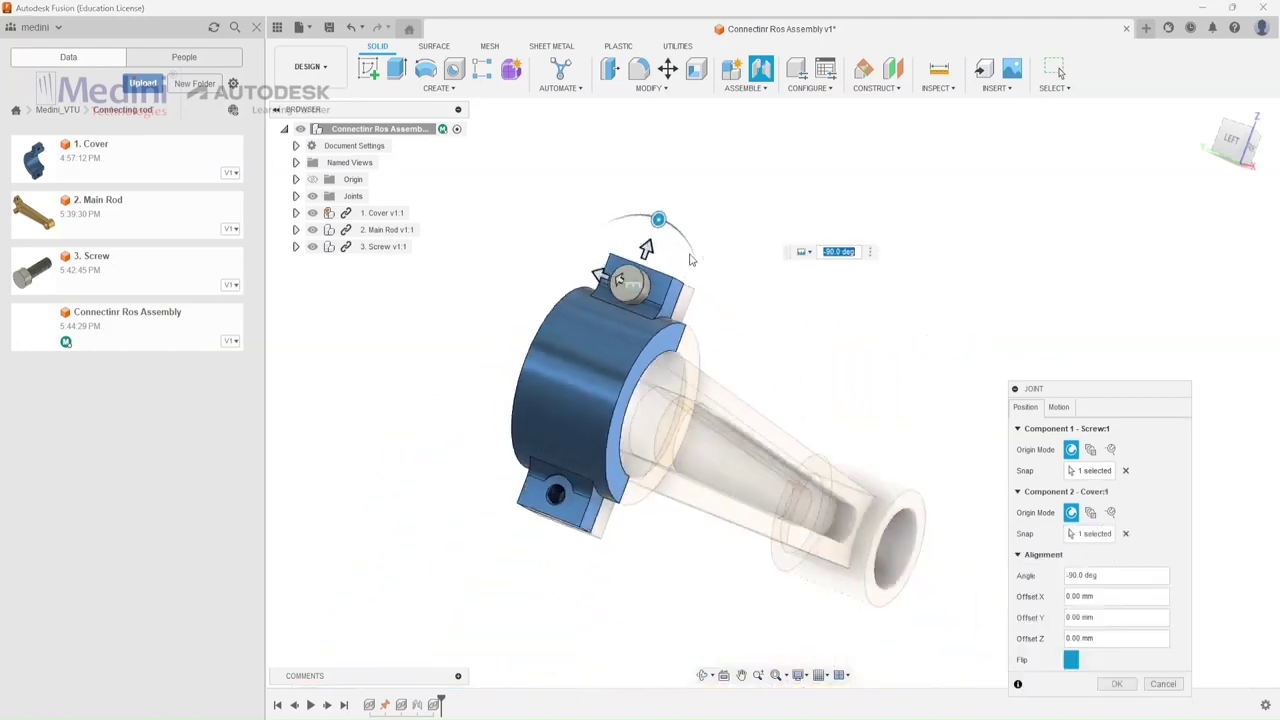
{"action": "scroll", "coordinate": [689, 259], "scroll_direction": "down", "scroll_amount": 2}
{"action": "left_click", "coordinate": [1116, 683]}
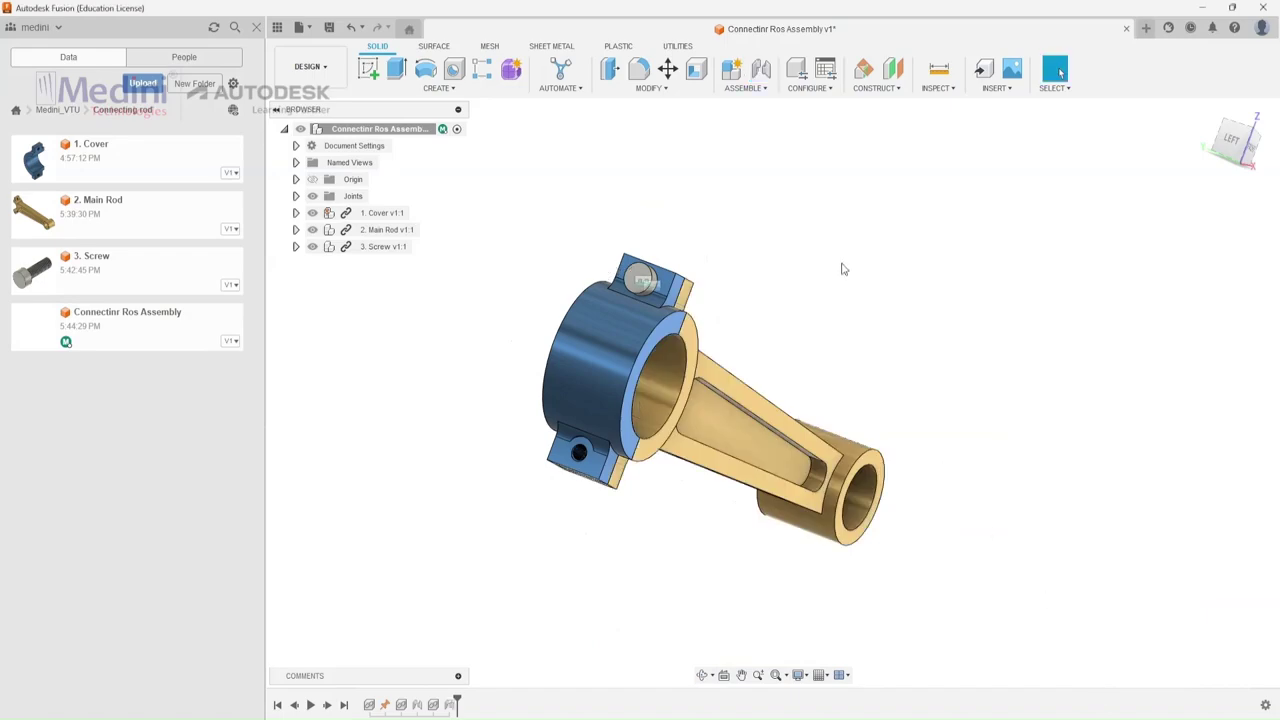
{"action": "middle_click_drag", "start_coordinate": [843, 266], "coordinate": [789, 266], "text": "shift"}
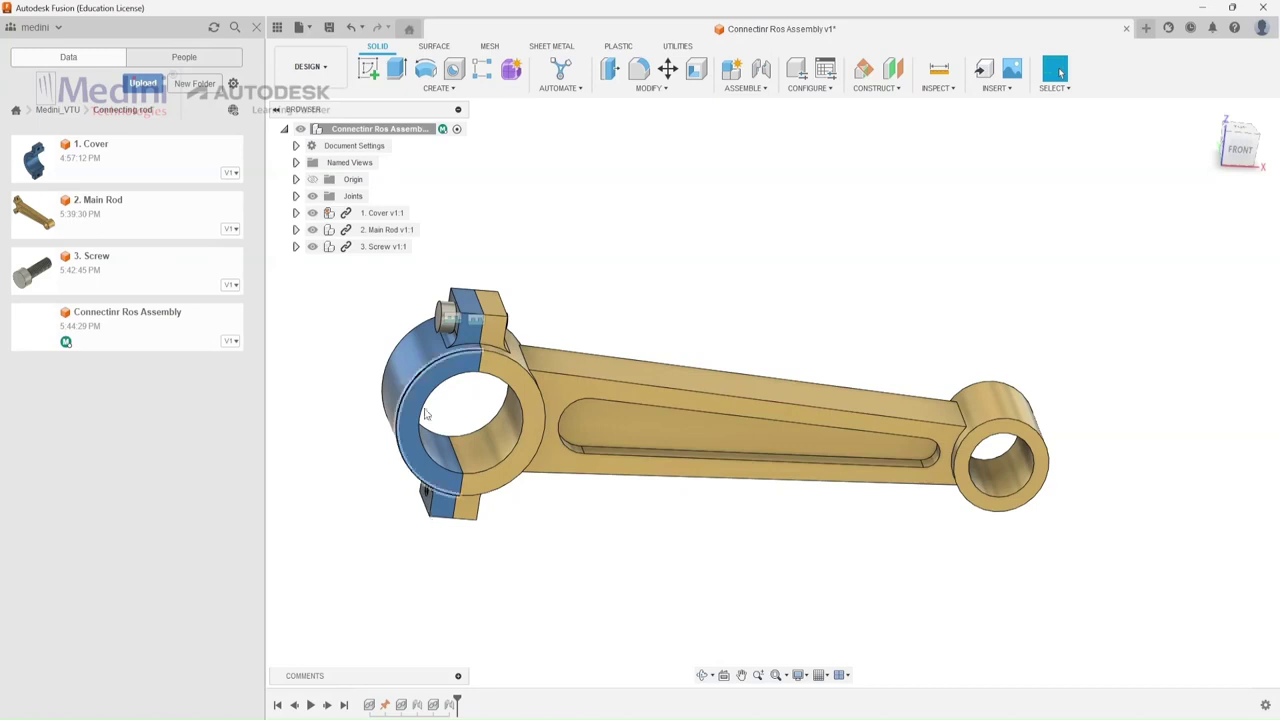
{"action": "left_click", "coordinate": [426, 90]}
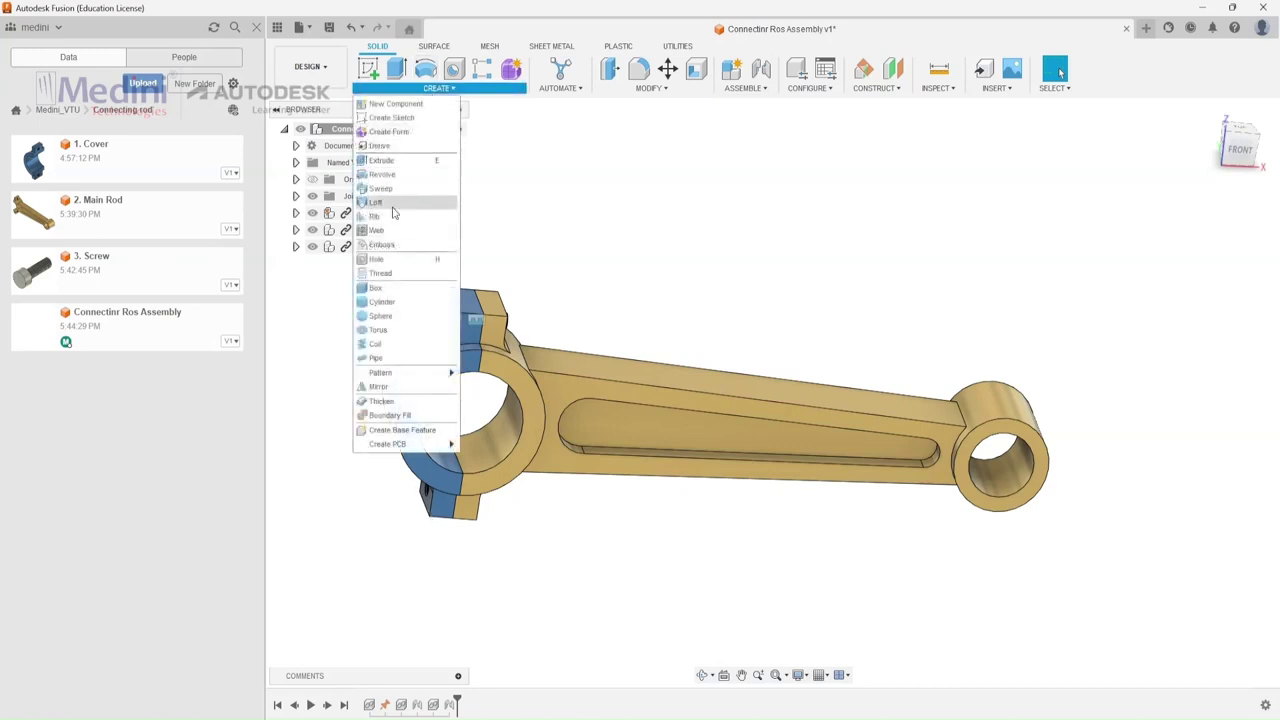
{"action": "left_click", "coordinate": [379, 387]}
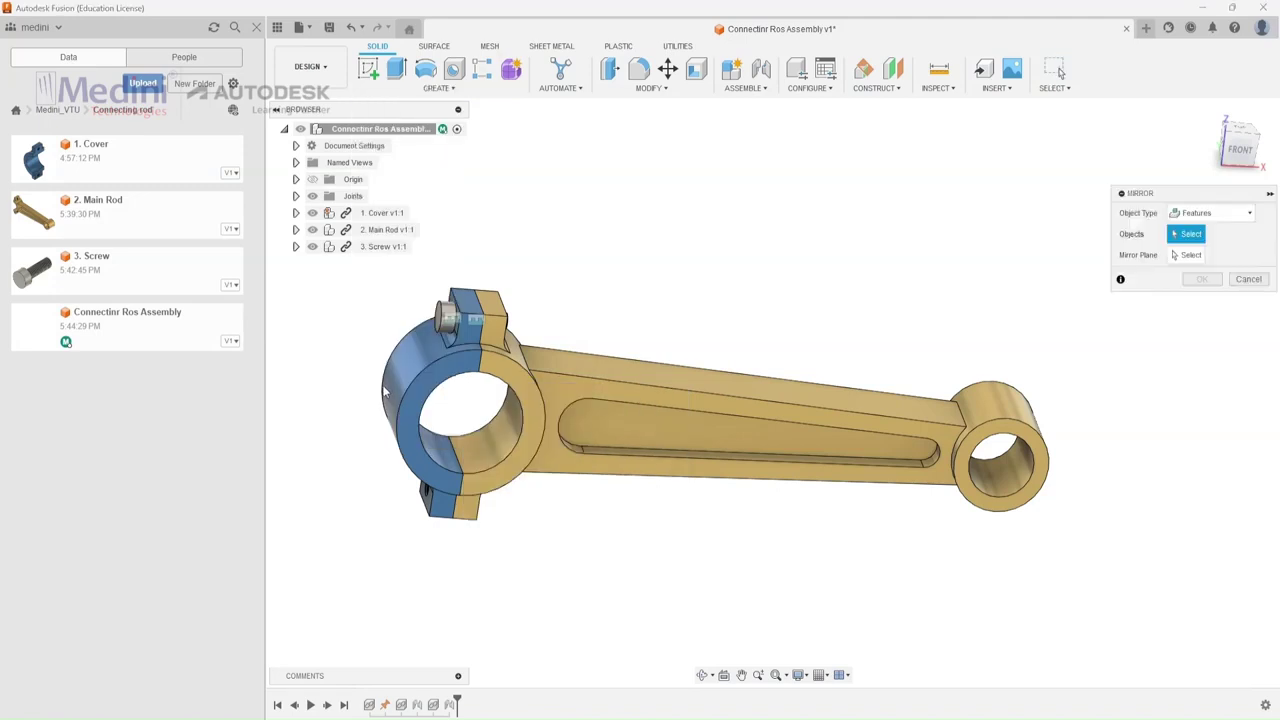
{"action": "left_click", "coordinate": [1212, 213]}
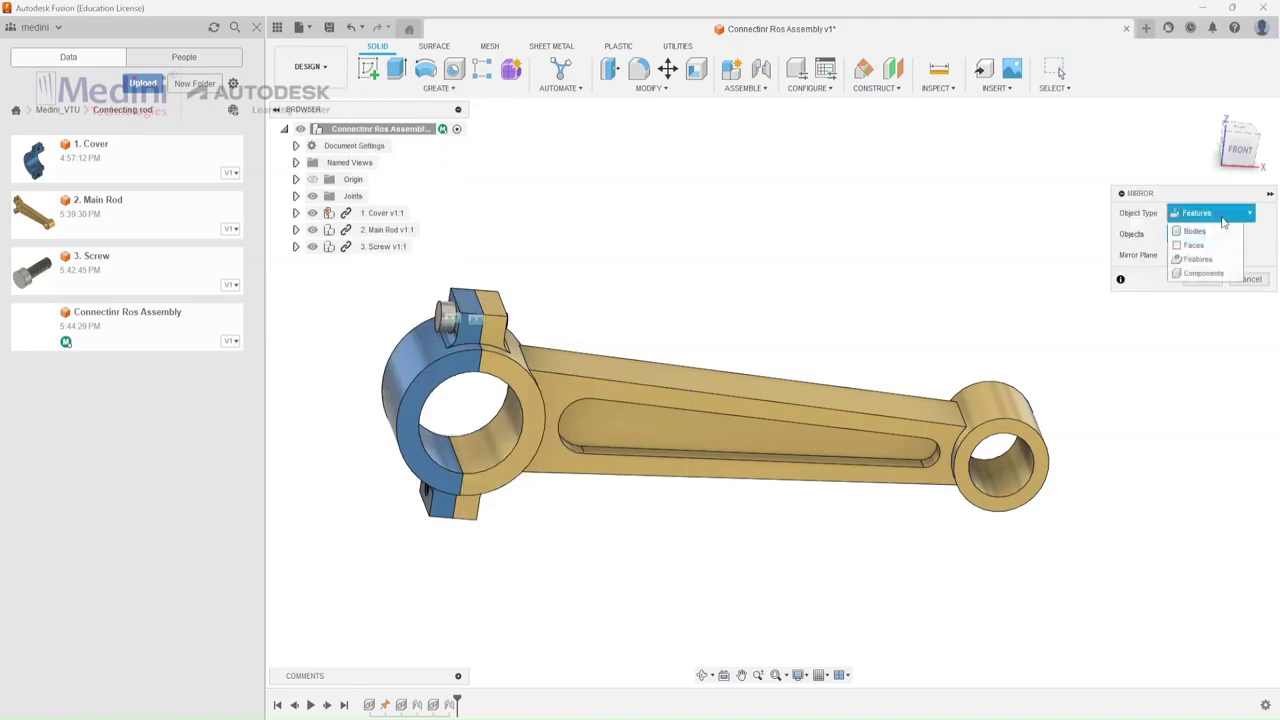
{"action": "left_click", "coordinate": [1203, 273]}
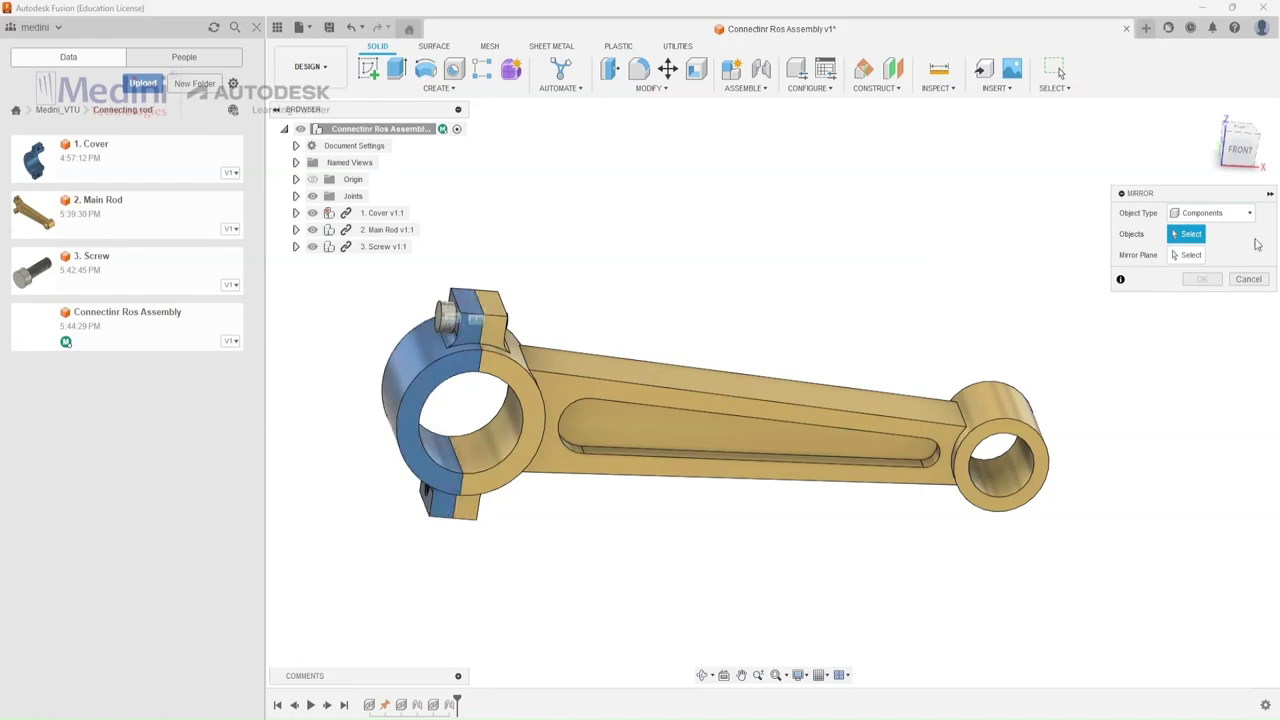
{"action": "left_click", "coordinate": [1210, 212]}
{"action": "left_click", "coordinate": [1205, 229]}
{"action": "left_click", "coordinate": [1246, 279]}
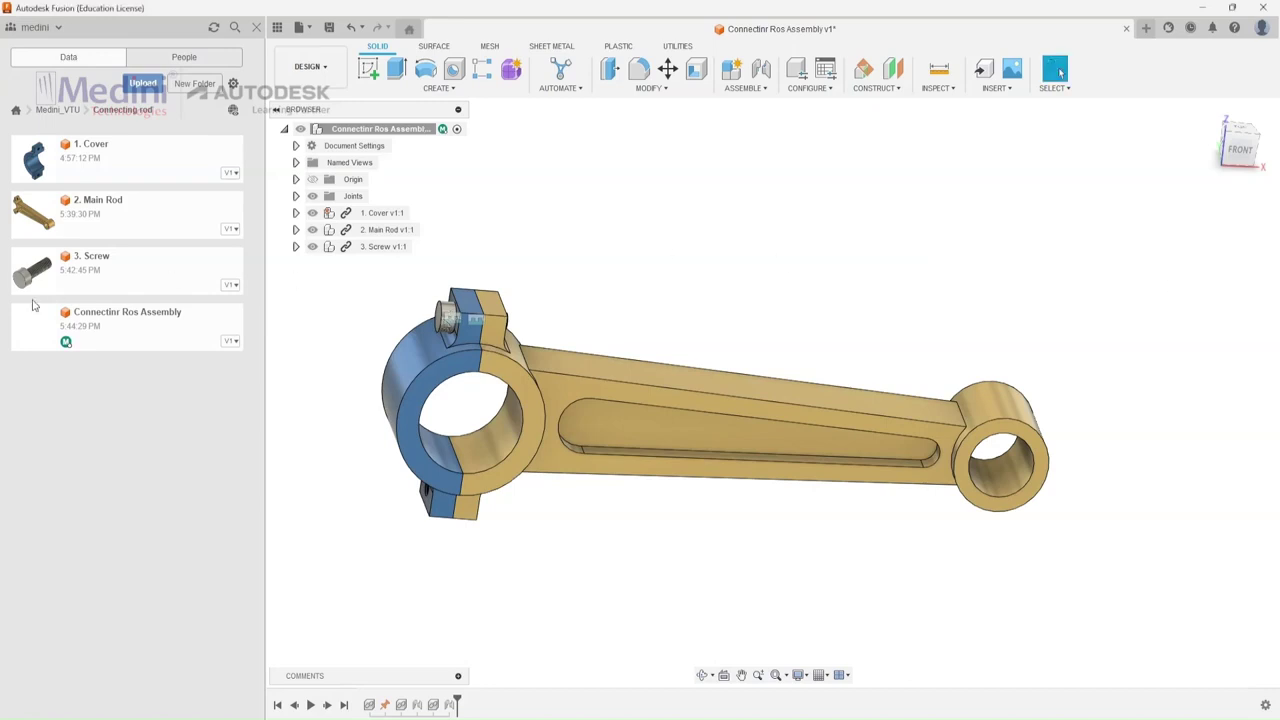
Add a second 3. Screw from the Data panel and move it clear of the rod.
{"action": "left_click_drag", "start_coordinate": [70, 273], "coordinate": [644, 271]}
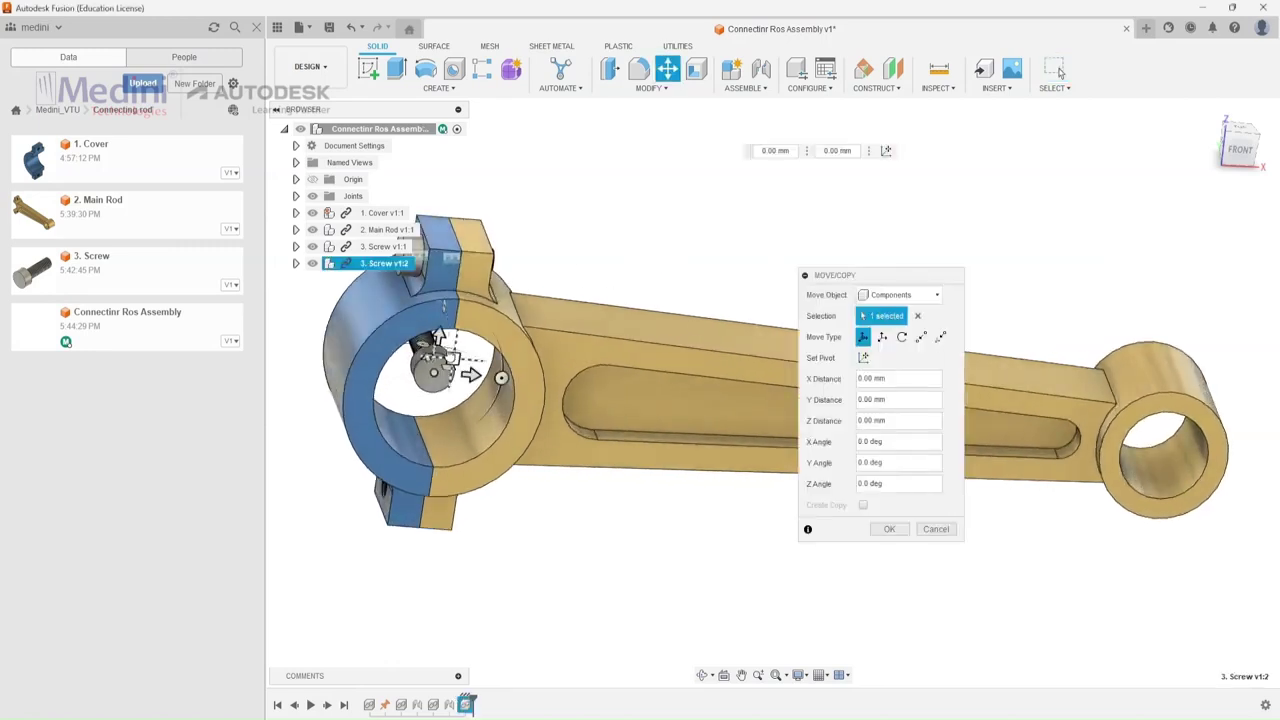
{"action": "left_click_drag", "start_coordinate": [440, 360], "coordinate": [710, 205]}
{"action": "left_click", "coordinate": [883, 530]}
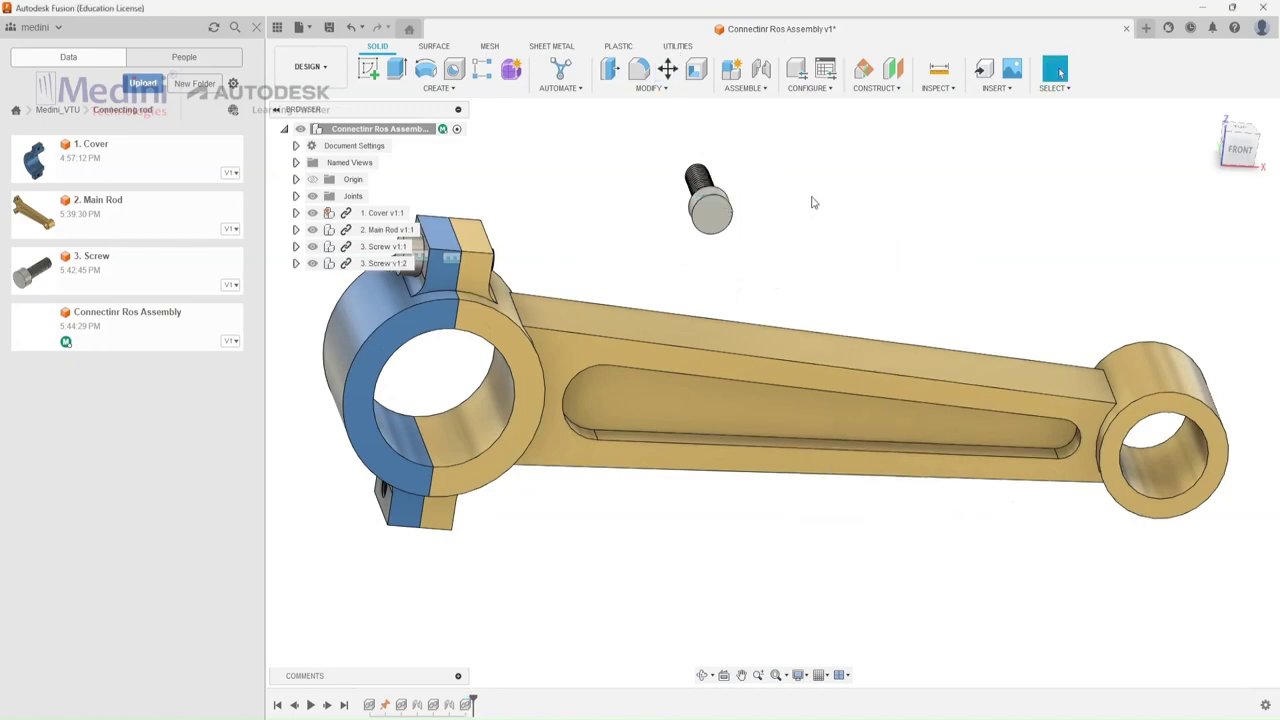
{"action": "middle_click_drag", "start_coordinate": [794, 194], "coordinate": [640, 161], "text": "shift"}
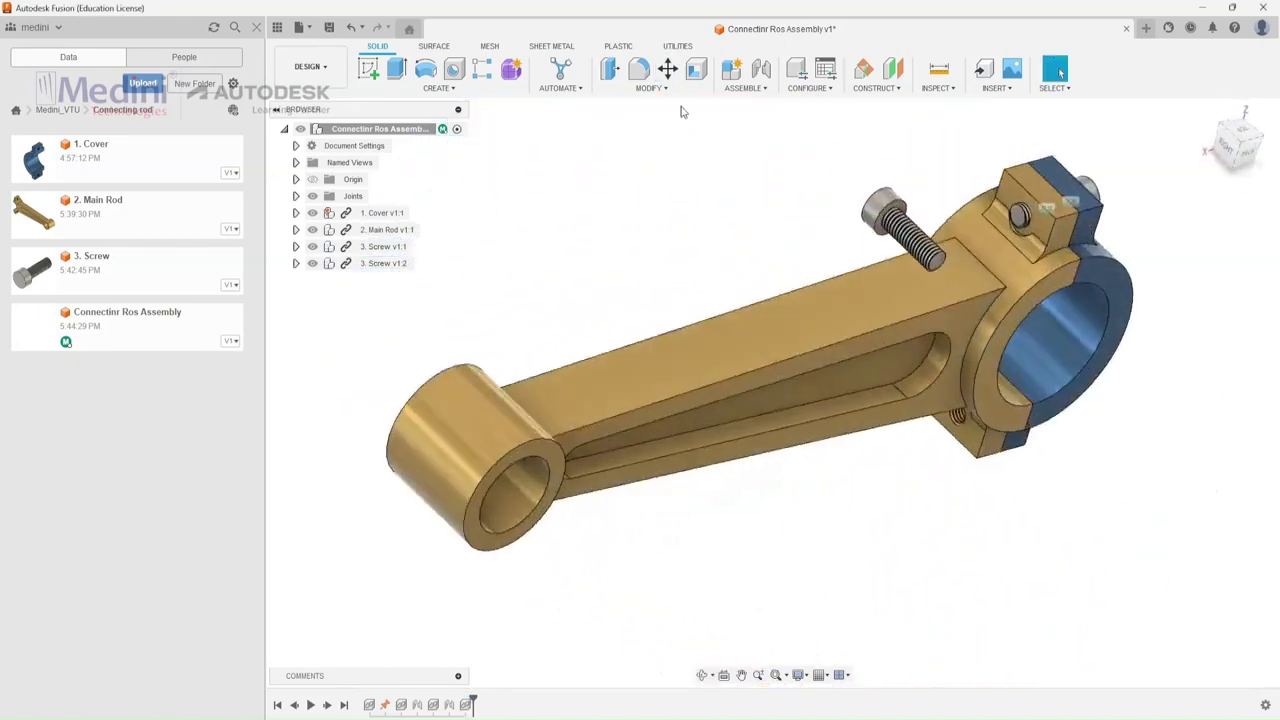
Joint the second screw's head centre into the cap's other bolt hole.
{"action": "left_click", "coordinate": [760, 68]}
{"action": "scroll", "coordinate": [894, 234], "scroll_direction": "up", "scroll_amount": 3}
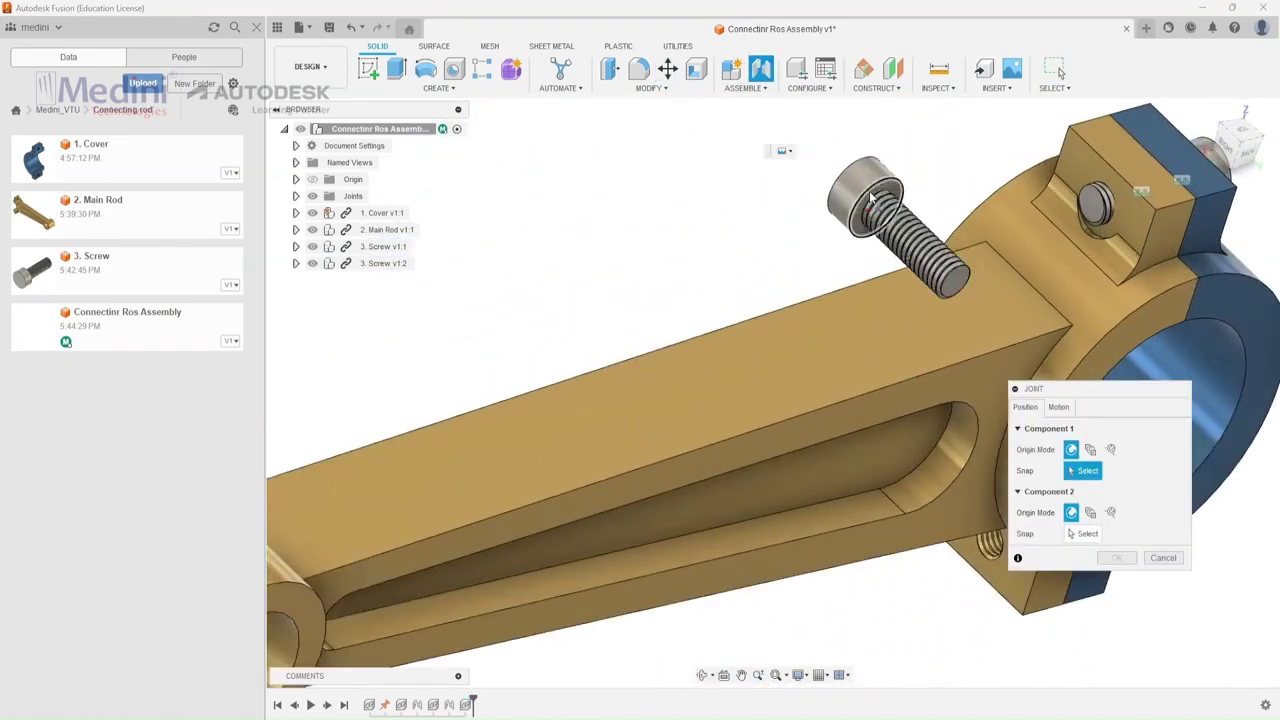
{"action": "scroll", "coordinate": [870, 195], "scroll_direction": "up", "scroll_amount": 2}
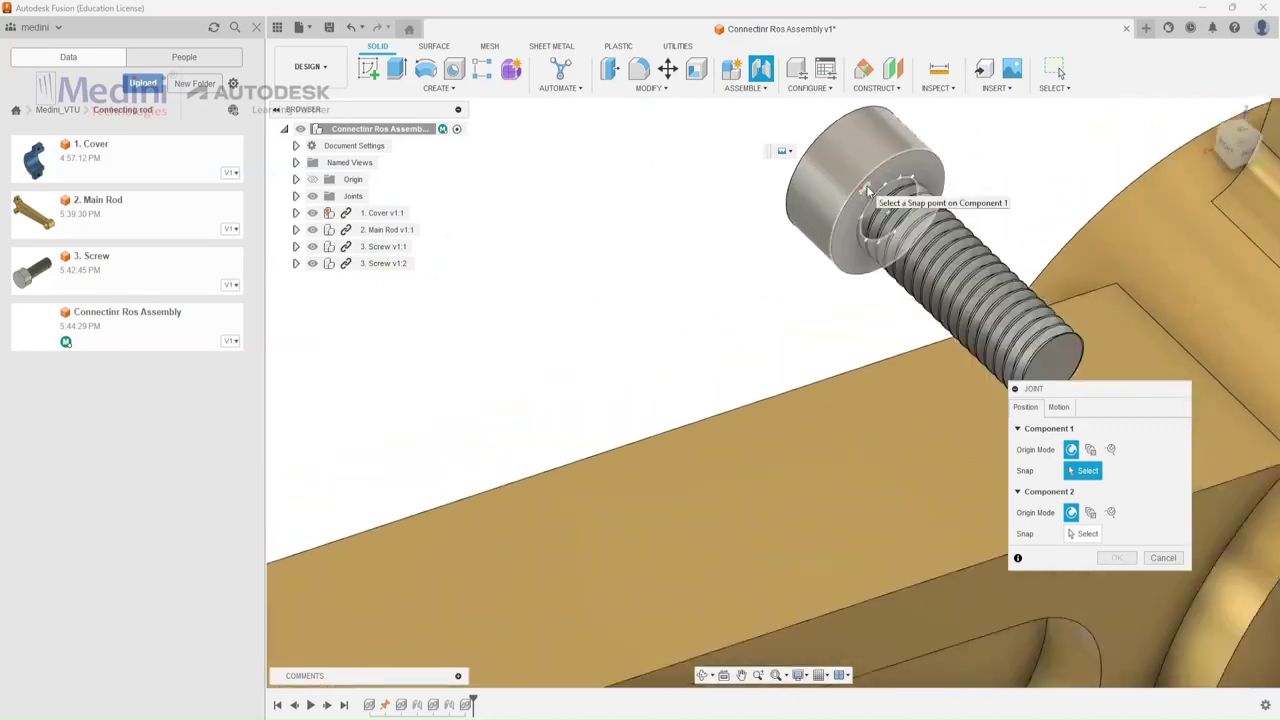
{"action": "left_click", "coordinate": [882, 213]}
{"action": "scroll", "coordinate": [815, 245], "scroll_direction": "down", "scroll_amount": 5}
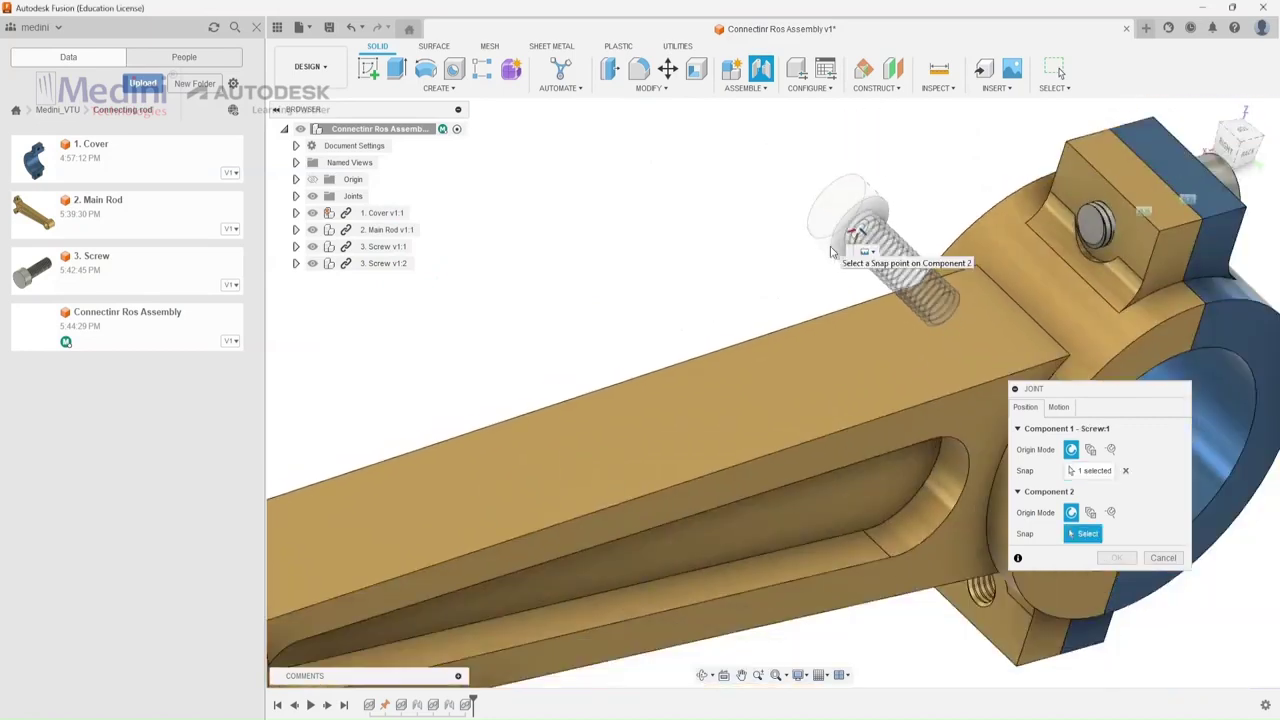
{"action": "middle_click_drag", "start_coordinate": [812, 251], "coordinate": [690, 500], "text": "shift"}
{"action": "scroll", "coordinate": [745, 398], "scroll_direction": "up", "scroll_amount": 3}
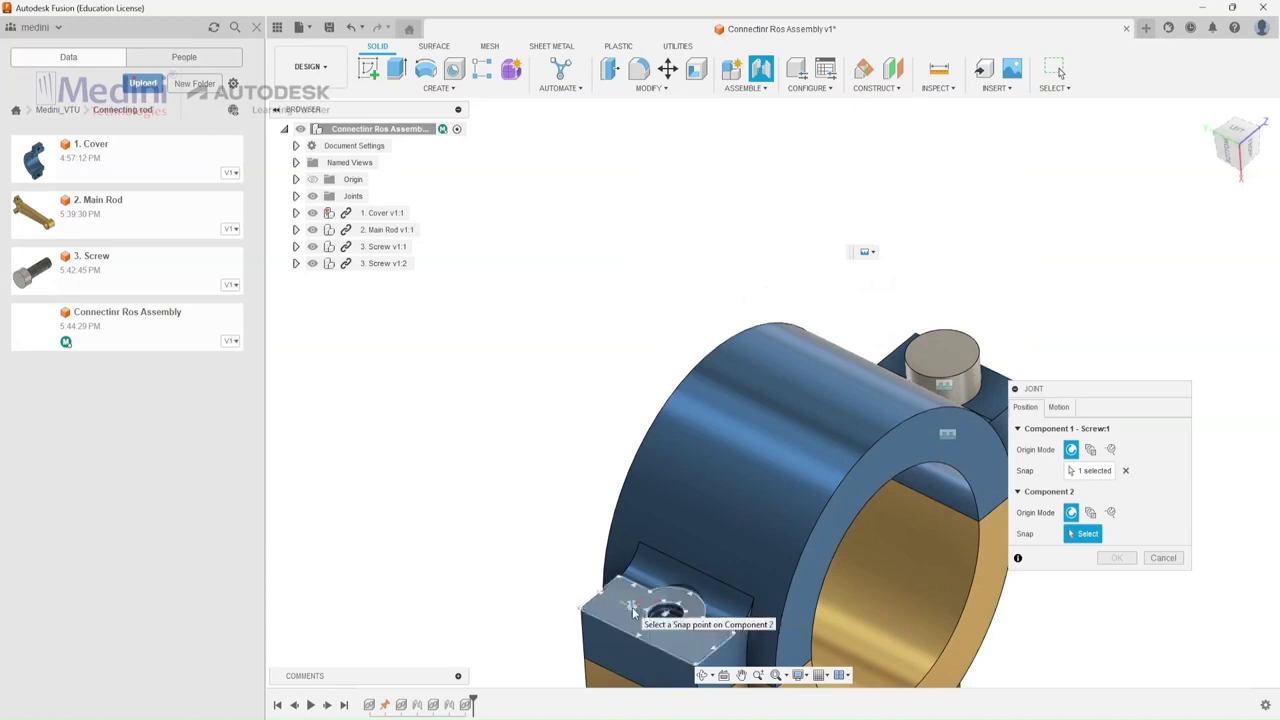
{"action": "left_click", "coordinate": [664, 609]}
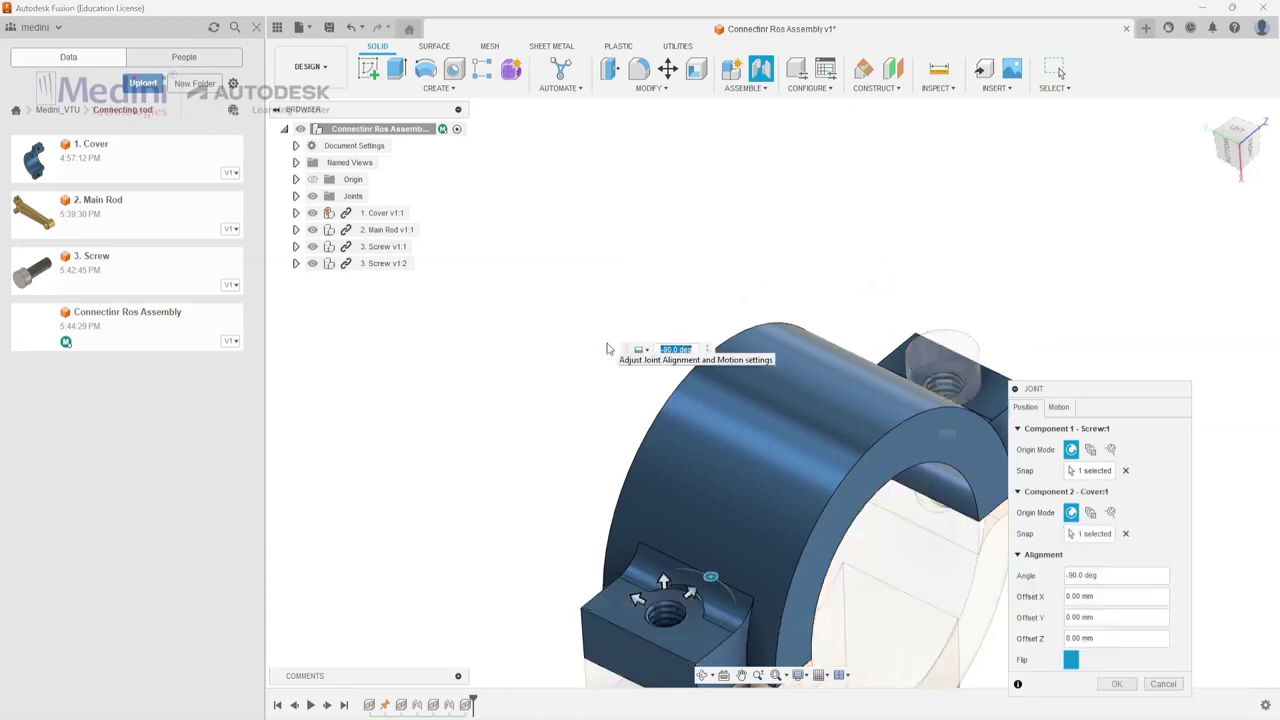
{"action": "scroll", "coordinate": [566, 243], "scroll_direction": "down", "scroll_amount": 5}
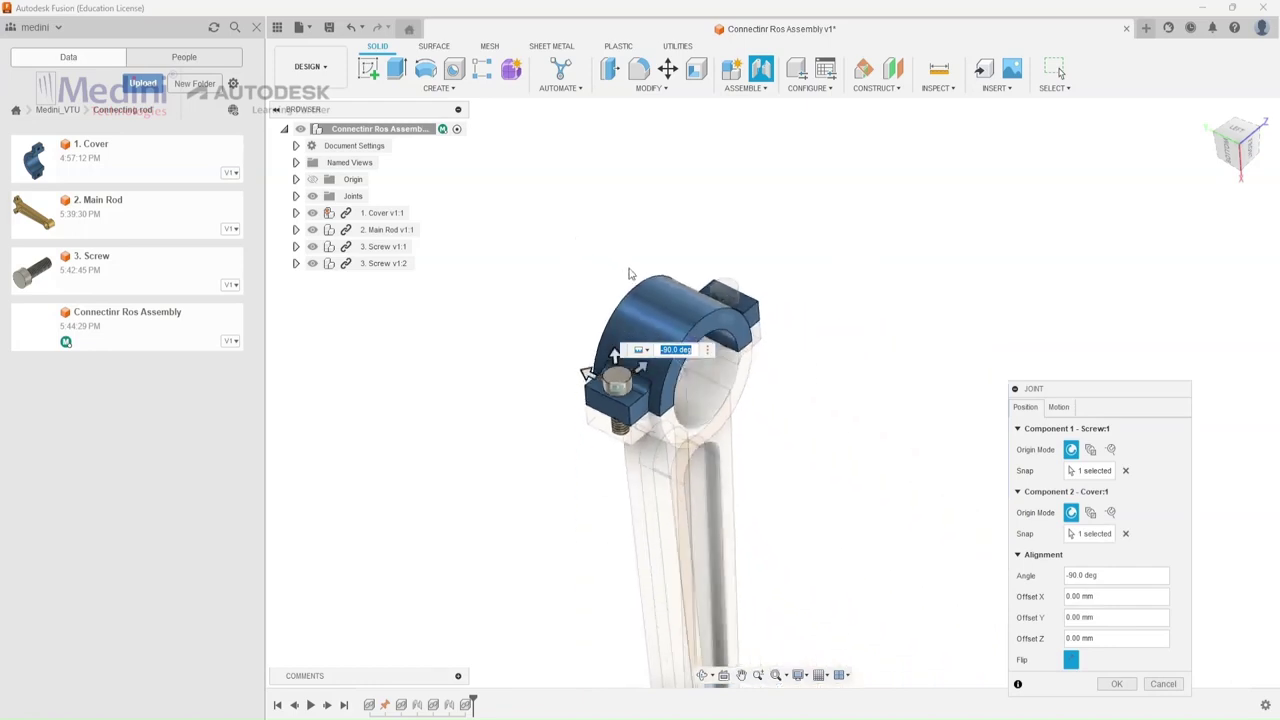
{"action": "middle_click_drag", "start_coordinate": [629, 273], "coordinate": [603, 403], "text": "shift"}
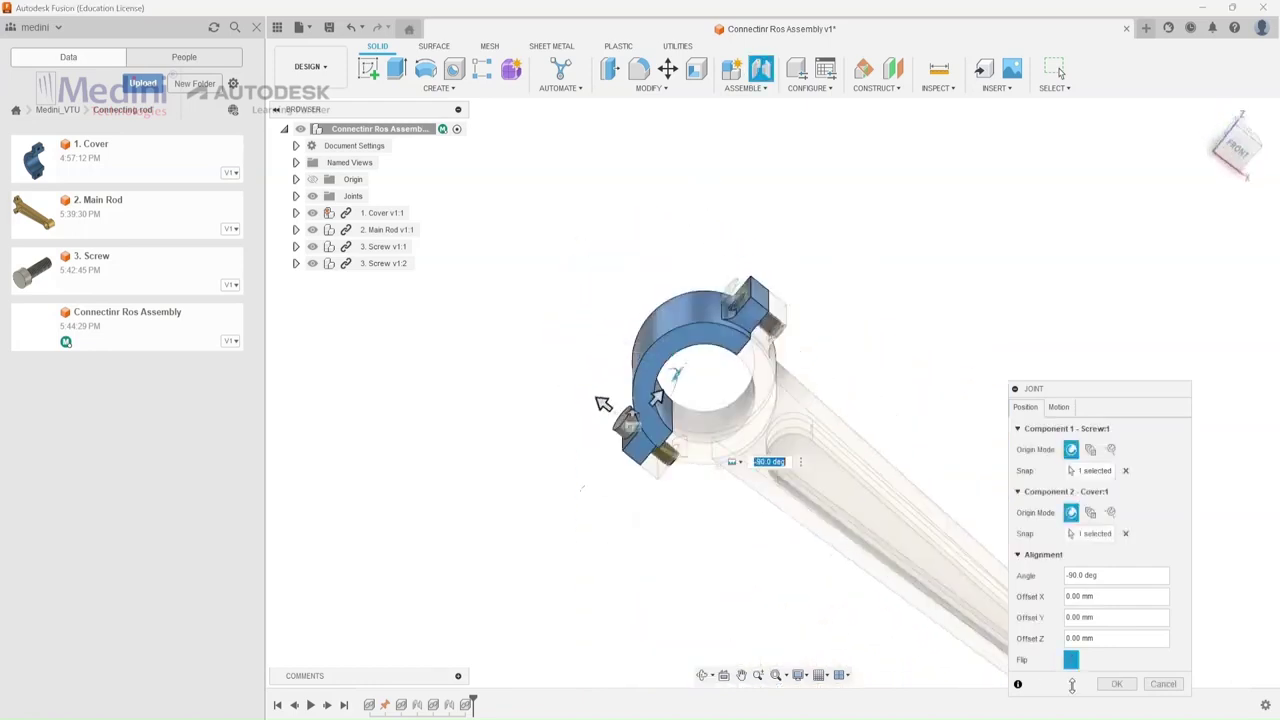
{"action": "key", "text": "Return"}
{"action": "scroll", "coordinate": [530, 310], "scroll_direction": "down", "scroll_amount": 3}
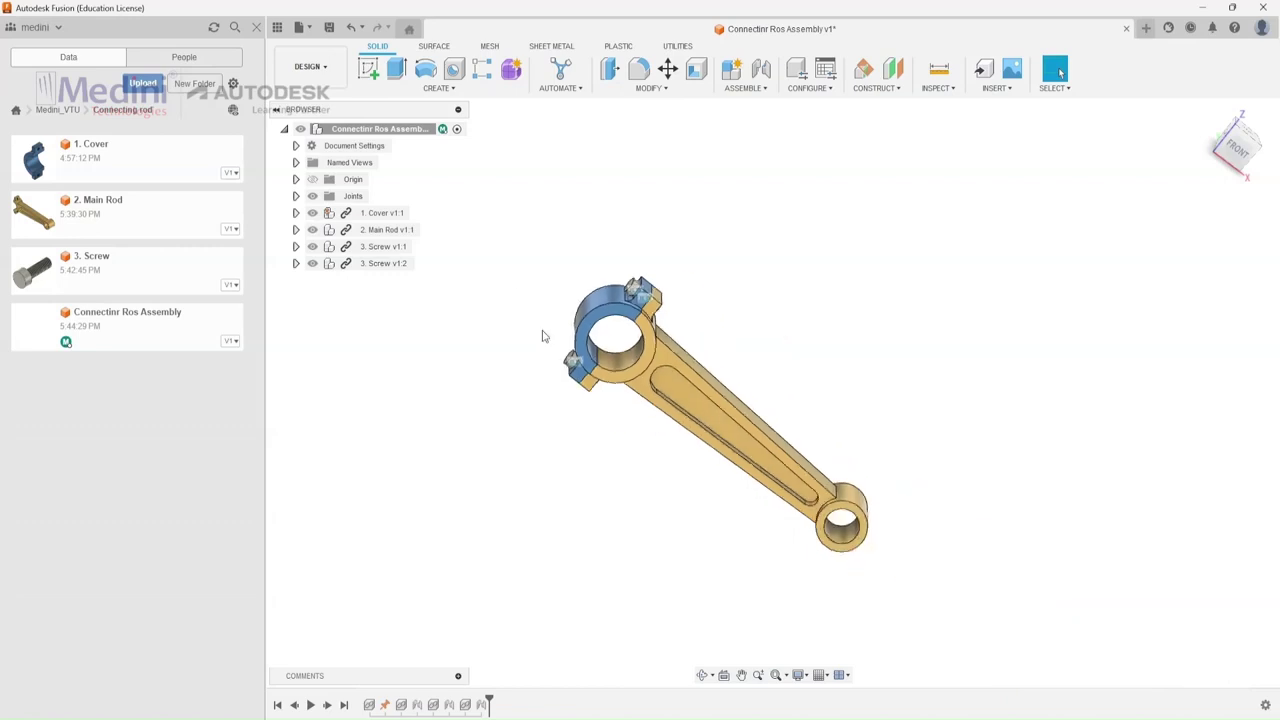
{"action": "middle_click_drag", "start_coordinate": [543, 334], "coordinate": [940, 288], "text": "shift"}
Save the assembly as version 2.
{"action": "scroll", "coordinate": [717, 463], "scroll_direction": "up", "scroll_amount": 3}
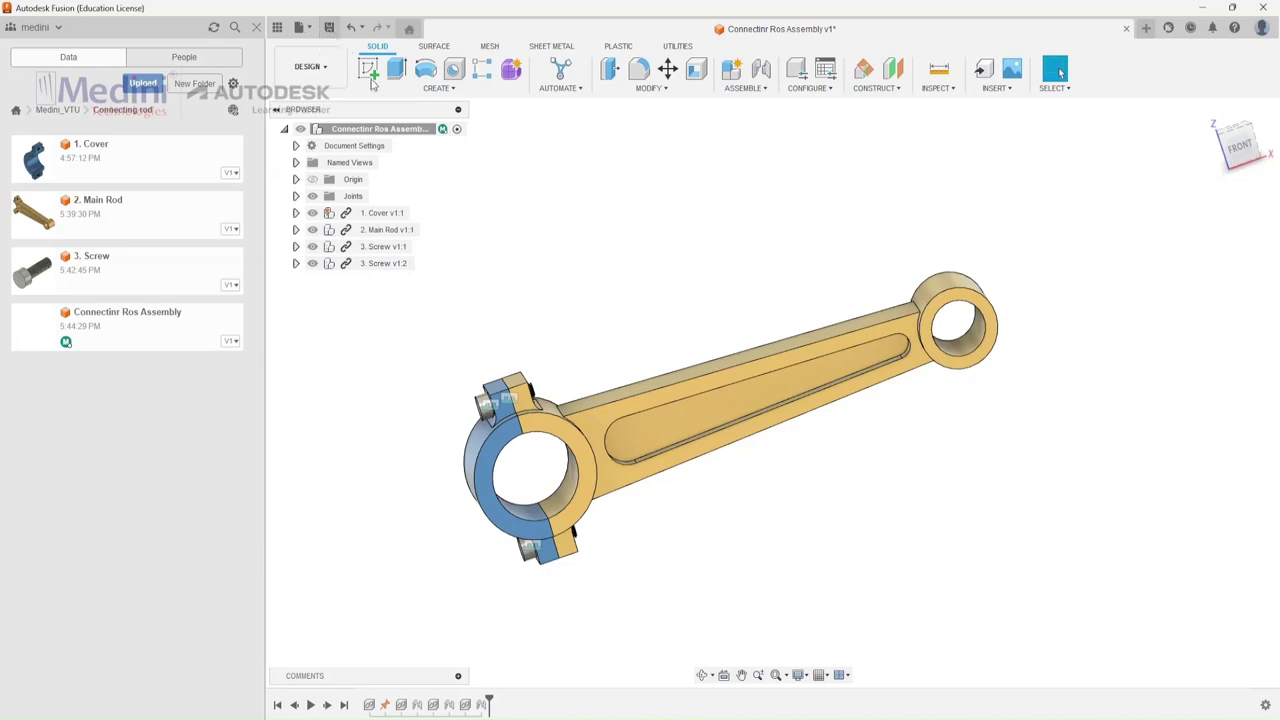
{"action": "key", "text": "ctrl+s"}
{"action": "left_click", "coordinate": [624, 398]}
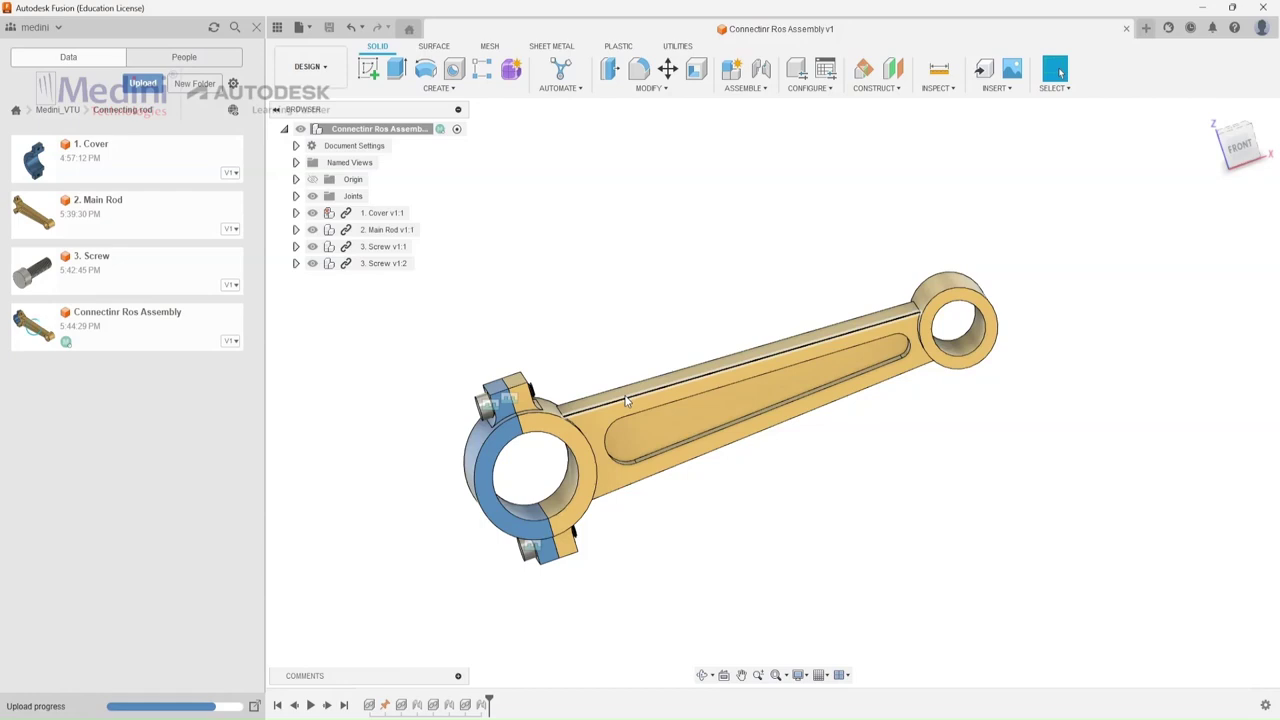
Begin a new drawing from the design via the workspace menu.
{"action": "left_click", "coordinate": [310, 66]}
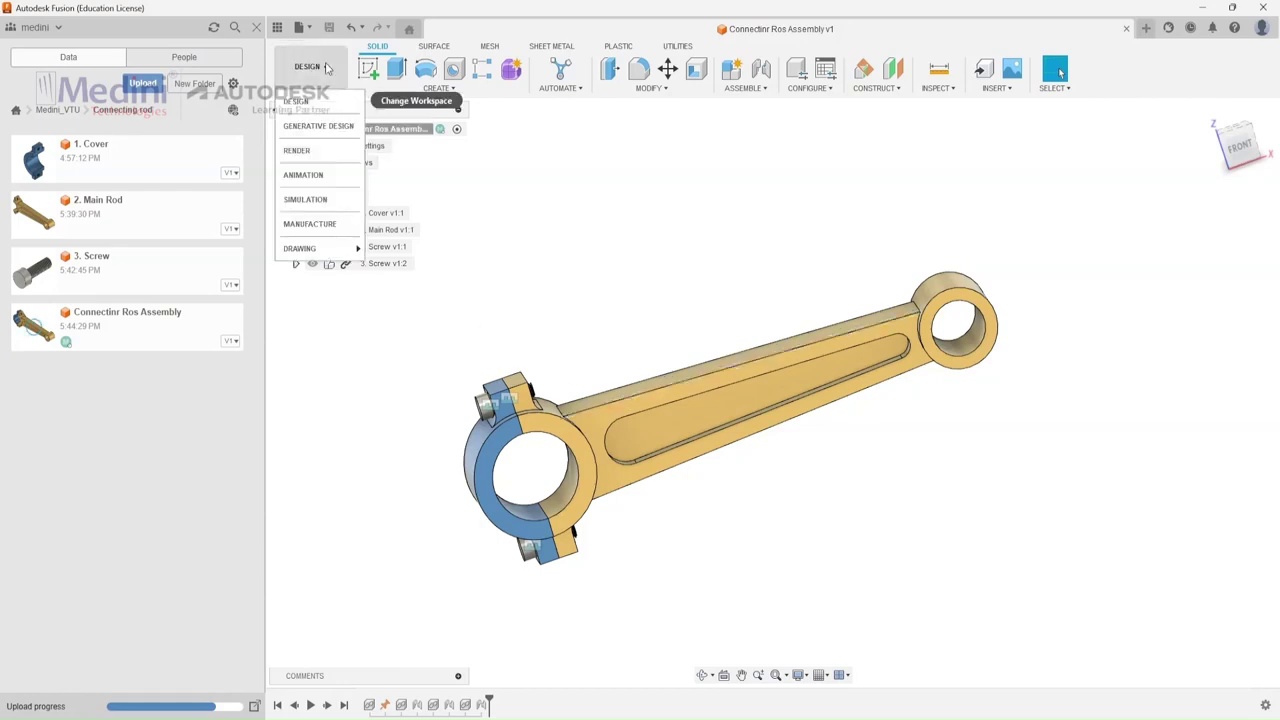
{"action": "mouse_move", "coordinate": [321, 247]}
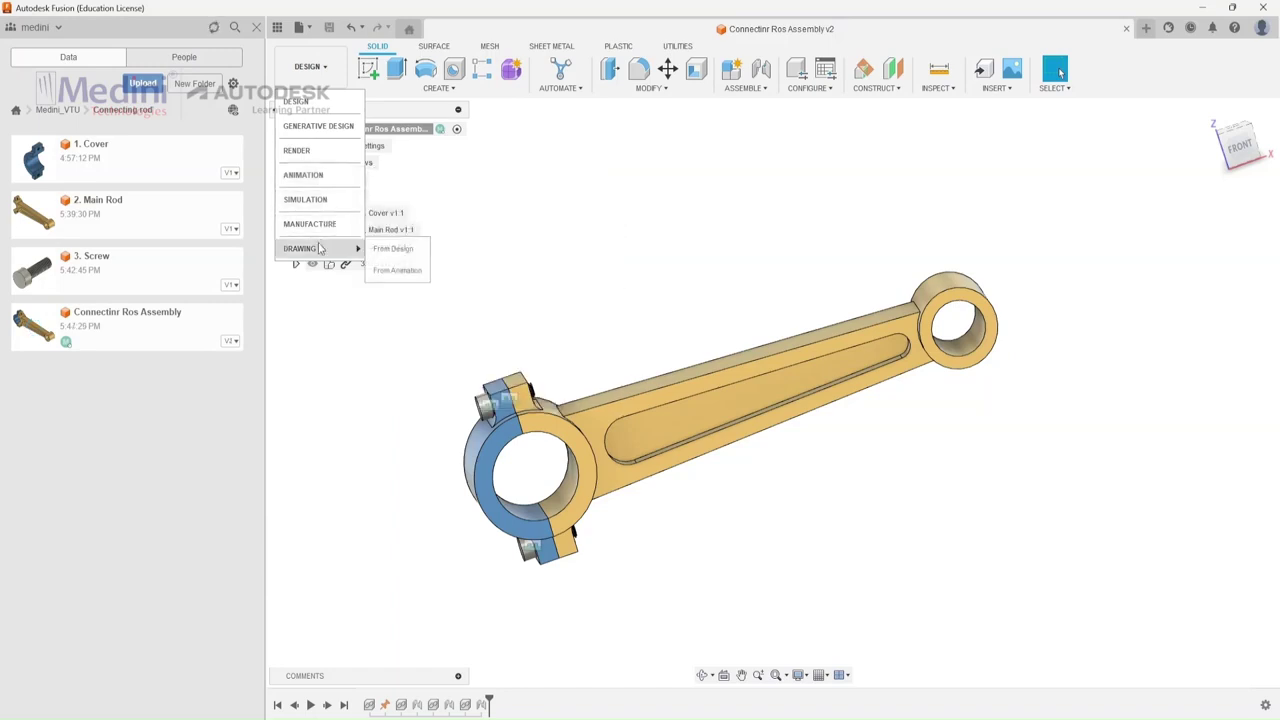
{"action": "left_click", "coordinate": [393, 248]}
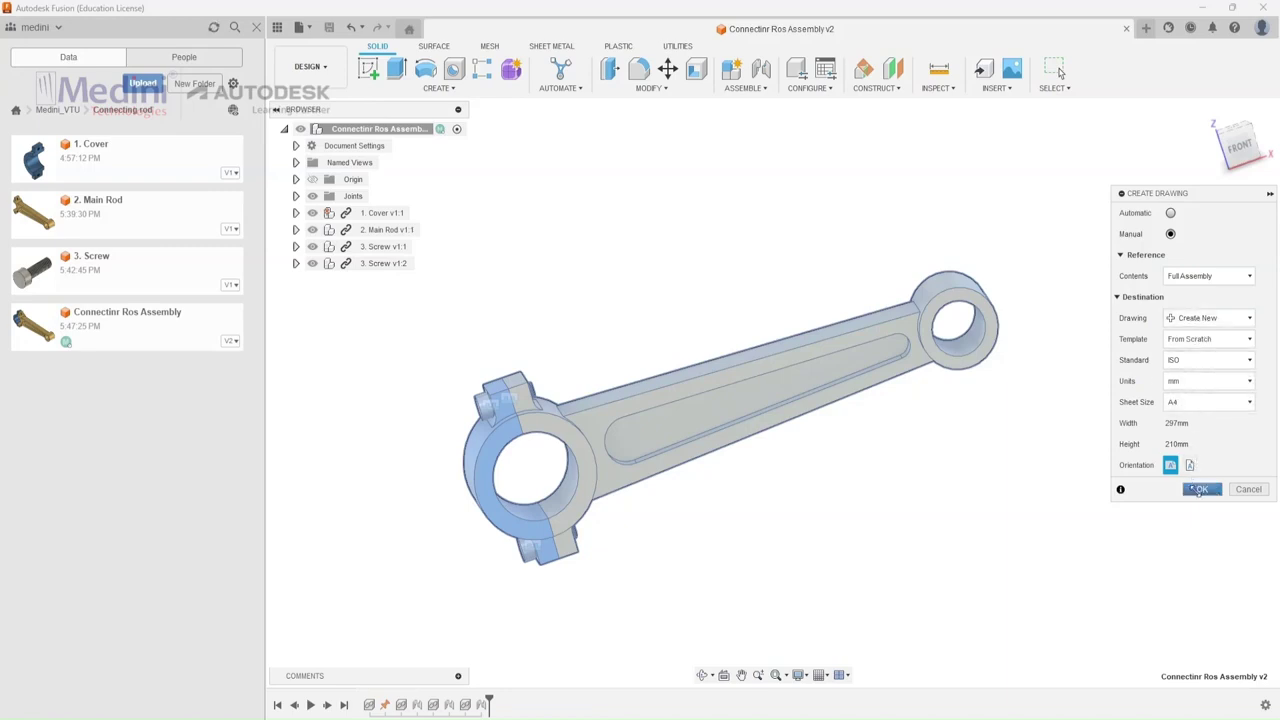
Create the A4 ISO full-assembly drawing with a 1:3 Front base view in the upper left.
{"action": "left_click", "coordinate": [1200, 489]}
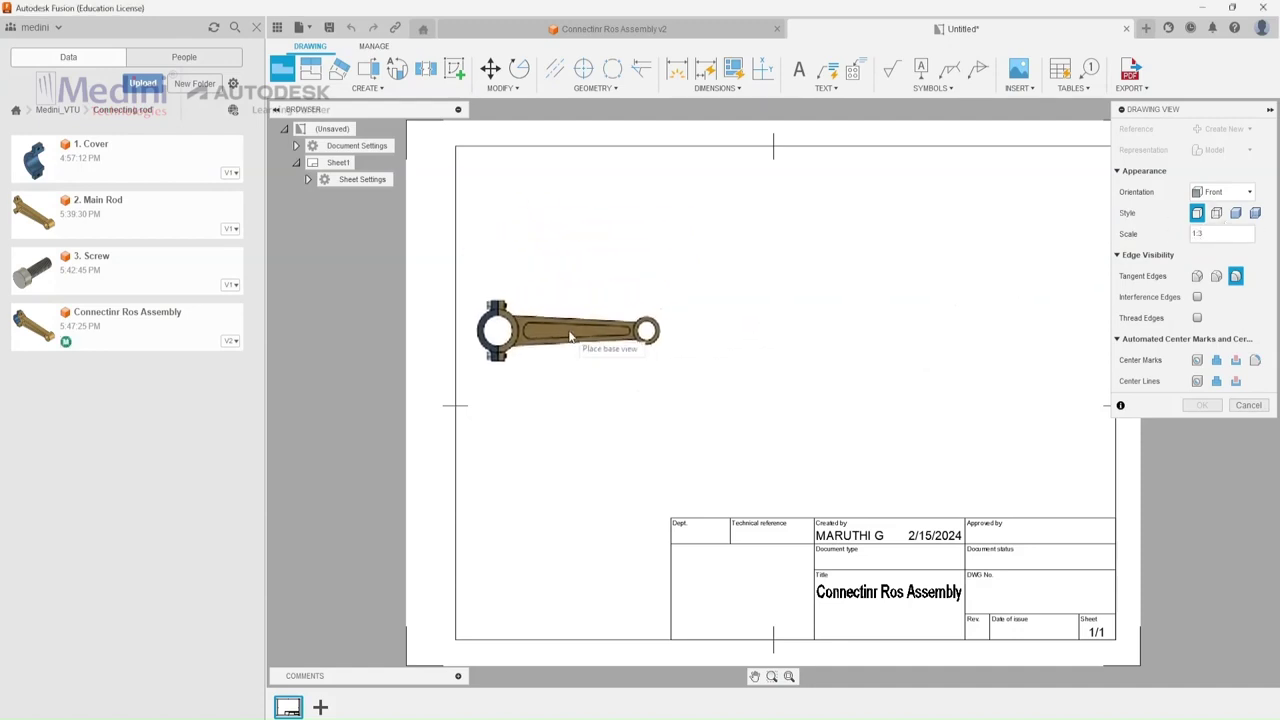
{"action": "left_click", "coordinate": [570, 336]}
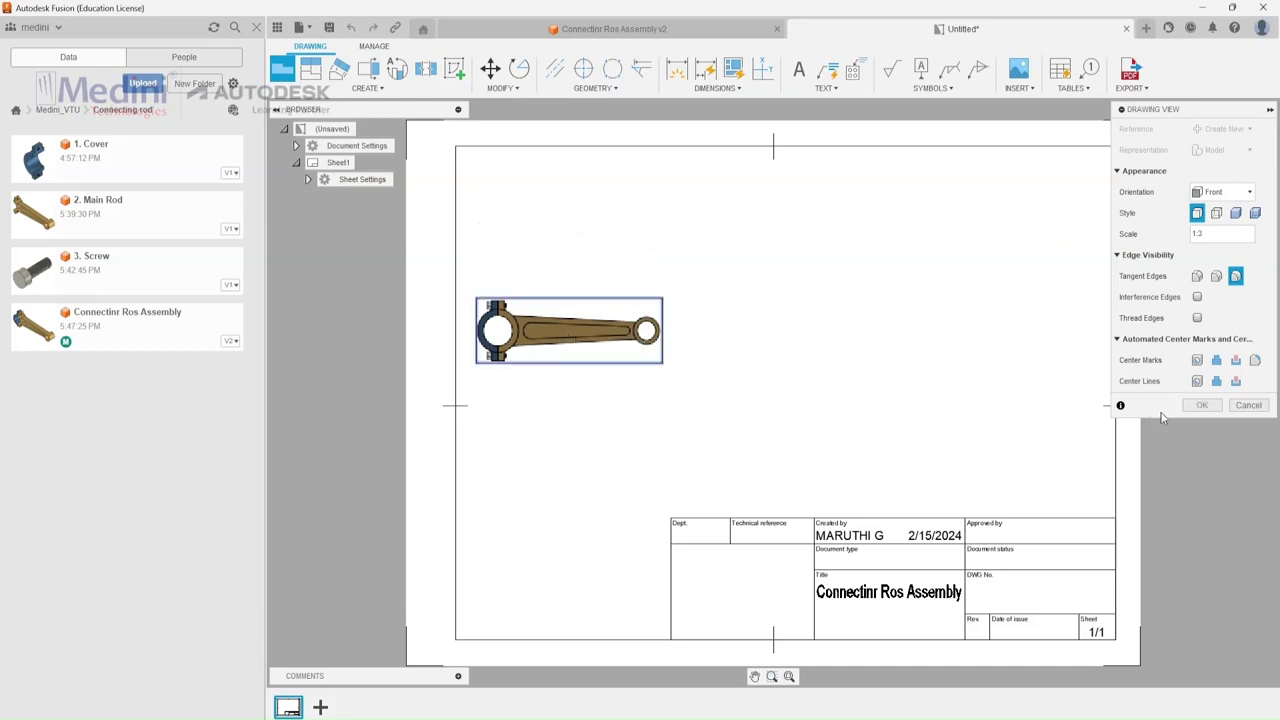
{"action": "left_click", "coordinate": [1199, 408]}
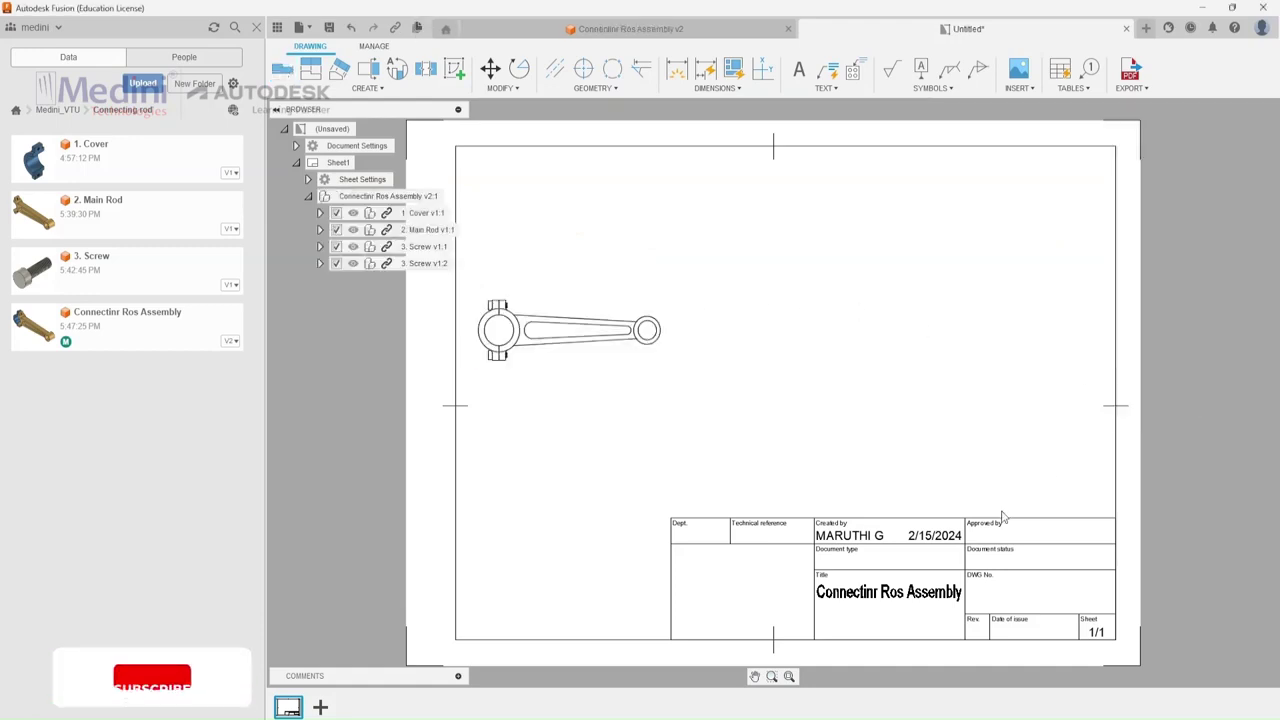
Correct the title block's title from 'Ros' to 'Connectinr Rod Assembly'.
{"action": "double_click", "coordinate": [888, 606]}
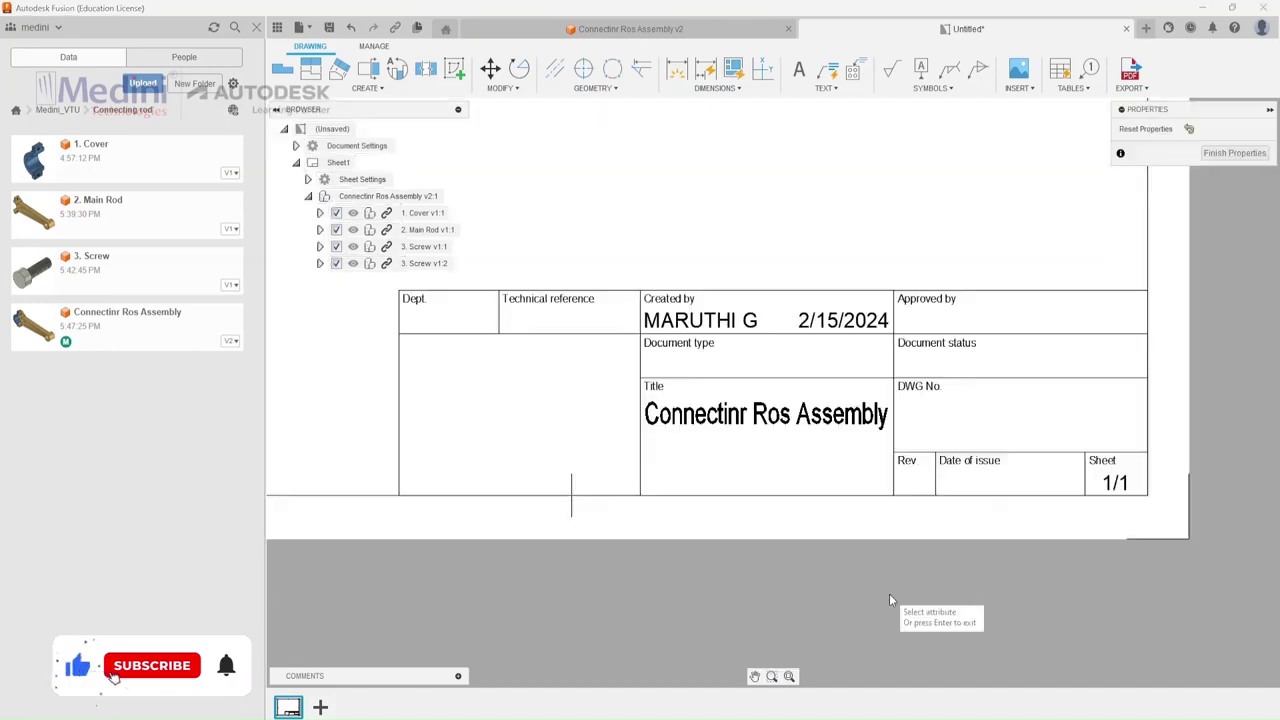
{"action": "left_click", "coordinate": [790, 414]}
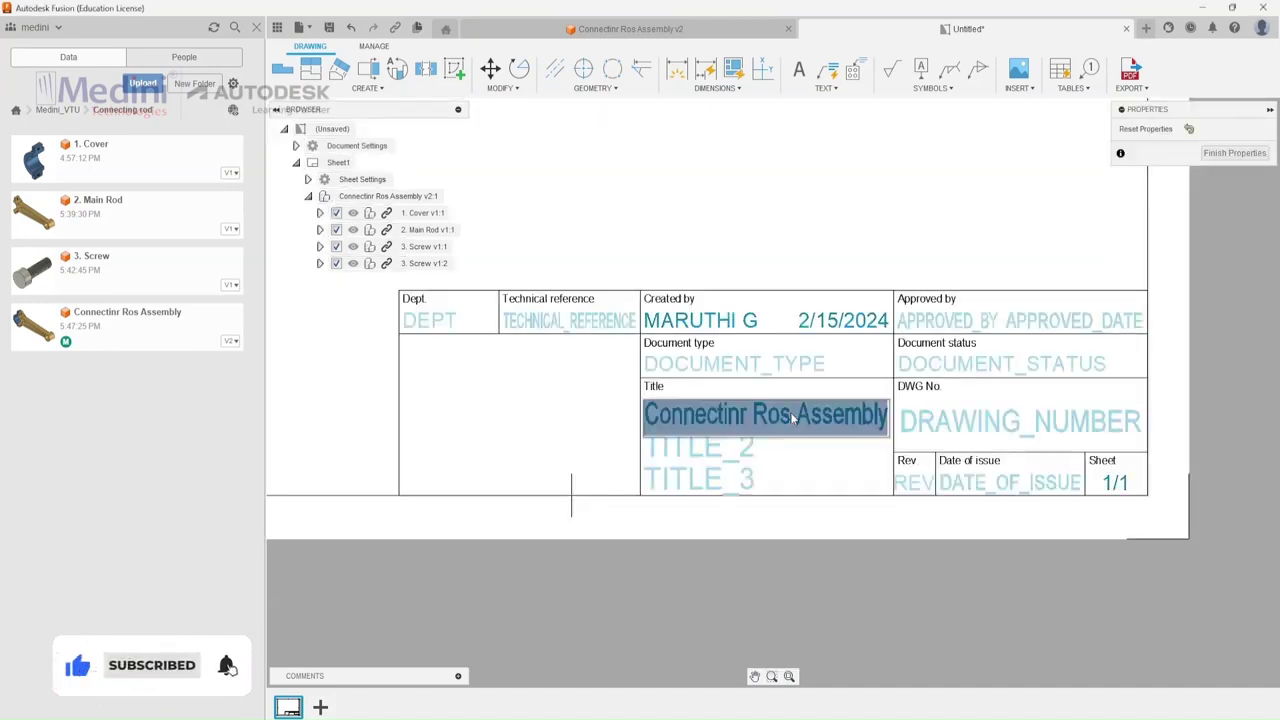
{"action": "double_click", "coordinate": [790, 414]}
{"action": "double_click", "coordinate": [788, 414]}
{"action": "left_click", "coordinate": [790, 415]}
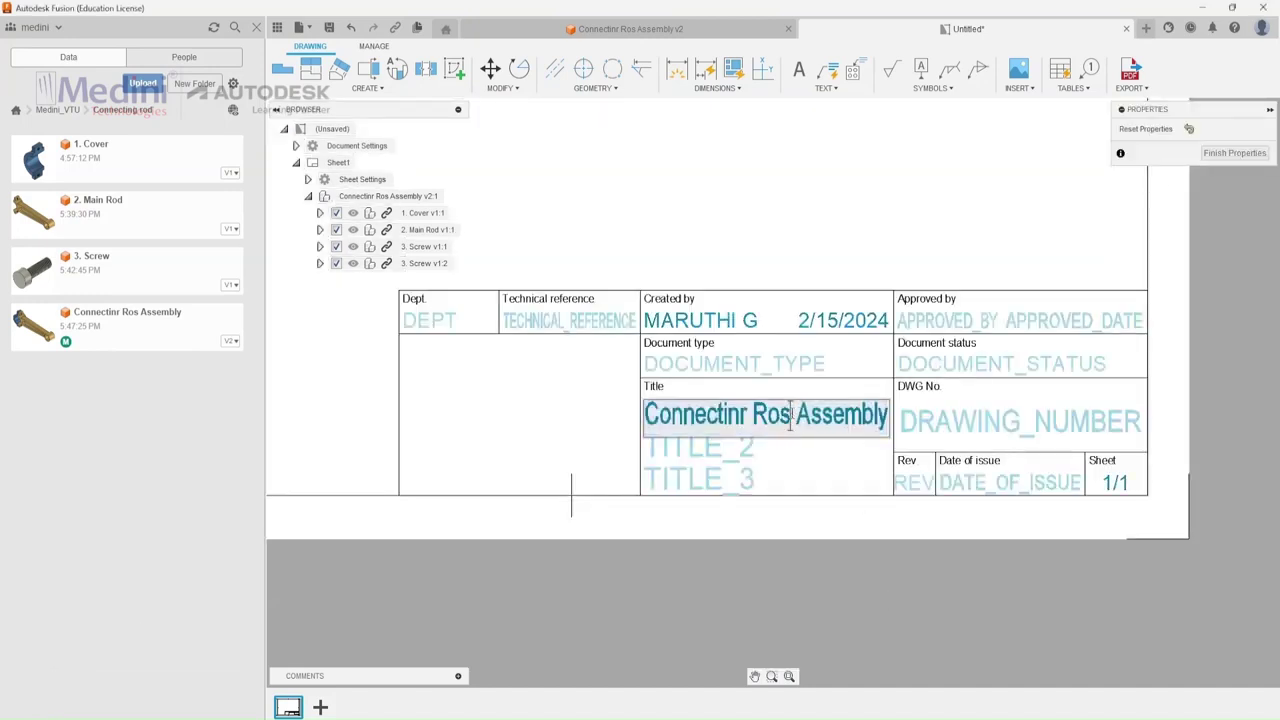
{"action": "key", "text": "BackSpace"}
{"action": "type", "text": "d"}
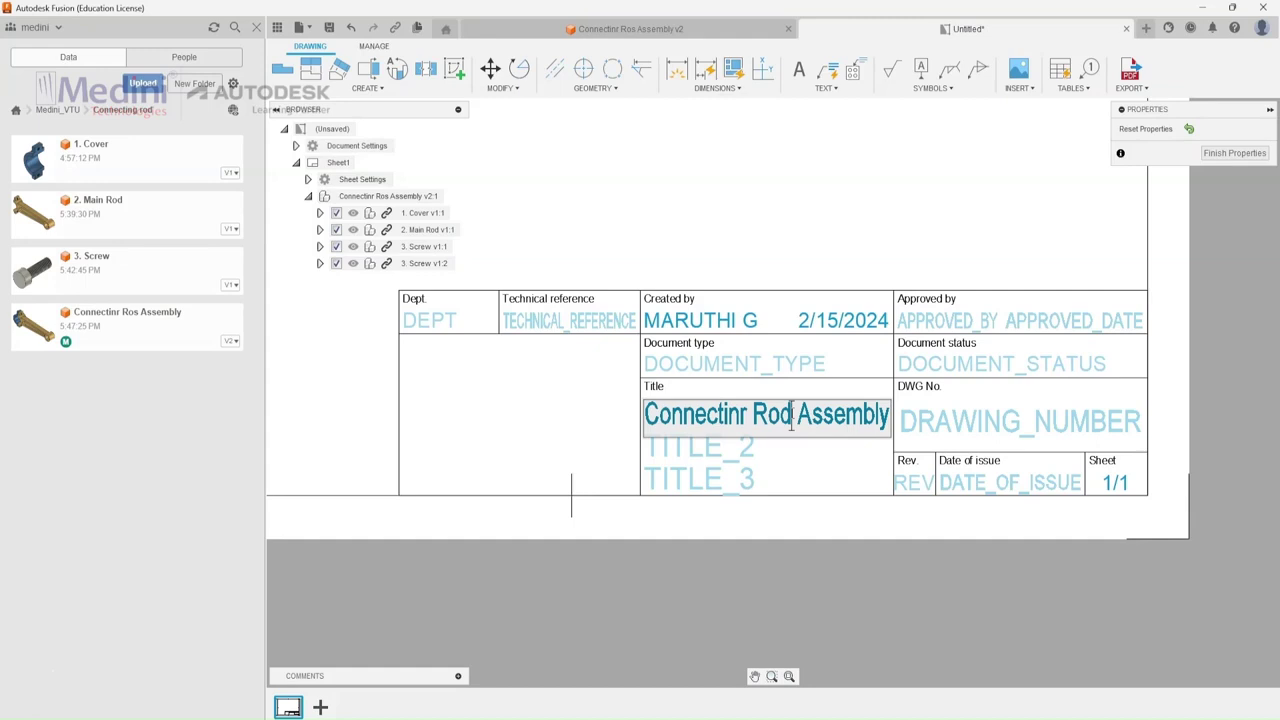
{"action": "left_click", "coordinate": [750, 325]}
Set the Created by field to 'Medini Technologies'.
{"action": "left_click", "coordinate": [750, 321]}
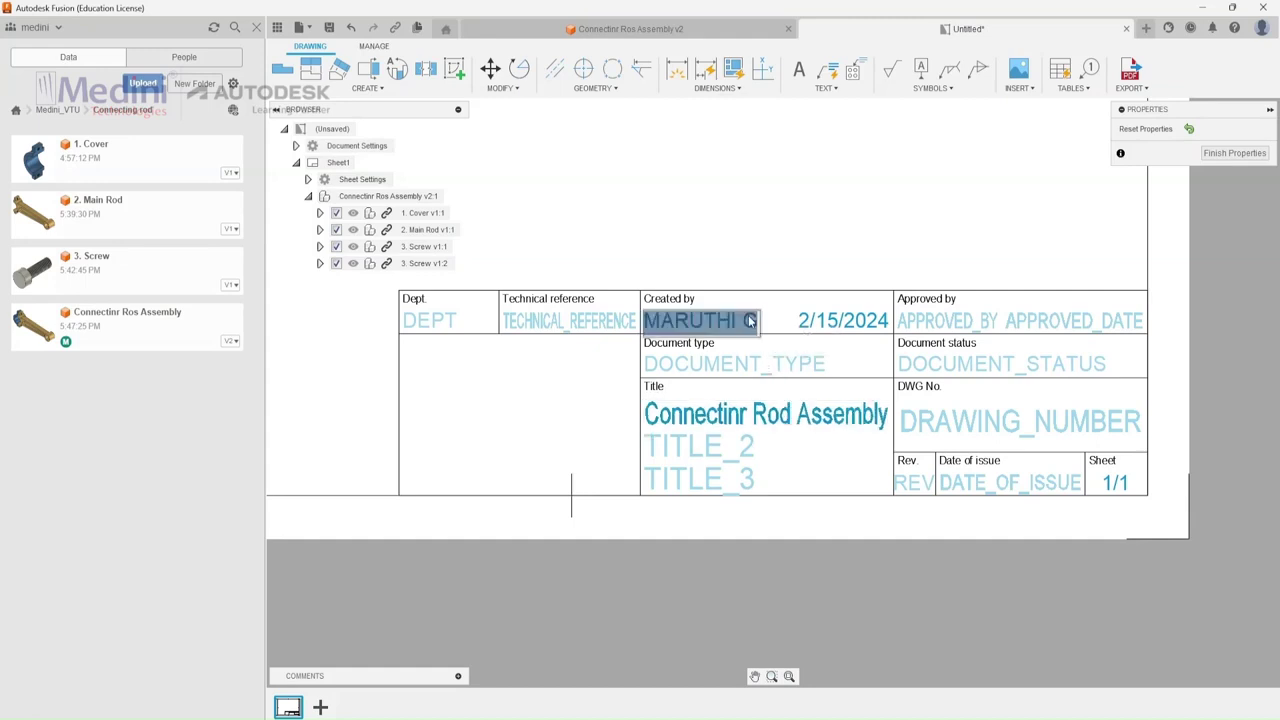
{"action": "left_click_drag", "start_coordinate": [757, 320], "coordinate": [660, 321]}
{"action": "type", "text": "Medin"}
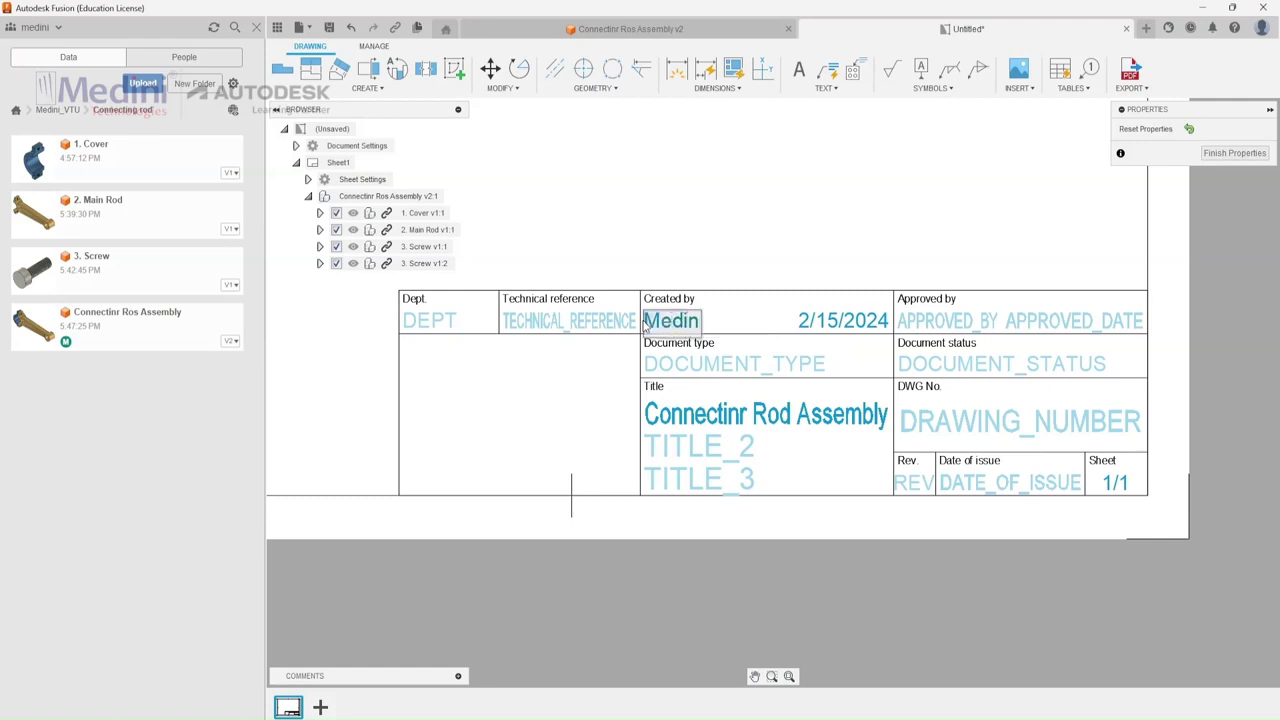
{"action": "type", "text": "i Technol"}
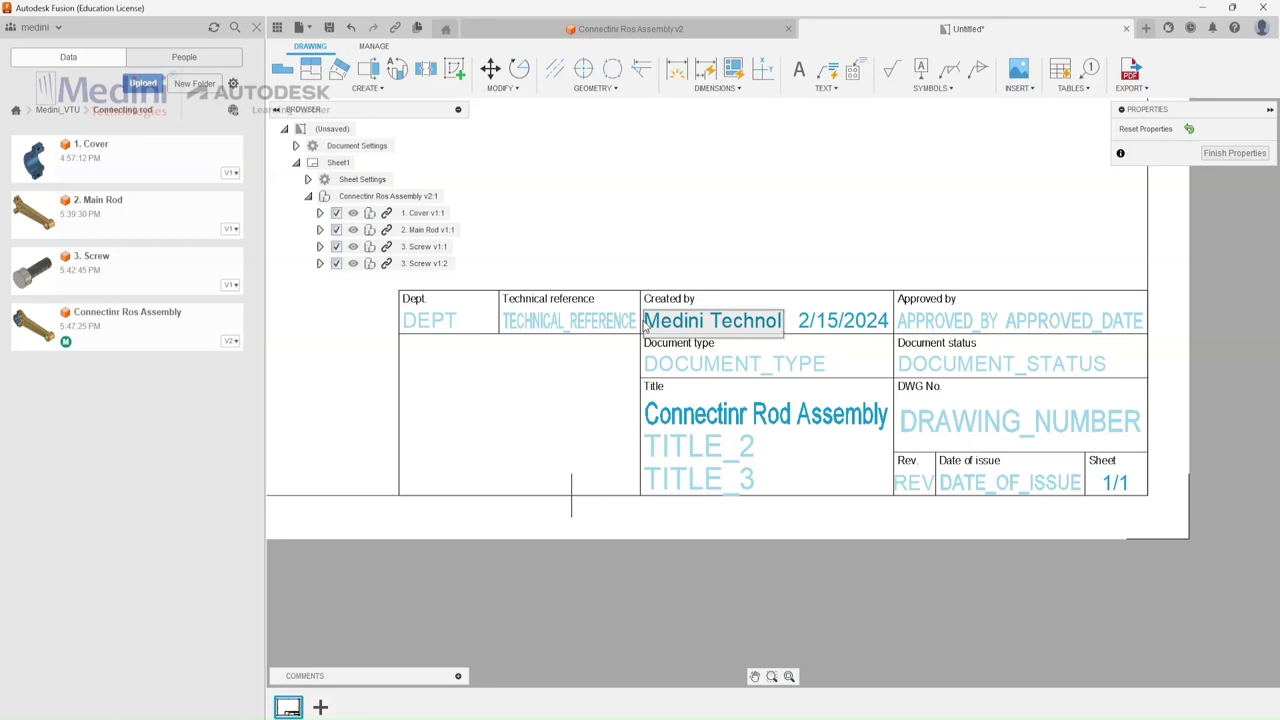
{"action": "type", "text": "ogies"}
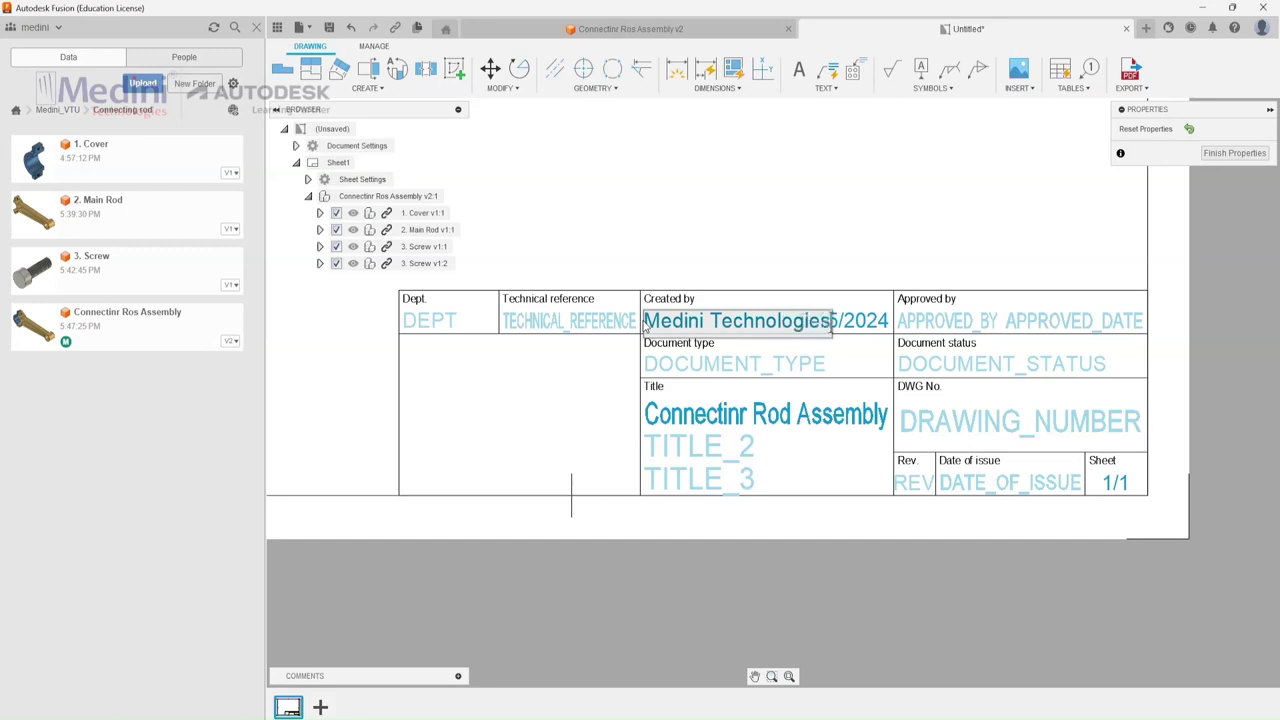
{"action": "left_click", "coordinate": [843, 333]}
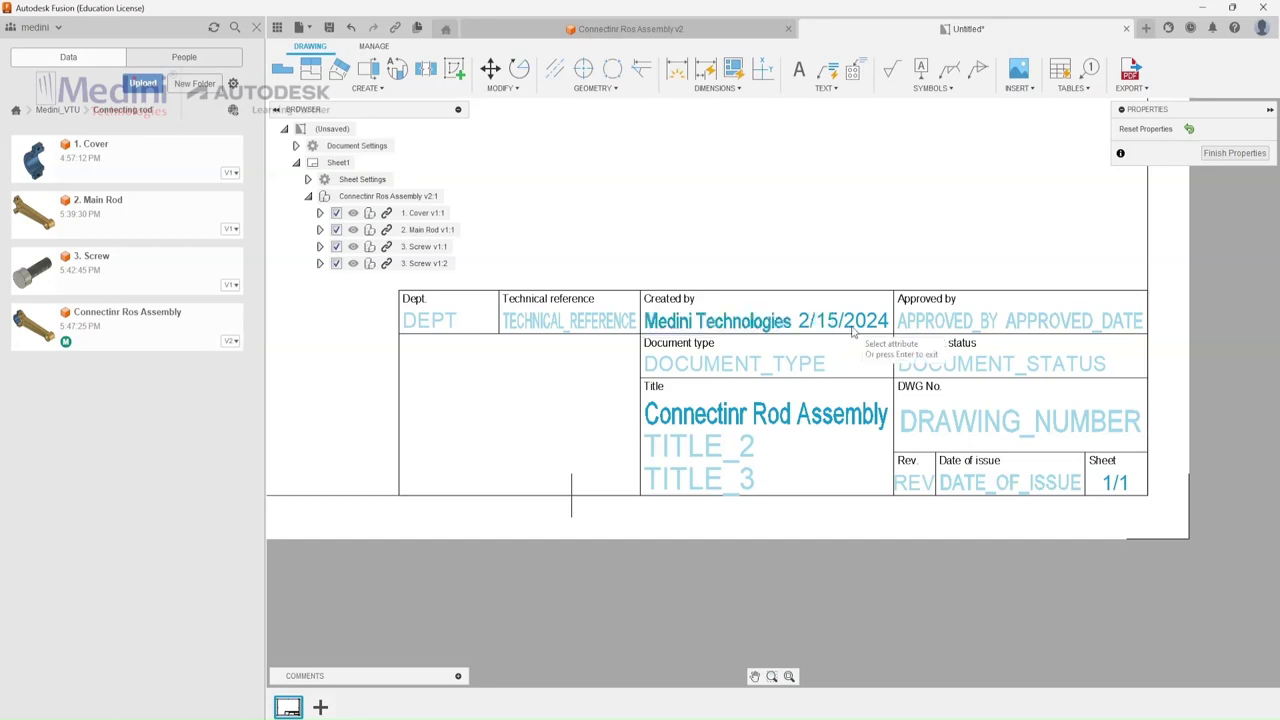
Attempt to replace the date with a 0/0/00000 placeholder, then finish the title block properties.
{"action": "double_click", "coordinate": [843, 322]}
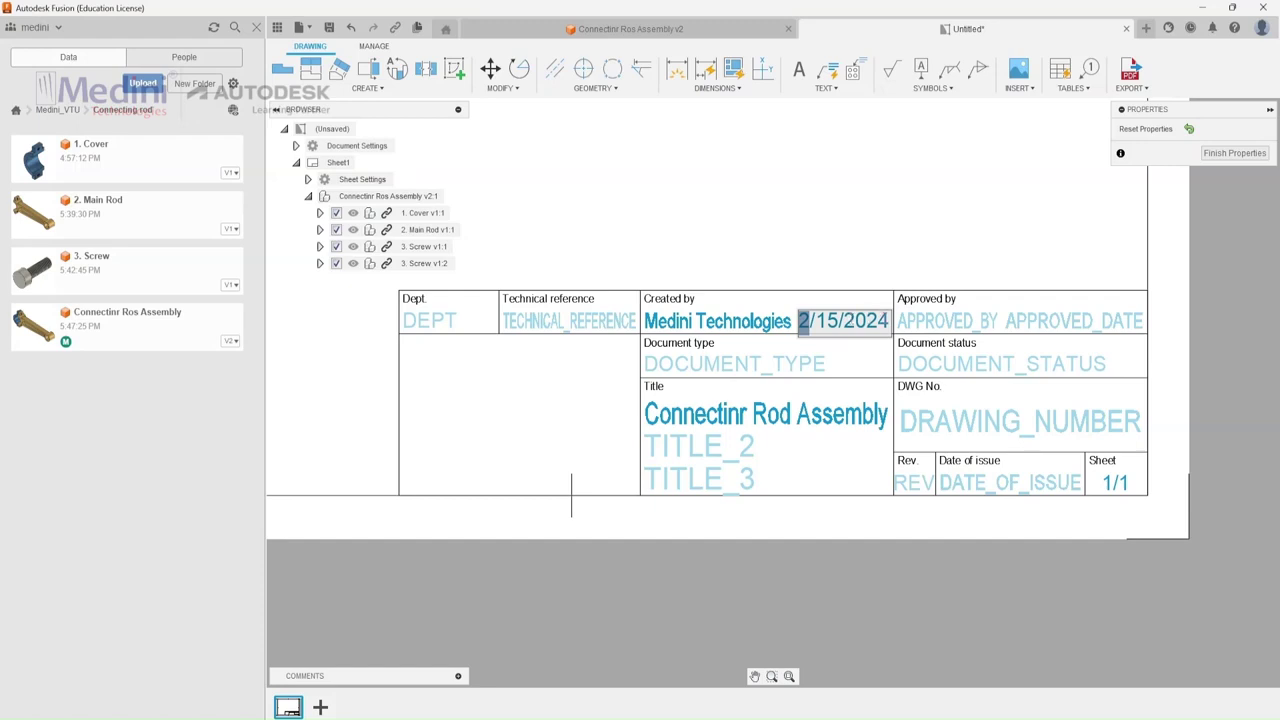
{"action": "key", "text": "BackSpace"}
{"action": "key", "text": "BackSpace"}
{"action": "key", "text": "BackSpace"}
{"action": "key", "text": "BackSpace"}
{"action": "key", "text": "BackSpace"}
{"action": "key", "text": "BackSpace"}
{"action": "key", "text": "BackSpace"}
{"action": "key", "text": "BackSpace"}
{"action": "key", "text": "BackSpace"}
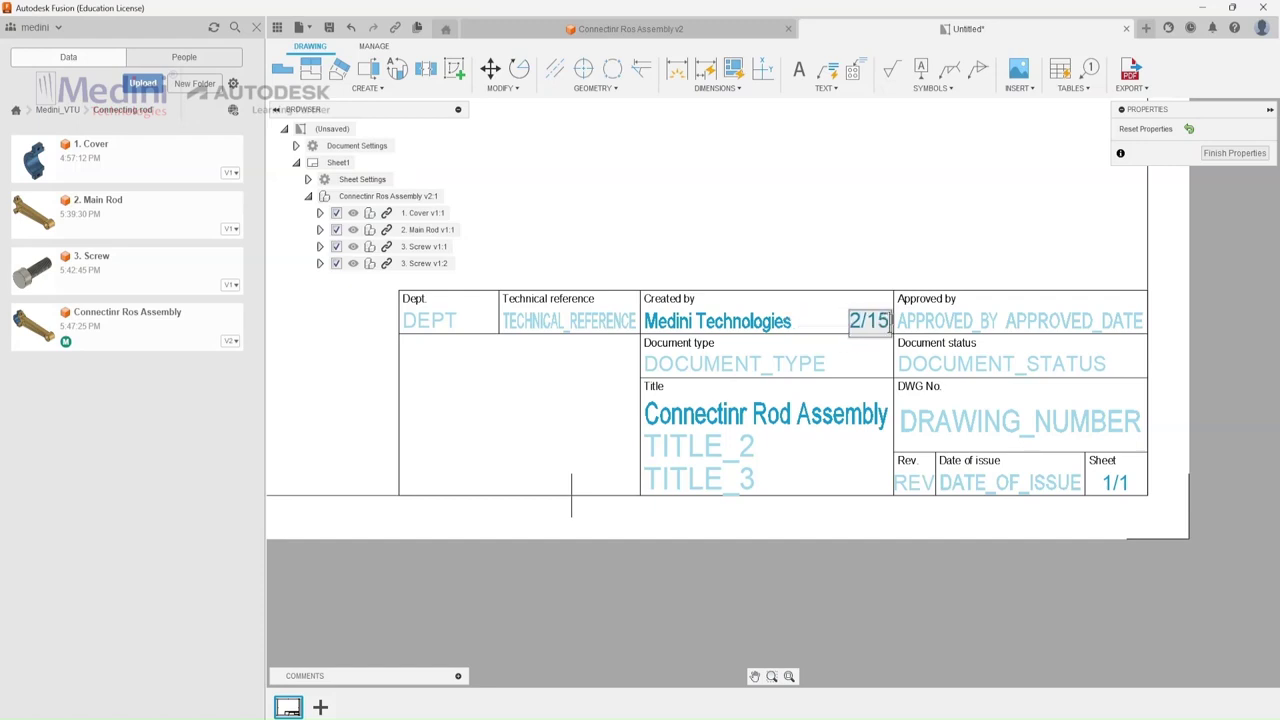
{"action": "type", "text": "00/00/0000"}
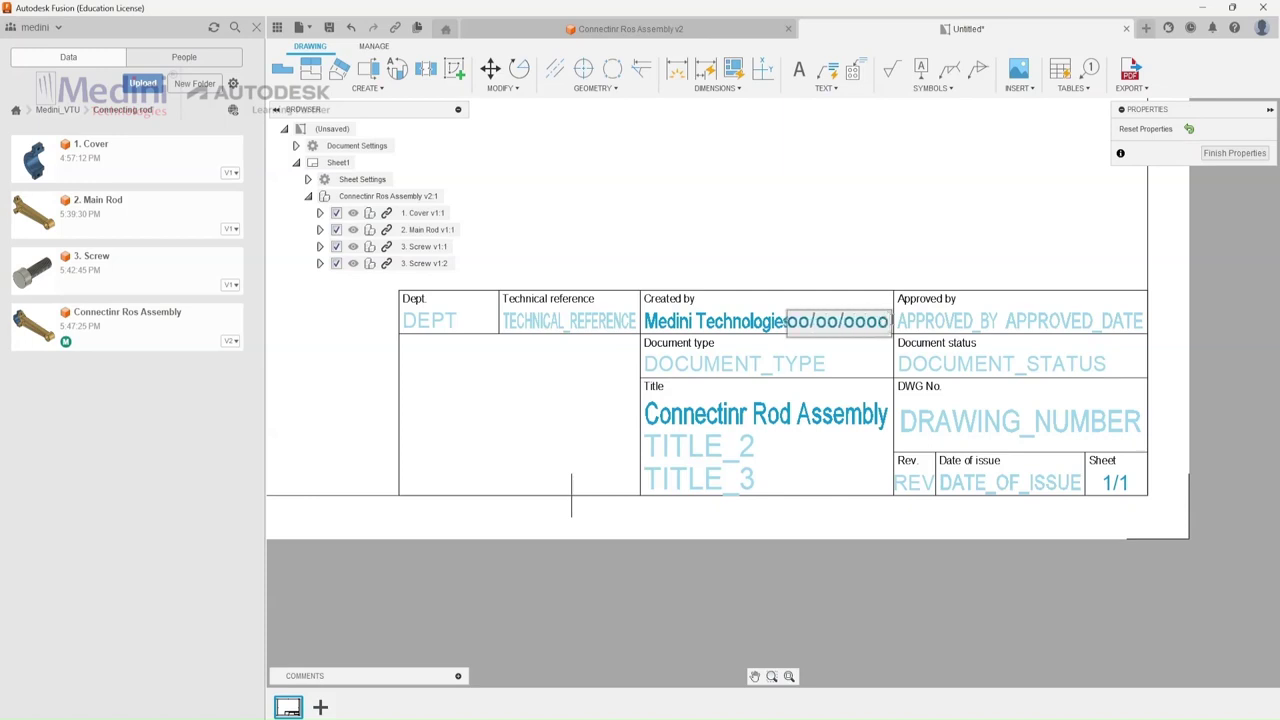
{"action": "key", "text": "BackSpace"}
{"action": "key", "text": "BackSpace"}
{"action": "key", "text": "BackSpace"}
{"action": "key", "text": "BackSpace"}
{"action": "key", "text": "BackSpace"}
{"action": "key", "text": "BackSpace"}
{"action": "key", "text": "BackSpace"}
{"action": "key", "text": "BackSpace"}
{"action": "key", "text": "BackSpace"}
{"action": "key", "text": "BackSpace"}
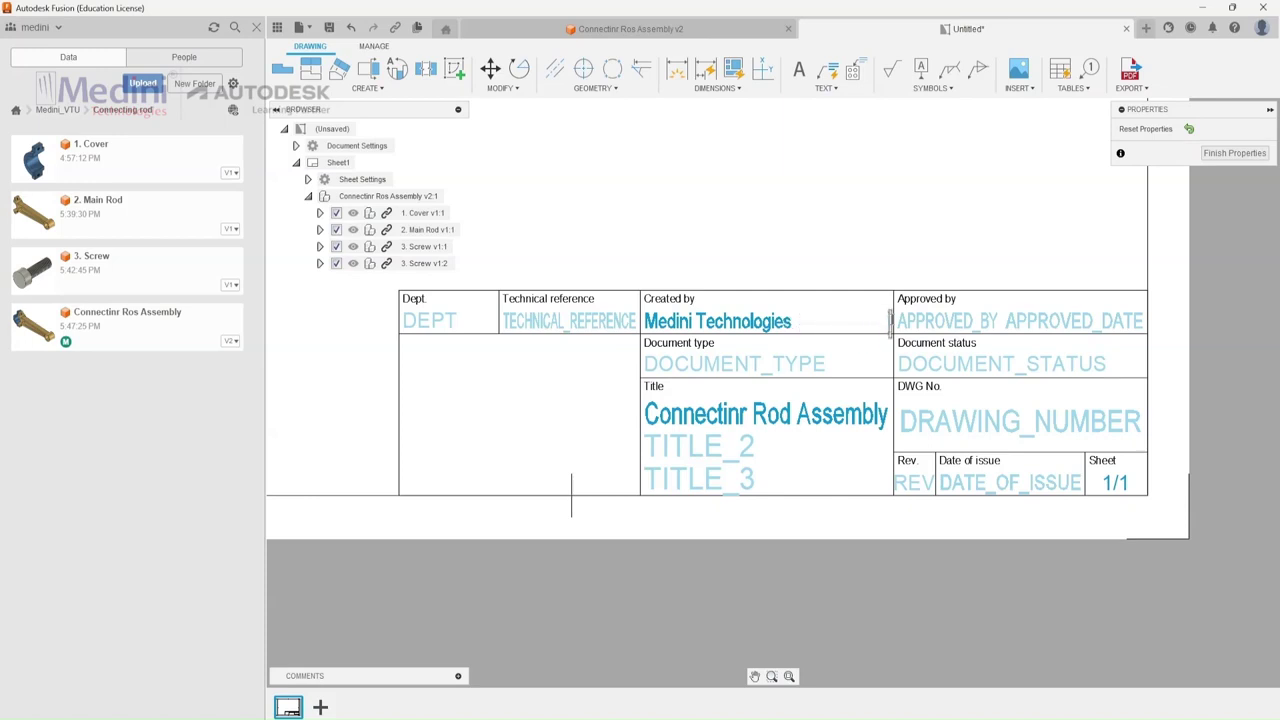
{"action": "type", "text": "0/0"}
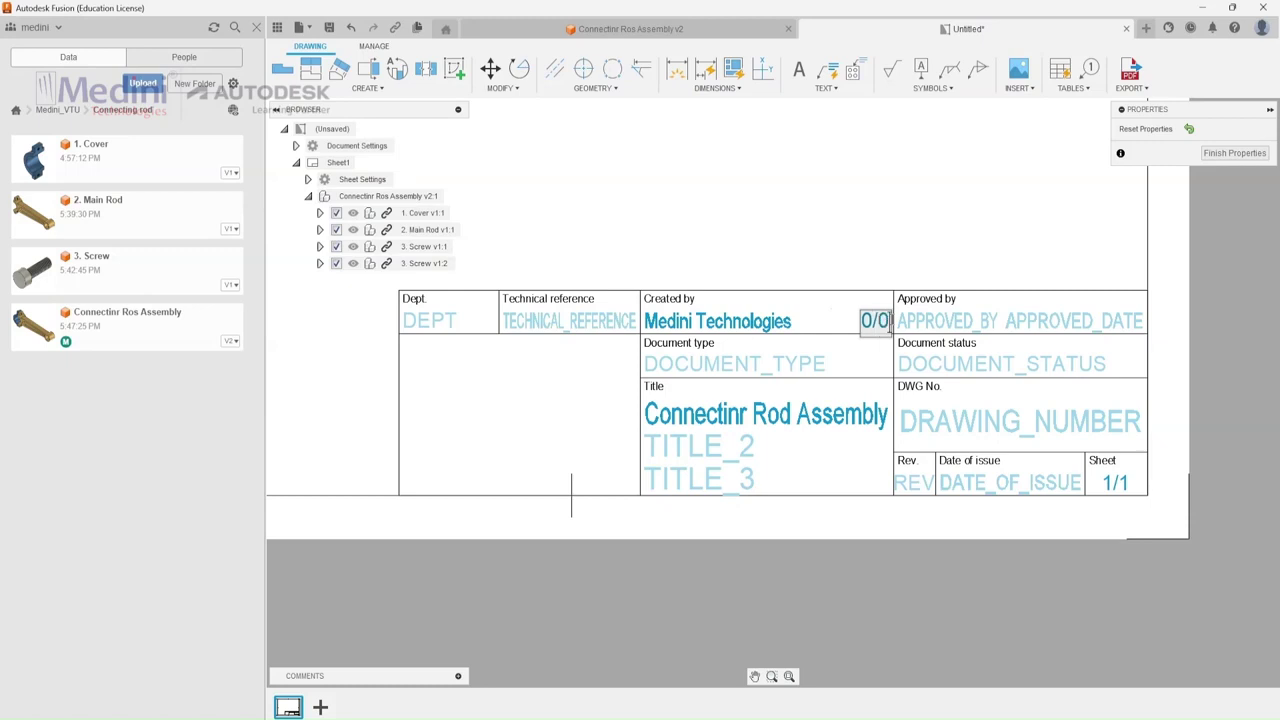
{"action": "type", "text": "/00"}
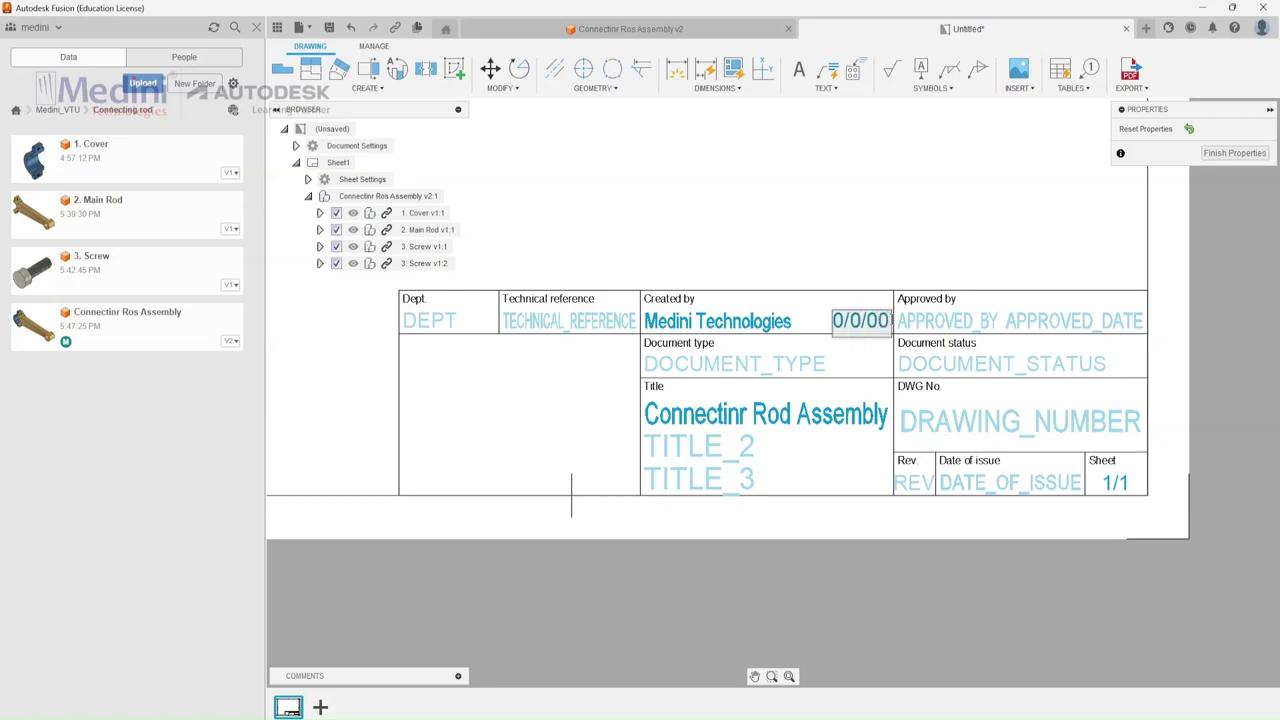
{"action": "type", "text": "00"}
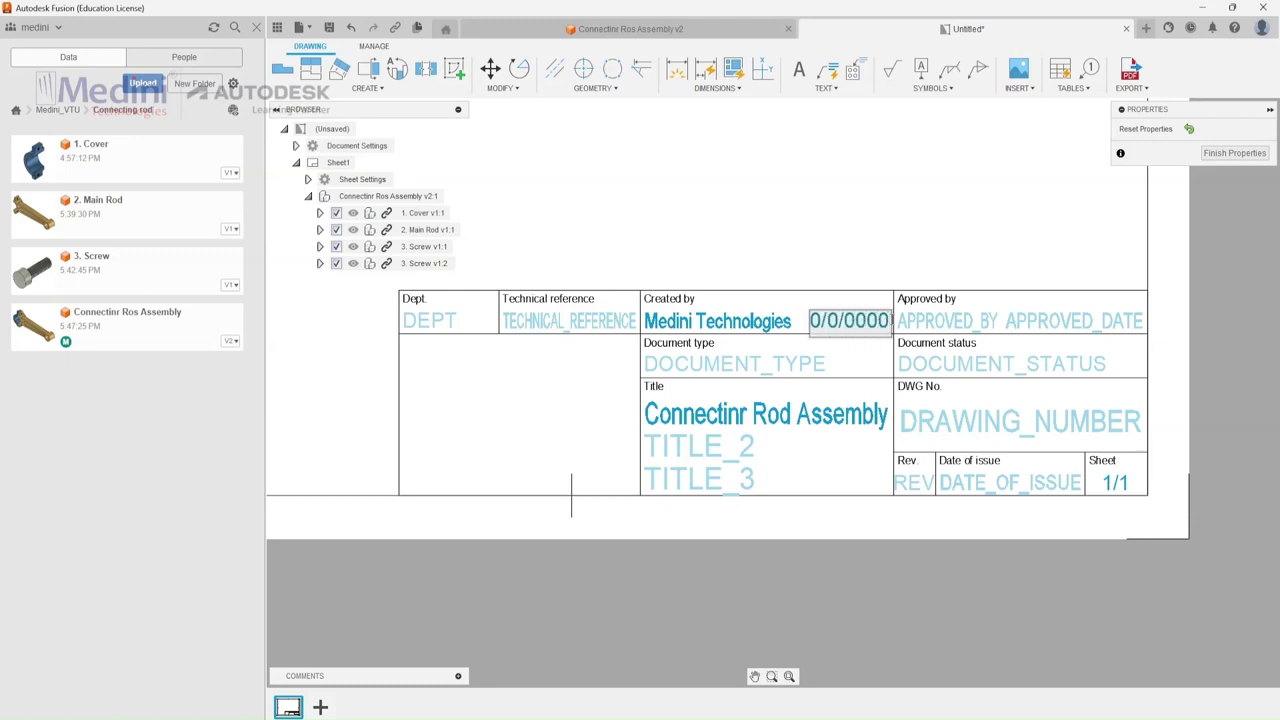
{"action": "type", "text": "0"}
{"action": "left_click", "coordinate": [1214, 156]}
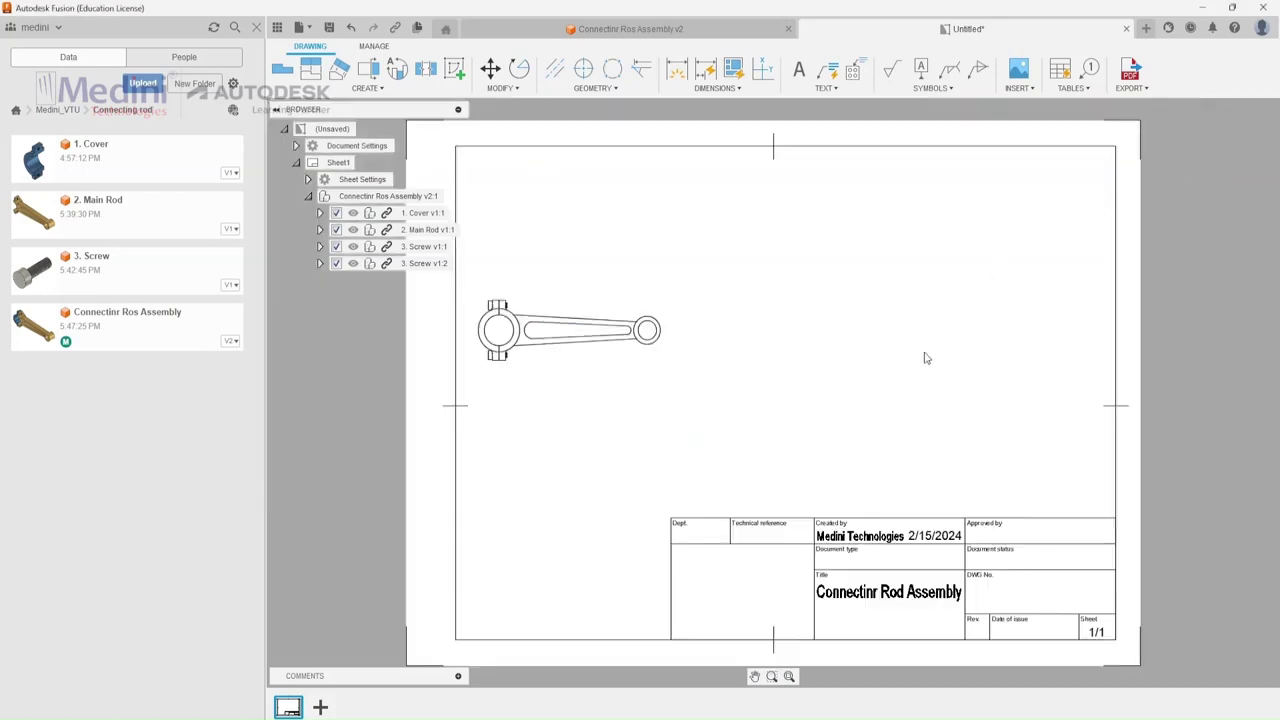
Set the front view's style to Visible and Hidden Edges.
{"action": "double_click", "coordinate": [527, 340]}
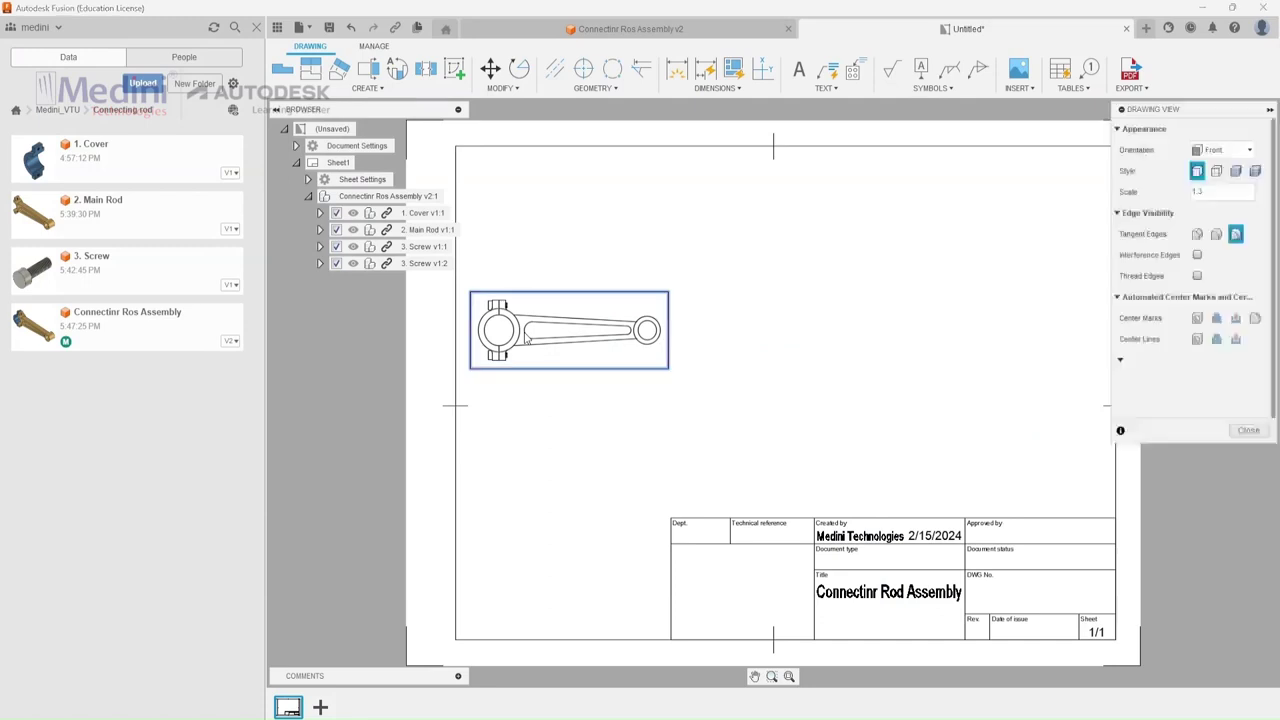
{"action": "left_click", "coordinate": [1217, 172]}
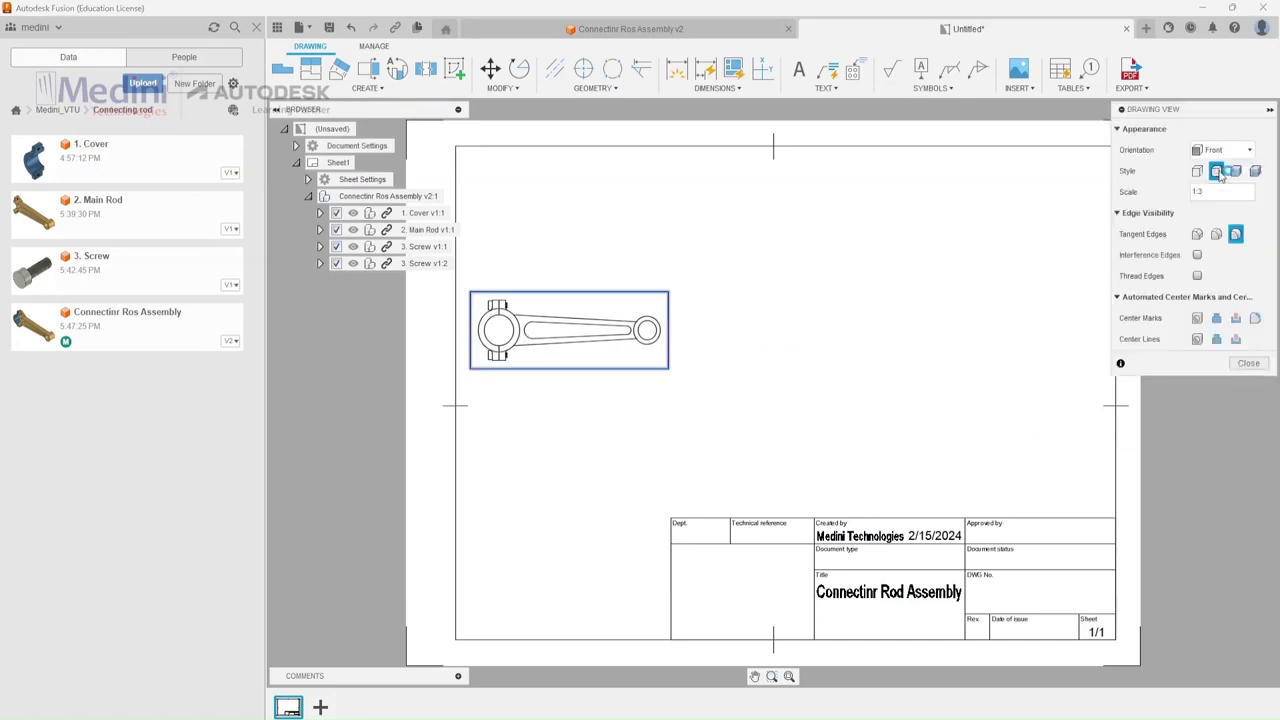
{"action": "left_click", "coordinate": [1248, 363]}
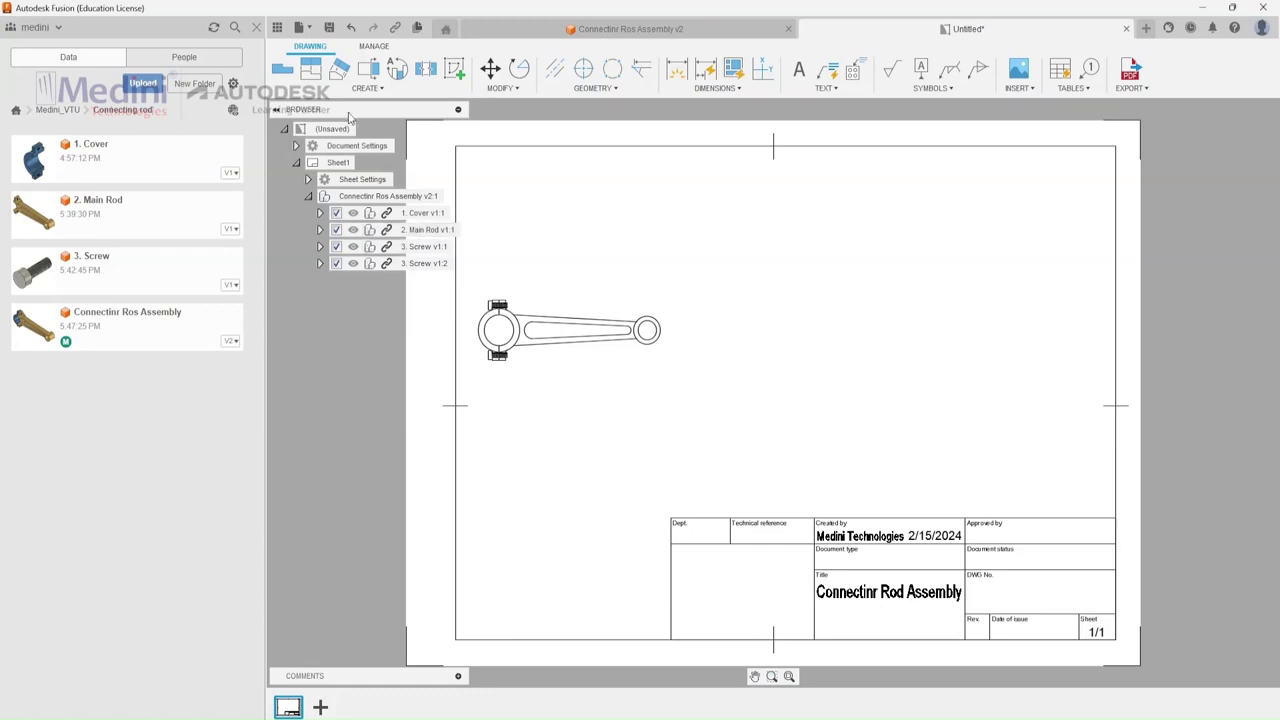
Add projected top and side views around the front view.
{"action": "left_click", "coordinate": [318, 75]}
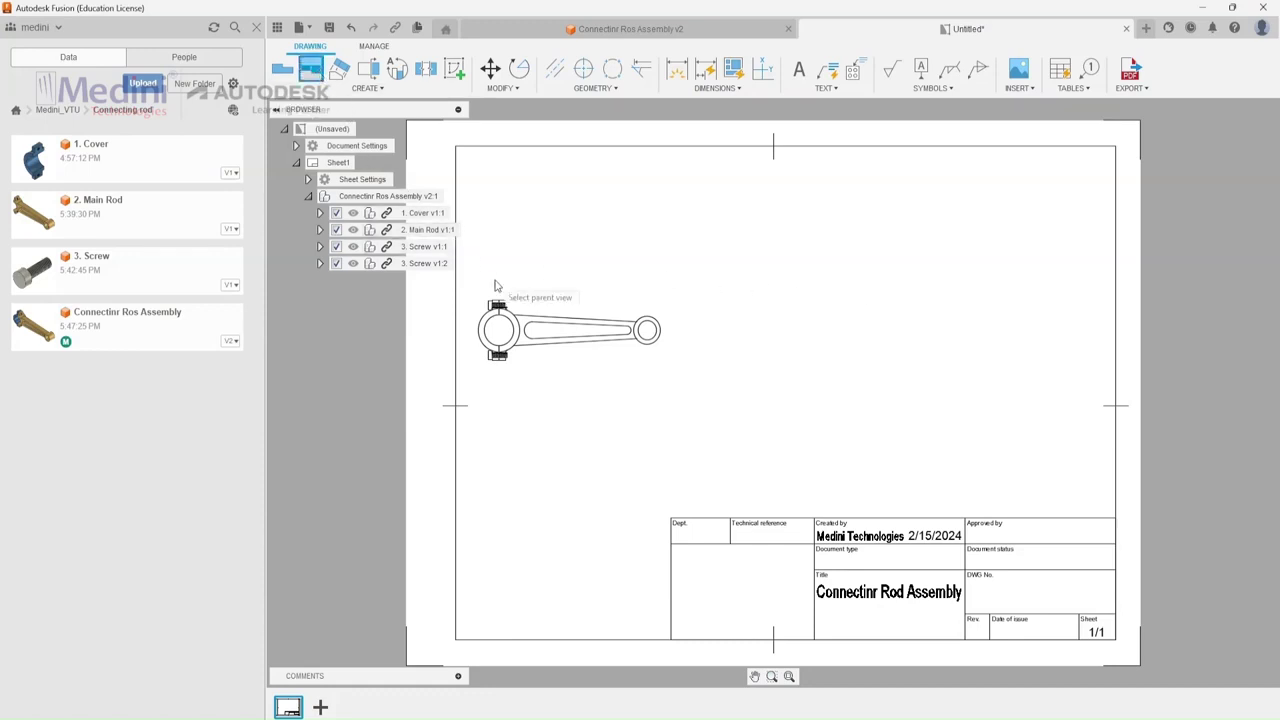
{"action": "left_click", "coordinate": [505, 312]}
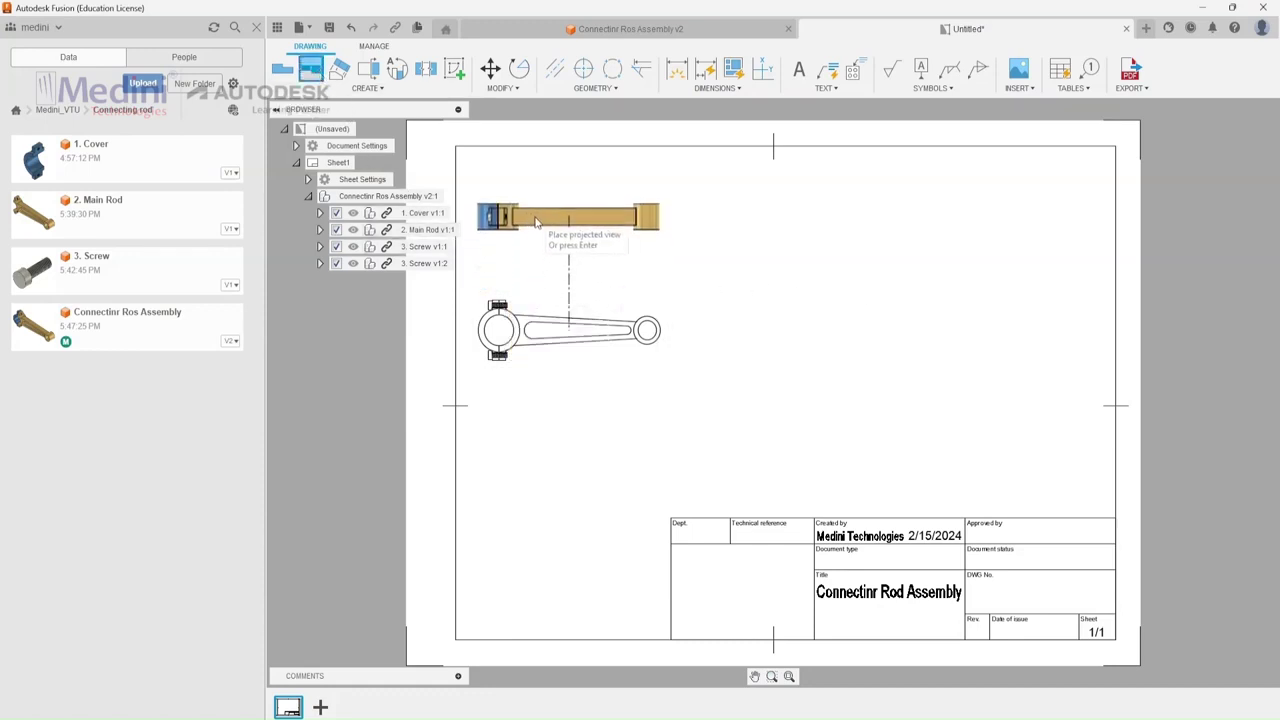
{"action": "left_click", "coordinate": [528, 220]}
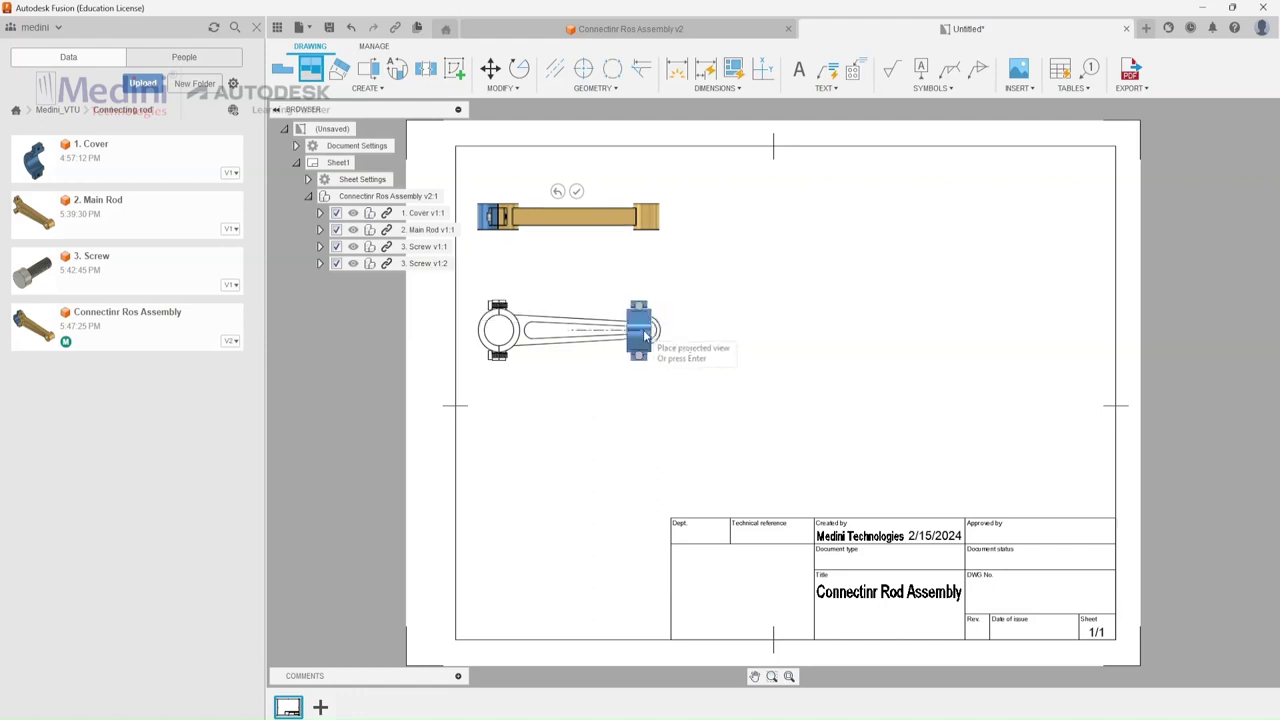
{"action": "left_click", "coordinate": [733, 332]}
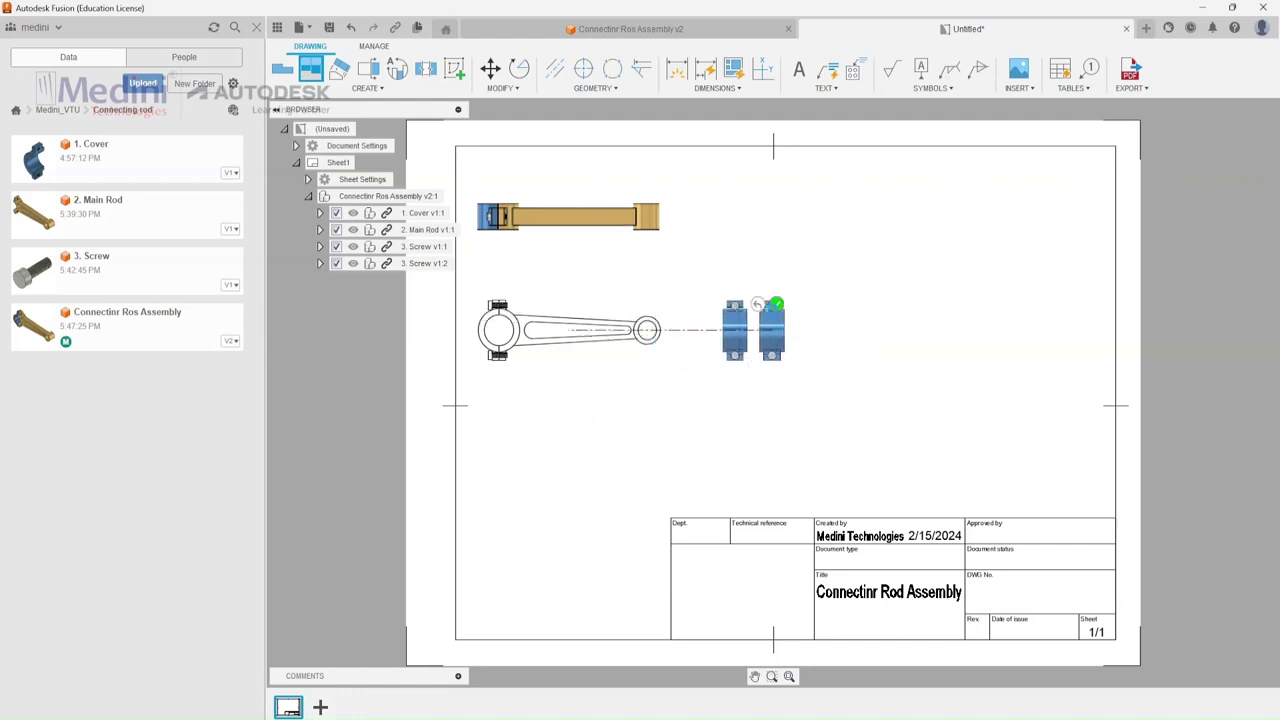
{"action": "left_click", "coordinate": [776, 304]}
{"action": "scroll", "coordinate": [501, 180], "scroll_direction": "up", "scroll_amount": 1}
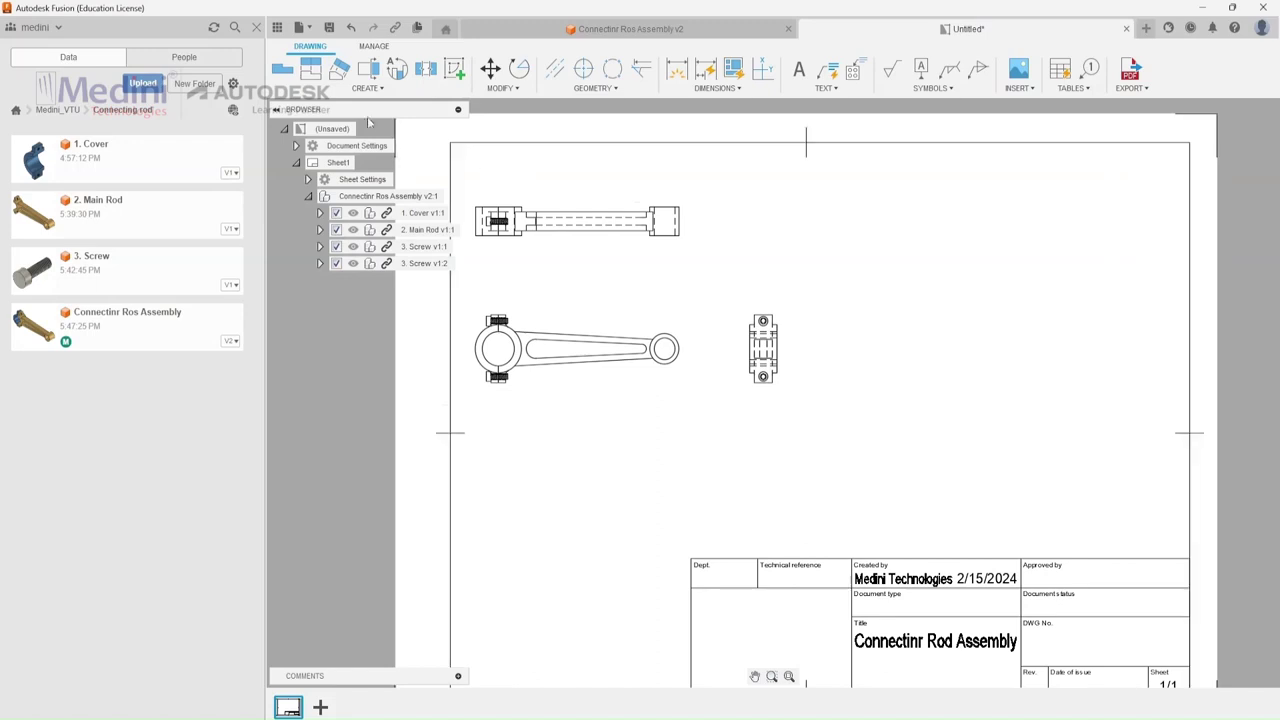
Start a section view from the Create menu.
{"action": "left_click", "coordinate": [330, 88]}
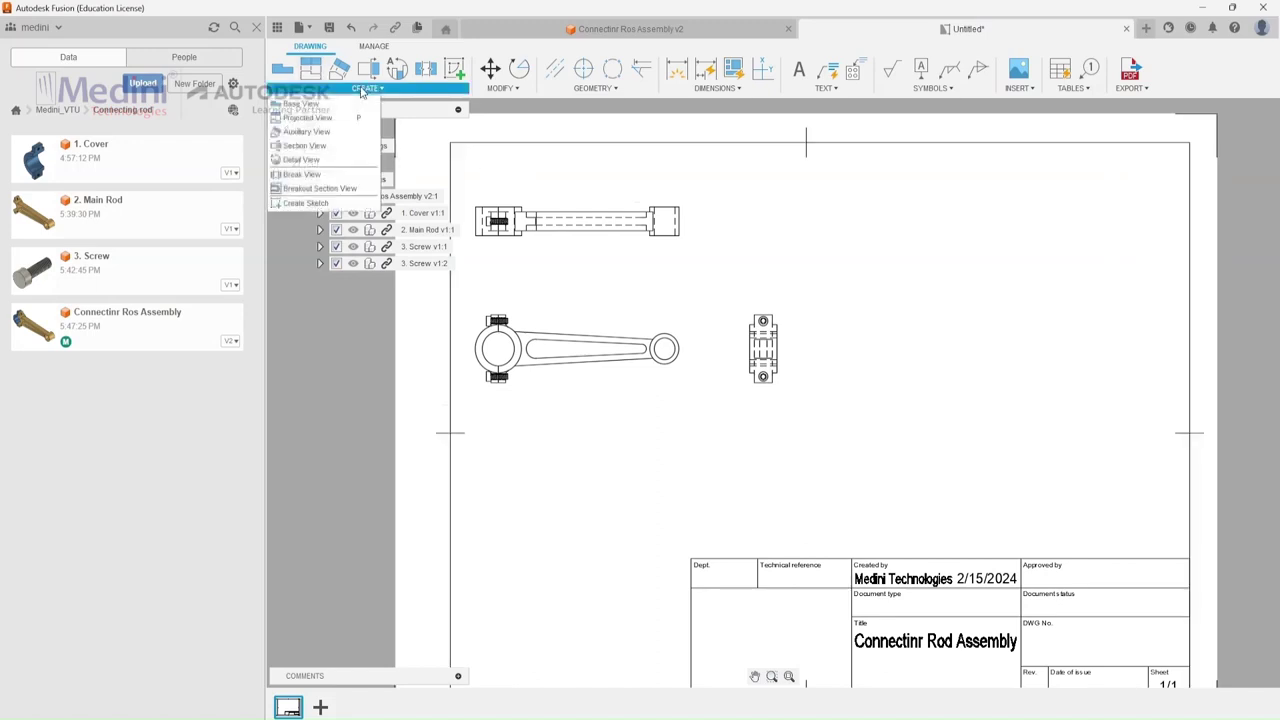
{"action": "left_click", "coordinate": [304, 145]}
{"action": "scroll", "coordinate": [468, 208], "scroll_direction": "up", "scroll_amount": 1}
Cut section line A across the top view and place hatched section A-A below the front view.
{"action": "left_click", "coordinate": [480, 214]}
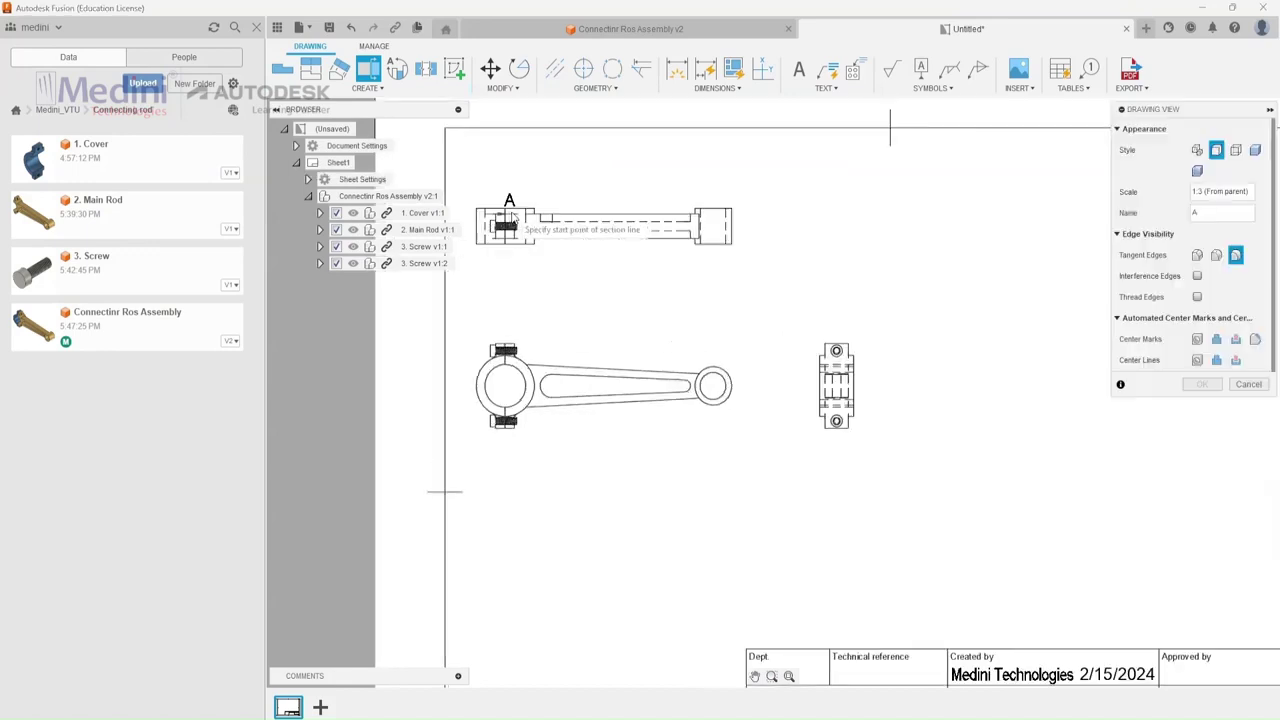
{"action": "scroll", "coordinate": [620, 214], "scroll_direction": "up", "scroll_amount": 3}
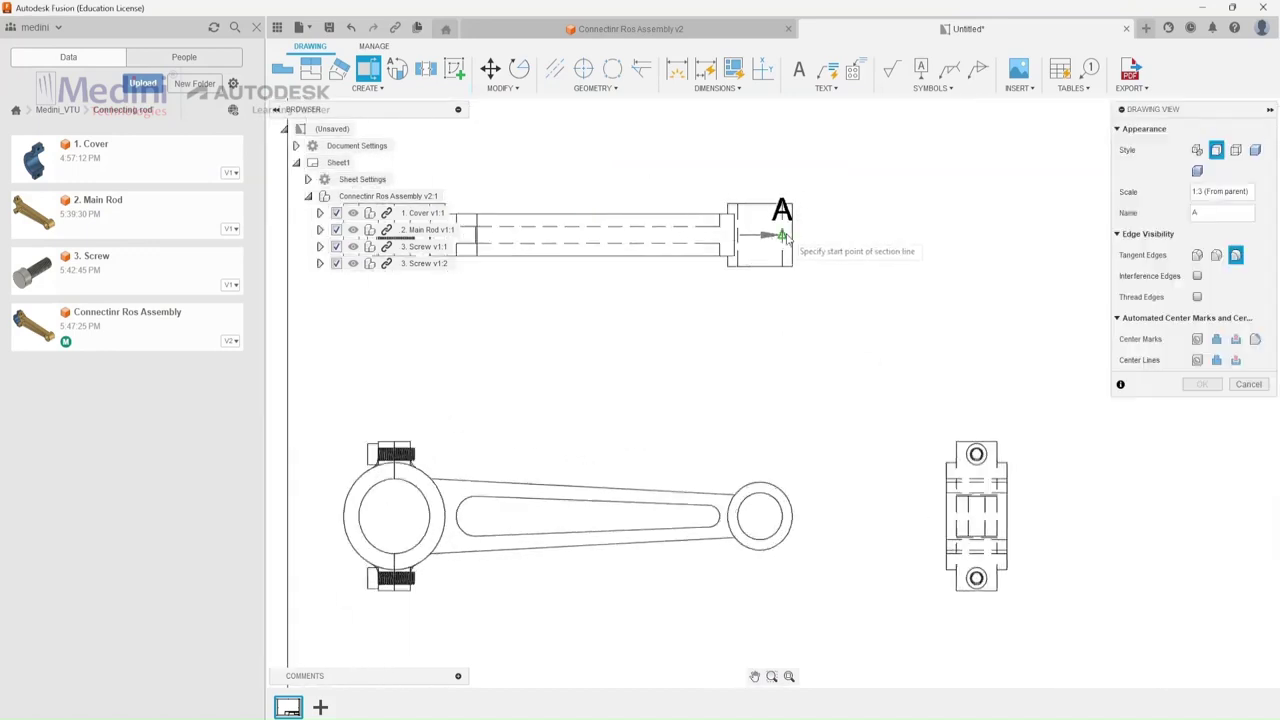
{"action": "left_click", "coordinate": [817, 236]}
{"action": "scroll", "coordinate": [810, 236], "scroll_direction": "down", "scroll_amount": 3}
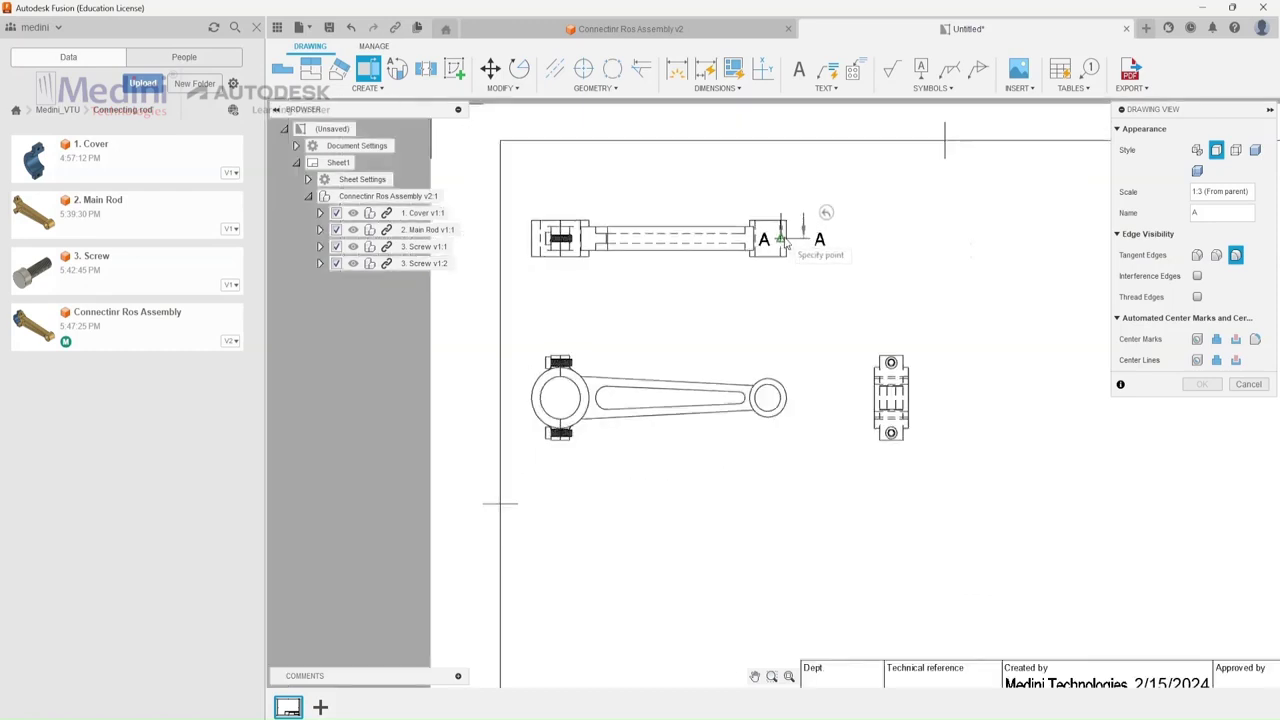
{"action": "left_click", "coordinate": [560, 240]}
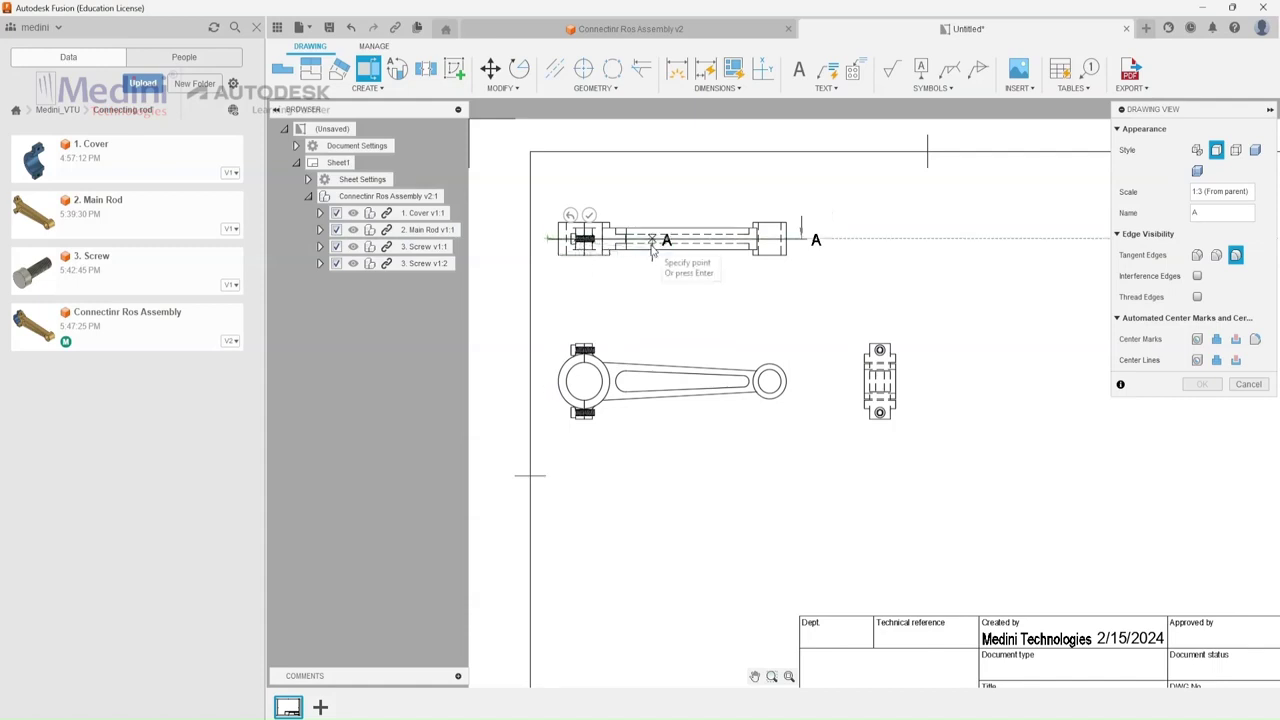
{"action": "left_click", "coordinate": [591, 216]}
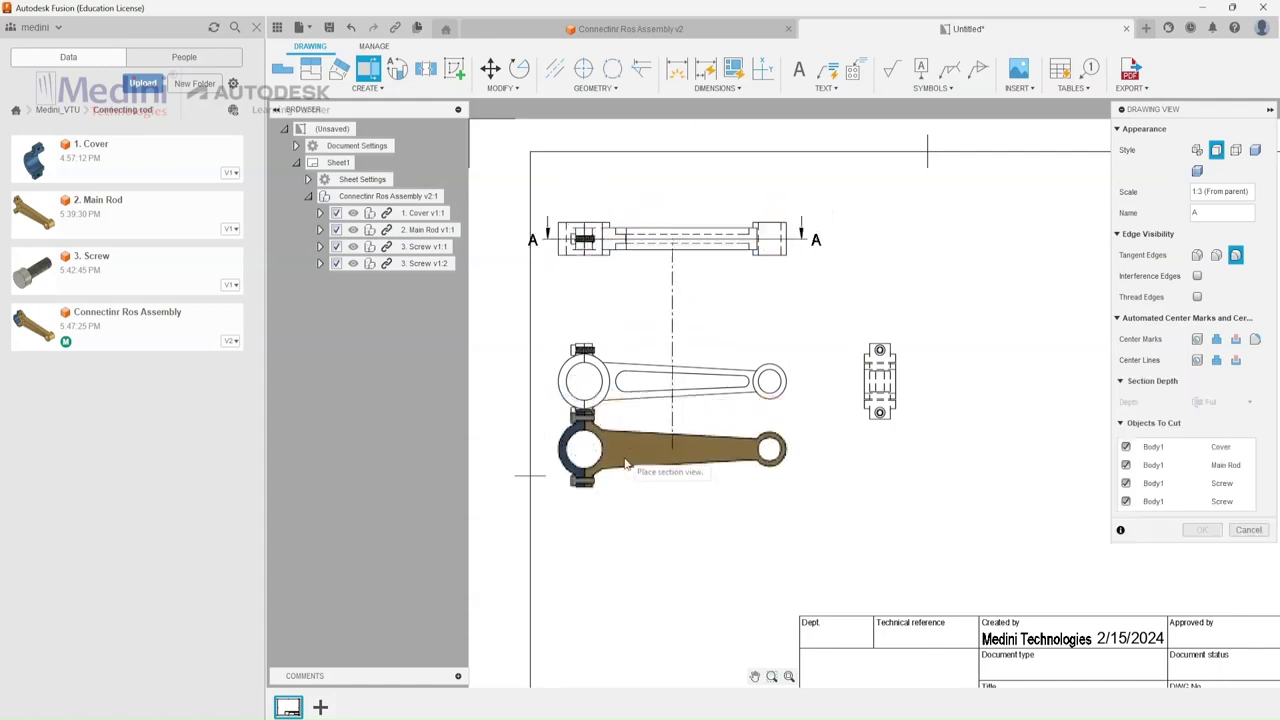
{"action": "left_click", "coordinate": [622, 537]}
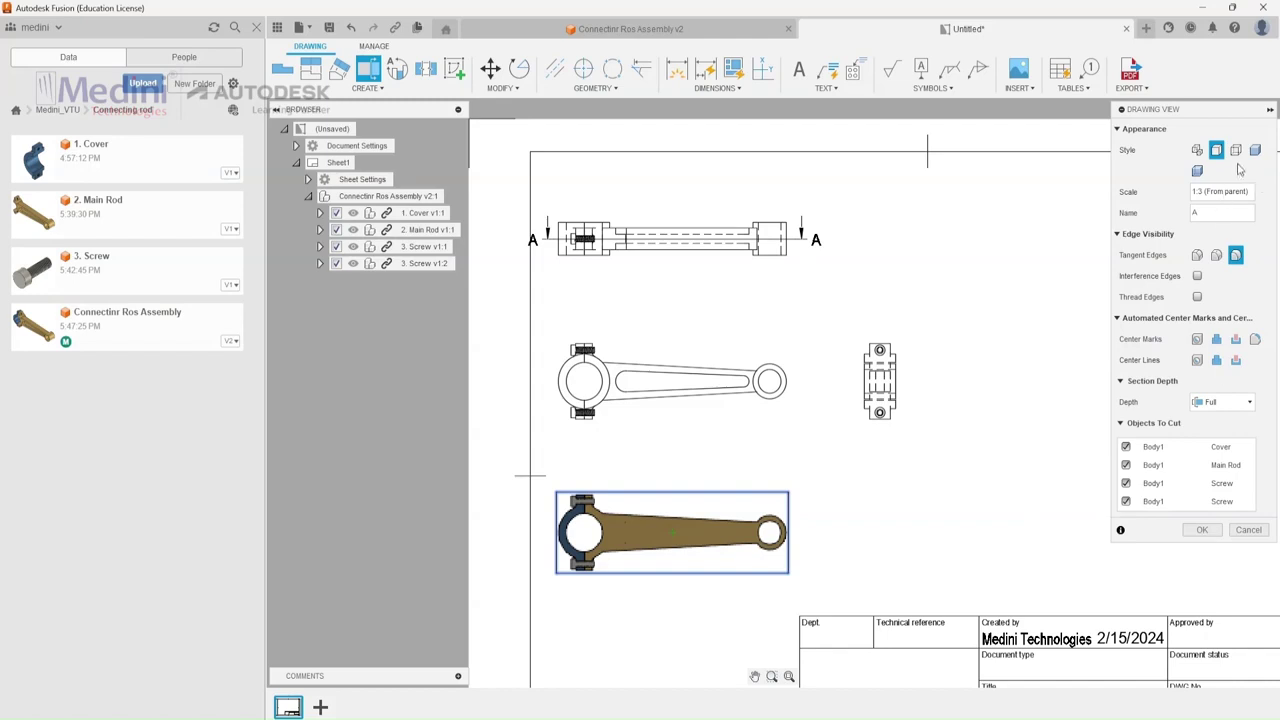
{"action": "left_click", "coordinate": [1236, 151]}
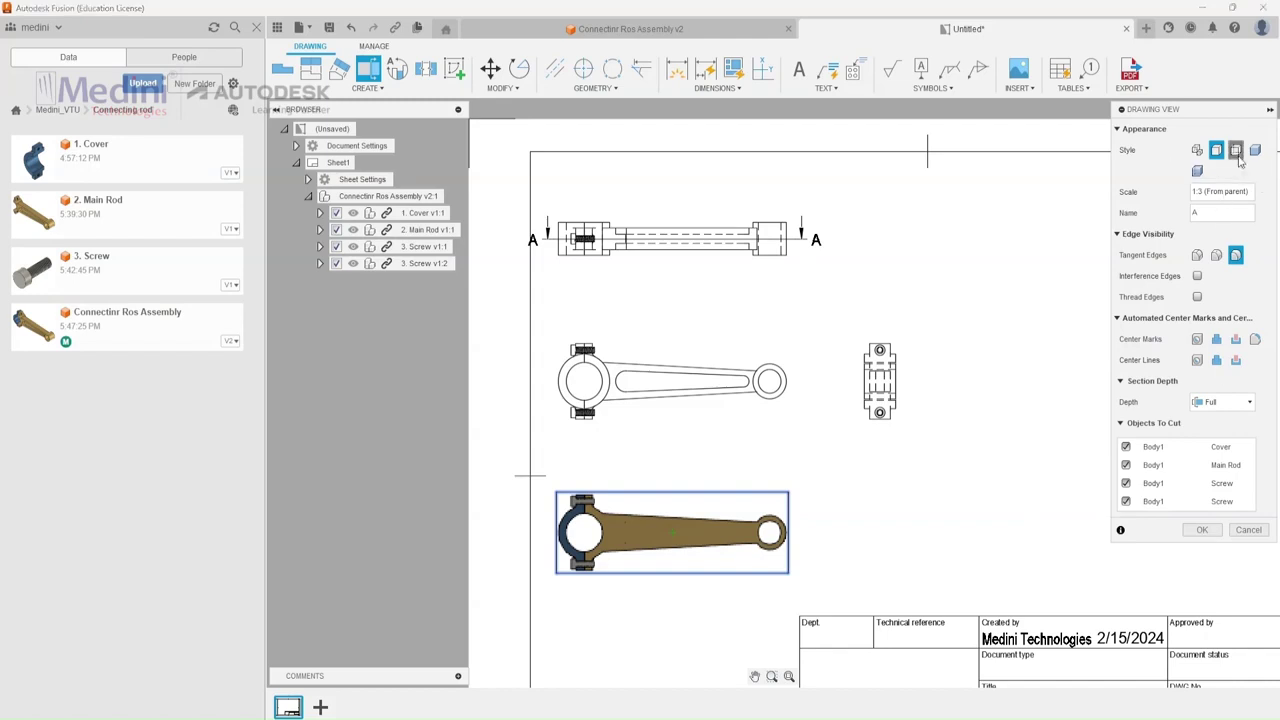
{"action": "left_click", "coordinate": [1202, 530]}
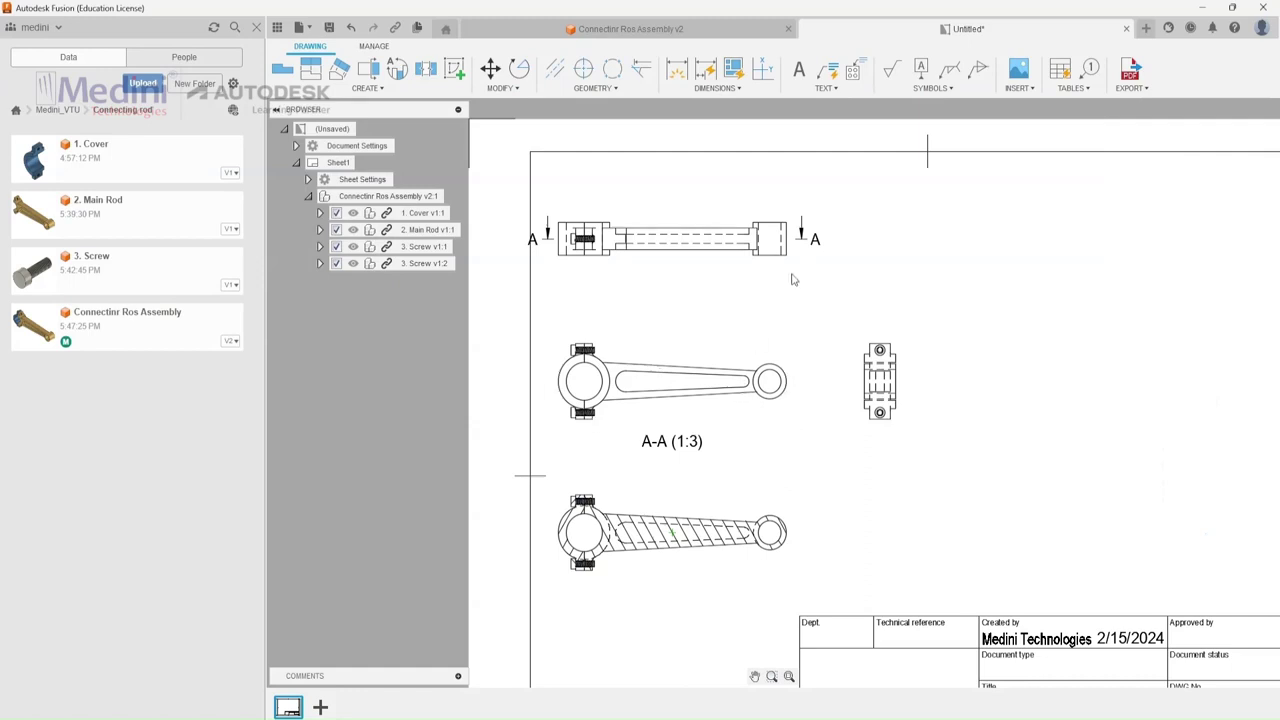
Add Ø50 and Ø35 diameter dimensions to the big end's outer circle and bore.
{"action": "left_click", "coordinate": [716, 88]}
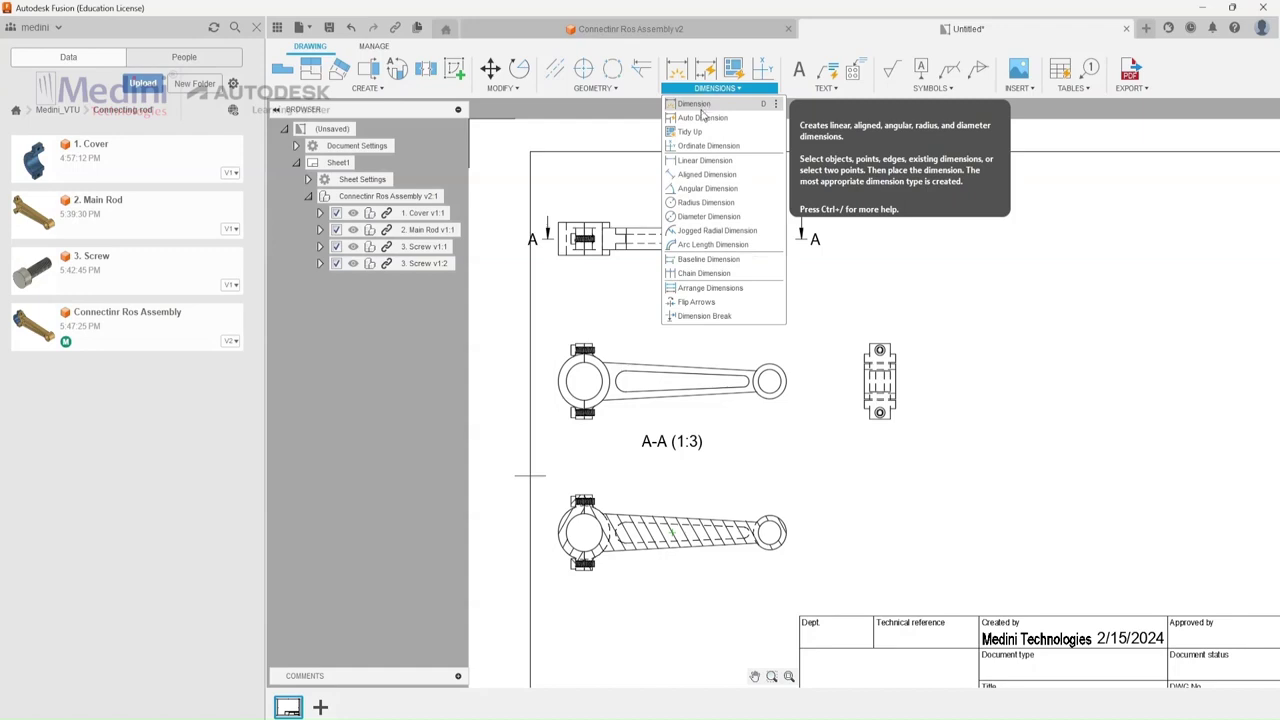
{"action": "left_click", "coordinate": [693, 217]}
{"action": "scroll", "coordinate": [549, 405], "scroll_direction": "up", "scroll_amount": 3}
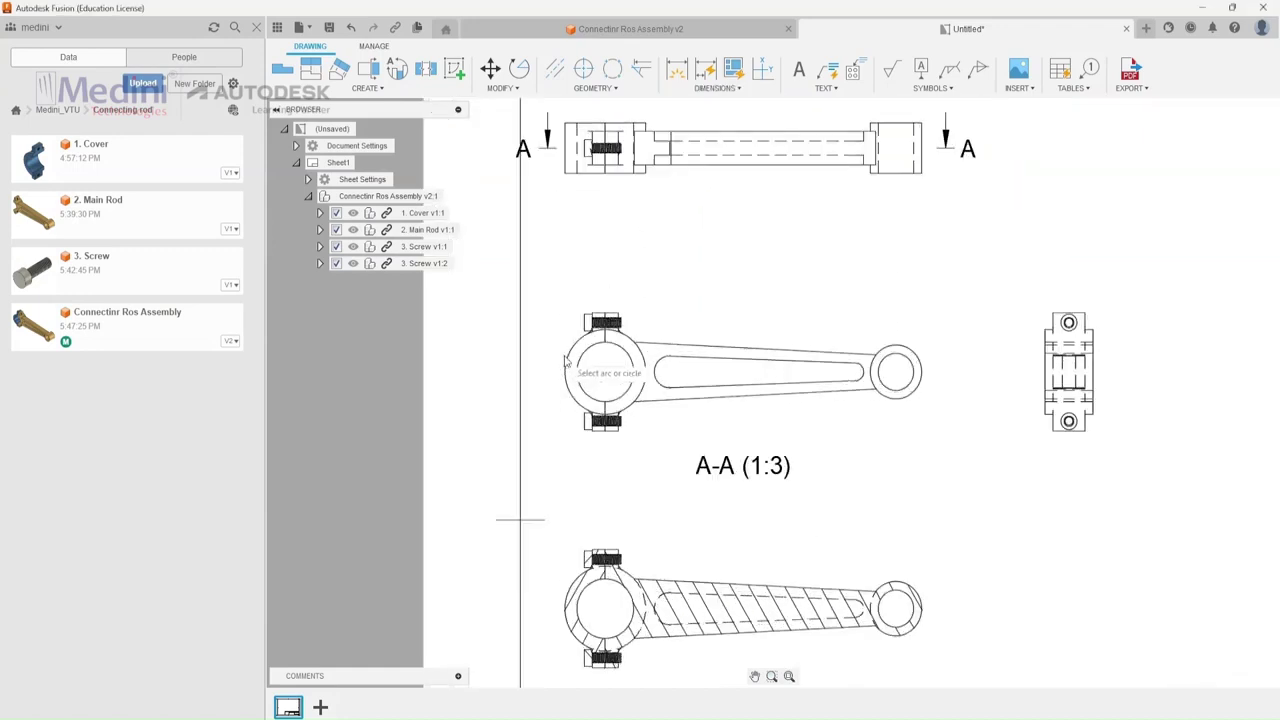
{"action": "left_click", "coordinate": [566, 362]}
{"action": "left_click", "coordinate": [550, 274]}
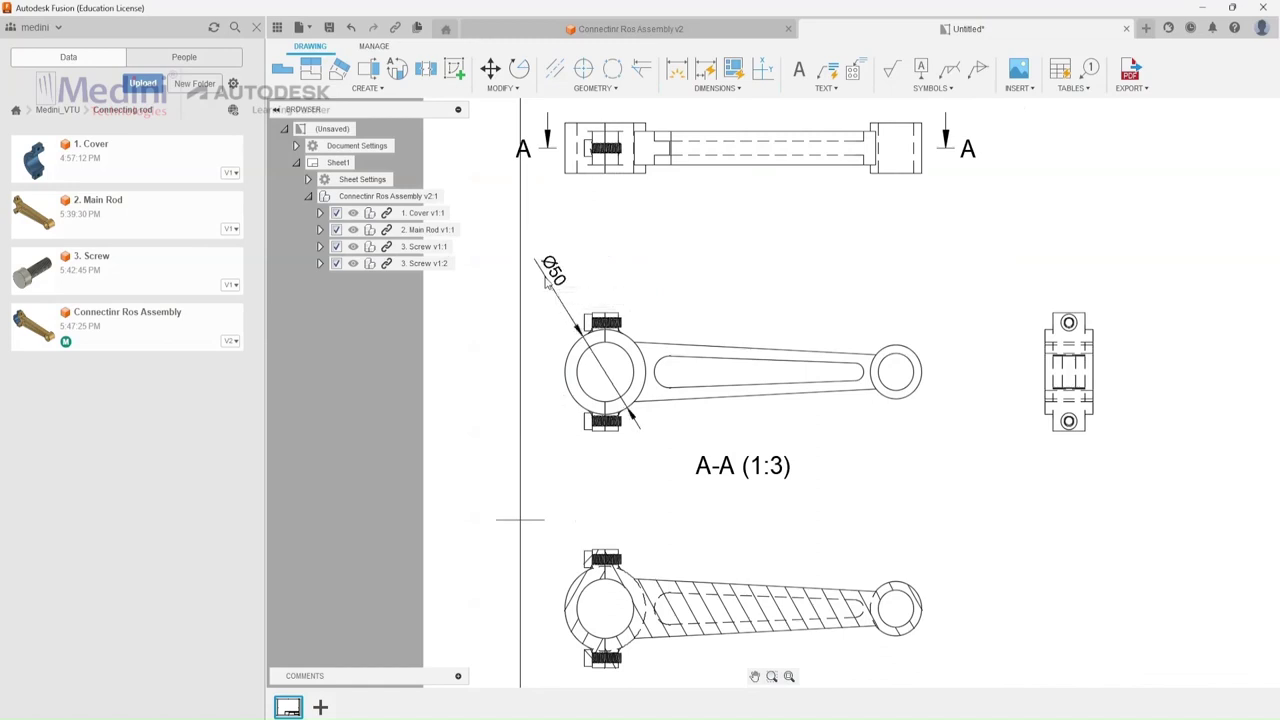
{"action": "left_click", "coordinate": [585, 352]}
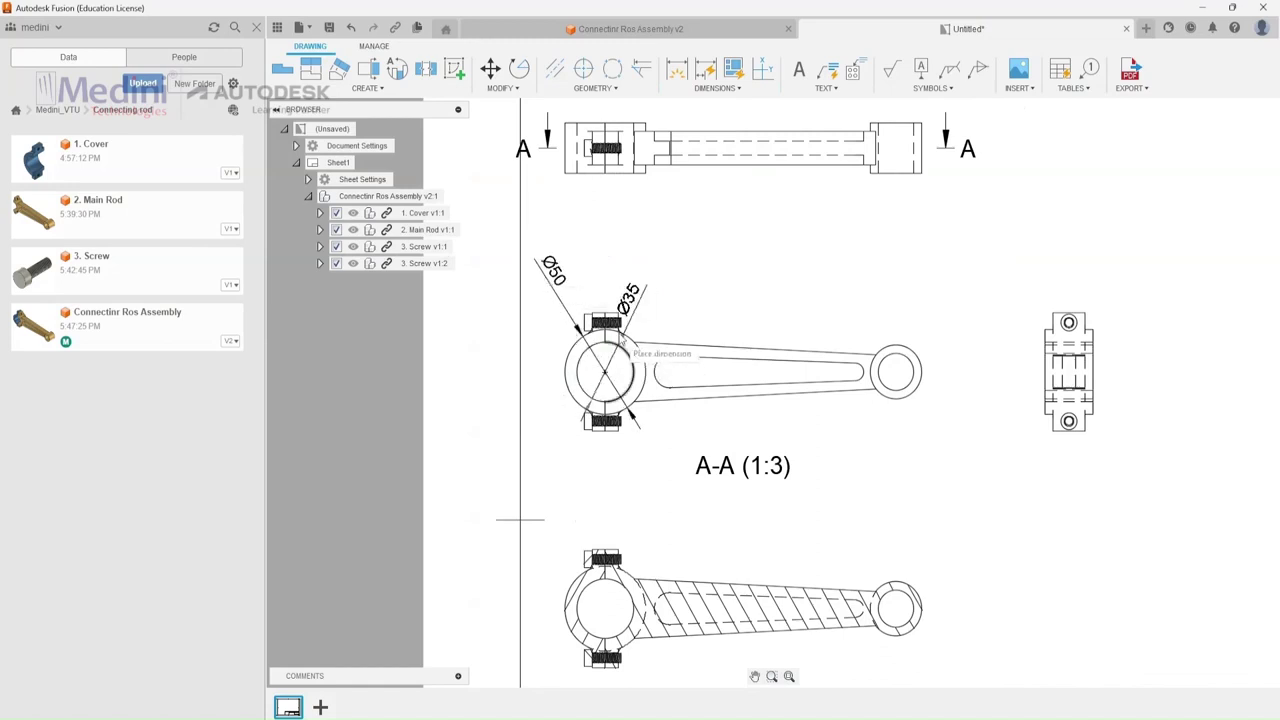
{"action": "left_click", "coordinate": [550, 322]}
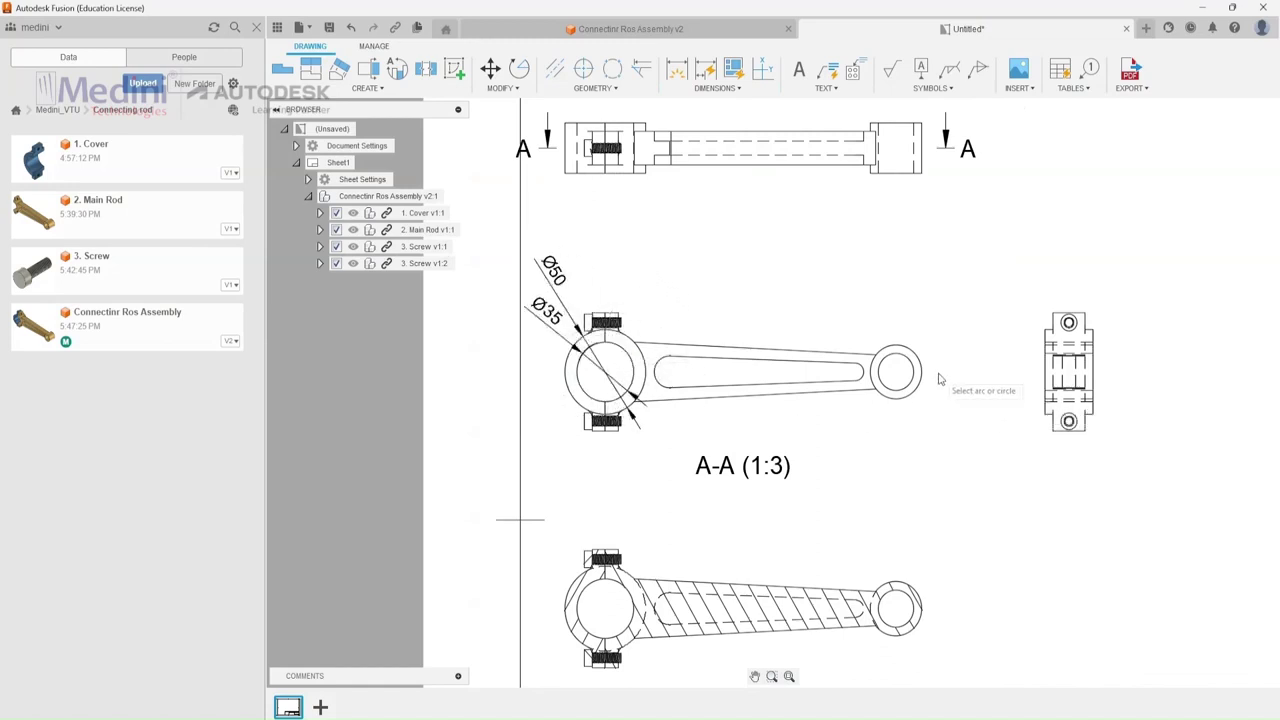
Add Ø22 and Ø32 diameters to the small end and Ø10 to the side-view hole.
{"action": "left_click", "coordinate": [917, 368]}
{"action": "left_click", "coordinate": [942, 308]}
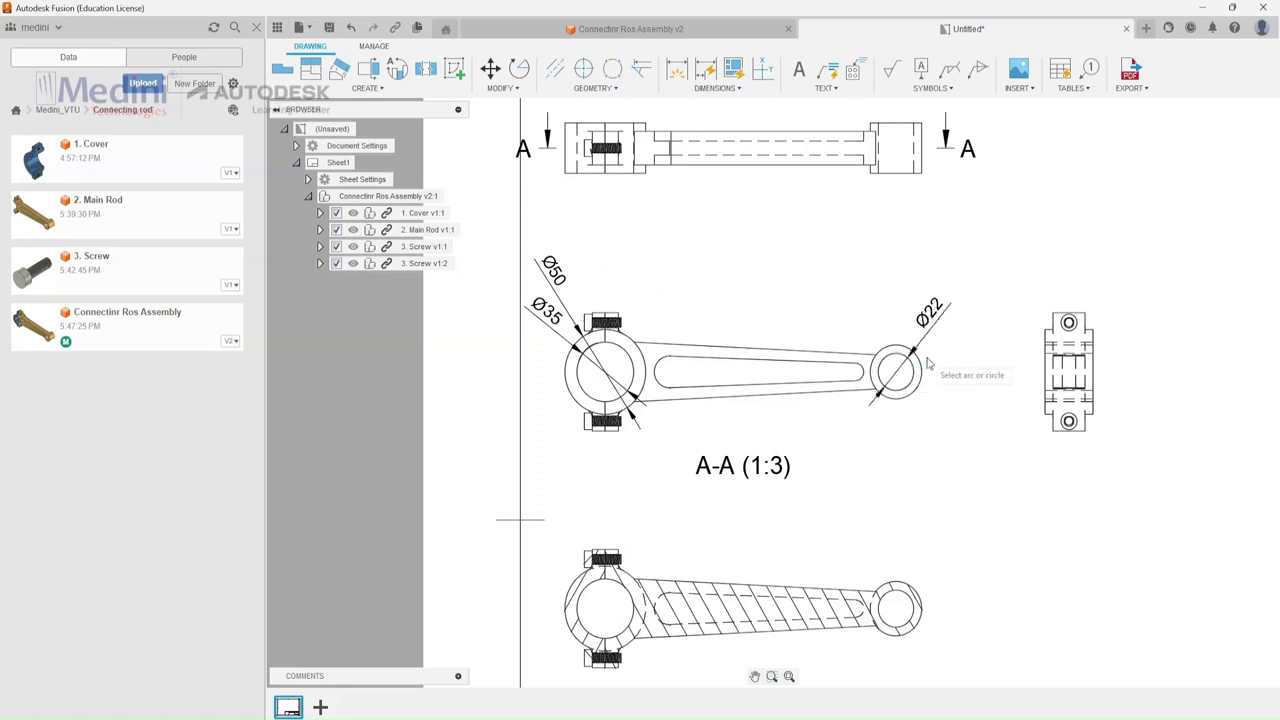
{"action": "left_click", "coordinate": [922, 365]}
{"action": "left_click", "coordinate": [950, 348]}
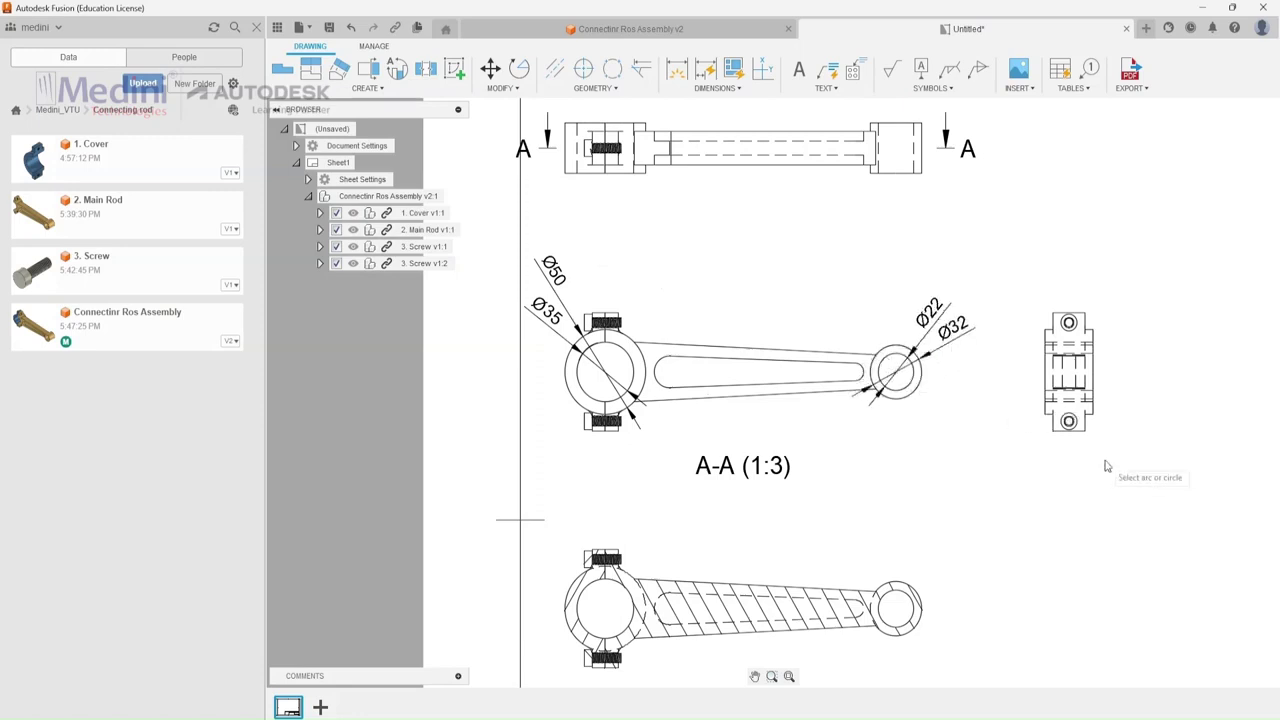
{"action": "left_click", "coordinate": [1123, 291]}
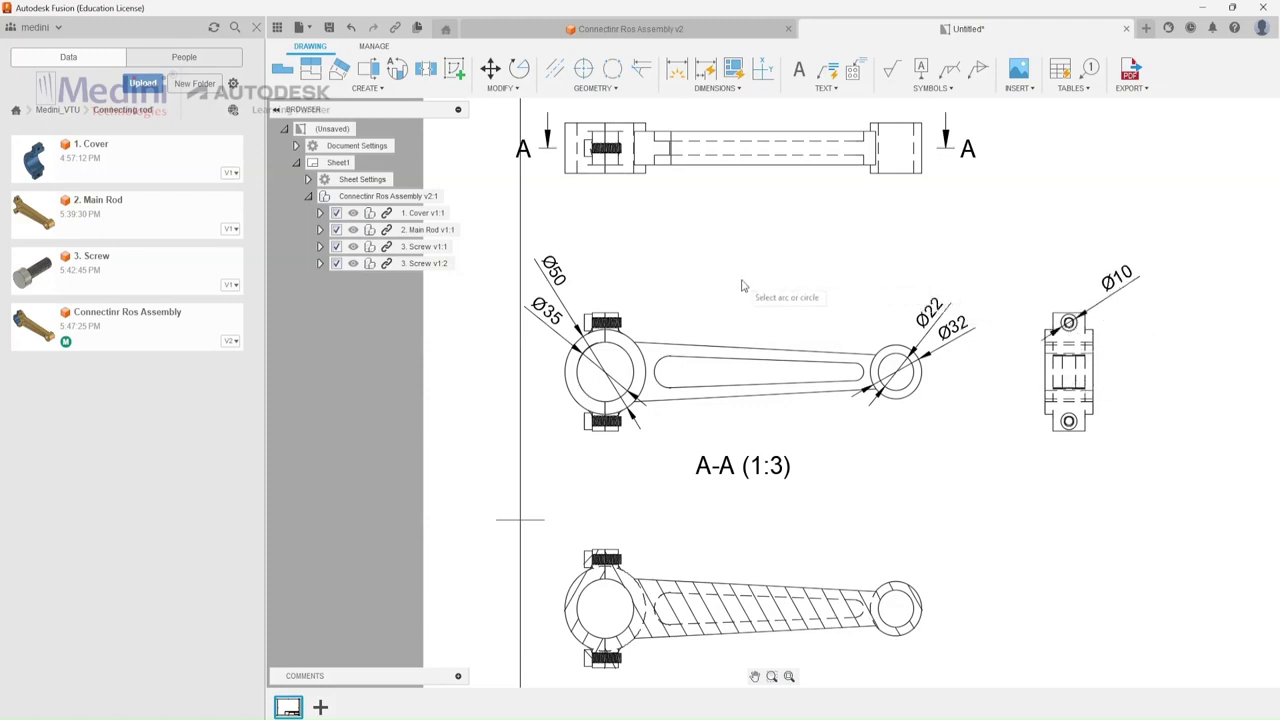
{"action": "left_click", "coordinate": [680, 67]}
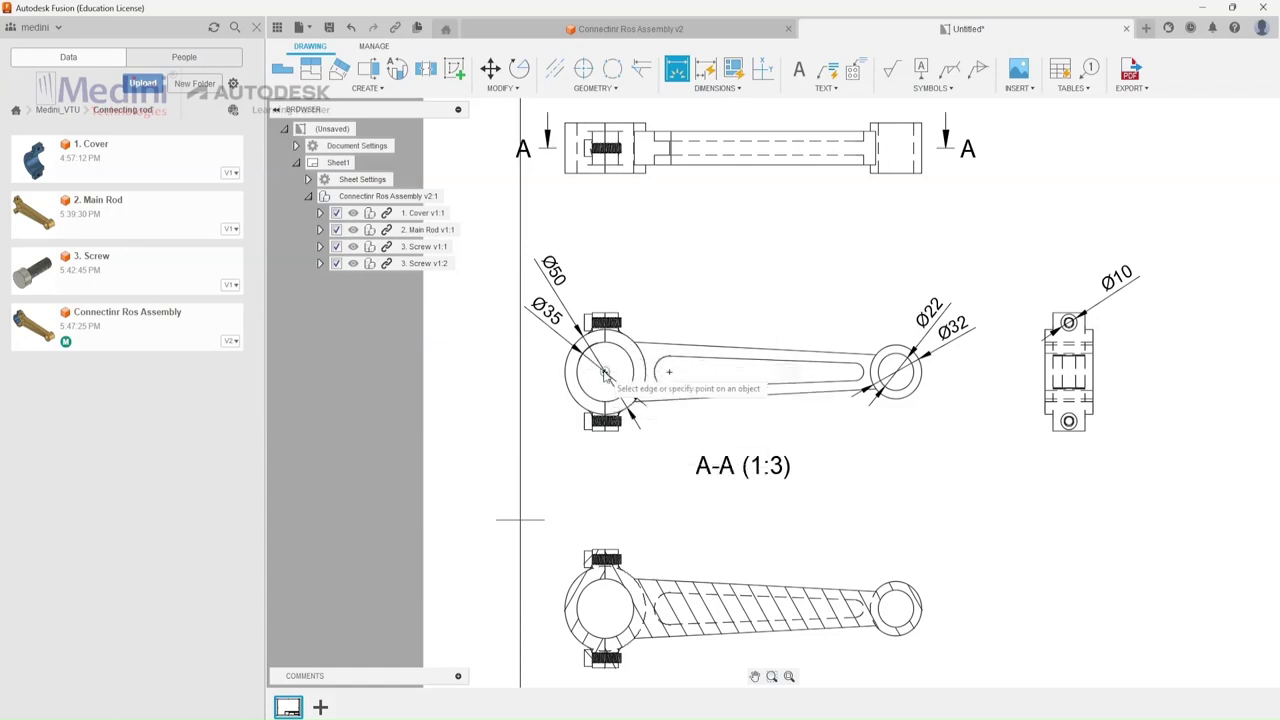
Add the 40 and 115 linear dimensions below the front view.
{"action": "left_click", "coordinate": [636, 380]}
{"action": "left_click", "coordinate": [670, 375]}
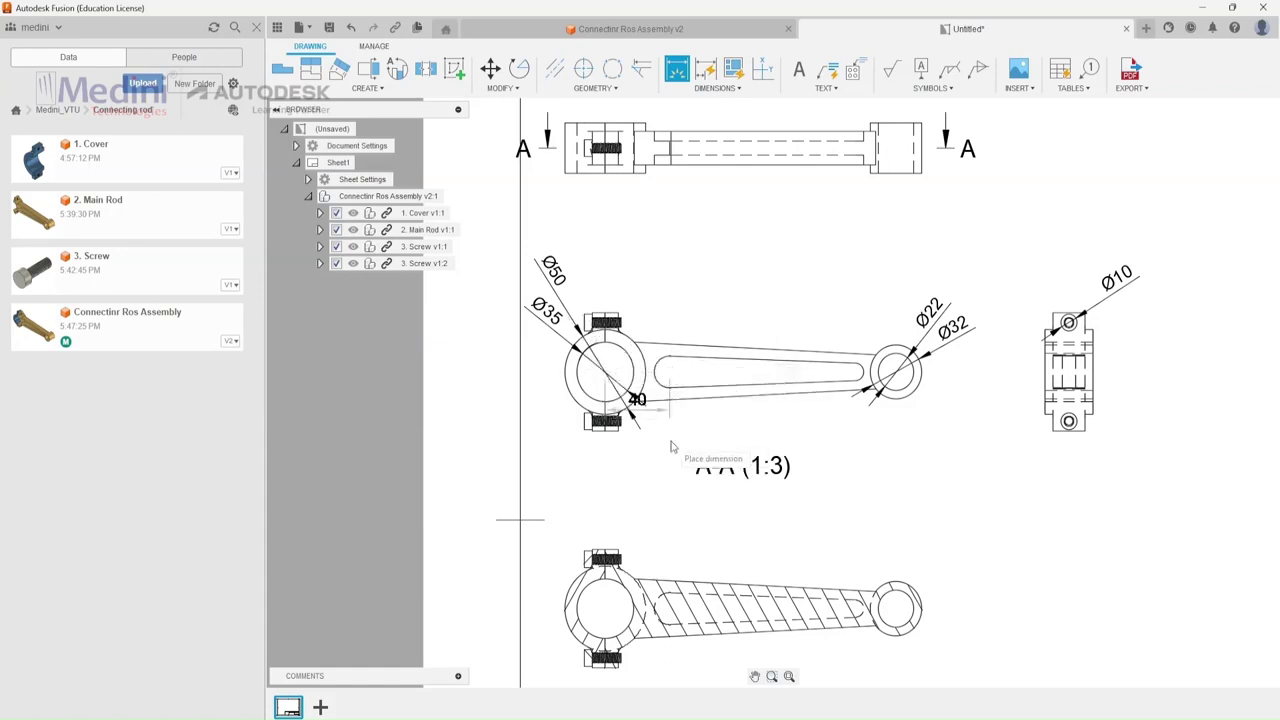
{"action": "left_click", "coordinate": [670, 488]}
{"action": "left_click", "coordinate": [670, 374]}
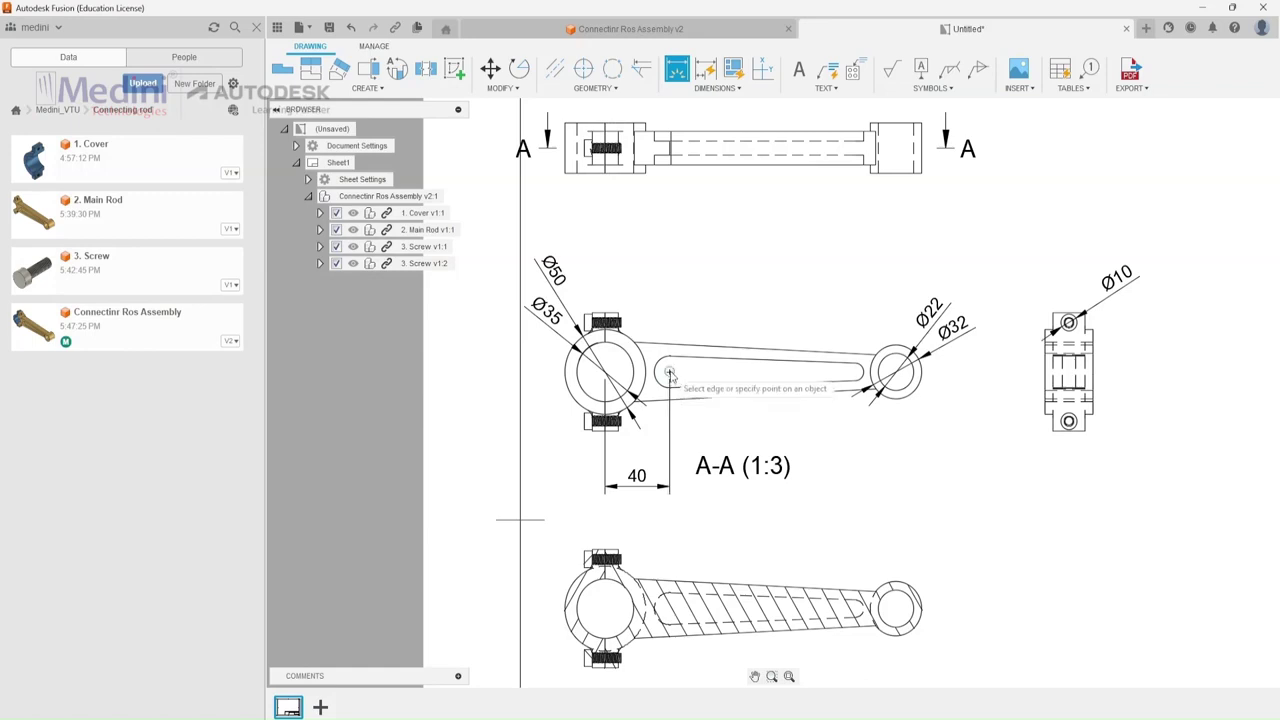
{"action": "left_click", "coordinate": [855, 372]}
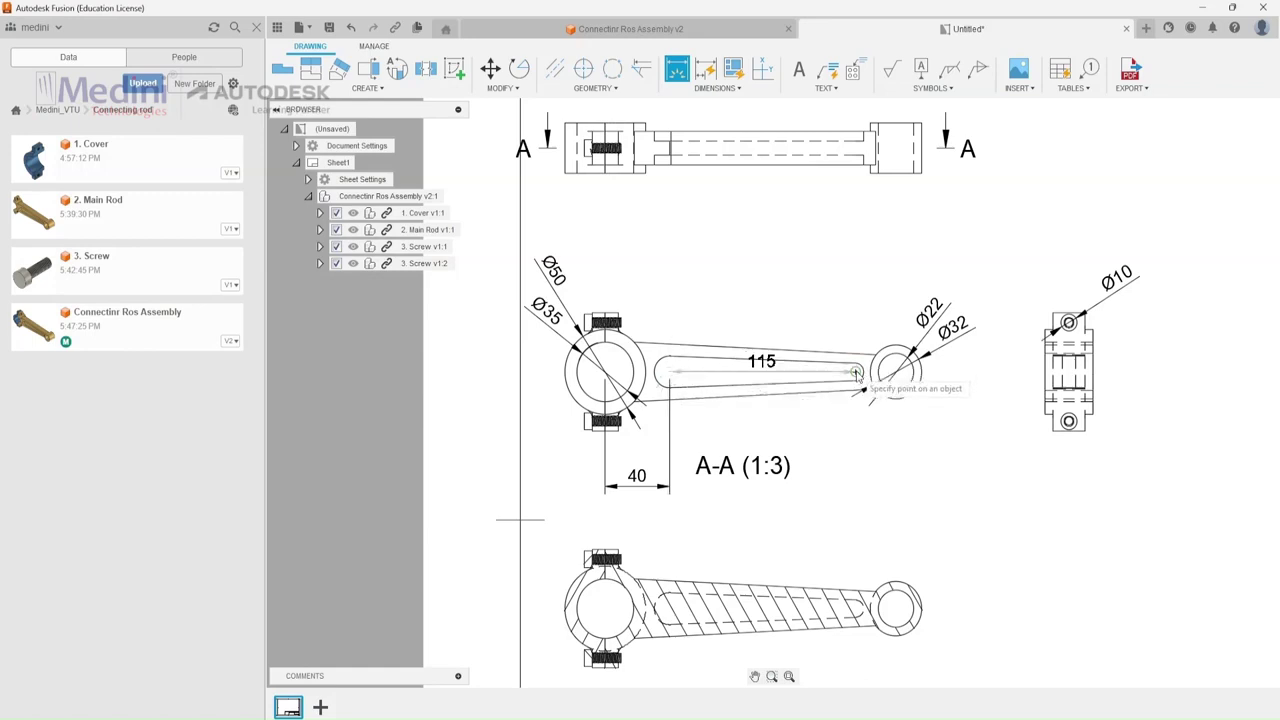
{"action": "left_click", "coordinate": [810, 482]}
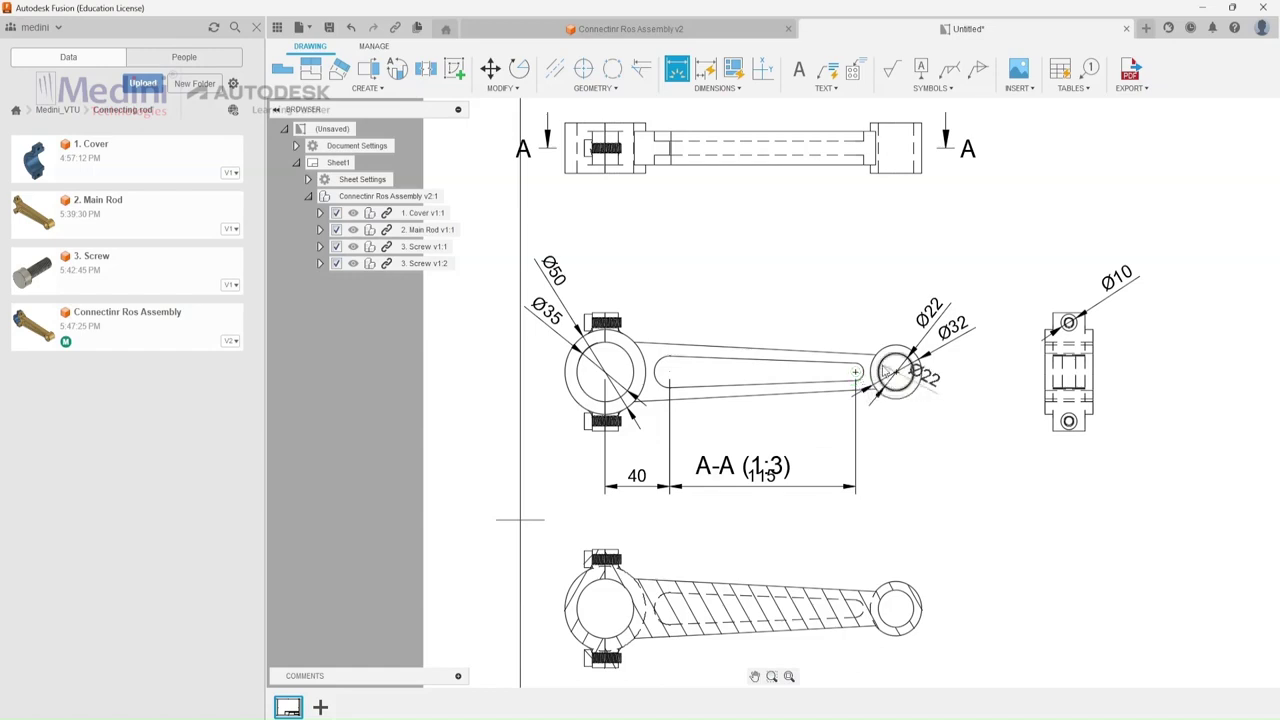
Add the overall 180 dimension, move the A-A (1:3) label below the section, and lower the 180.
{"action": "left_click", "coordinate": [856, 373]}
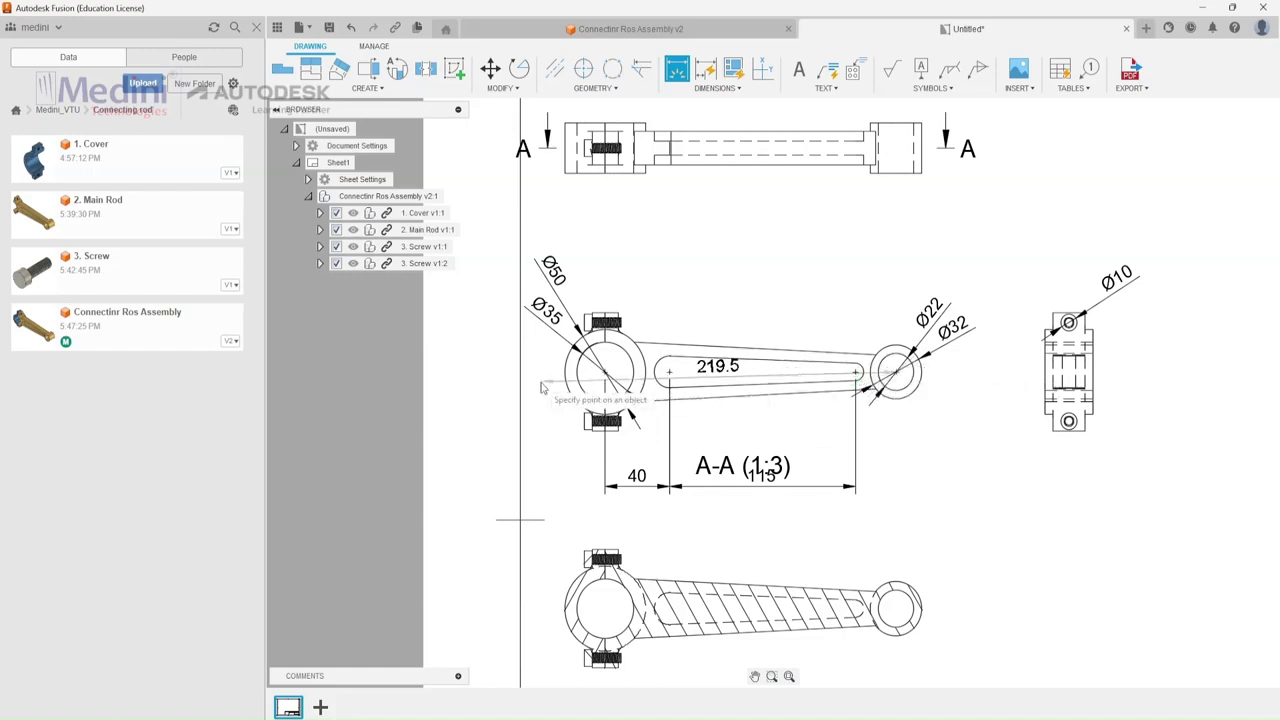
{"action": "left_click", "coordinate": [604, 372]}
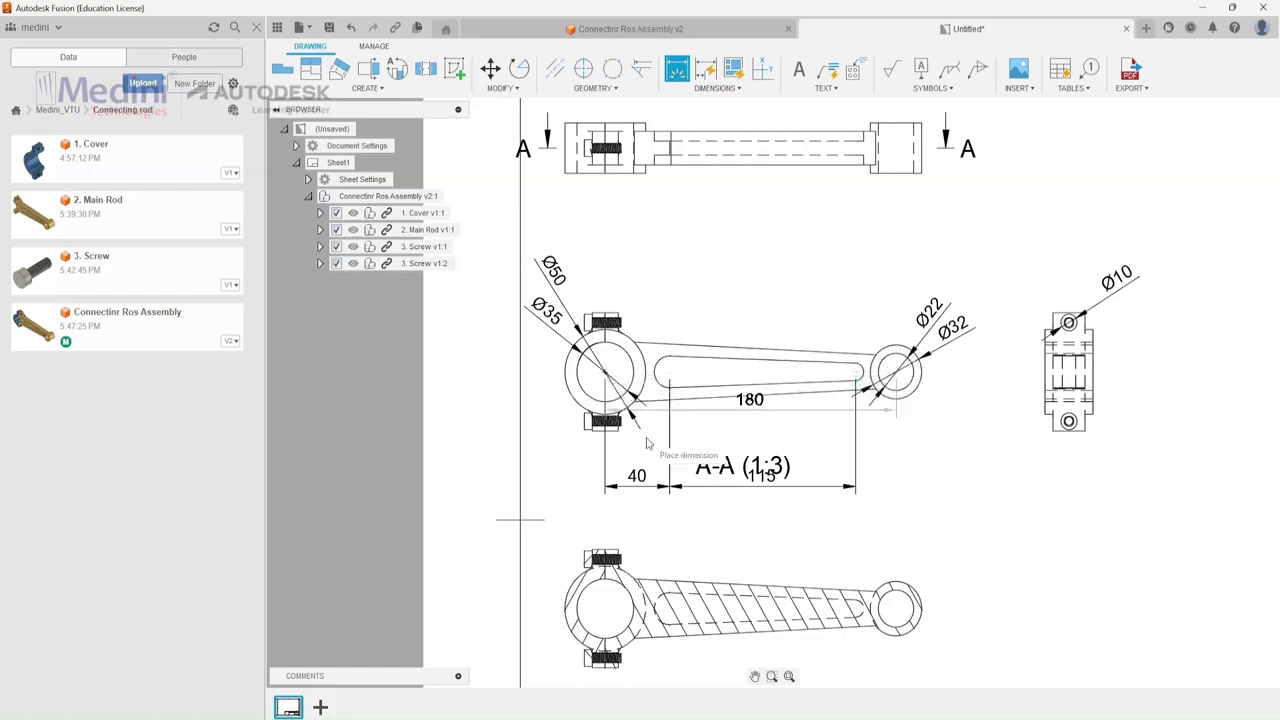
{"action": "left_click", "coordinate": [643, 513]}
{"action": "key", "text": "Escape"}
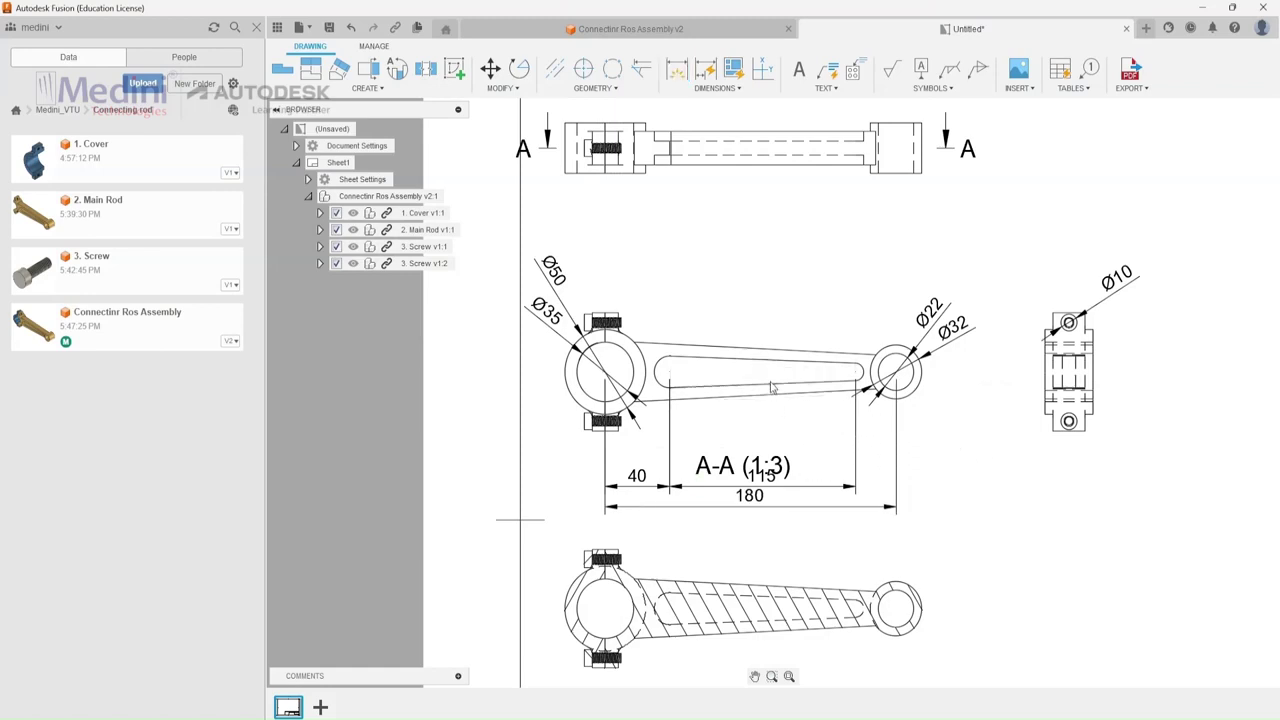
{"action": "left_click_drag", "start_coordinate": [735, 460], "coordinate": [736, 653]}
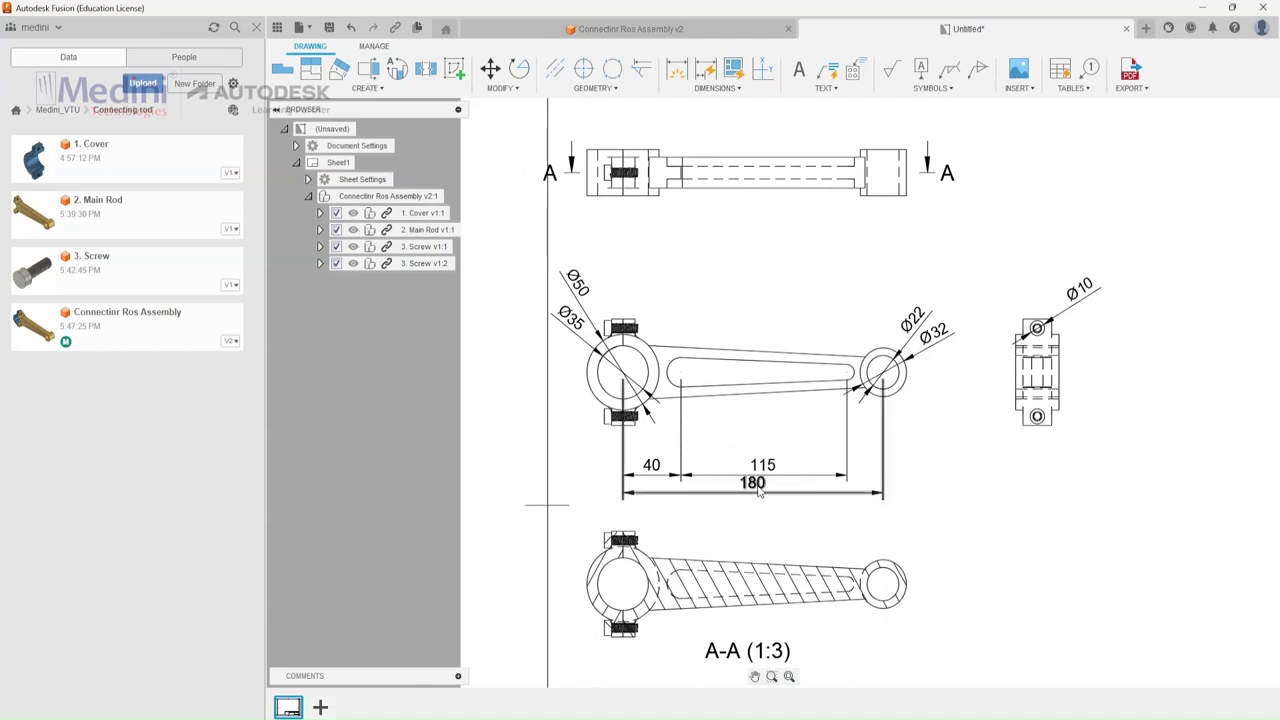
{"action": "left_click_drag", "start_coordinate": [754, 484], "coordinate": [754, 500]}
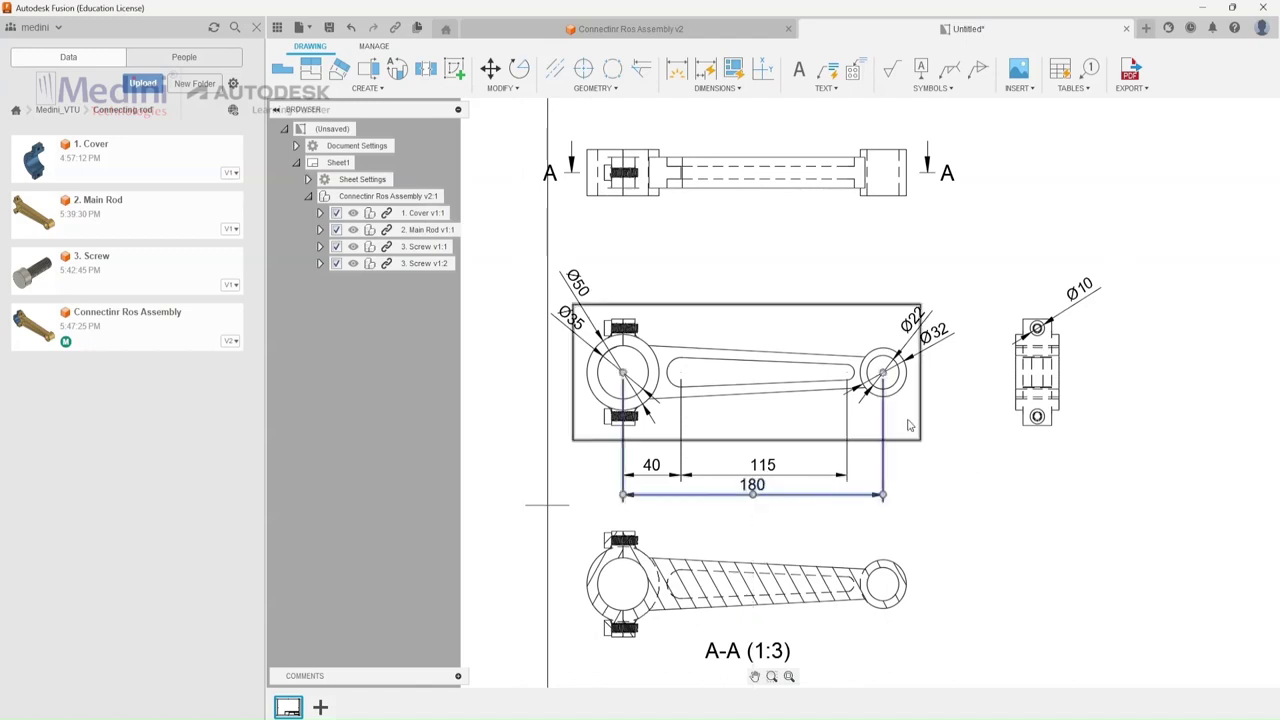
Add radius dimensions to the slot's left and right arcs.
{"action": "left_click", "coordinate": [714, 88]}
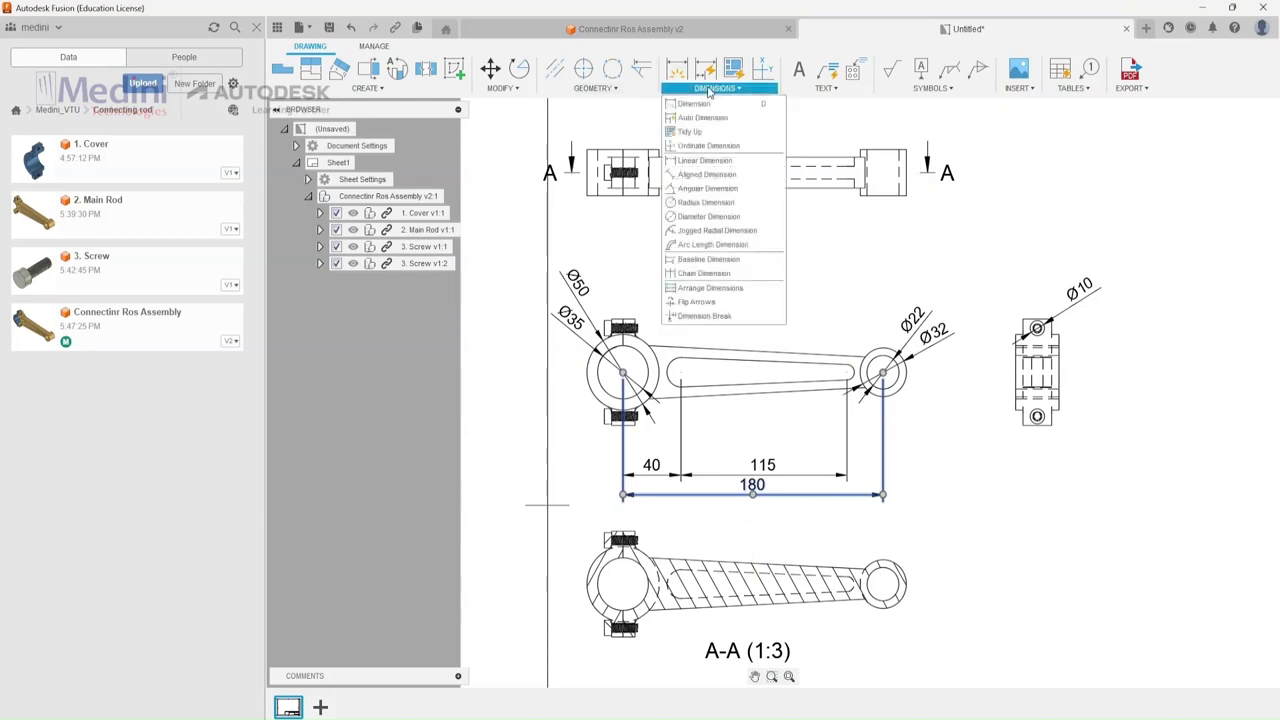
{"action": "left_click", "coordinate": [686, 207]}
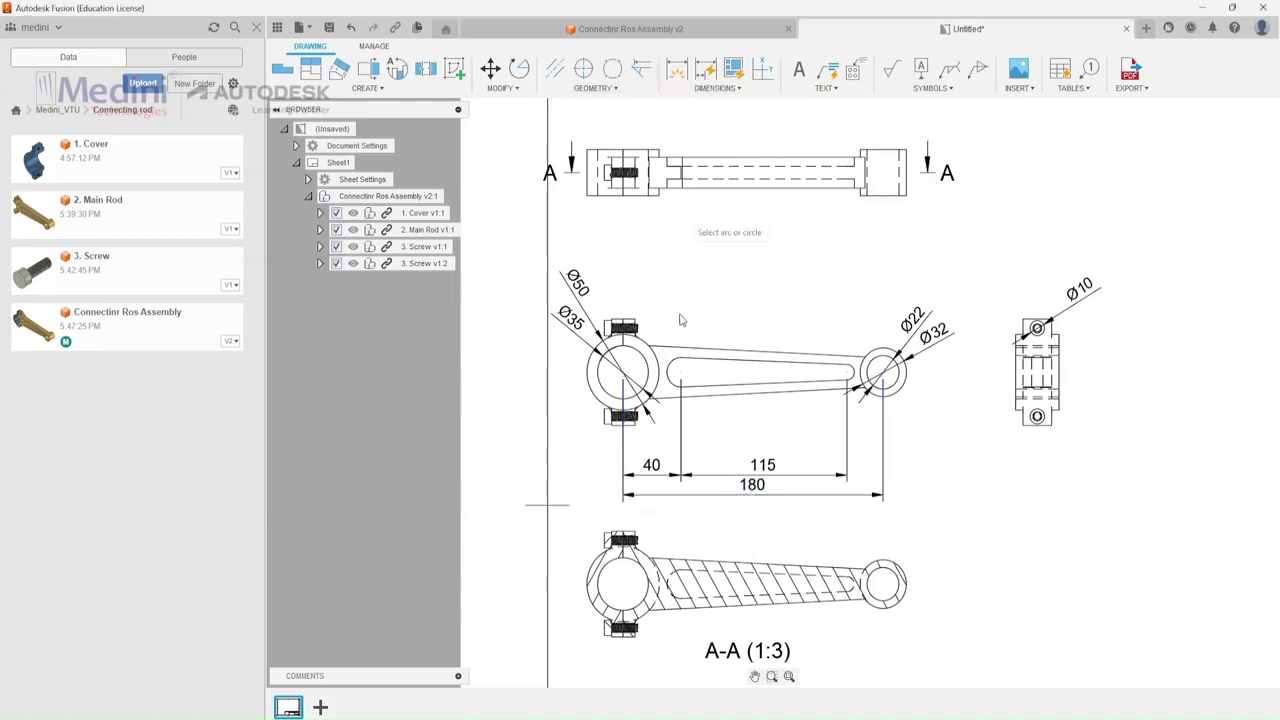
{"action": "left_click", "coordinate": [672, 376]}
{"action": "left_click", "coordinate": [852, 375]}
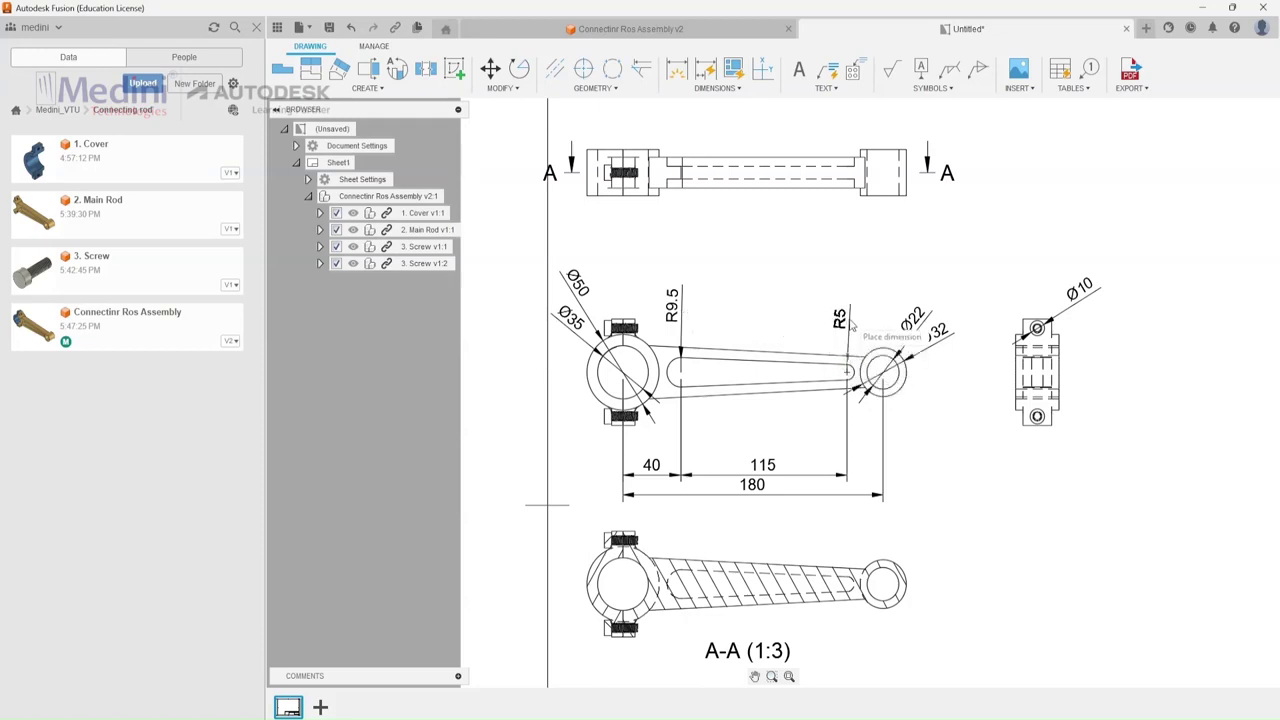
Add a vertical 35 rod-width dimension and a 20 dimension at the small end, shifted left.
{"action": "left_click", "coordinate": [681, 67]}
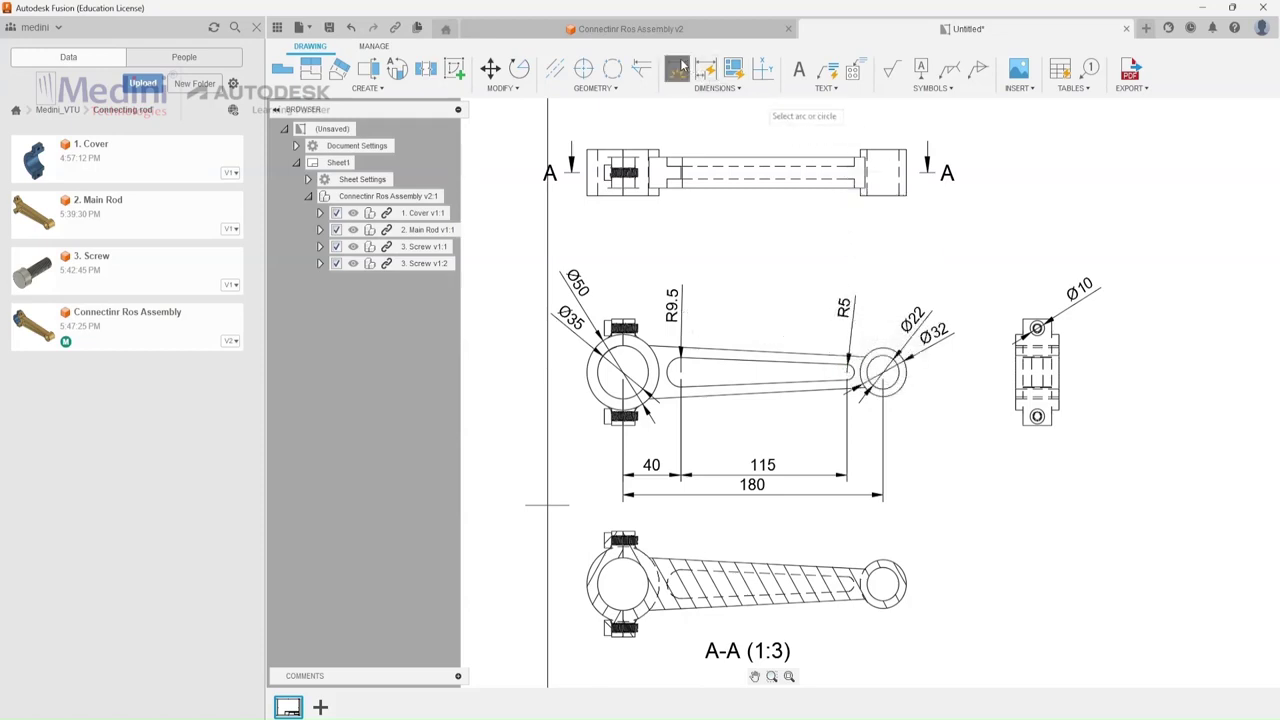
{"action": "left_click", "coordinate": [649, 350]}
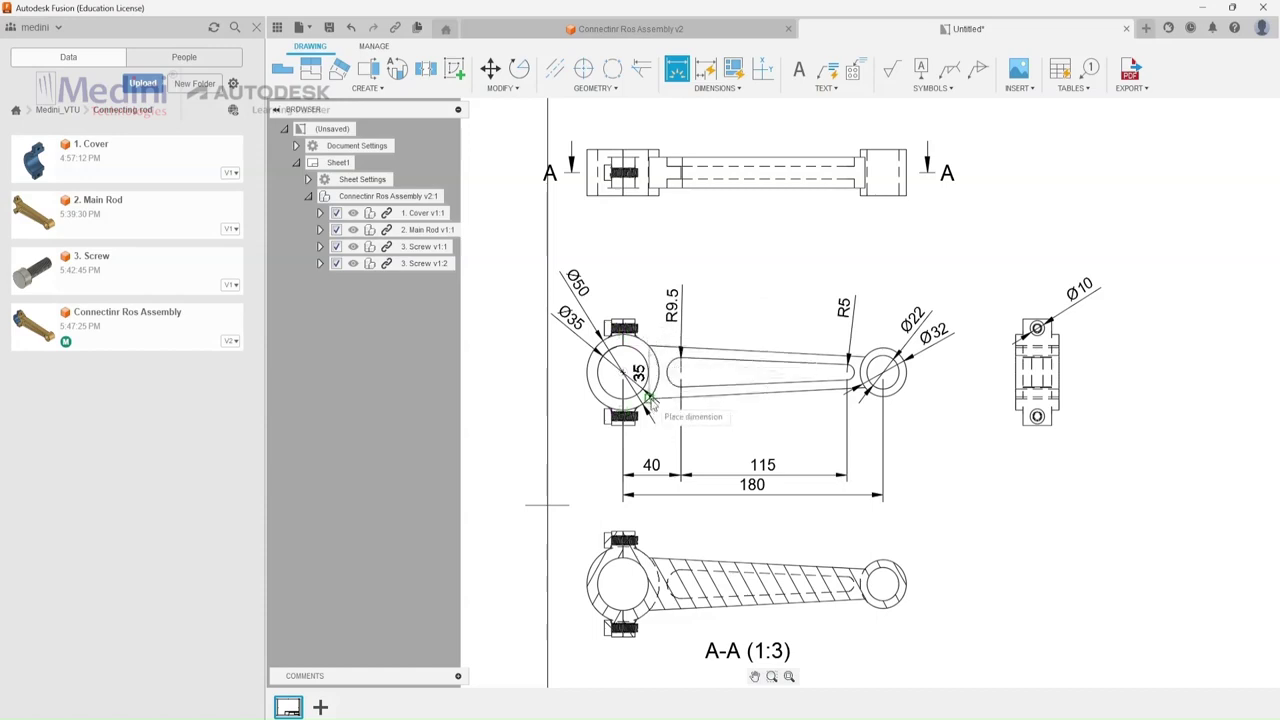
{"action": "left_click", "coordinate": [745, 382]}
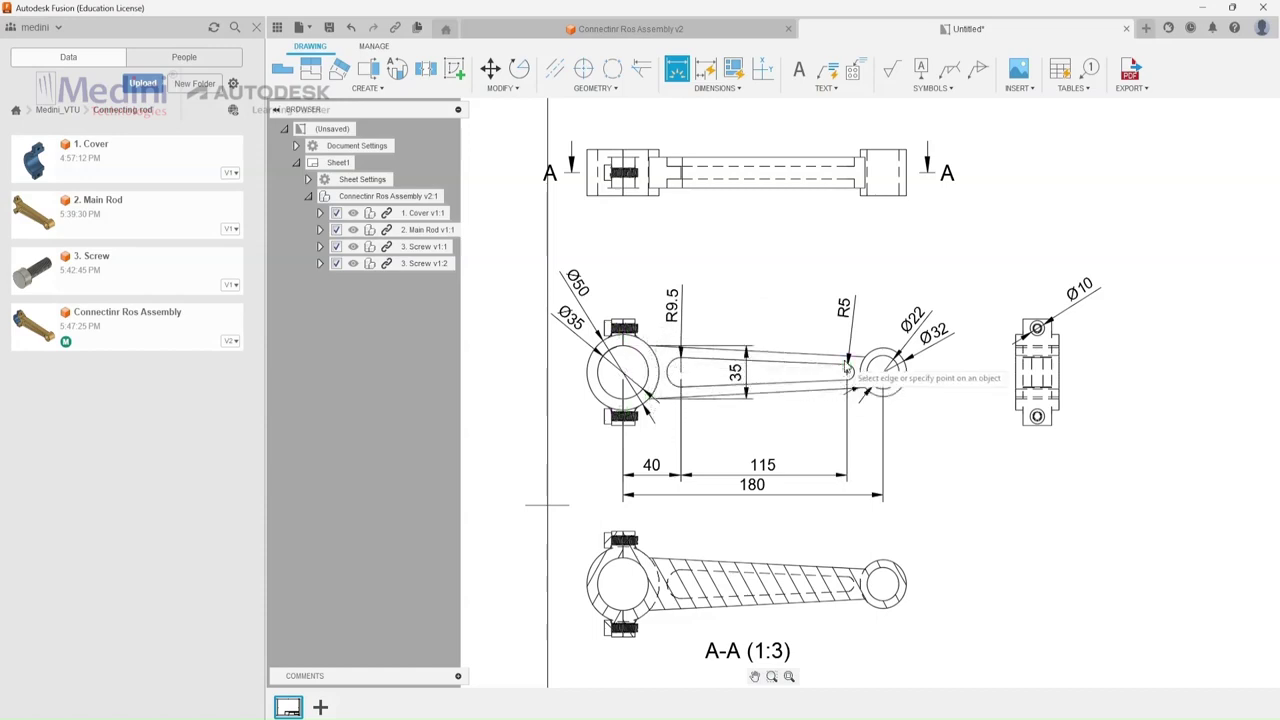
{"action": "left_click", "coordinate": [863, 358]}
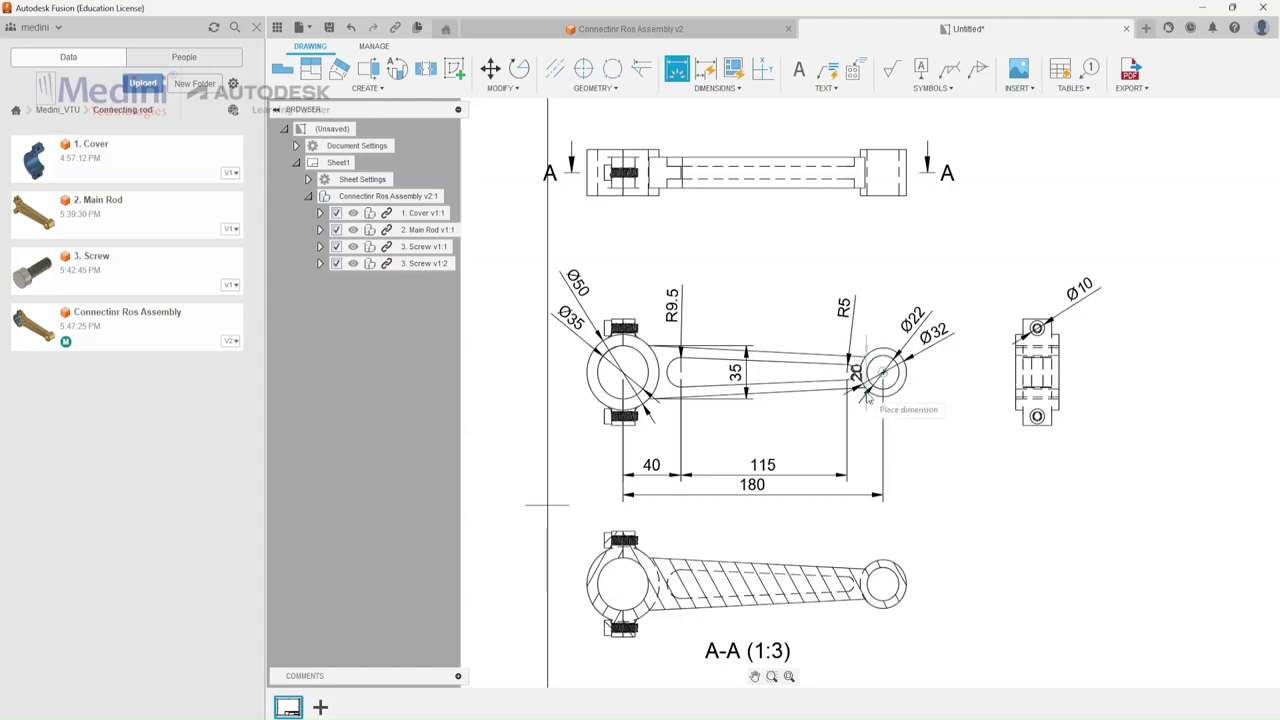
{"action": "left_click", "coordinate": [853, 397]}
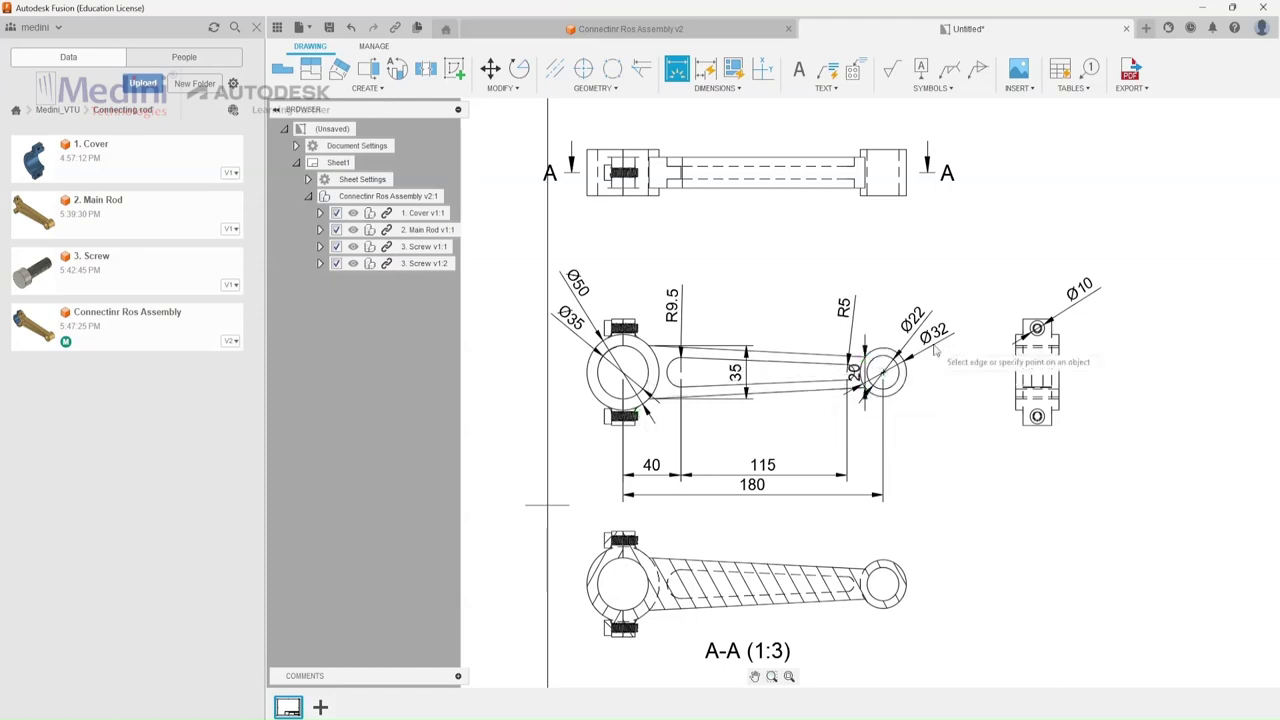
{"action": "key", "text": "Escape"}
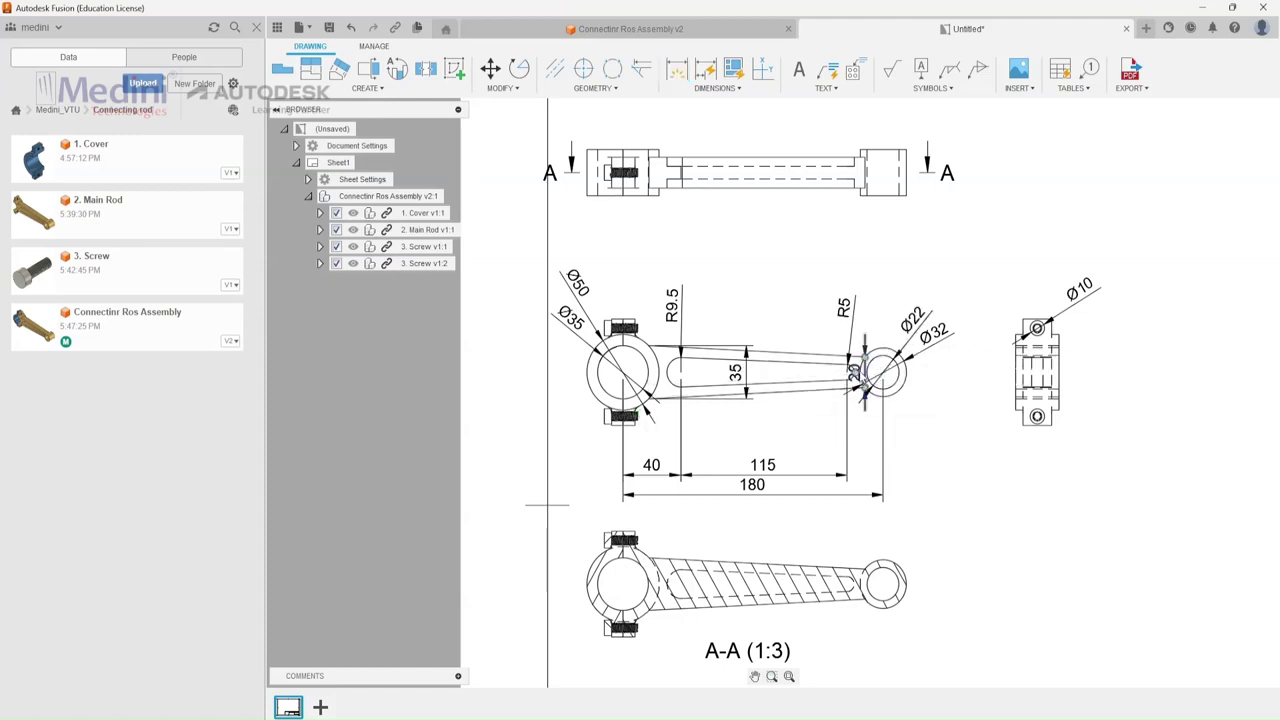
{"action": "left_click_drag", "start_coordinate": [855, 372], "coordinate": [823, 375]}
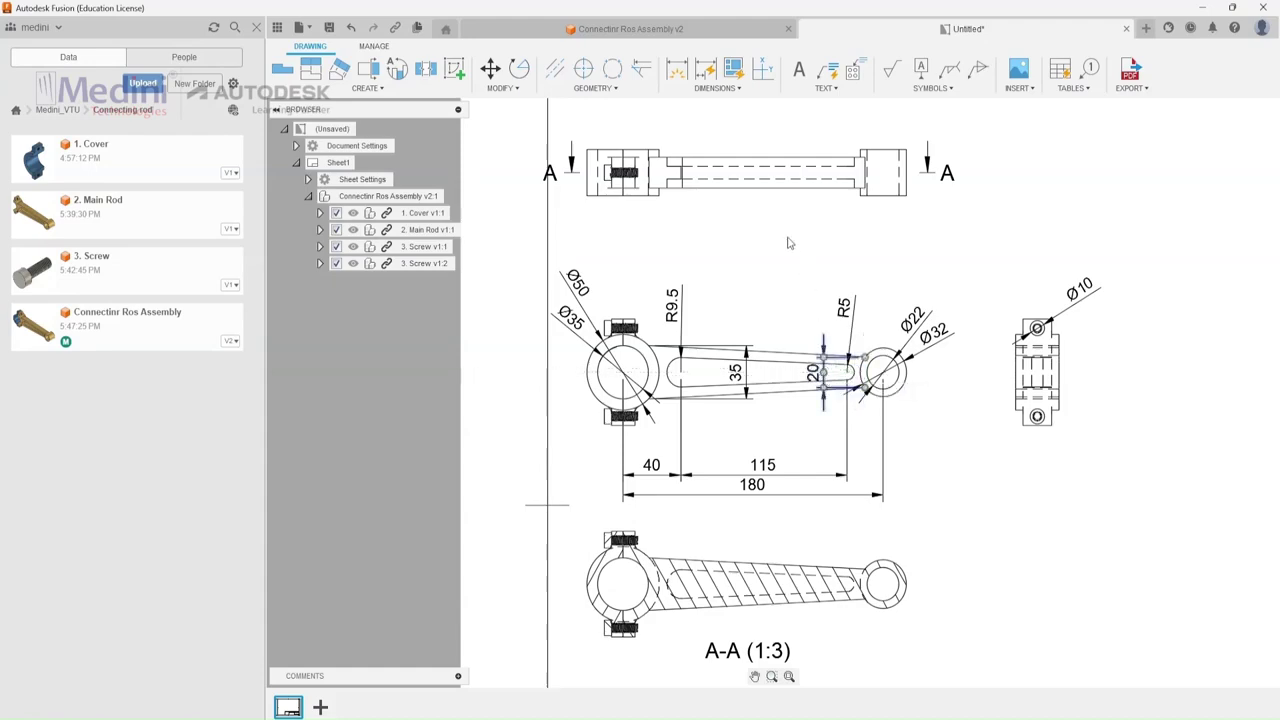
Start an R5 radius dimension on the fillet arc beside the big end's upper screw.
{"action": "scroll", "coordinate": [608, 293], "scroll_direction": "up", "scroll_amount": 5}
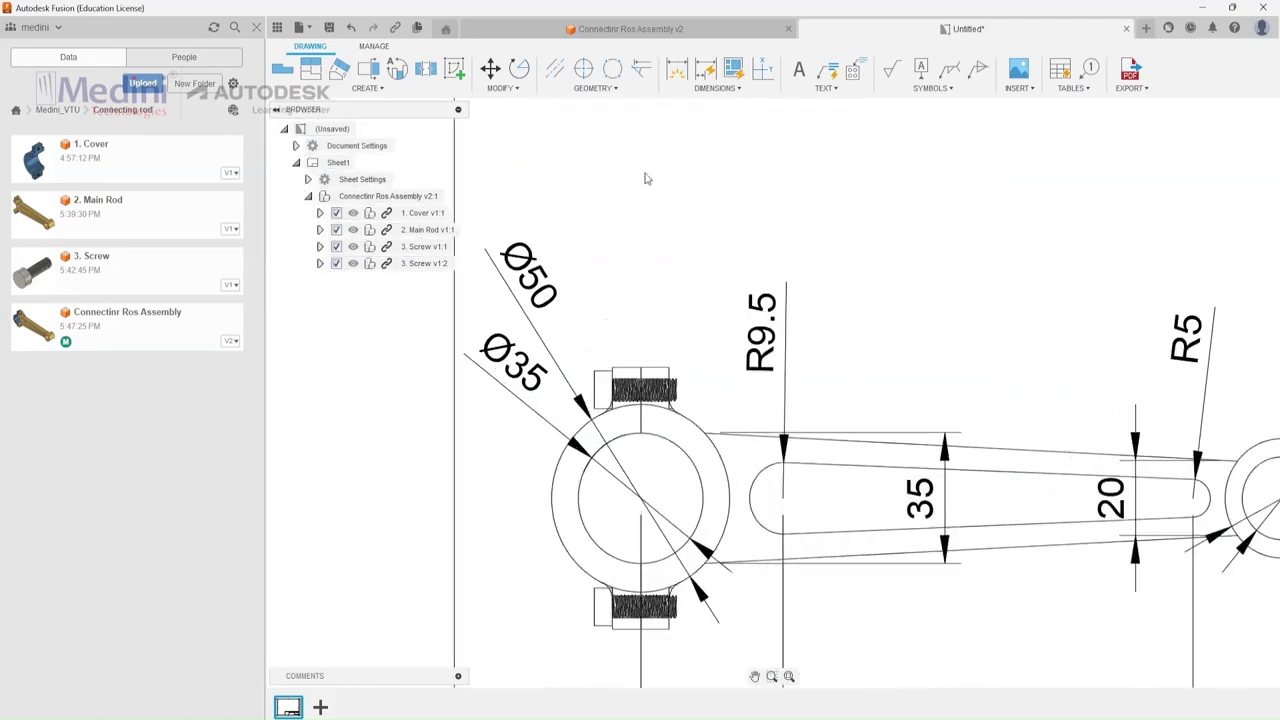
{"action": "left_click", "coordinate": [693, 89]}
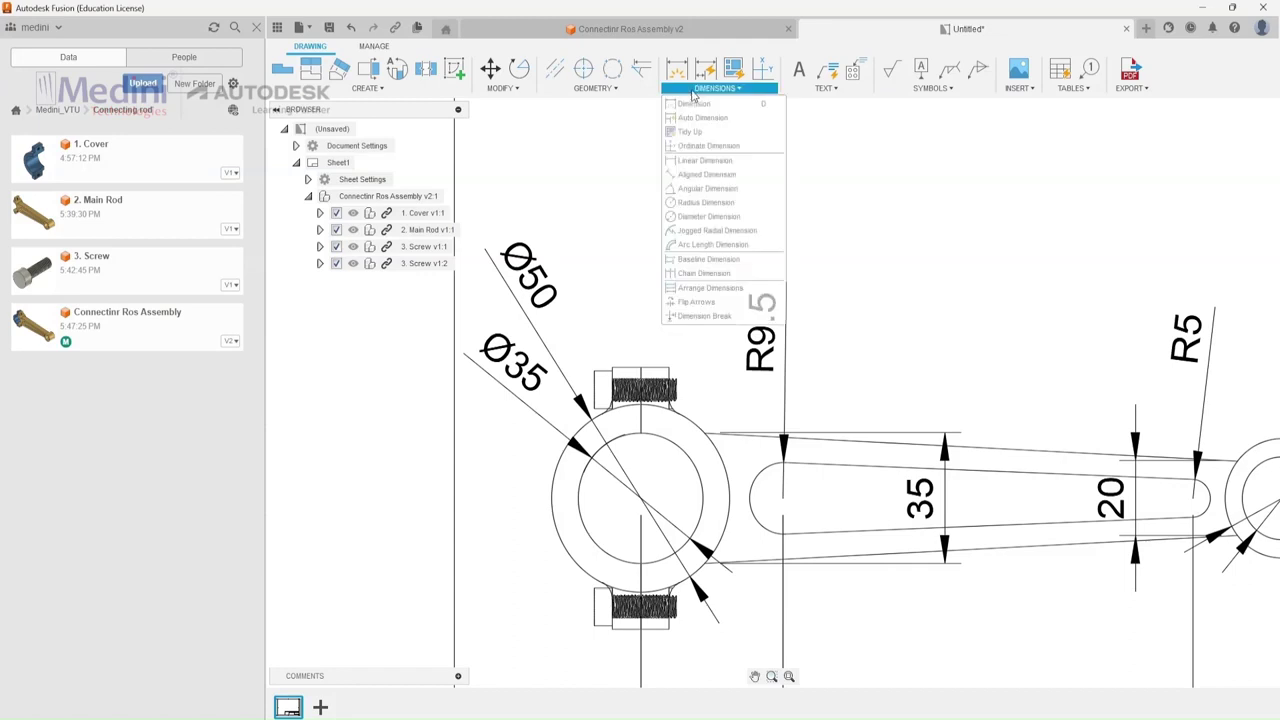
{"action": "left_click", "coordinate": [686, 203]}
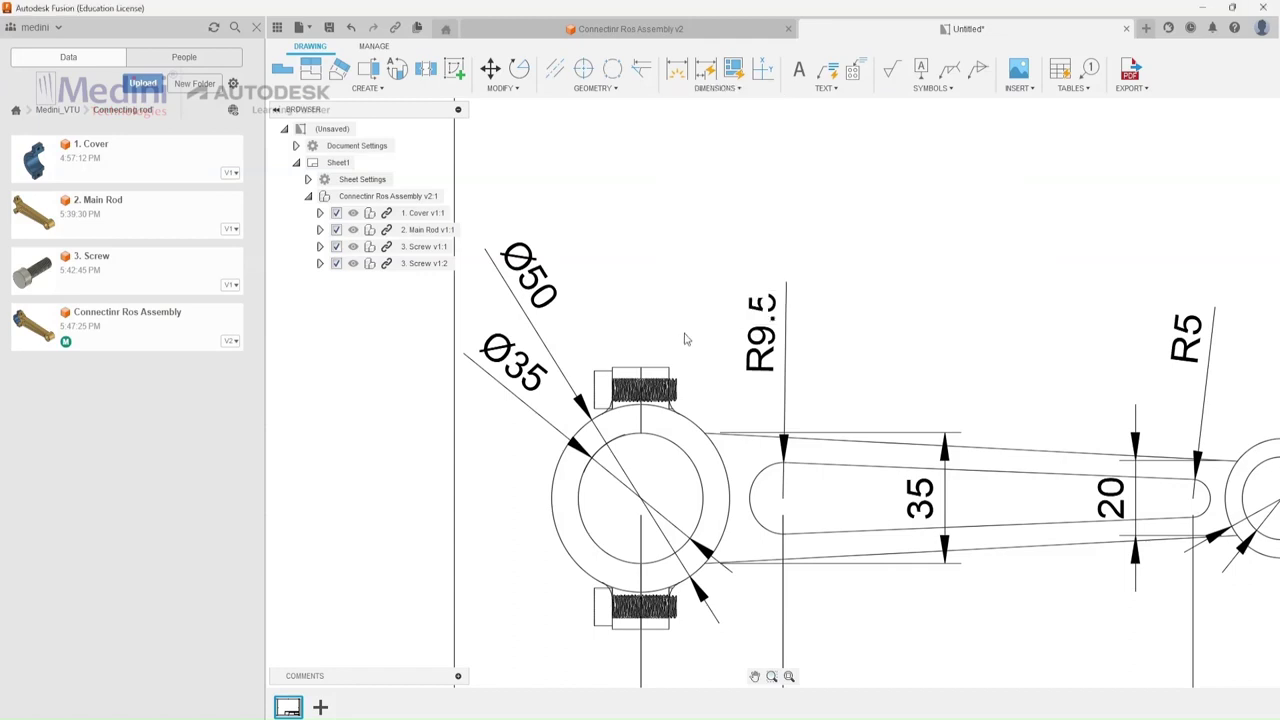
{"action": "scroll", "coordinate": [672, 410], "scroll_direction": "up", "scroll_amount": 5}
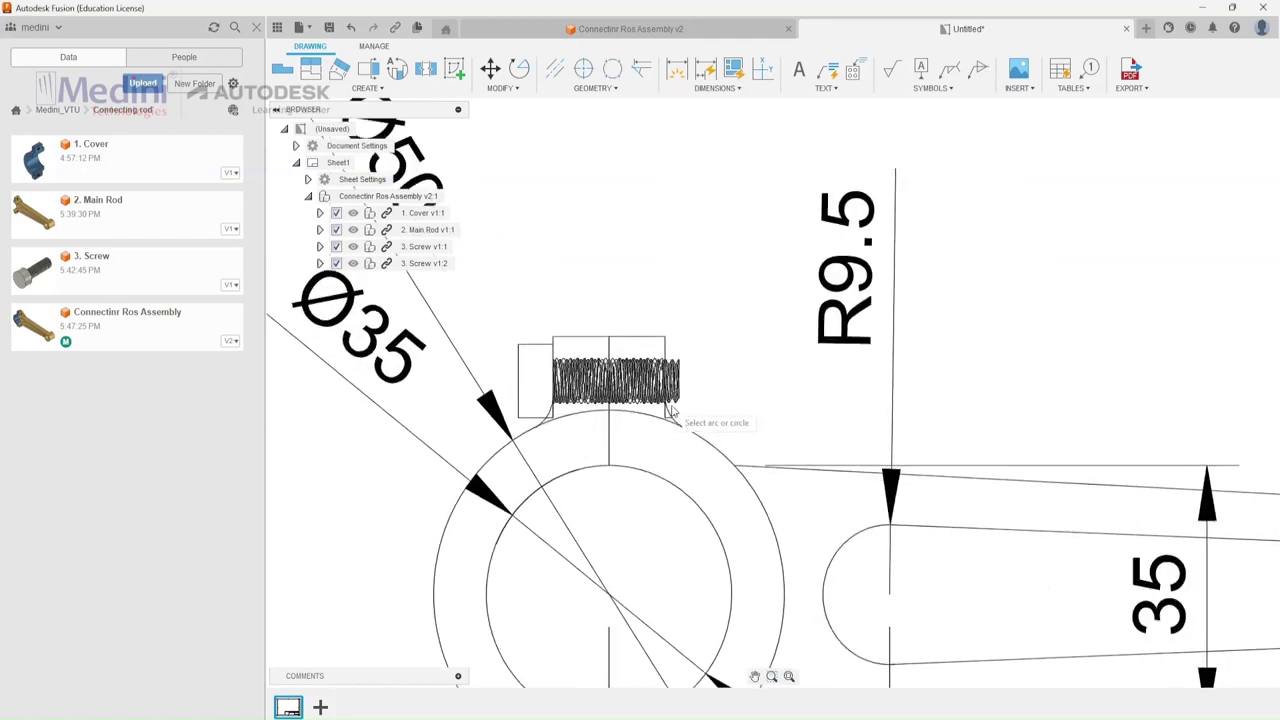
{"action": "left_click", "coordinate": [669, 425]}
{"action": "scroll", "coordinate": [669, 425], "scroll_direction": "down", "scroll_amount": 6}
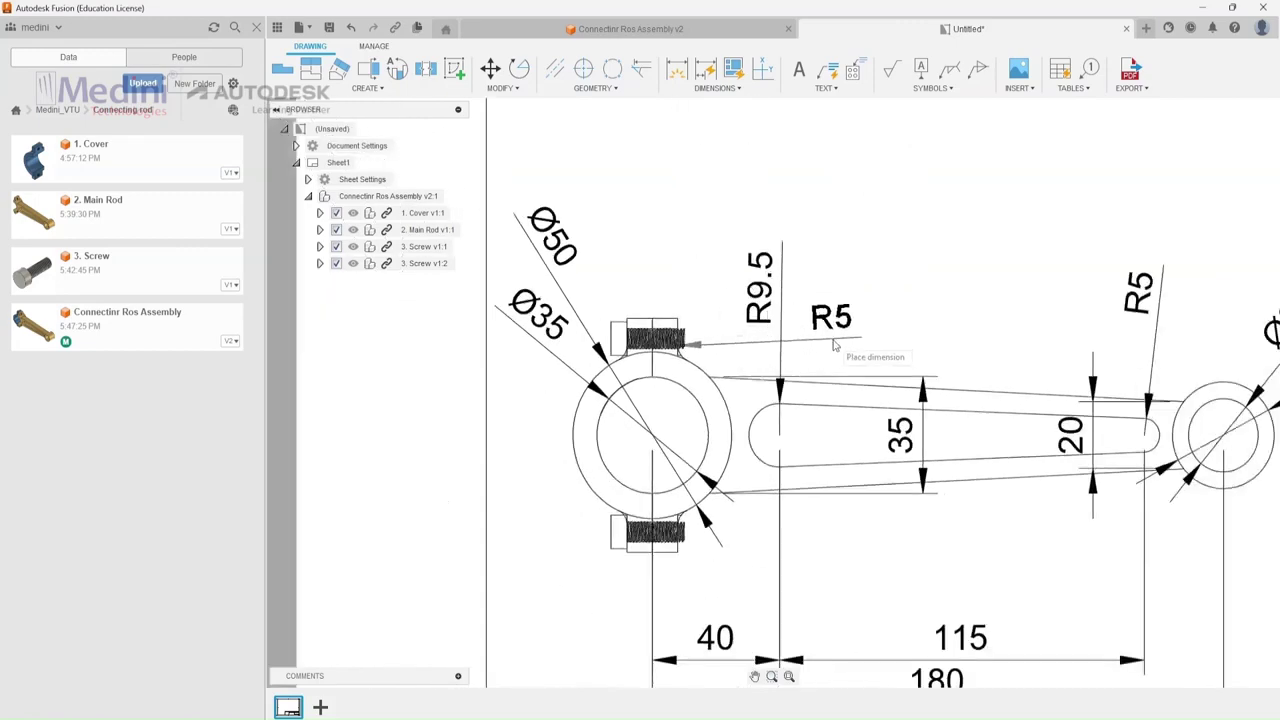
Place the upper R5 and add a second R5 on the fillet left of the lower screw.
{"action": "scroll", "coordinate": [610, 517], "scroll_direction": "up", "scroll_amount": 6}
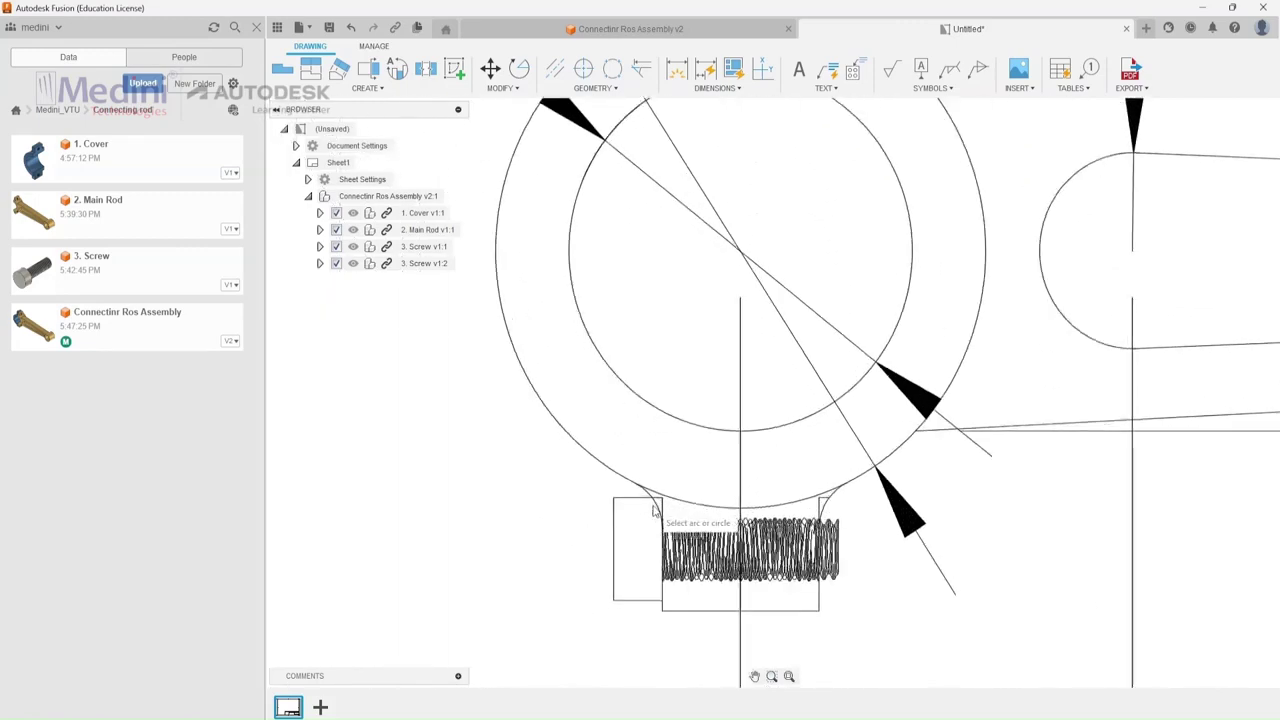
{"action": "left_click", "coordinate": [651, 508]}
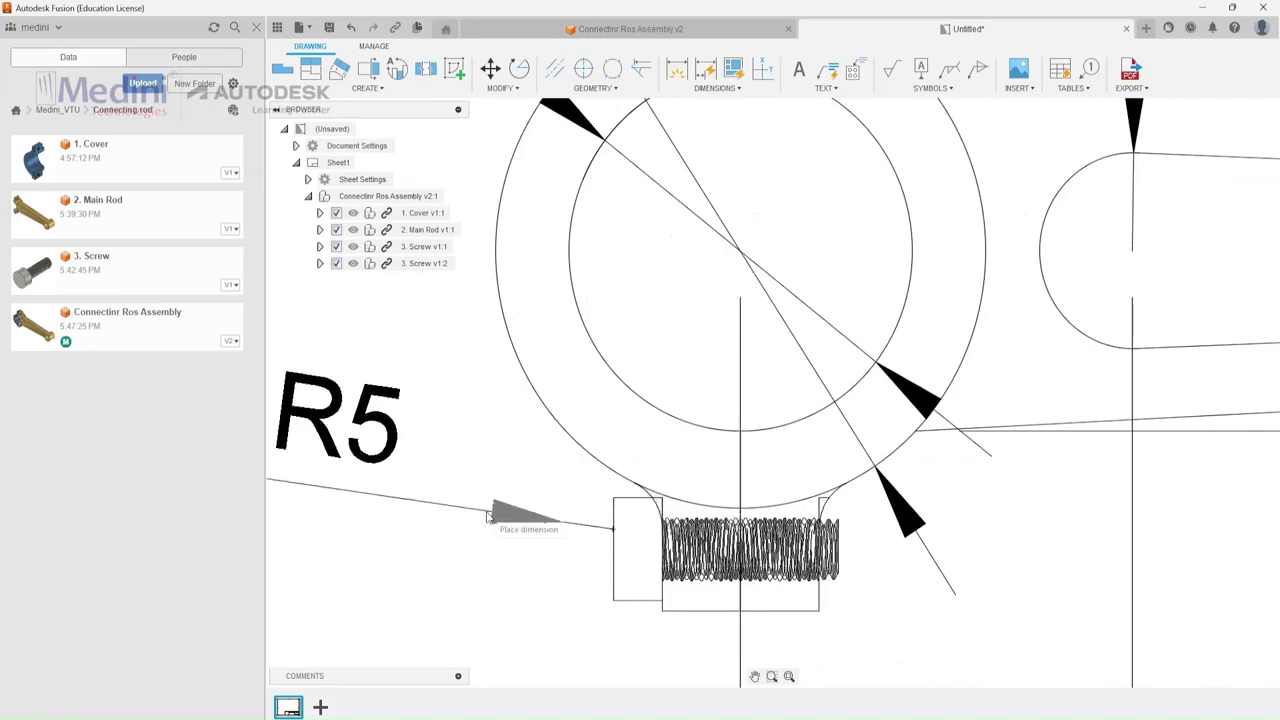
{"action": "left_click", "coordinate": [529, 543]}
{"action": "scroll", "coordinate": [509, 400], "scroll_direction": "down", "scroll_amount": 3}
{"action": "scroll", "coordinate": [509, 400], "scroll_direction": "down", "scroll_amount": 5}
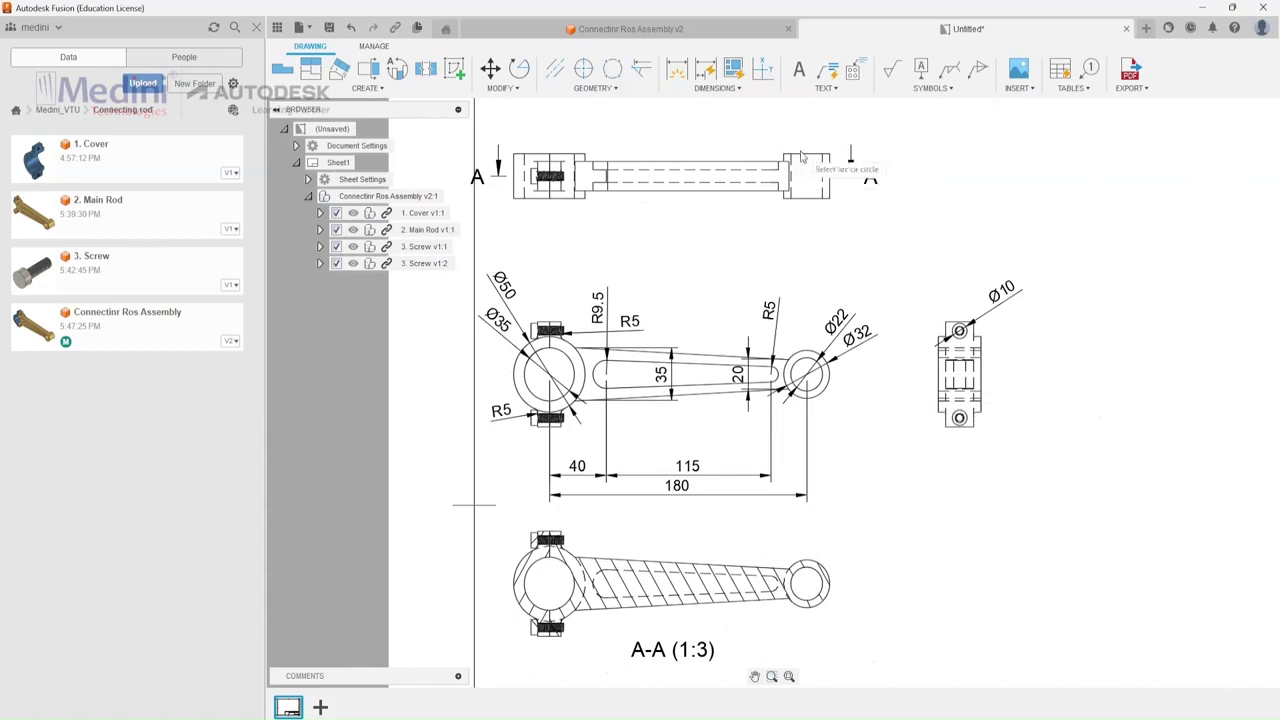
Add the side view's 20 width, 50 height and 10 hole-offset dimensions.
{"action": "left_click", "coordinate": [942, 425]}
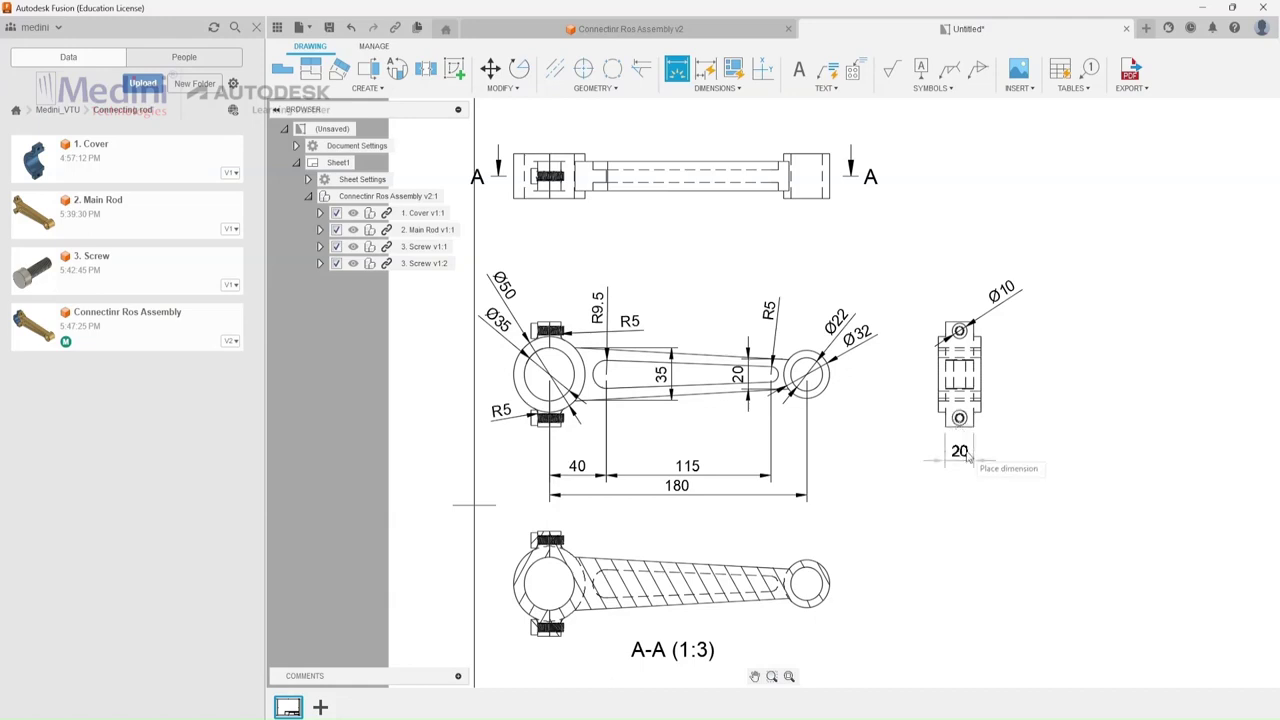
{"action": "left_click", "coordinate": [967, 462]}
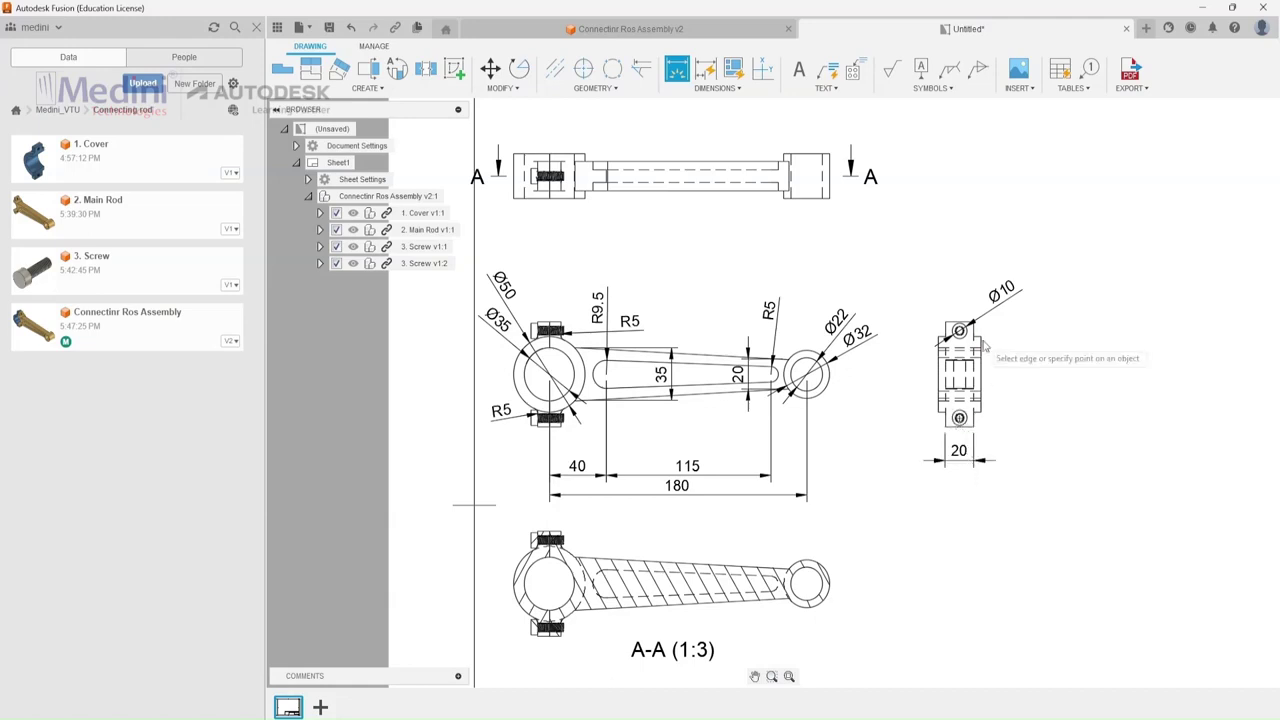
{"action": "left_click", "coordinate": [981, 413]}
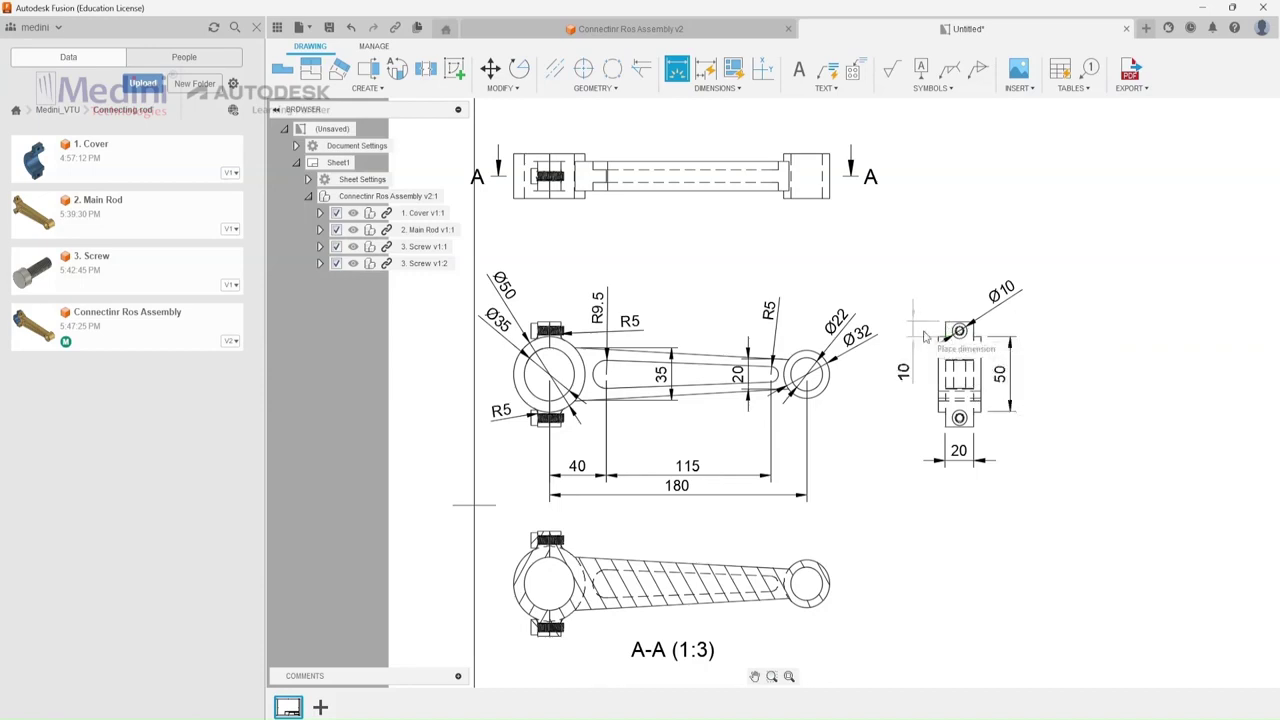
{"action": "left_click", "coordinate": [924, 340]}
{"action": "scroll", "coordinate": [930, 375], "scroll_direction": "up", "scroll_amount": 3}
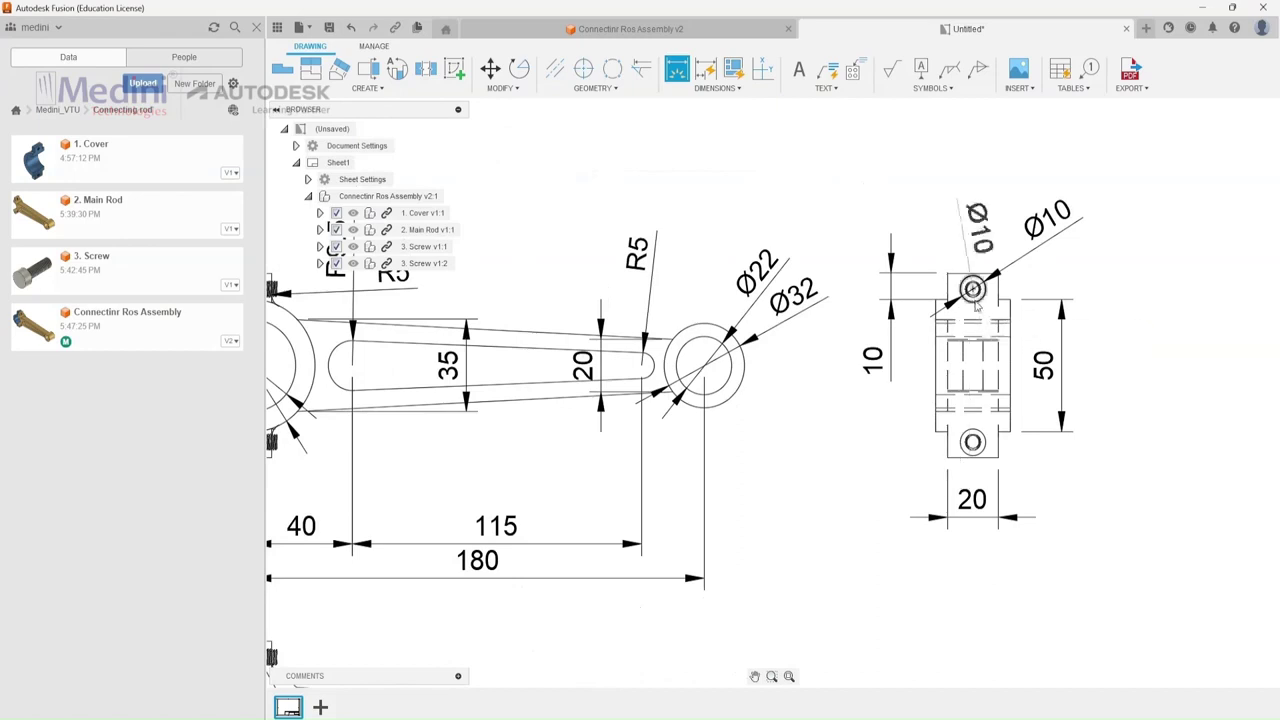
{"action": "left_click", "coordinate": [972, 289]}
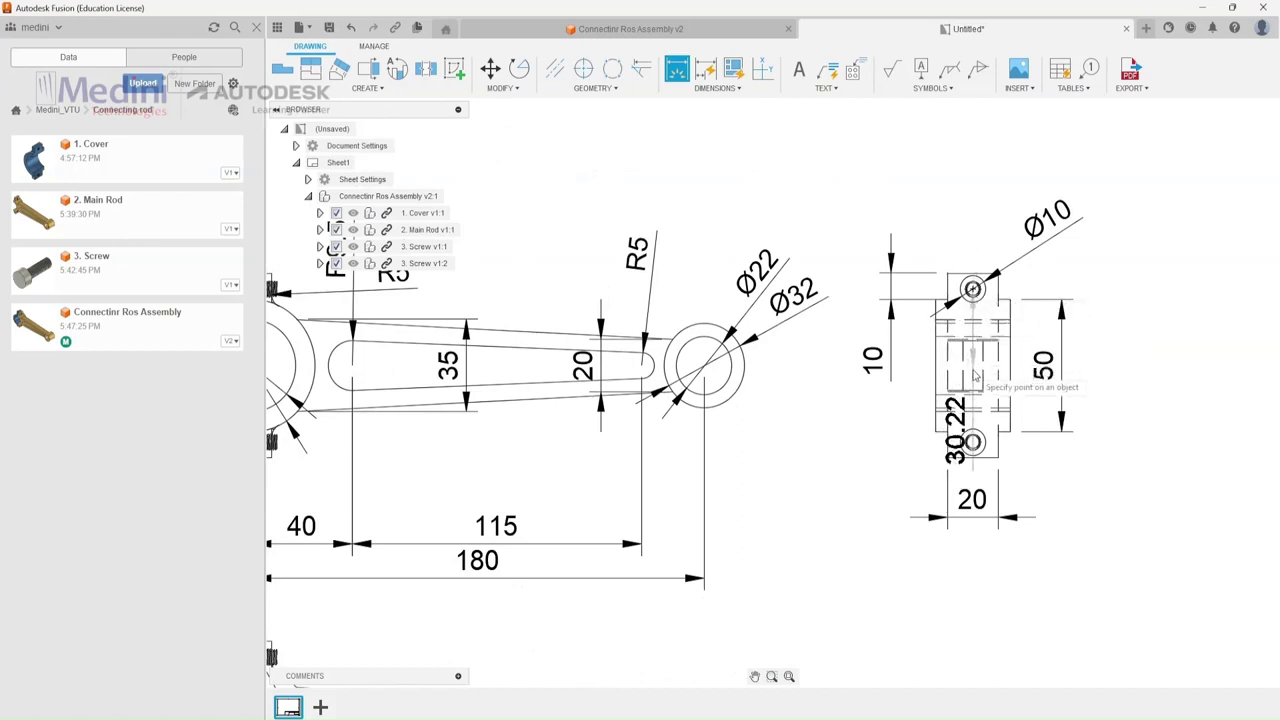
{"action": "key", "text": "Escape"}
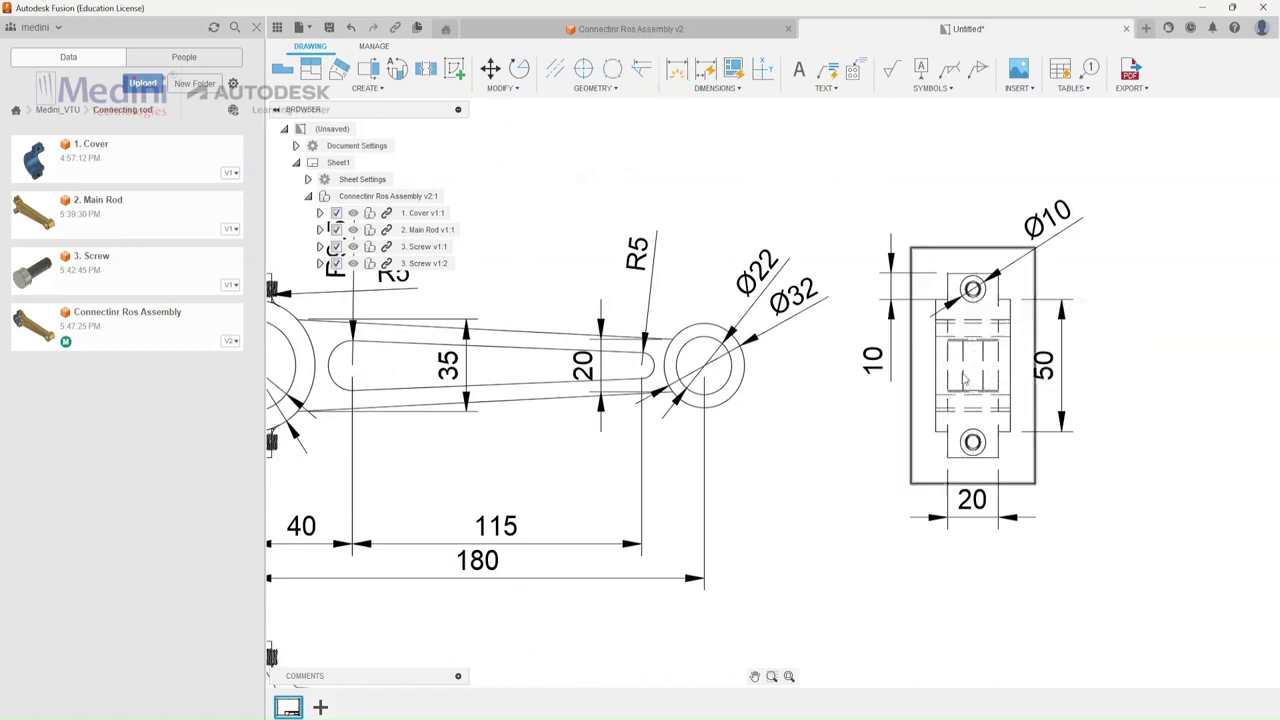
{"action": "left_click", "coordinate": [555, 68]}
{"action": "scroll", "coordinate": [996, 352], "scroll_direction": "up", "scroll_amount": 4}
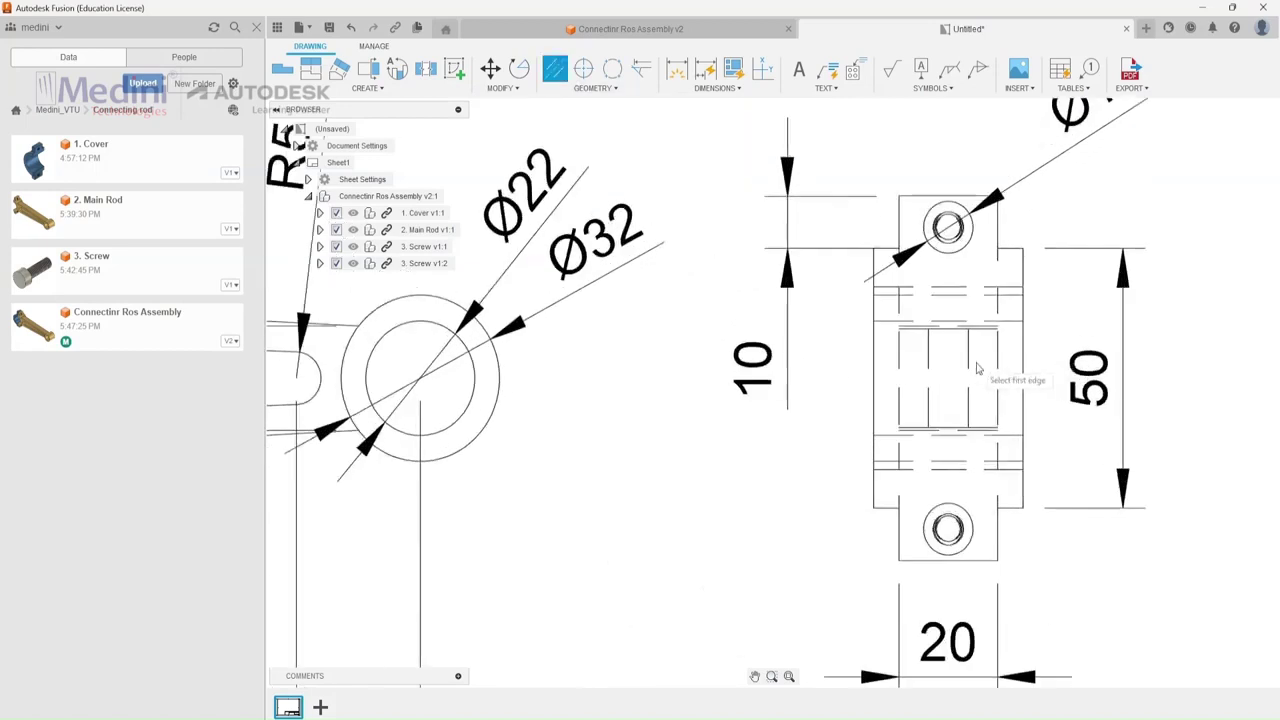
{"action": "left_click", "coordinate": [948, 329]}
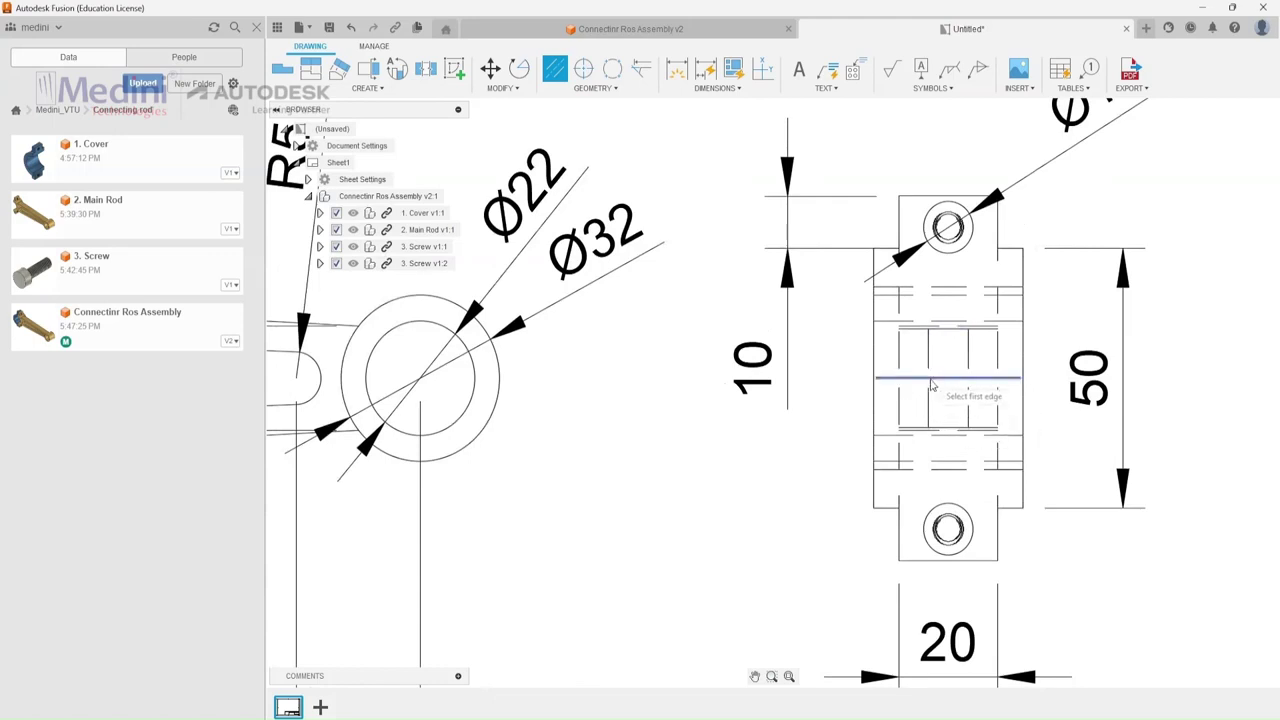
{"action": "scroll", "coordinate": [931, 385], "scroll_direction": "down", "scroll_amount": 4}
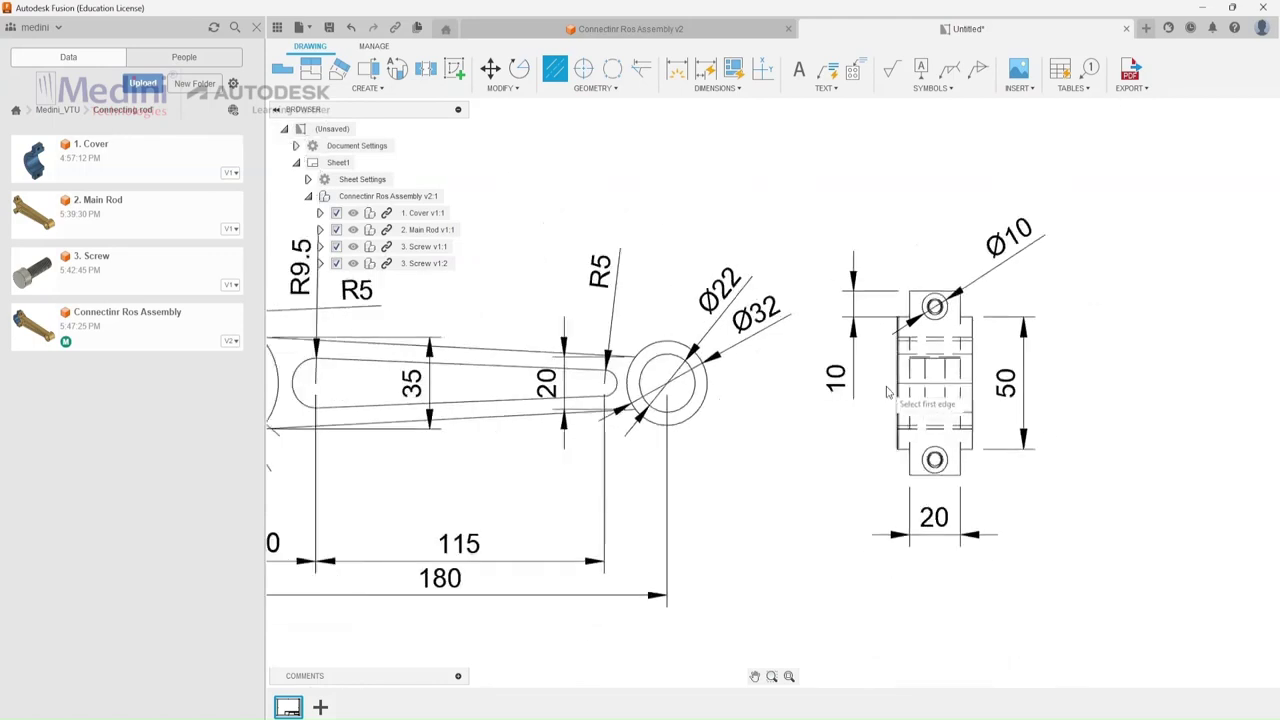
Add two 29 dimensions from the top and bottom holes right of the side view.
{"action": "left_click", "coordinate": [682, 68]}
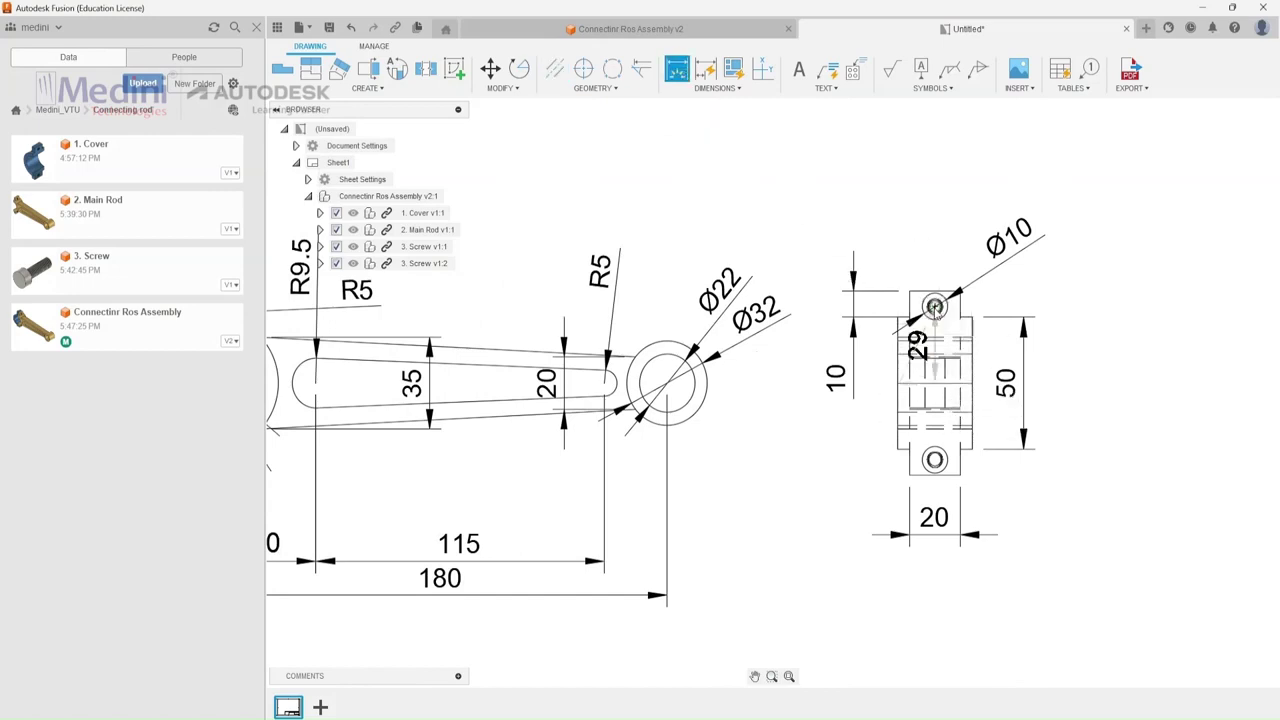
{"action": "left_click", "coordinate": [934, 307]}
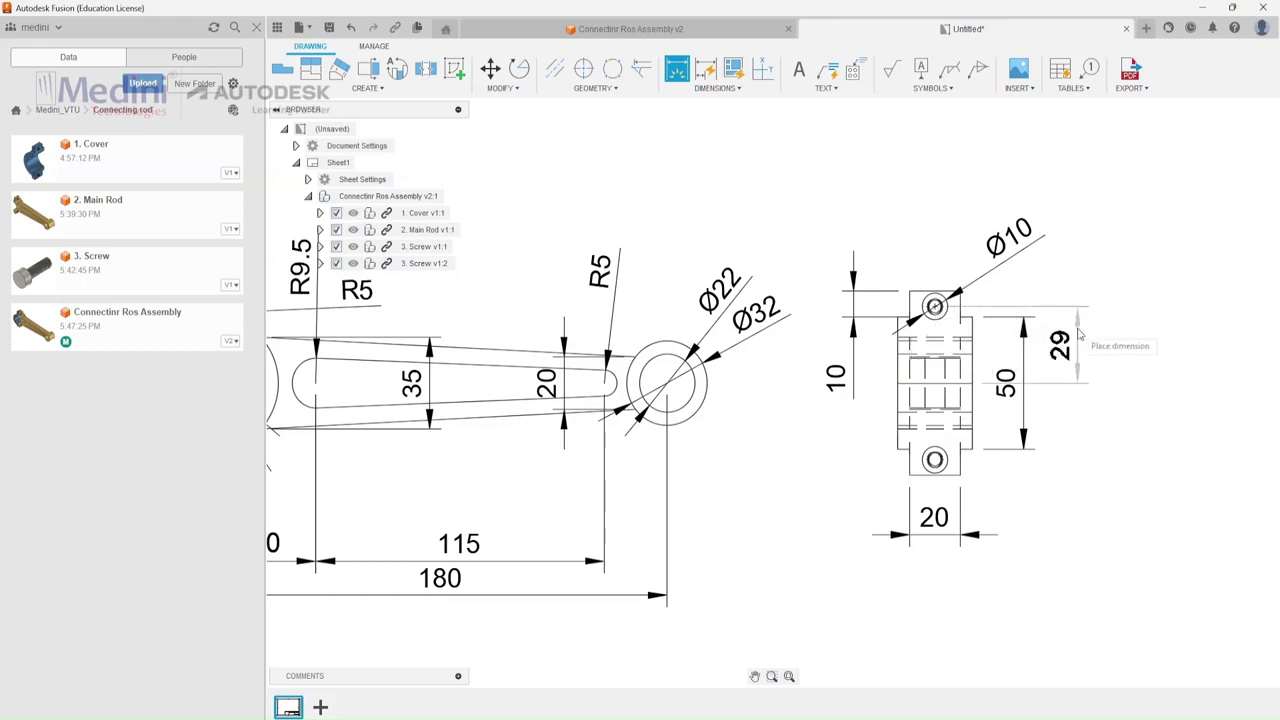
{"action": "left_click", "coordinate": [1074, 338]}
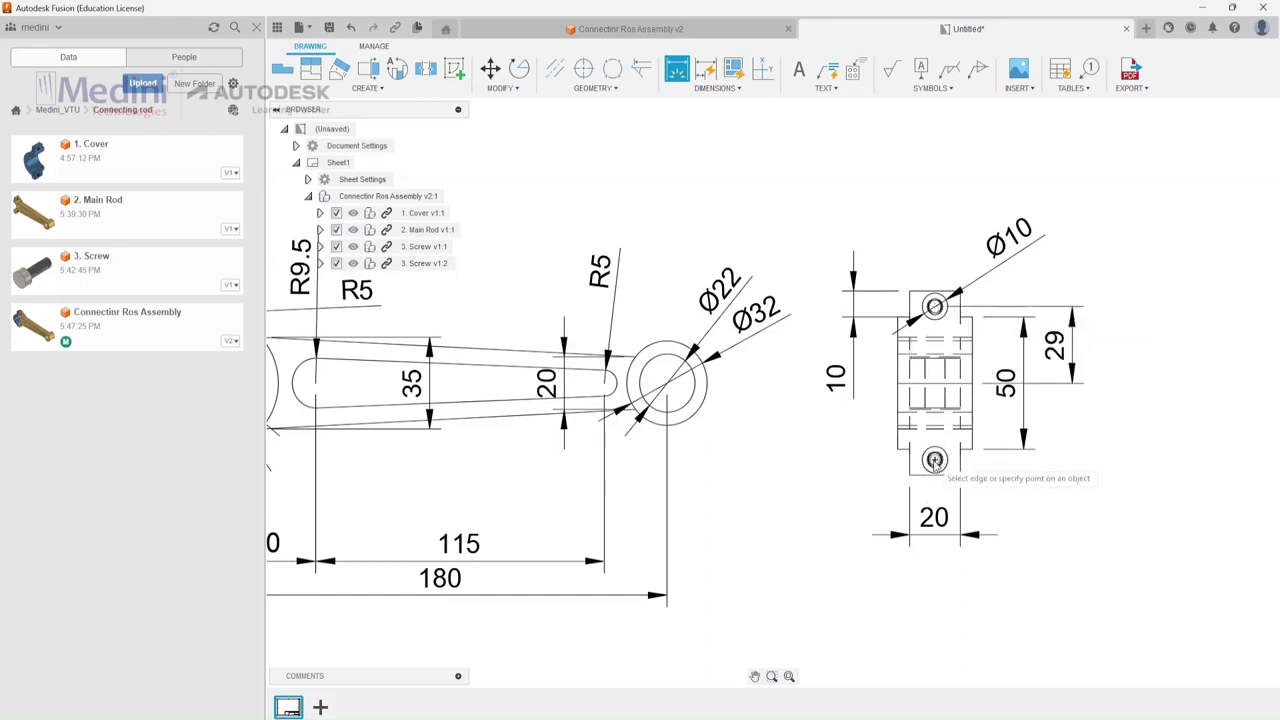
{"action": "left_click", "coordinate": [934, 461]}
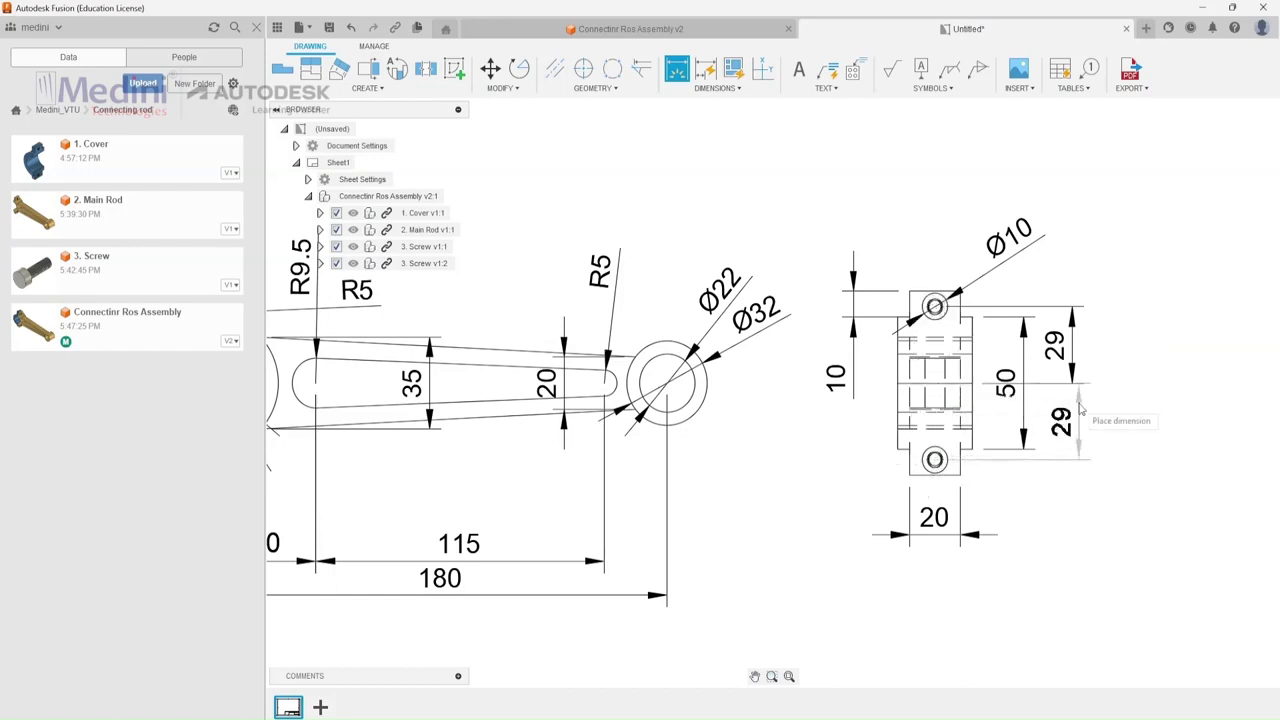
{"action": "left_click", "coordinate": [1080, 408]}
Align the two 29 dimensions and move the 50 dimension outside them.
{"action": "scroll", "coordinate": [880, 345], "scroll_direction": "down", "scroll_amount": 2}
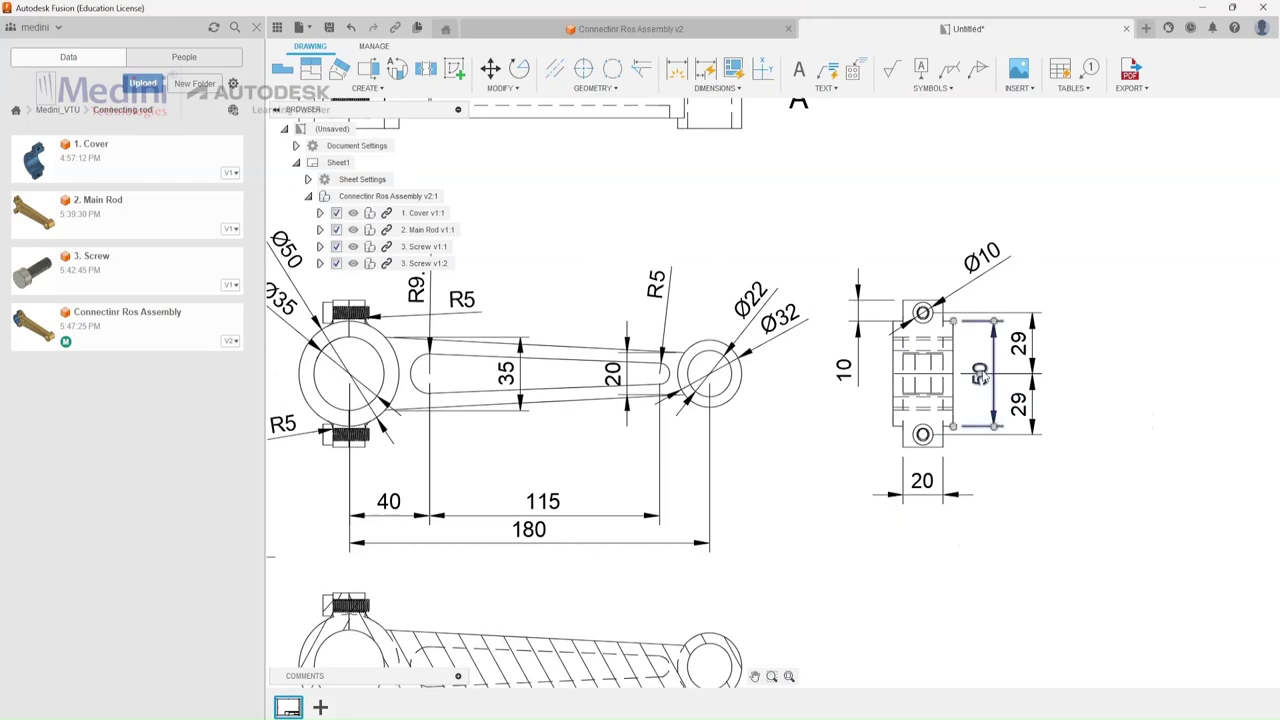
{"action": "left_click_drag", "start_coordinate": [983, 376], "coordinate": [974, 344]}
{"action": "left_click", "coordinate": [1030, 416]}
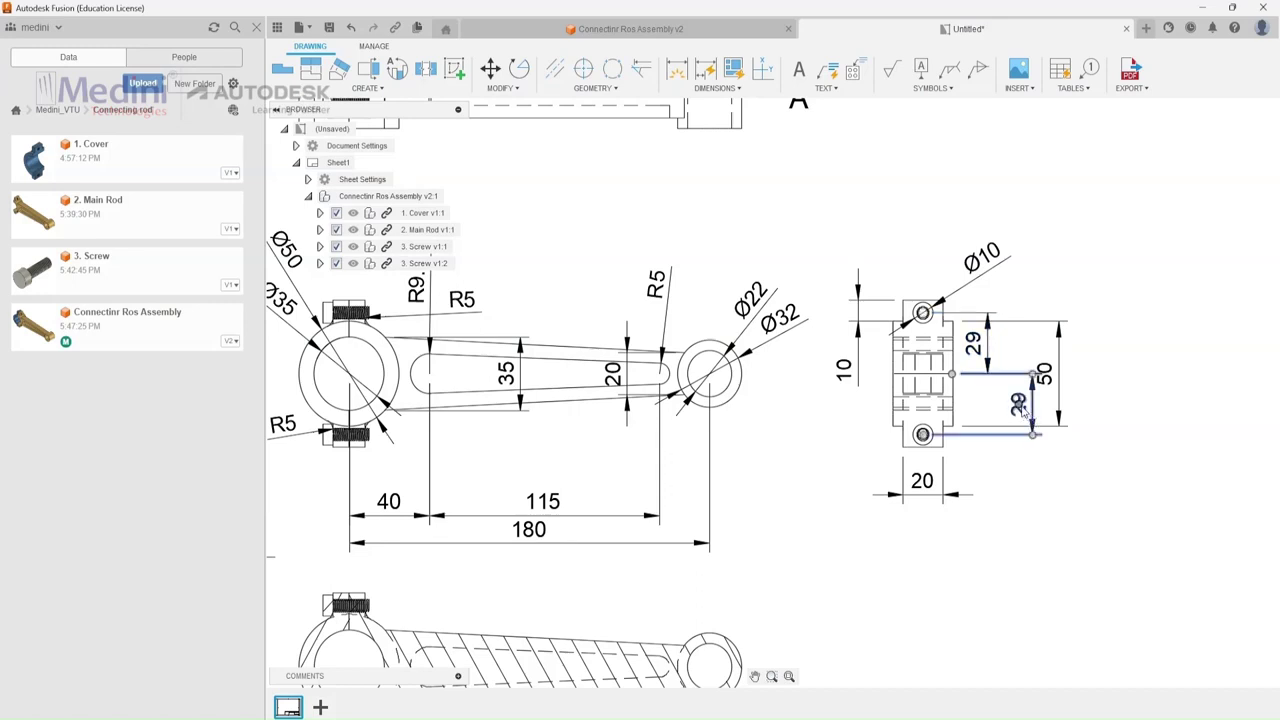
{"action": "left_click_drag", "start_coordinate": [1022, 412], "coordinate": [974, 412]}
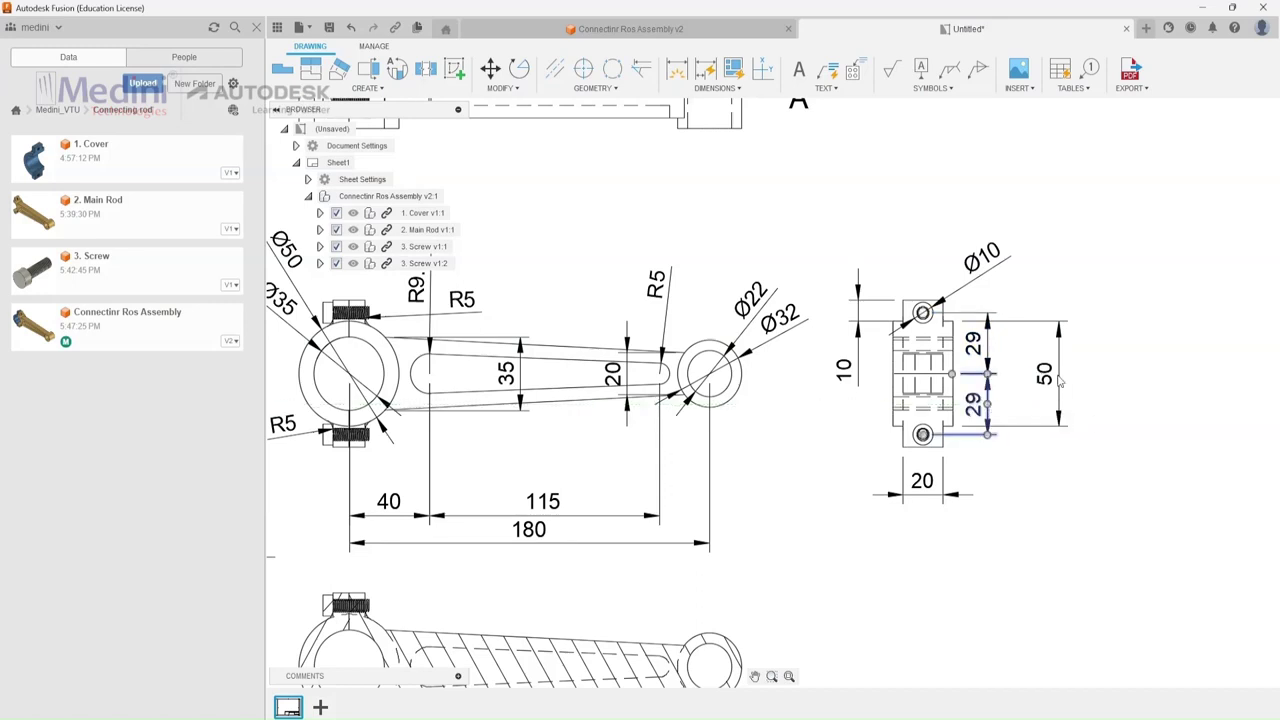
{"action": "left_click", "coordinate": [1058, 376]}
{"action": "left_click_drag", "start_coordinate": [1058, 376], "coordinate": [1018, 376]}
{"action": "left_click", "coordinate": [1036, 480]}
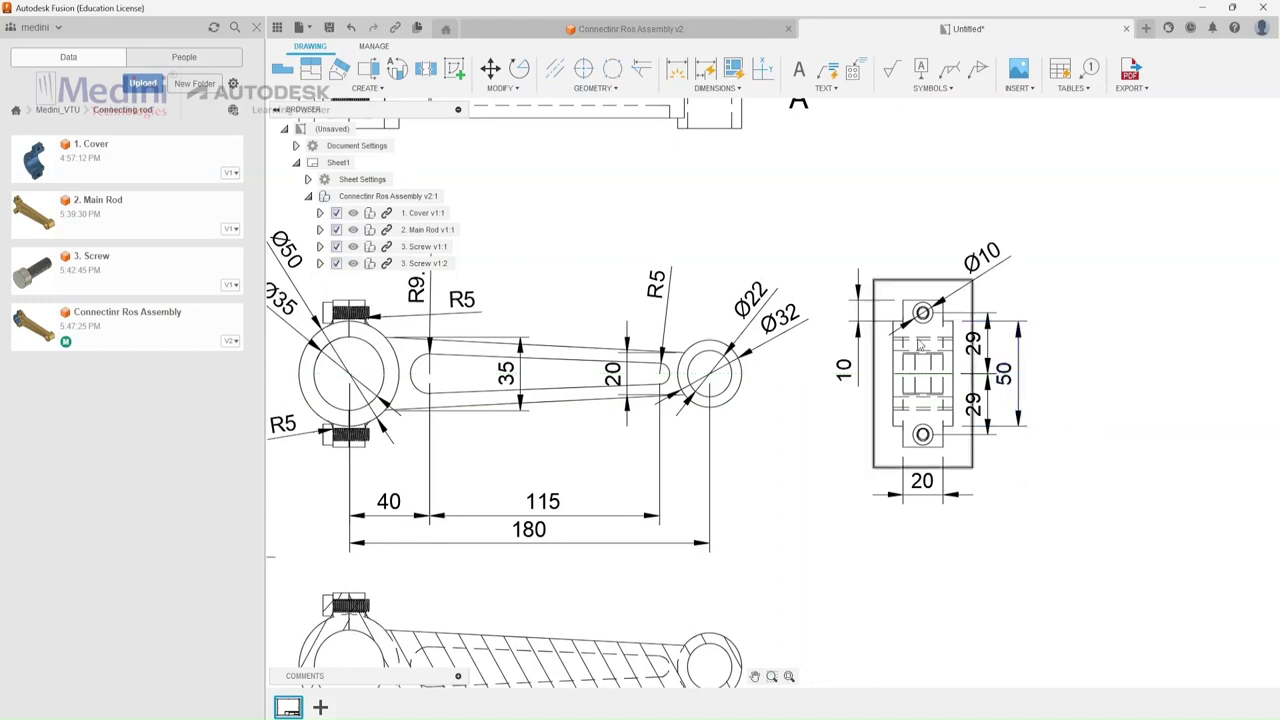
Add a 30 dimension beside the top view's end and move its text higher.
{"action": "scroll", "coordinate": [920, 345], "scroll_direction": "down", "scroll_amount": 3}
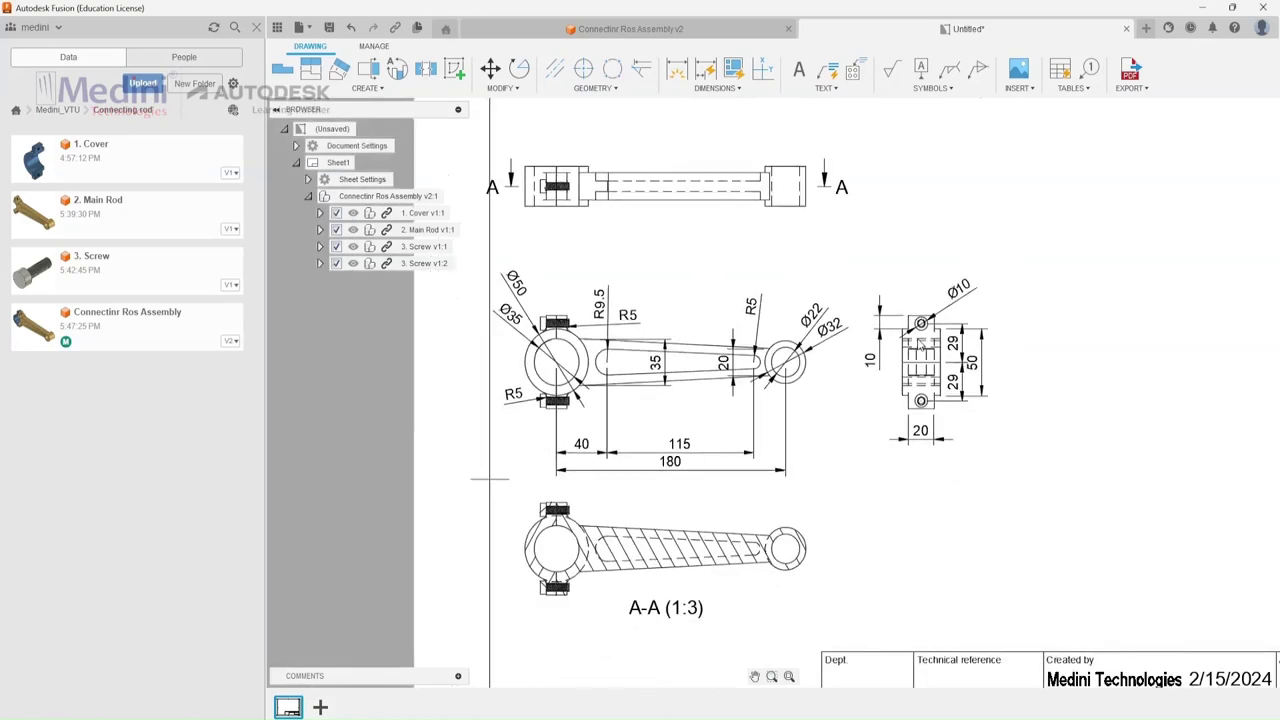
{"action": "scroll", "coordinate": [551, 109], "scroll_direction": "up", "scroll_amount": 2}
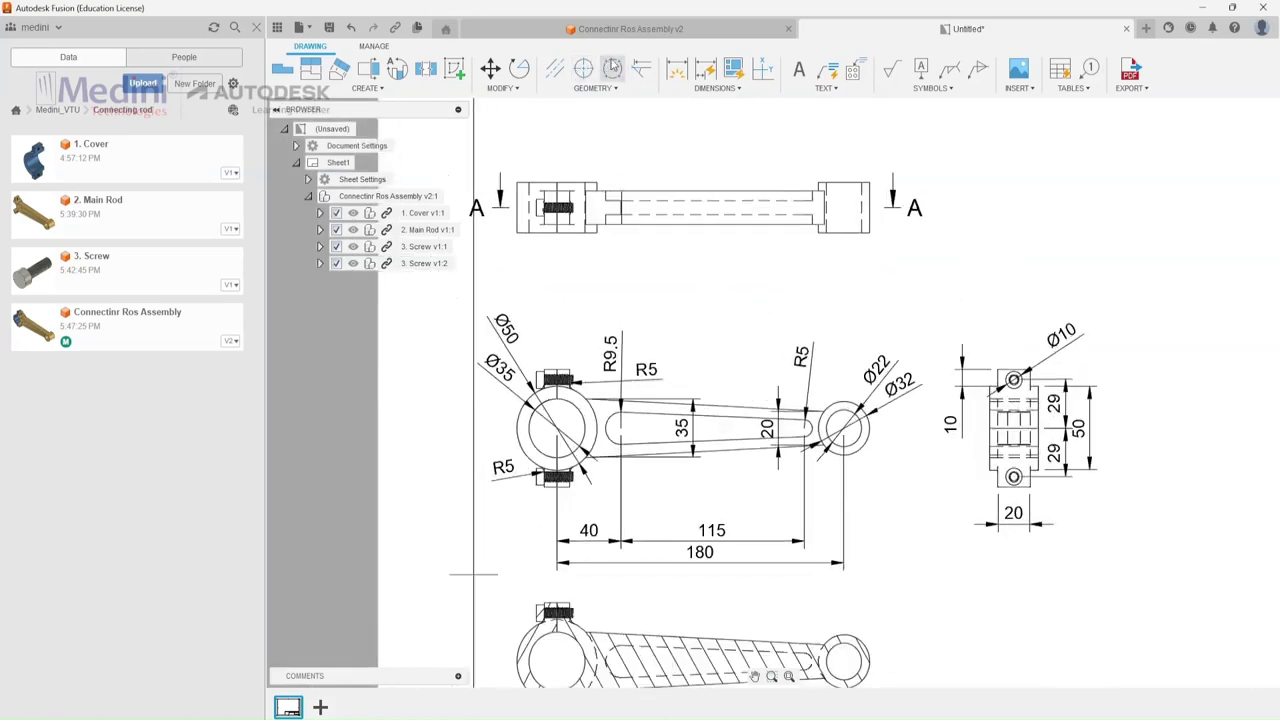
{"action": "left_click", "coordinate": [677, 68]}
{"action": "left_click", "coordinate": [545, 185]}
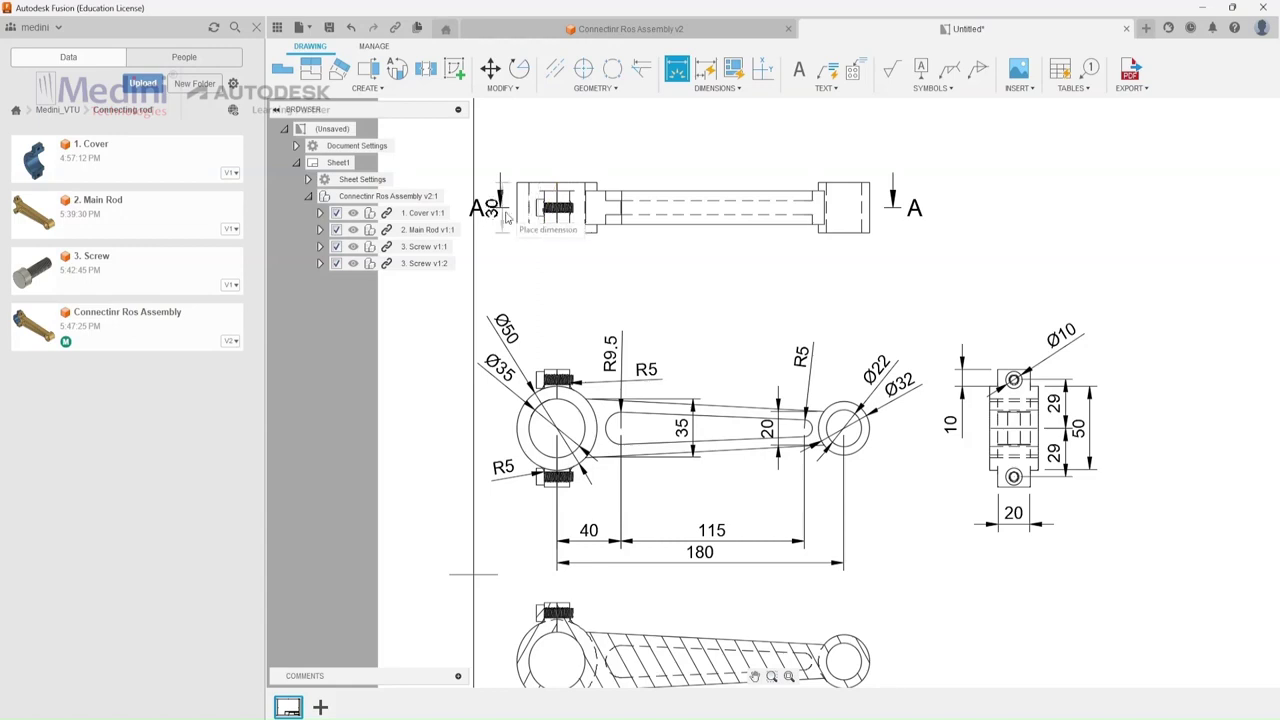
{"action": "left_click", "coordinate": [509, 217]}
{"action": "key", "text": "Escape"}
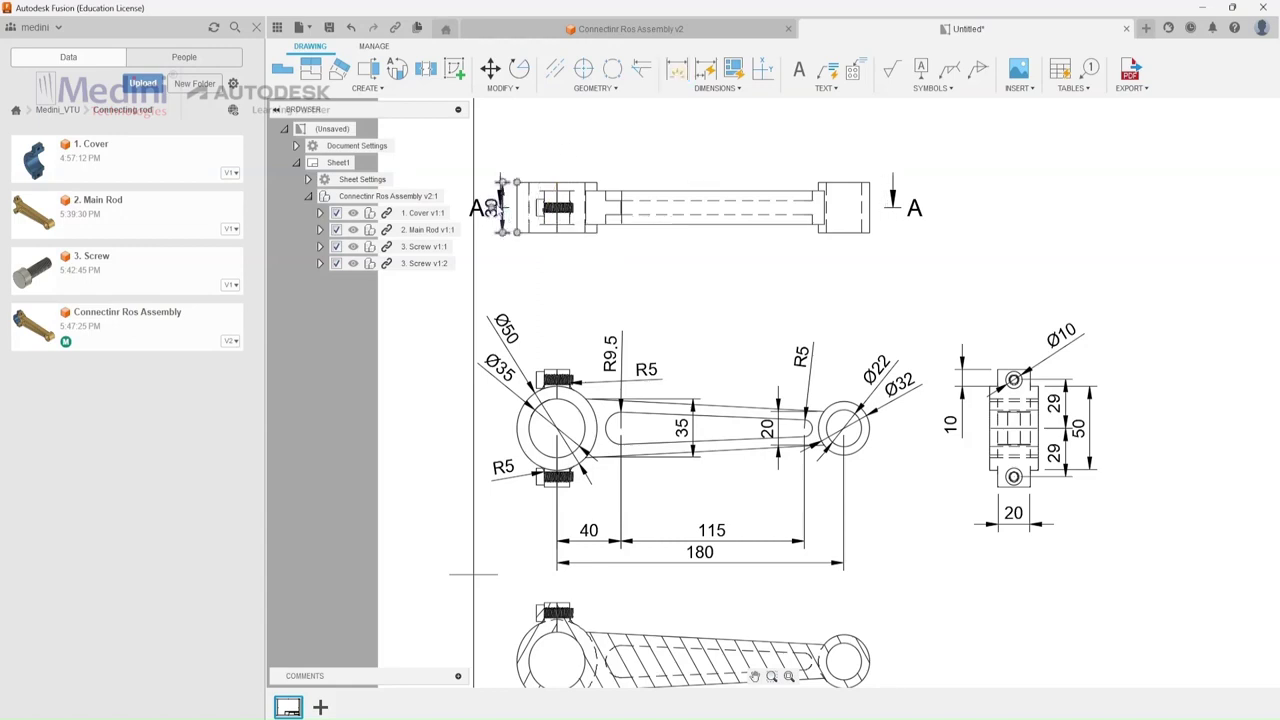
{"action": "left_click", "coordinate": [494, 207]}
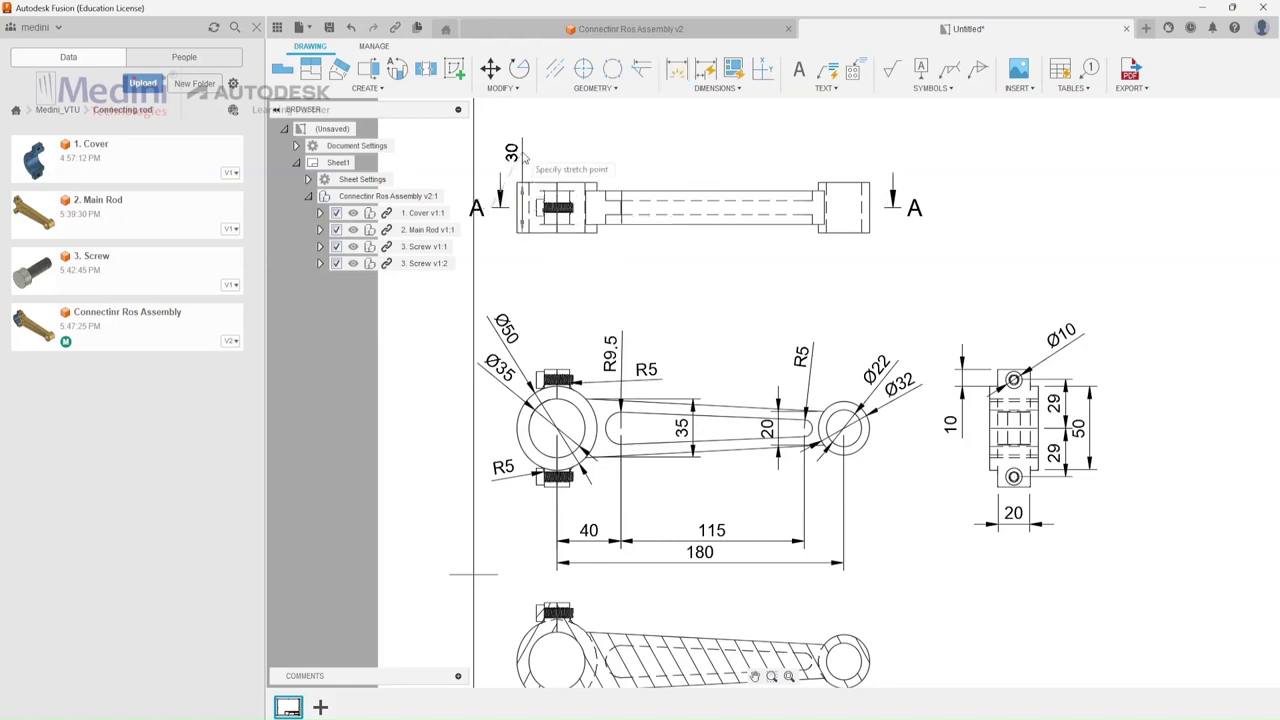
{"action": "left_click", "coordinate": [515, 151]}
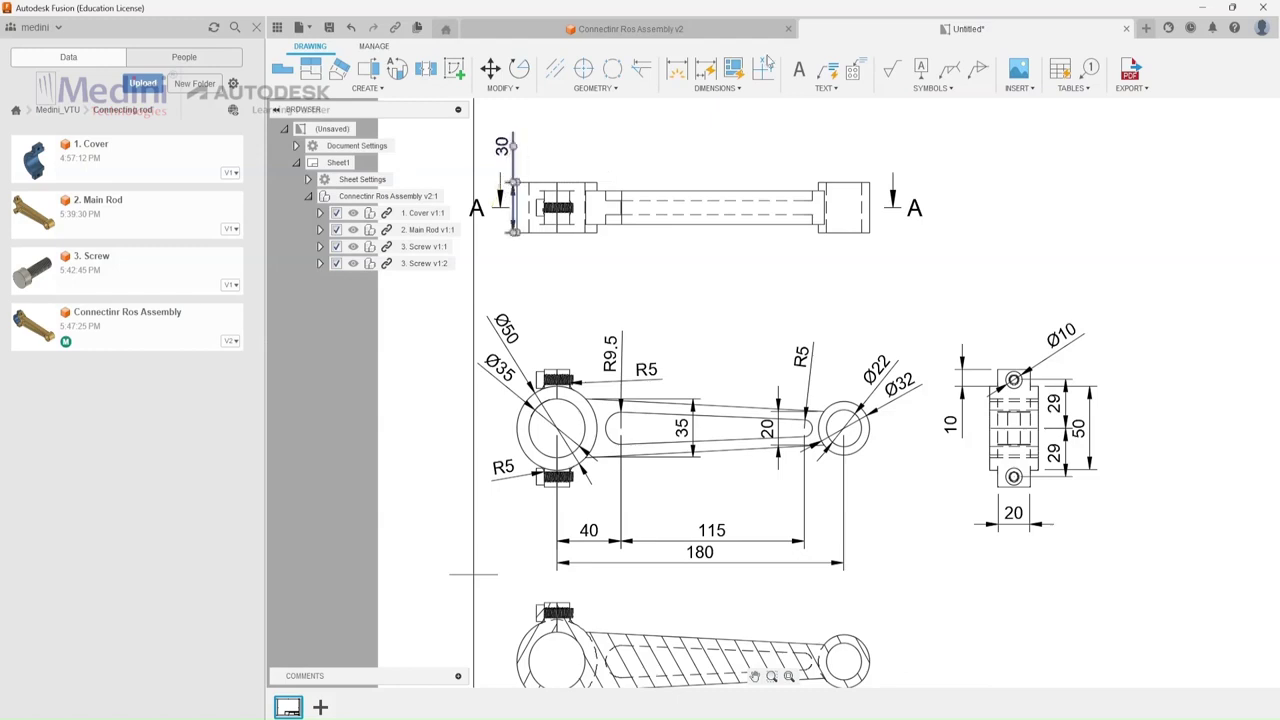
Add the 20 shank width and 8 hidden-bore dimensions, then move the 20 above the rod.
{"action": "left_click", "coordinate": [677, 68]}
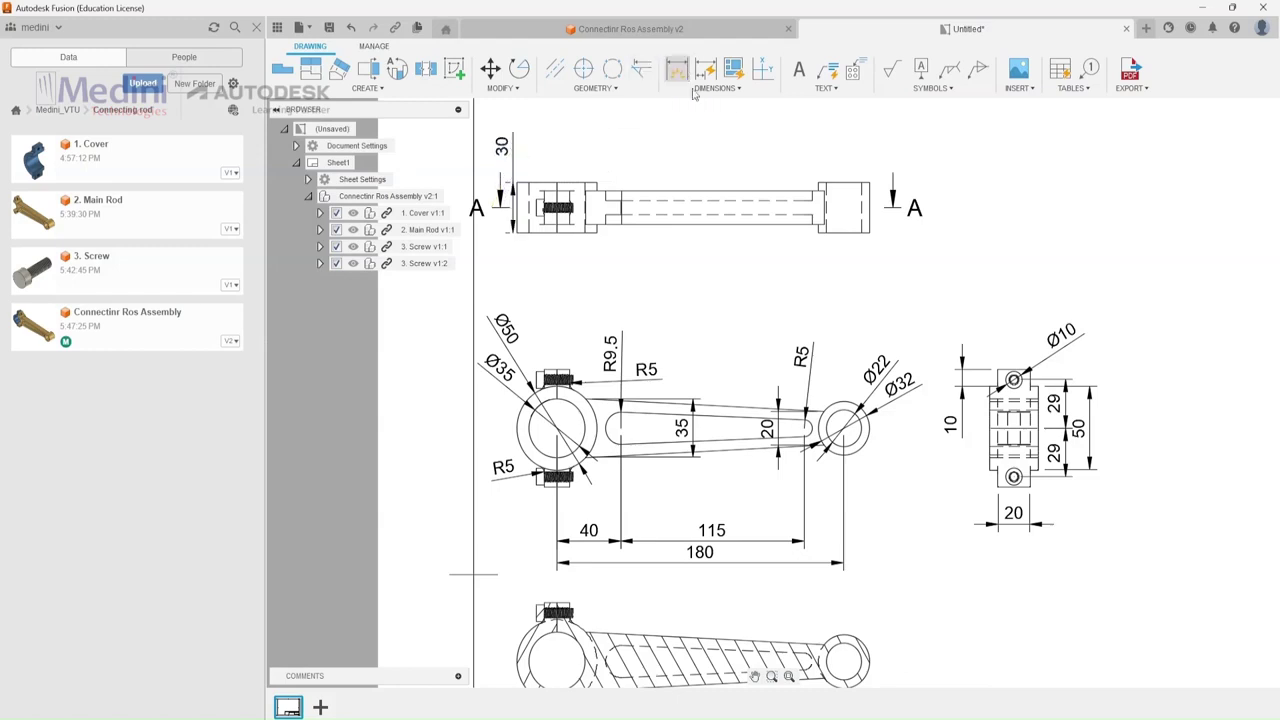
{"action": "left_click", "coordinate": [745, 198]}
{"action": "left_click", "coordinate": [744, 218]}
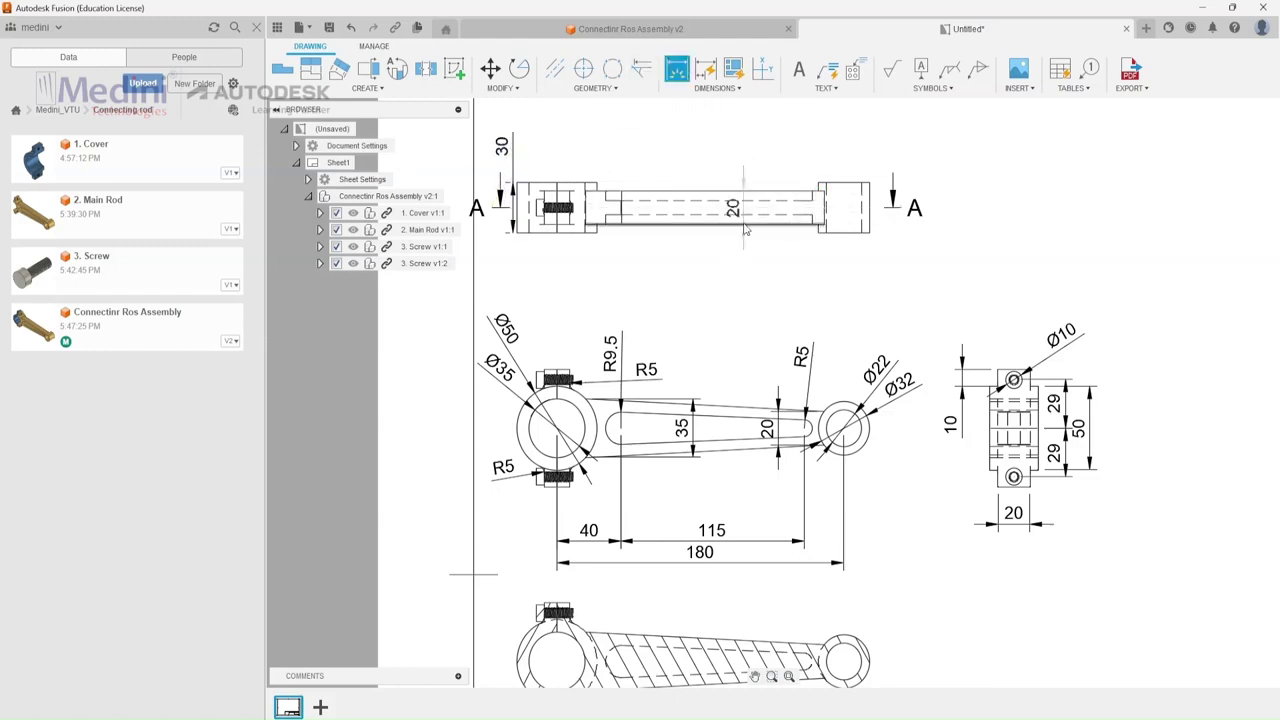
{"action": "left_click", "coordinate": [653, 178]}
{"action": "left_click", "coordinate": [760, 214]}
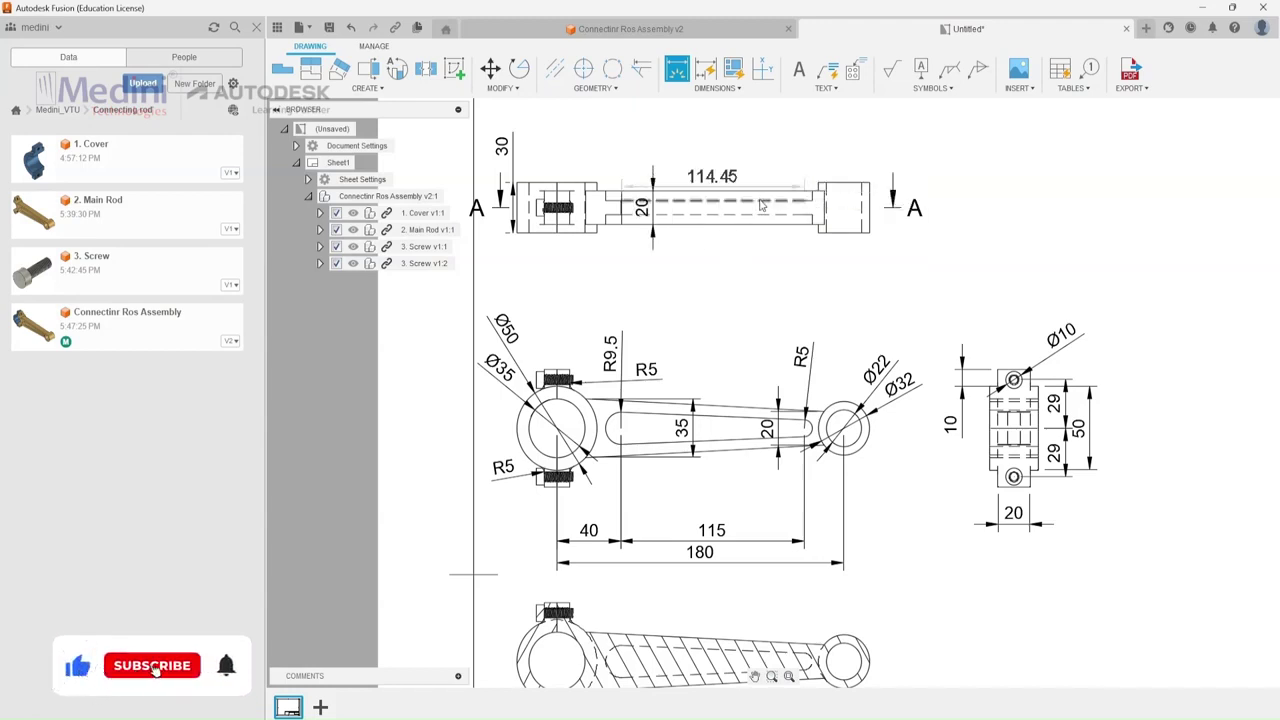
{"action": "left_click", "coordinate": [762, 249]}
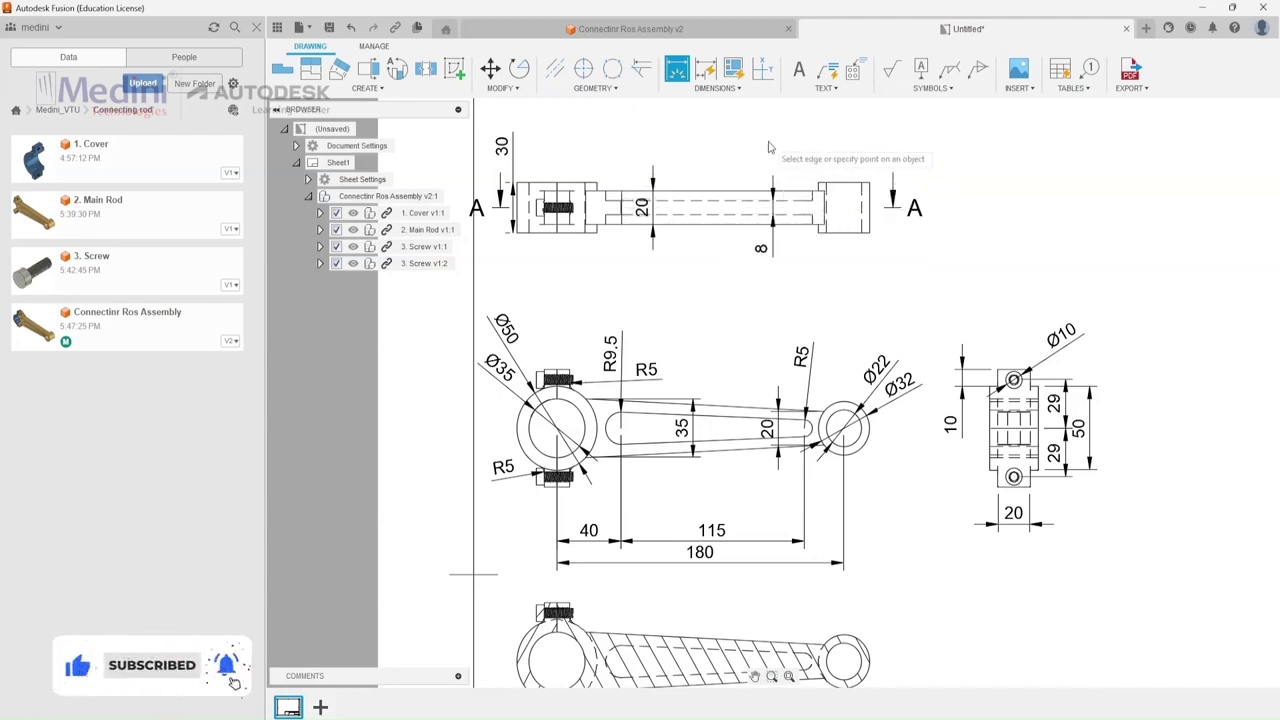
{"action": "key", "text": "Escape"}
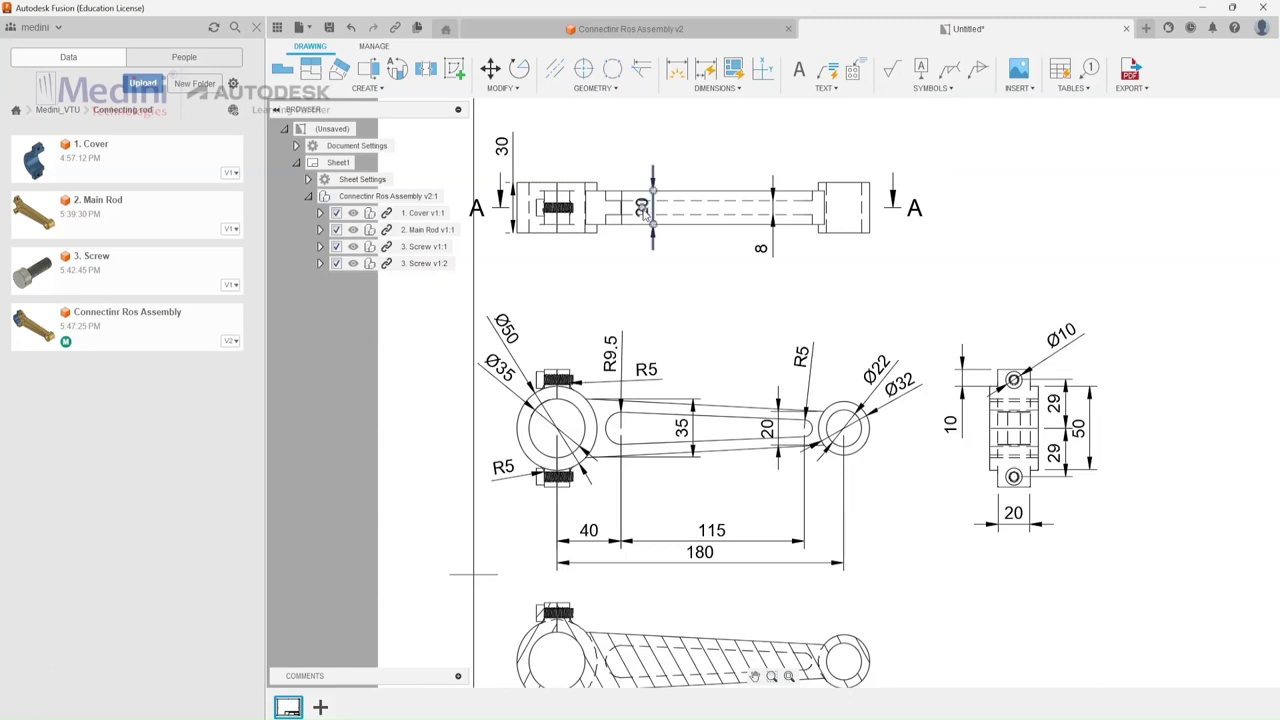
{"action": "left_click_drag", "start_coordinate": [642, 209], "coordinate": [648, 152]}
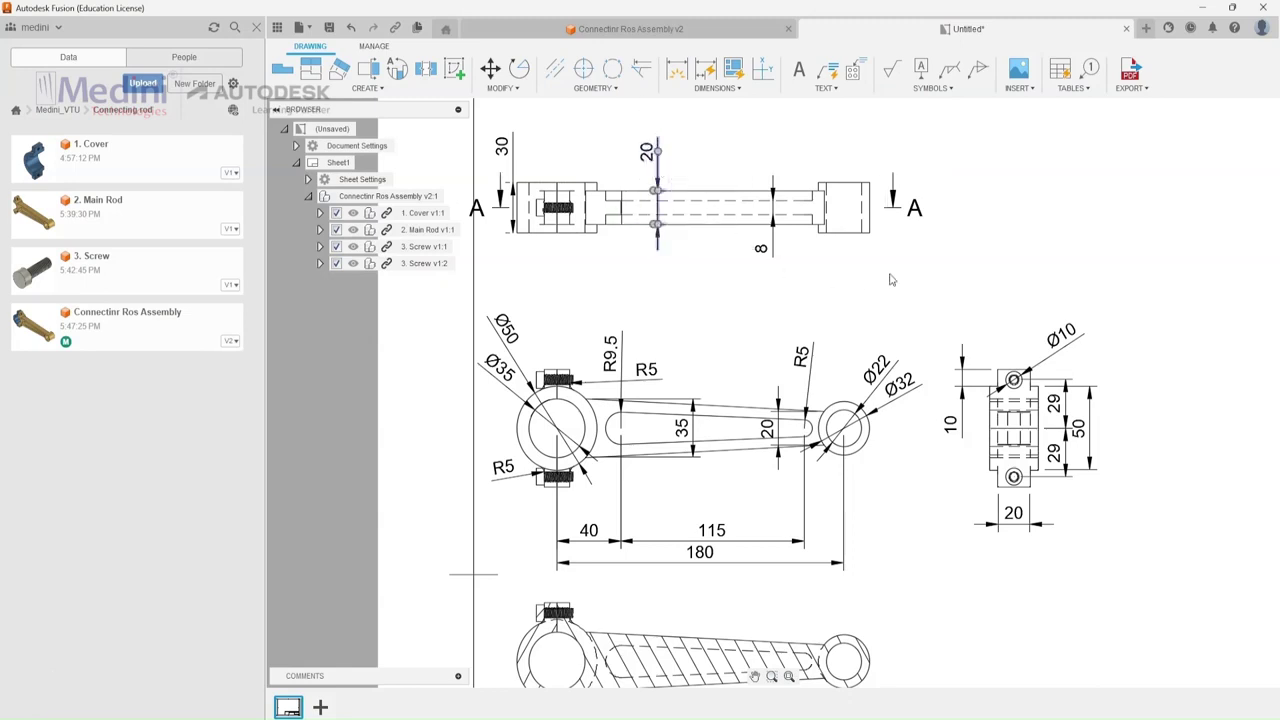
{"action": "scroll", "coordinate": [550, 195], "scroll_direction": "up", "scroll_amount": 5}
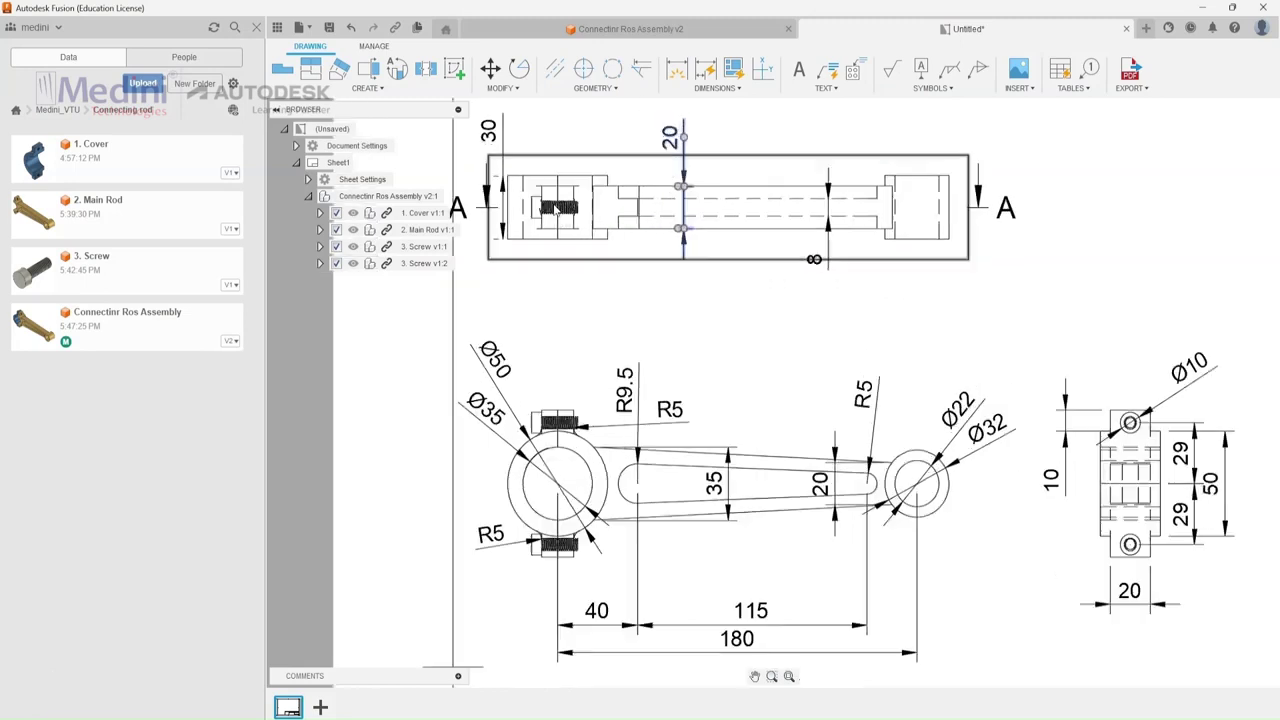
Add the 10 and 5 dimensions at the rod's left end in the top view.
{"action": "left_click", "coordinate": [676, 68]}
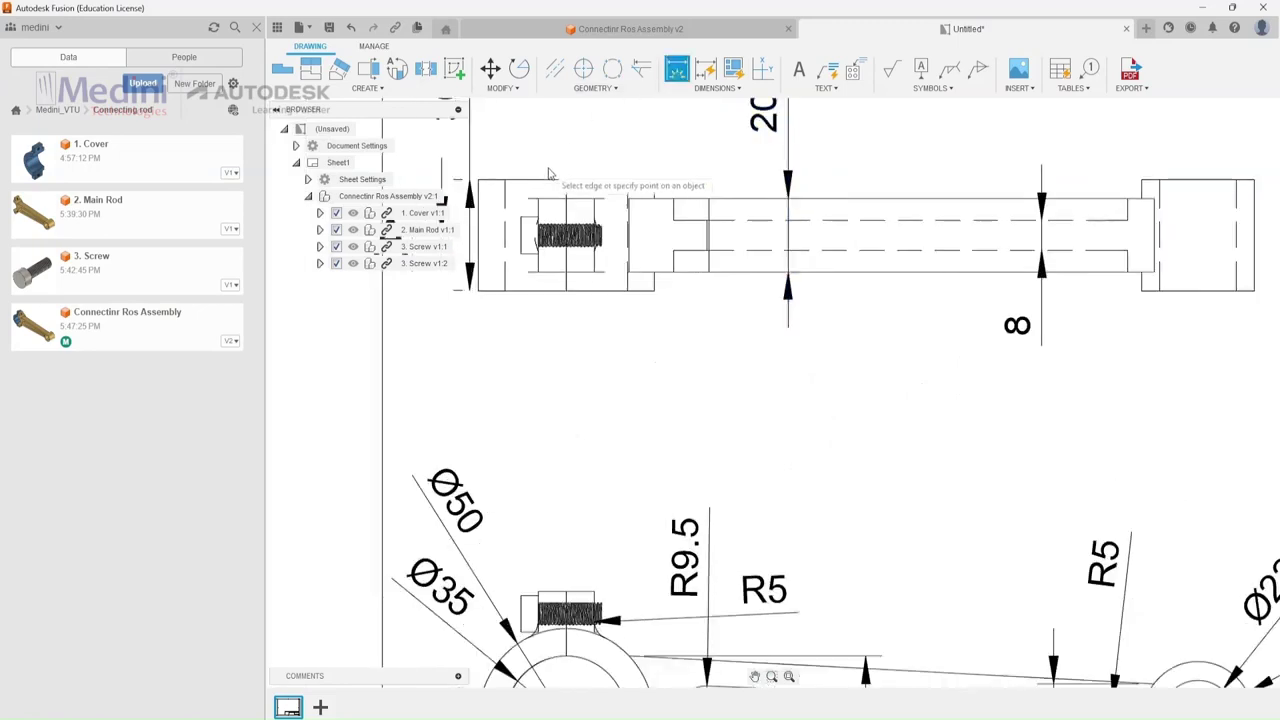
{"action": "left_click", "coordinate": [522, 255]}
{"action": "left_click", "coordinate": [517, 214]}
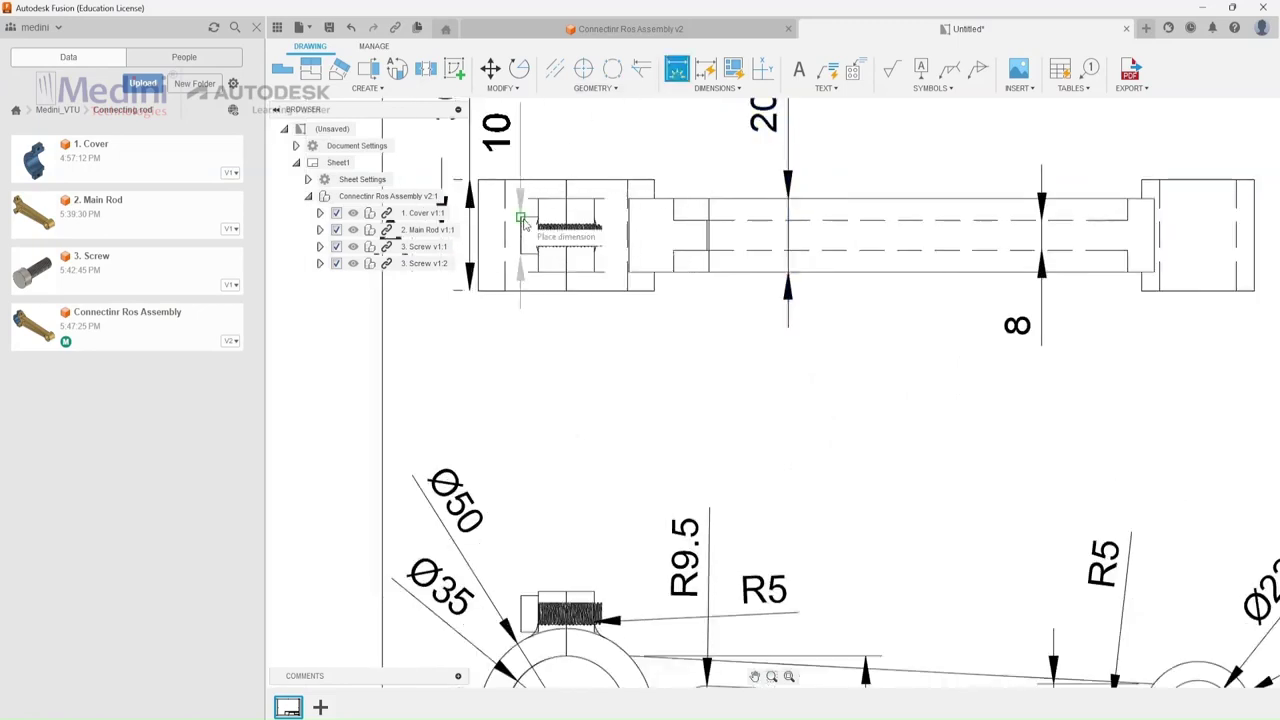
{"action": "scroll", "coordinate": [538, 226], "scroll_direction": "down", "scroll_amount": 5}
{"action": "scroll", "coordinate": [540, 228], "scroll_direction": "down", "scroll_amount": 1}
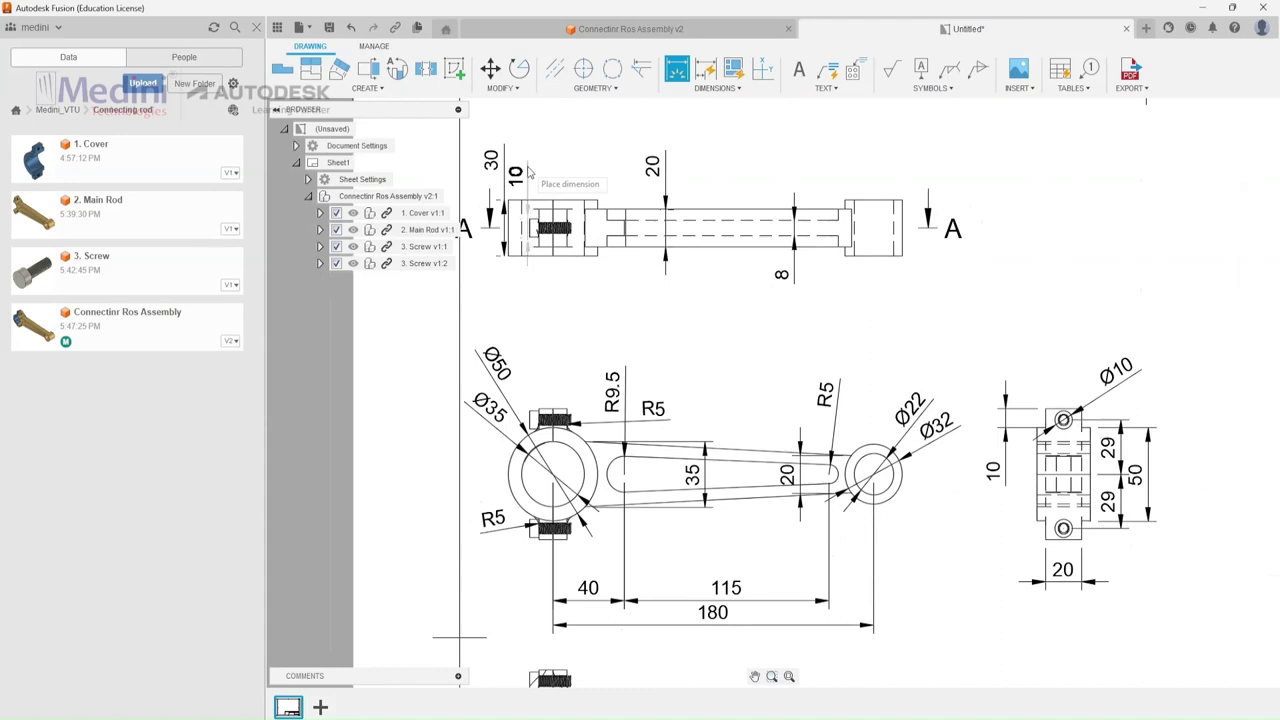
{"action": "left_click", "coordinate": [529, 172]}
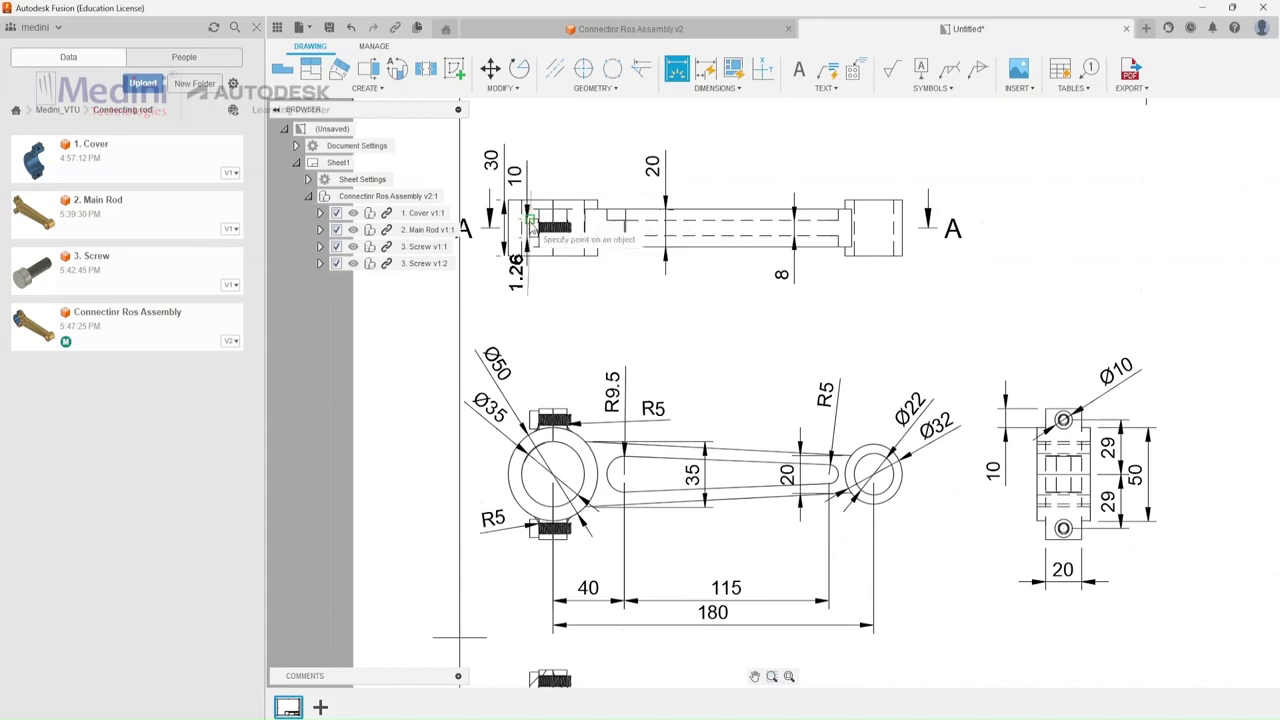
{"action": "left_click", "coordinate": [537, 284]}
{"action": "scroll", "coordinate": [533, 252], "scroll_direction": "up", "scroll_amount": 5}
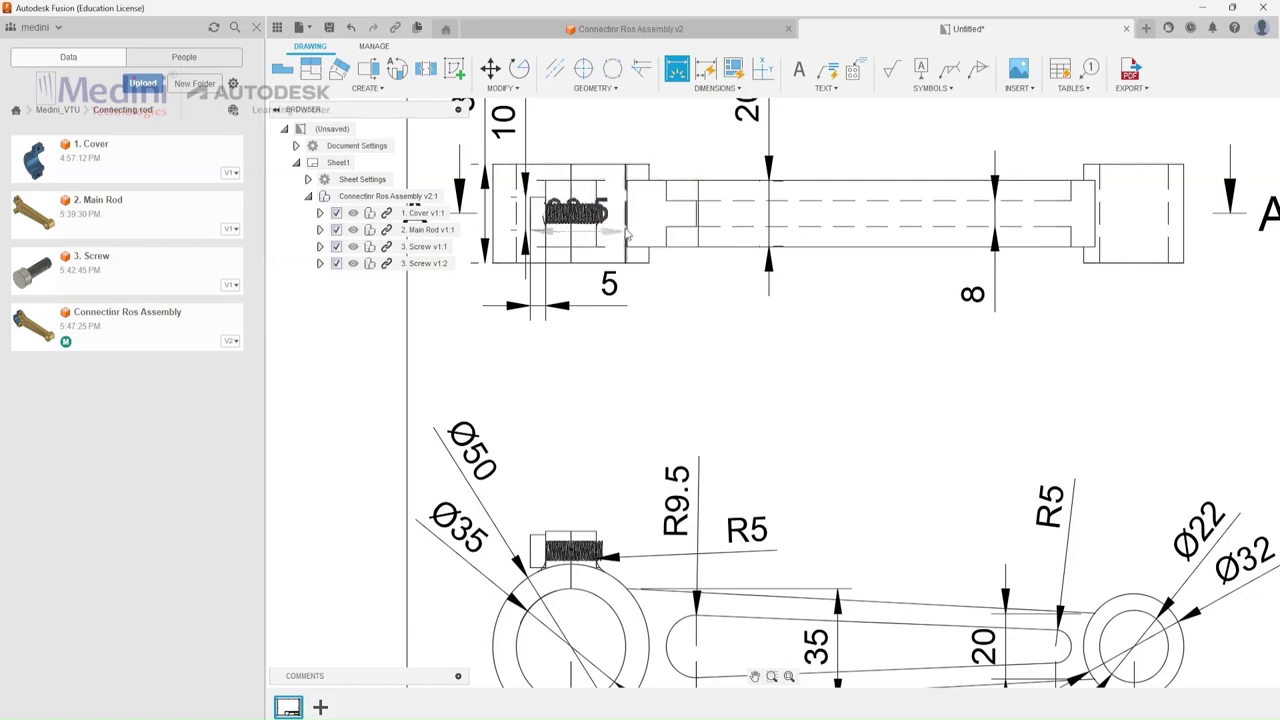
Add the 18 dimension above the rod's left end.
{"action": "left_click", "coordinate": [678, 69]}
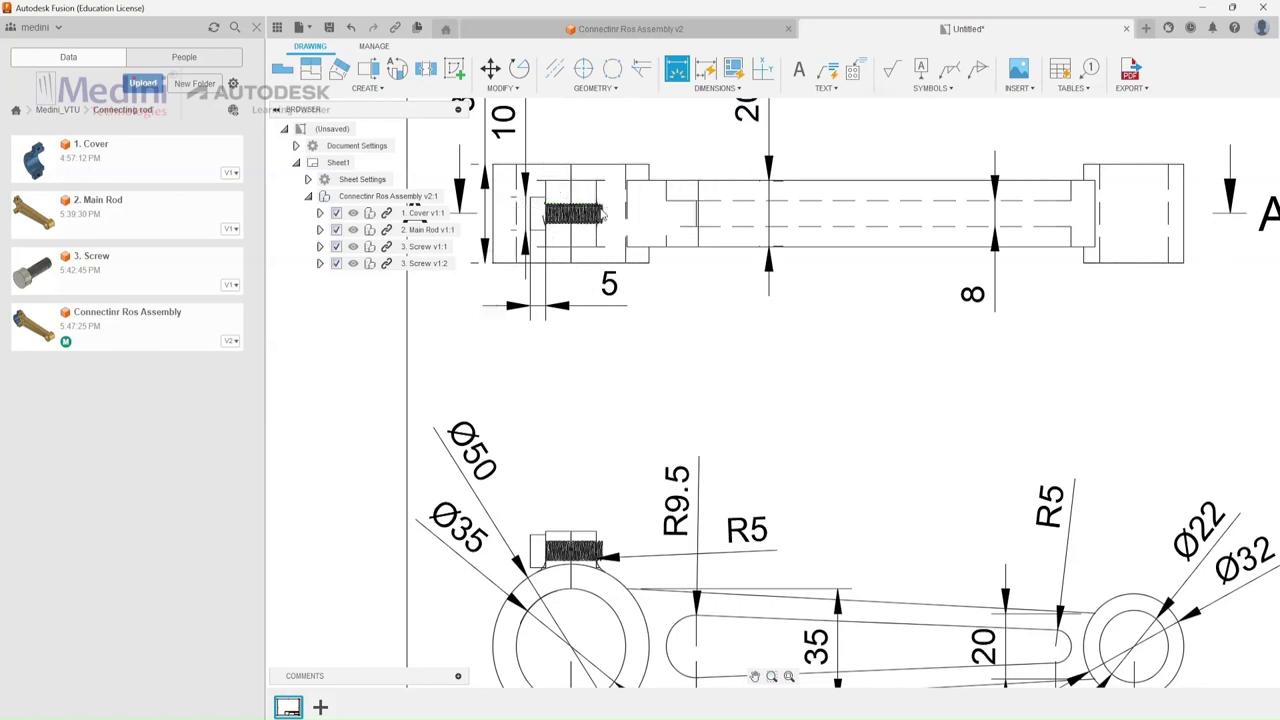
{"action": "left_click", "coordinate": [599, 157]}
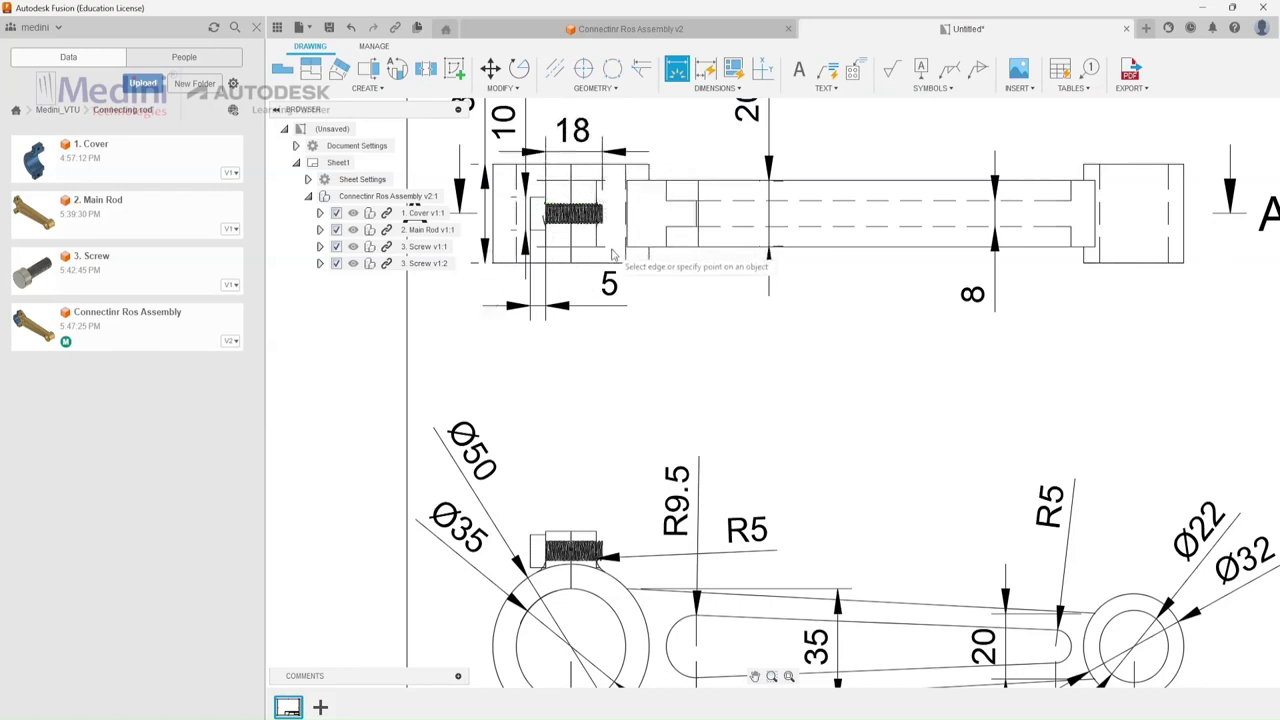
{"action": "scroll", "coordinate": [607, 250], "scroll_direction": "down", "scroll_amount": 5}
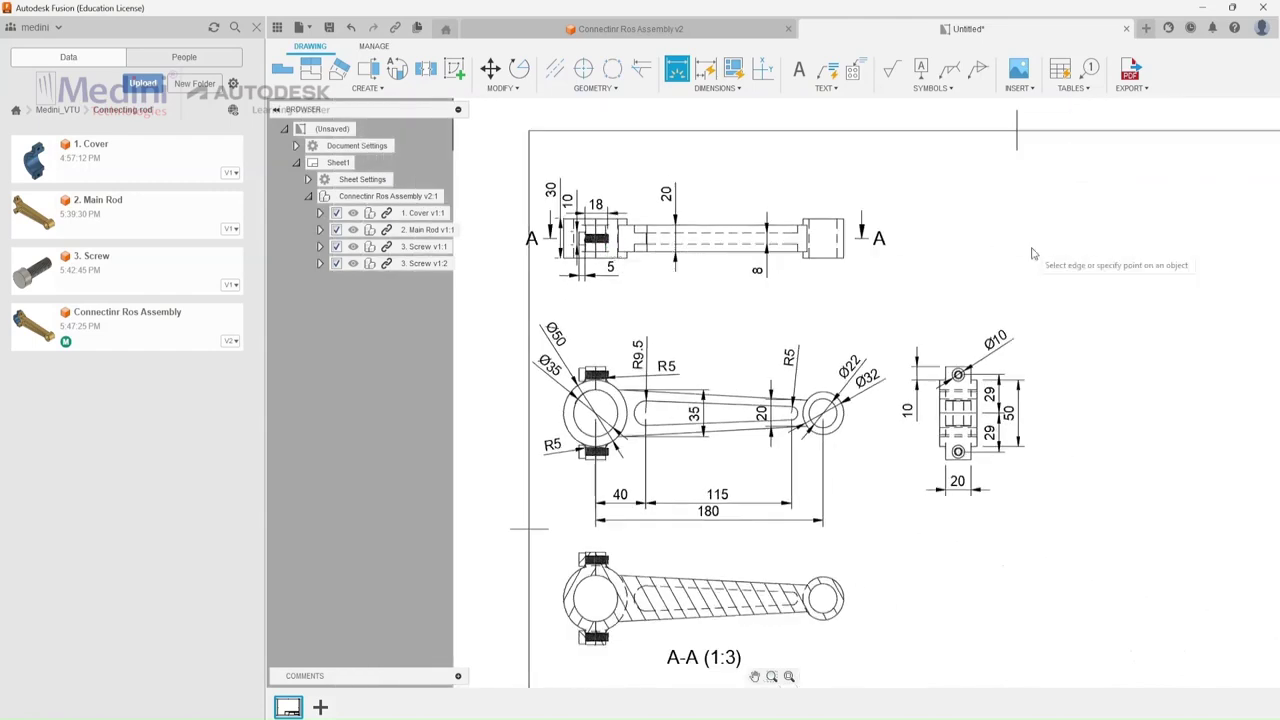
{"action": "scroll", "coordinate": [965, 251], "scroll_direction": "down", "scroll_amount": 3}
{"action": "scroll", "coordinate": [684, 276], "scroll_direction": "down", "scroll_amount": 3}
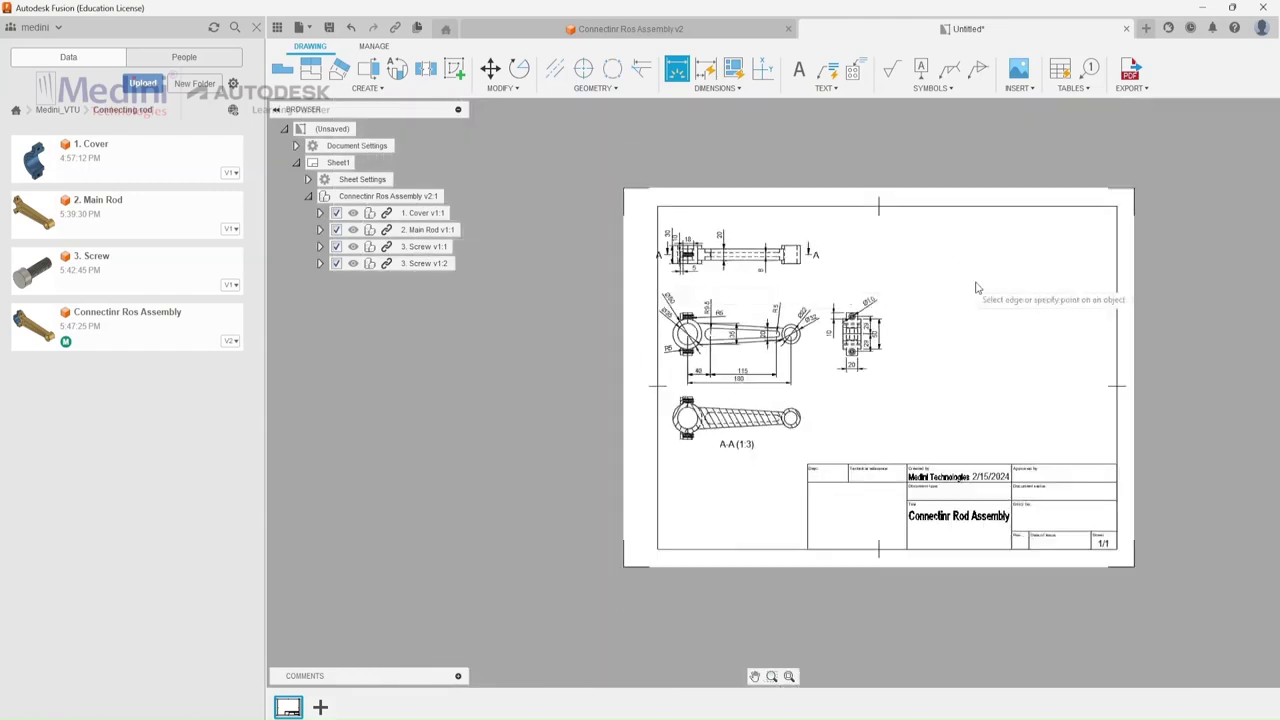
{"action": "scroll", "coordinate": [977, 283], "scroll_direction": "up", "scroll_amount": 3}
{"action": "key", "text": "Escape"}
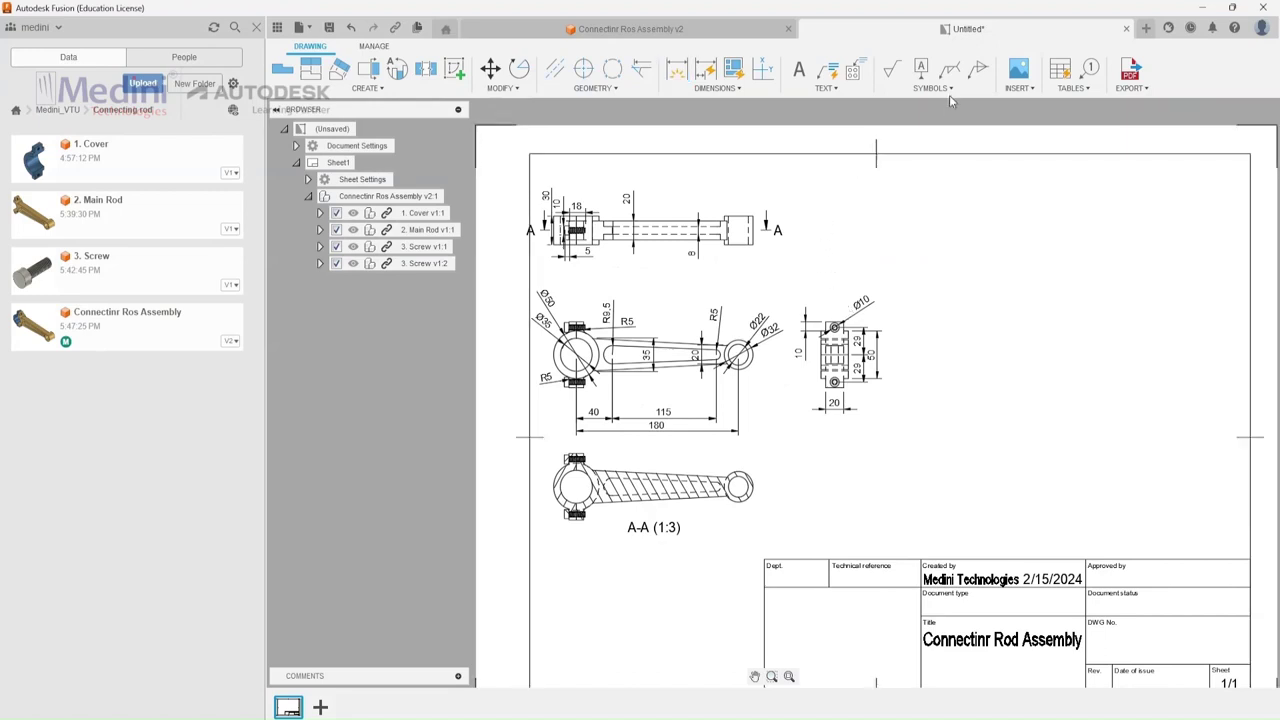
{"action": "left_click", "coordinate": [1072, 88]}
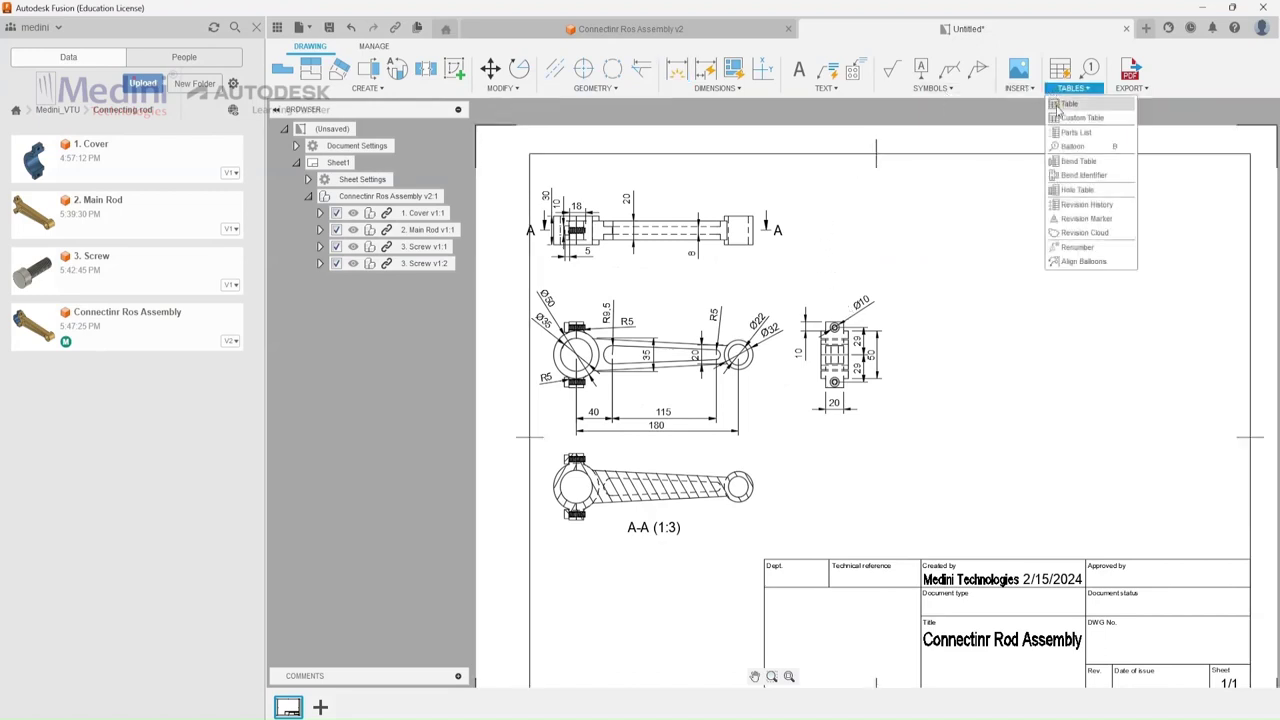
{"action": "left_click", "coordinate": [1076, 132]}
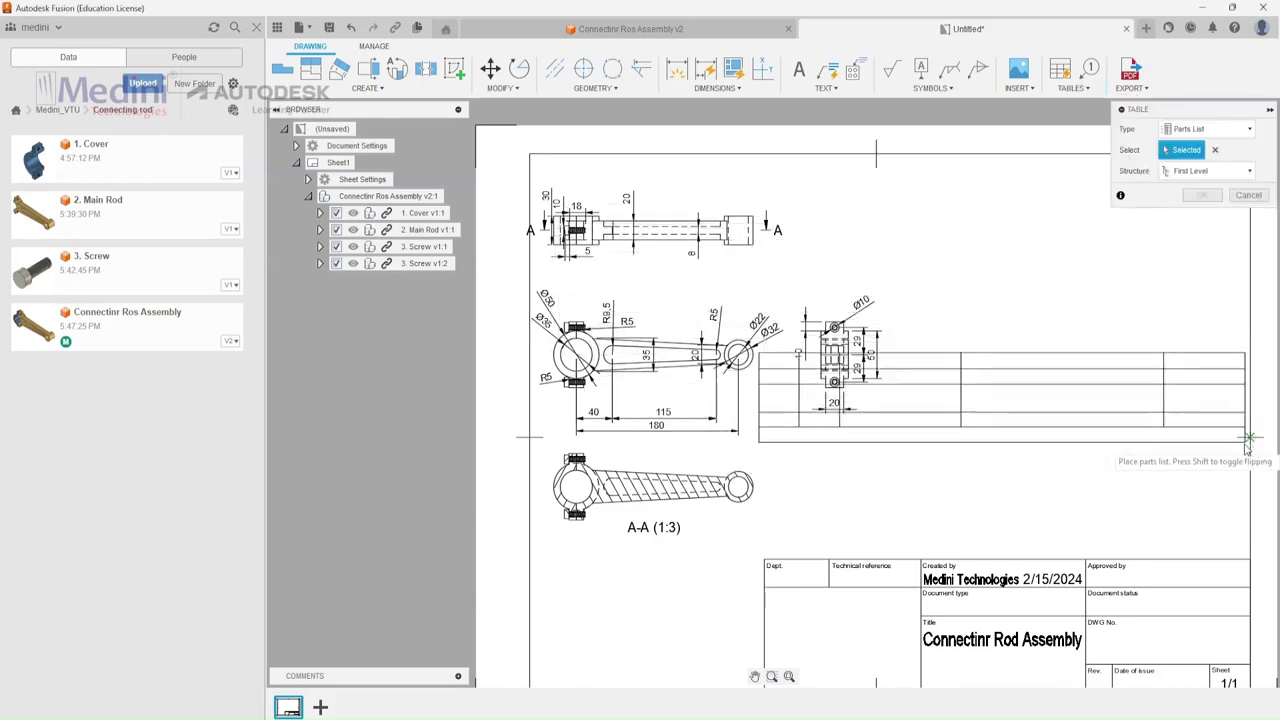
{"action": "left_click", "coordinate": [1222, 512]}
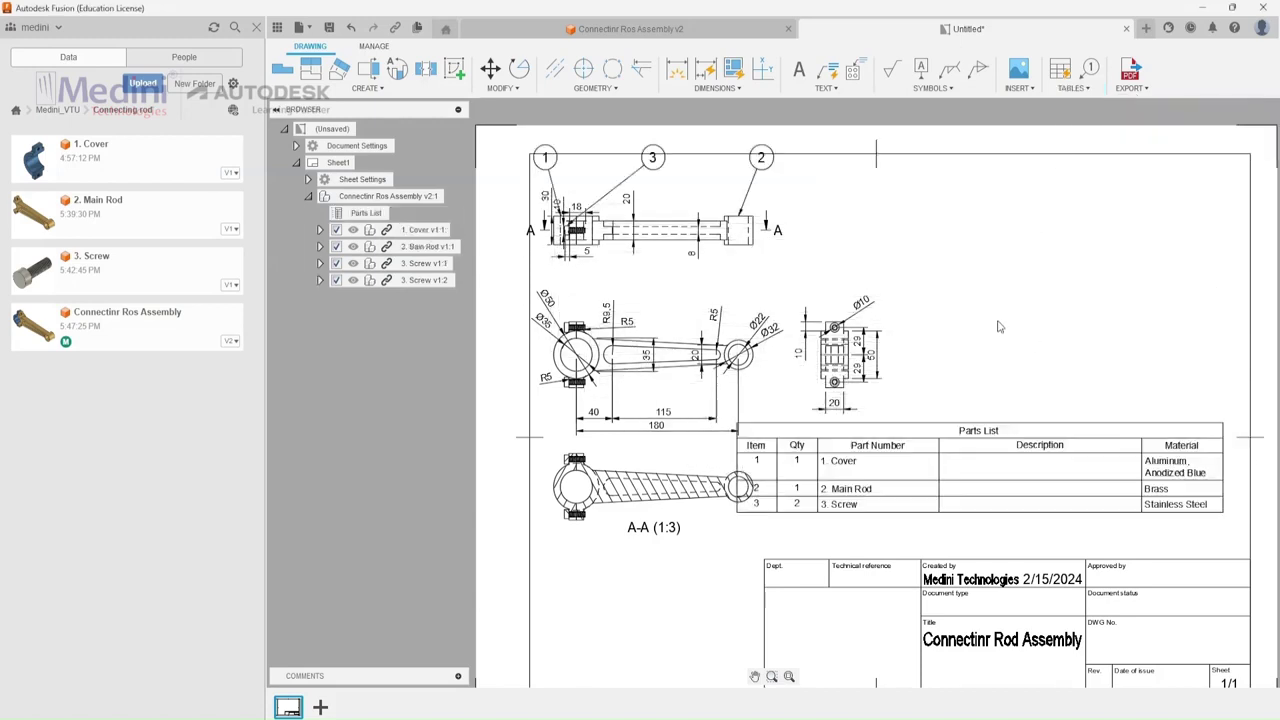
{"action": "left_click_drag", "start_coordinate": [946, 429], "coordinate": [972, 451]}
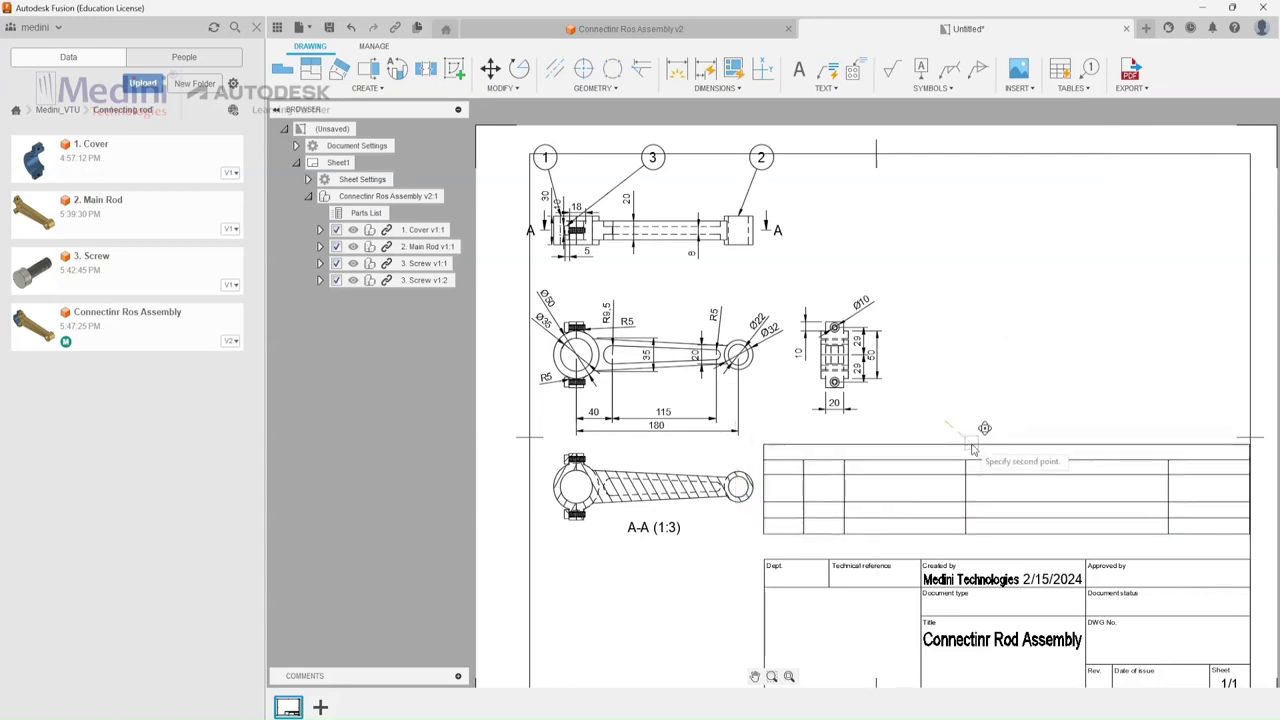
{"action": "key", "text": "ctrl+z"}
{"action": "key", "text": "ctrl+z"}
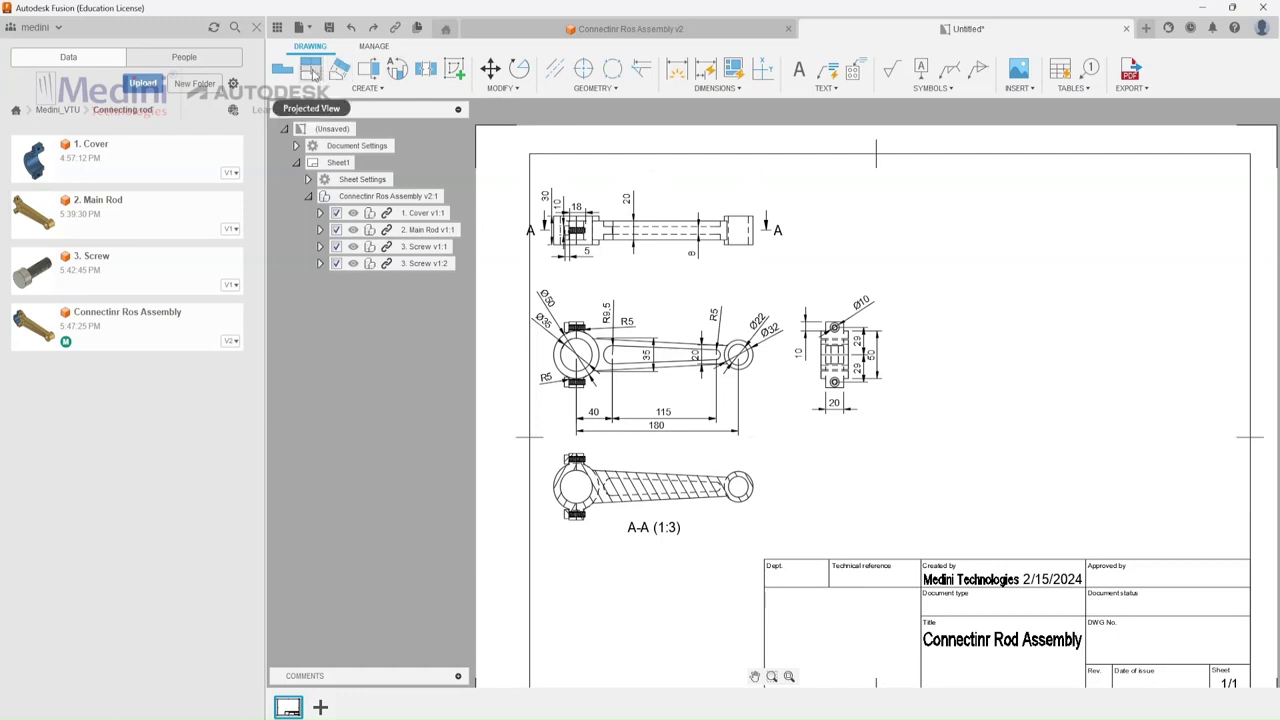
Project an isometric view from the front view, make it Shaded, and move it upper right.
{"action": "left_click", "coordinate": [310, 67]}
{"action": "left_click", "coordinate": [615, 350]}
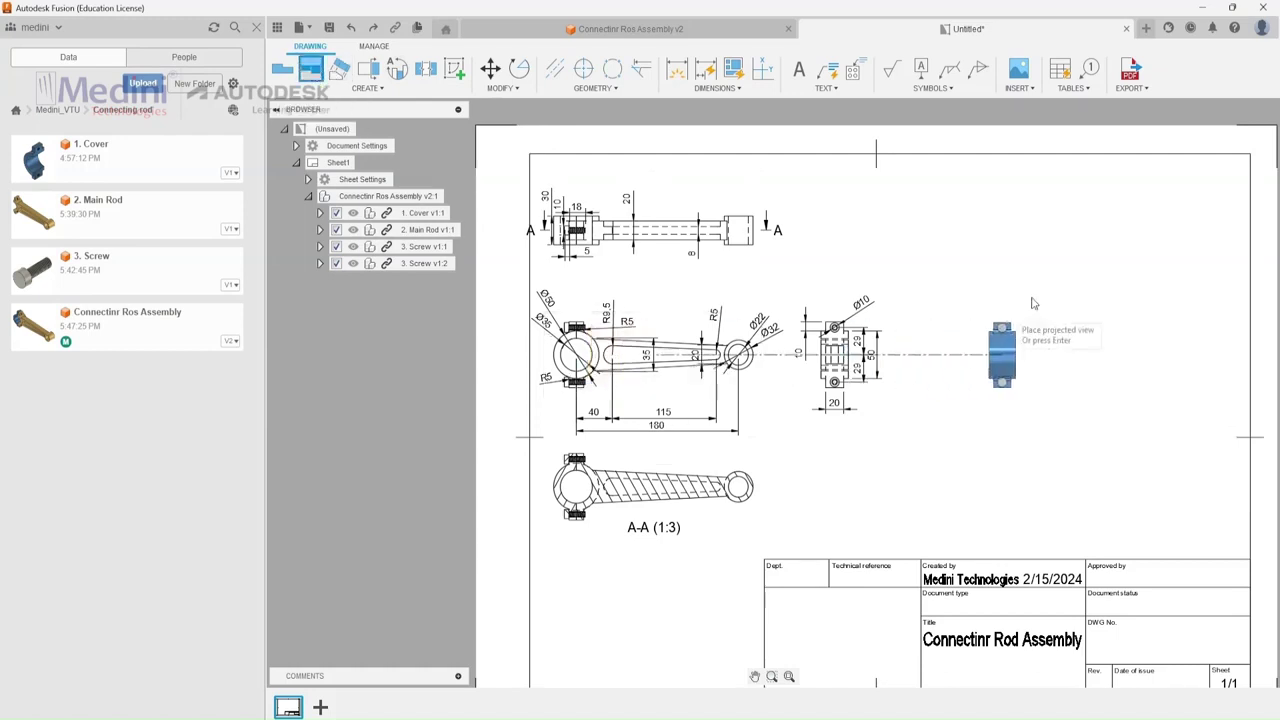
{"action": "left_click", "coordinate": [1090, 420]}
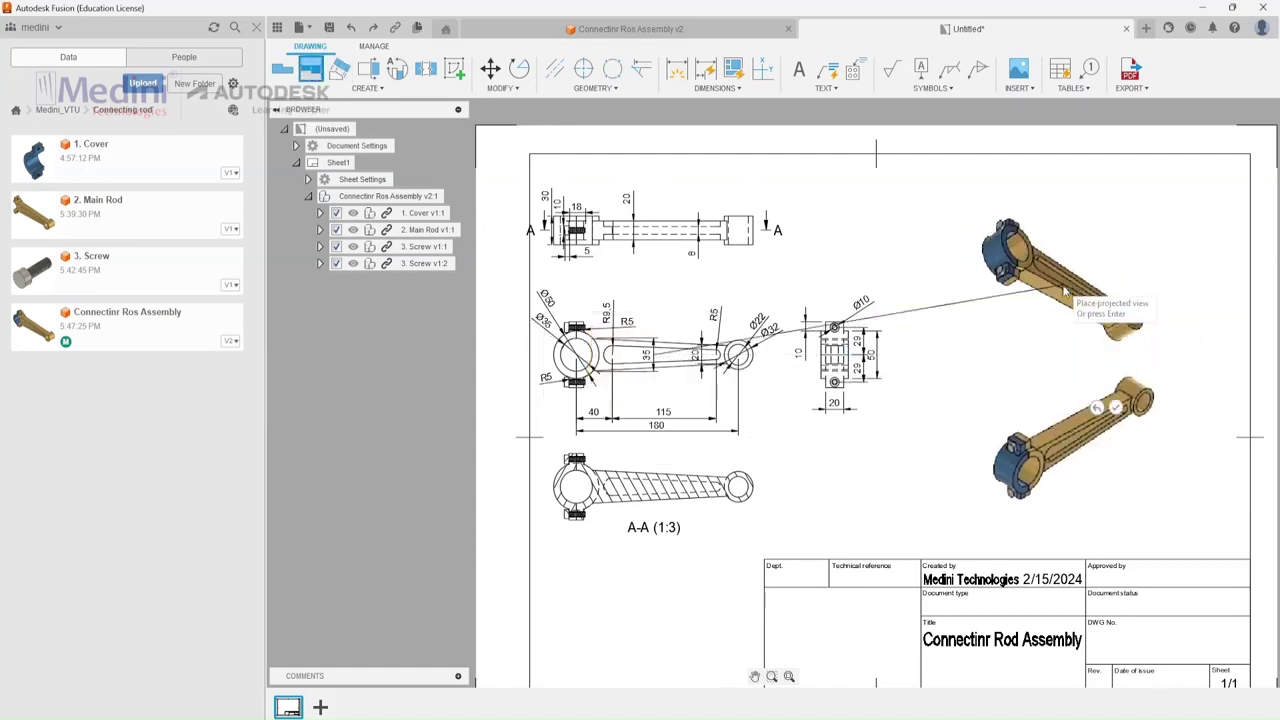
{"action": "key", "text": "Return"}
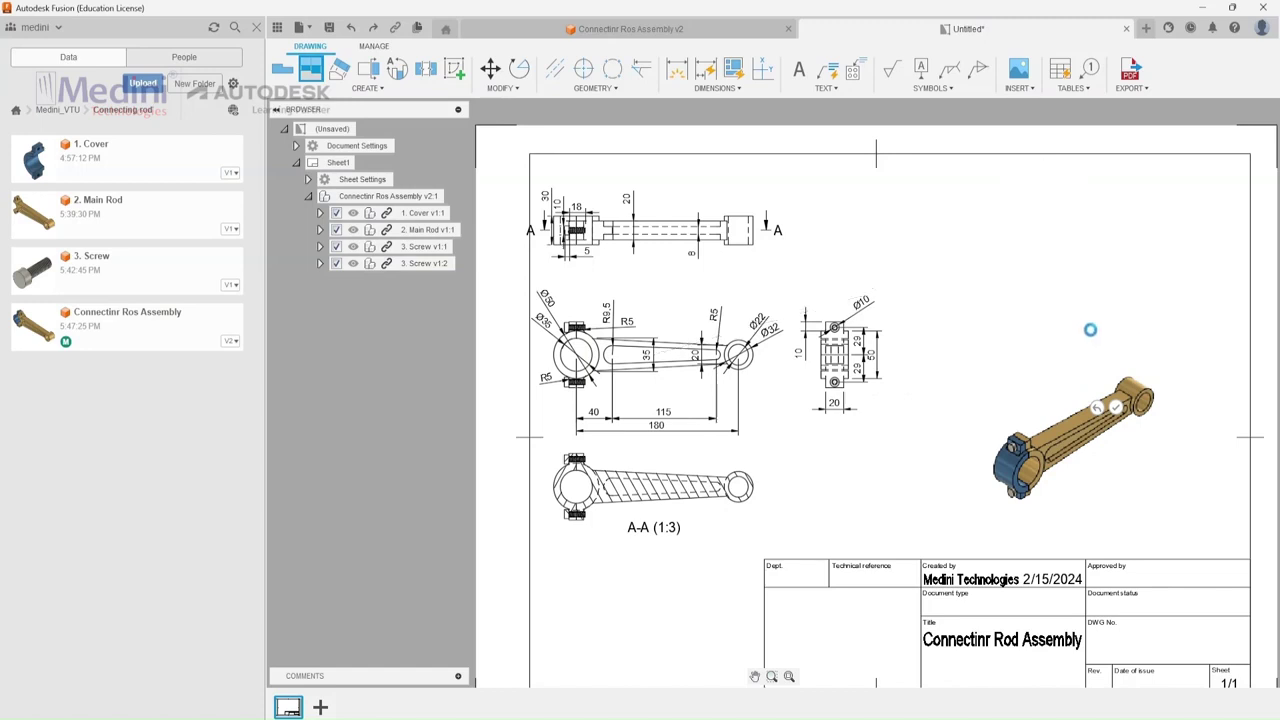
{"action": "double_click", "coordinate": [1071, 455]}
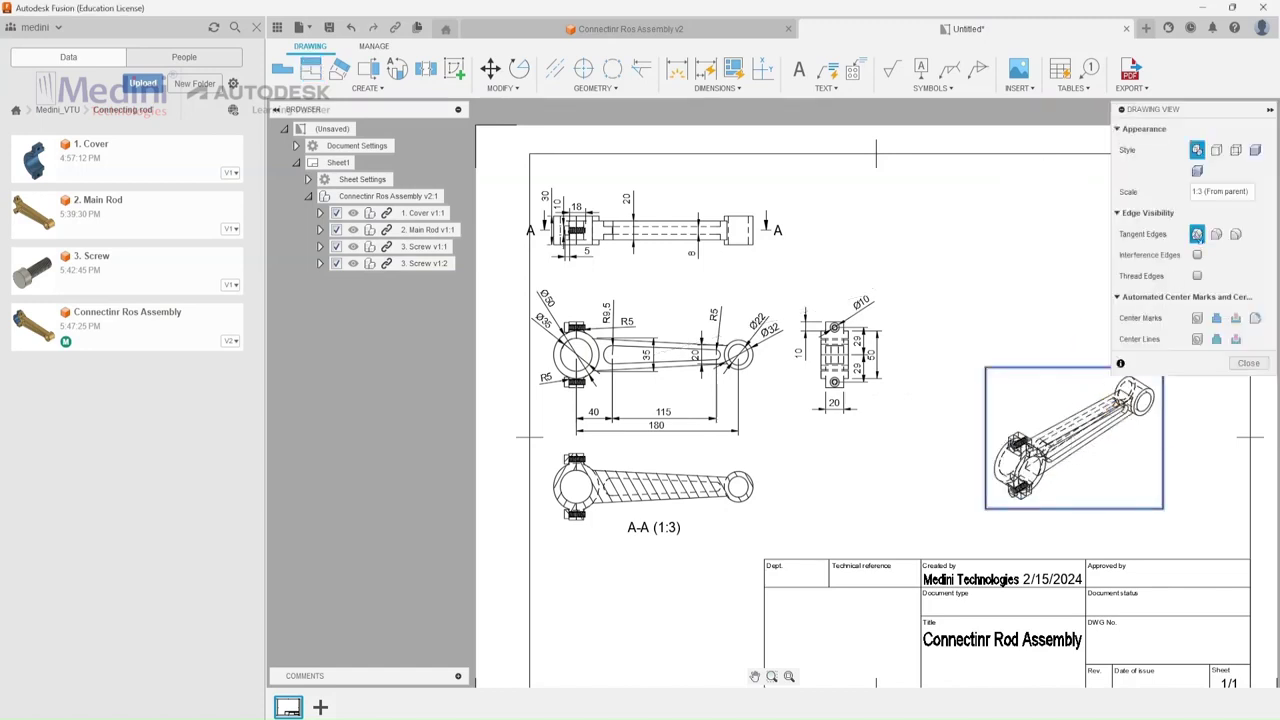
{"action": "left_click", "coordinate": [1256, 151]}
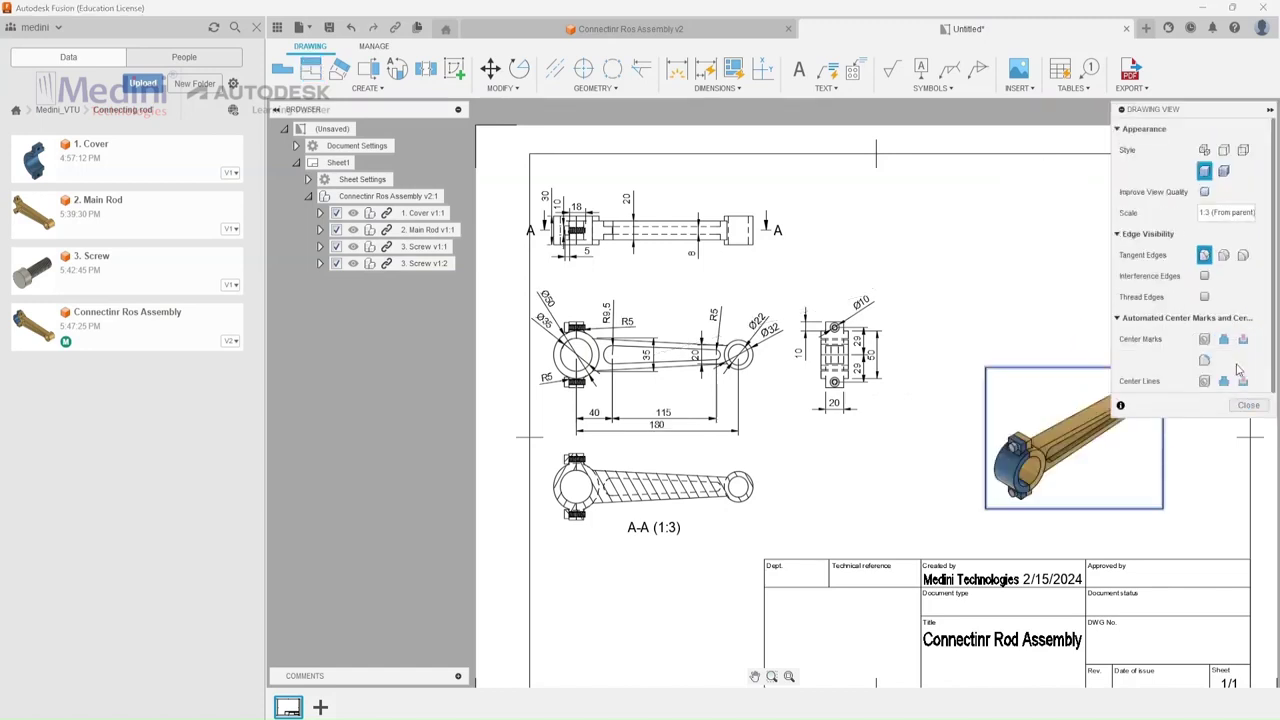
{"action": "left_click", "coordinate": [1248, 405]}
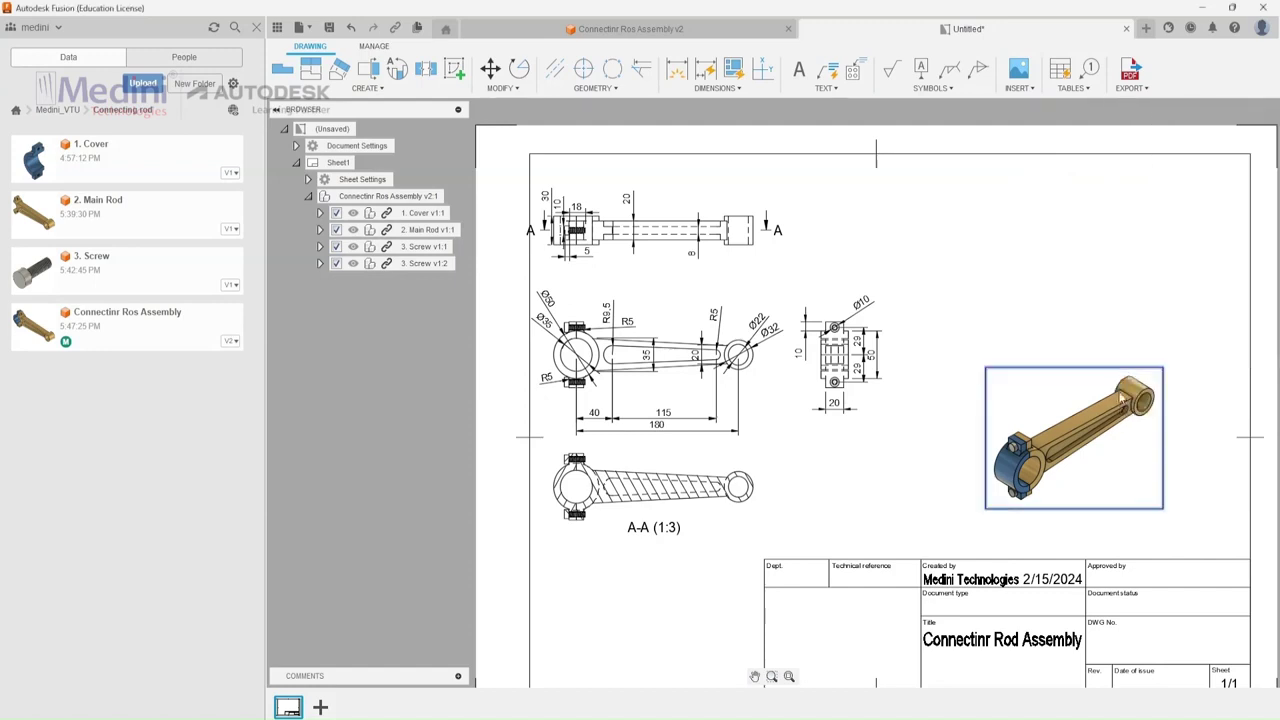
{"action": "mouse_move", "coordinate": [1120, 405]}
{"action": "left_mouse_down"}
{"action": "mouse_move", "coordinate": [1155, 222]}
{"action": "mouse_move", "coordinate": [1183, 213]}
{"action": "left_mouse_up"}
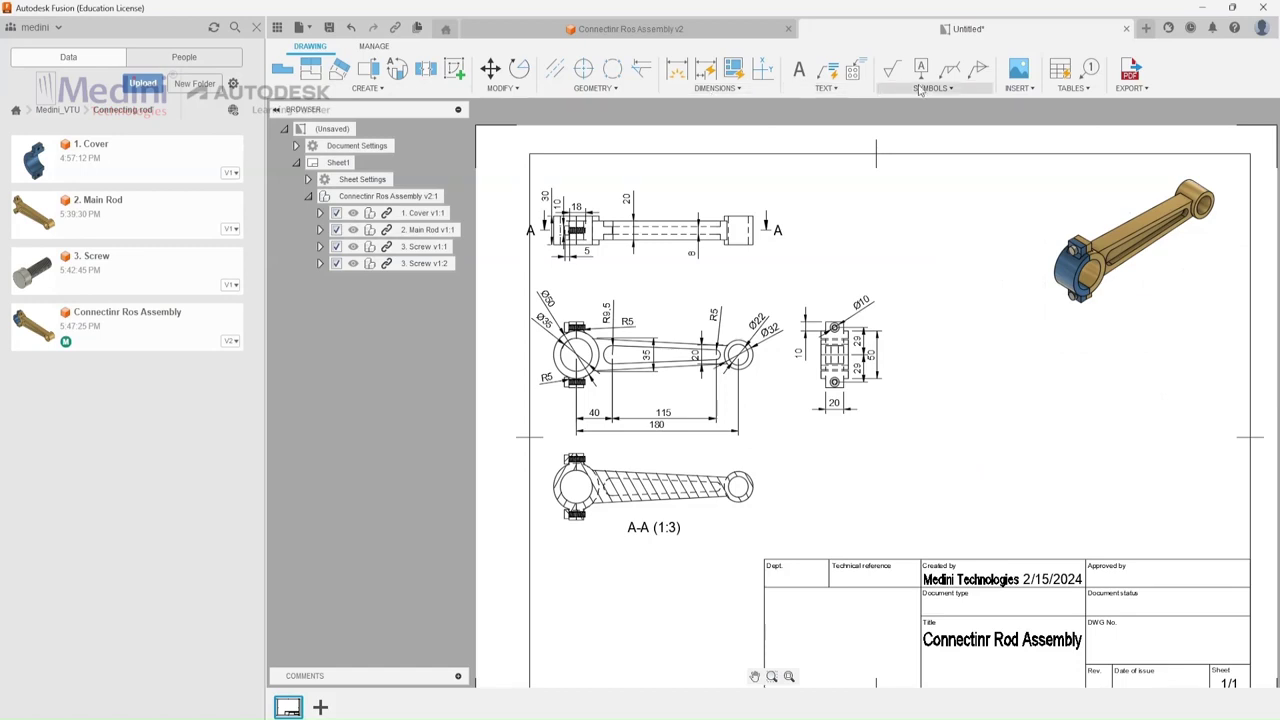
Insert a parts list onto the drawing sheet.
{"action": "left_click", "coordinate": [740, 92]}
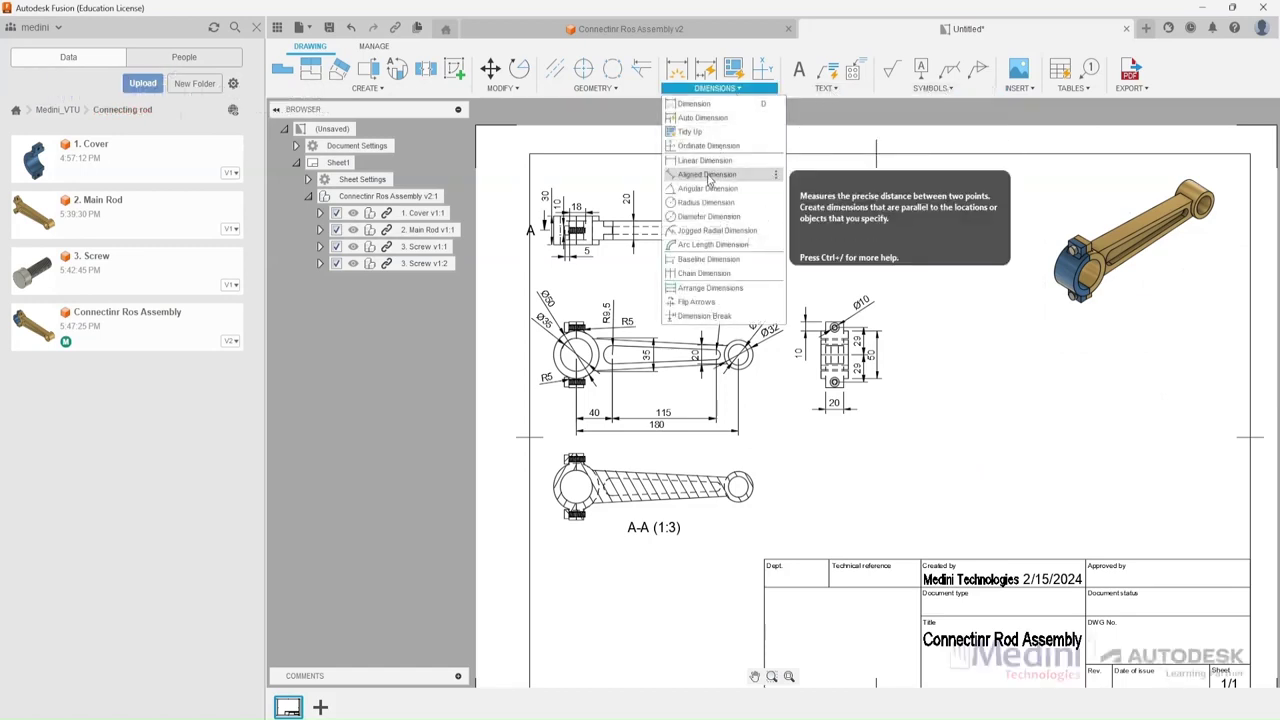
{"action": "left_click", "coordinate": [1073, 88]}
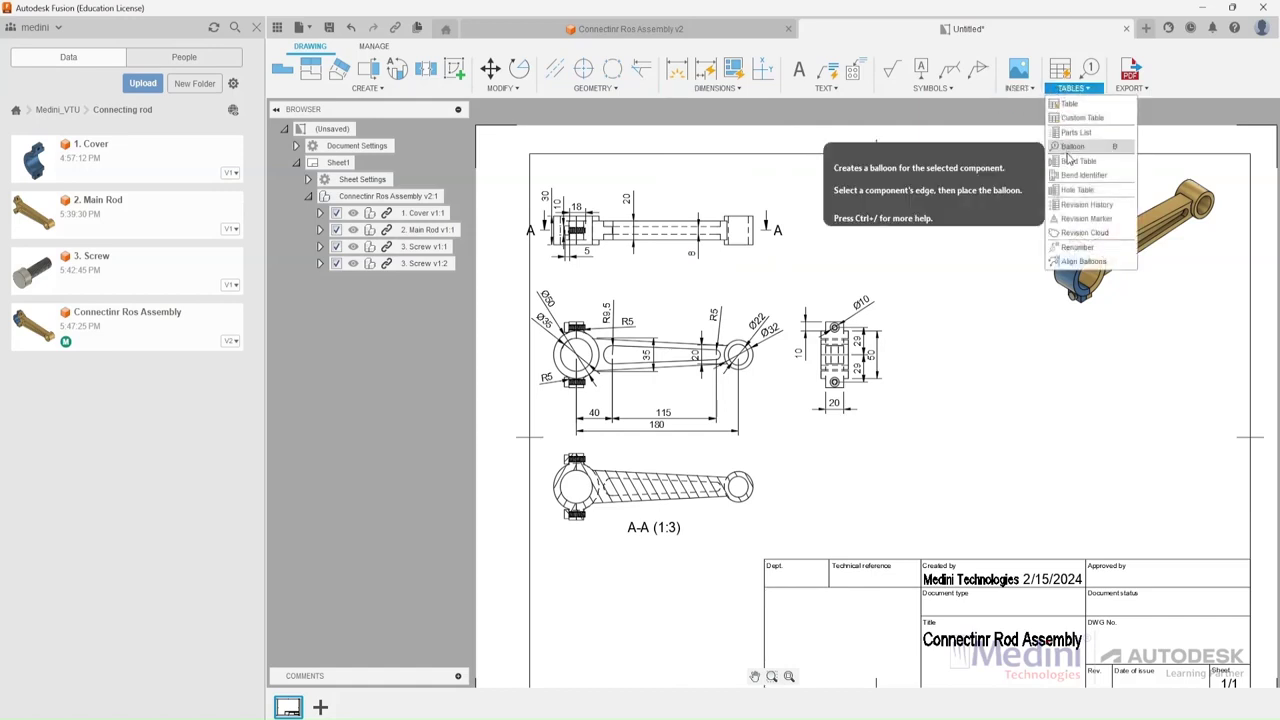
{"action": "left_click", "coordinate": [1076, 132]}
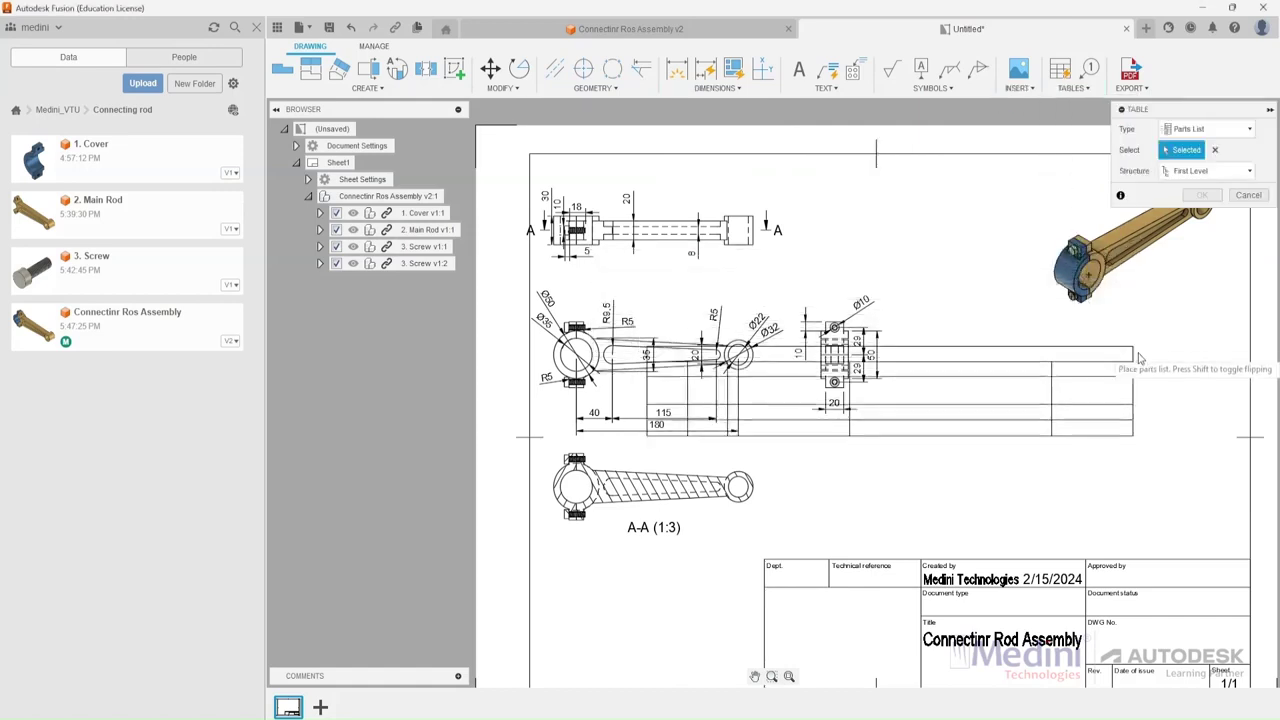
{"action": "left_click", "coordinate": [1200, 411]}
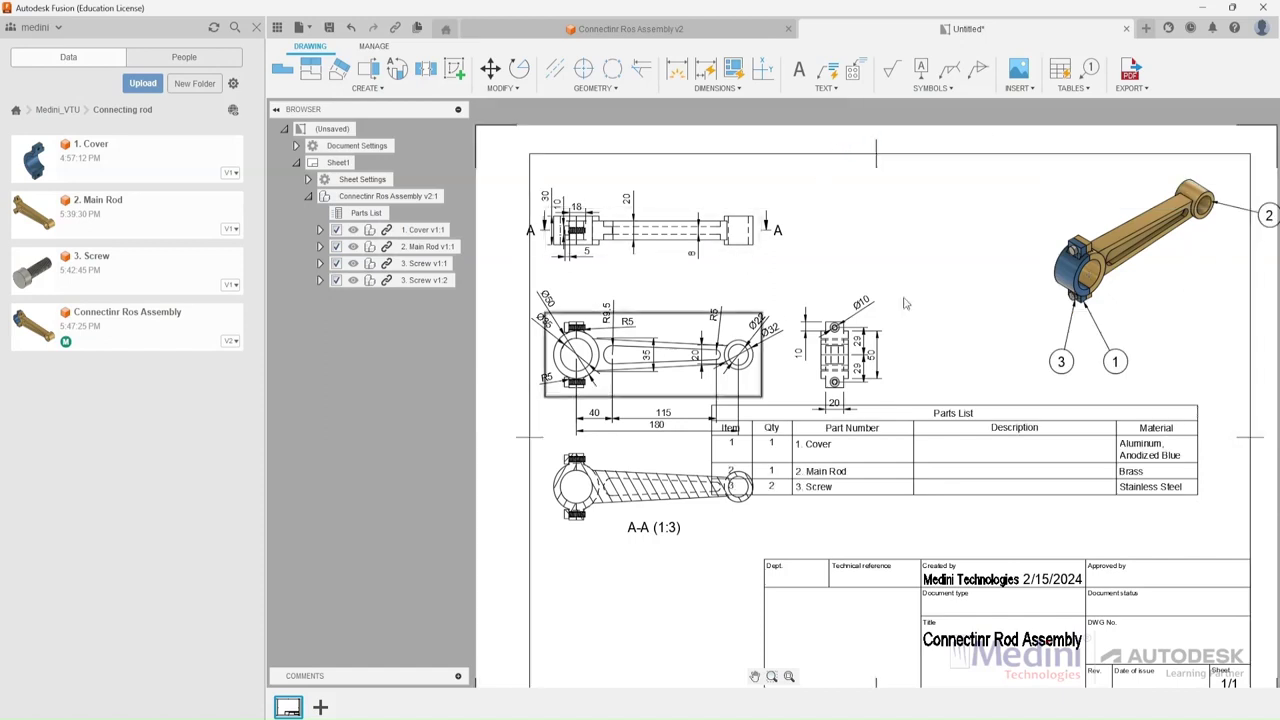
Move balloon 2 to the top of the isometric view and place the parts list above the title block.
{"action": "scroll", "coordinate": [817, 332], "scroll_direction": "down", "scroll_amount": 1}
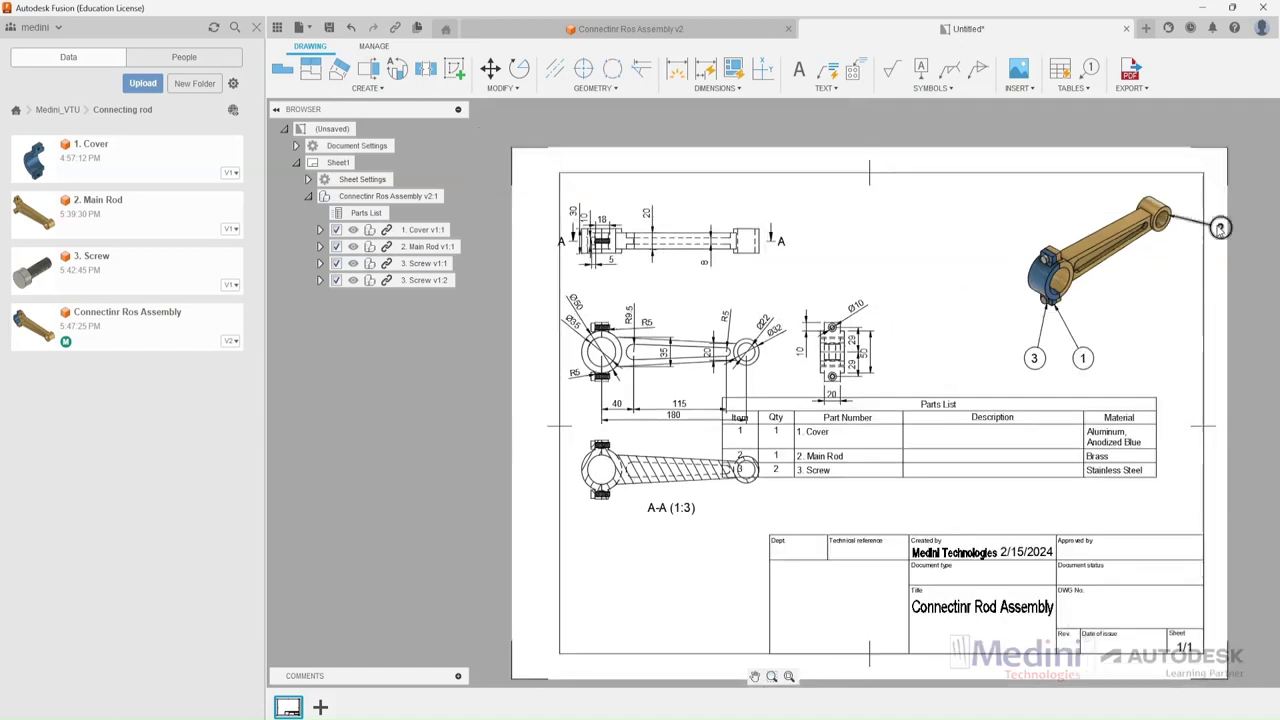
{"action": "left_click_drag", "start_coordinate": [1220, 228], "coordinate": [1027, 212]}
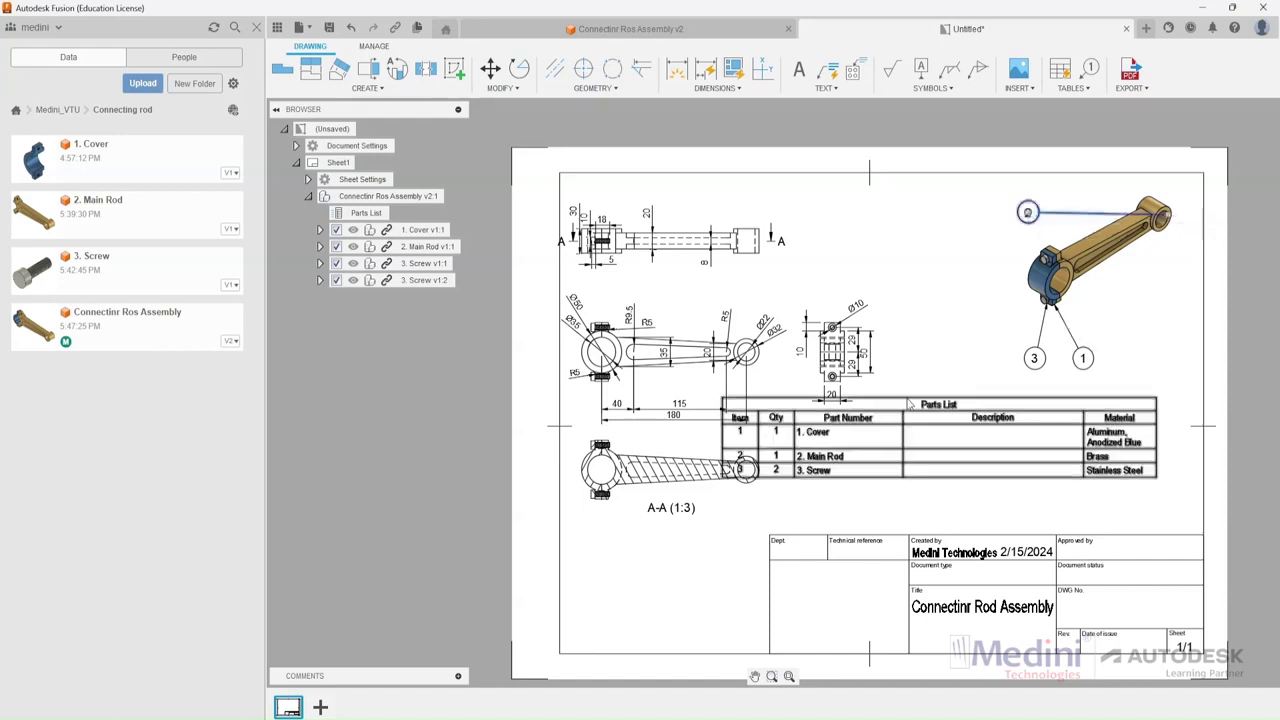
{"action": "left_click_drag", "start_coordinate": [909, 405], "coordinate": [957, 435]}
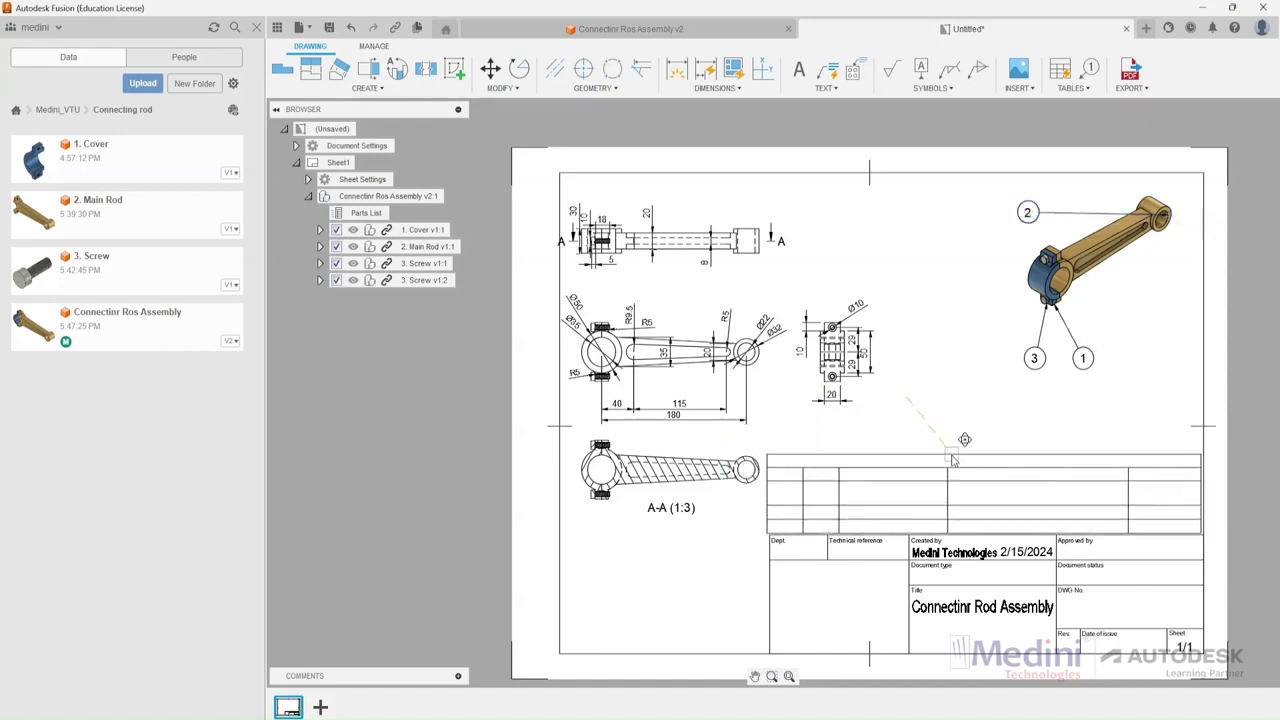
{"action": "left_click", "coordinate": [958, 465]}
Remove the Description column from the parts list.
{"action": "double_click", "coordinate": [967, 473]}
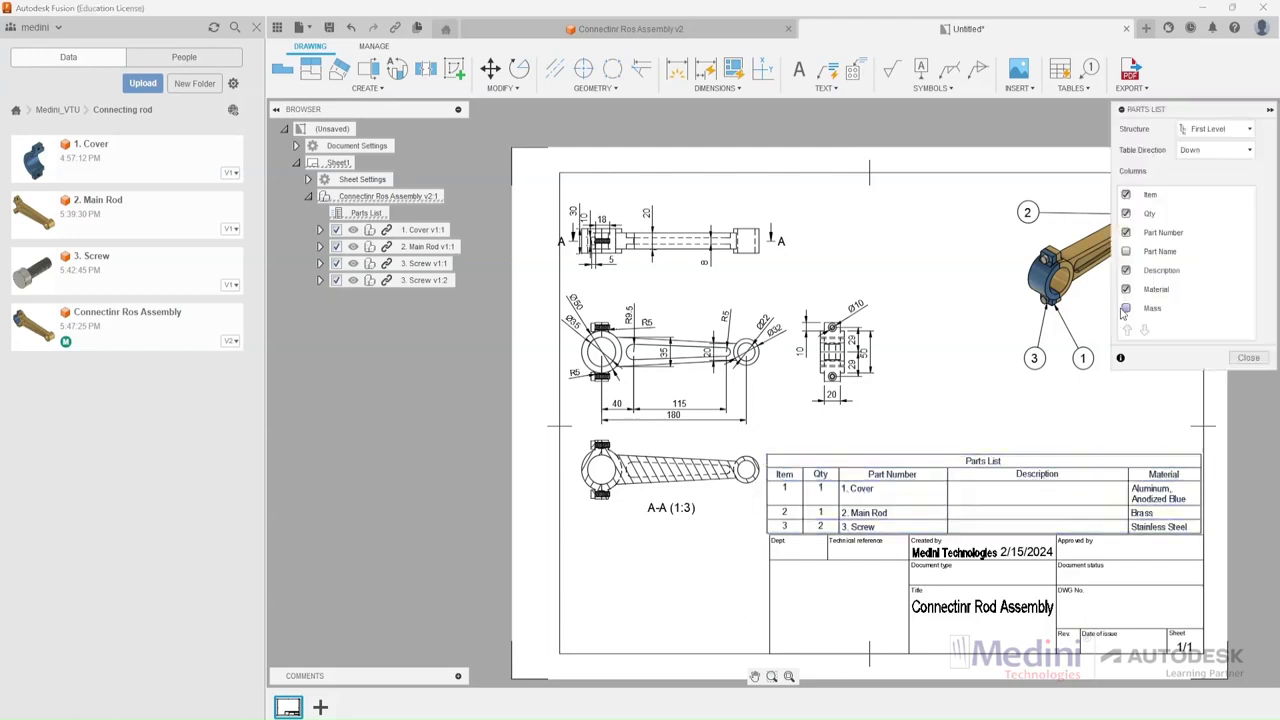
{"action": "left_click", "coordinate": [1125, 271]}
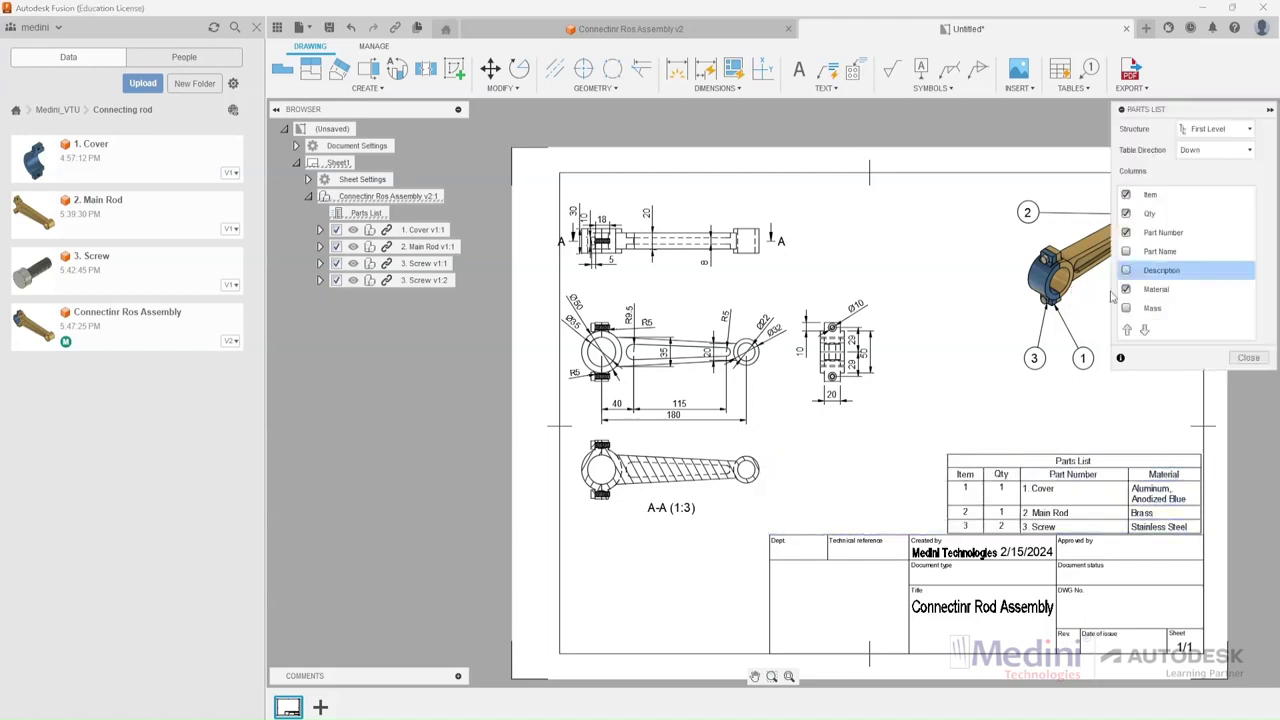
{"action": "left_click", "coordinate": [1247, 358]}
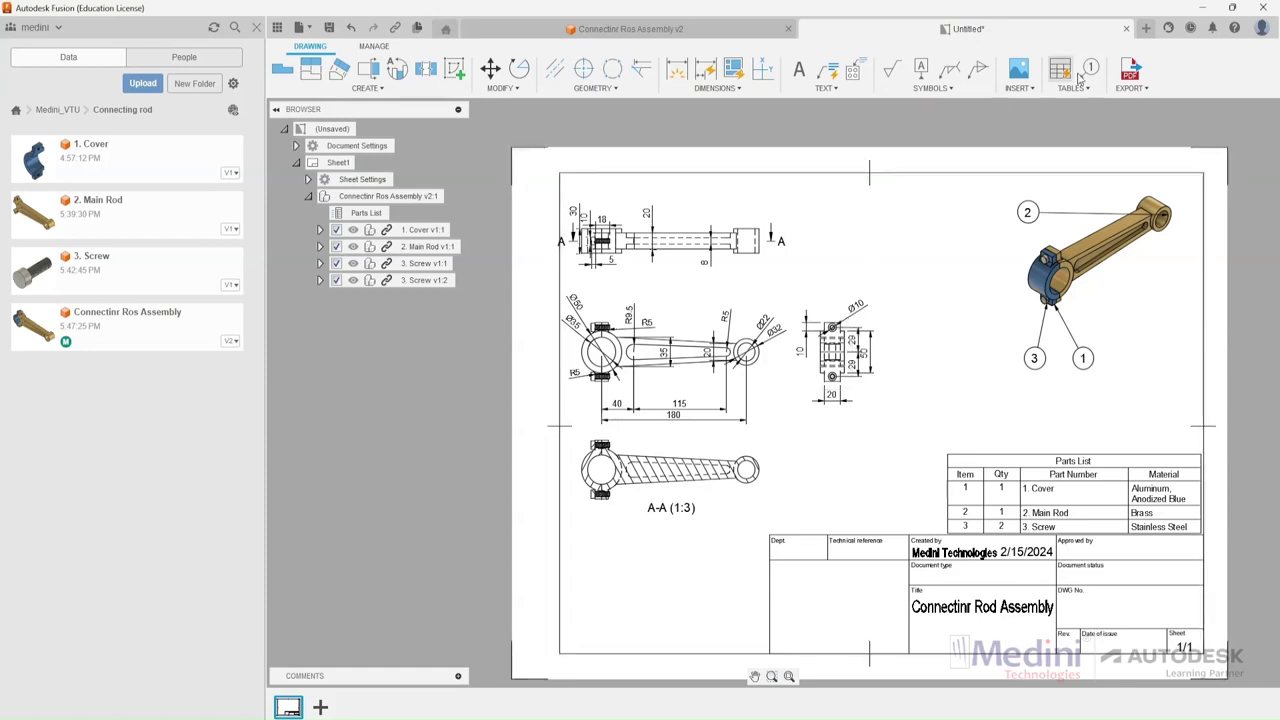
Export all sheets to PDF named 'Connecting Rod Assembly'.
{"action": "left_click", "coordinate": [1131, 78]}
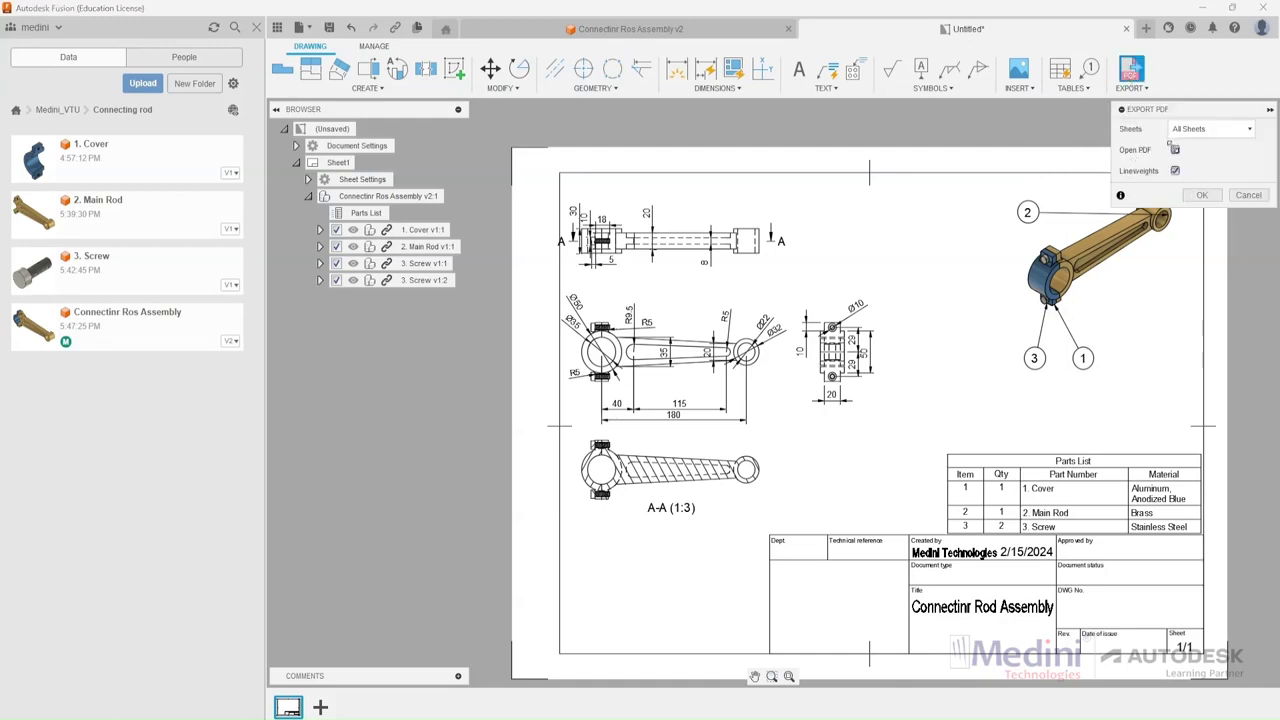
{"action": "left_click", "coordinate": [1200, 195]}
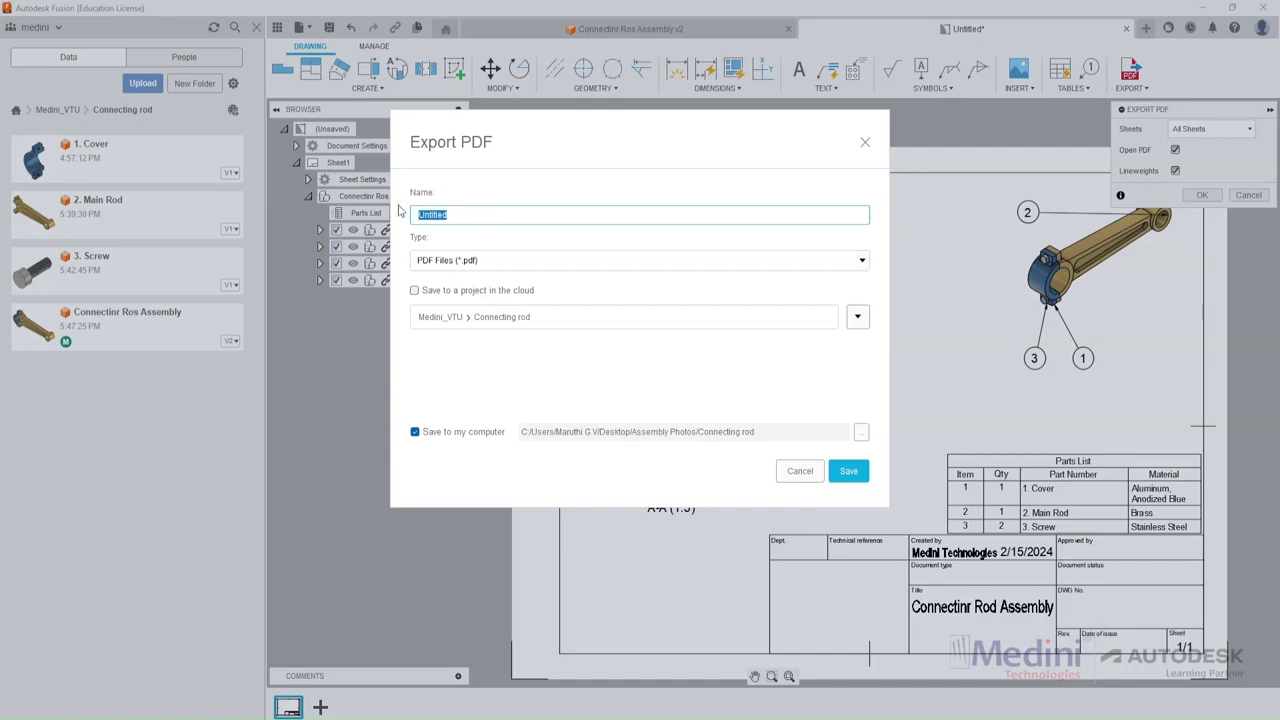
{"action": "type", "text": "C"}
{"action": "type", "text": "/ssembly"}
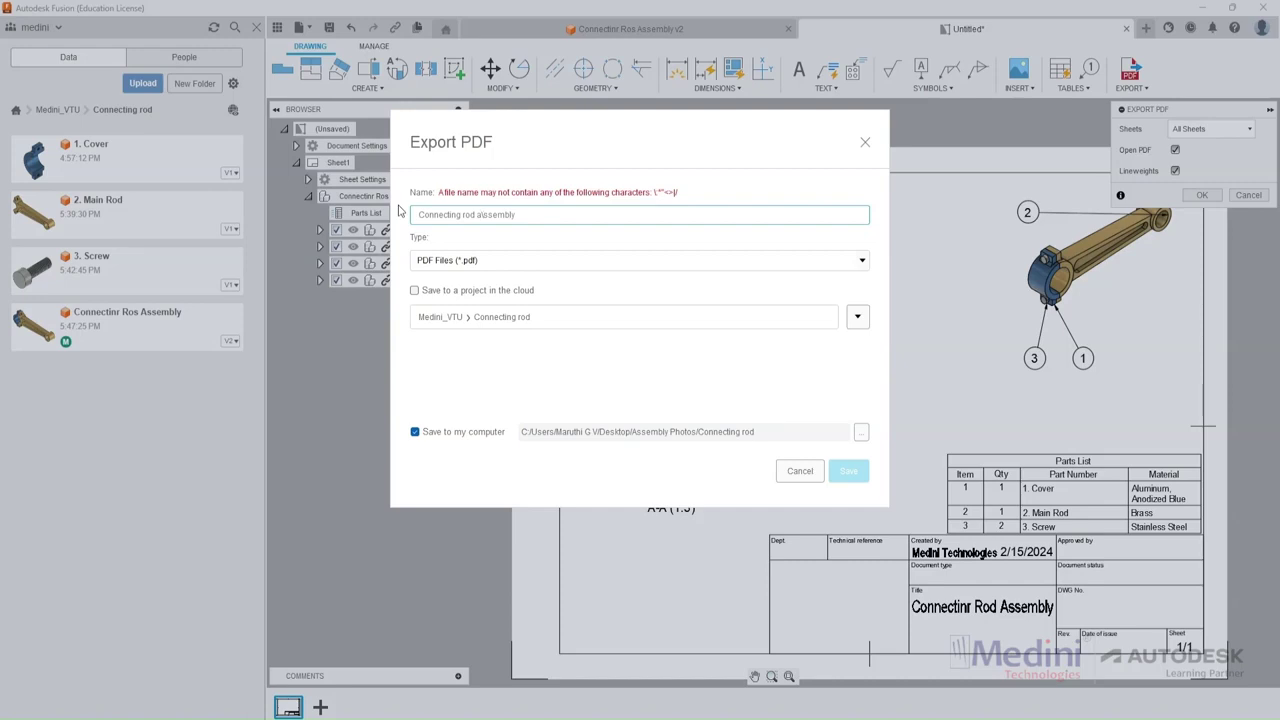
{"action": "key", "text": "BackSpace"}
{"action": "key", "text": "BackSpace"}
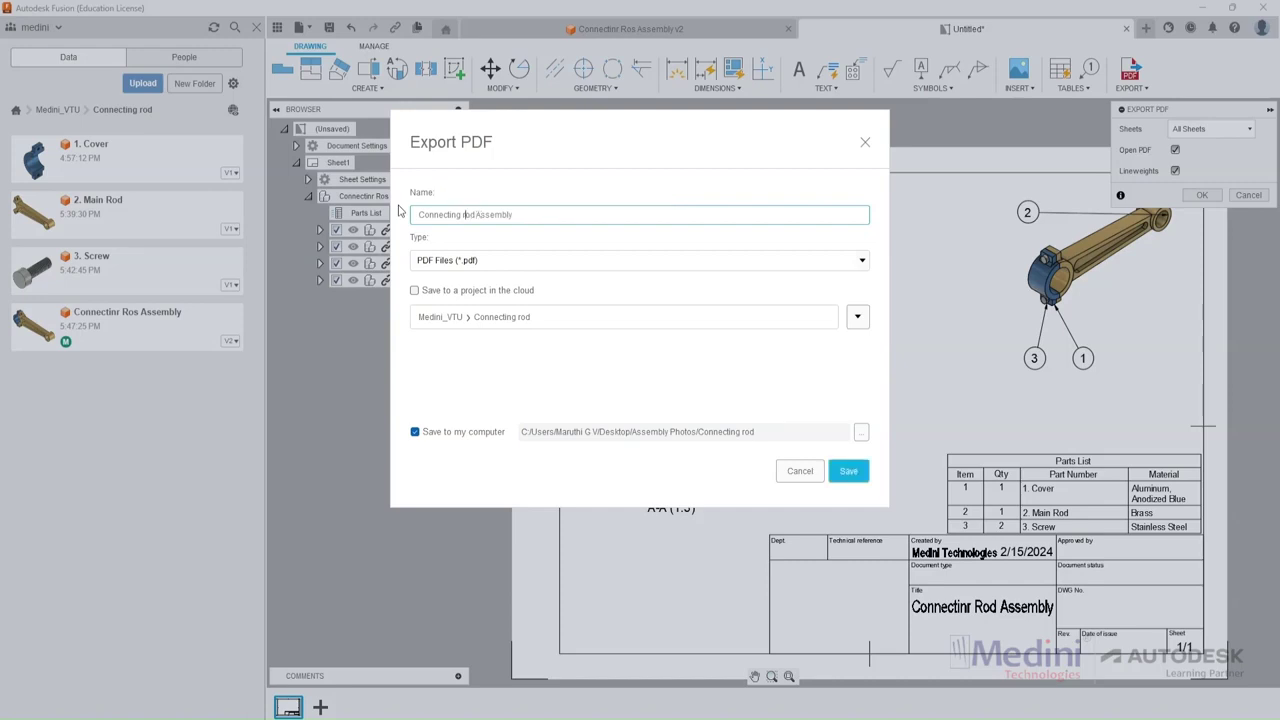
{"action": "key", "text": "BackSpace"}
{"action": "type", "text": "R"}
Save the PDF into Desktop > Assembly Photos > Connecting rod and open it.
{"action": "left_click", "coordinate": [860, 432]}
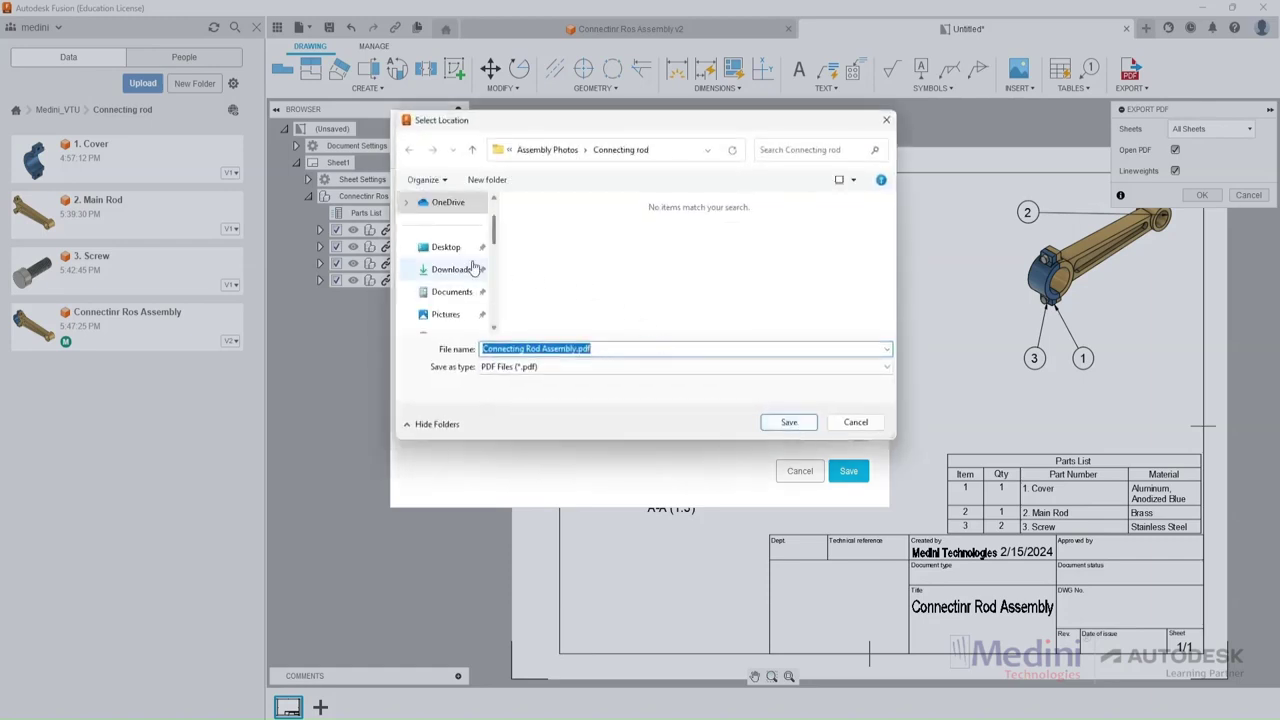
{"action": "left_click", "coordinate": [446, 247]}
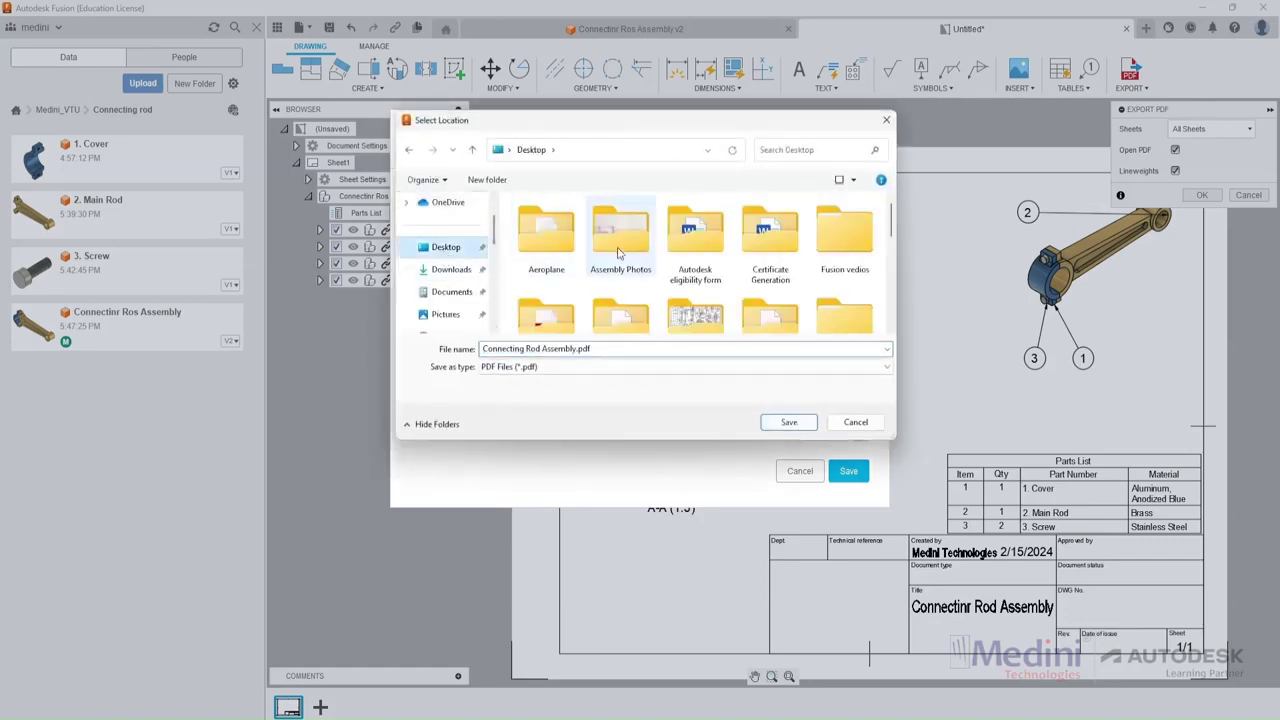
{"action": "double_click", "coordinate": [619, 260]}
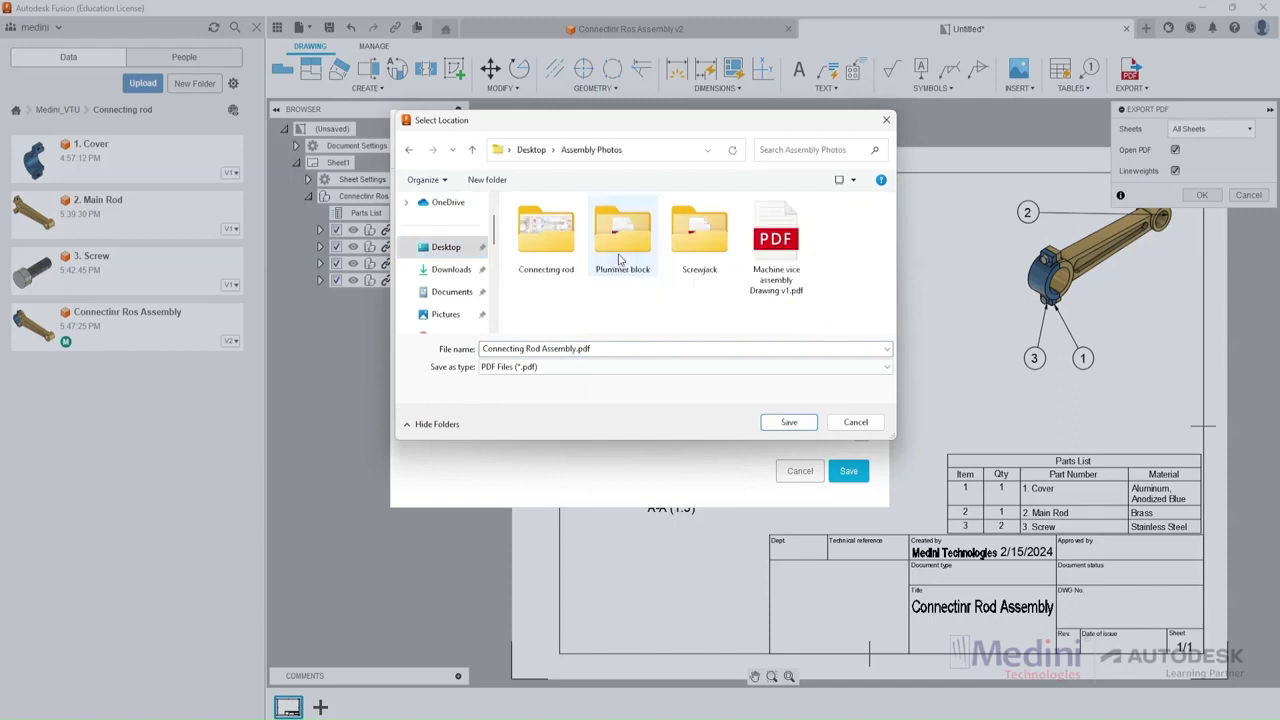
{"action": "double_click", "coordinate": [547, 262]}
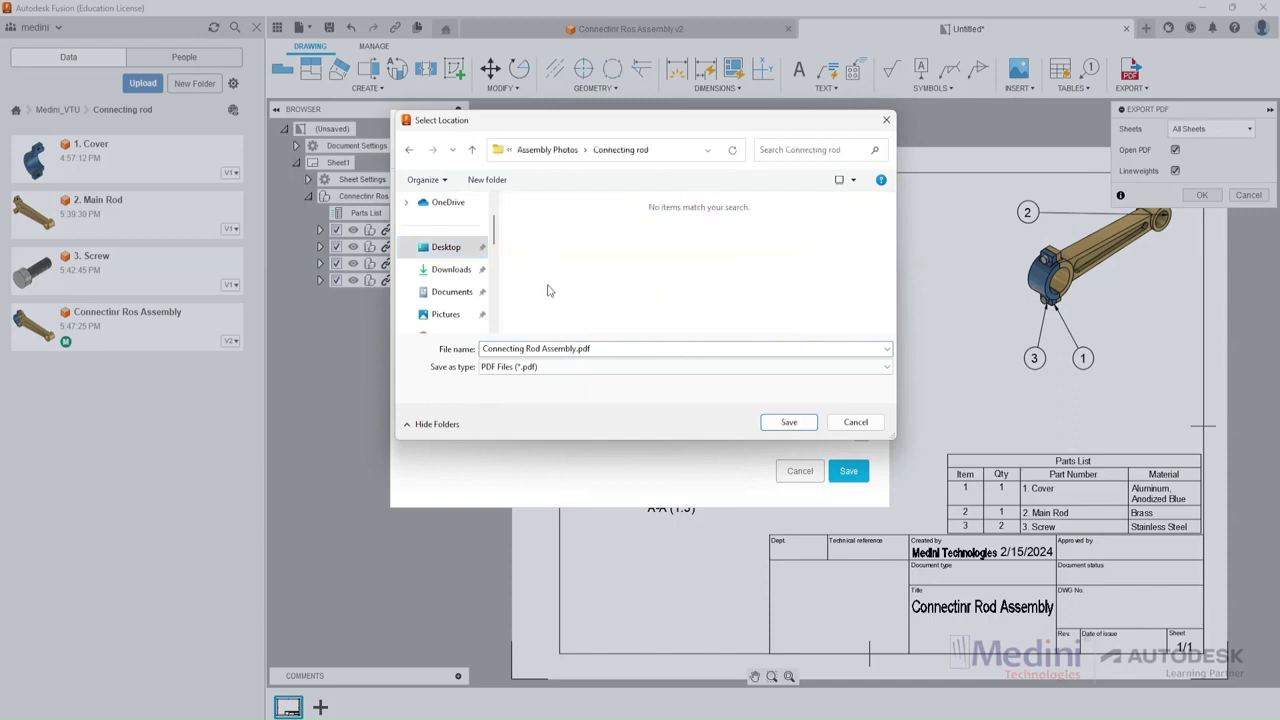
{"action": "left_click", "coordinate": [788, 423]}
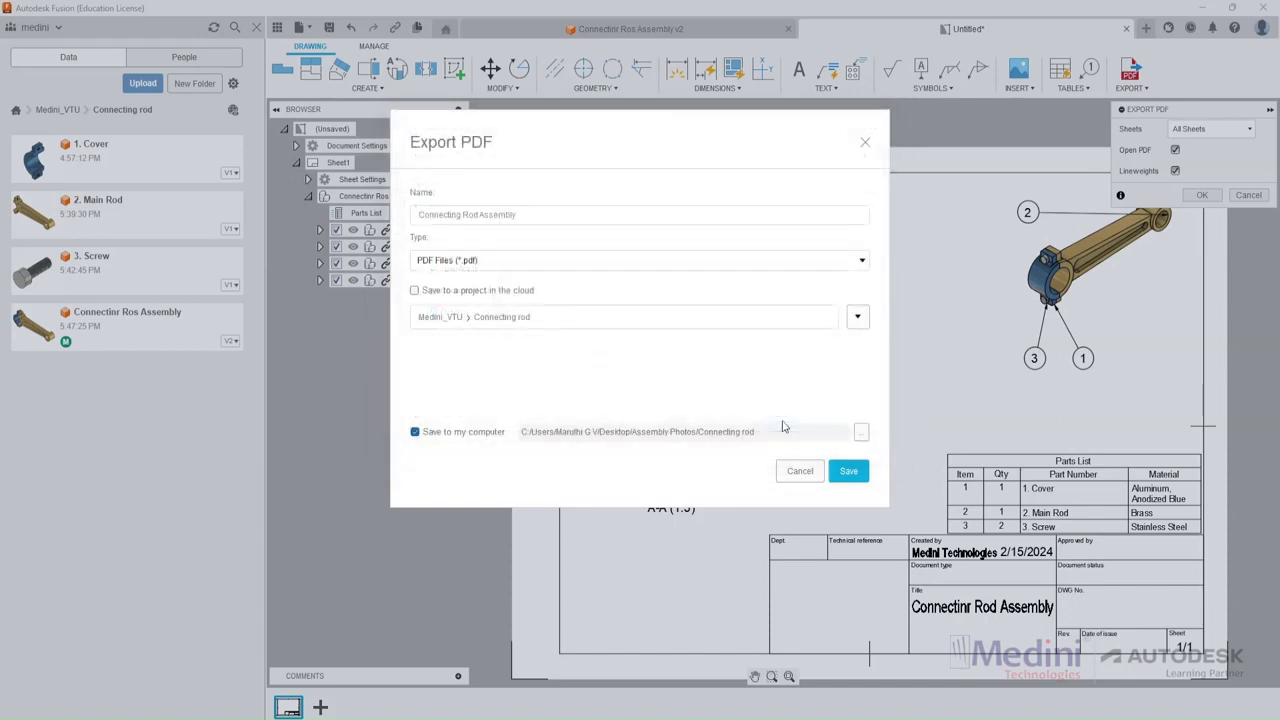
{"action": "left_click", "coordinate": [845, 471]}
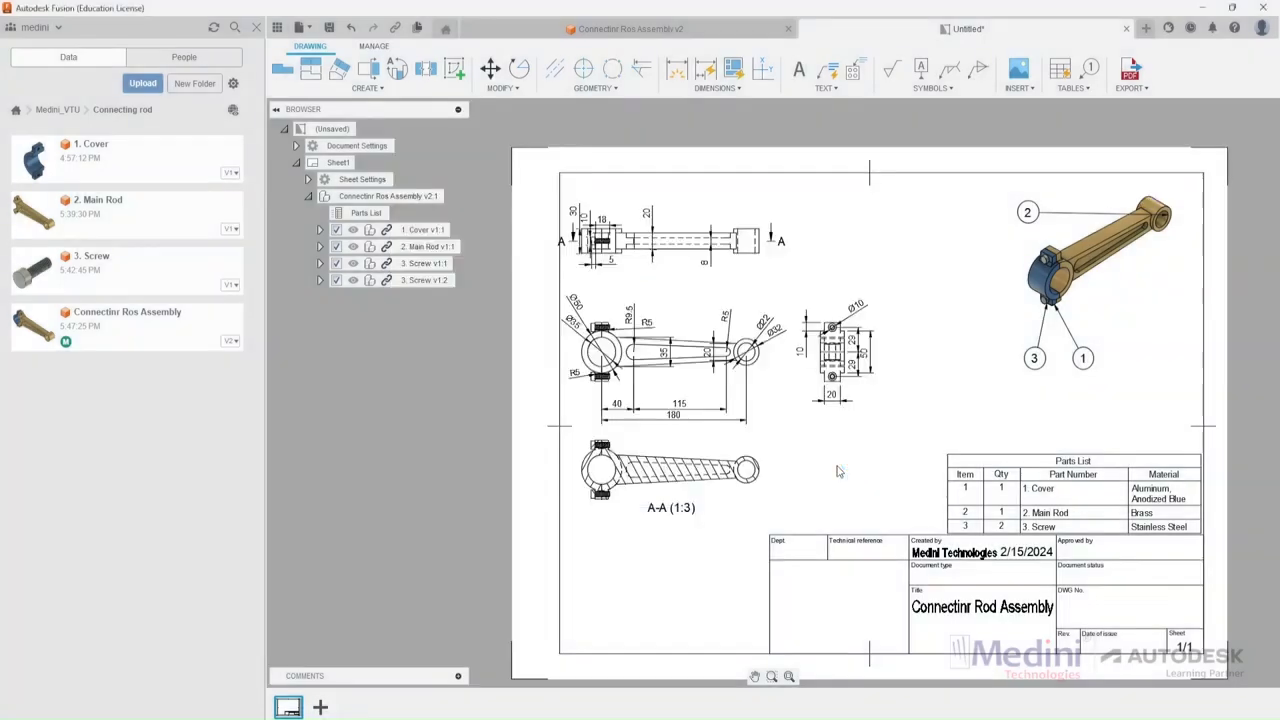